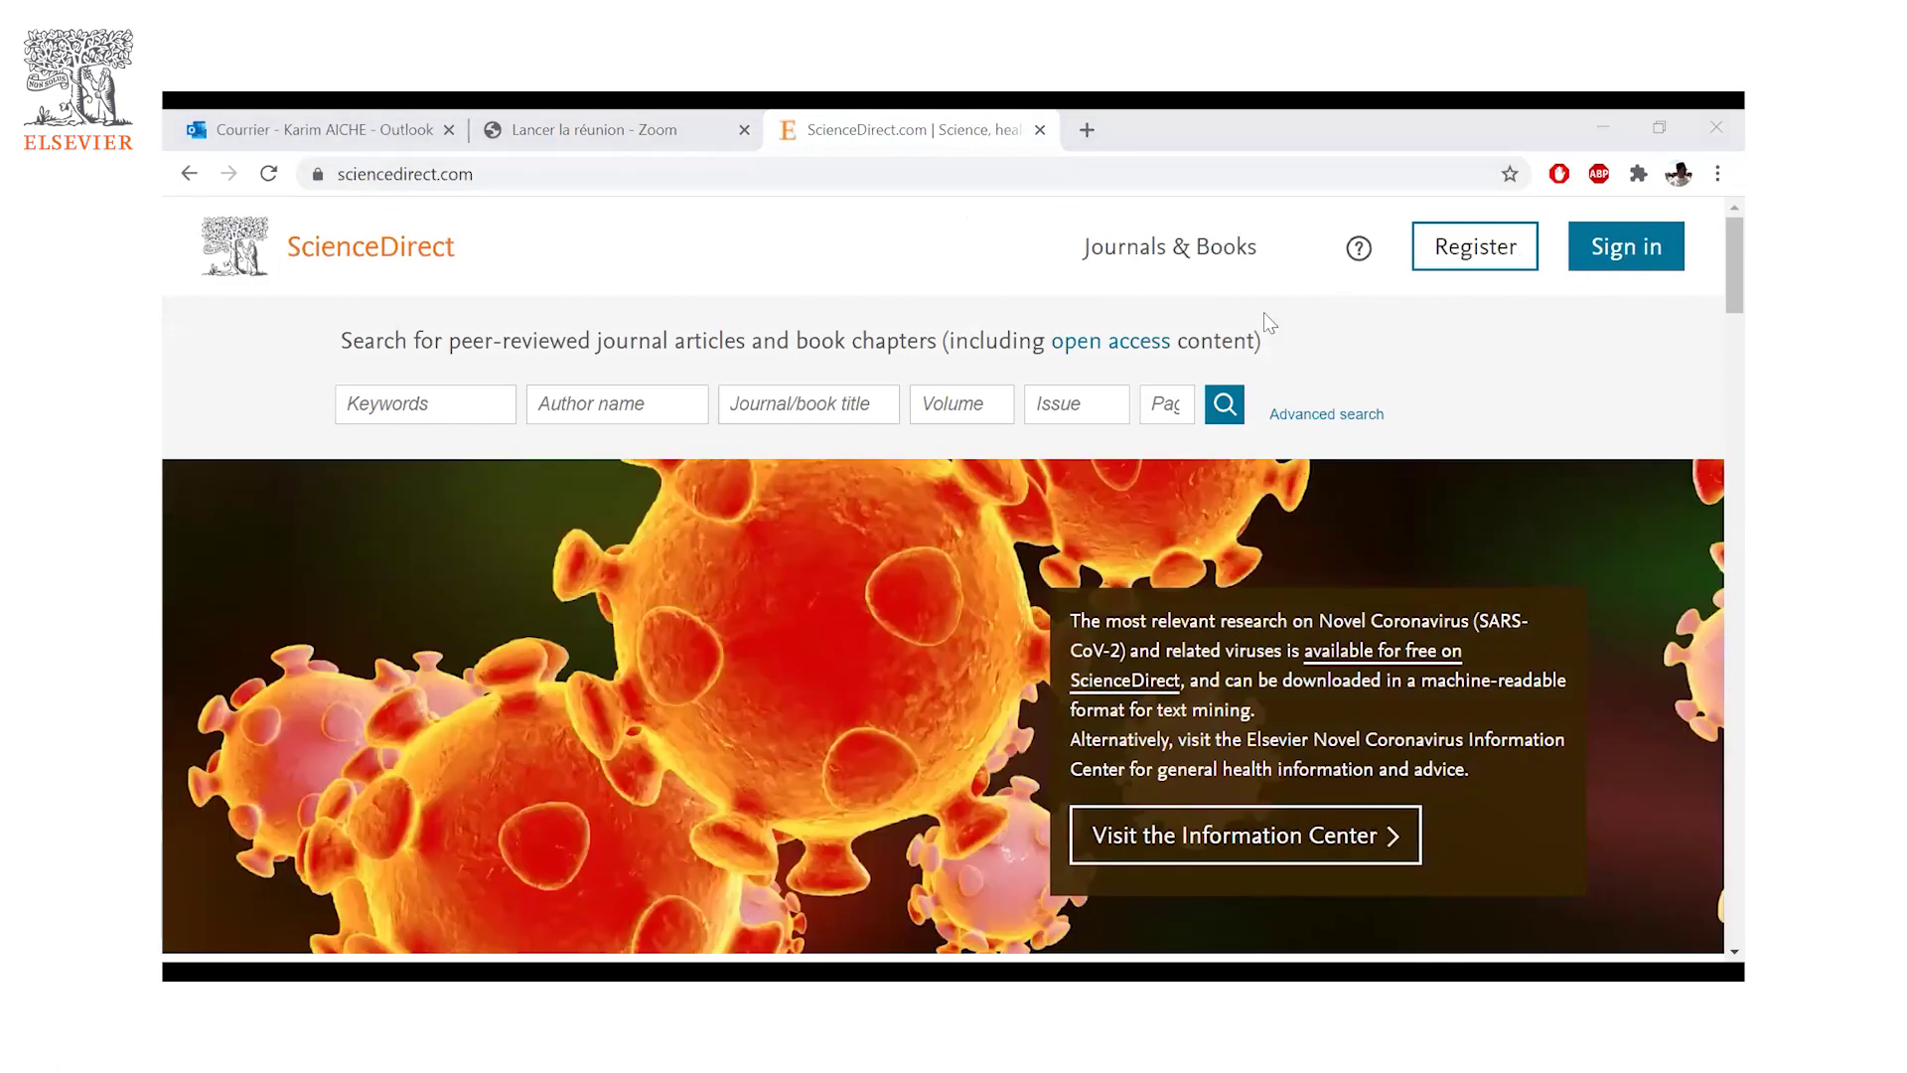
- Sign in to the Elsevier account with the university account and its password
left_click(1640, 263)
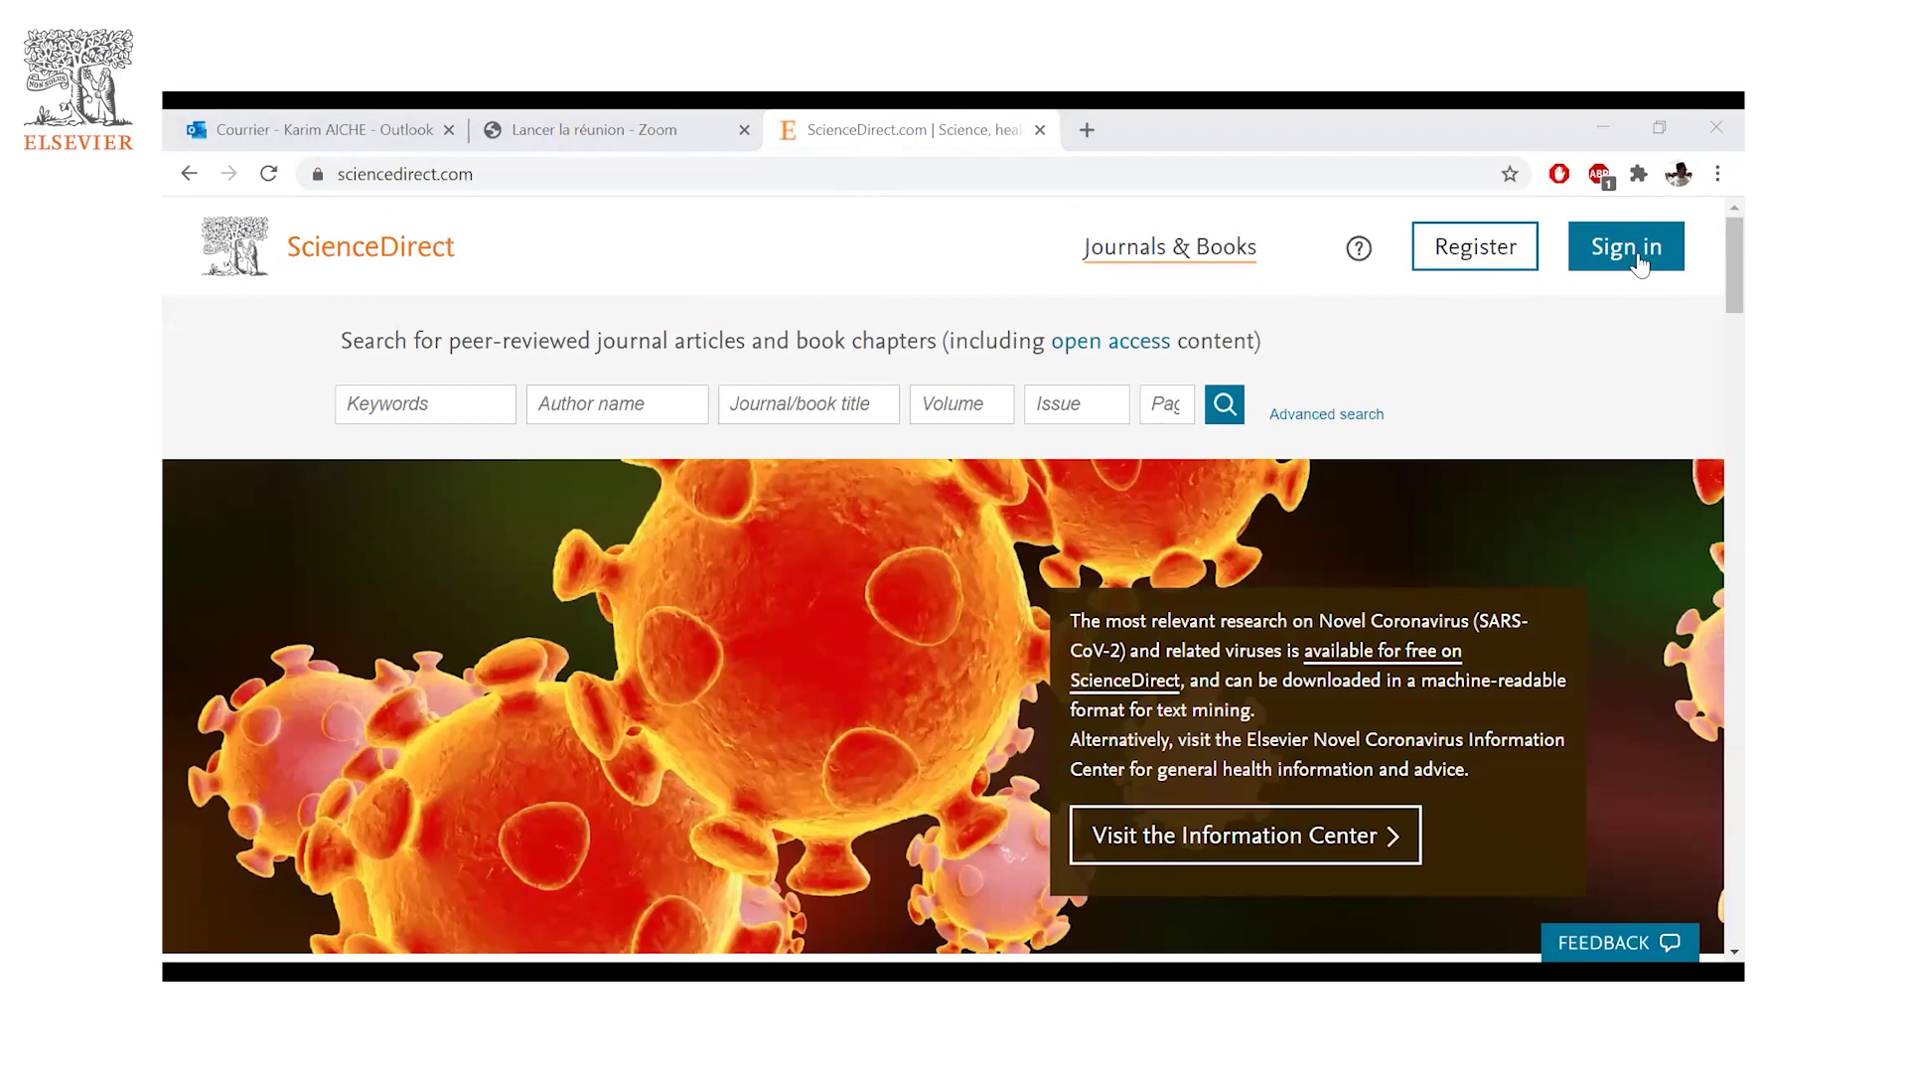
left_click(1495, 253)
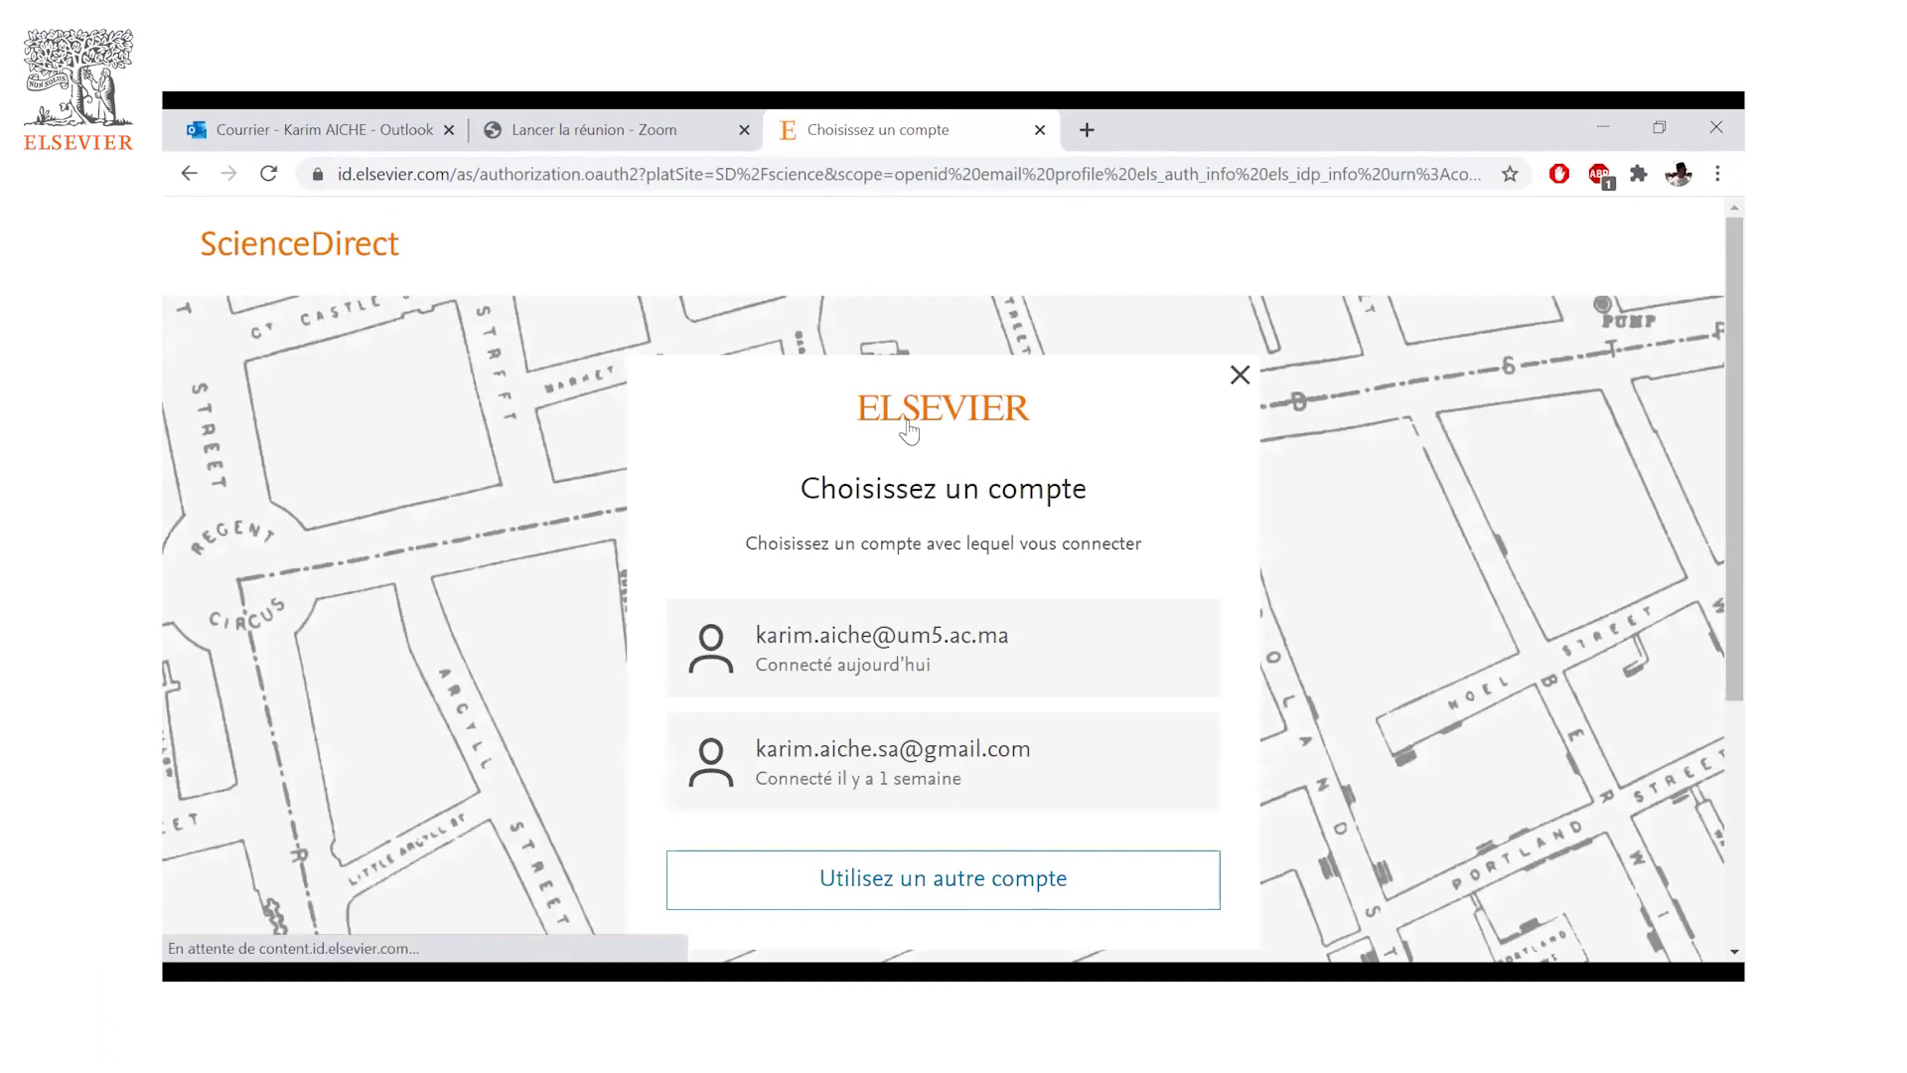
left_click(189, 177)
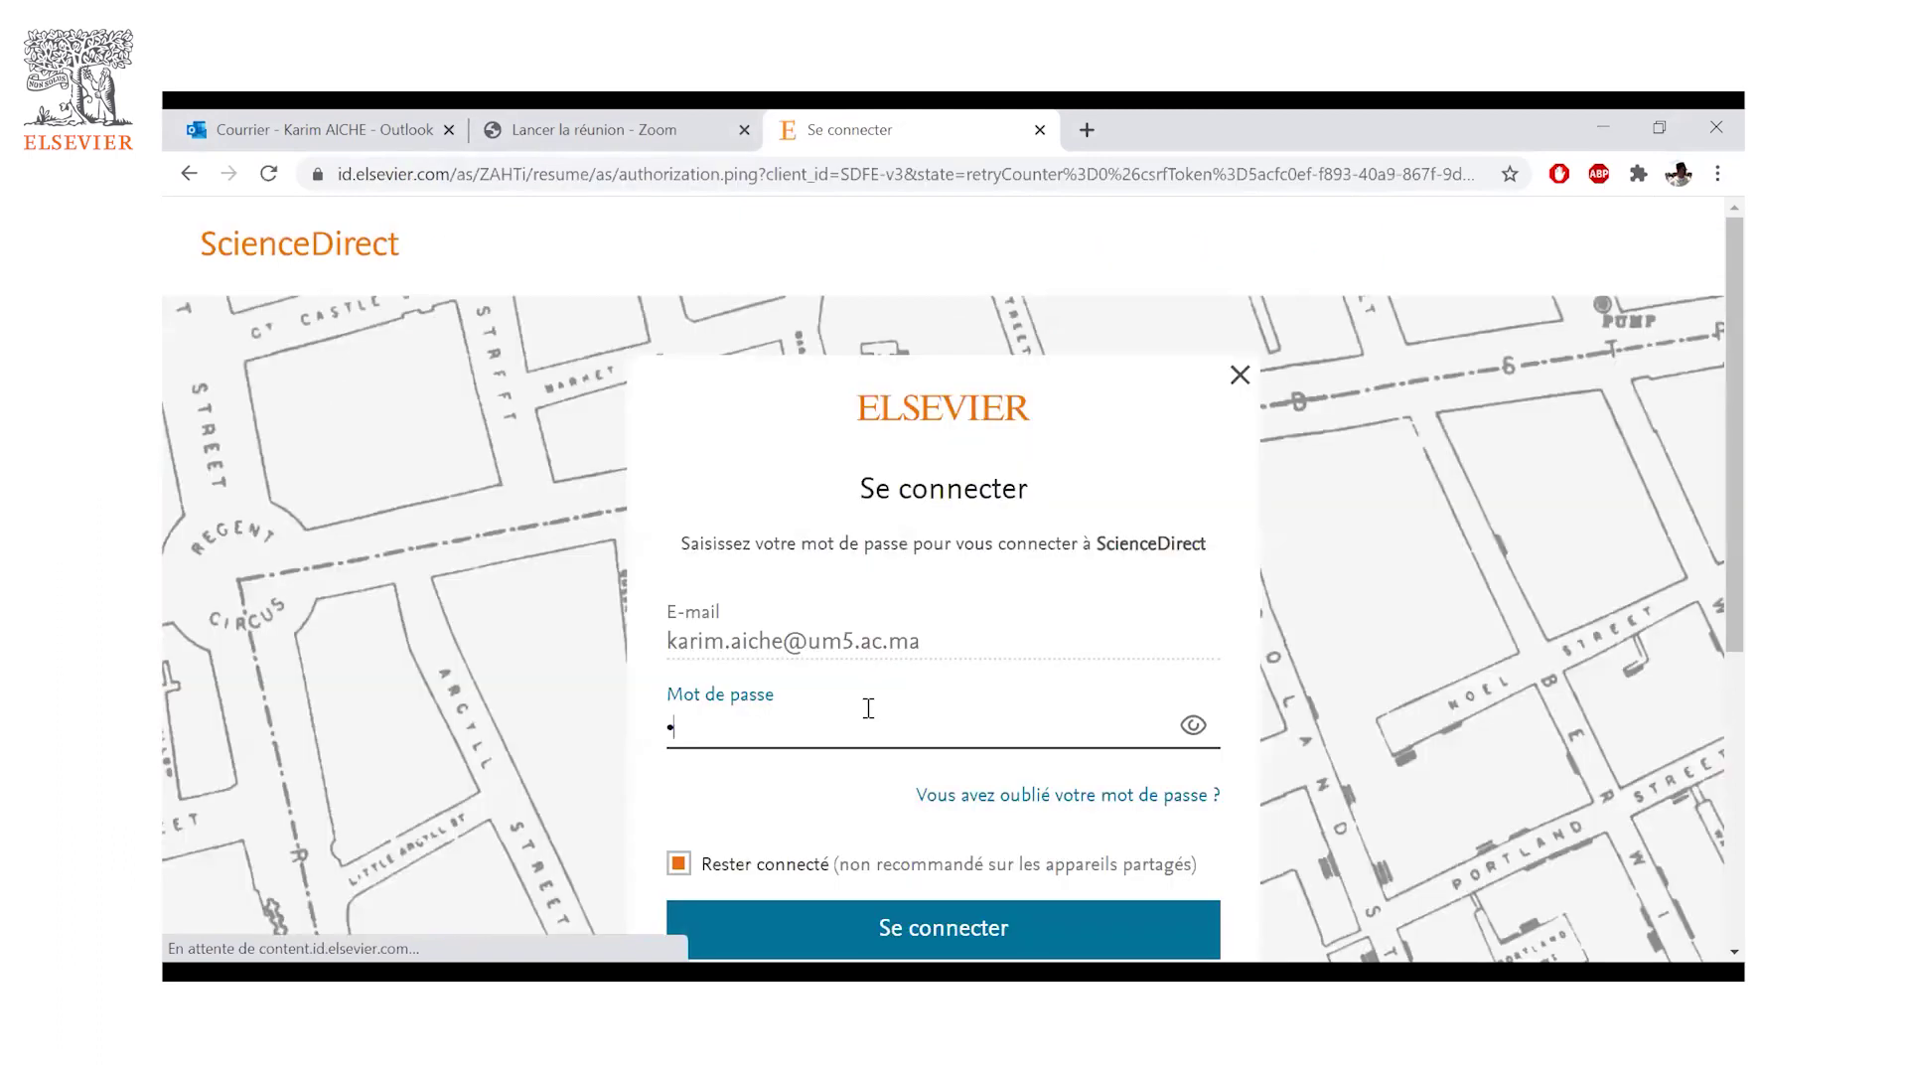
type("•••••")
key("BackSpace")
key("BackSpace")
key("BackSpace")
key("BackSpace")
key("BackSpace")
key("BackSpace")
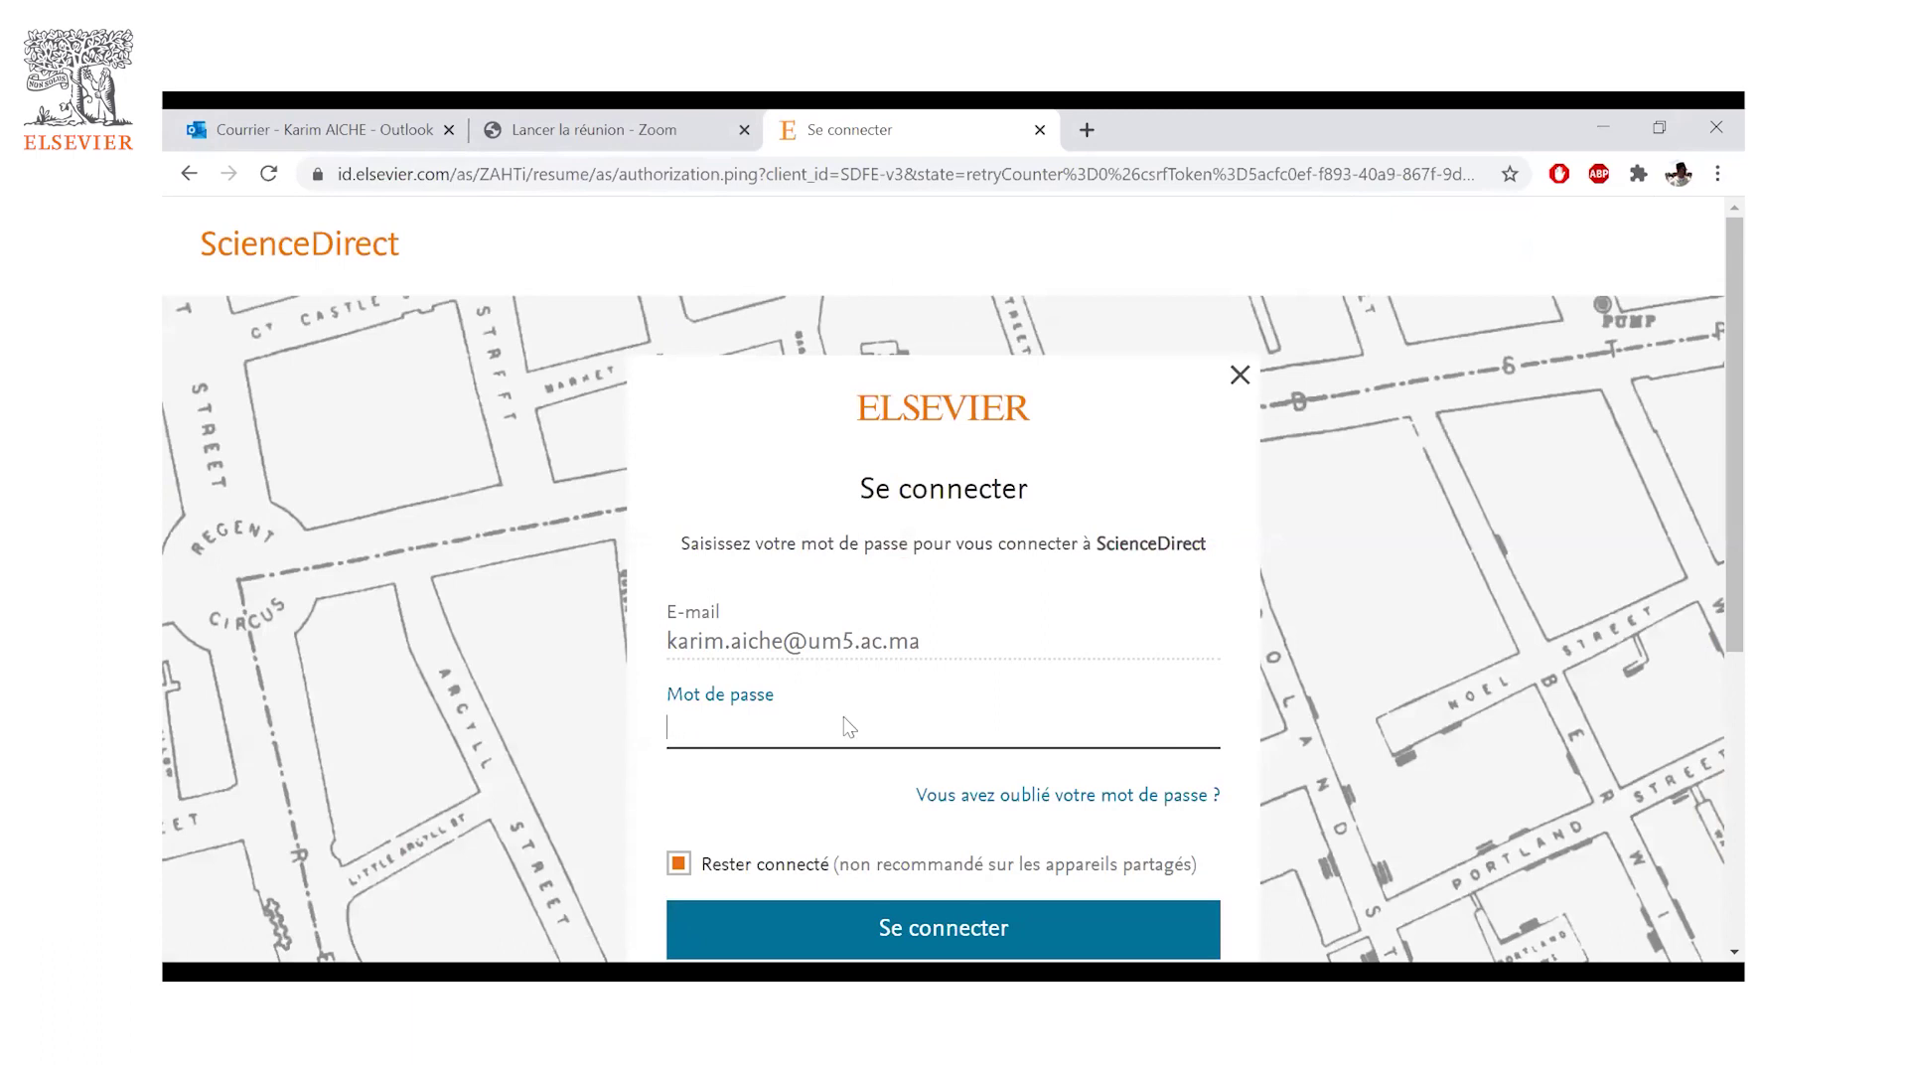
type("•••••••••••")
key("Return")
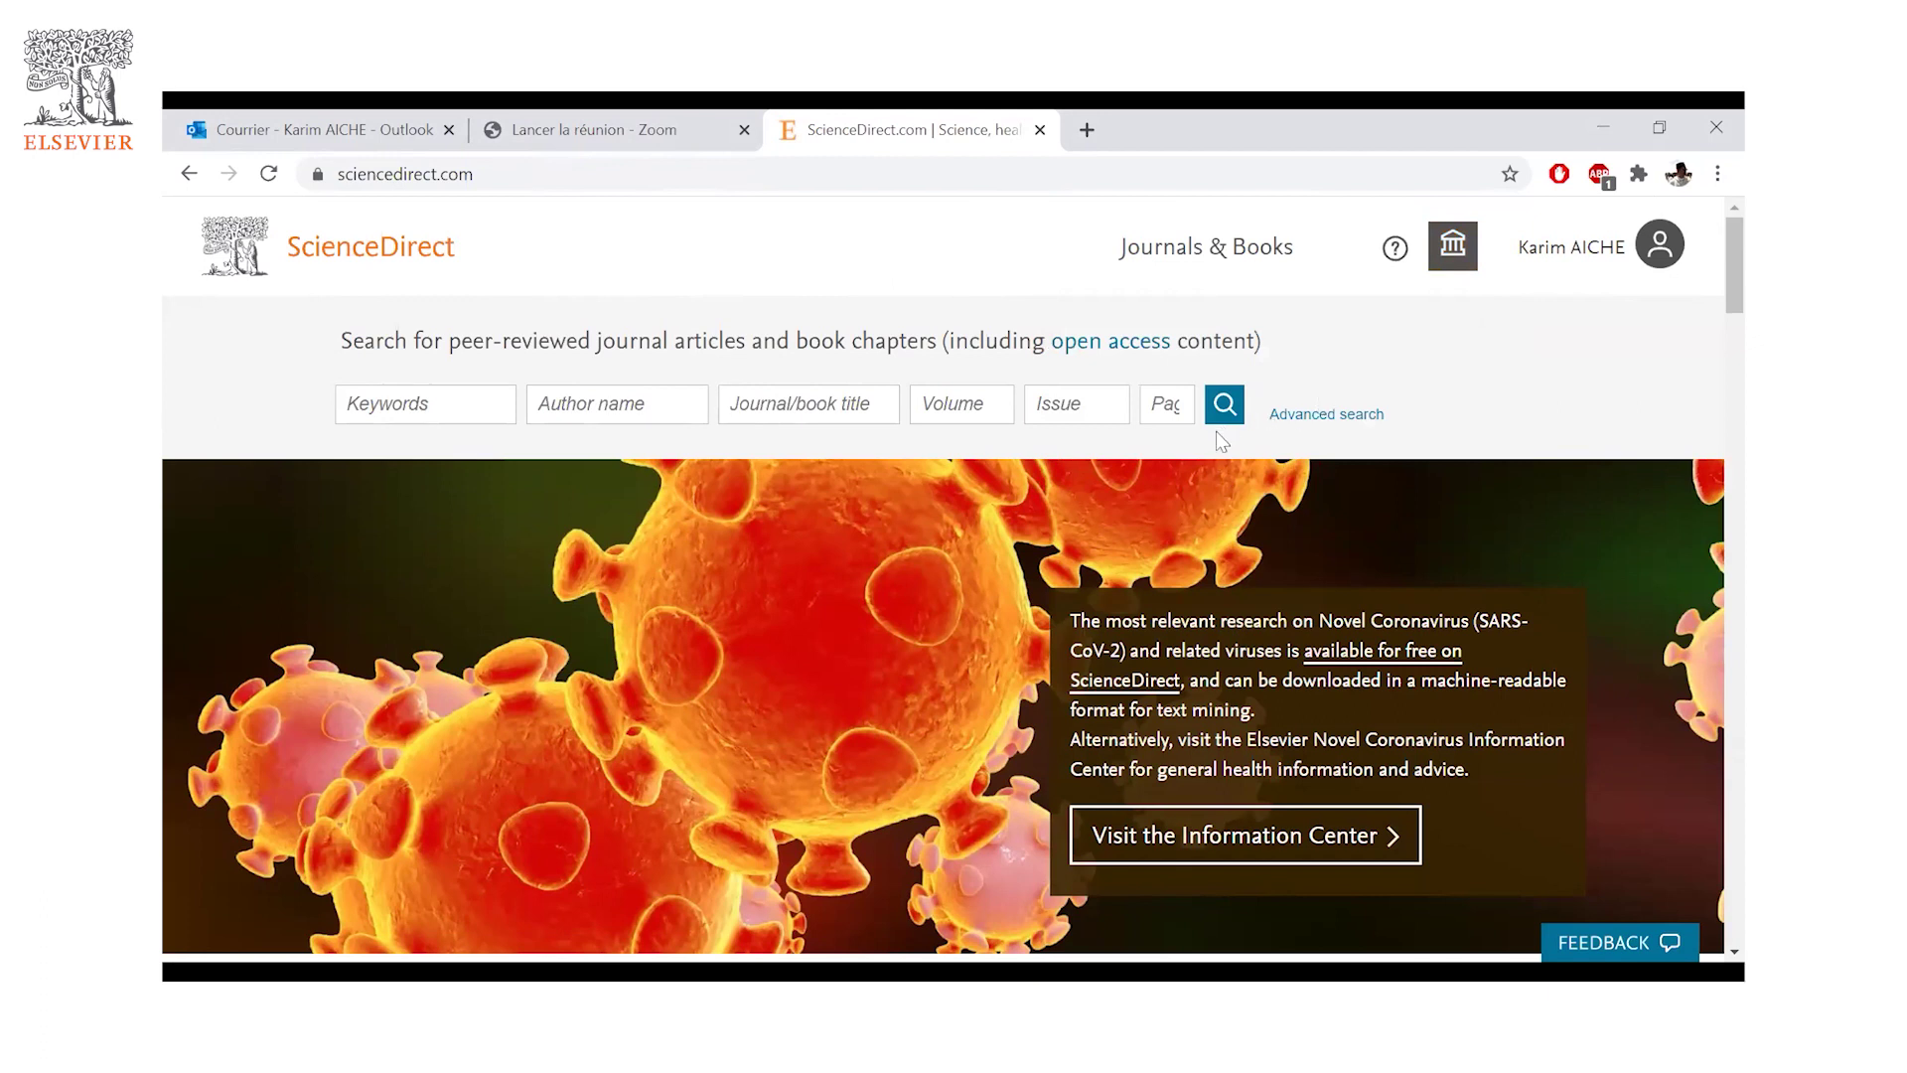
left_click(451, 414)
key("Tab")
key("Tab")
left_click(633, 410)
left_click(448, 395)
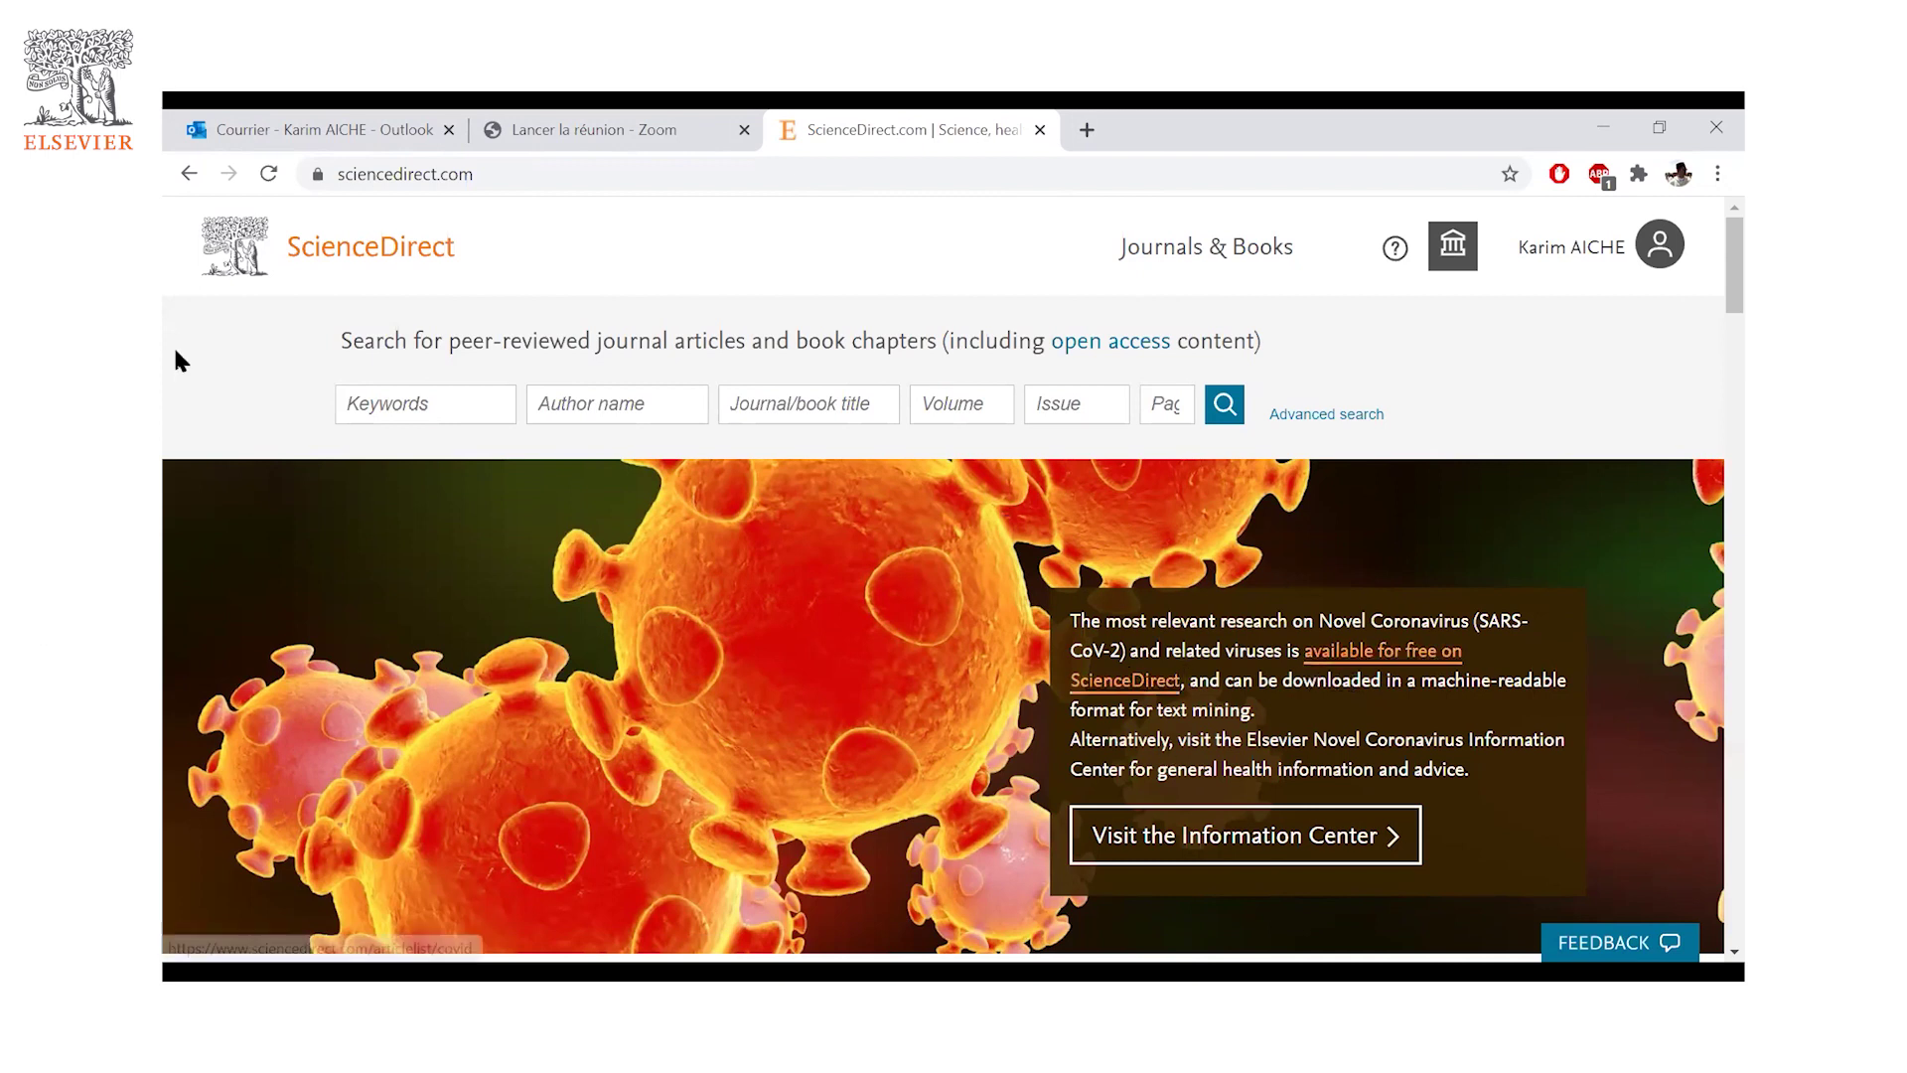
left_click(437, 409)
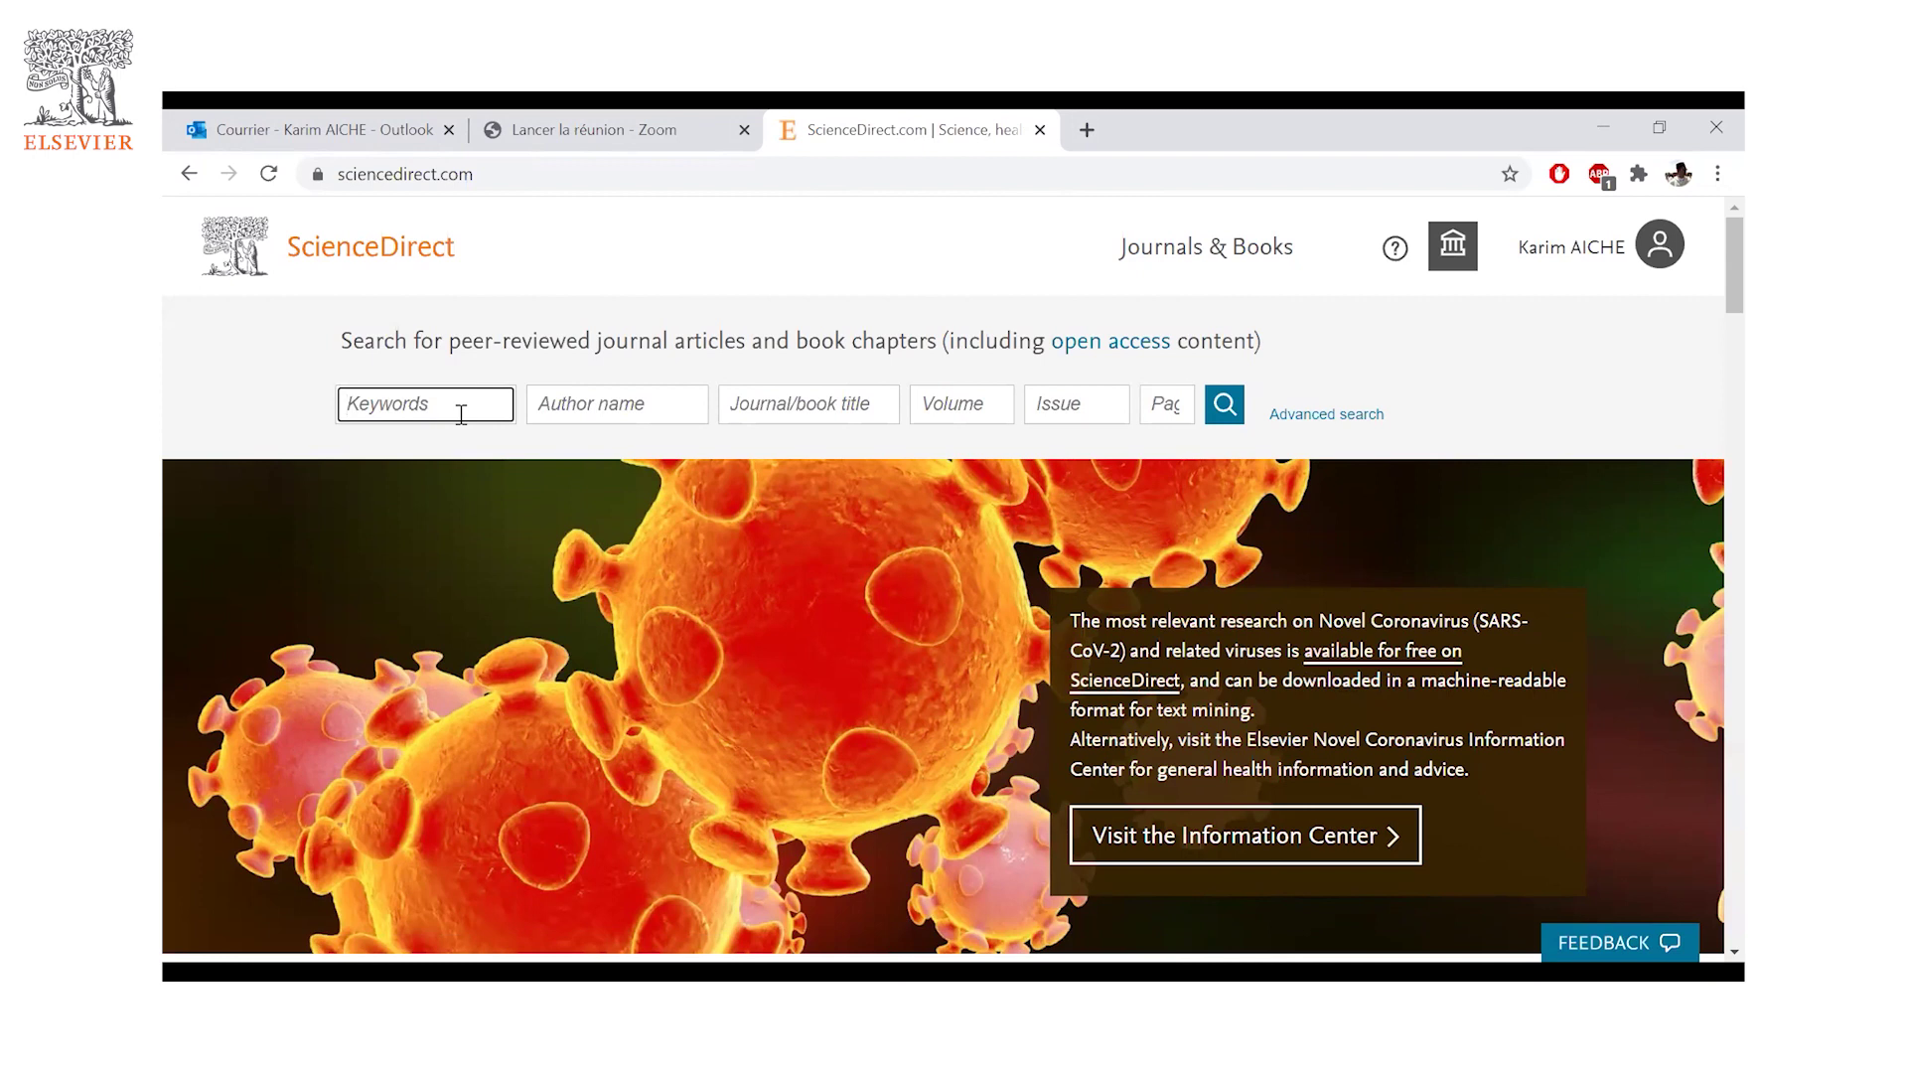
- Run a keyword search for 'neurologie', returning 30,419 results
type("ne")
type("u")
key("BackSpace")
type("urologie")
key("Return")
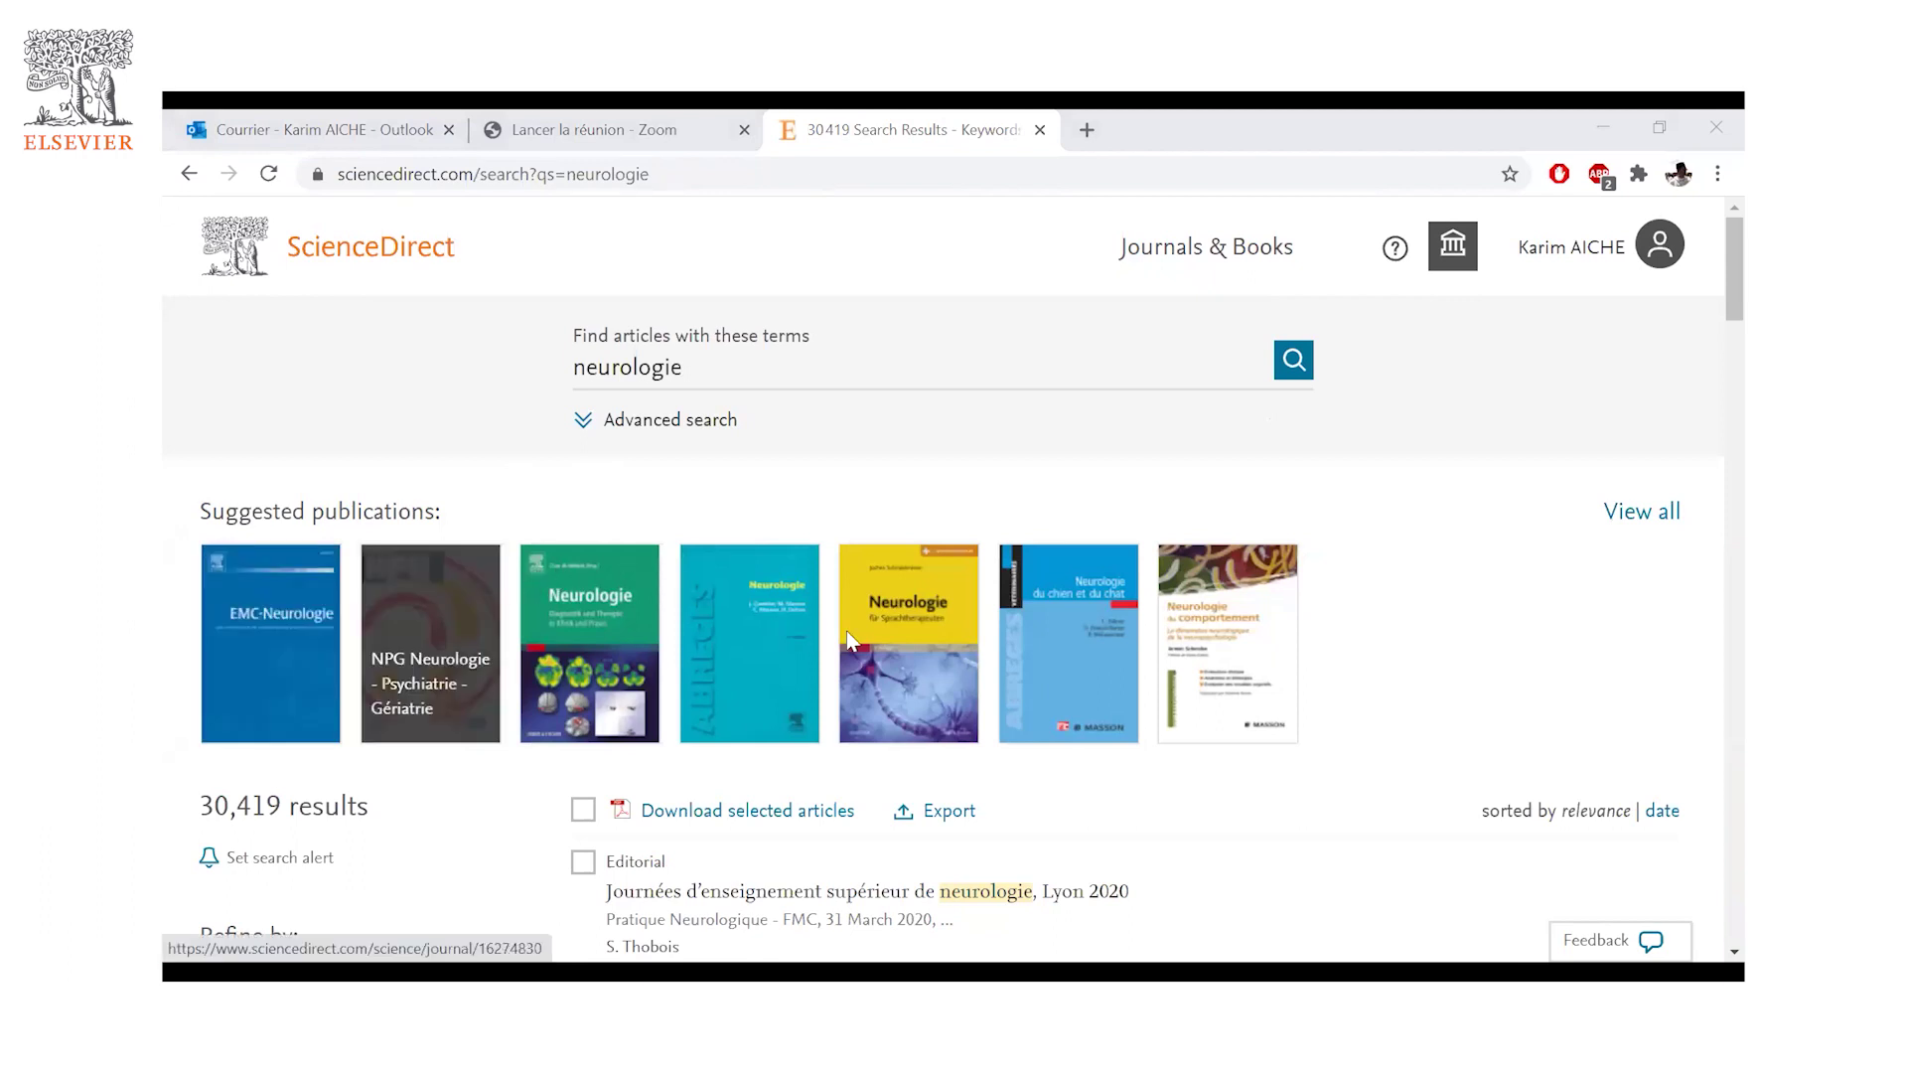
- Scroll down the neurologie results to the Open access option under Access type
scroll(785, 640, "down", 1)
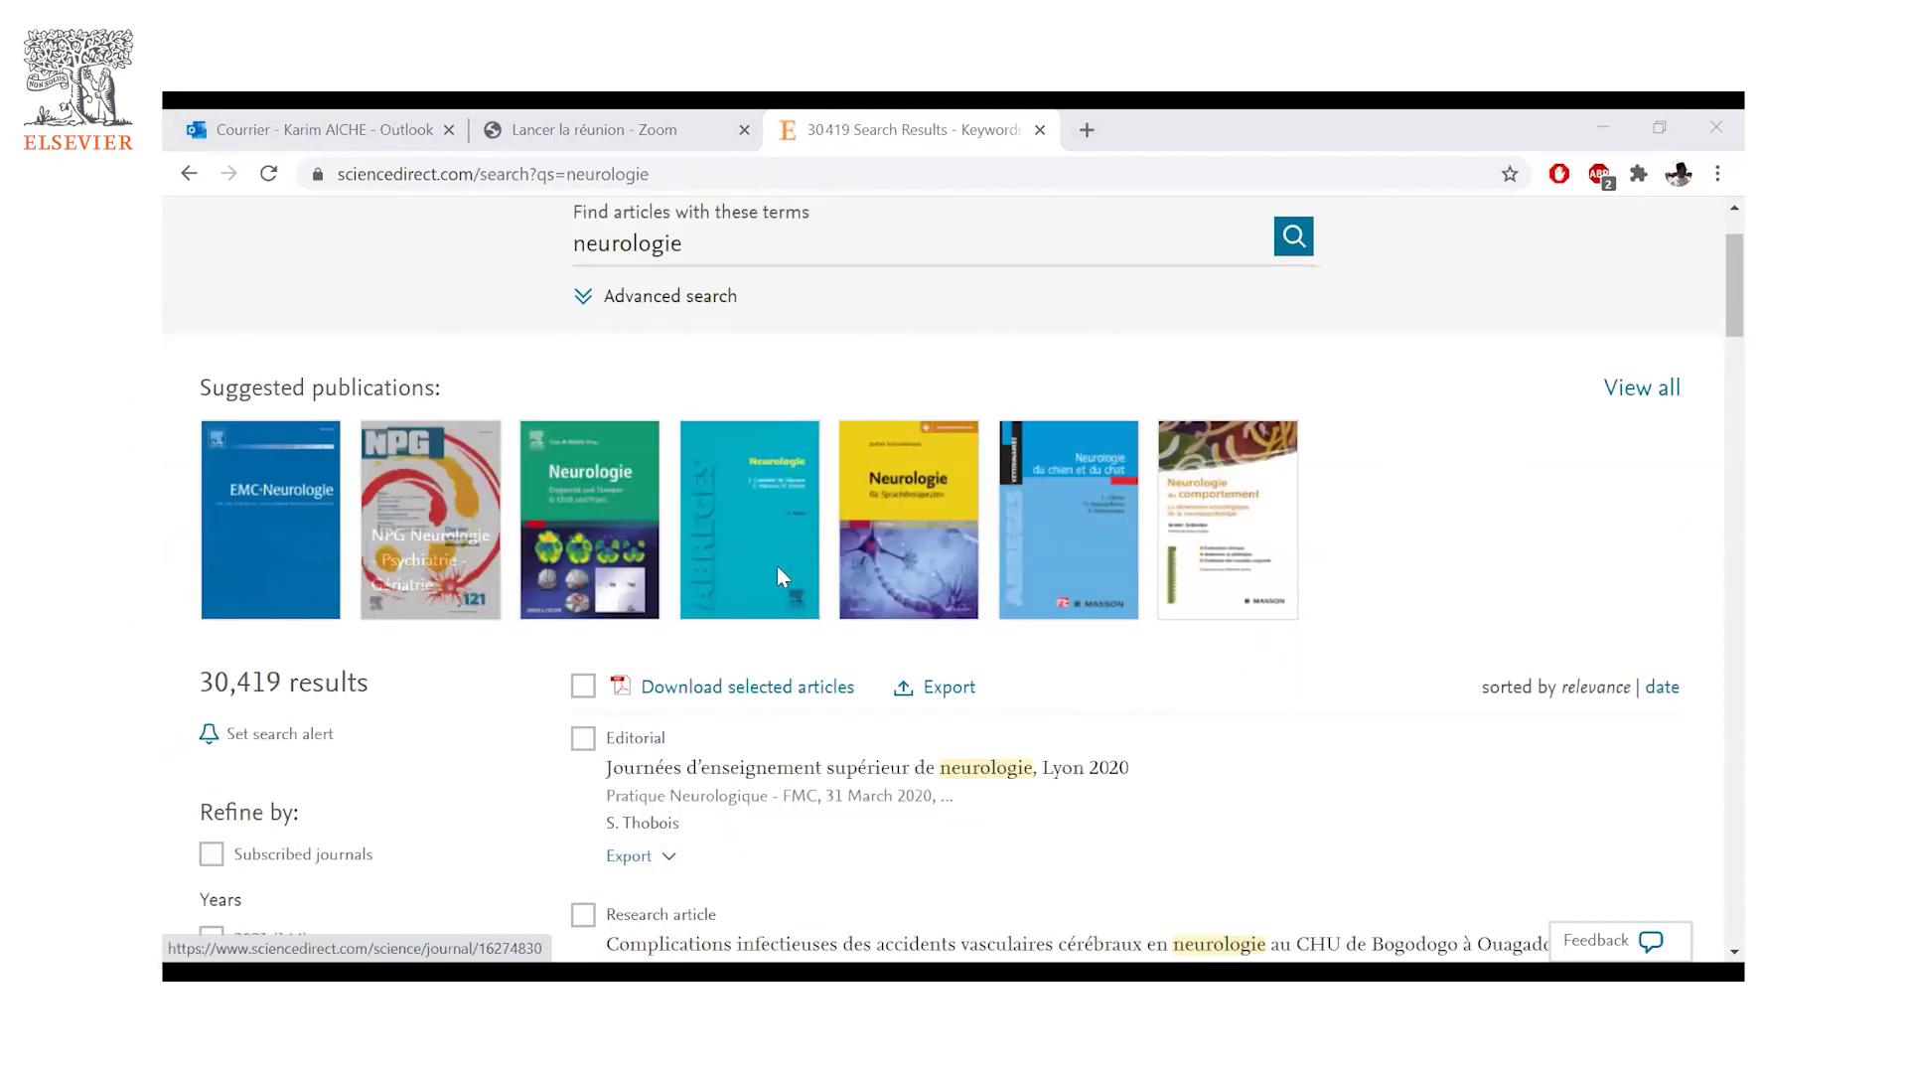
scroll(777, 564, "down", 1)
scroll(680, 533, "down", 1)
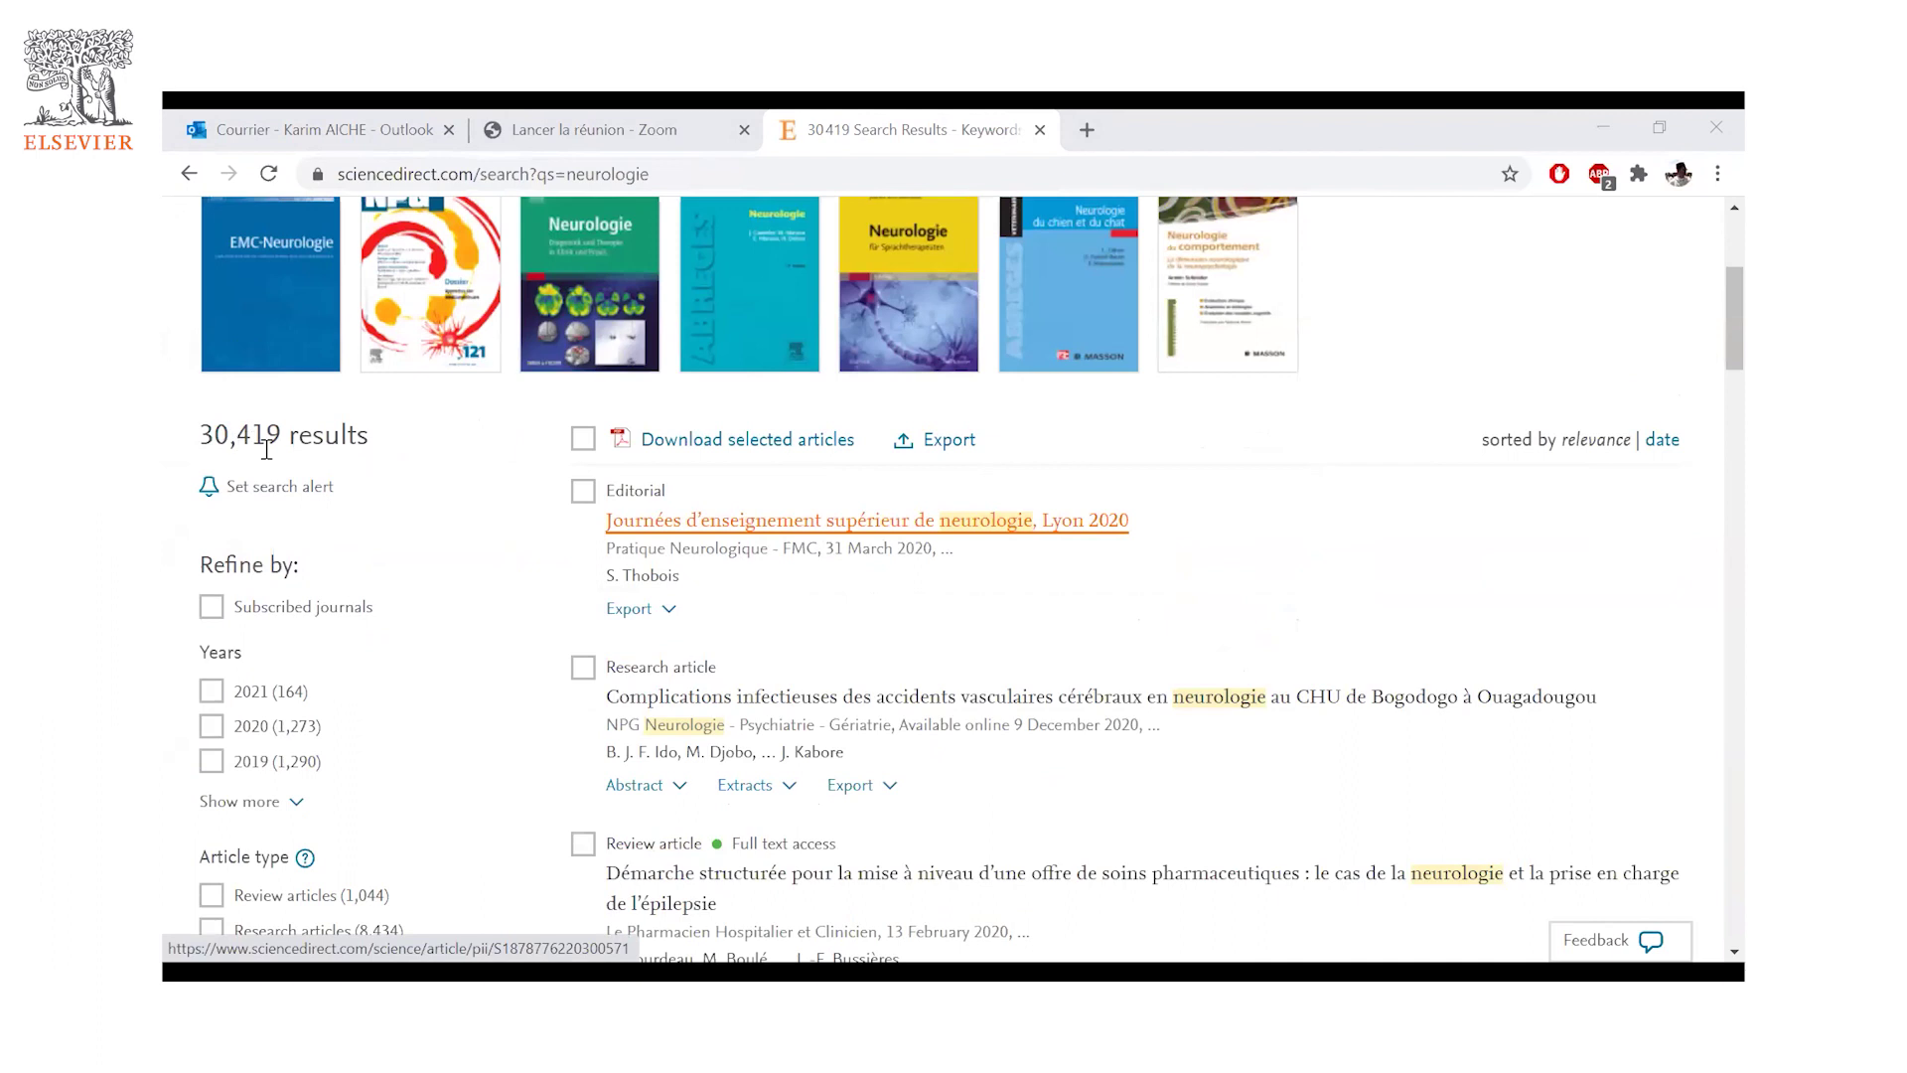
scroll(289, 463, "down", 1)
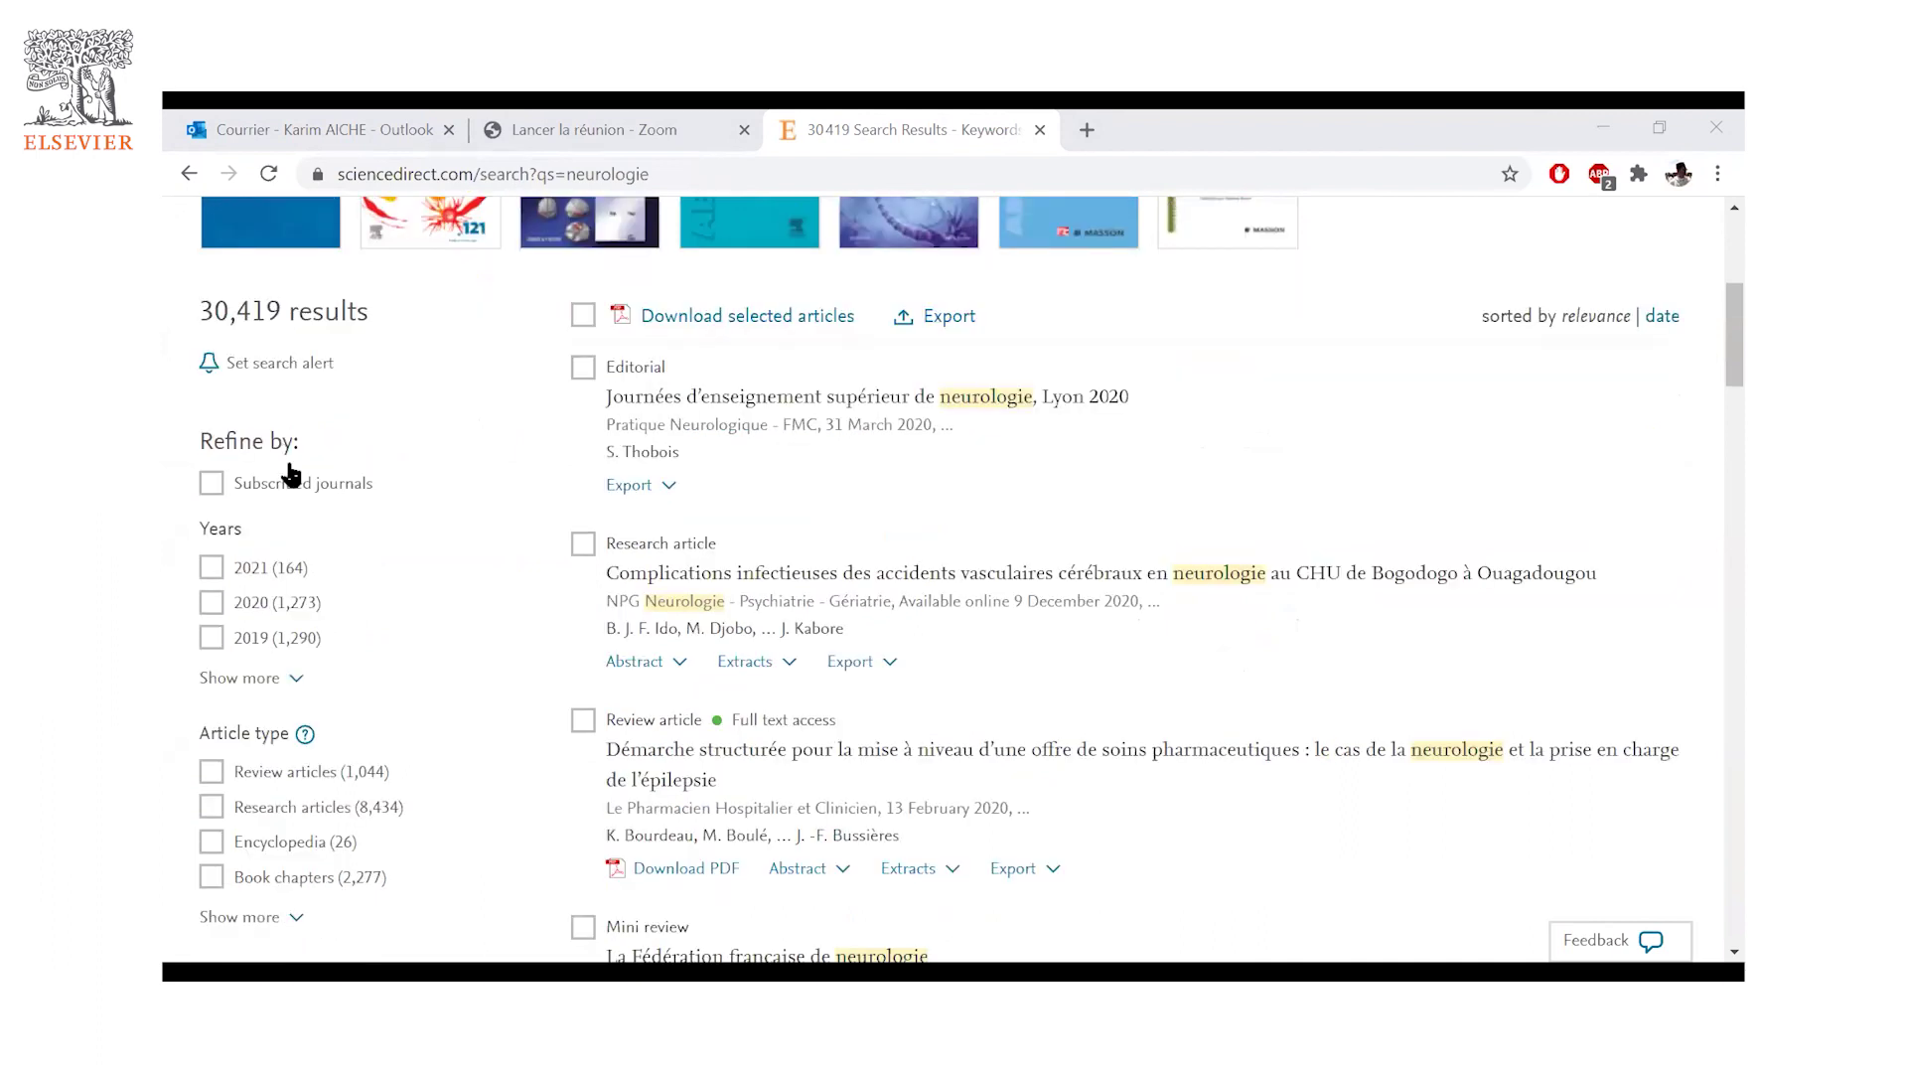
scroll(276, 680, "down", 1)
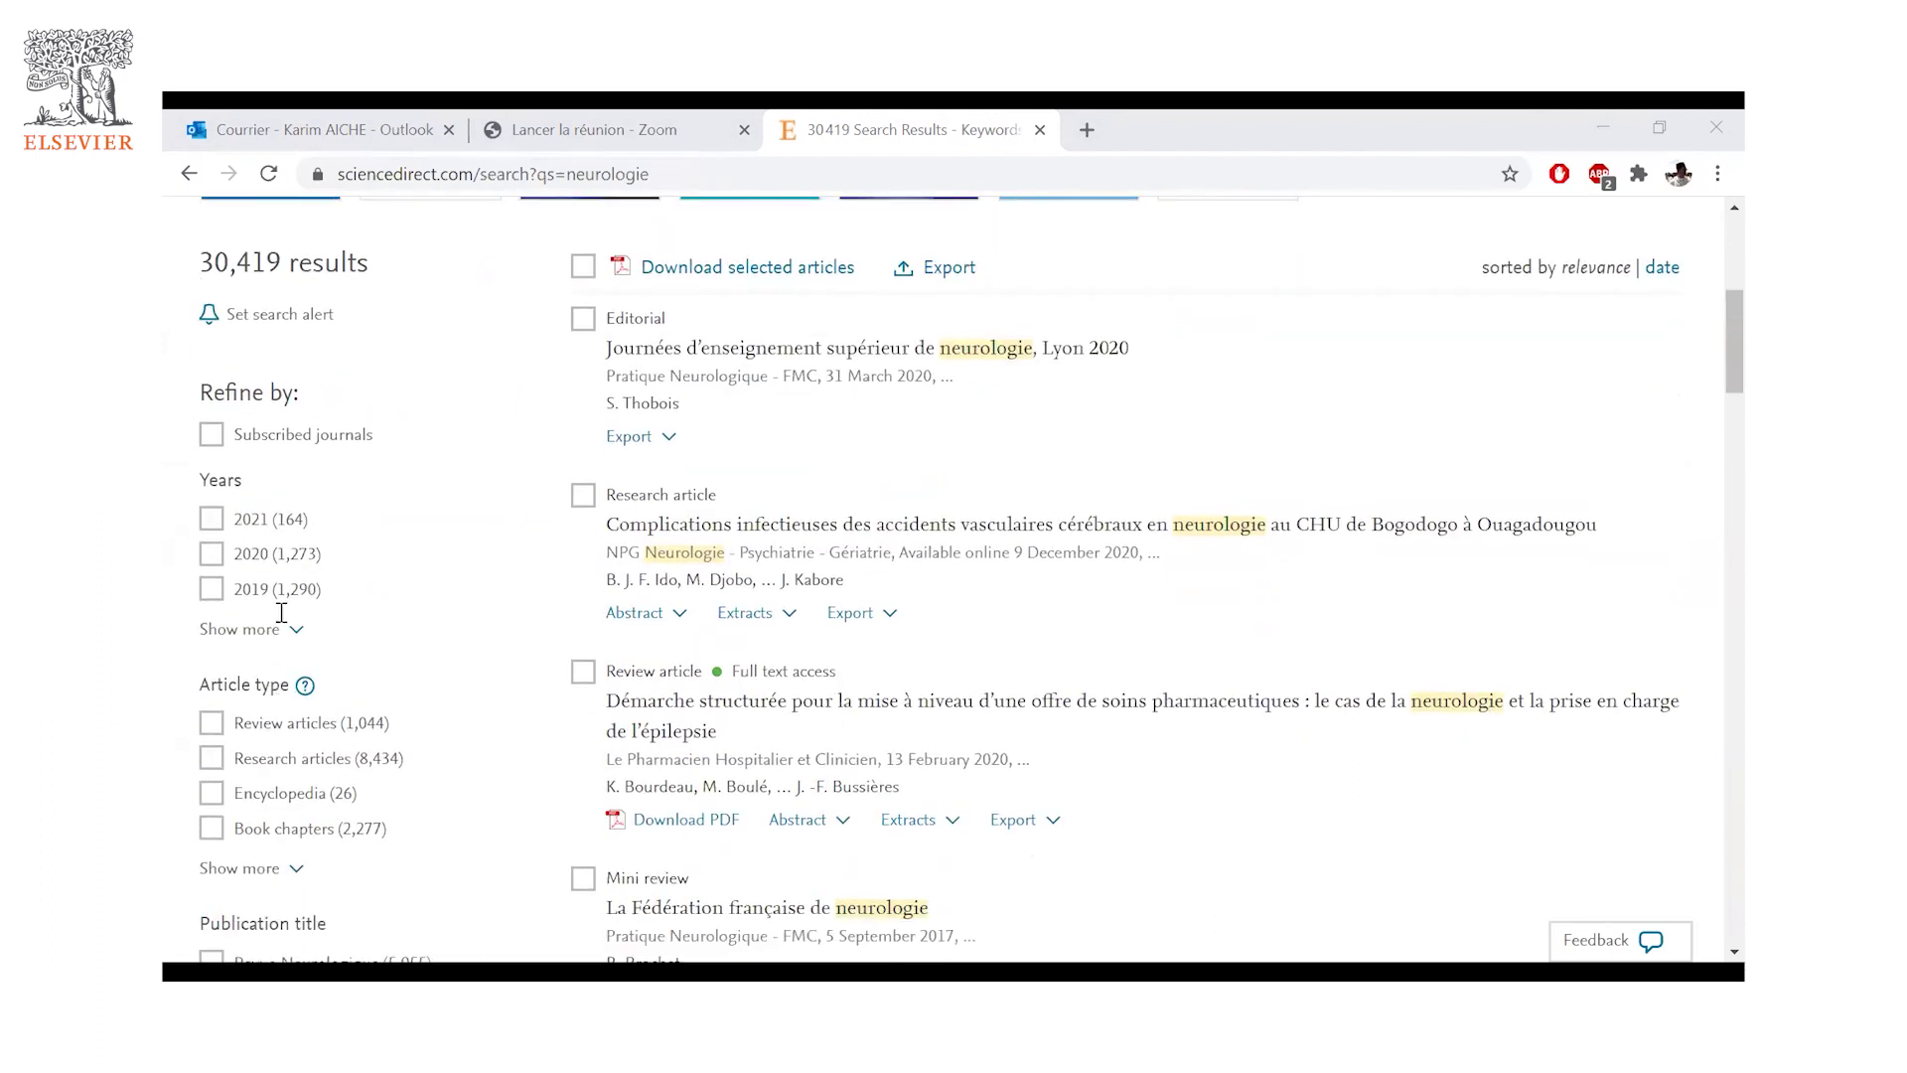
scroll(281, 612, "down", 1)
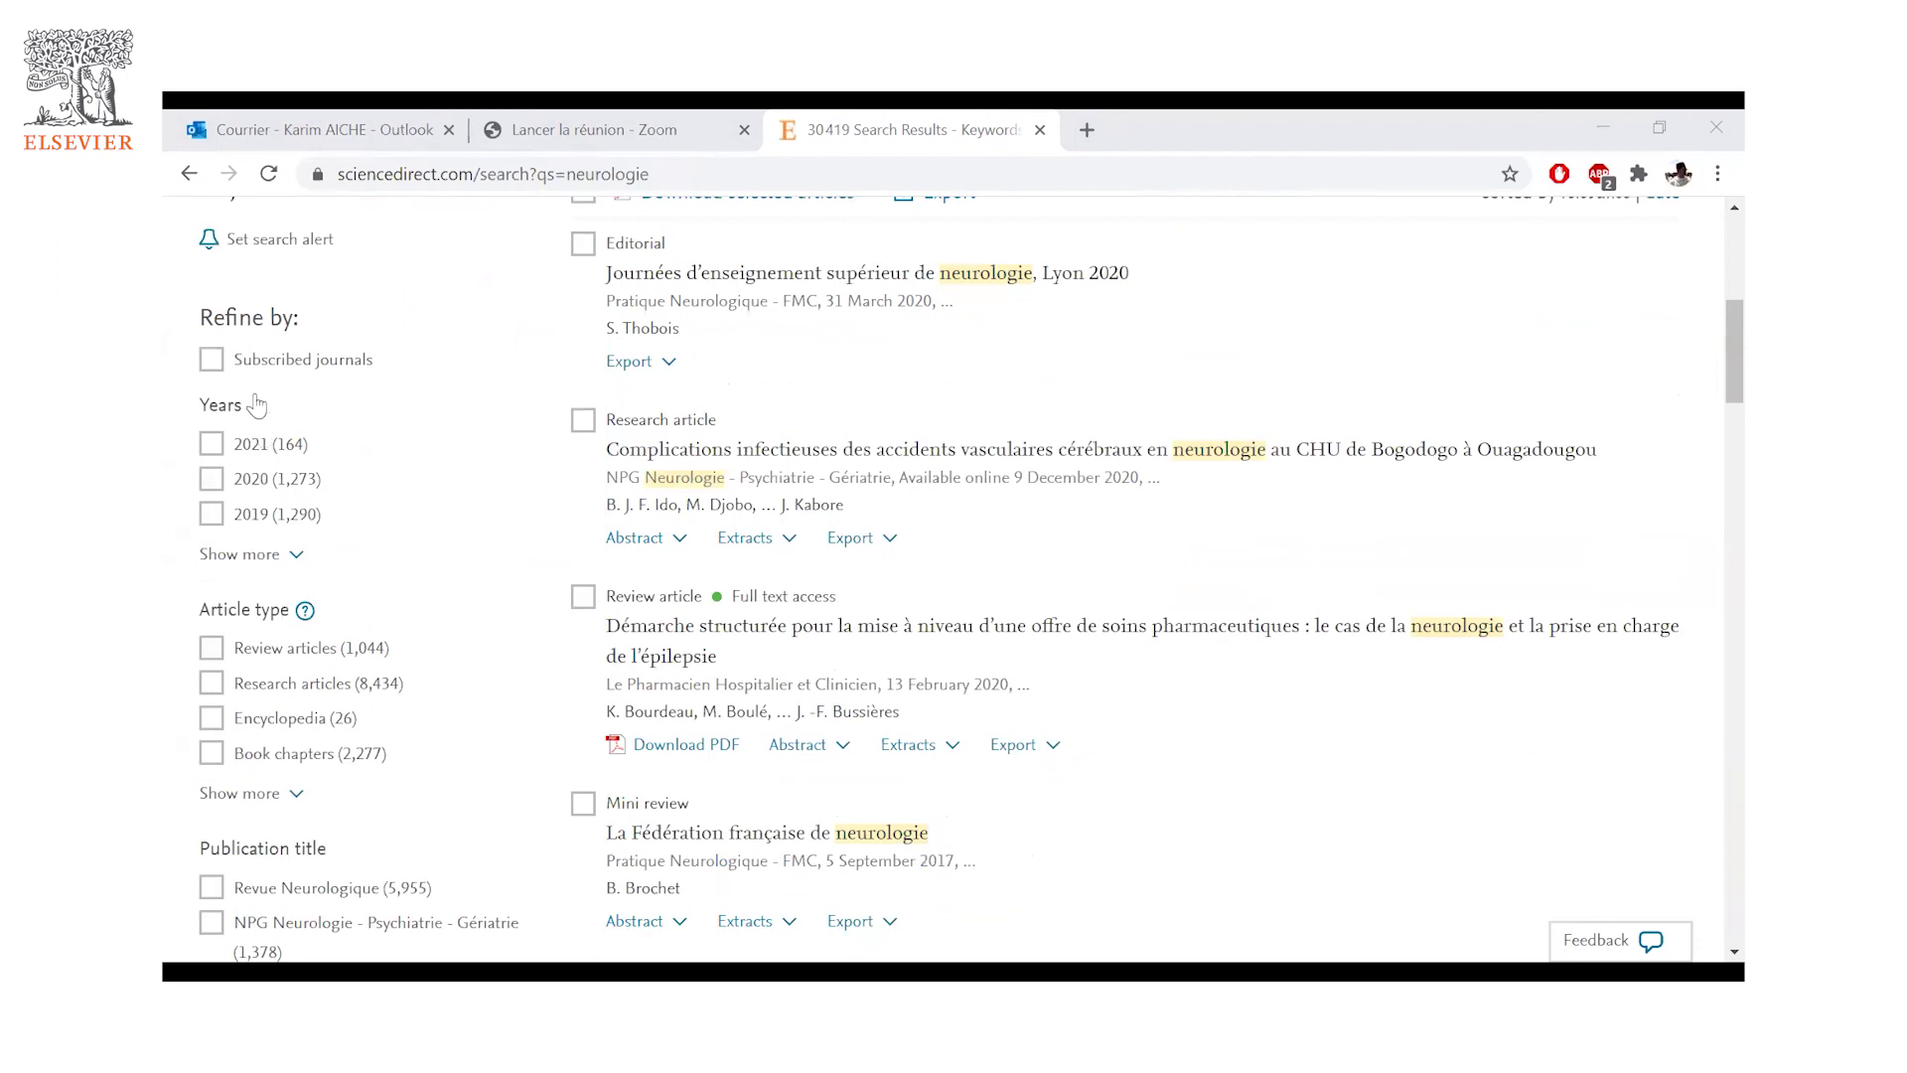
scroll(281, 613, "down", 2)
scroll(288, 621, "down", 2)
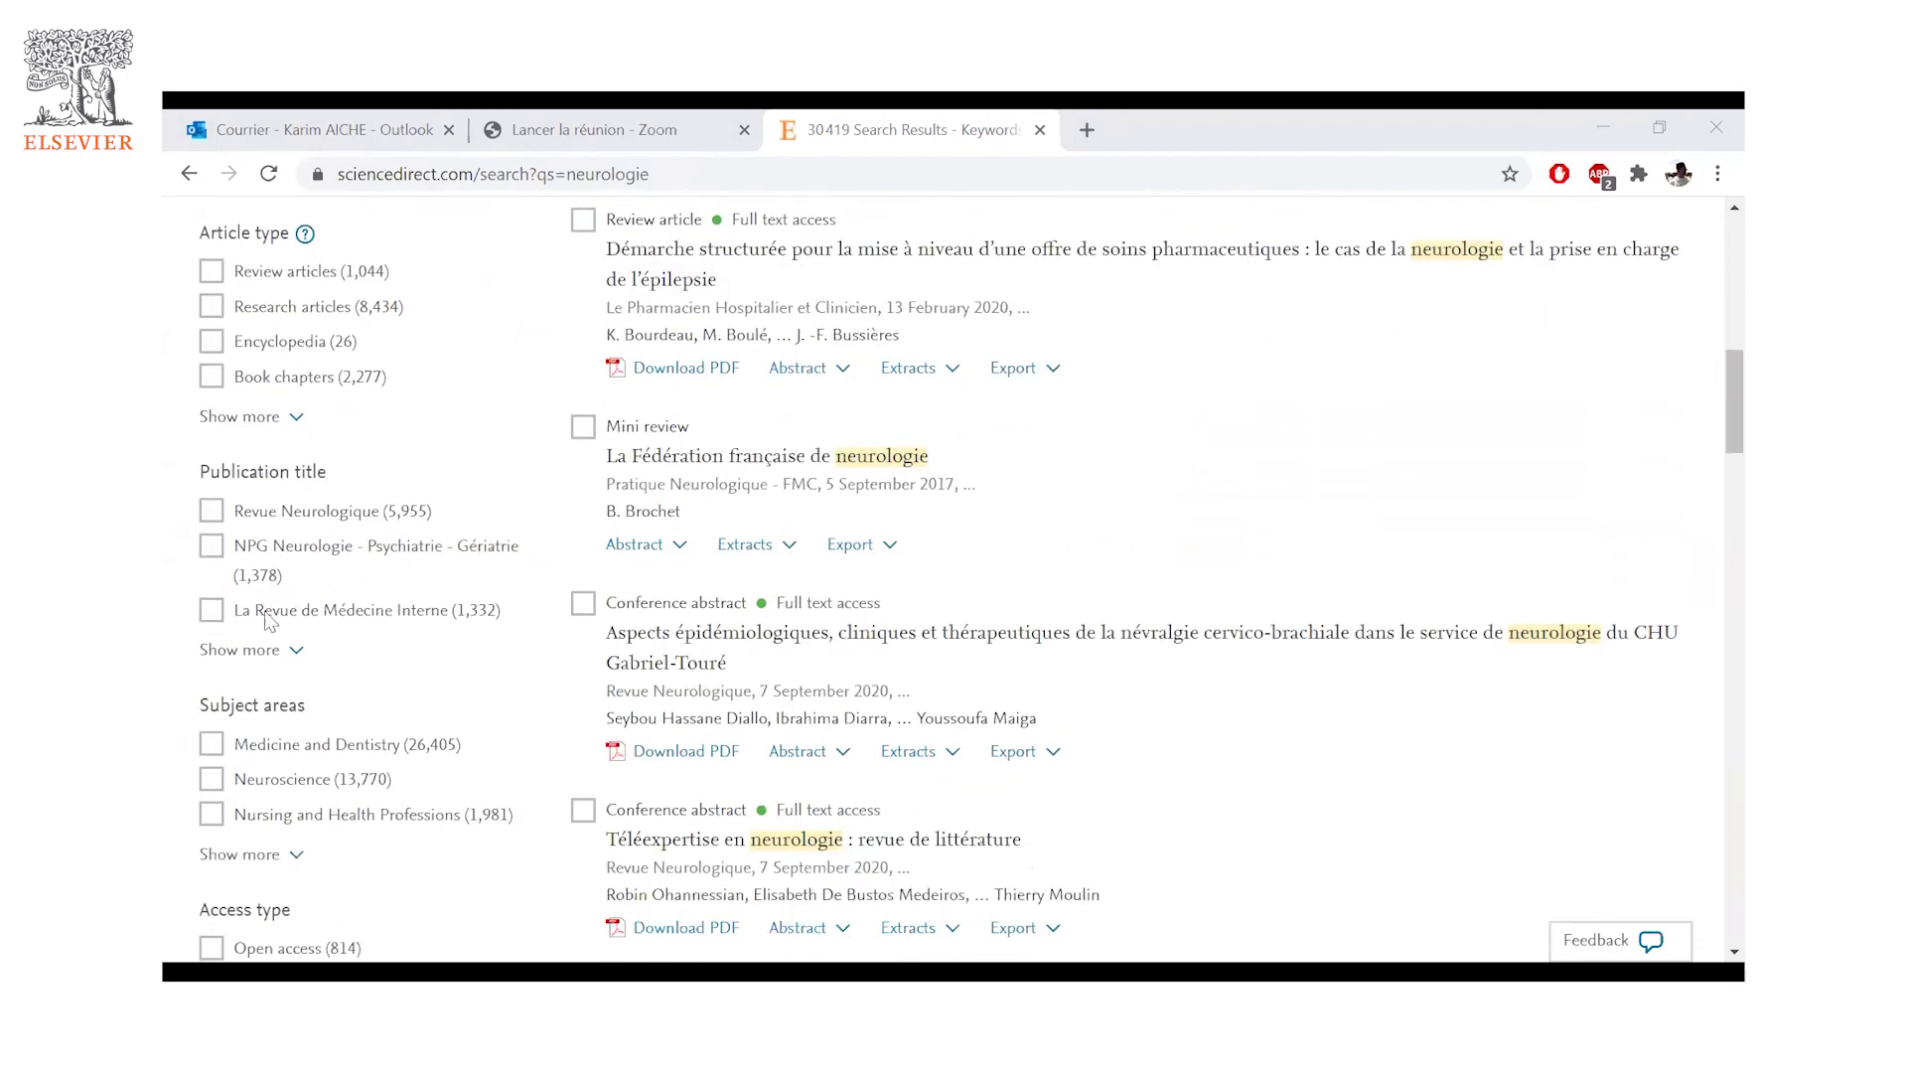
scroll(291, 627, "down", 1)
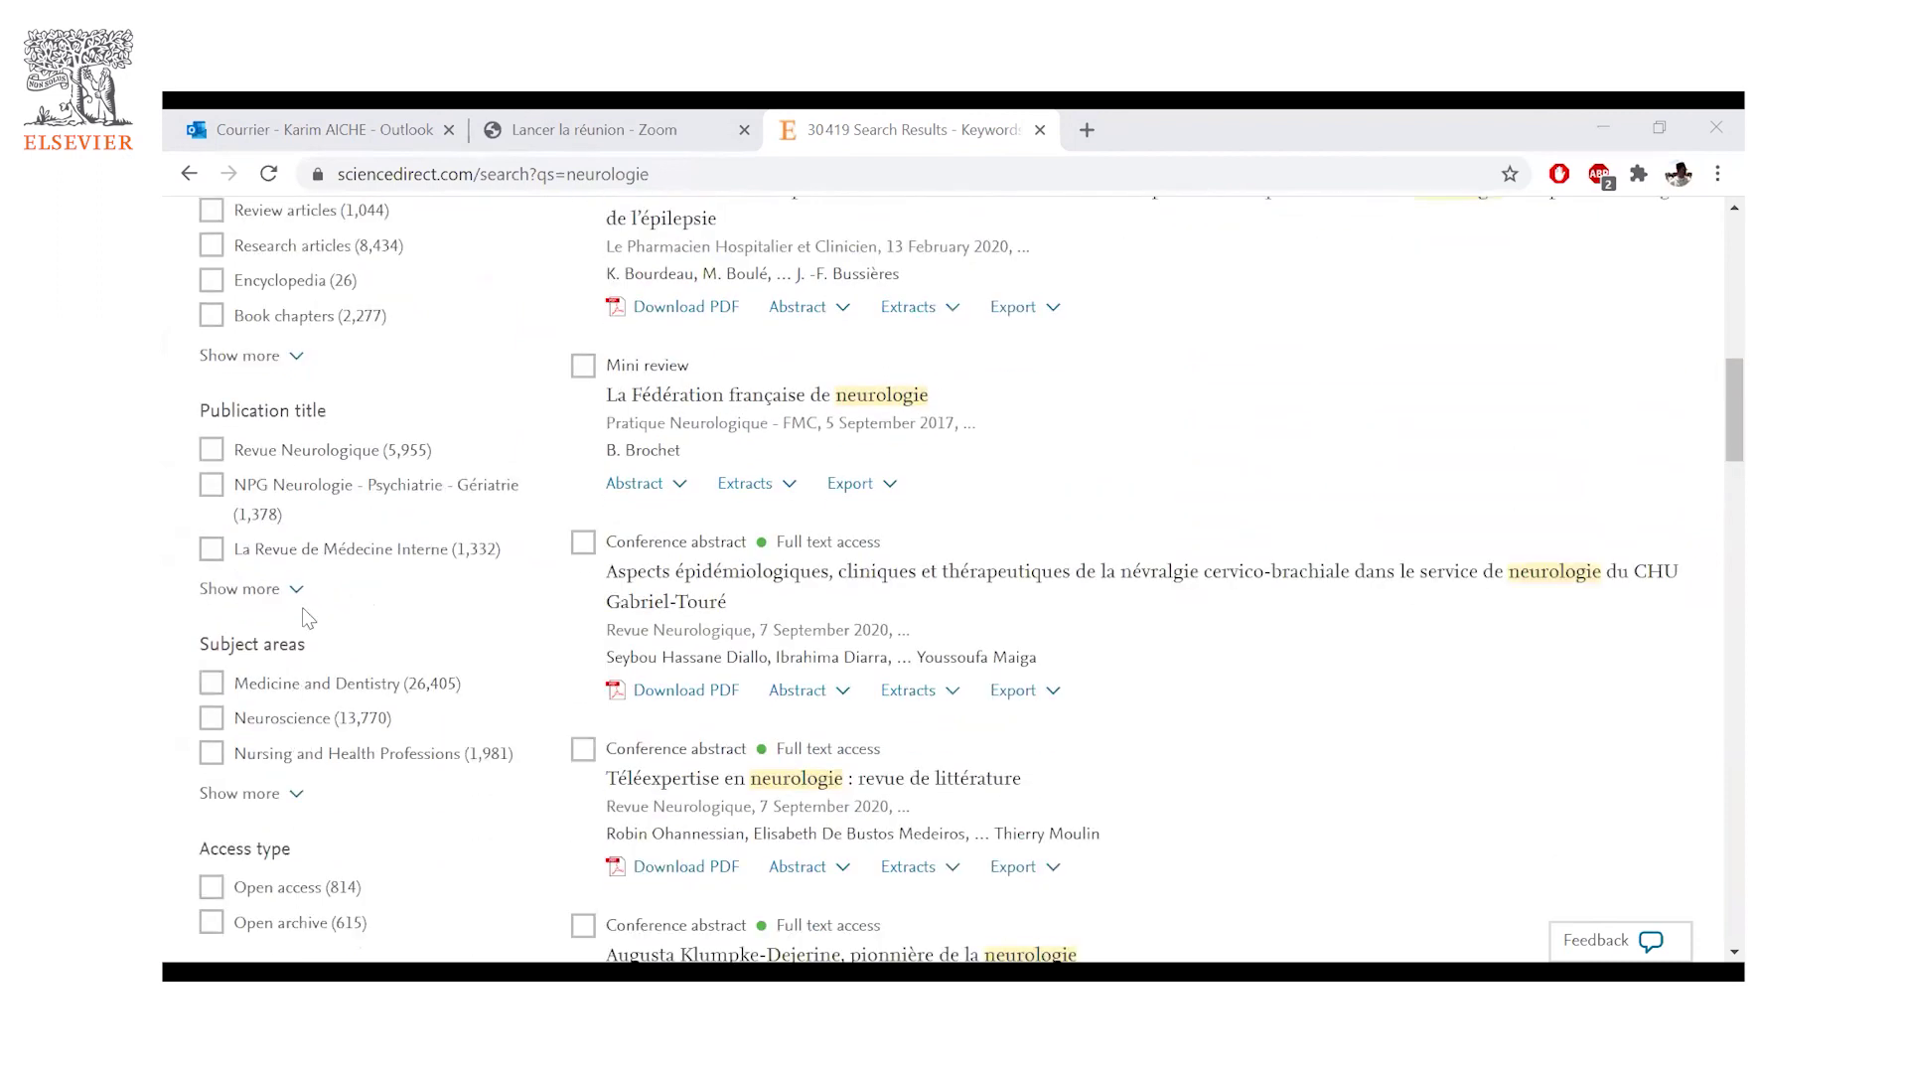
scroll(293, 696, "down", 2)
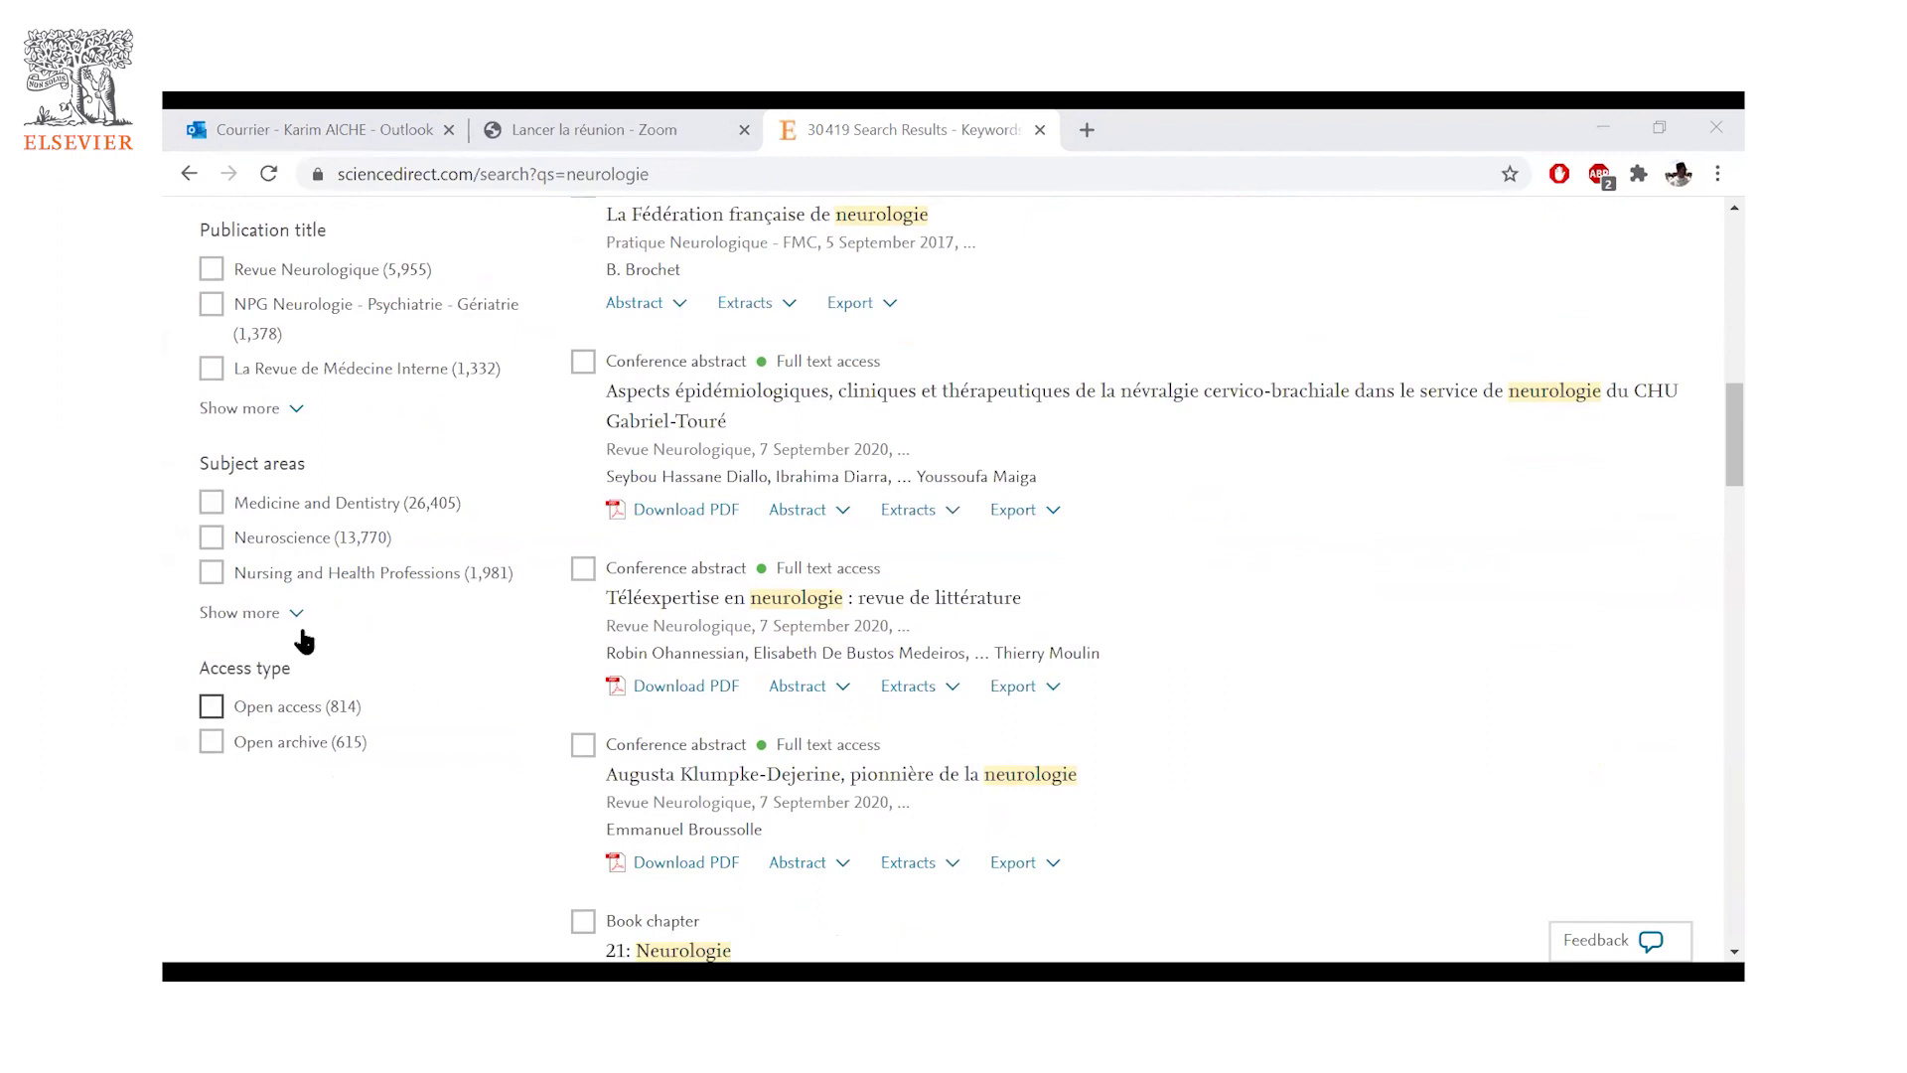
scroll(345, 622, "down", 2)
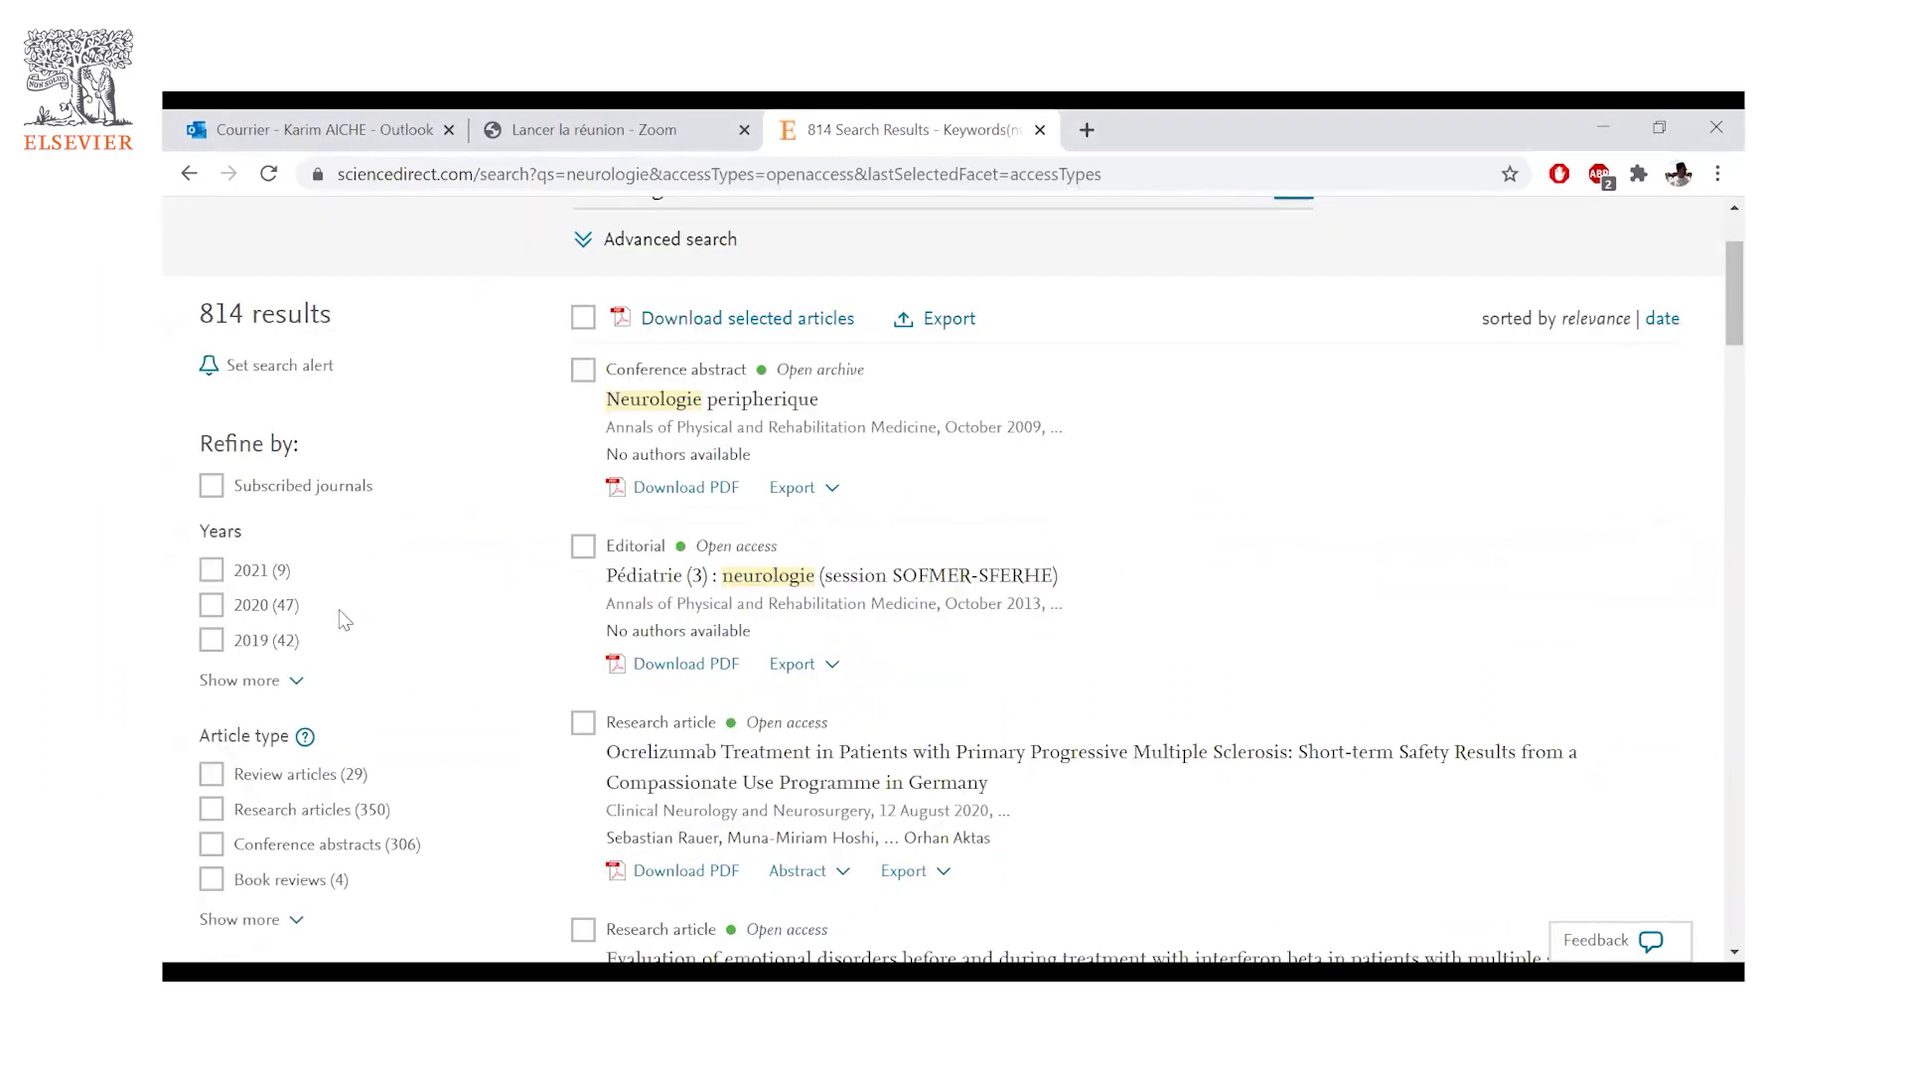
- Filter the open-access neurologie results to 2021 and Review articles
left_click(213, 514)
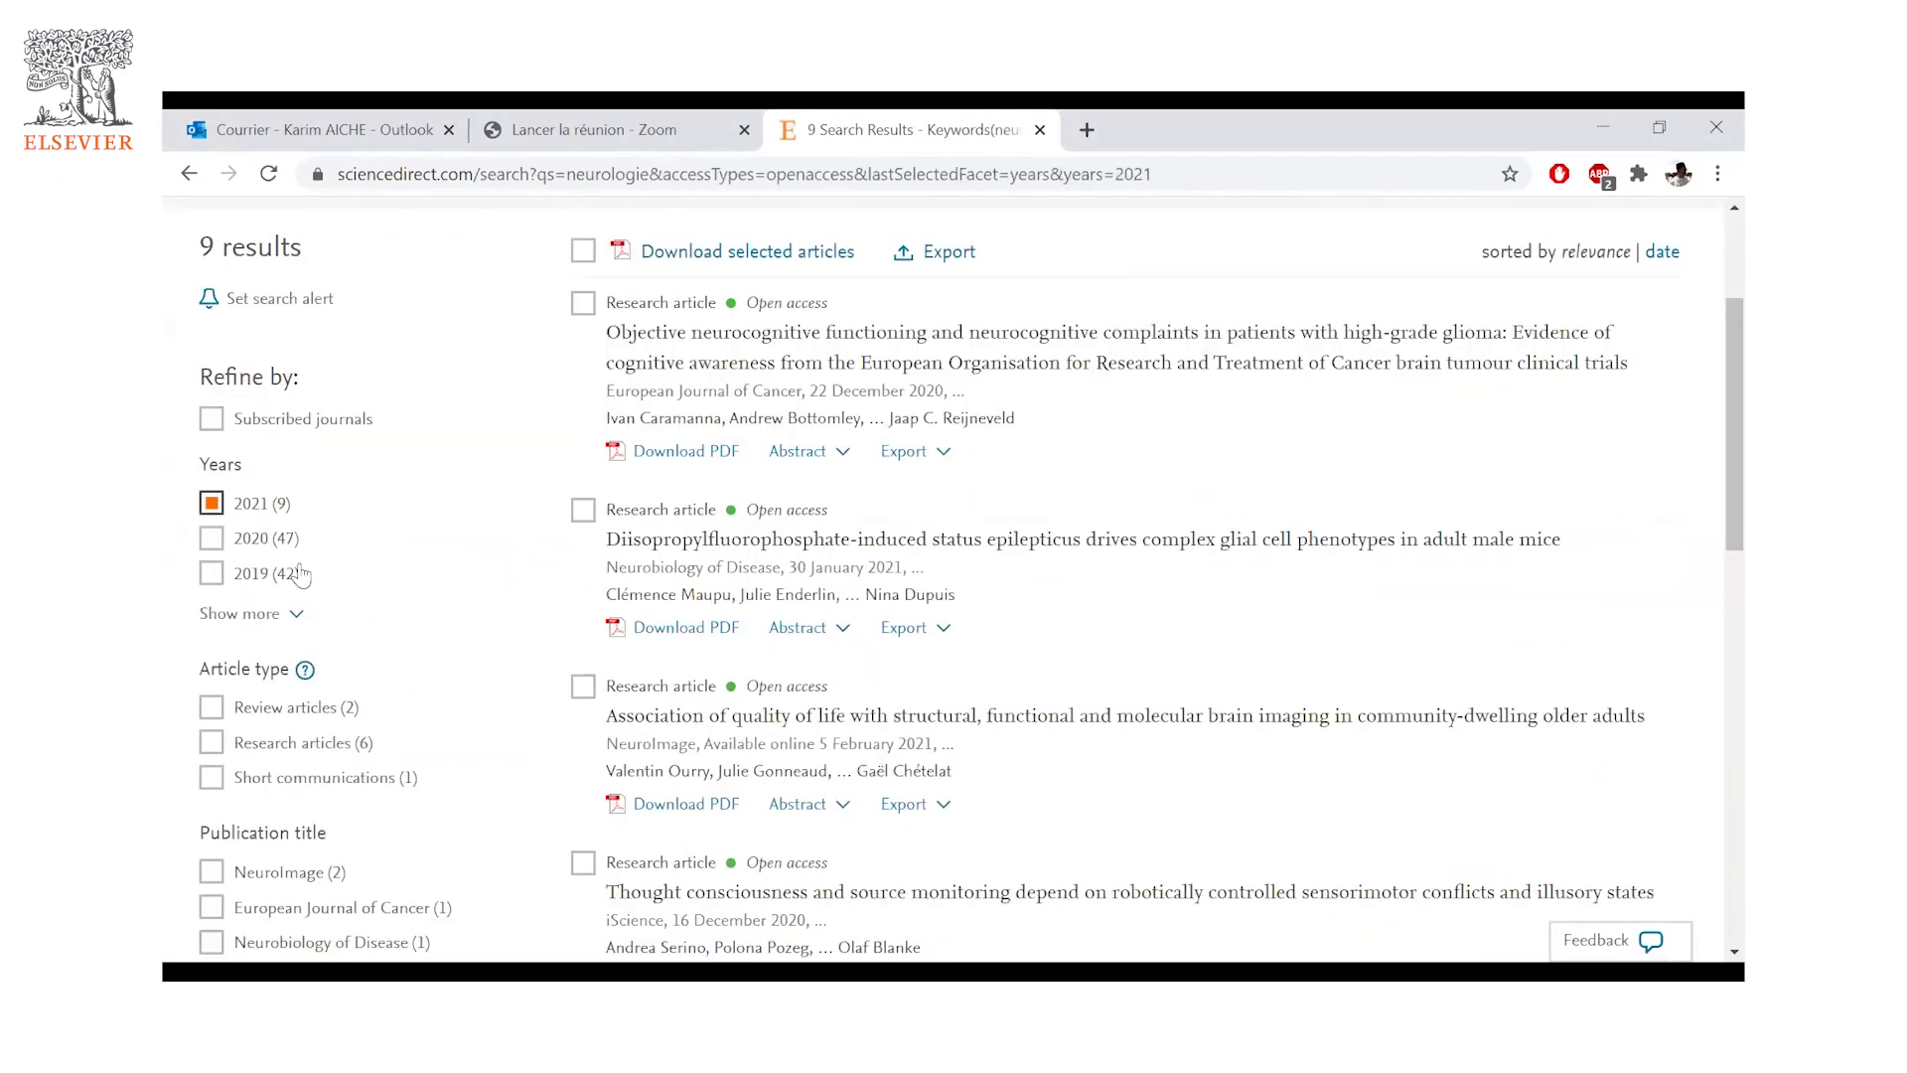
scroll(218, 592, "down", 3)
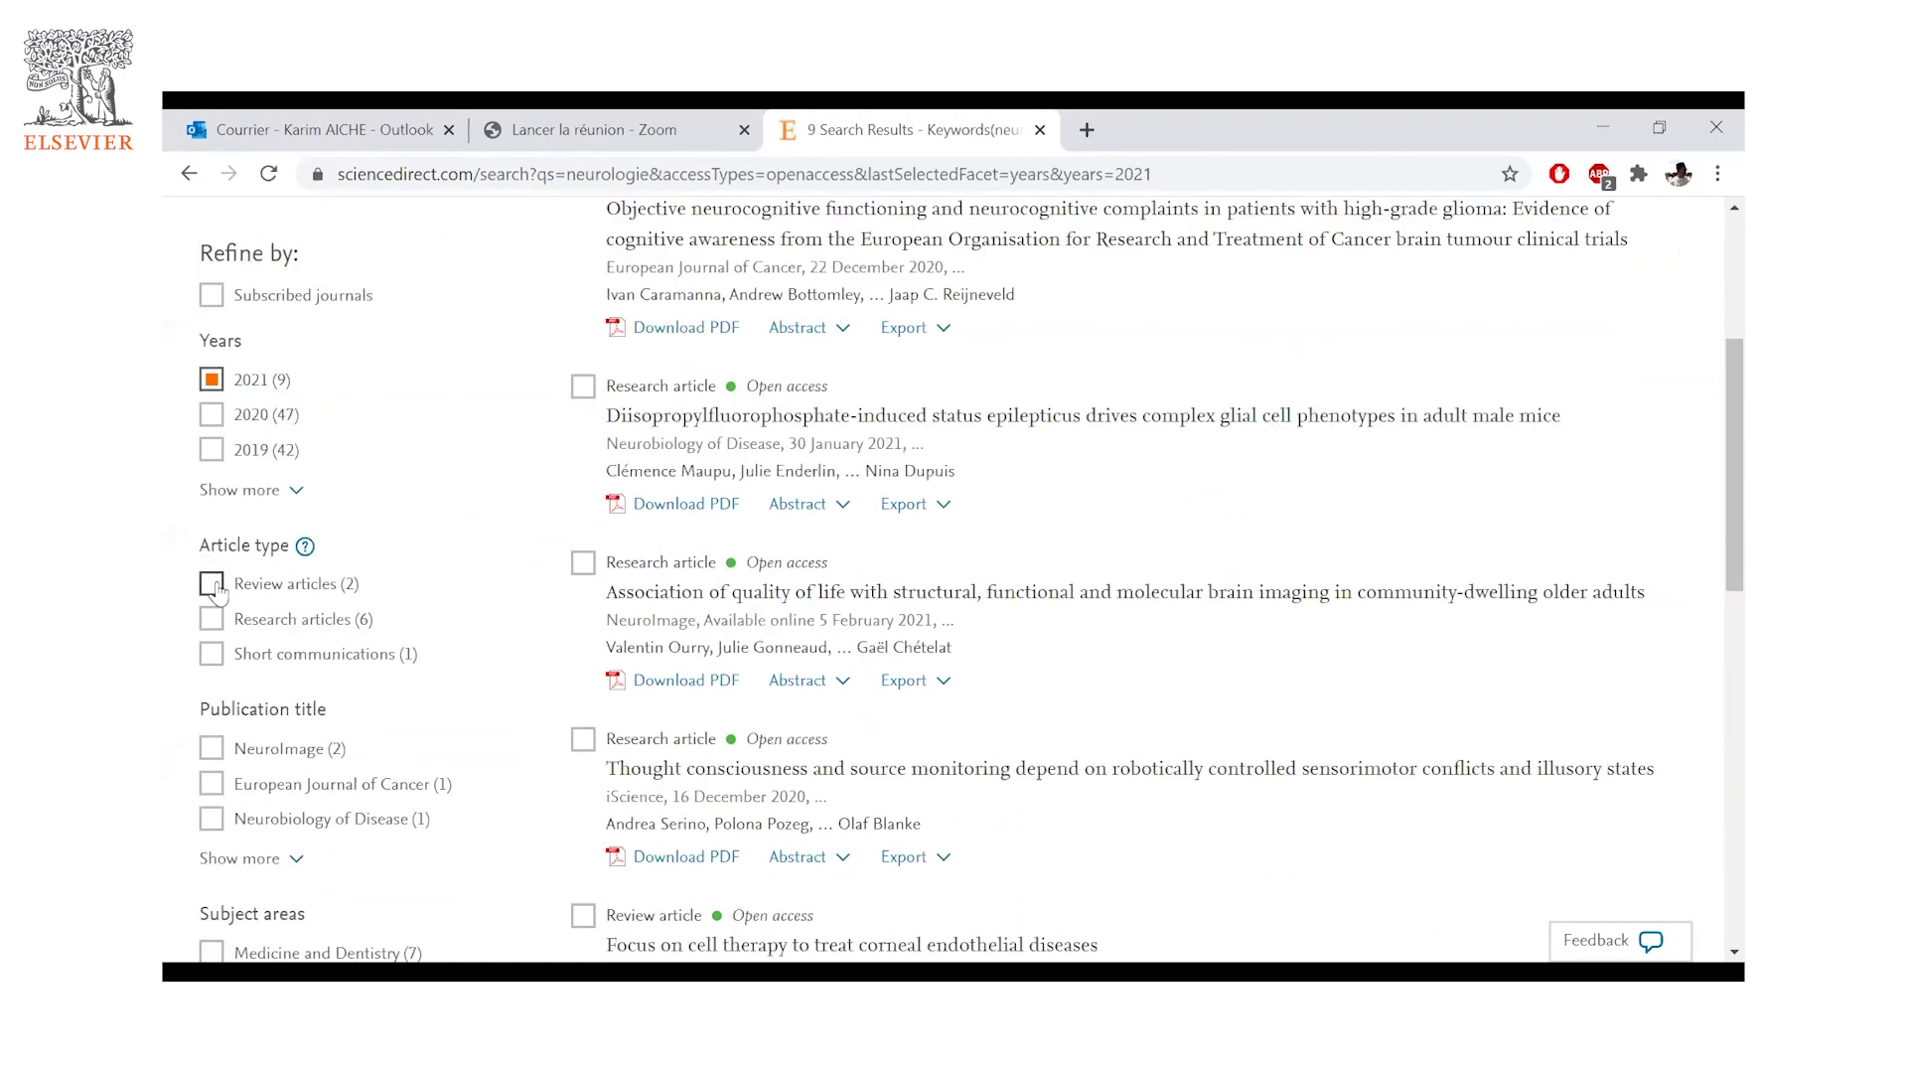
left_click(213, 586)
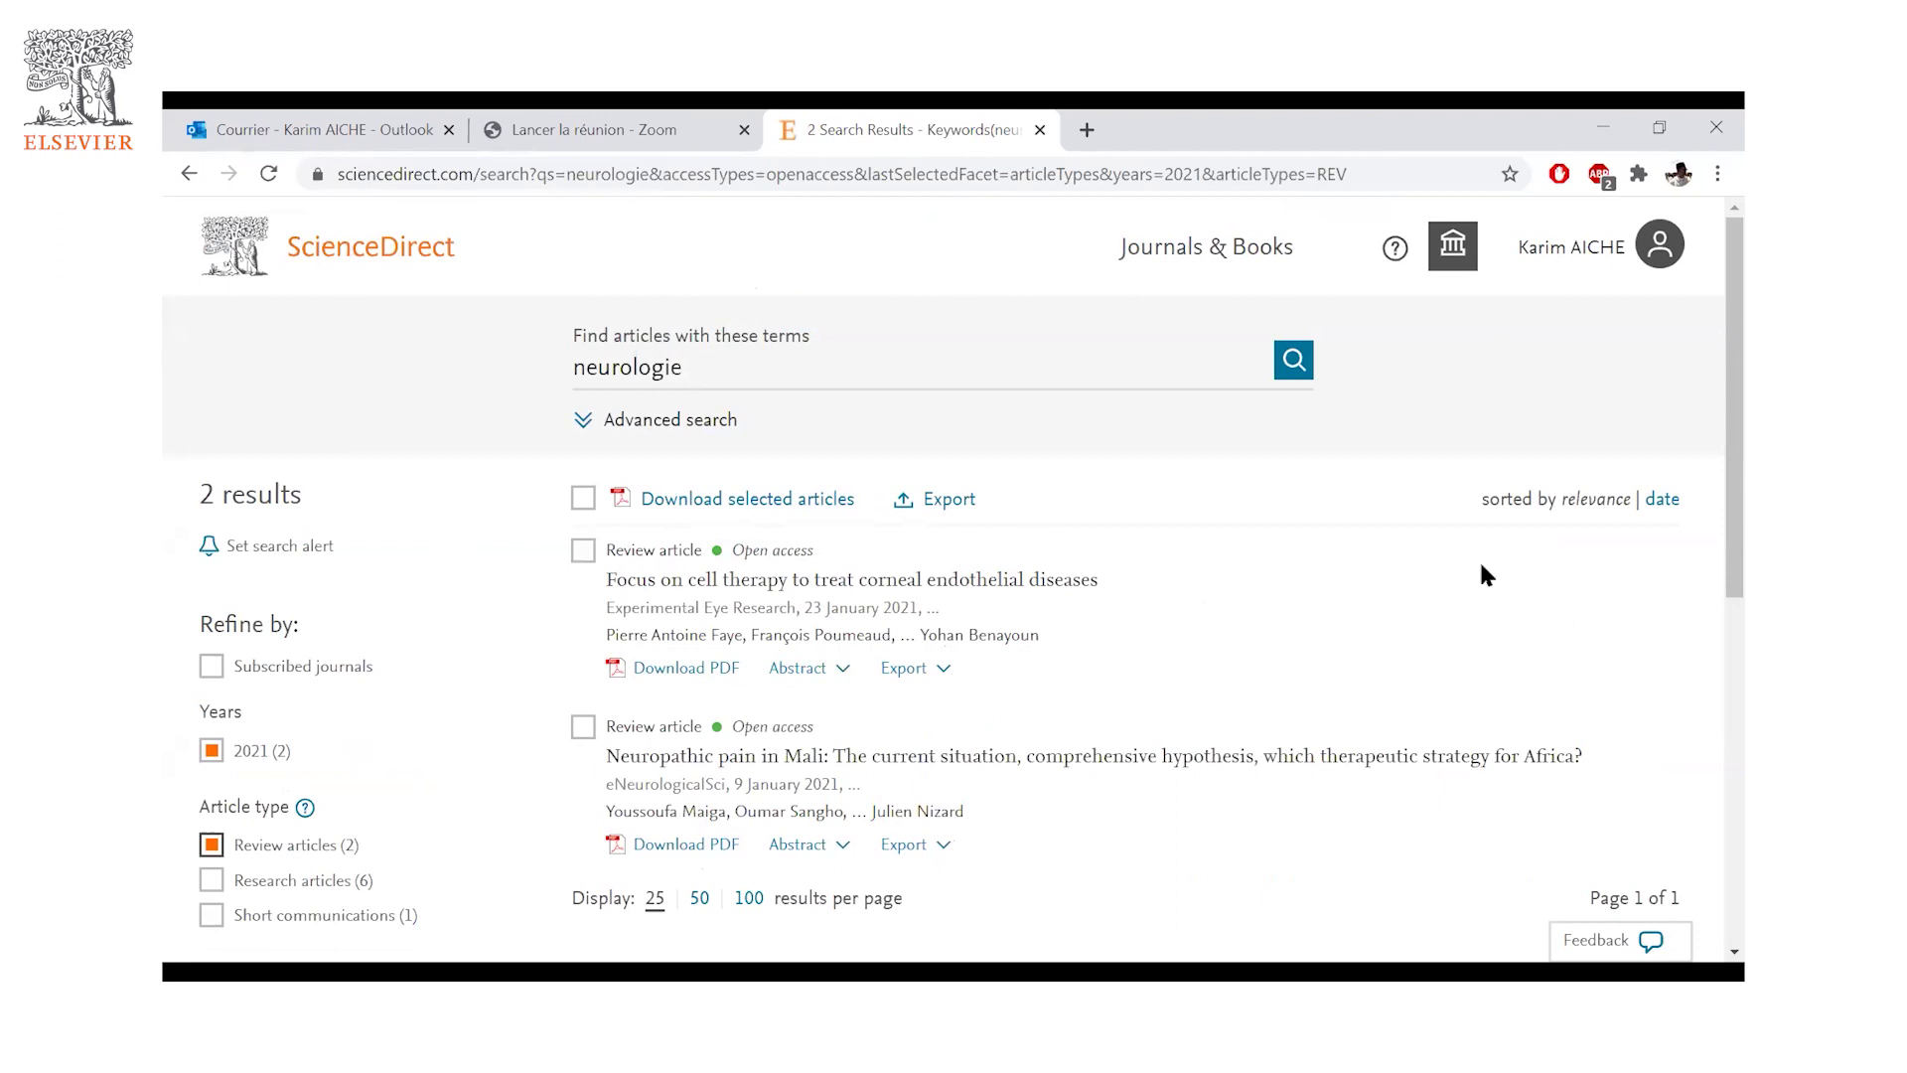
- Look over the 2 remaining results, then go back to the ScienceDirect home page
scroll(1235, 616, "down", 2)
scroll(1078, 477, "down", 3)
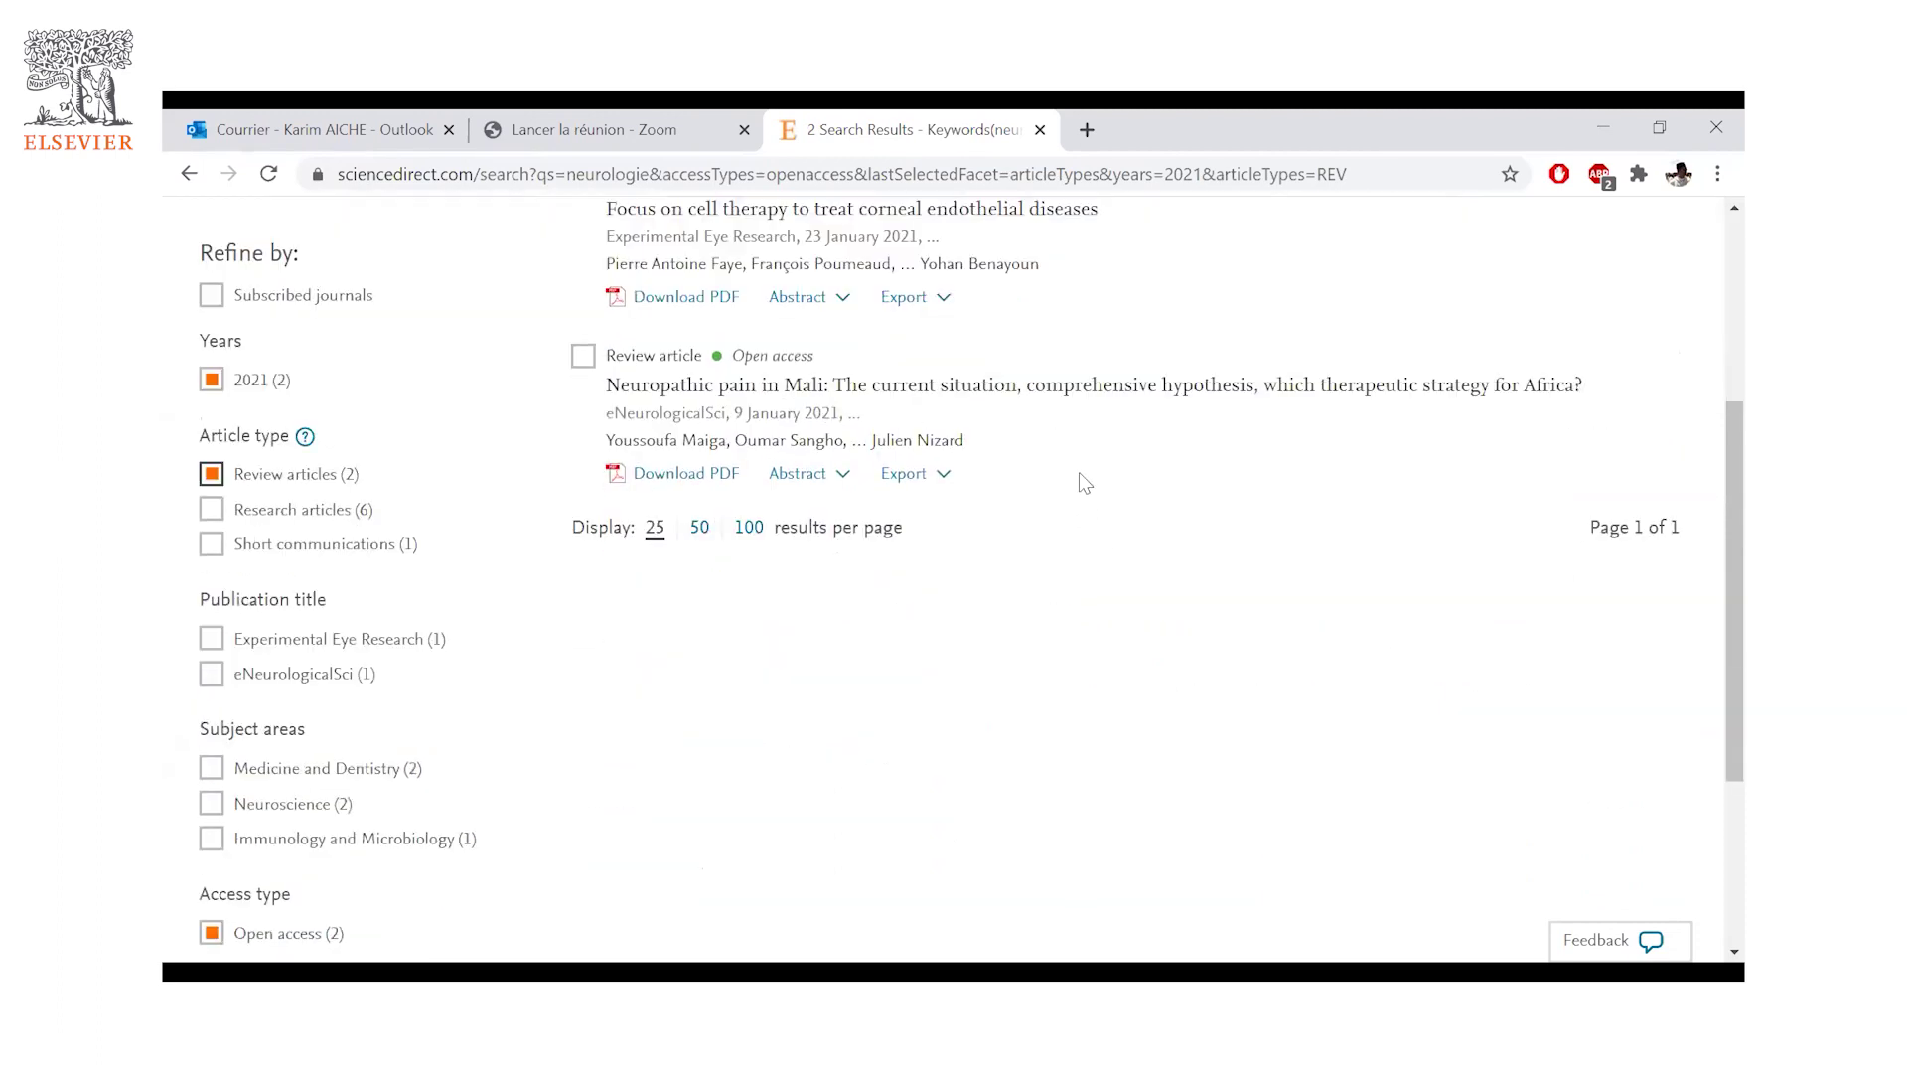
scroll(1079, 477, "up", 5)
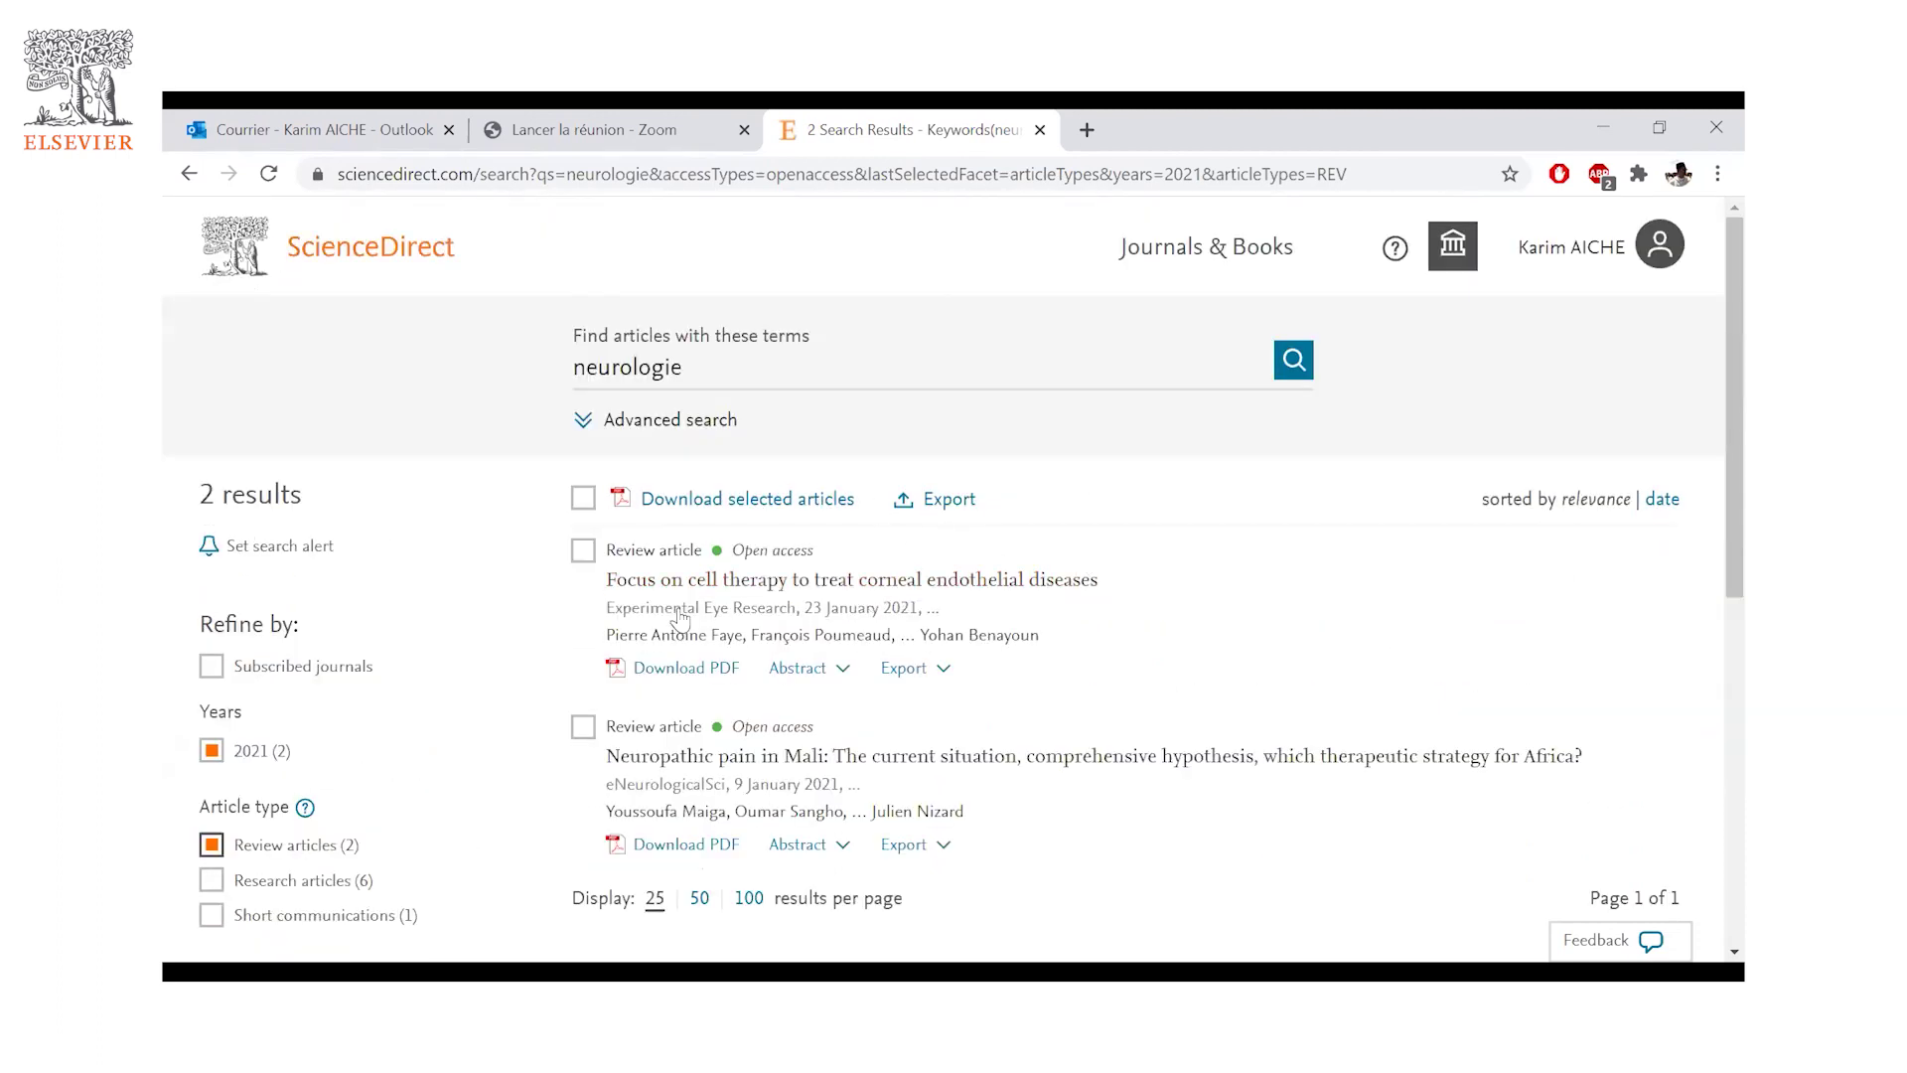
scroll(839, 616, "down", 1)
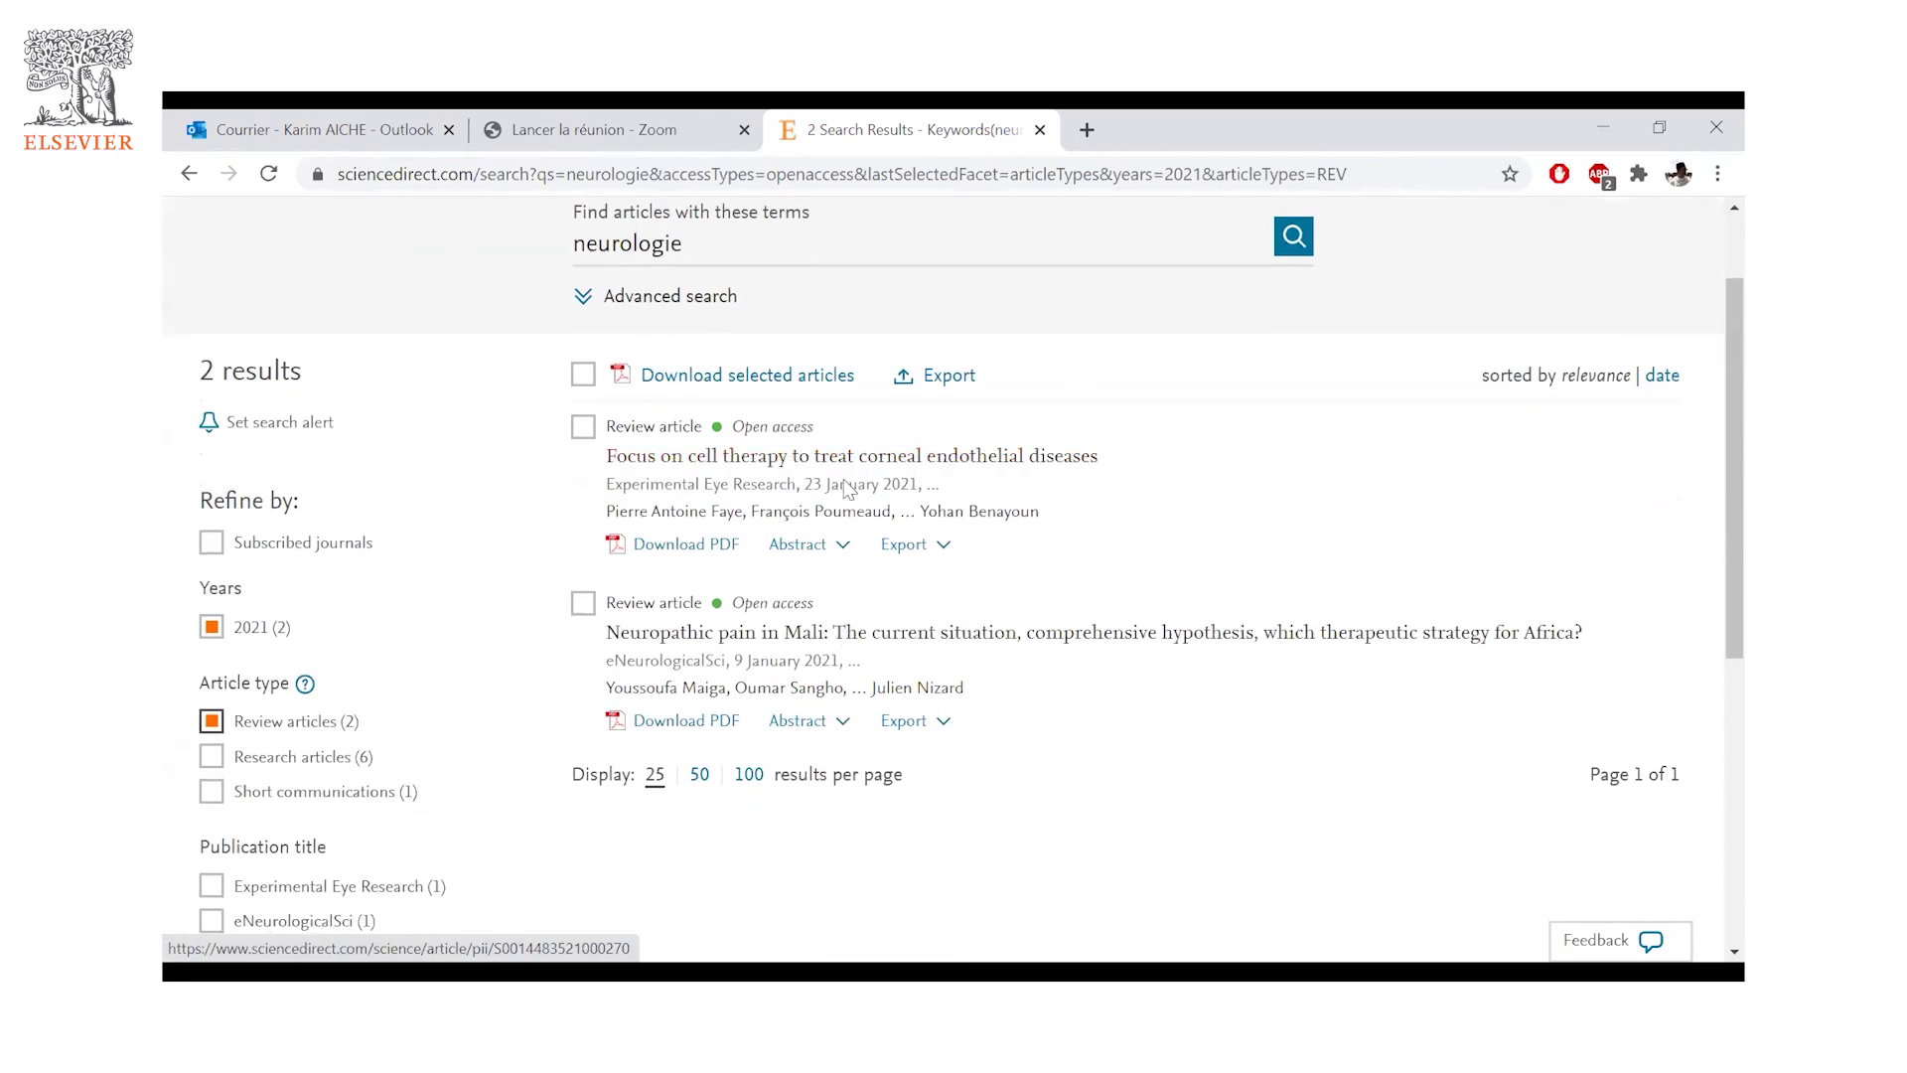
scroll(716, 452, "up", 1)
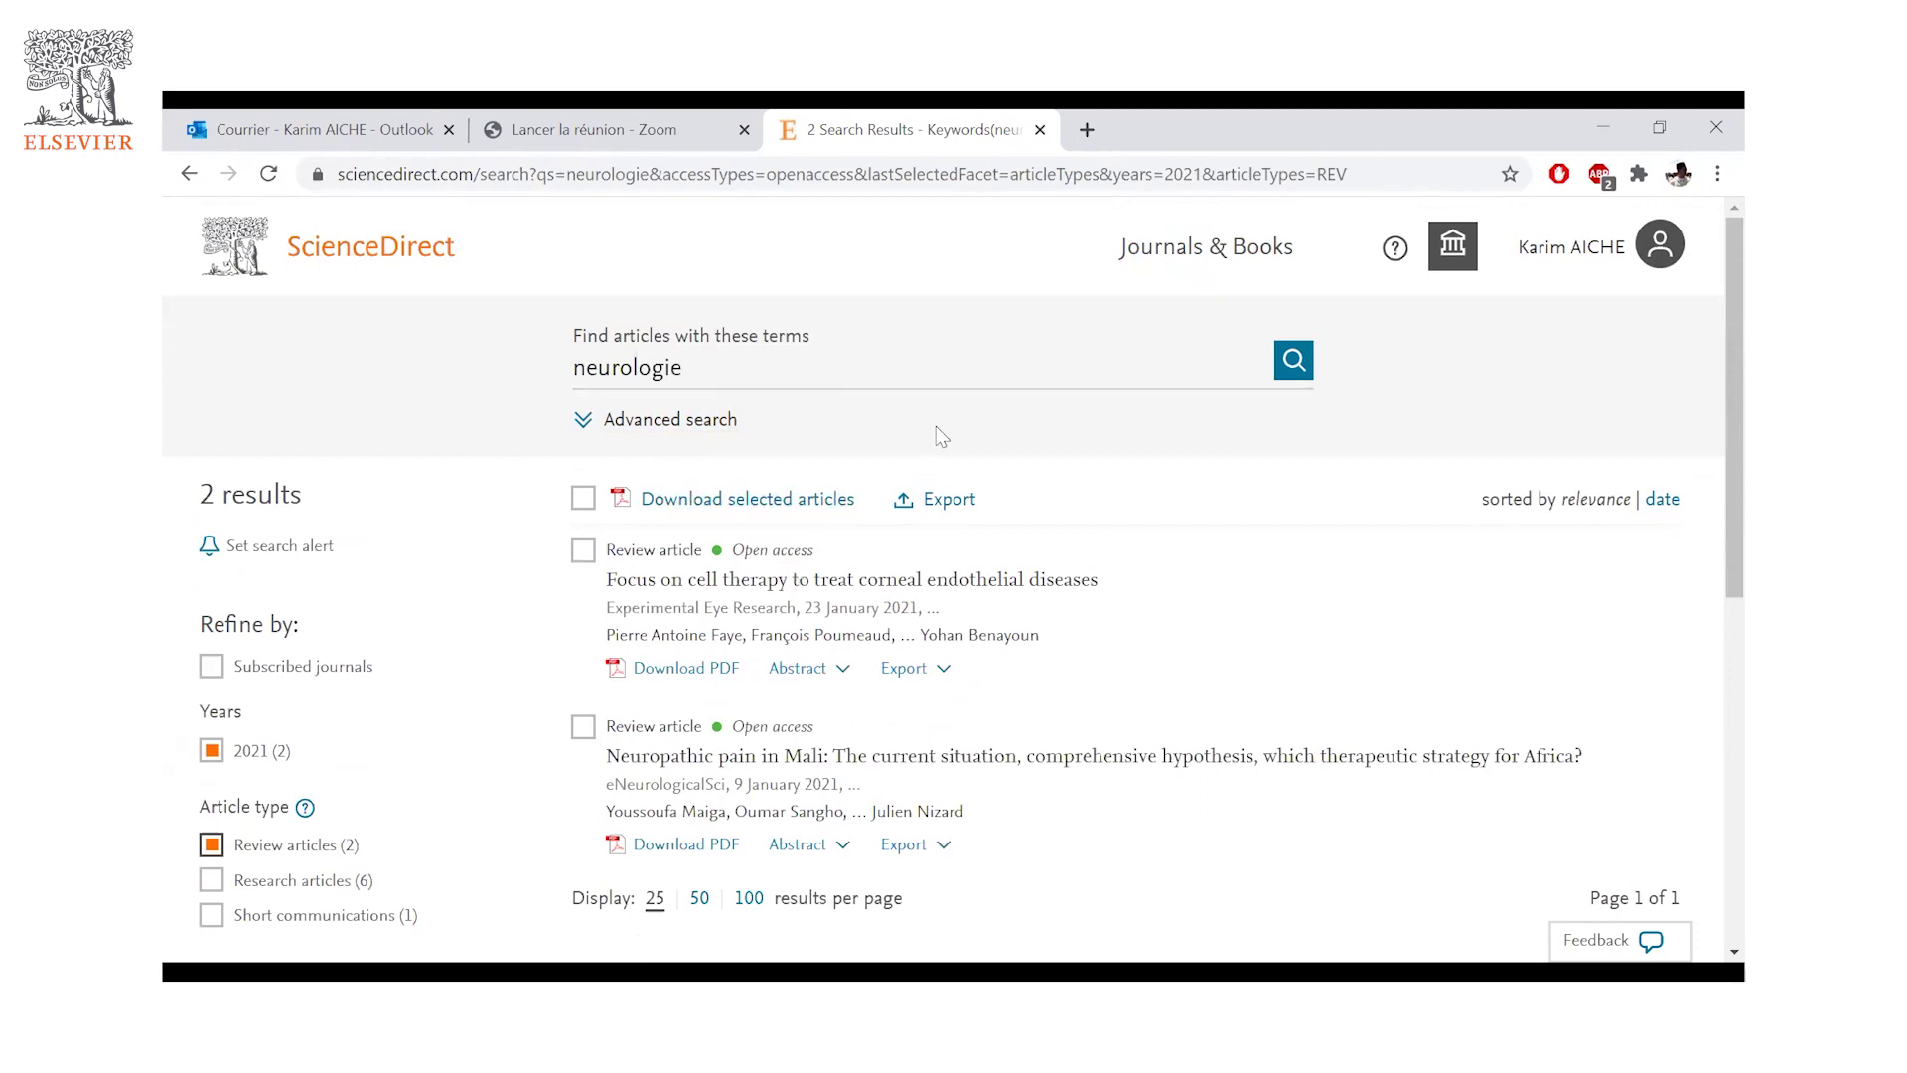
left_click(317, 255)
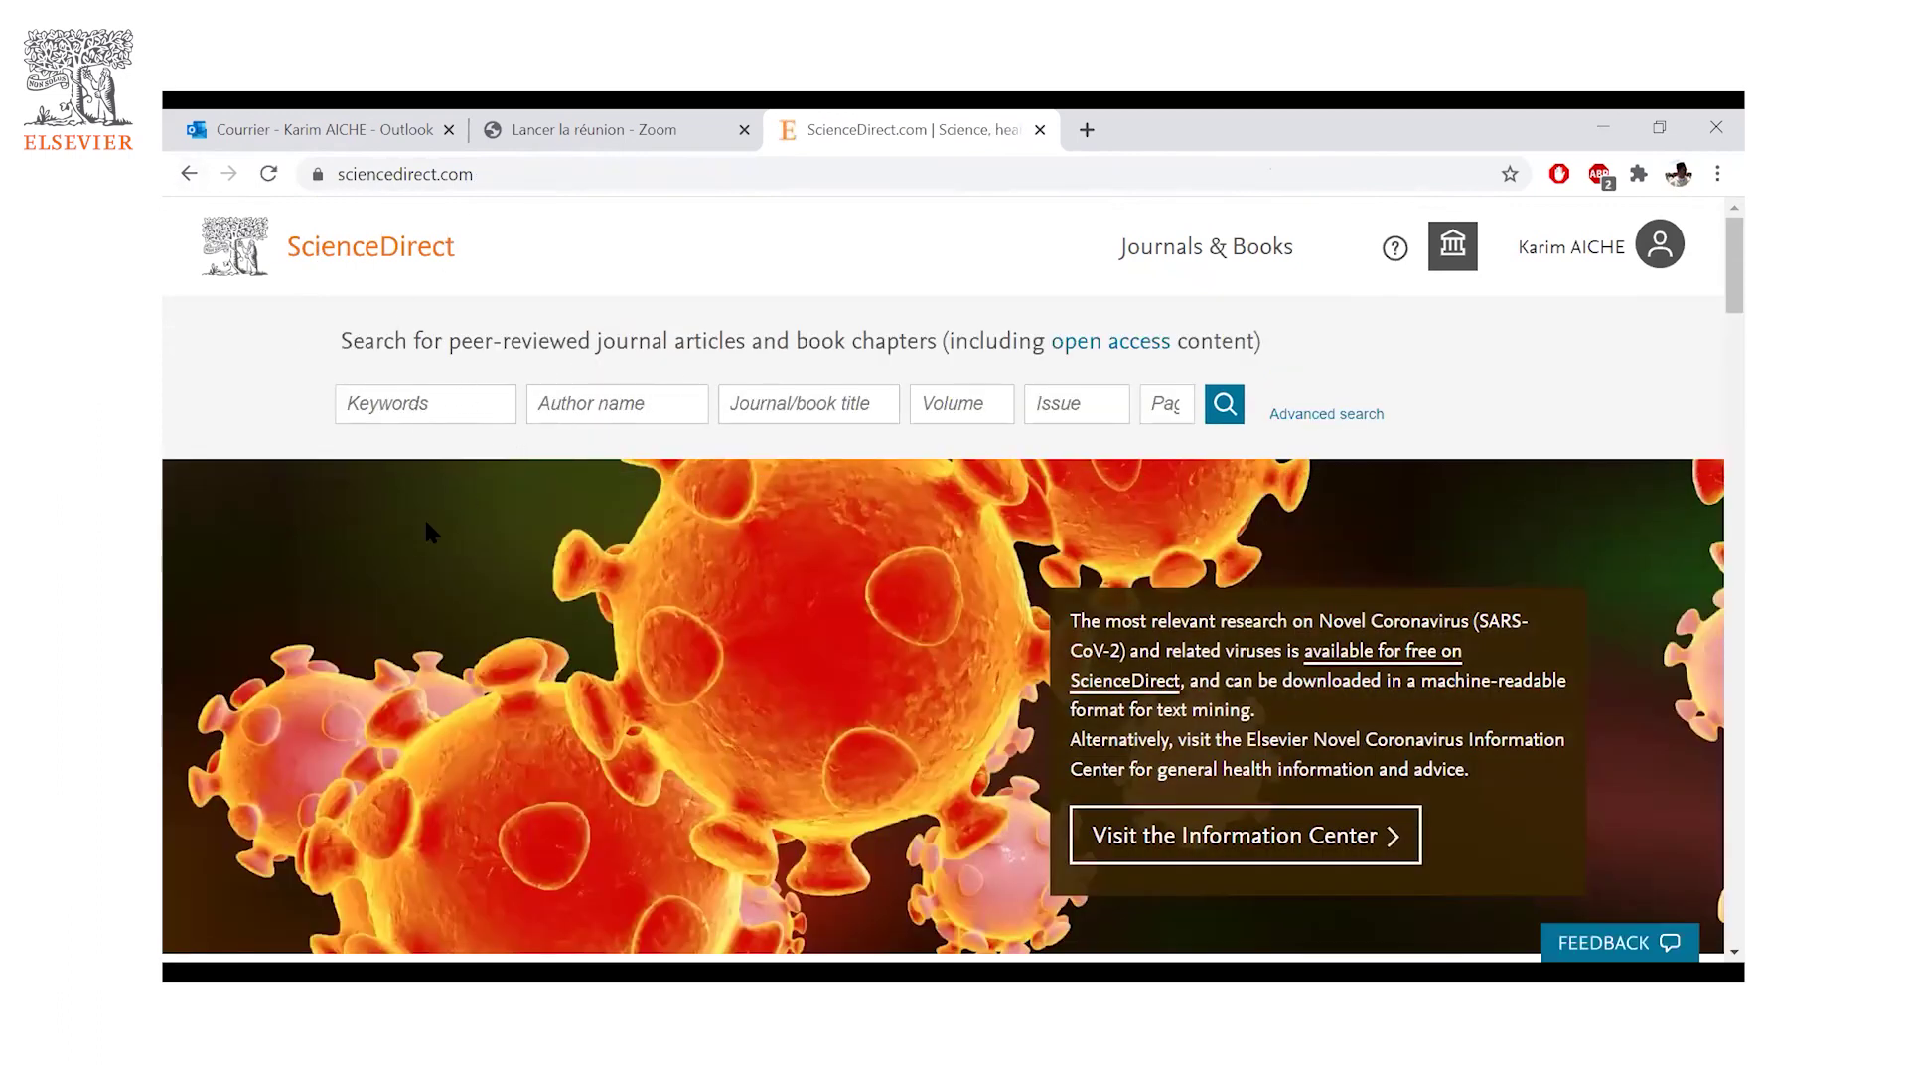
- Scroll the home page down to the Explore section's Physical Sciences and Engineering links
scroll(430, 533, "down", 2)
scroll(500, 533, "down", 1)
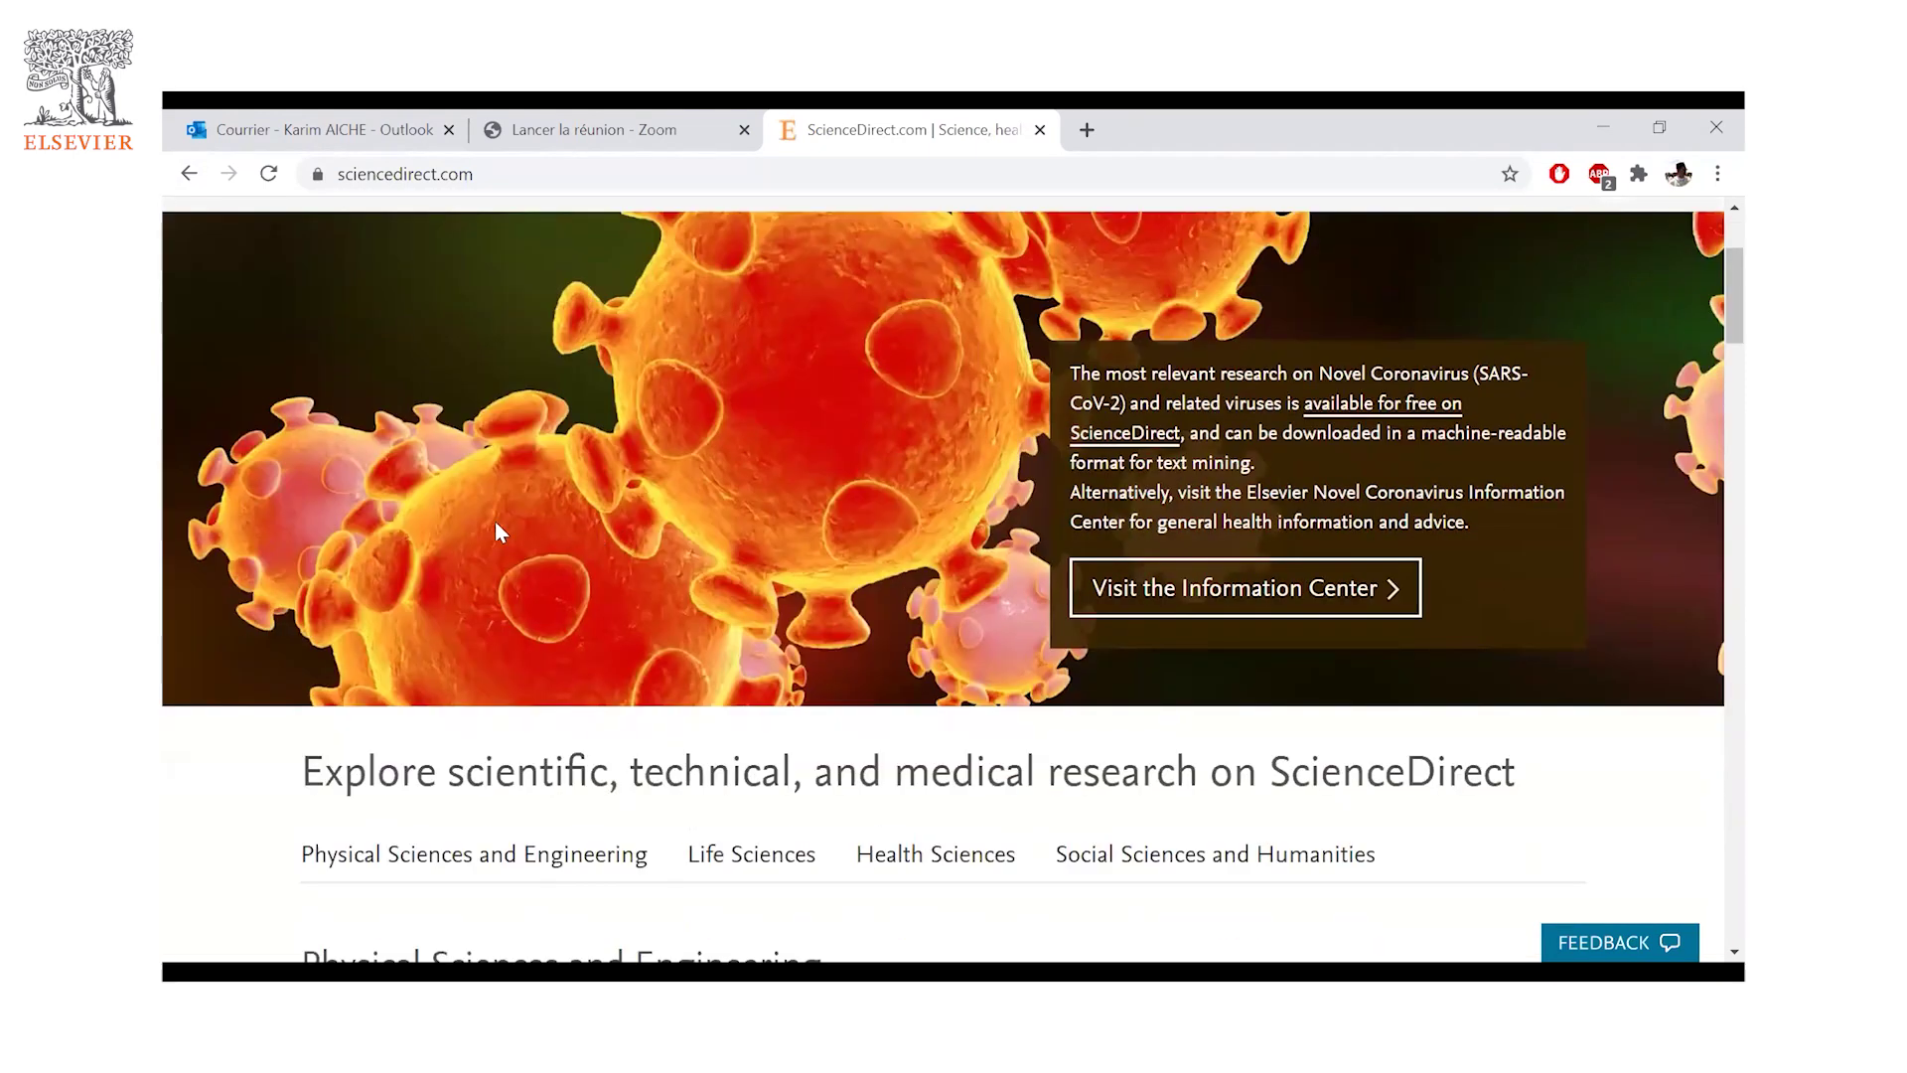
scroll(562, 507, "down", 3)
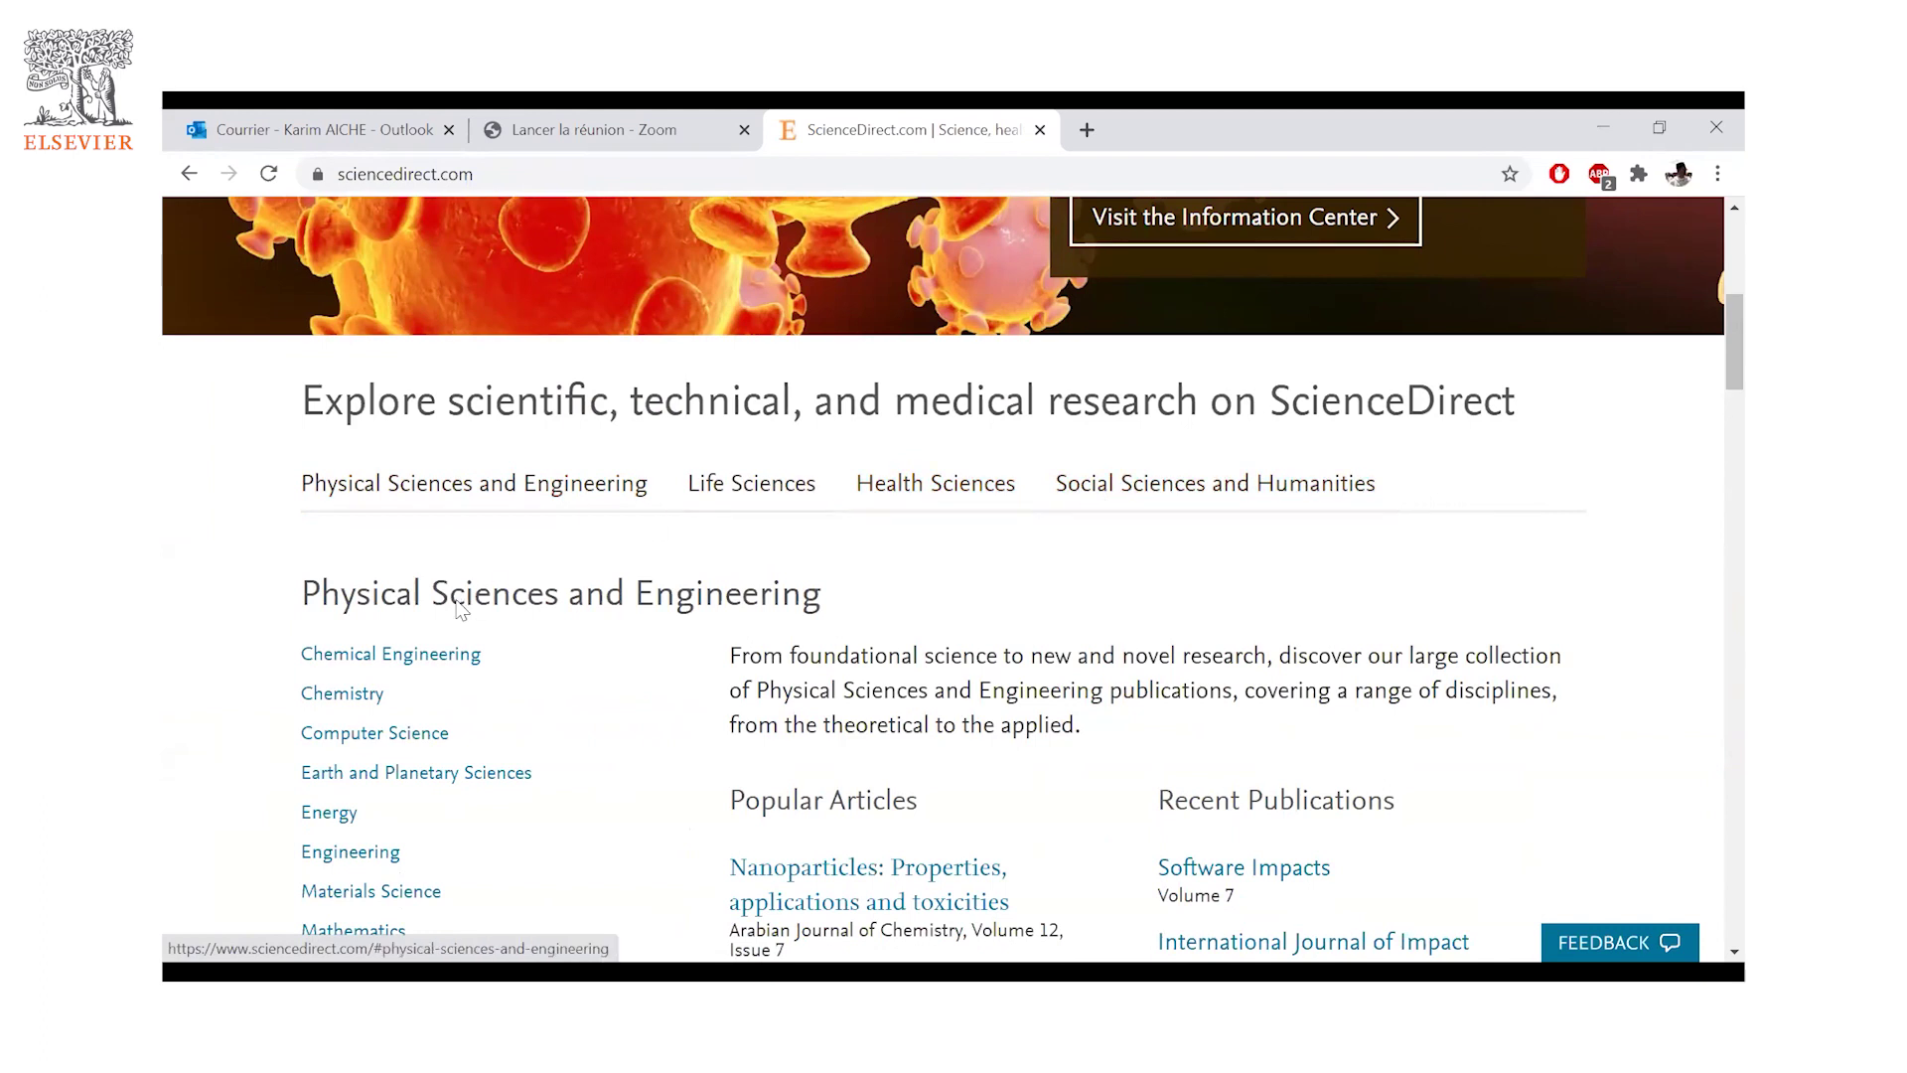
scroll(443, 592, "down", 1)
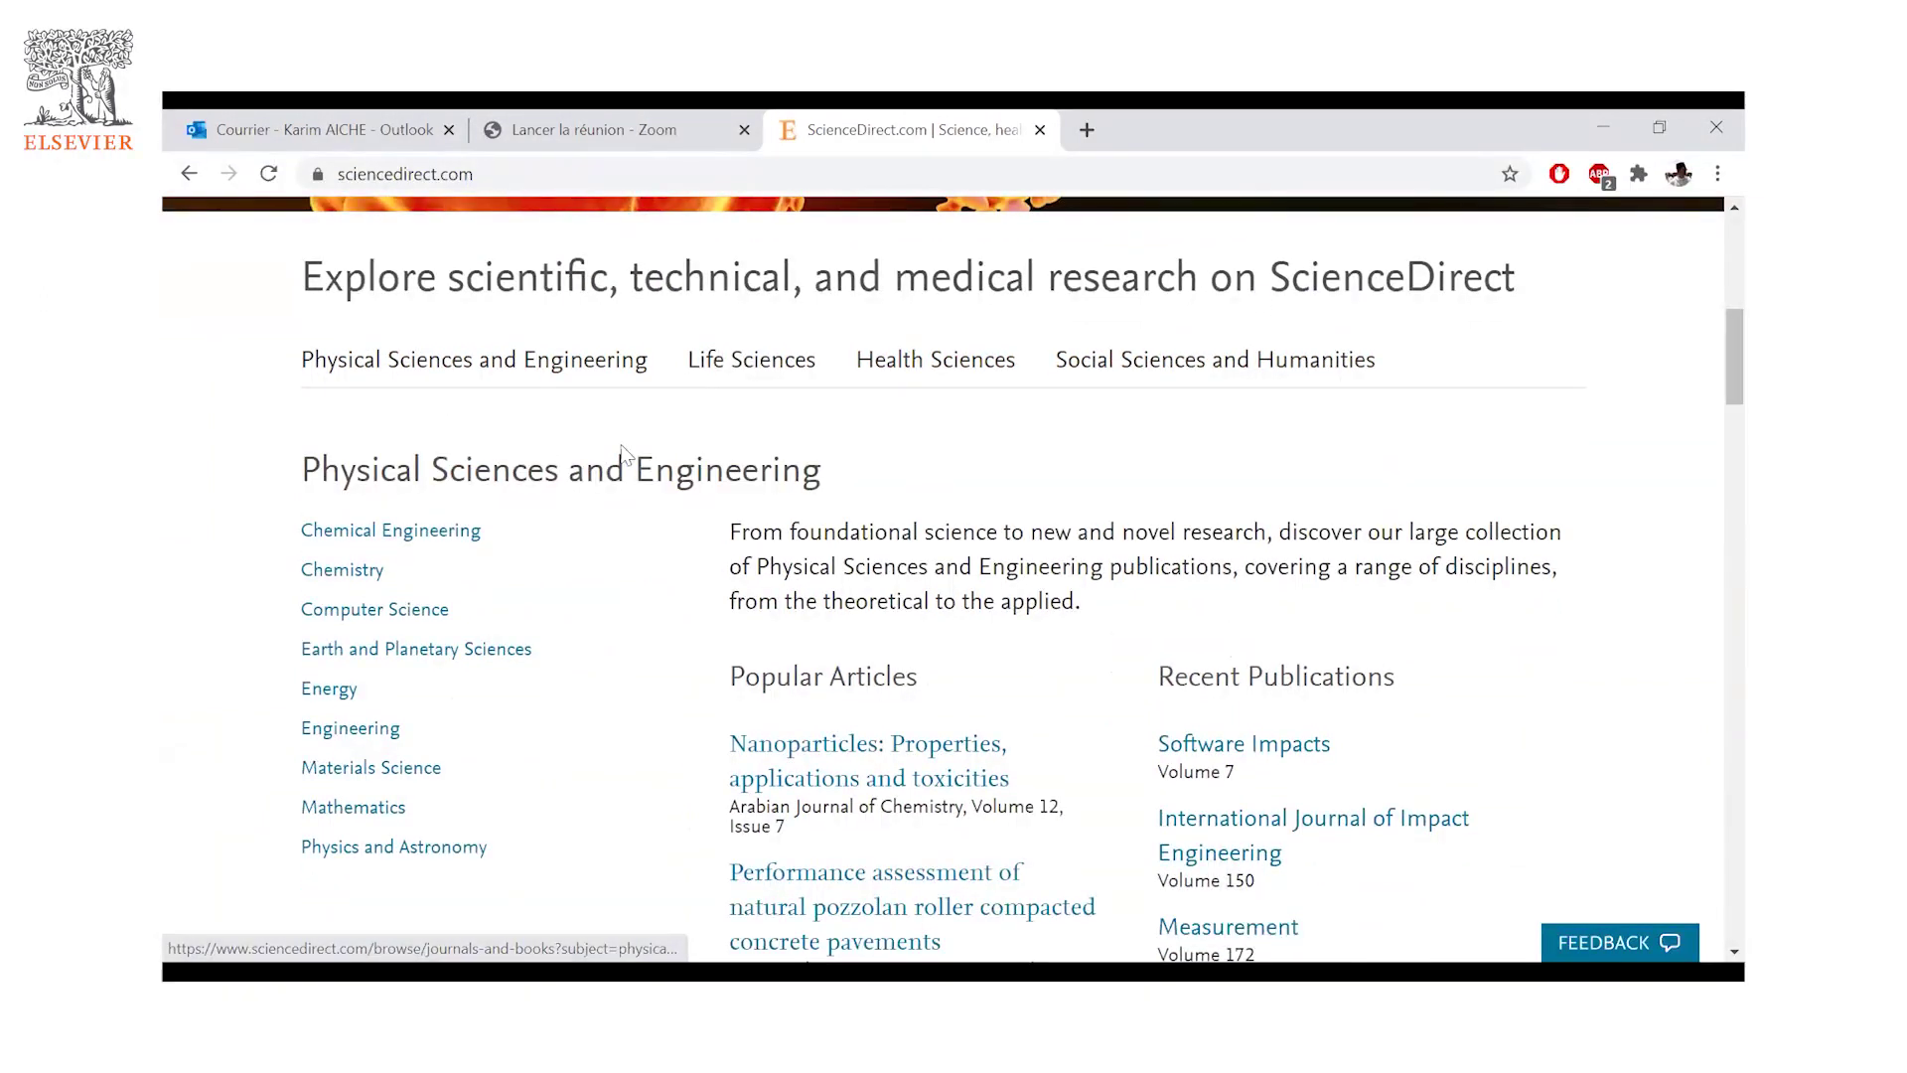
scroll(511, 448, "down", 1)
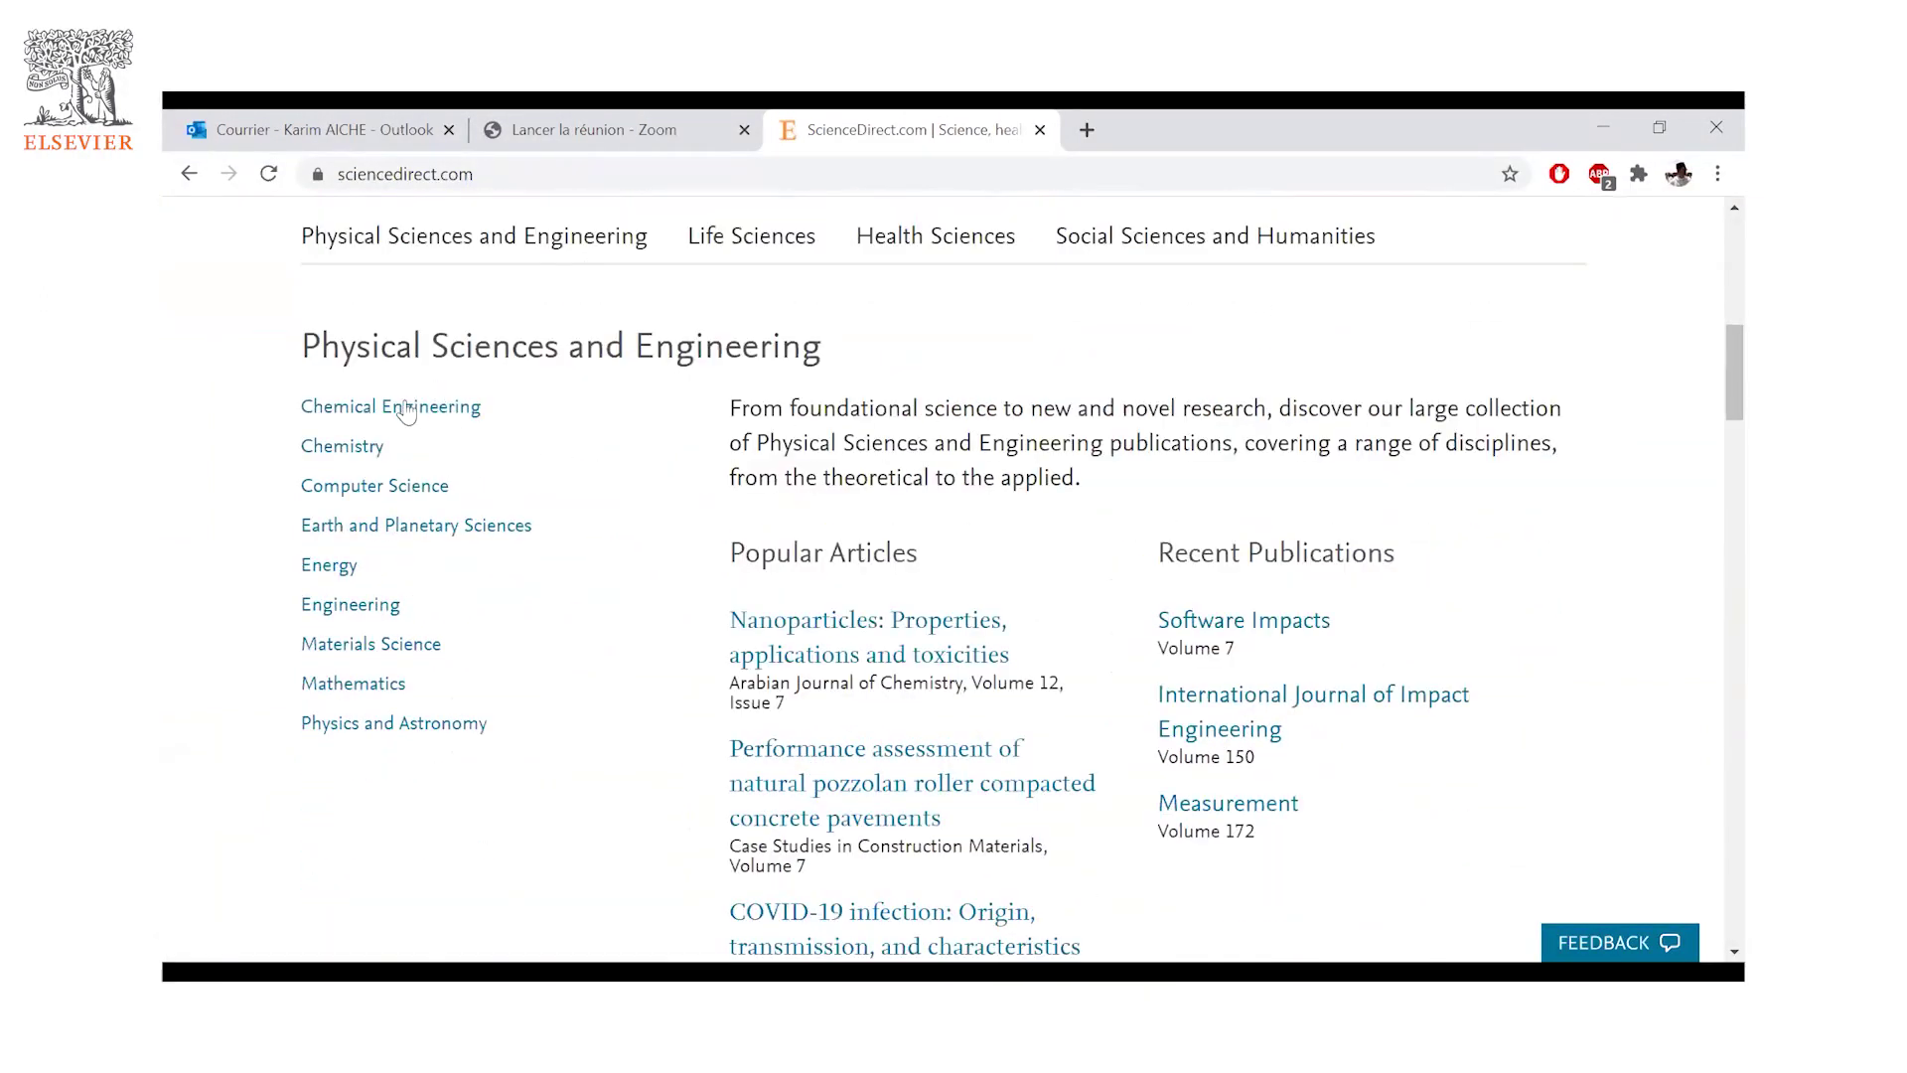
scroll(406, 466, "down", 2)
scroll(904, 537, "up", 2)
- Open the Mathematics journals and books browse page listing 1,403 publications
left_click(354, 687)
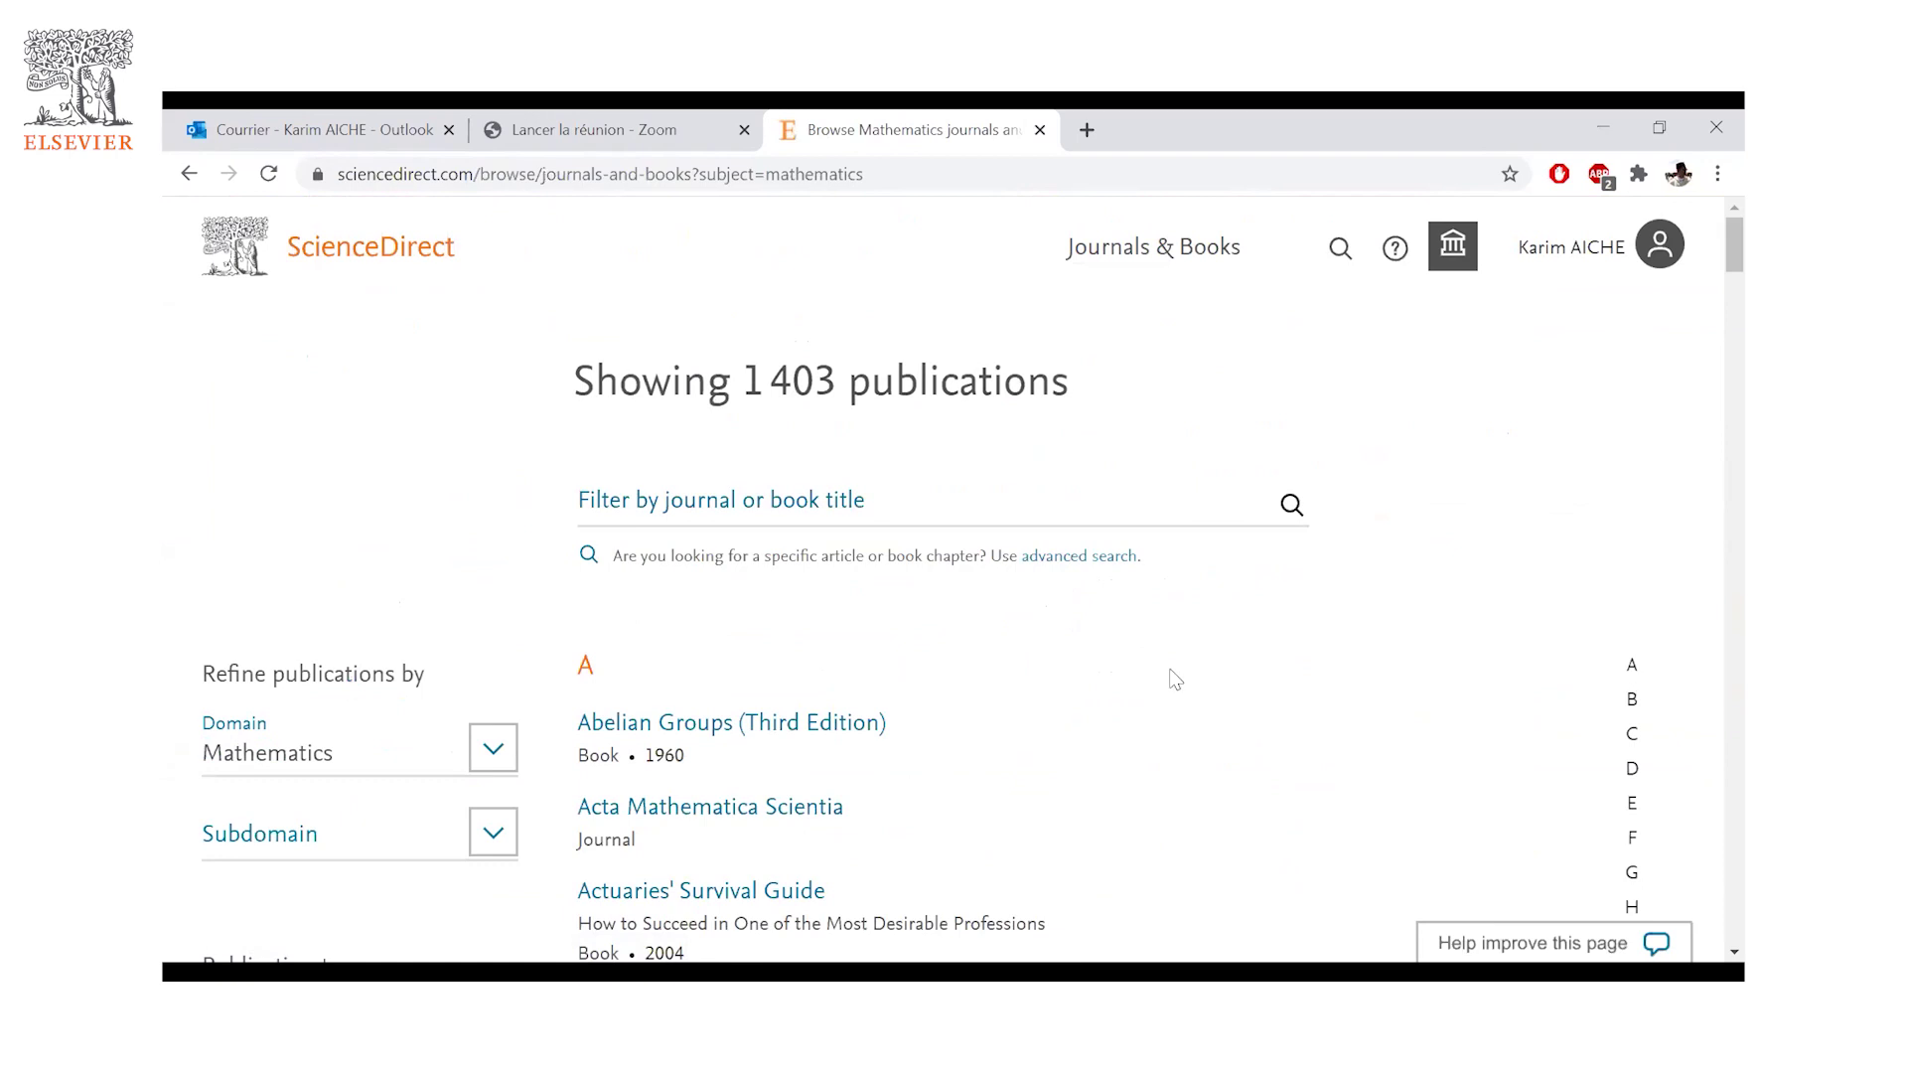
scroll(1169, 669, "down", 2)
scroll(1599, 476, "down", 2)
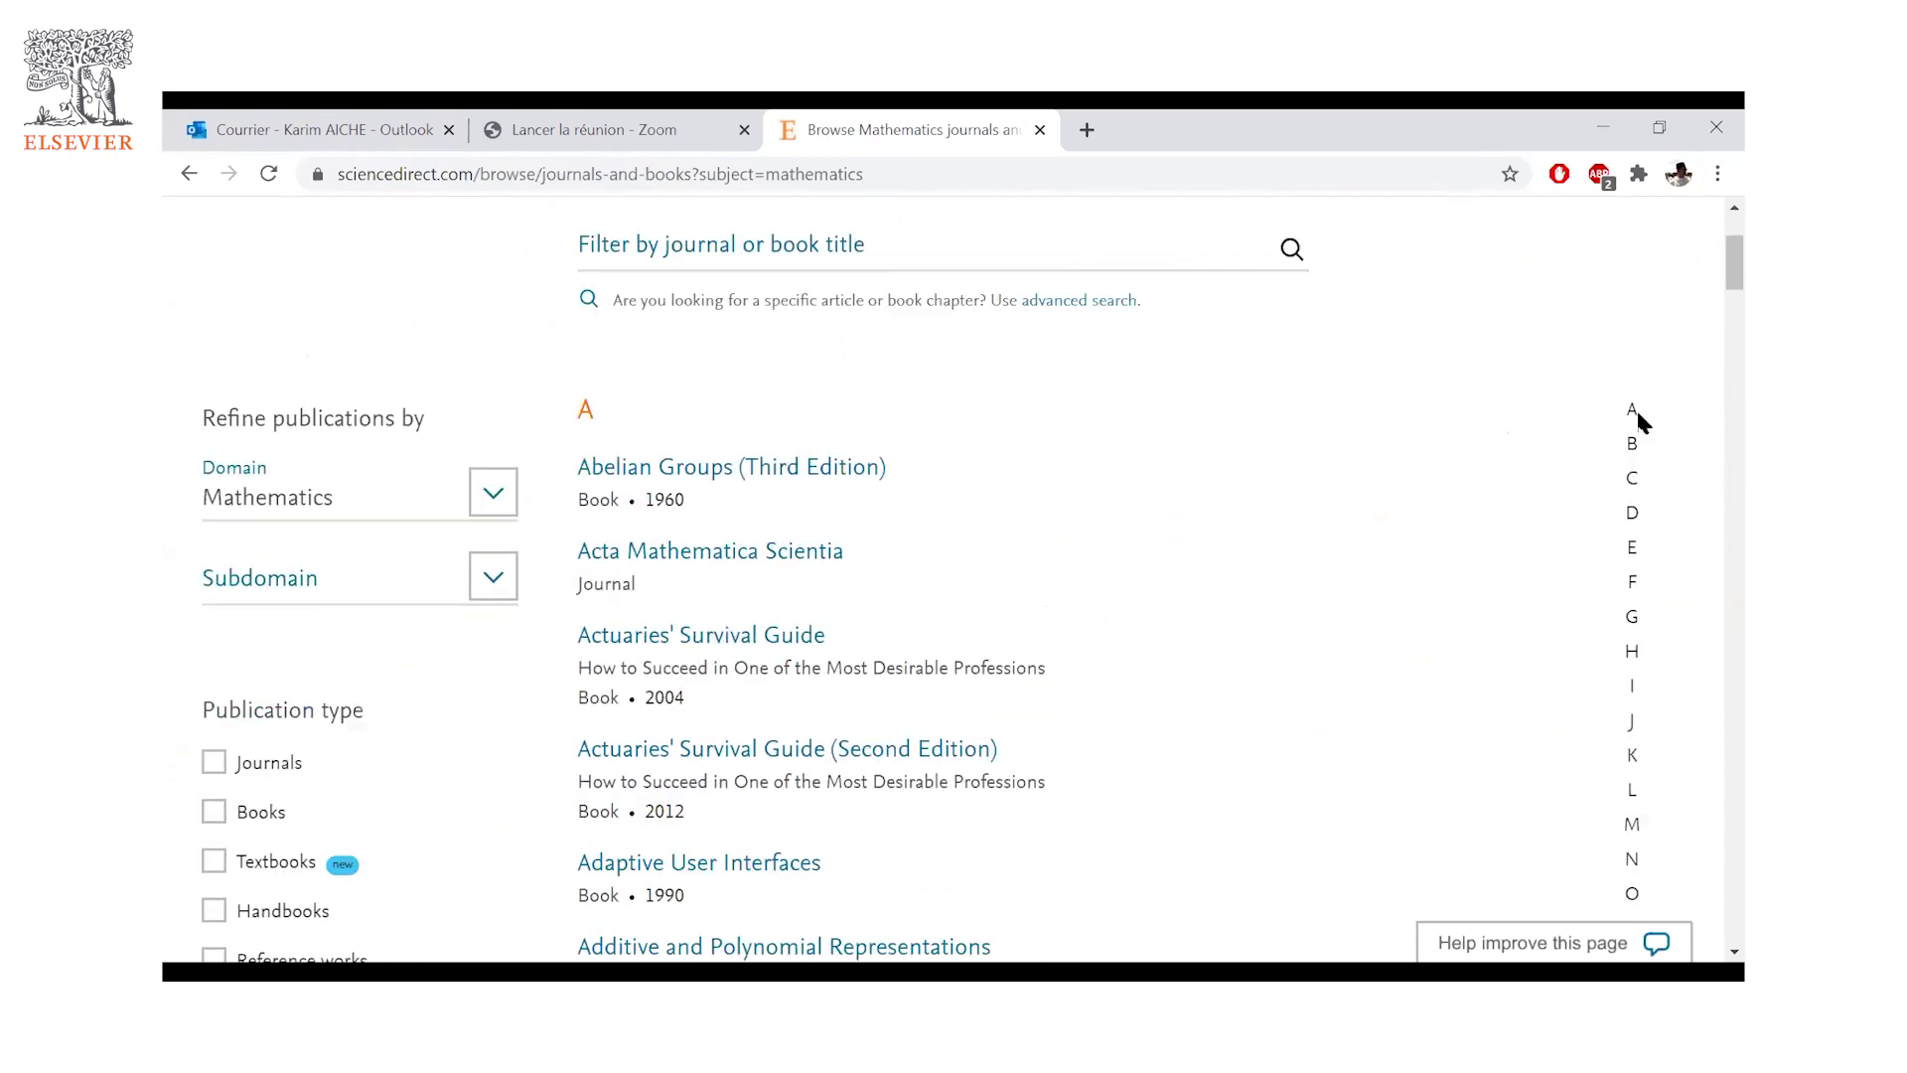
scroll(556, 601, "down", 8)
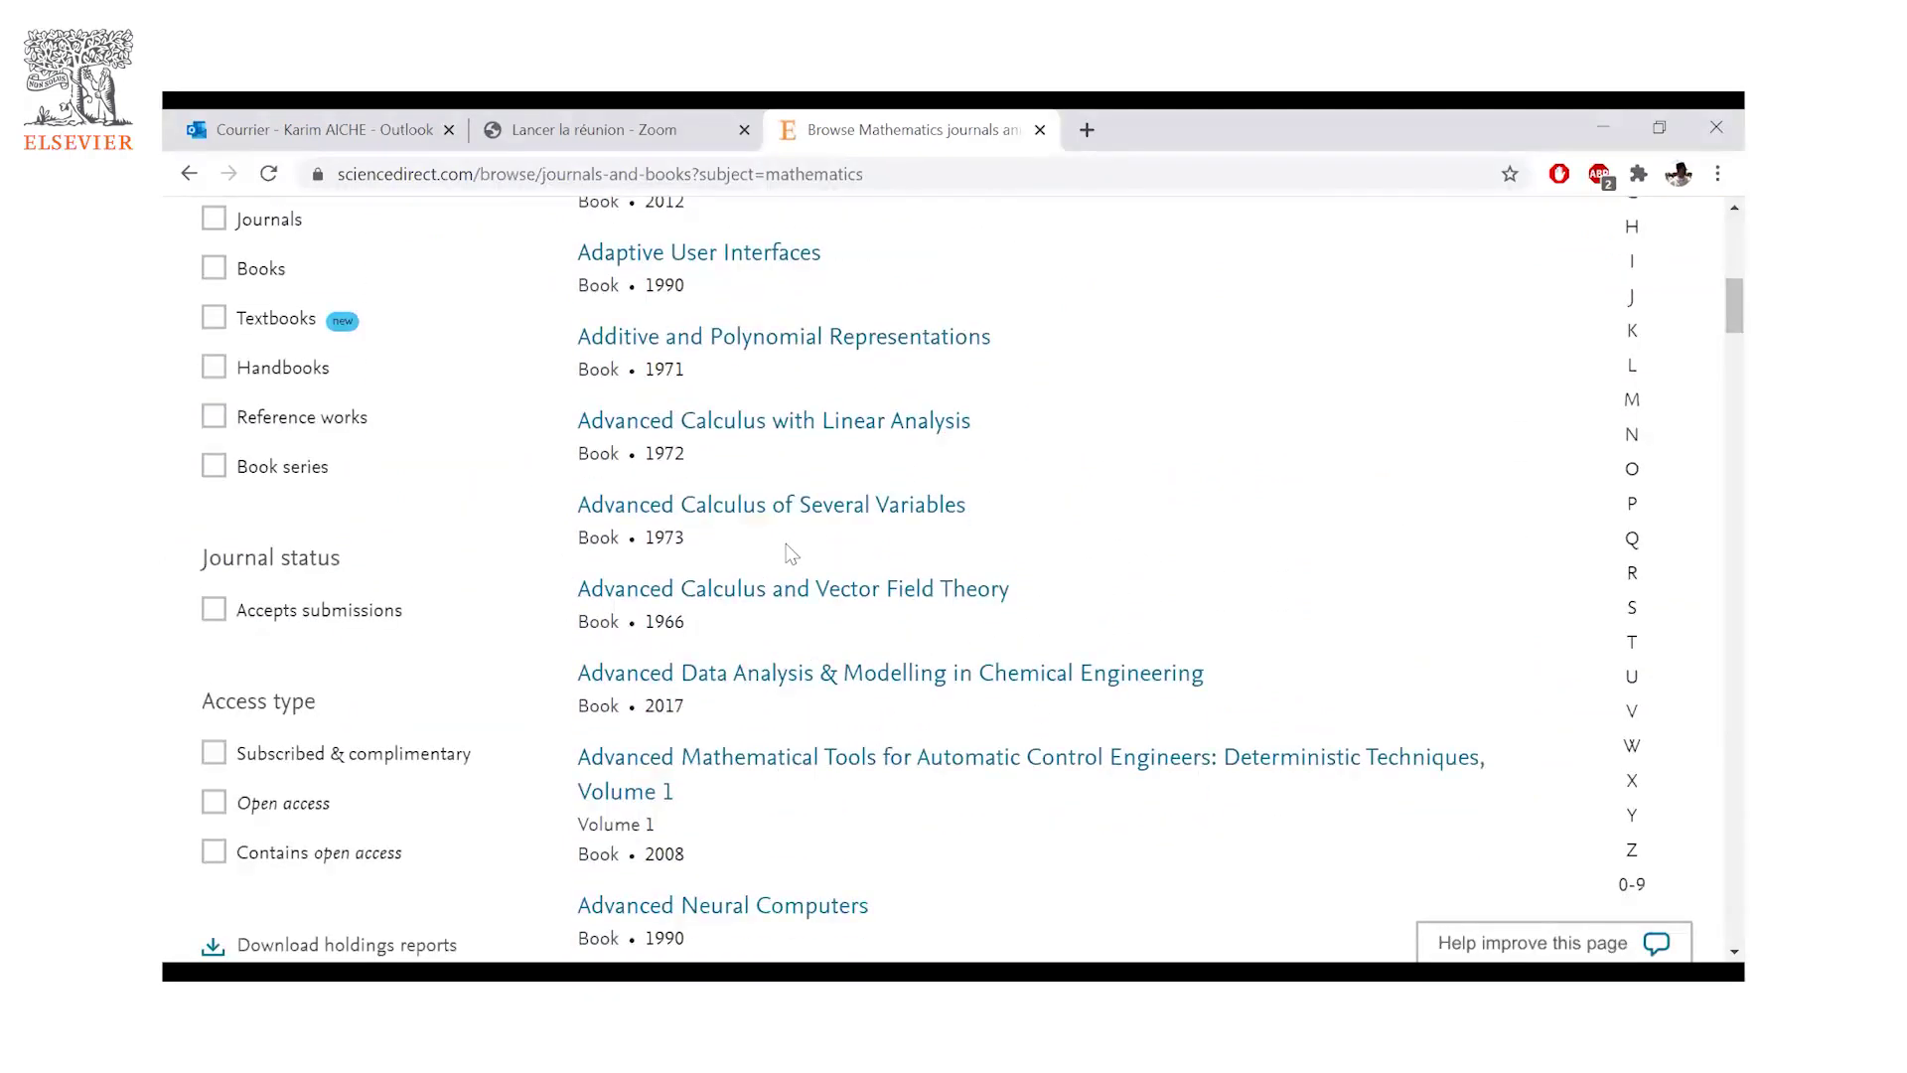
scroll(485, 502, "down", 1)
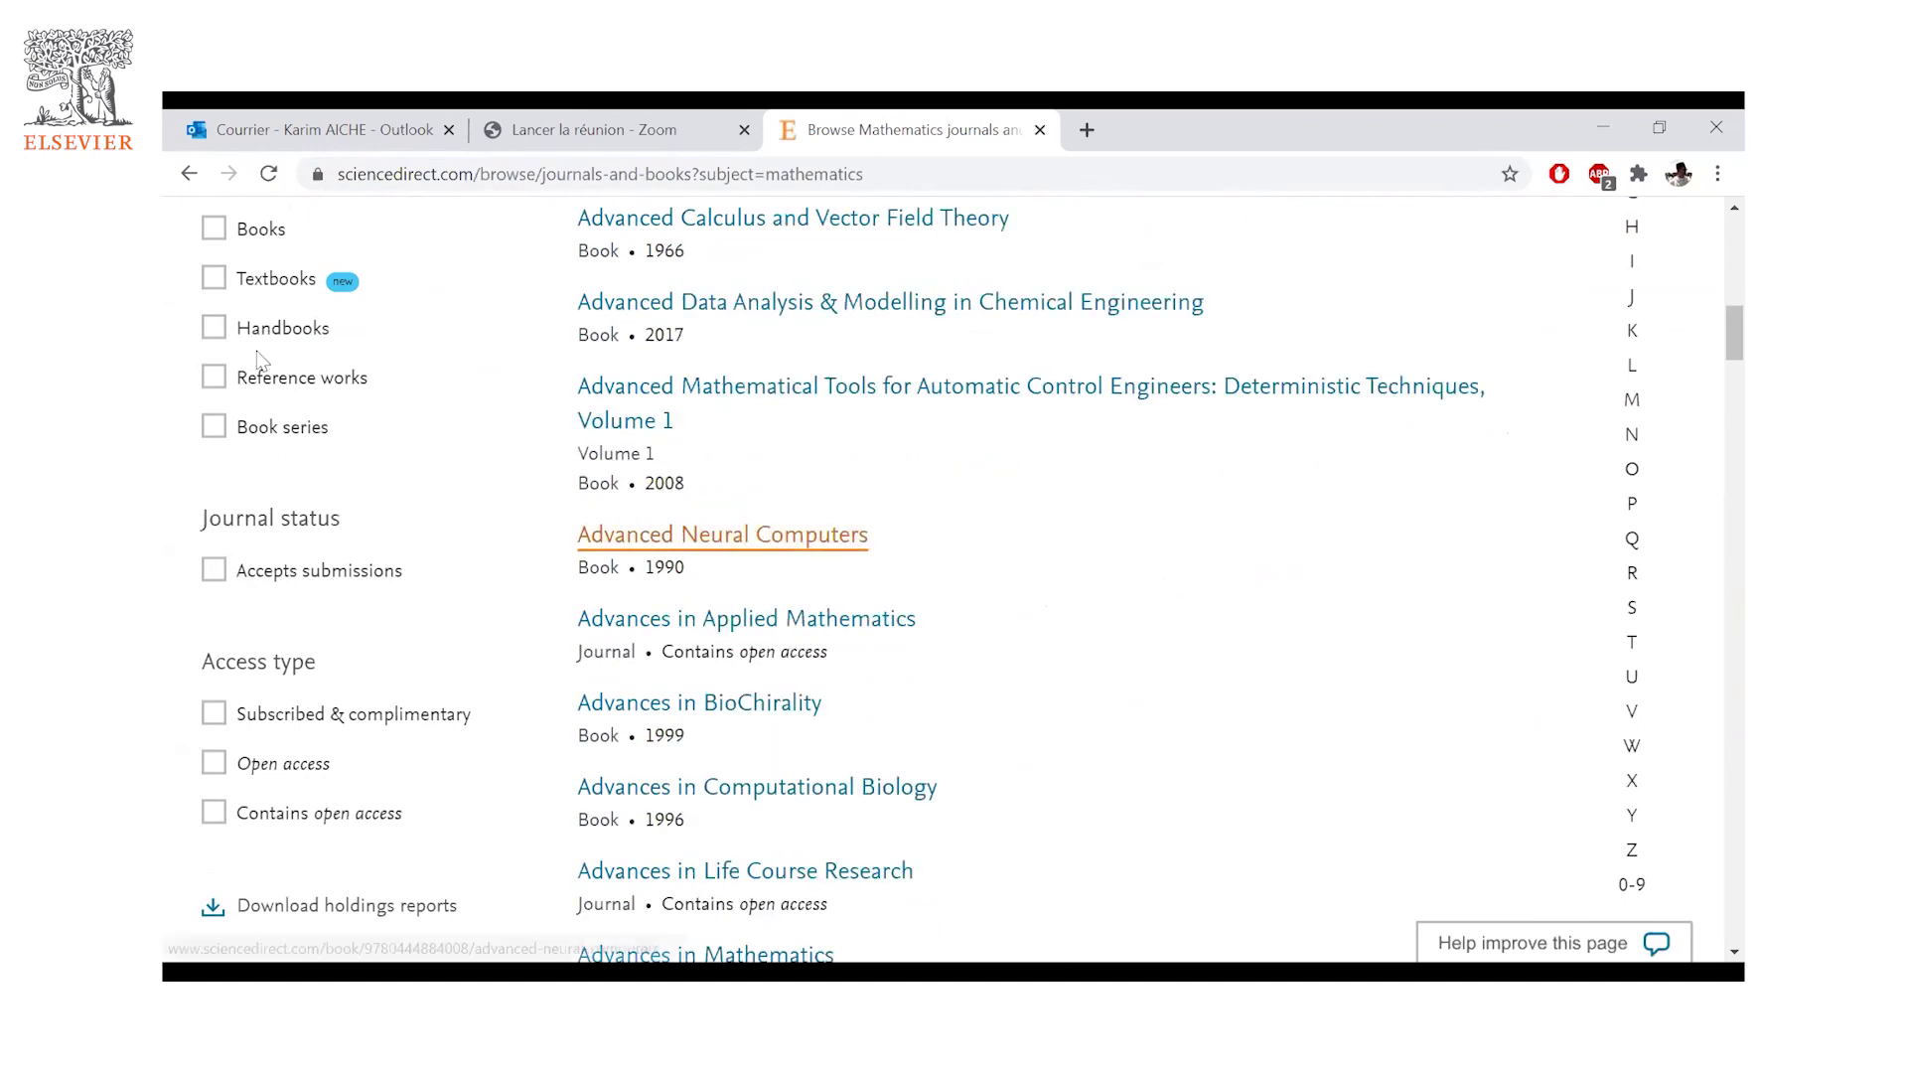
scroll(482, 355, "up", 5)
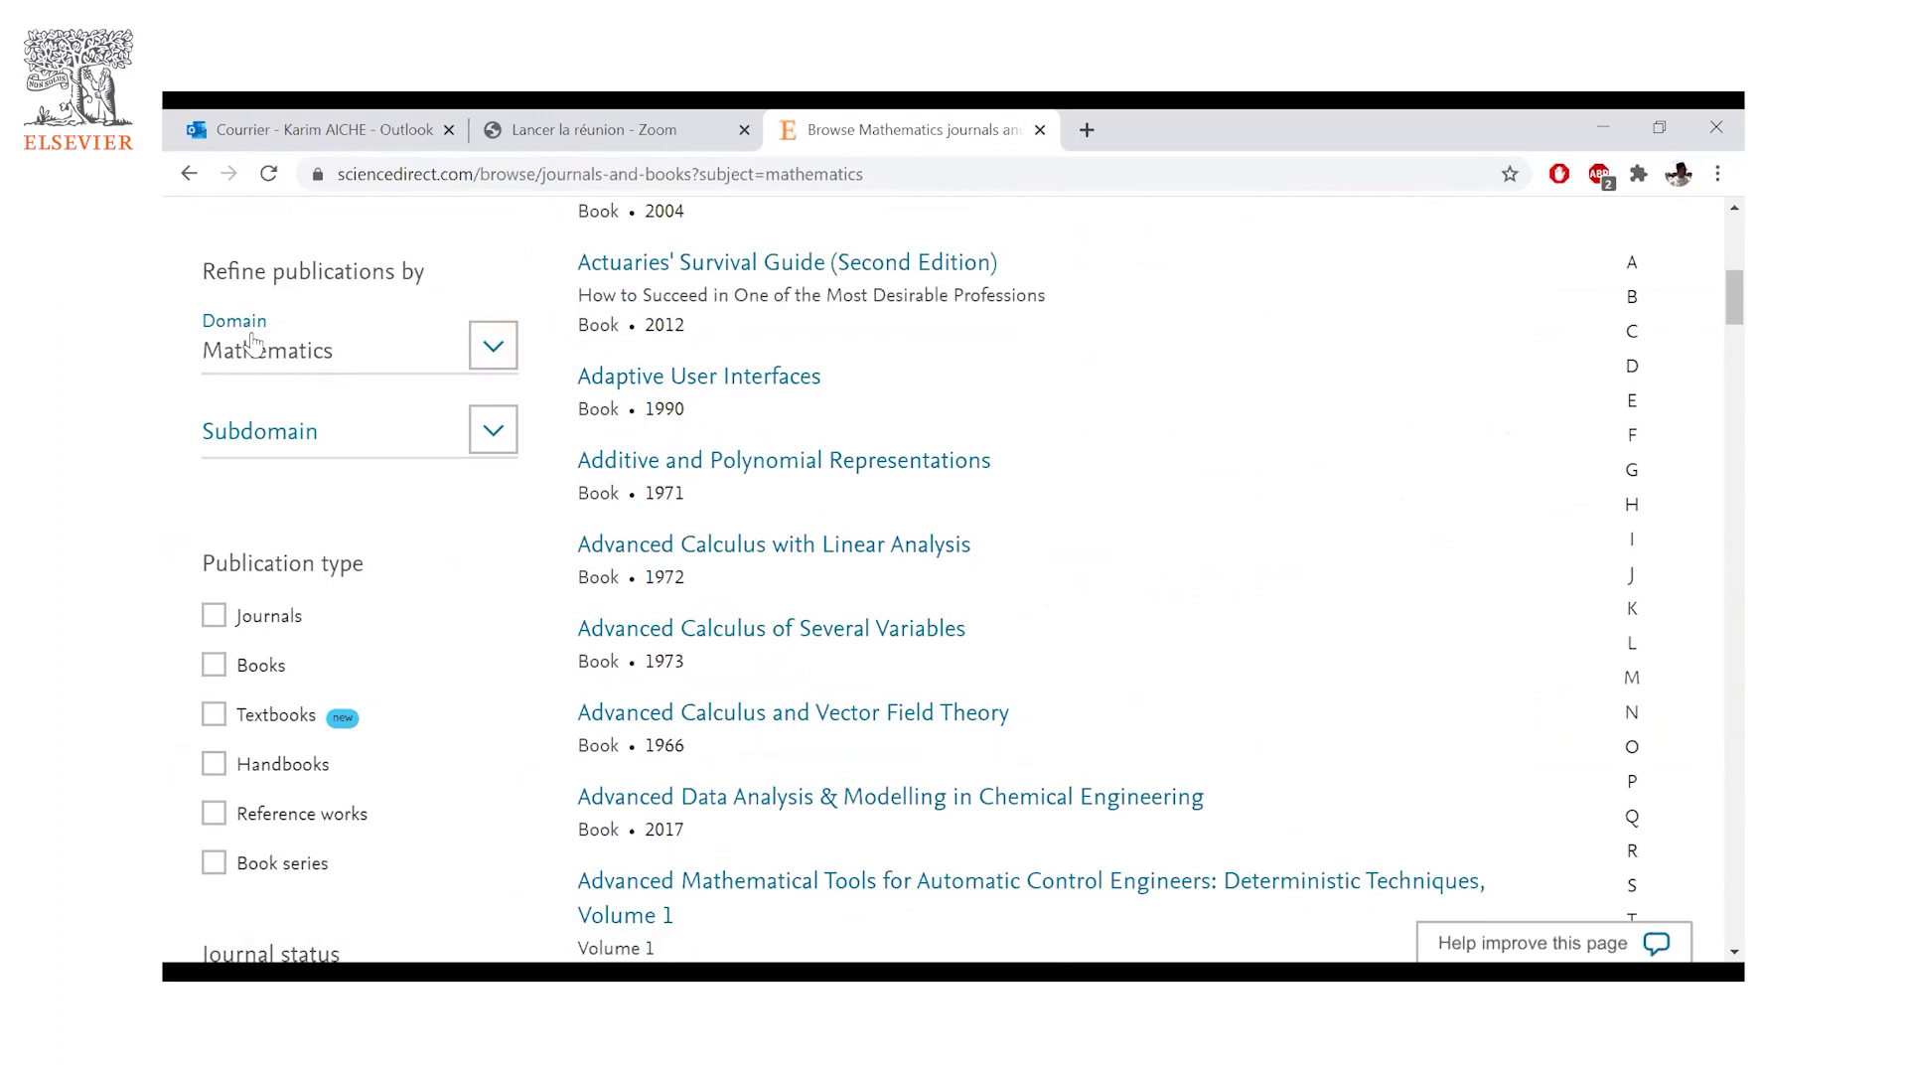
- Choose the Statistics and Probability subdomain, leaving 92 publications
left_click(492, 429)
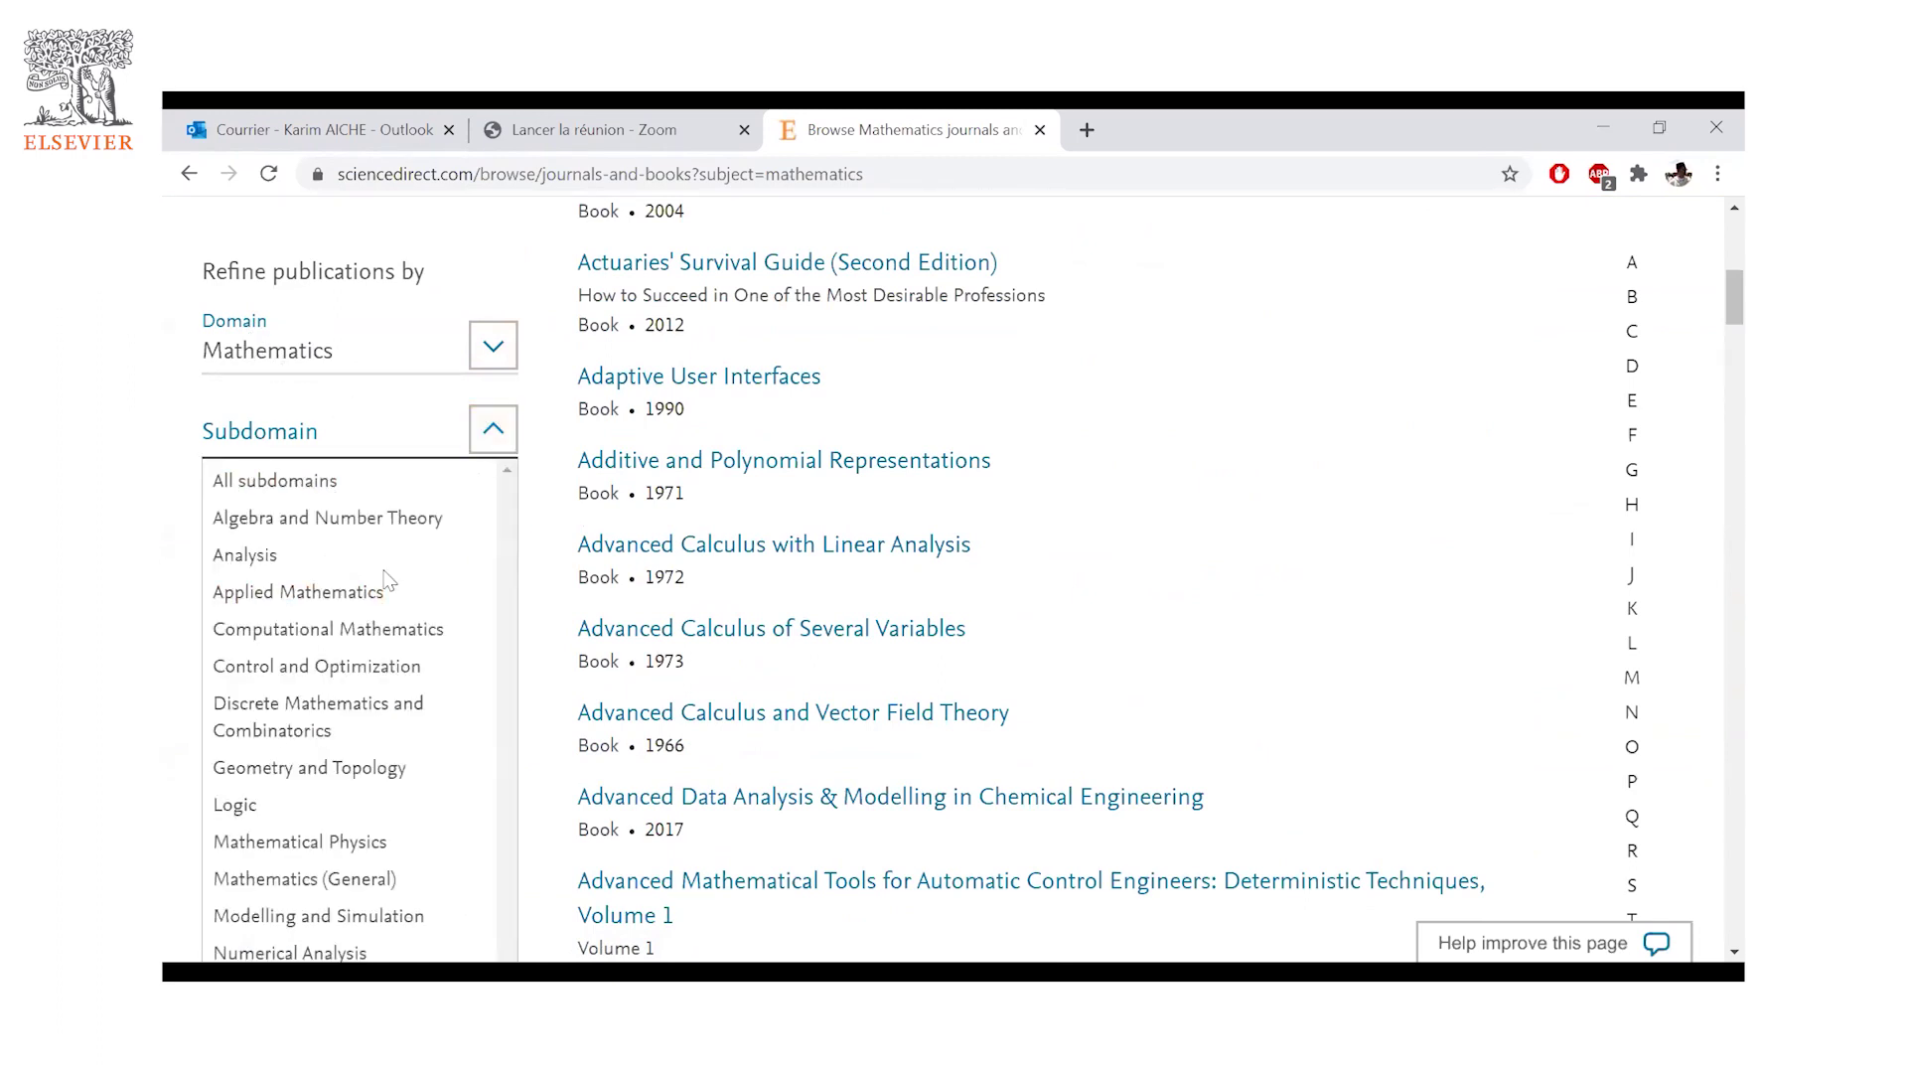
scroll(388, 596, "down", 1)
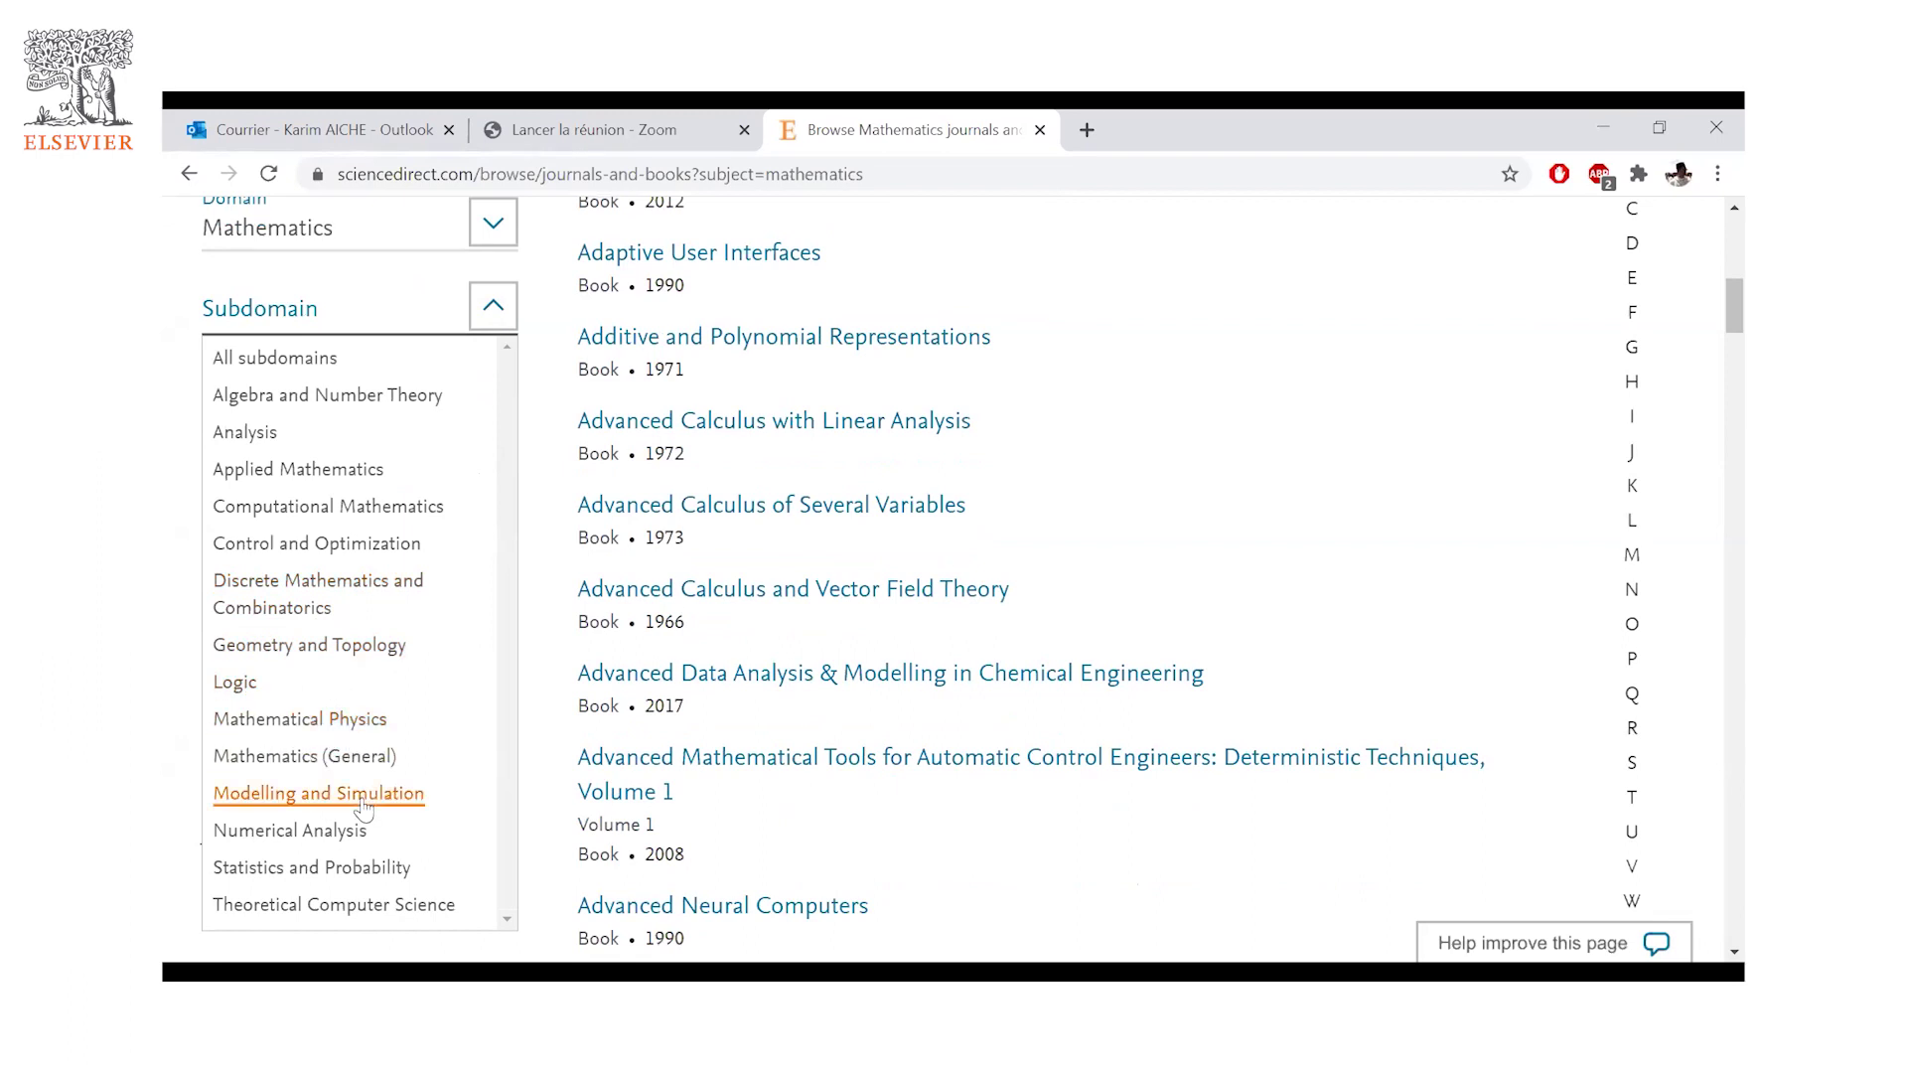
left_click(342, 870)
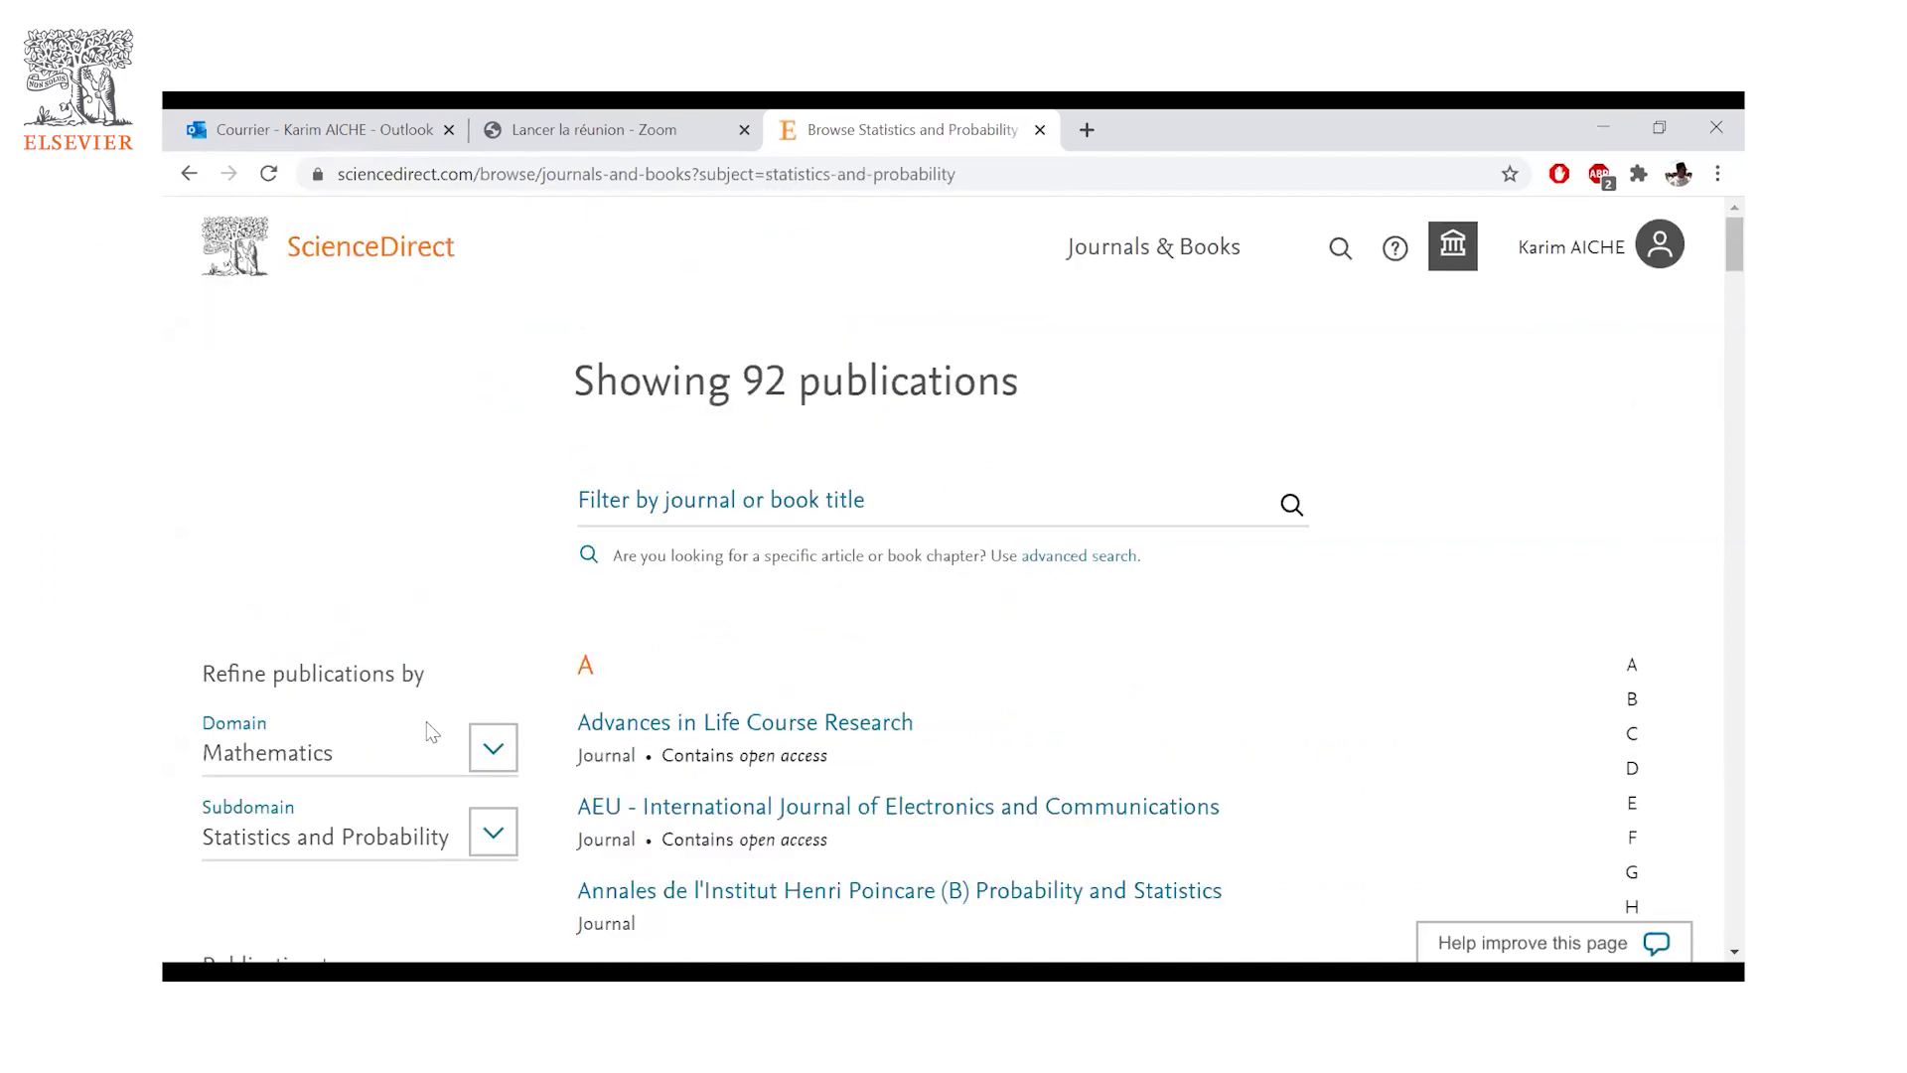
- Tick Journals under Publication type to keep only the 24 statistics journals
scroll(432, 734, "down", 1)
scroll(696, 447, "down", 1)
scroll(779, 392, "up", 2)
scroll(368, 636, "down", 3)
scroll(278, 497, "down", 1)
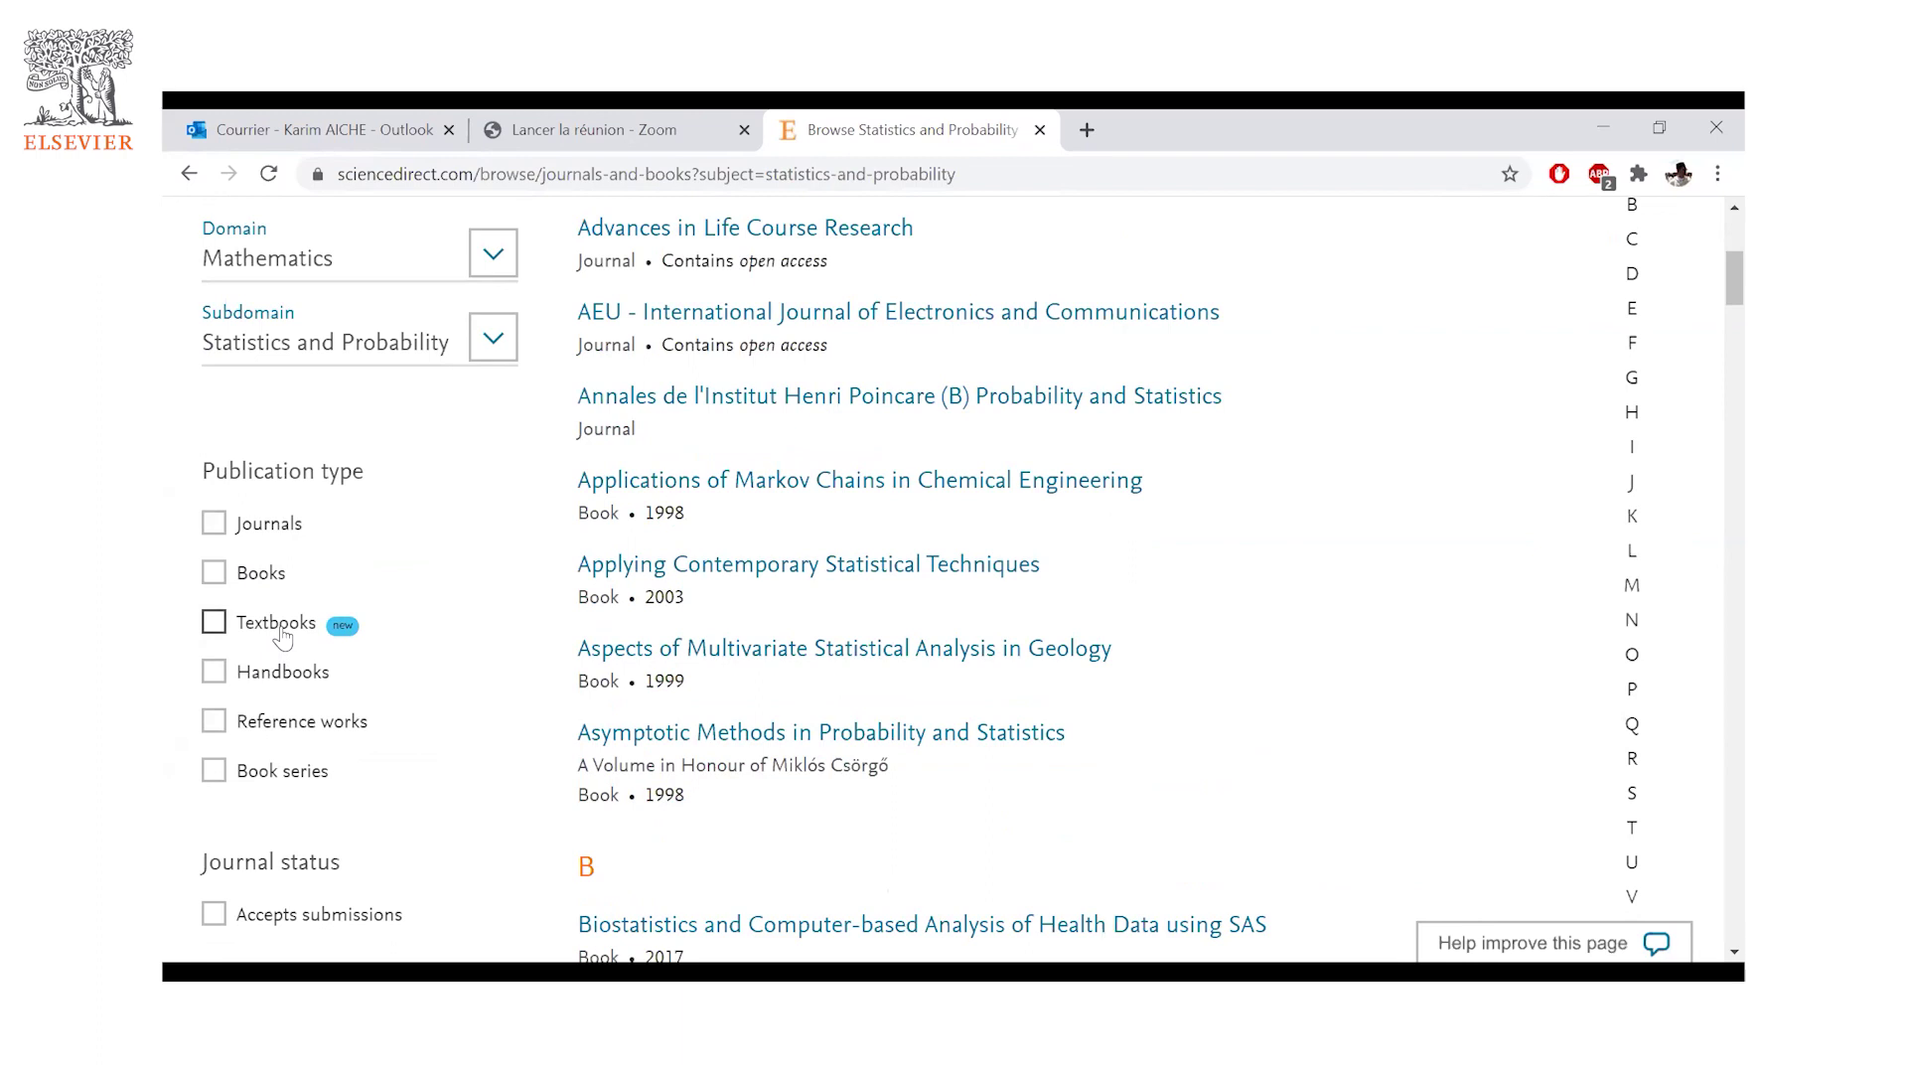
left_click(215, 524)
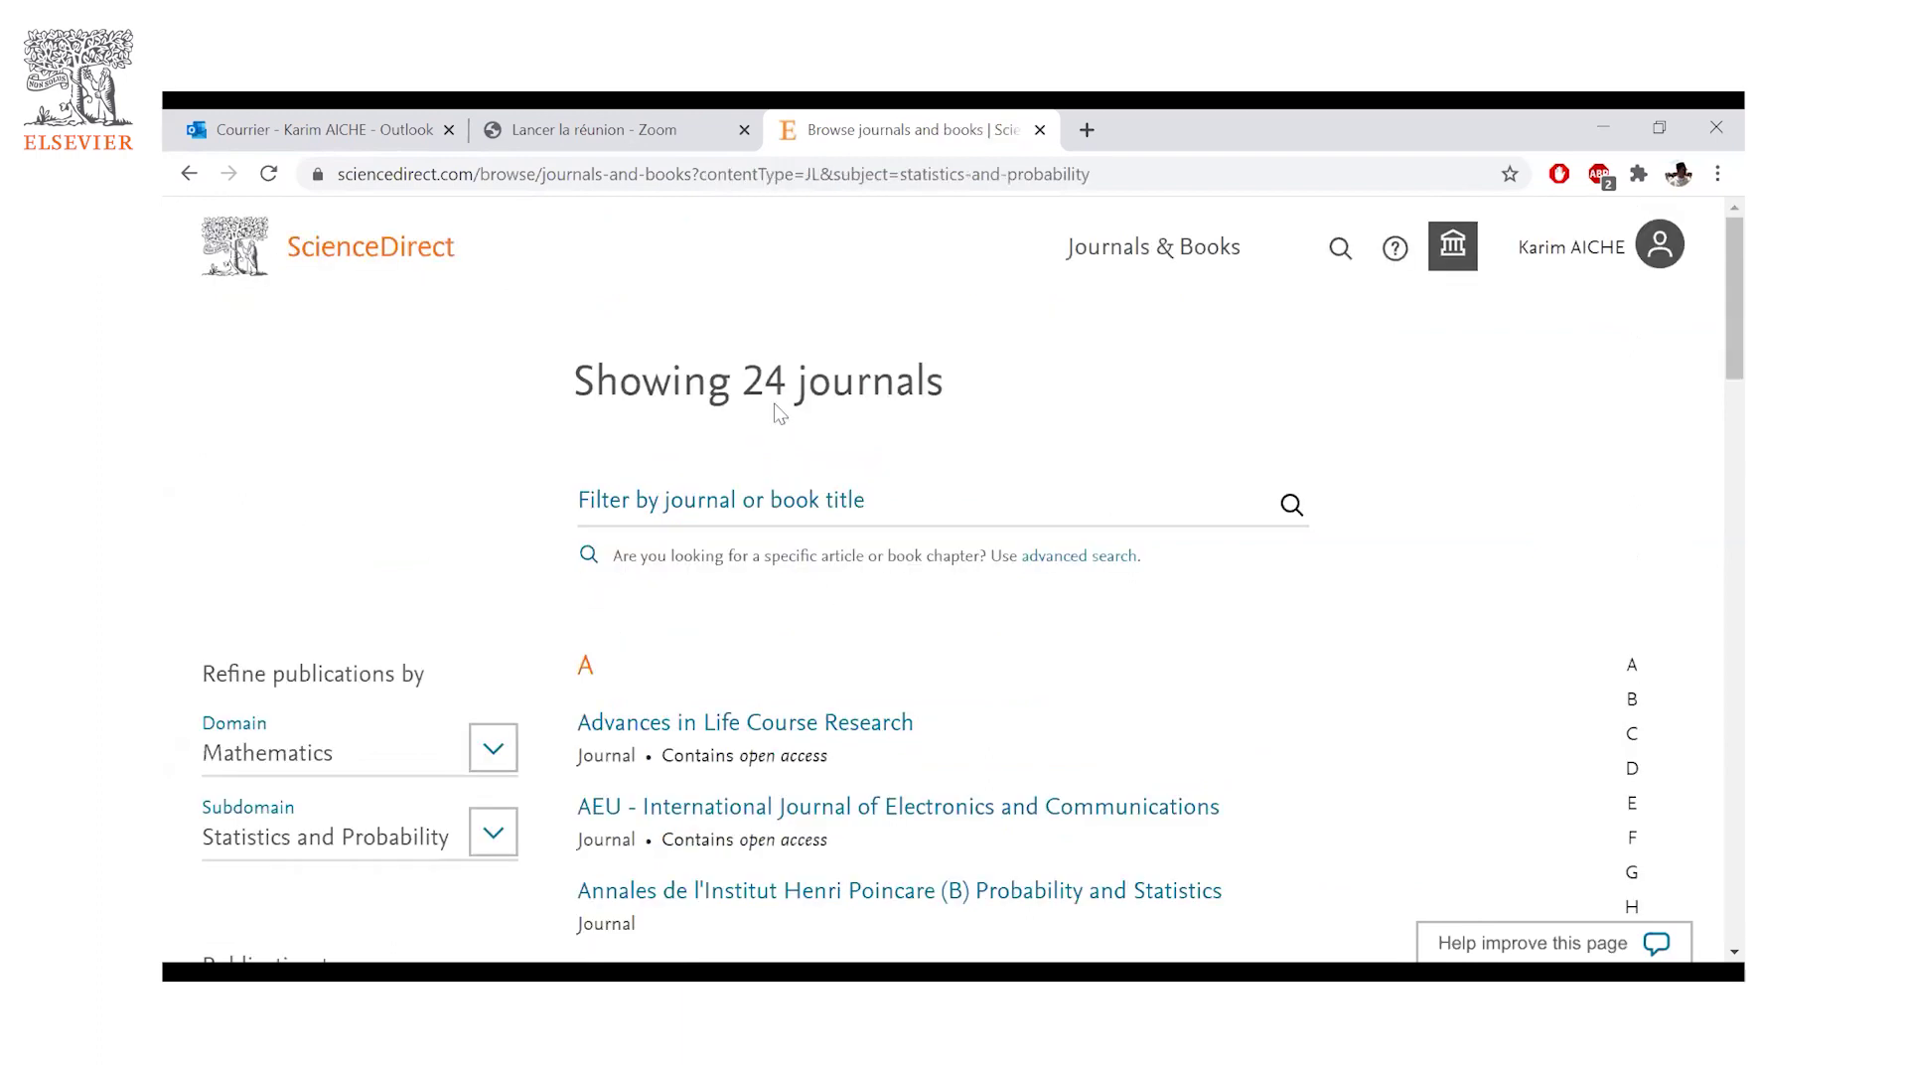
- Browse the filtered list, including Econometrics and Statistics and Information Sciences
left_click_drag(766, 380, 741, 380)
scroll(1185, 467, "down", 1)
scroll(1182, 462, "down", 1)
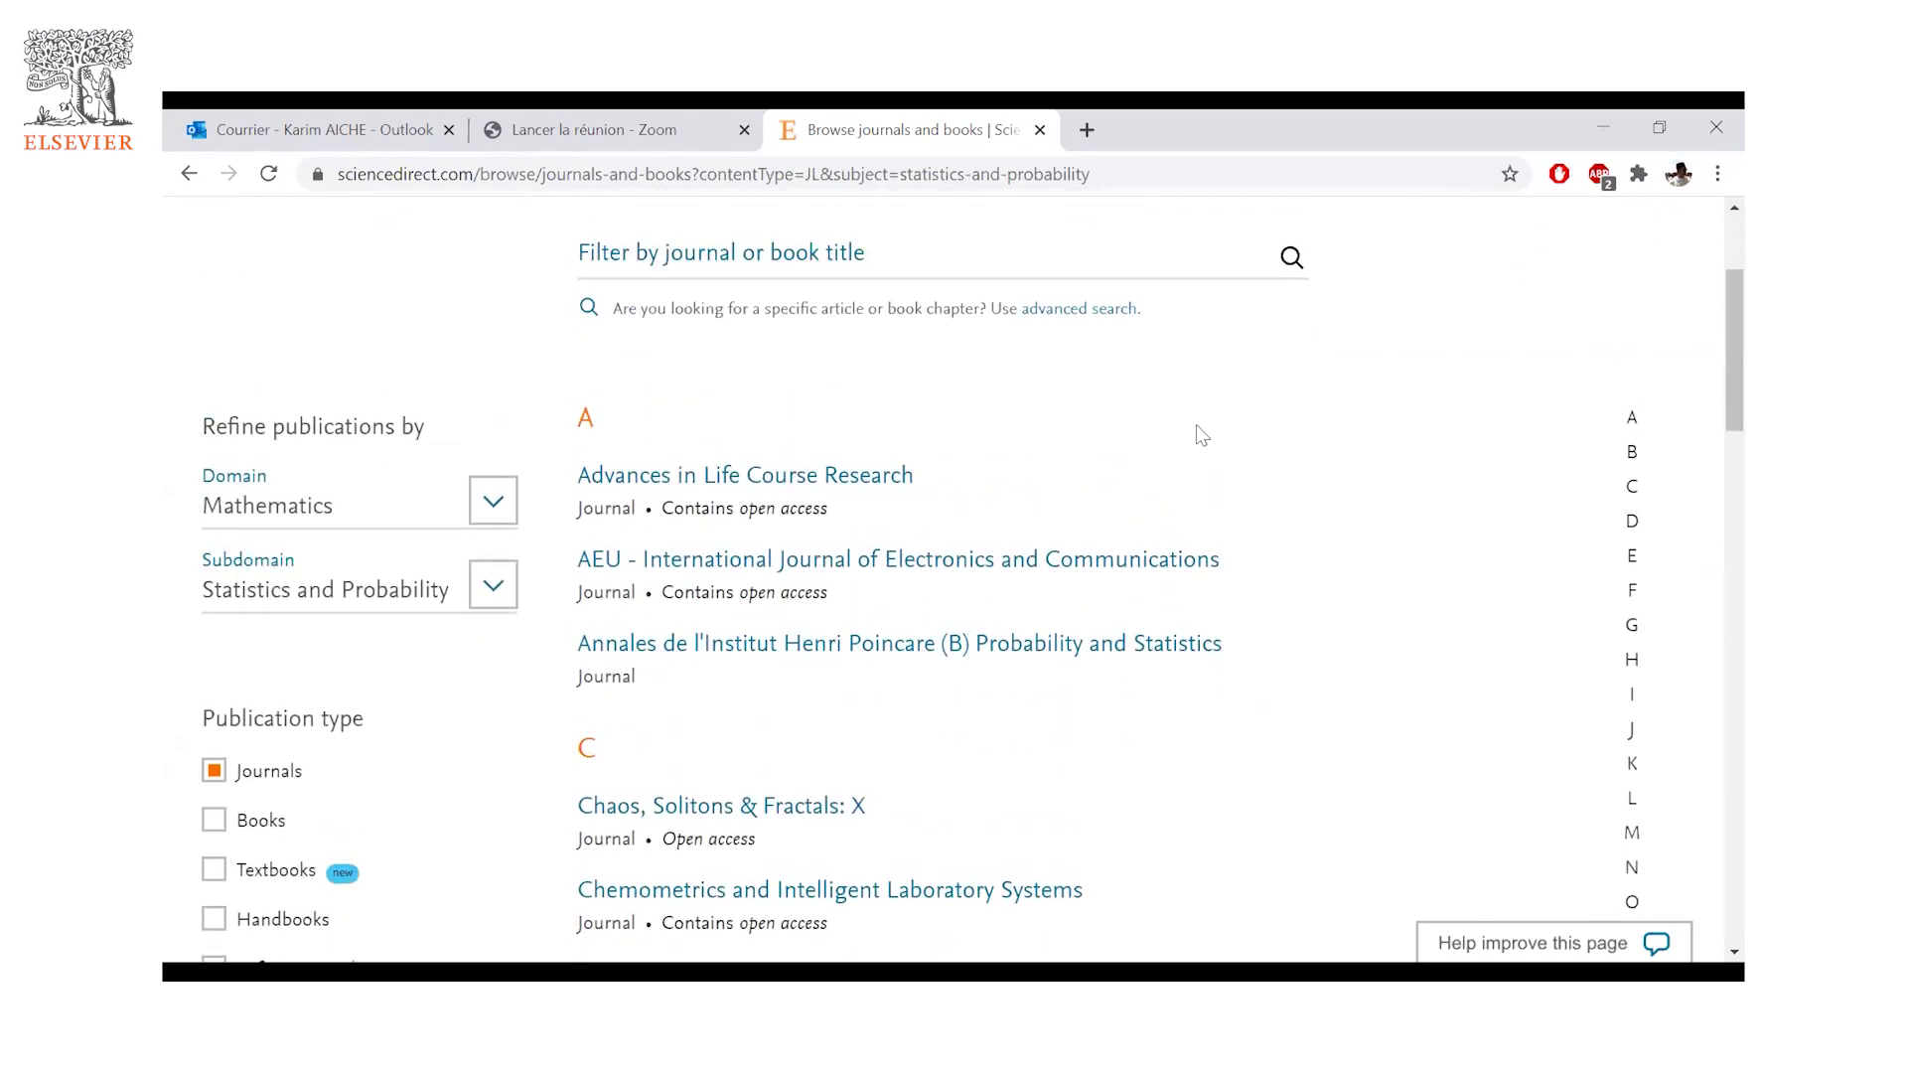
scroll(1092, 474, "up", 2)
scroll(616, 616, "down", 1)
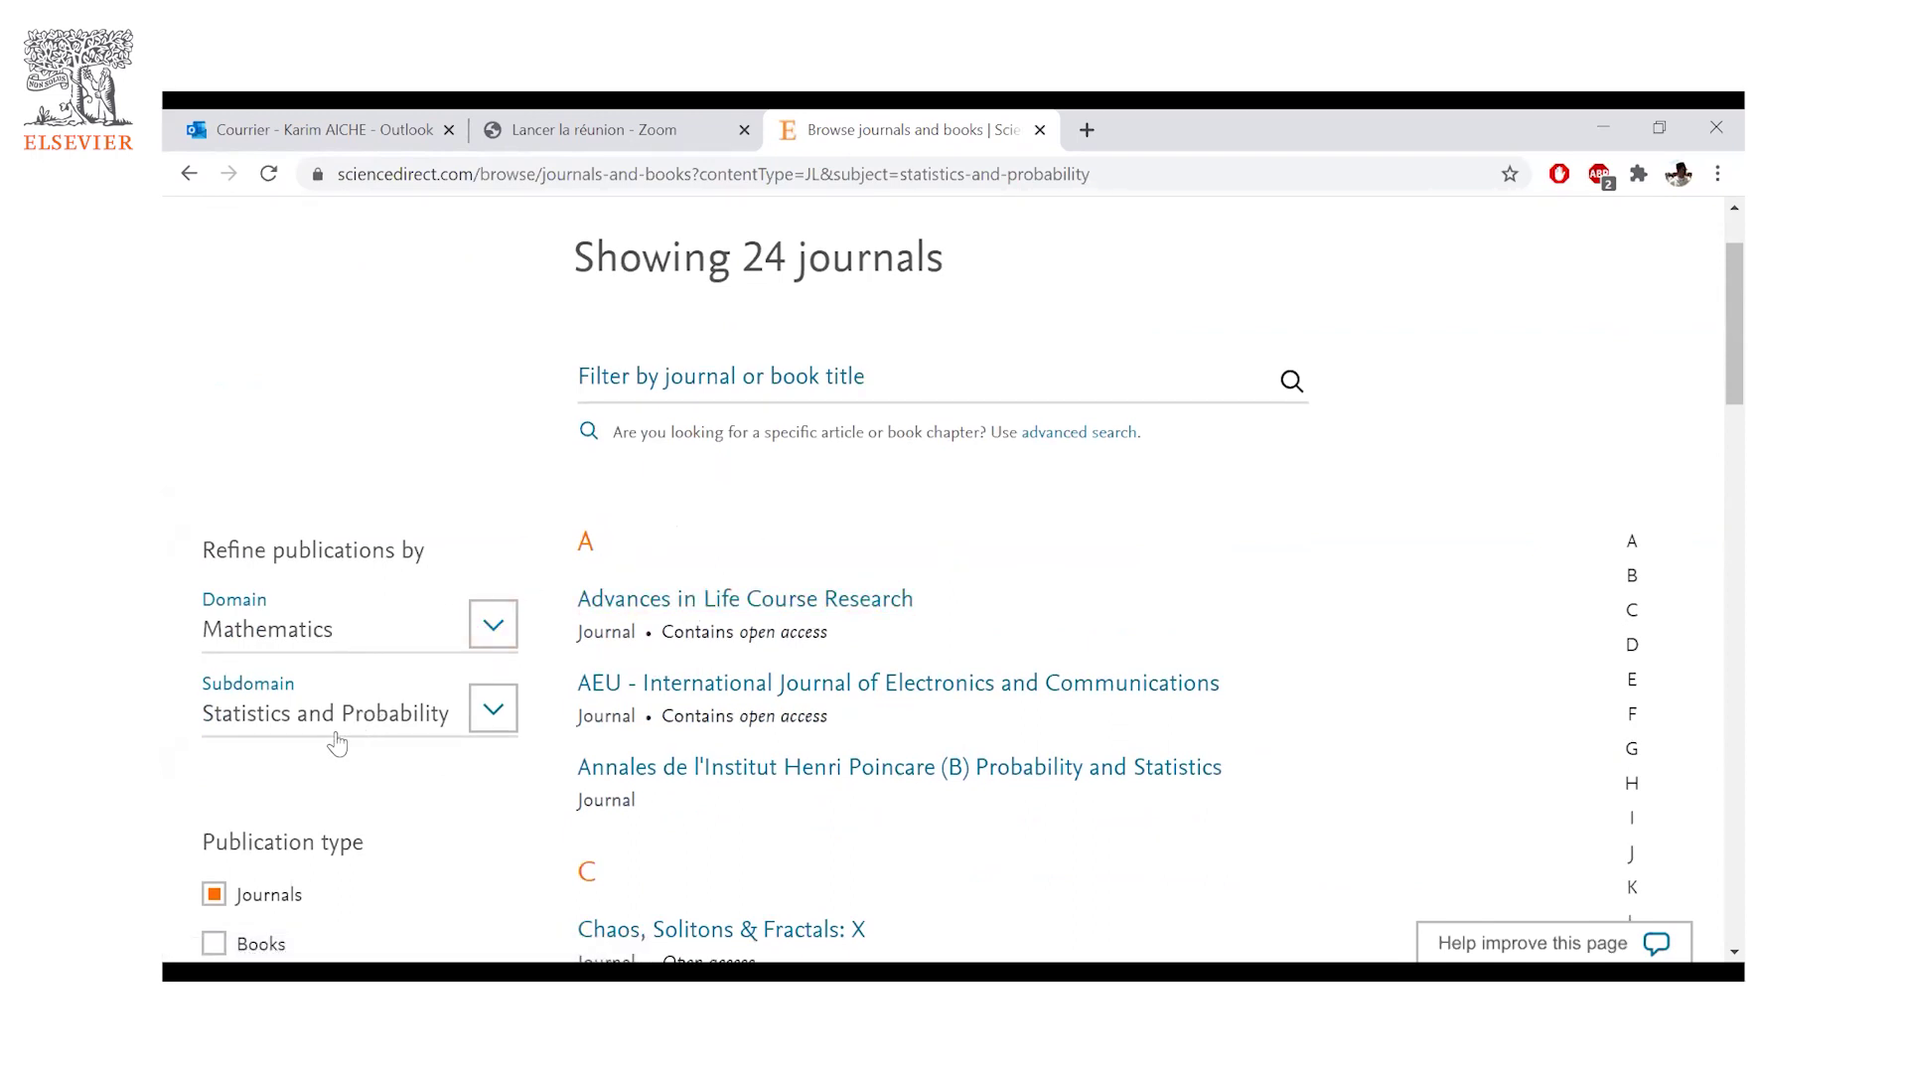
scroll(1102, 504, "down", 1)
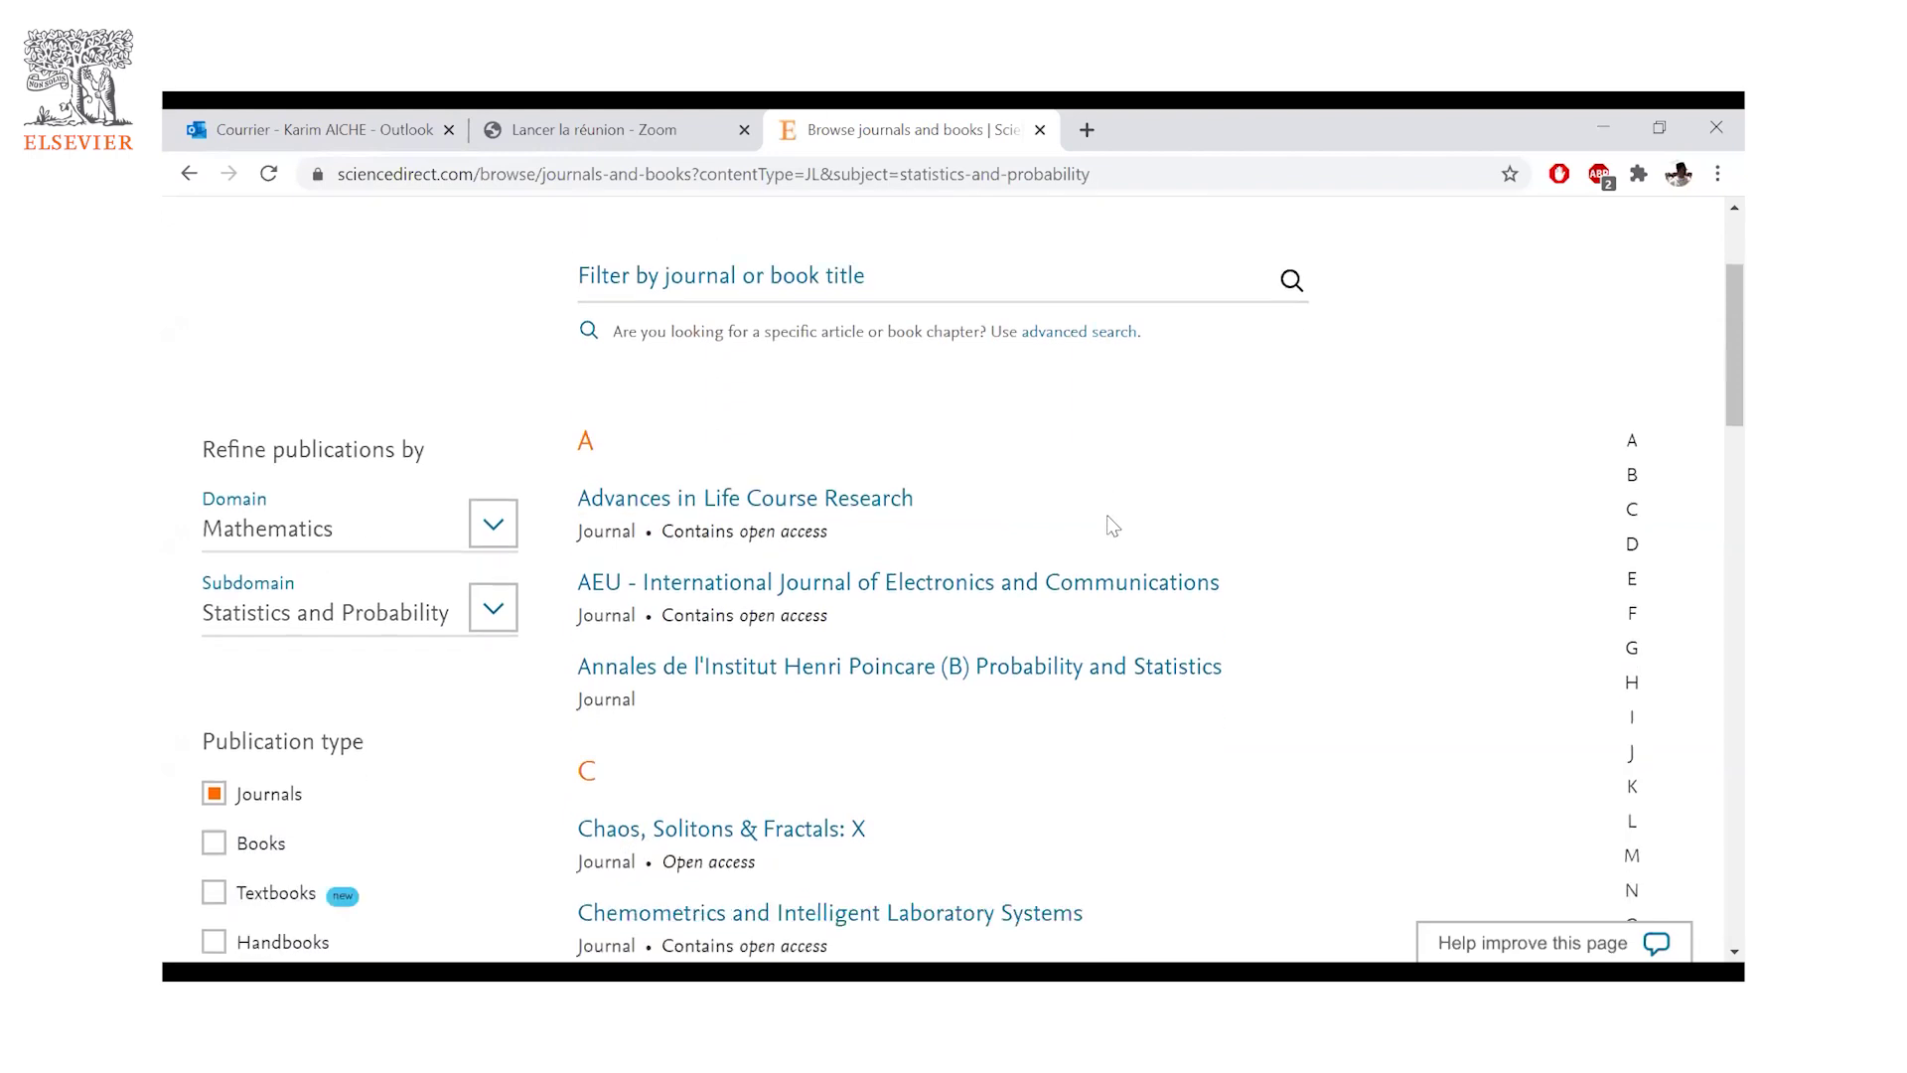
scroll(1100, 511, "down", 3)
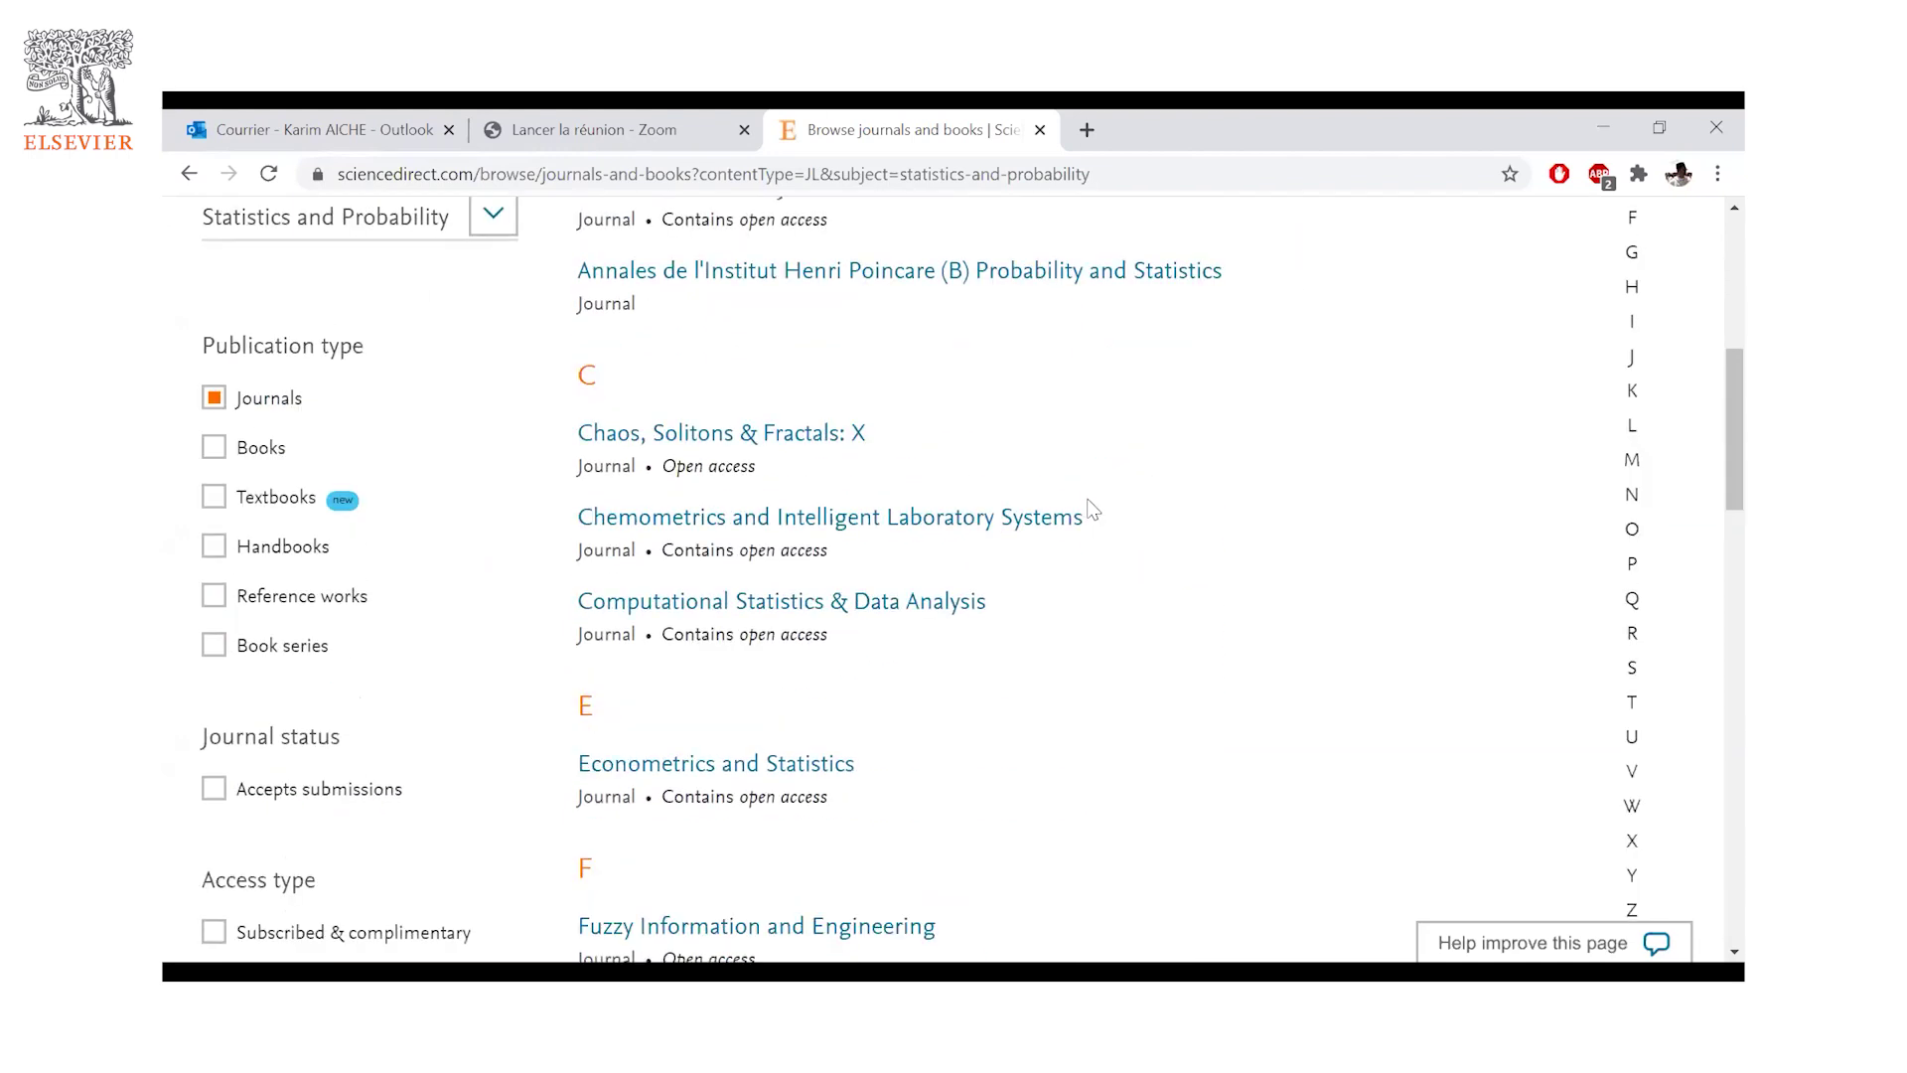
scroll(1095, 506, "down", 2)
scroll(1094, 505, "down", 5)
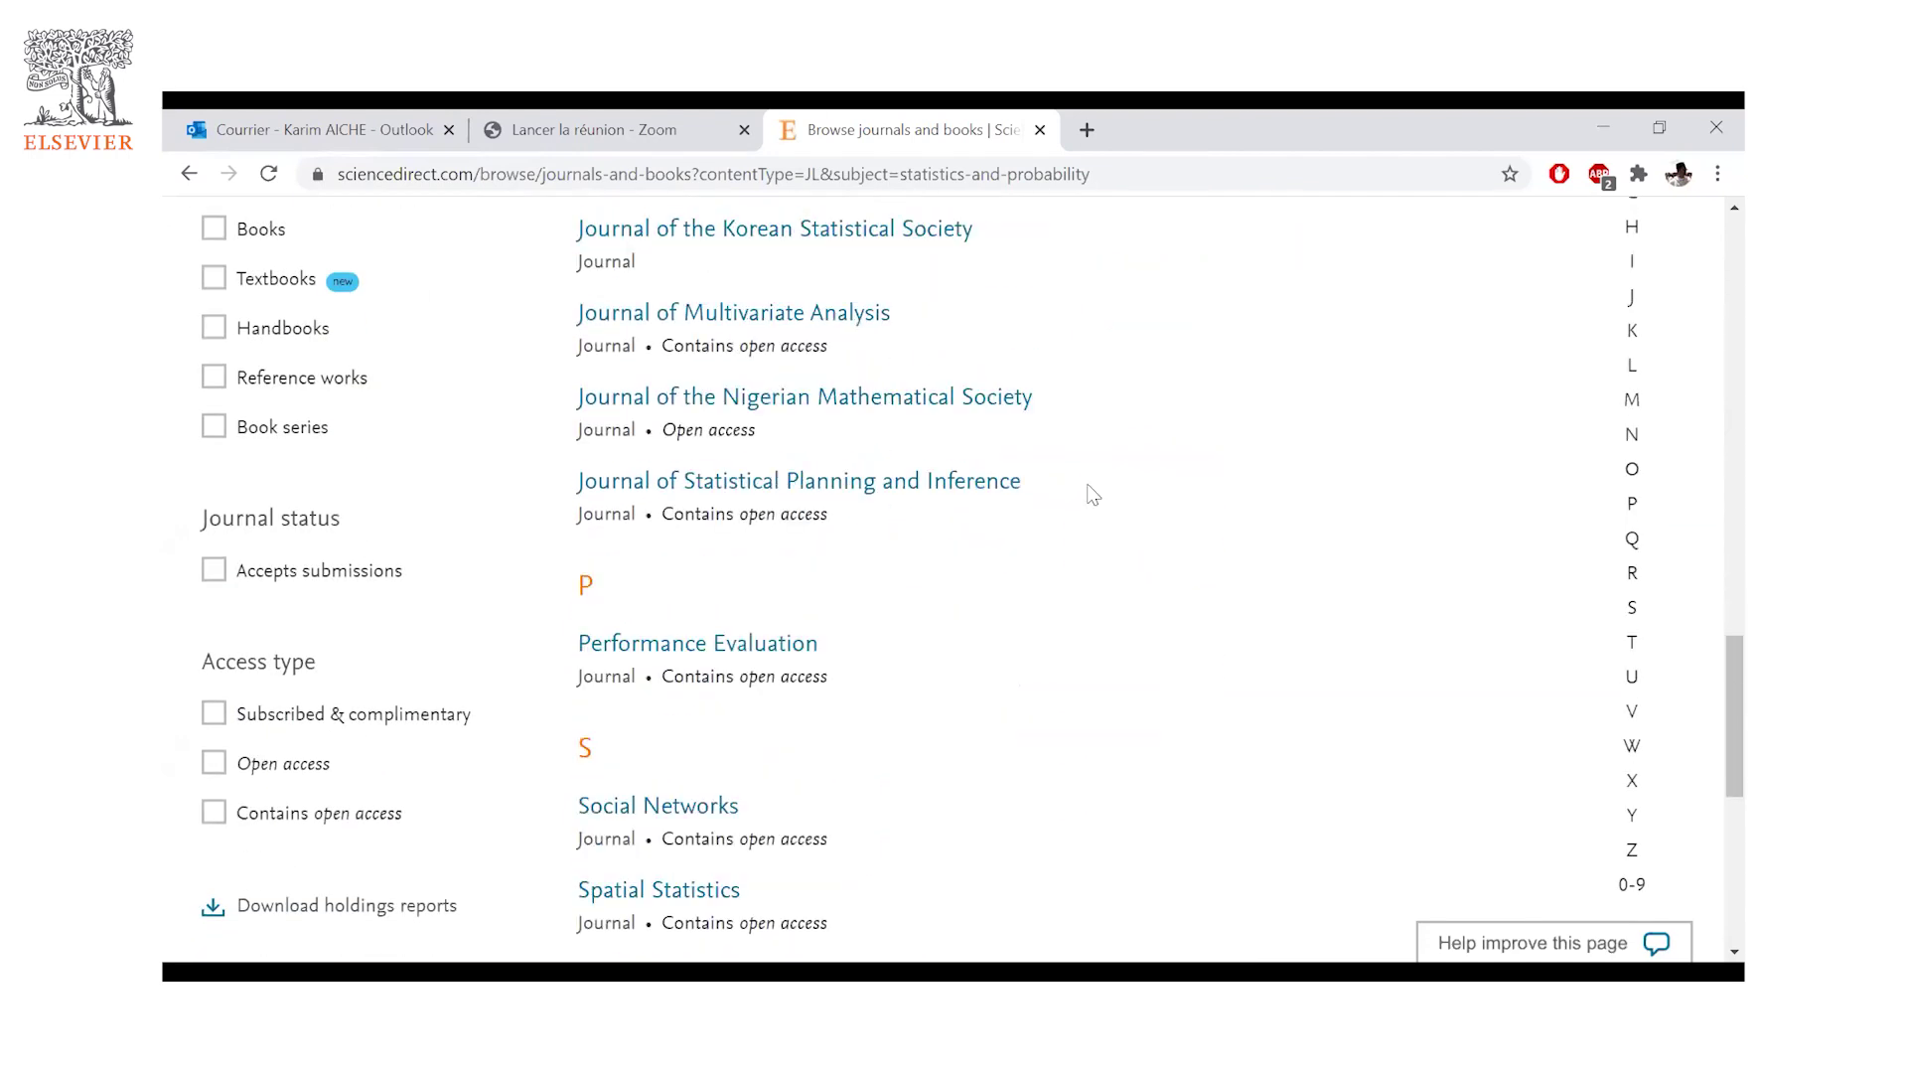
scroll(1086, 481, "up", 4)
scroll(1086, 477, "up", 4)
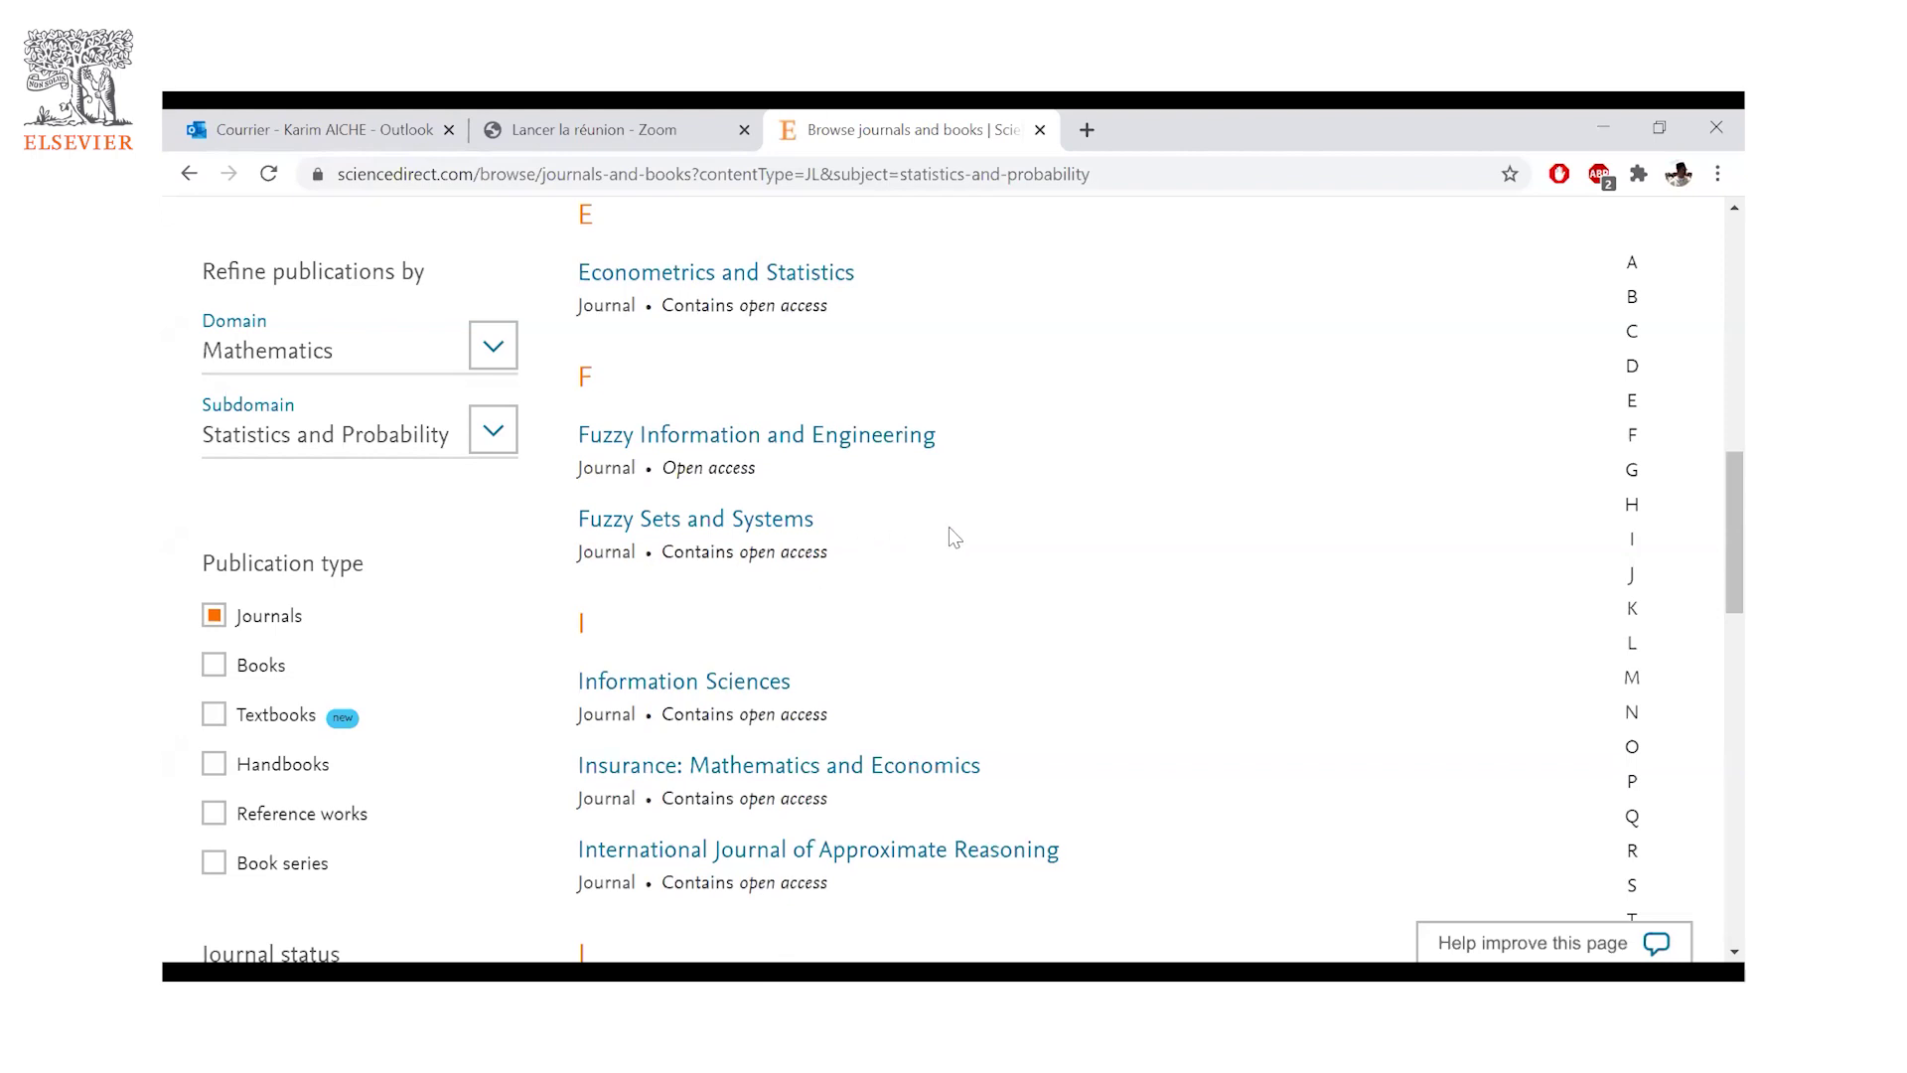
scroll(950, 527, "up", 5)
scroll(886, 540, "up", 6)
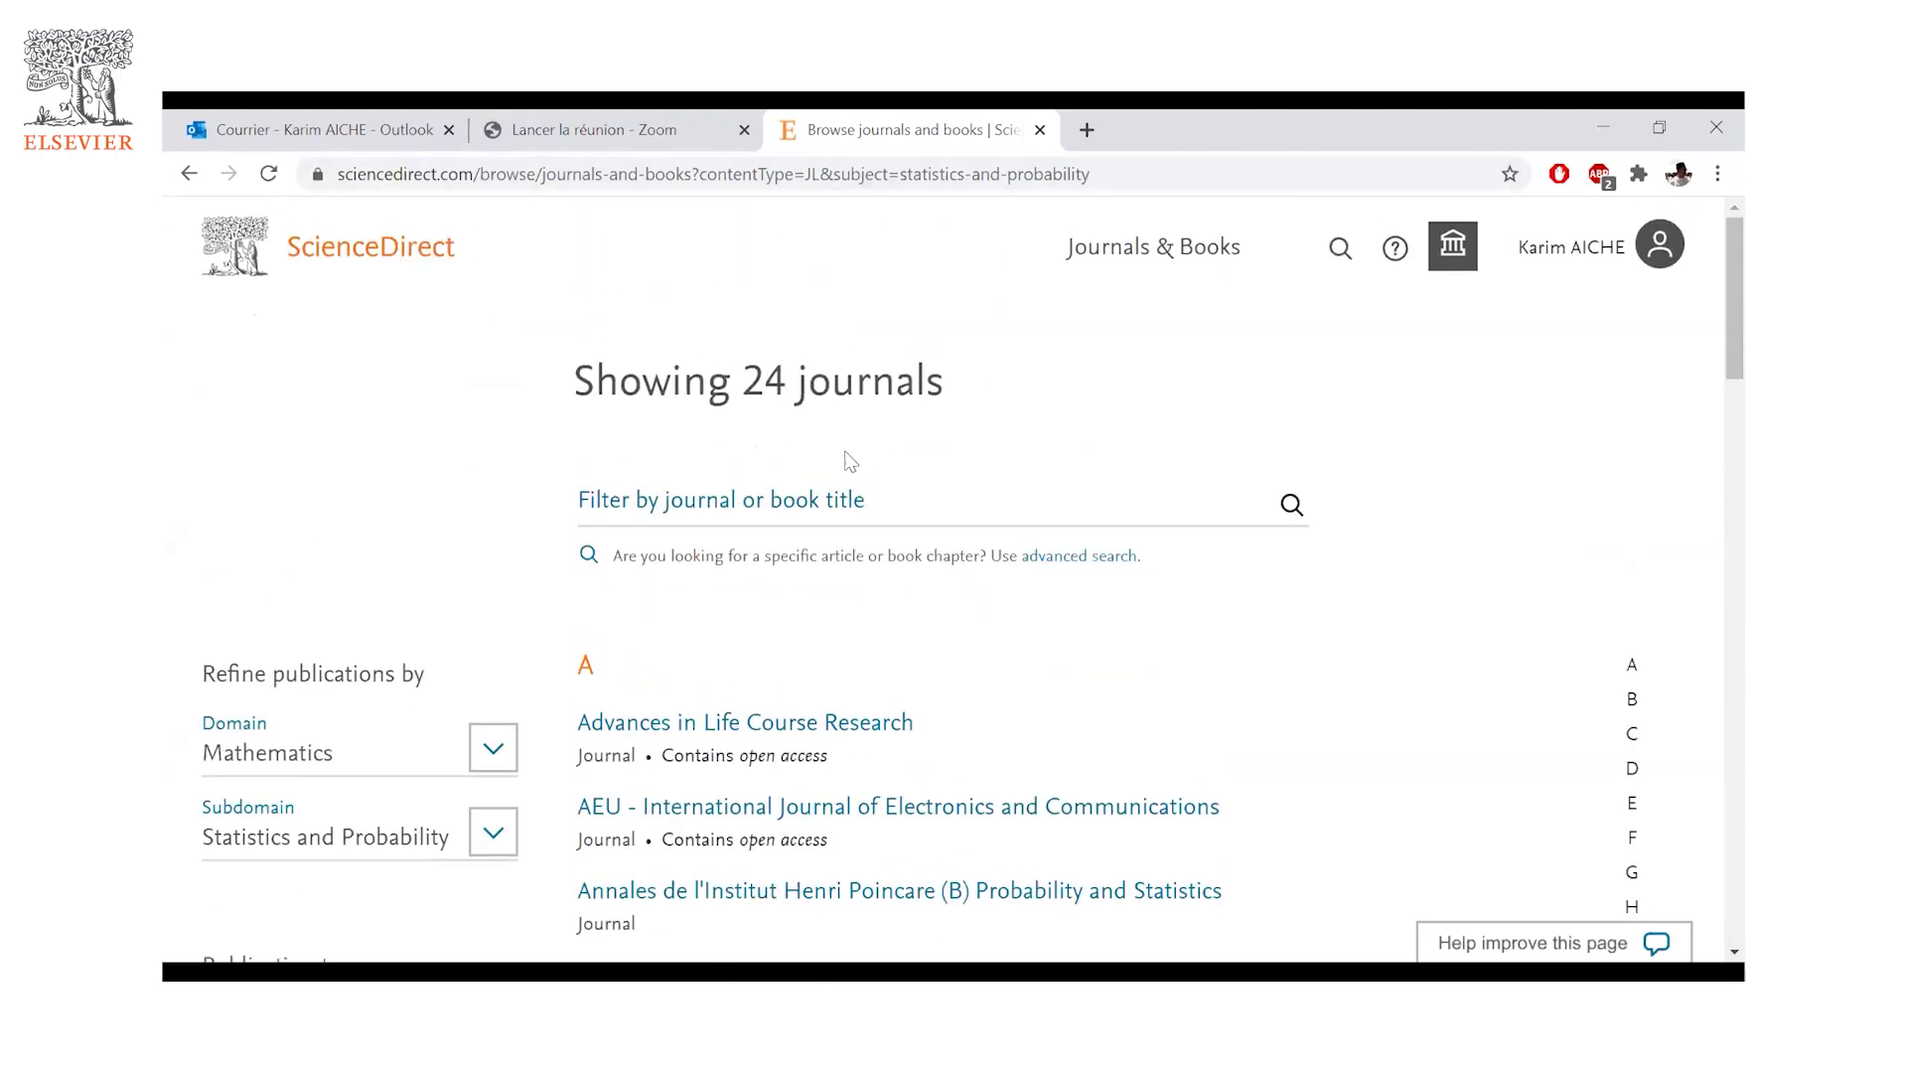
scroll(859, 459, "down", 3)
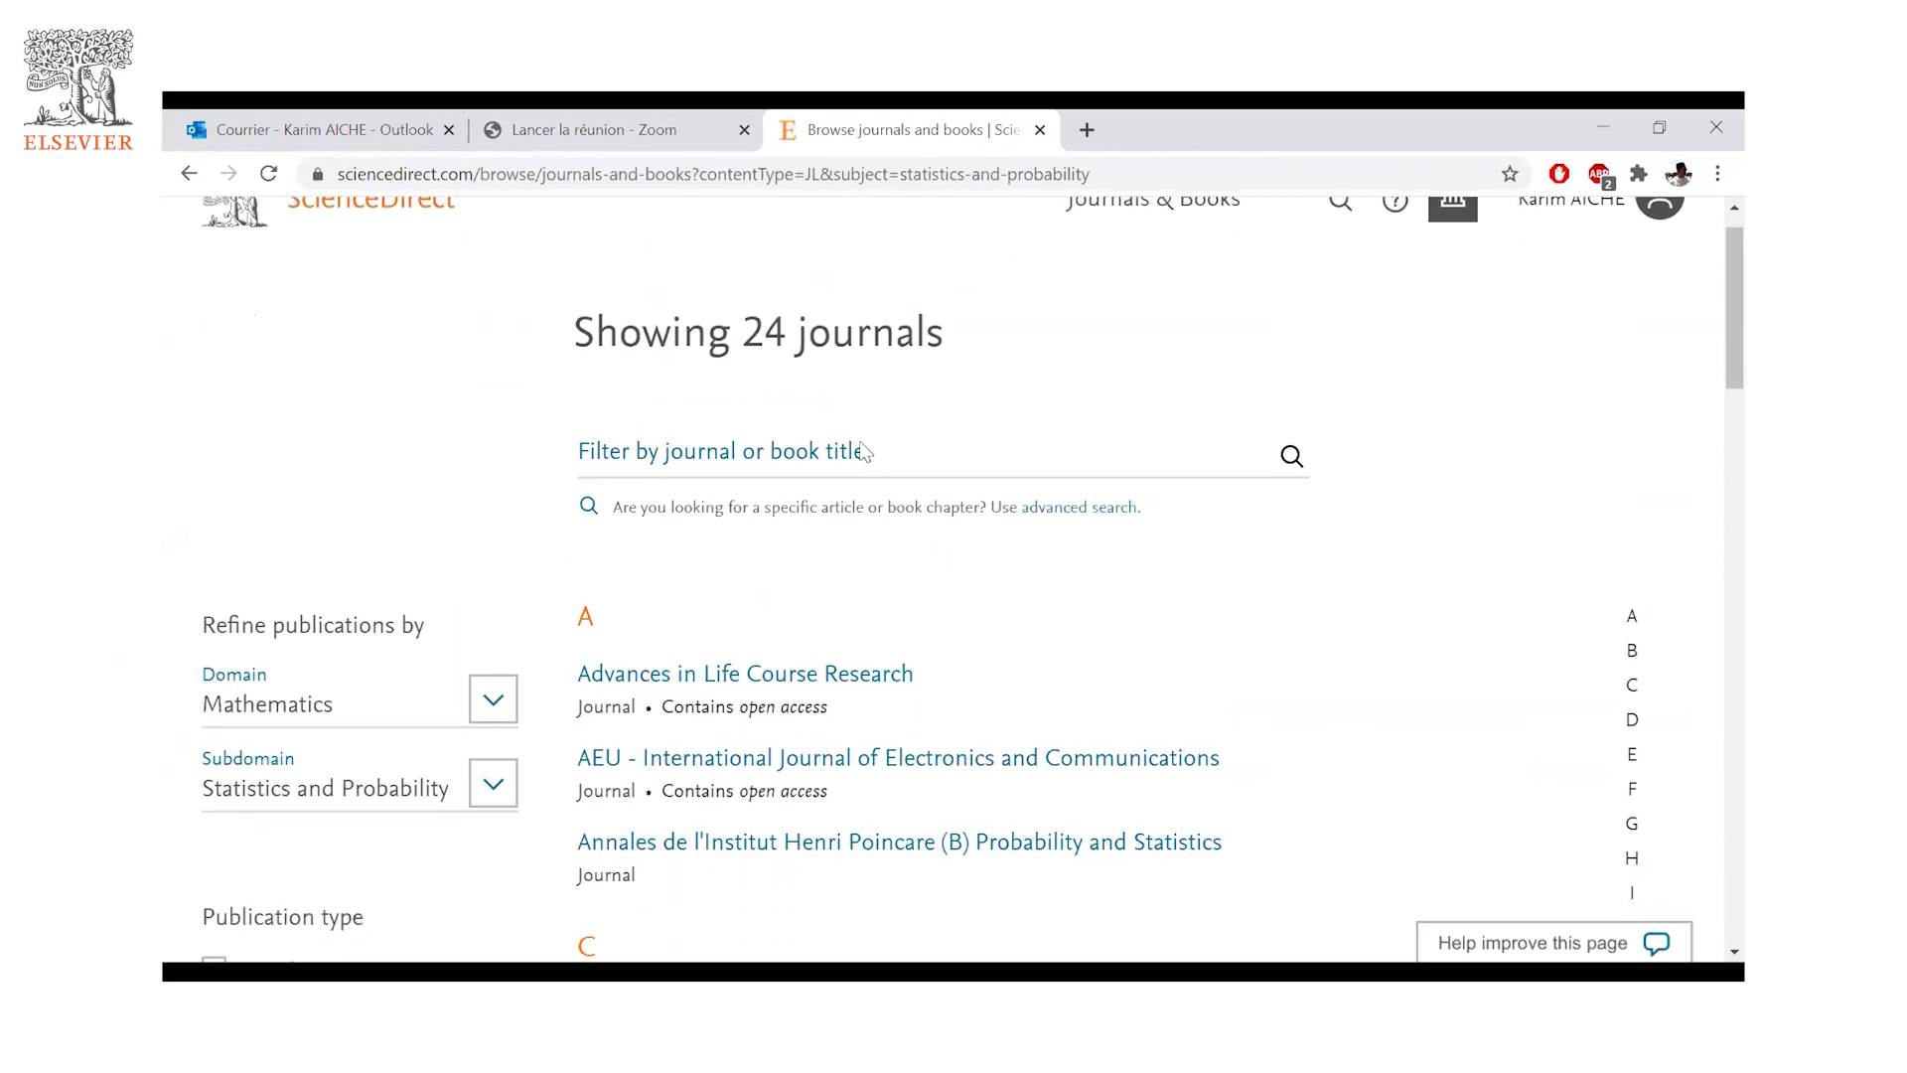
scroll(899, 486, "down", 5)
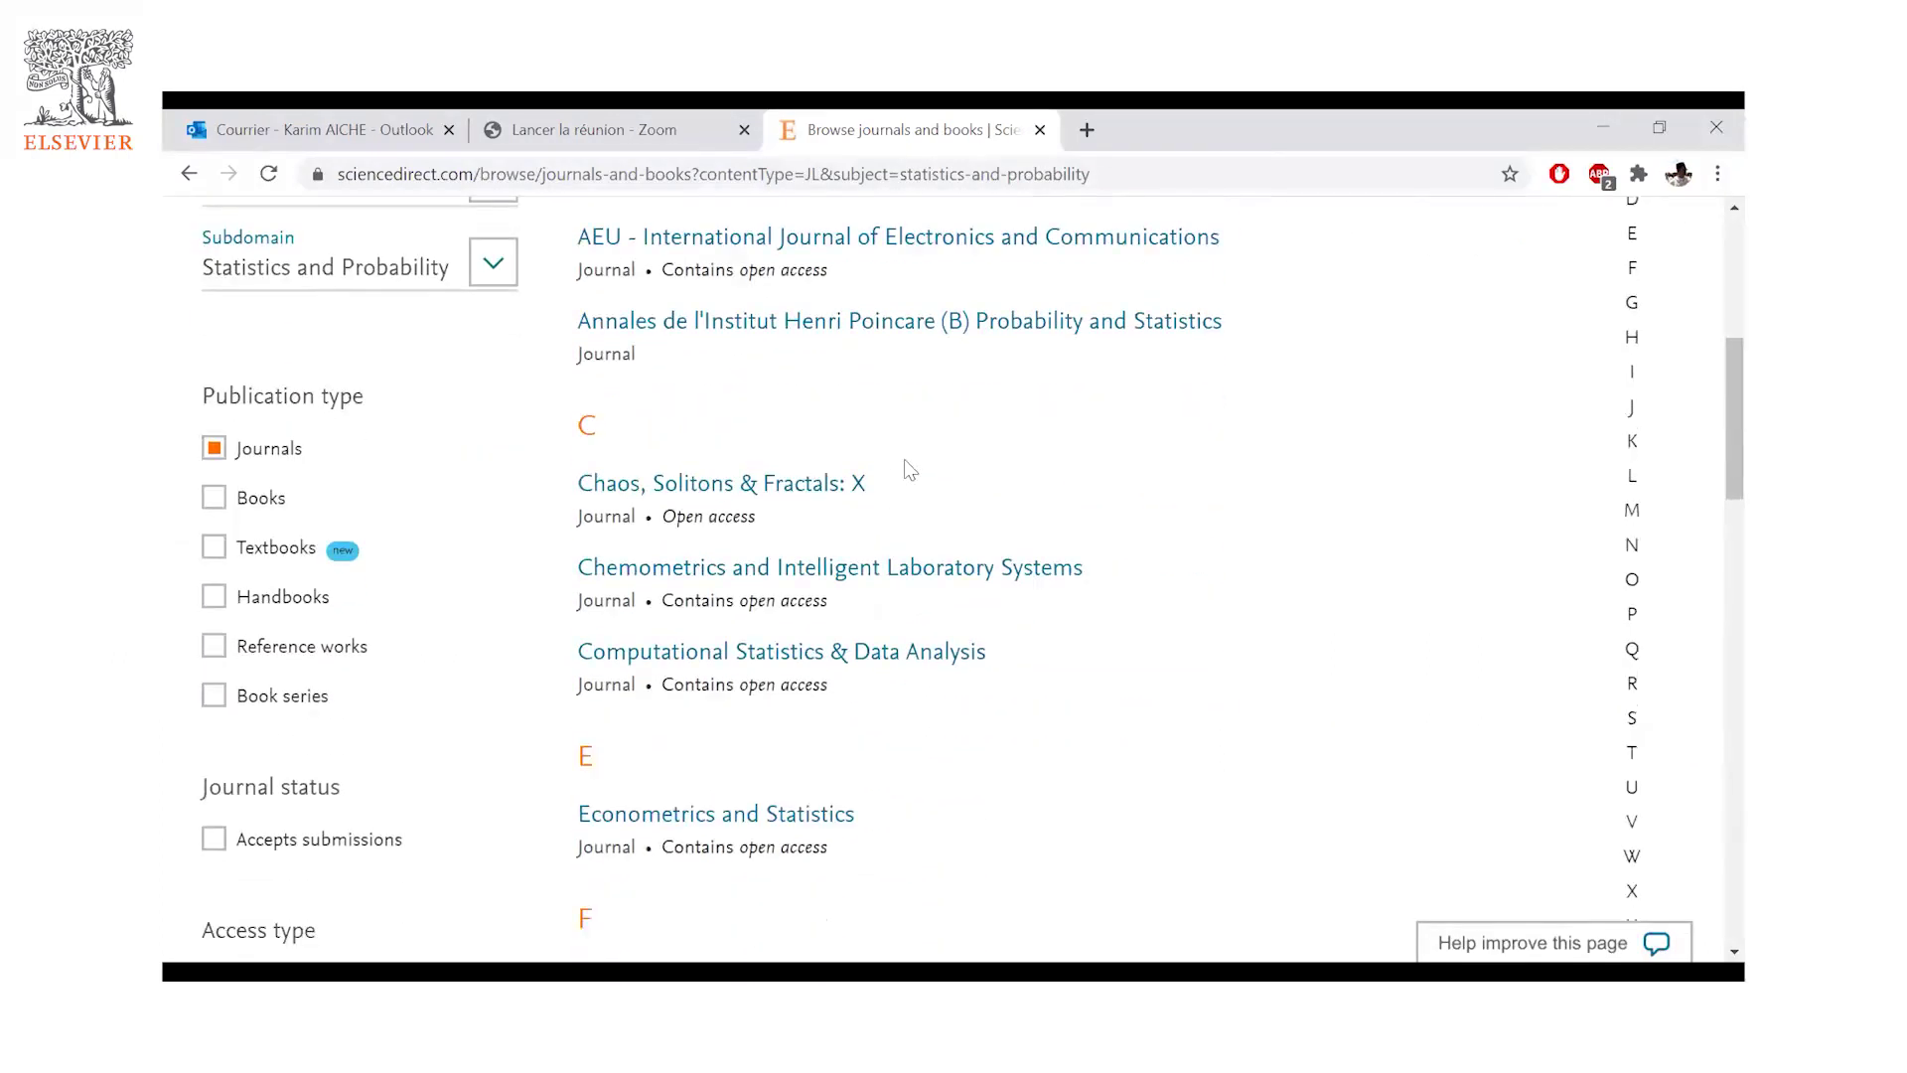
scroll(928, 475, "up", 7)
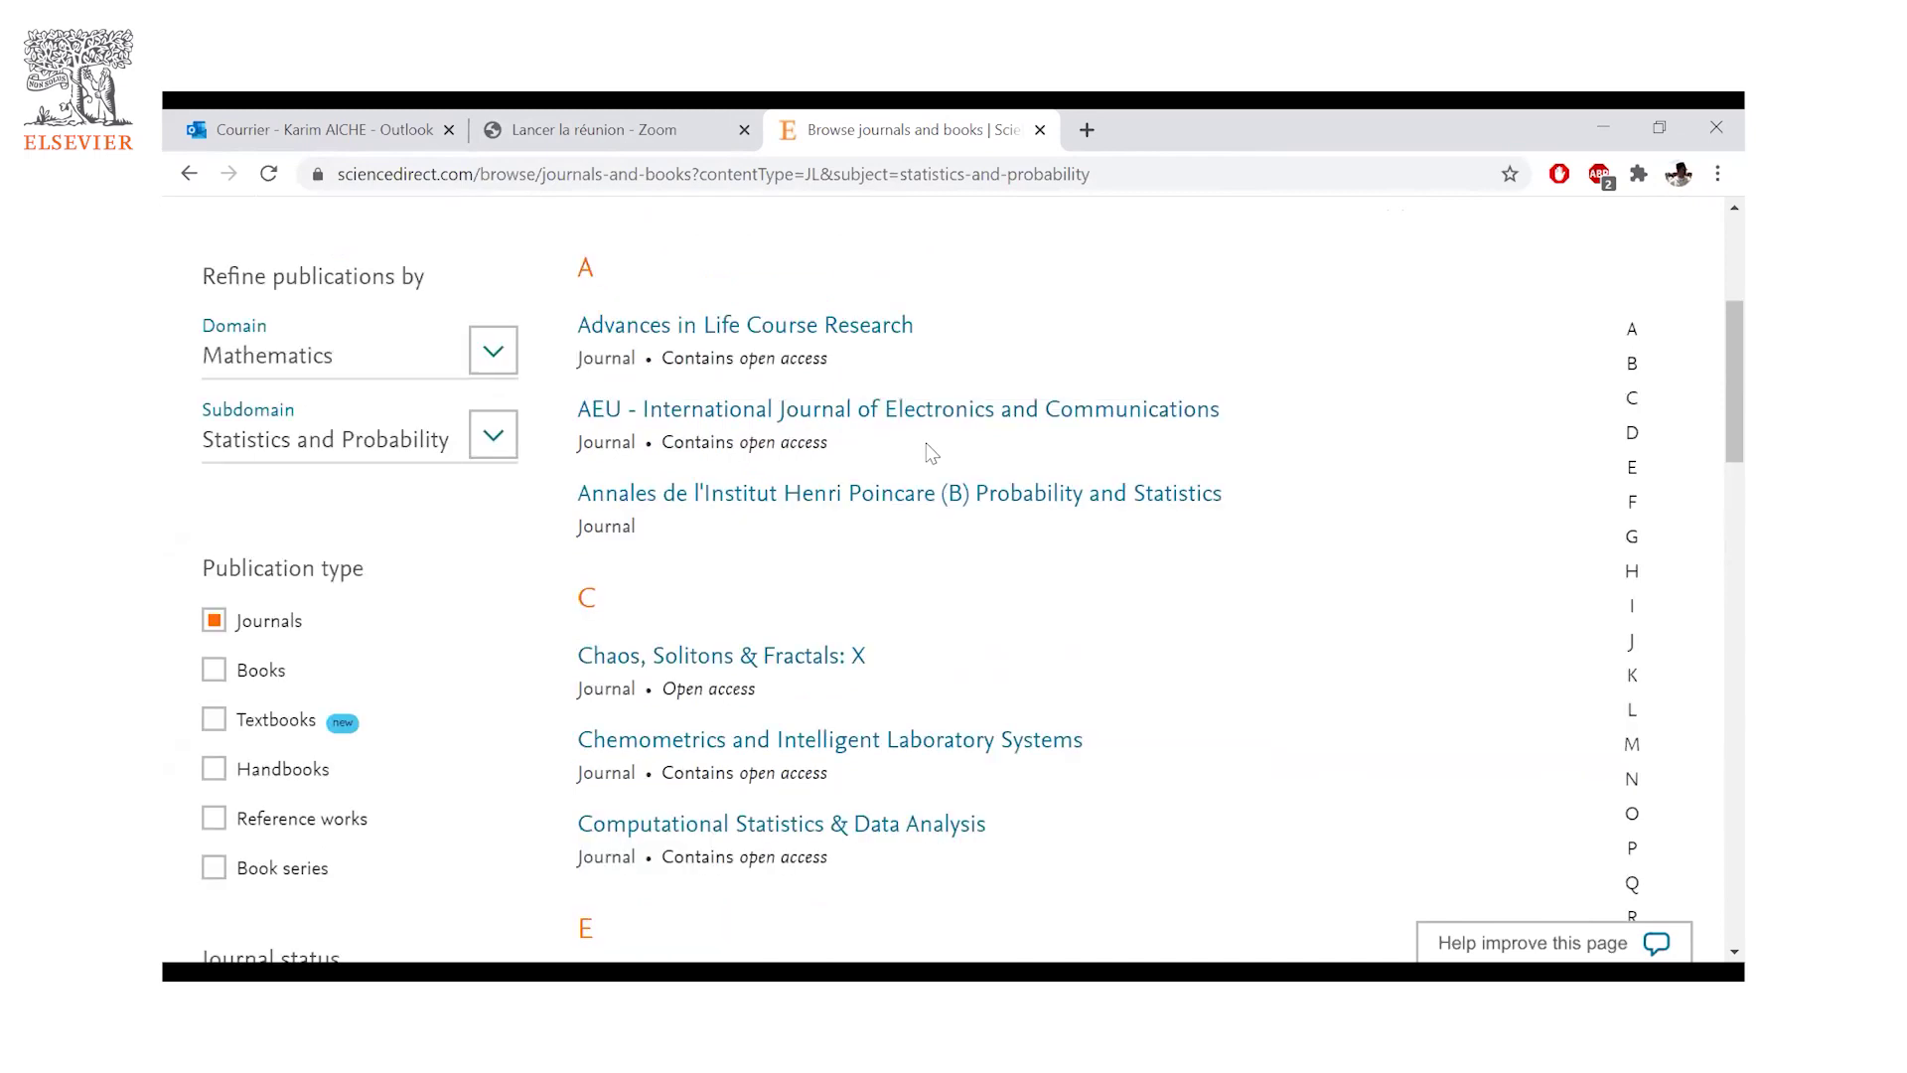
scroll(949, 472, "down", 12)
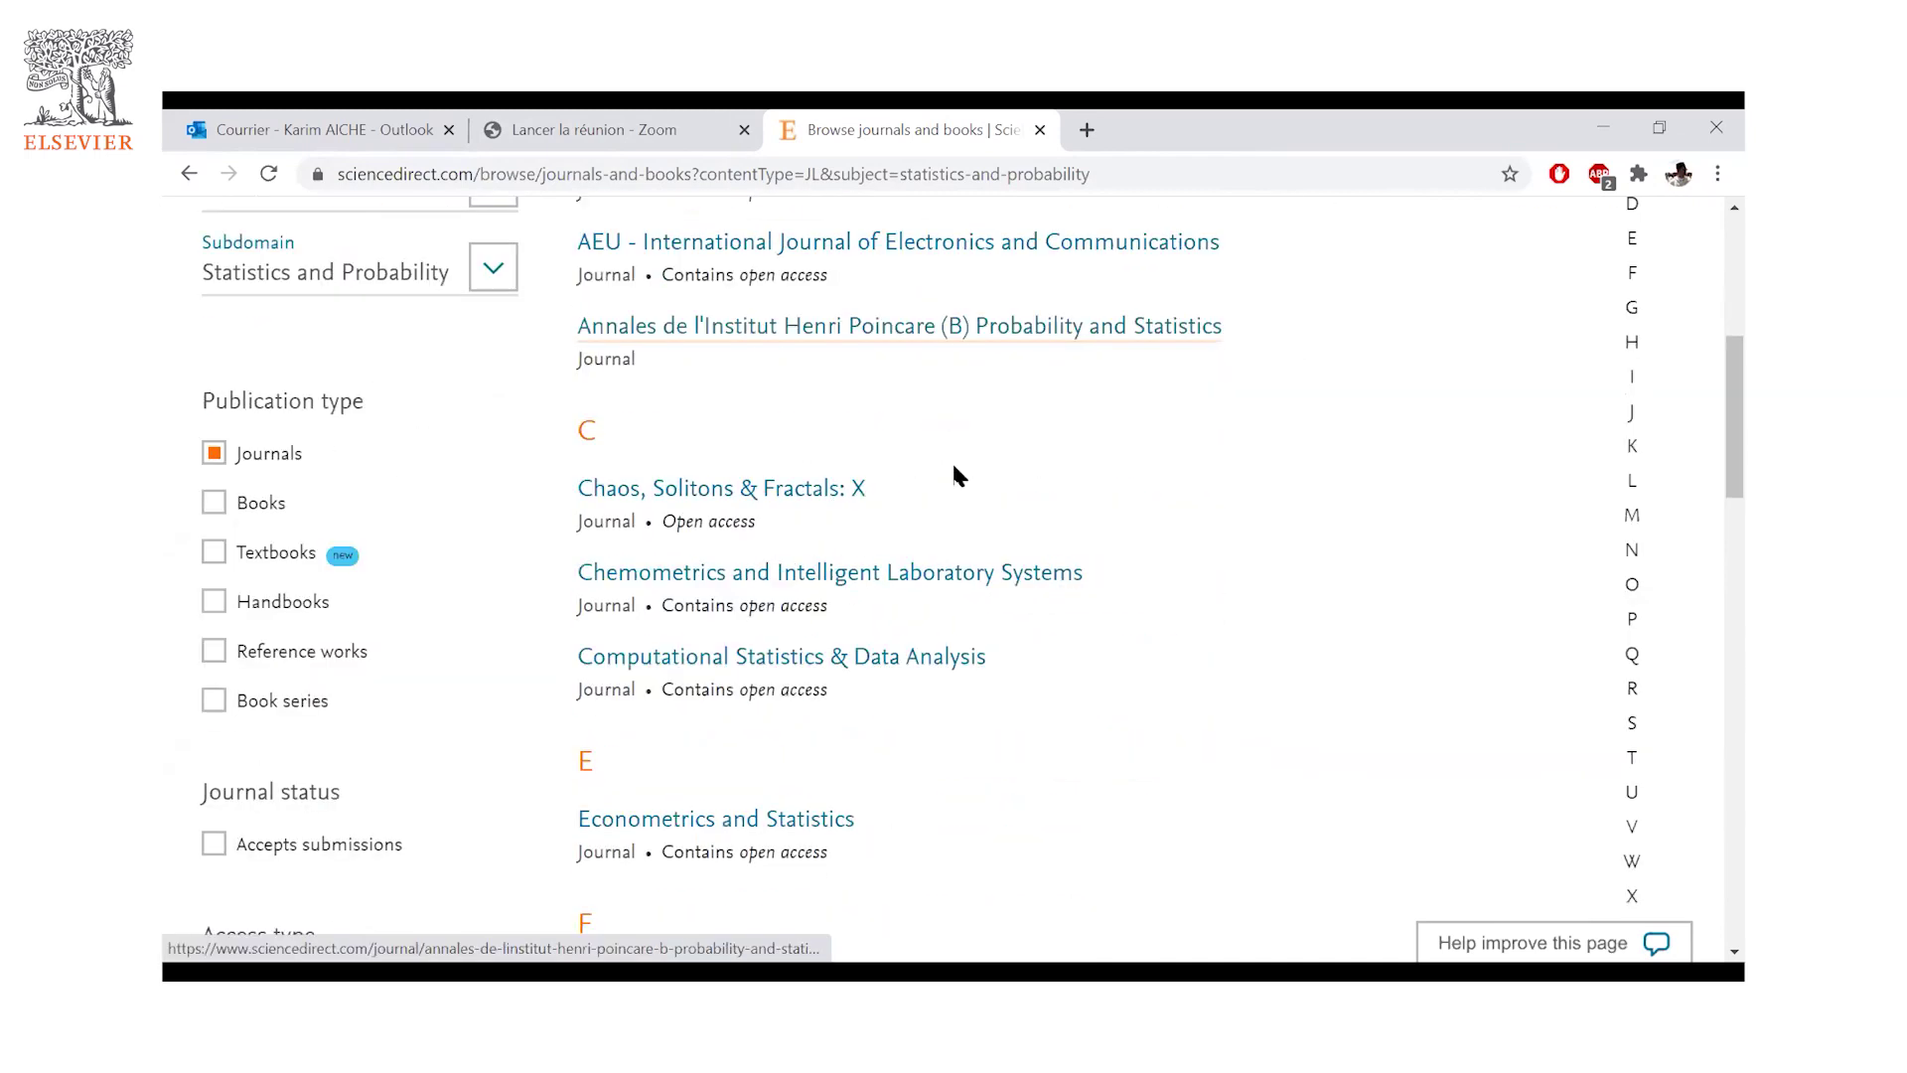
scroll(960, 467, "down", 4)
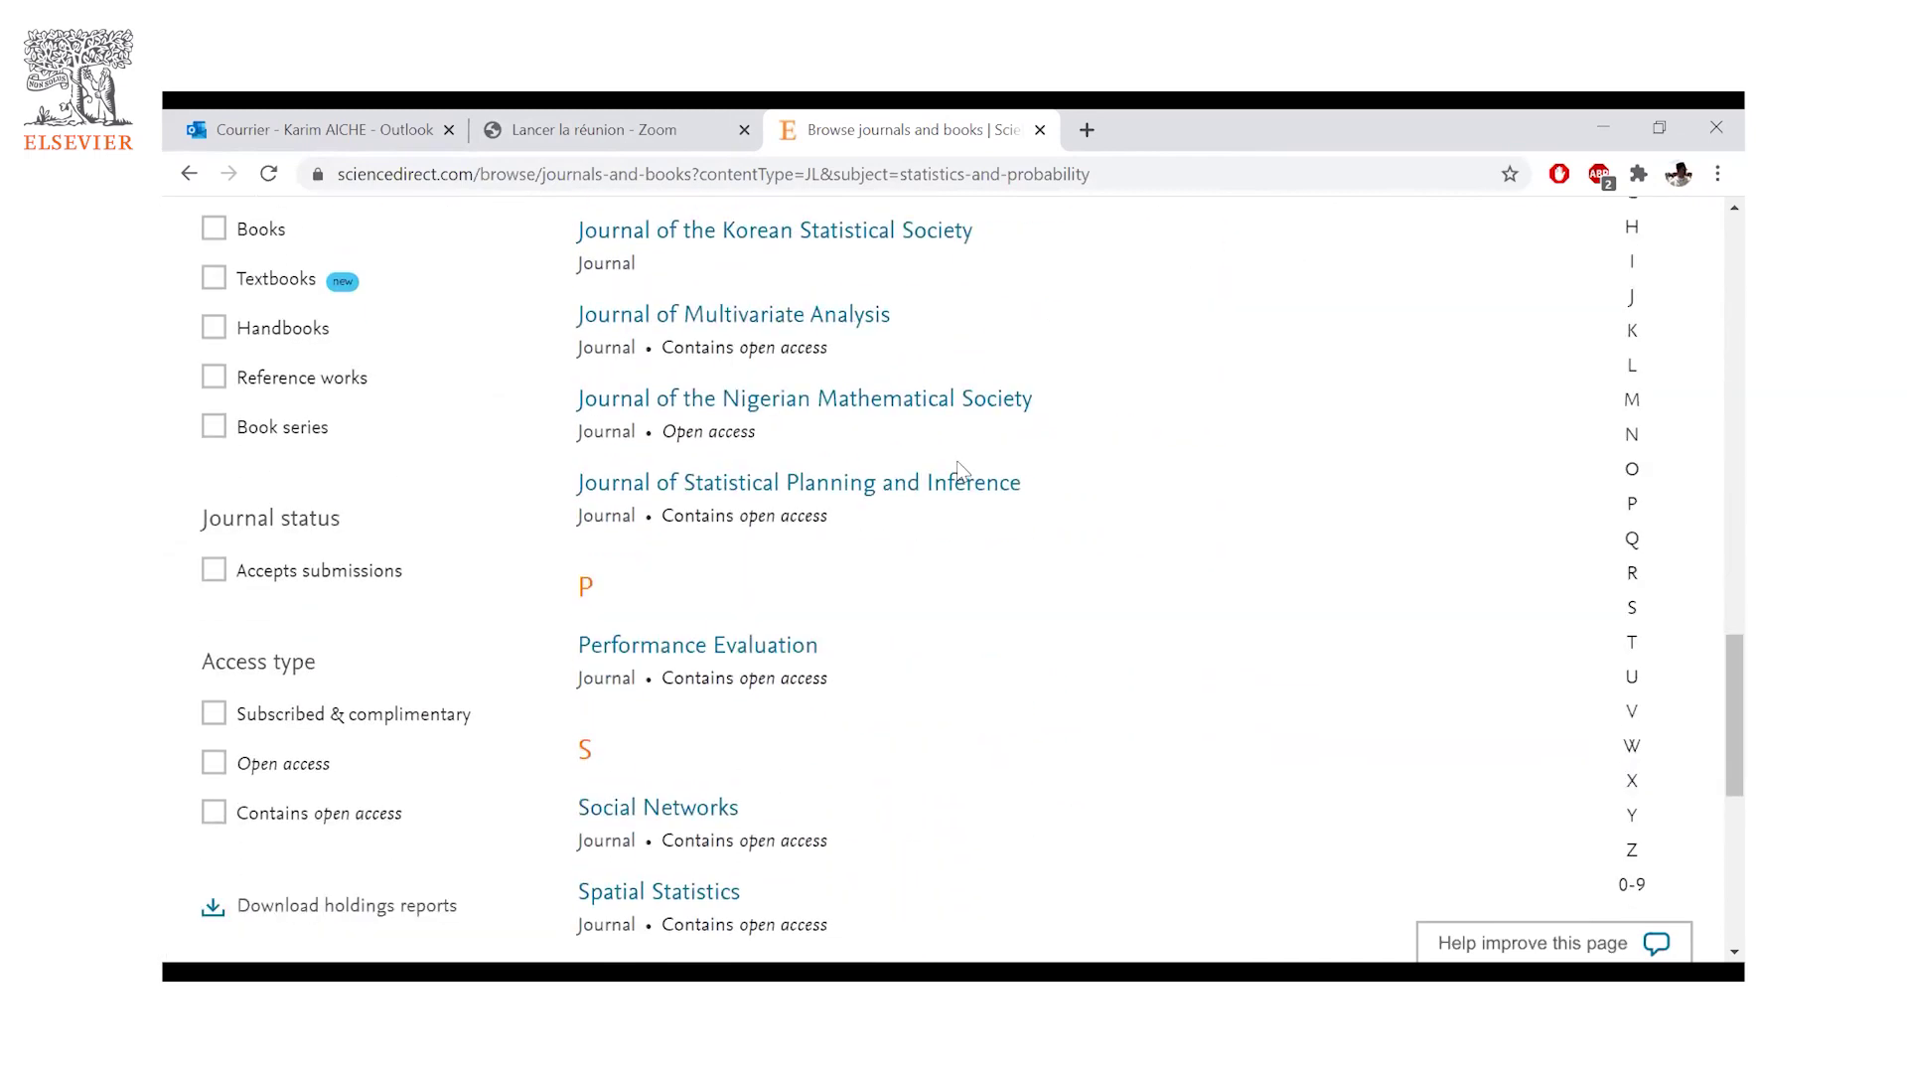
scroll(960, 466, "up", 6)
scroll(959, 467, "up", 10)
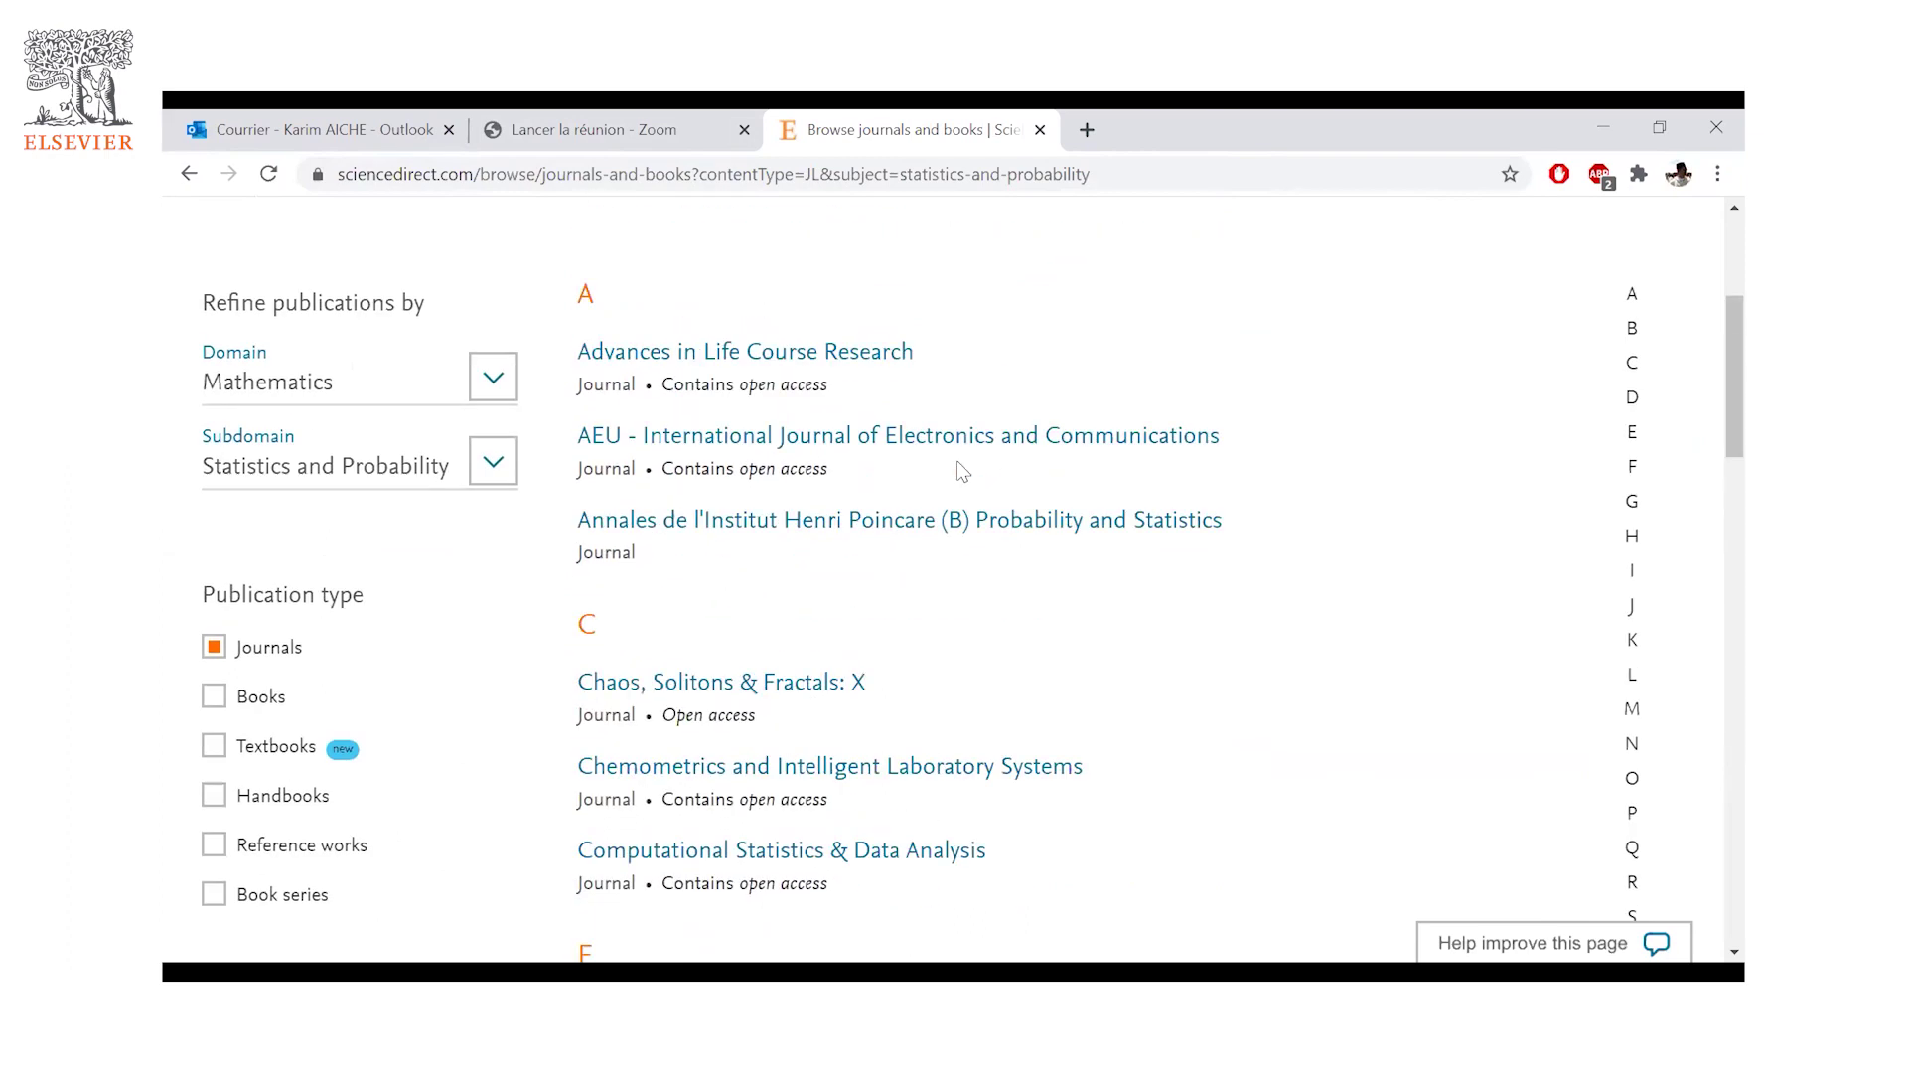
scroll(962, 471, "up", 3)
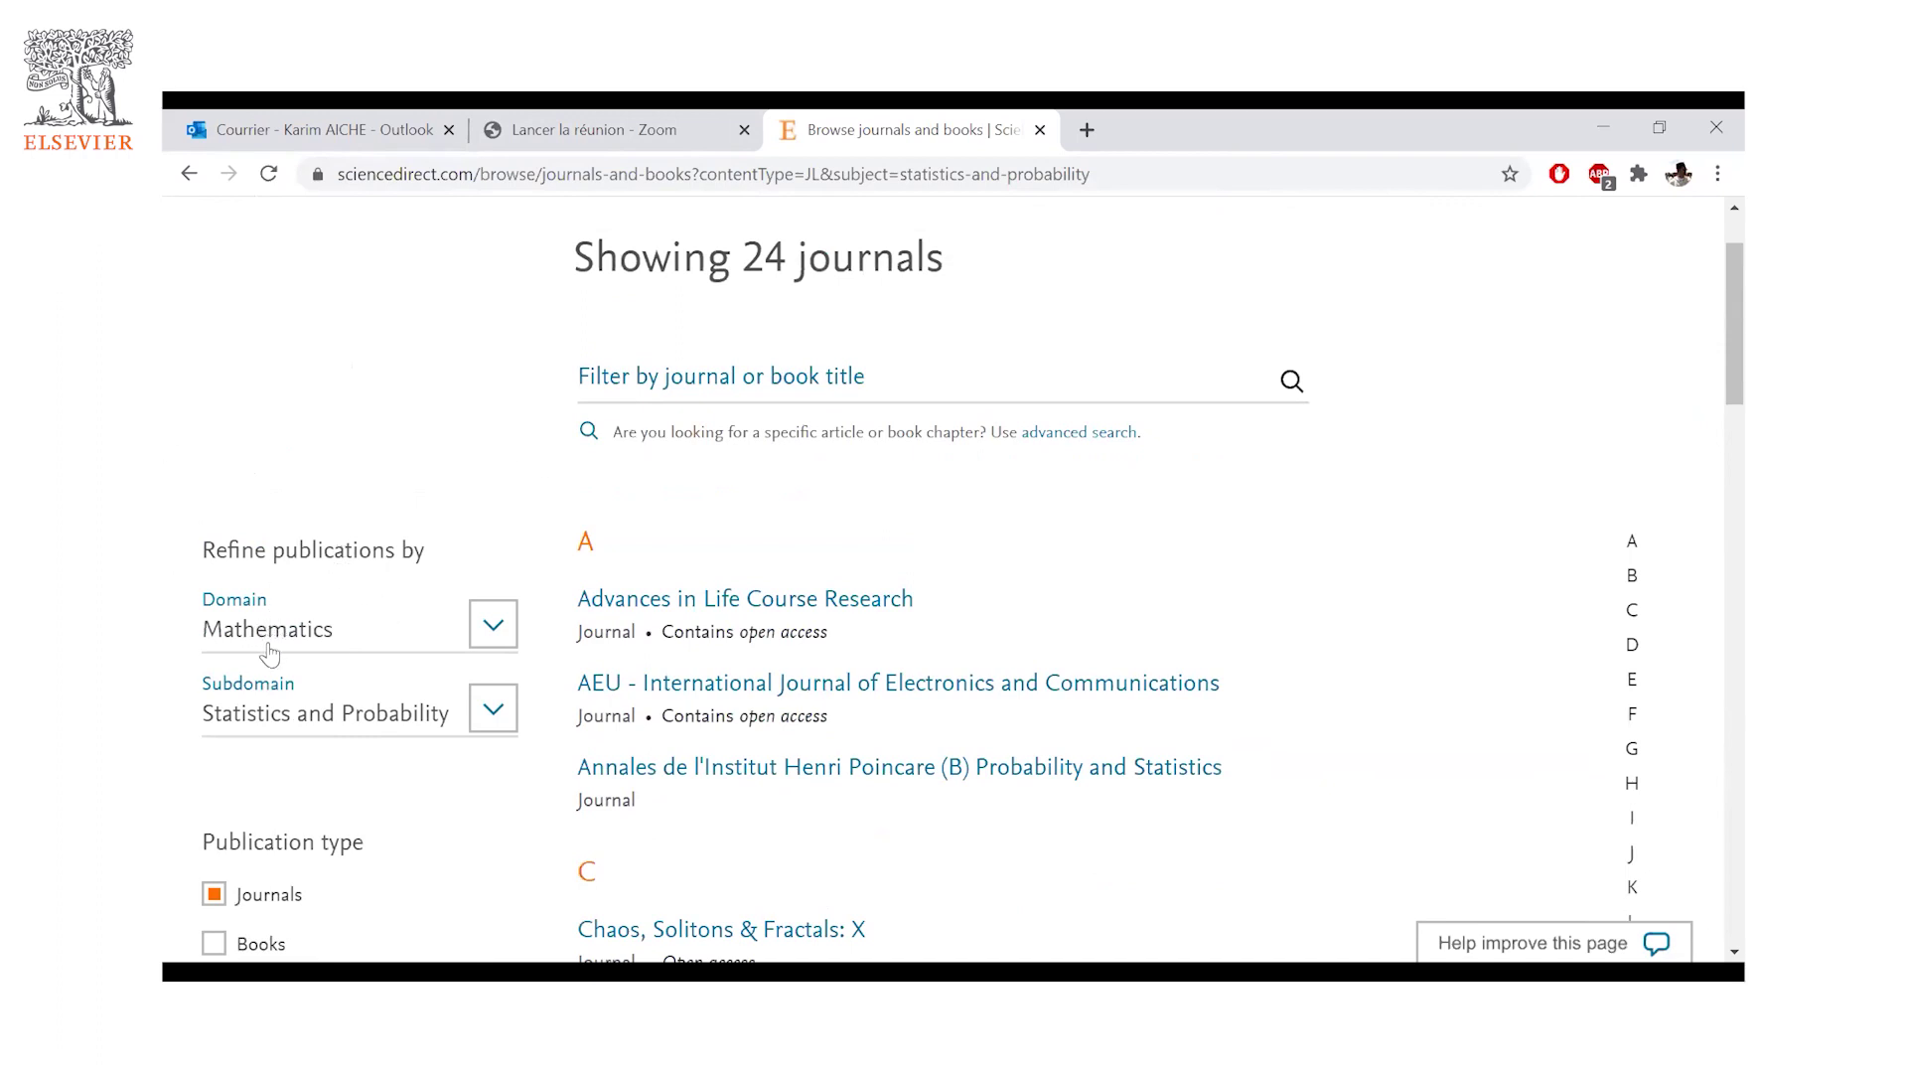
scroll(287, 679, "down", 1)
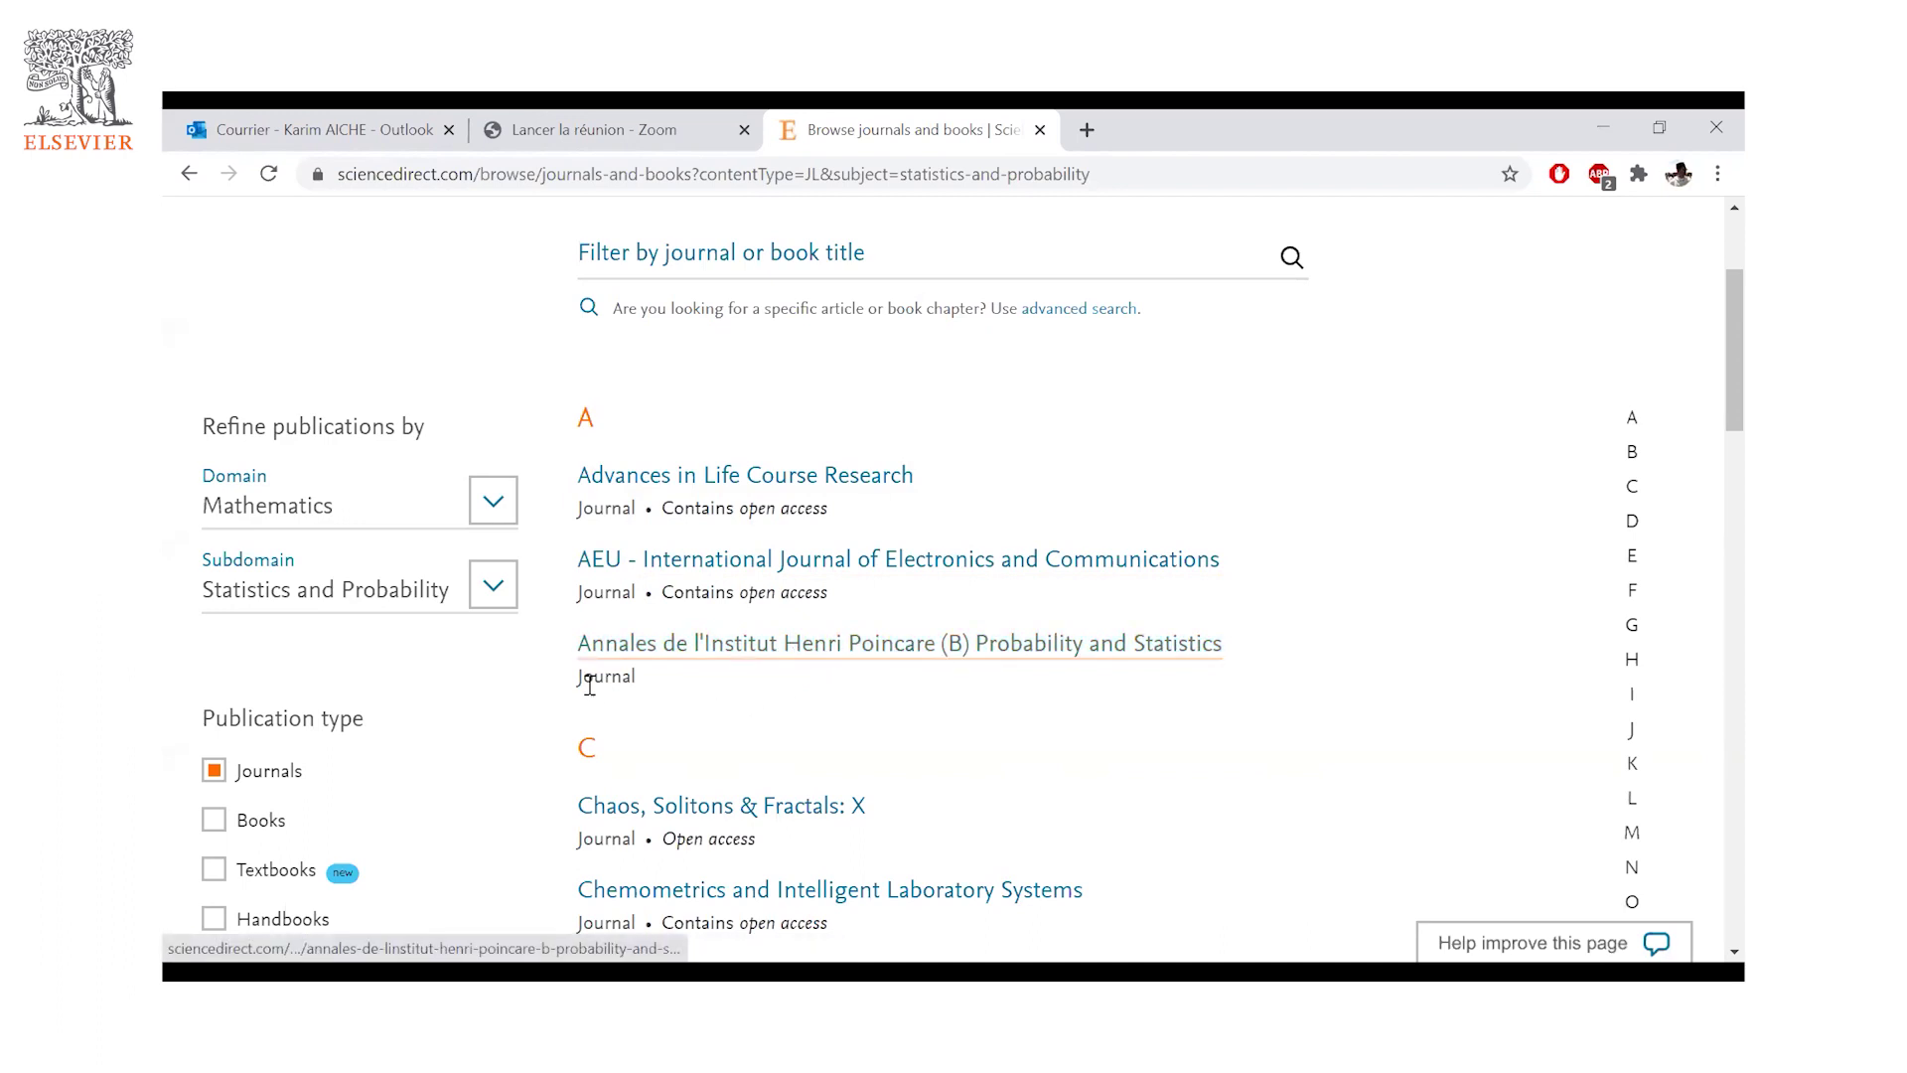
- Open the Annales de l'Institut Henri Poincare (B) Probability and Statistics journal page and look through it
left_click(903, 652)
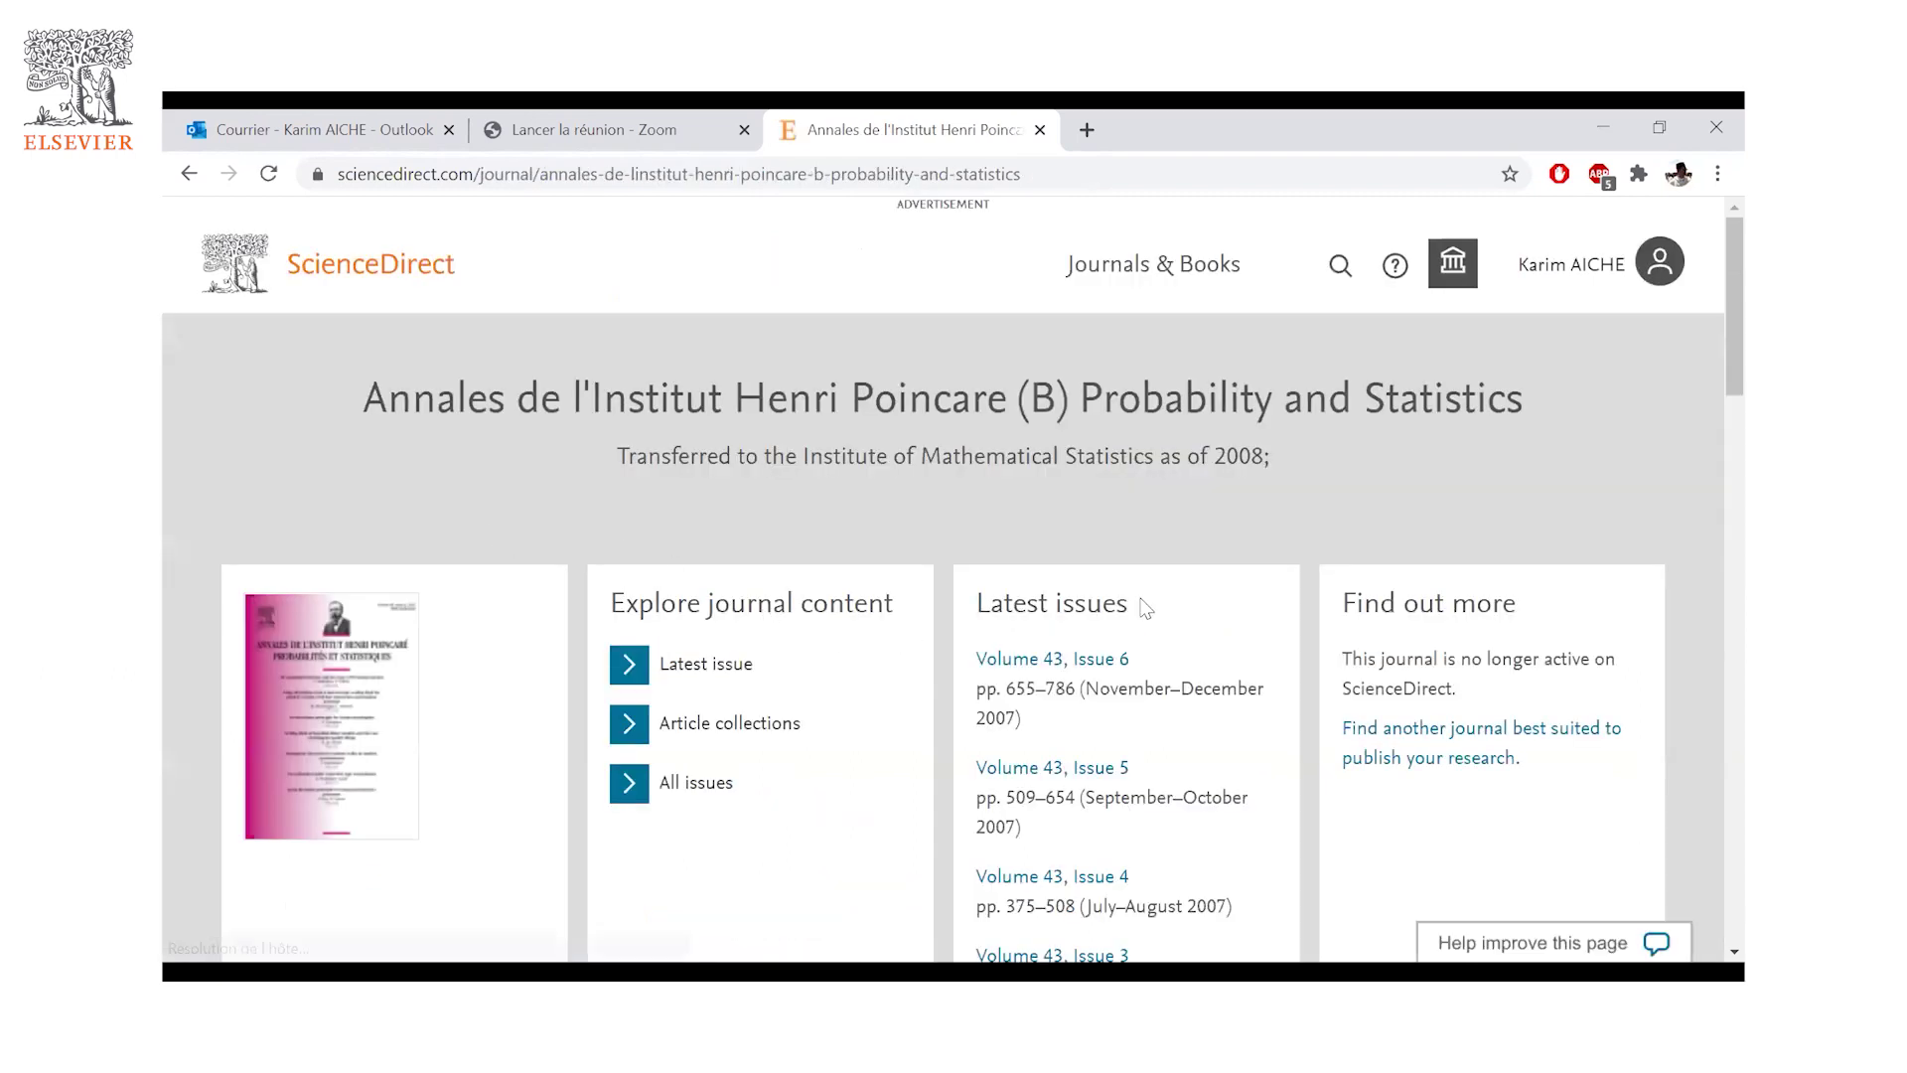
scroll(1142, 608, "down", 1)
scroll(1143, 608, "down", 1)
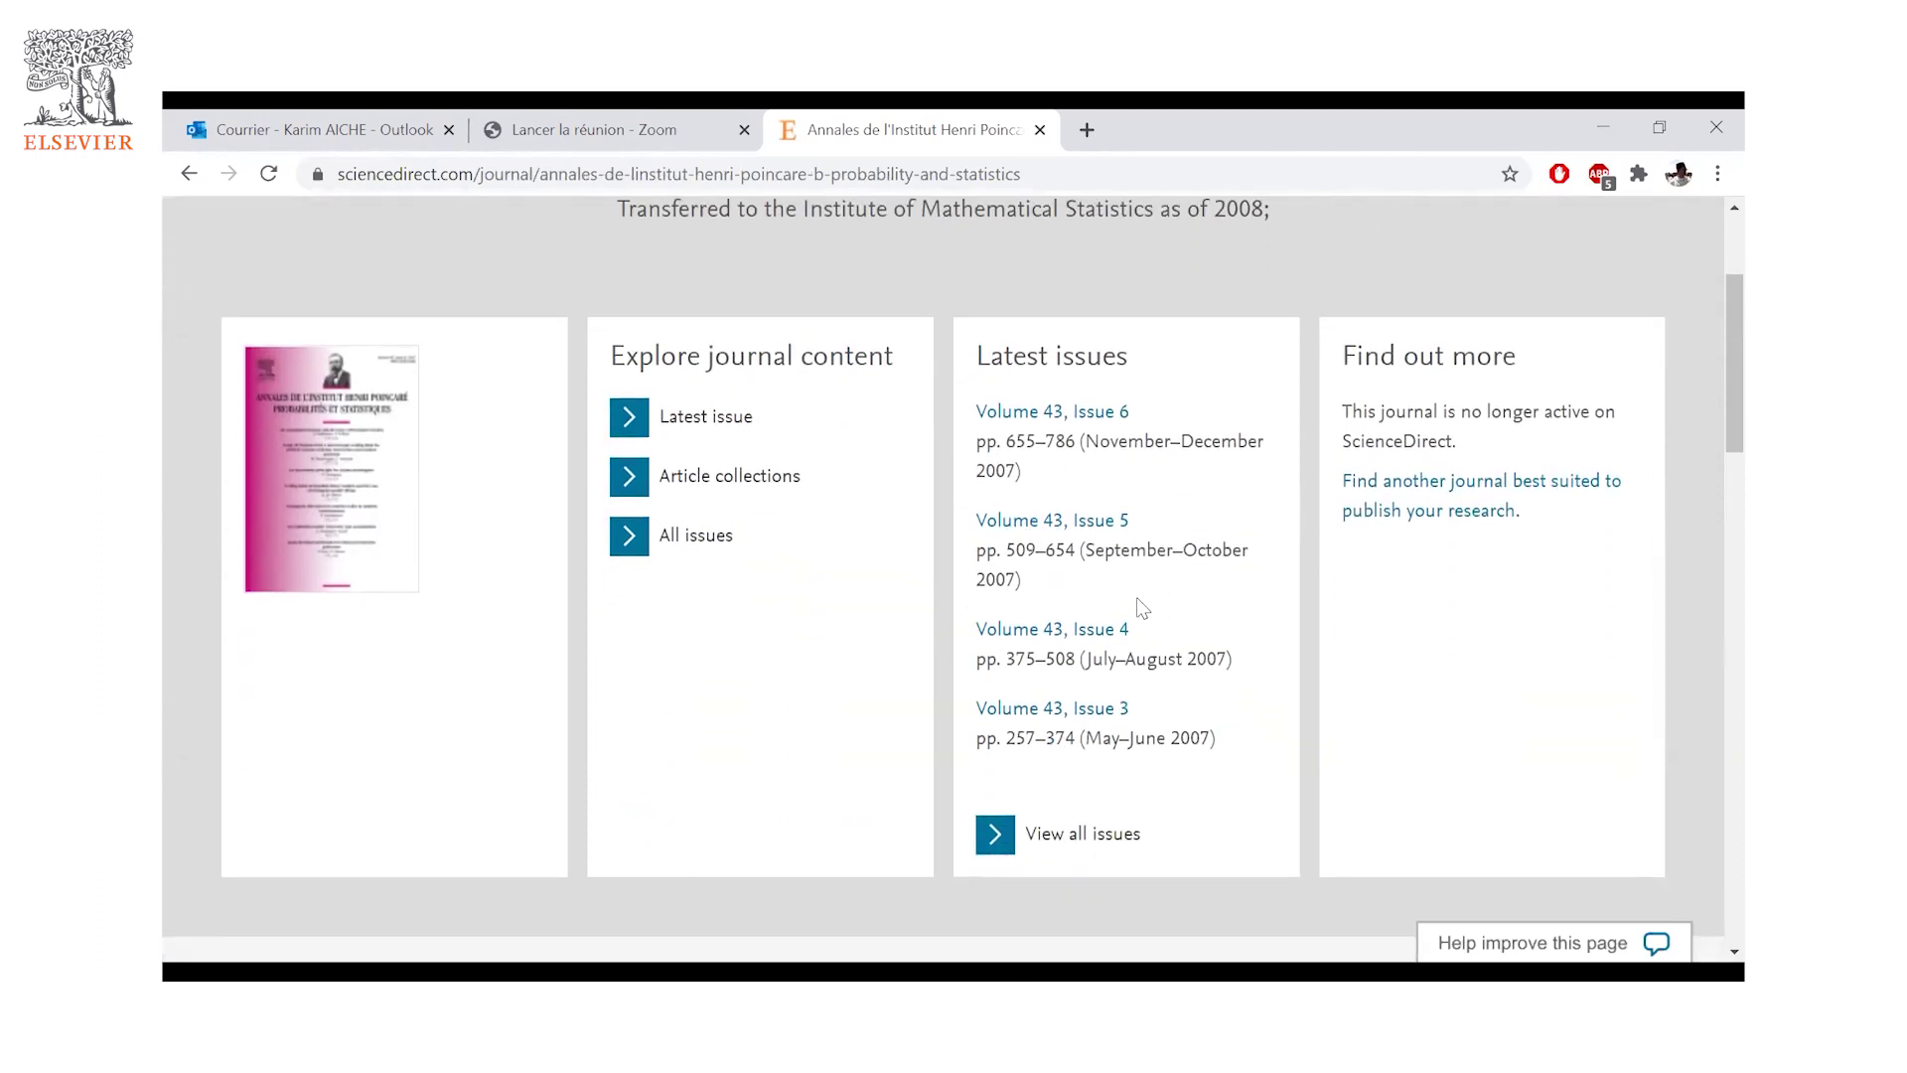
scroll(1142, 608, "up", 2)
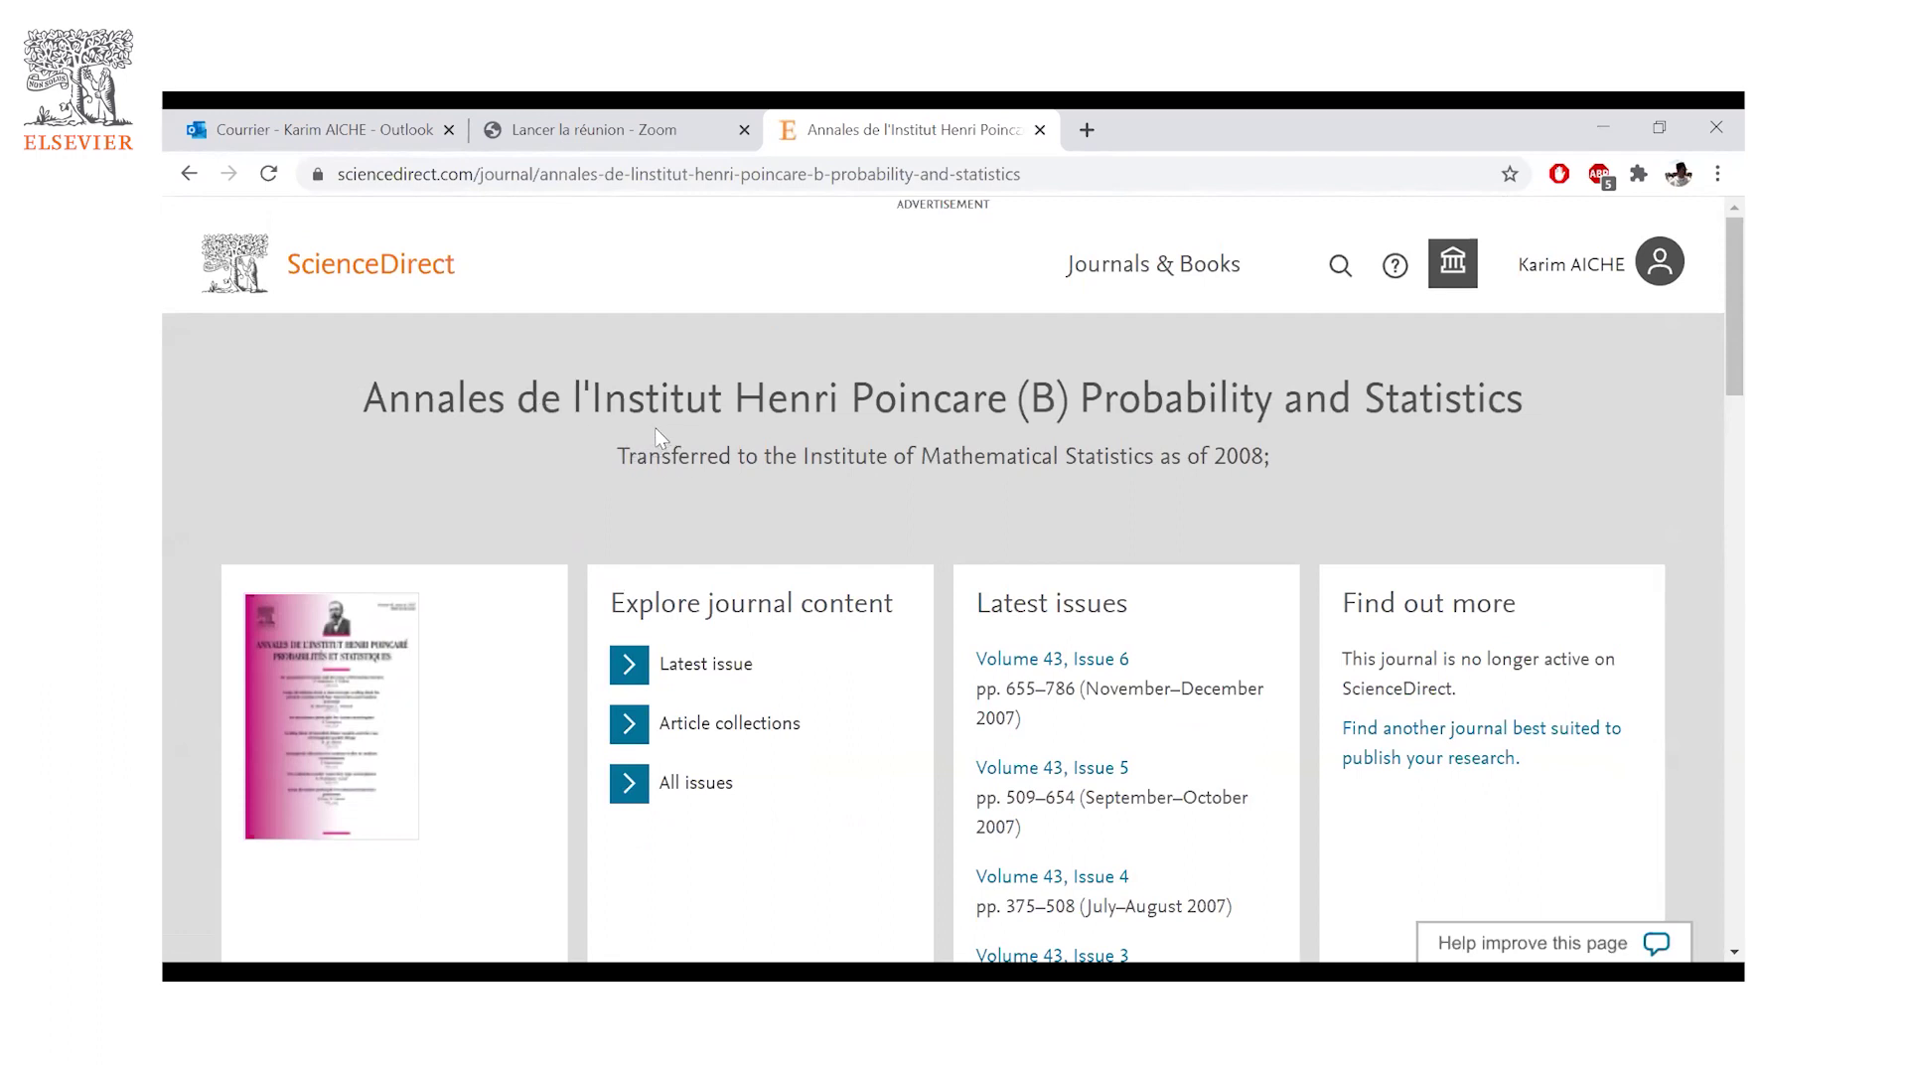
scroll(375, 586, "down", 1)
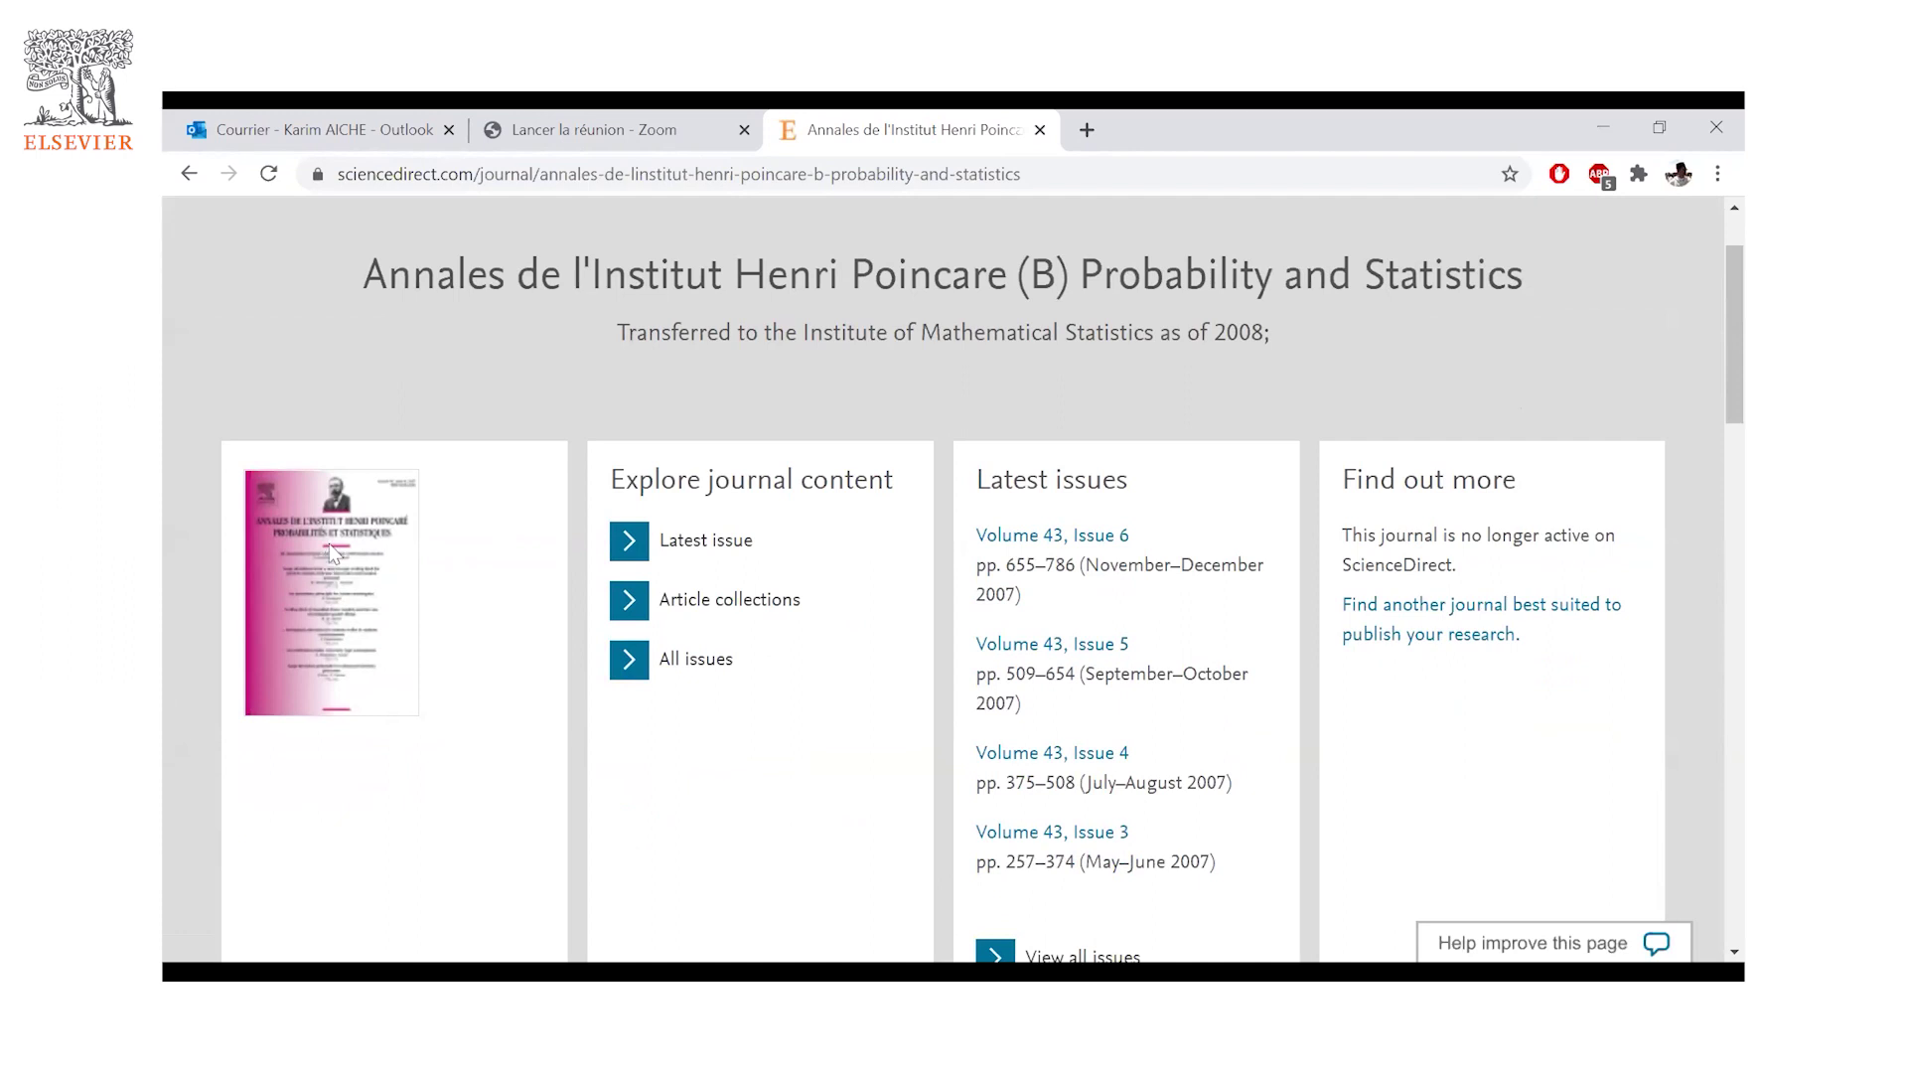
scroll(330, 544, "down", 1)
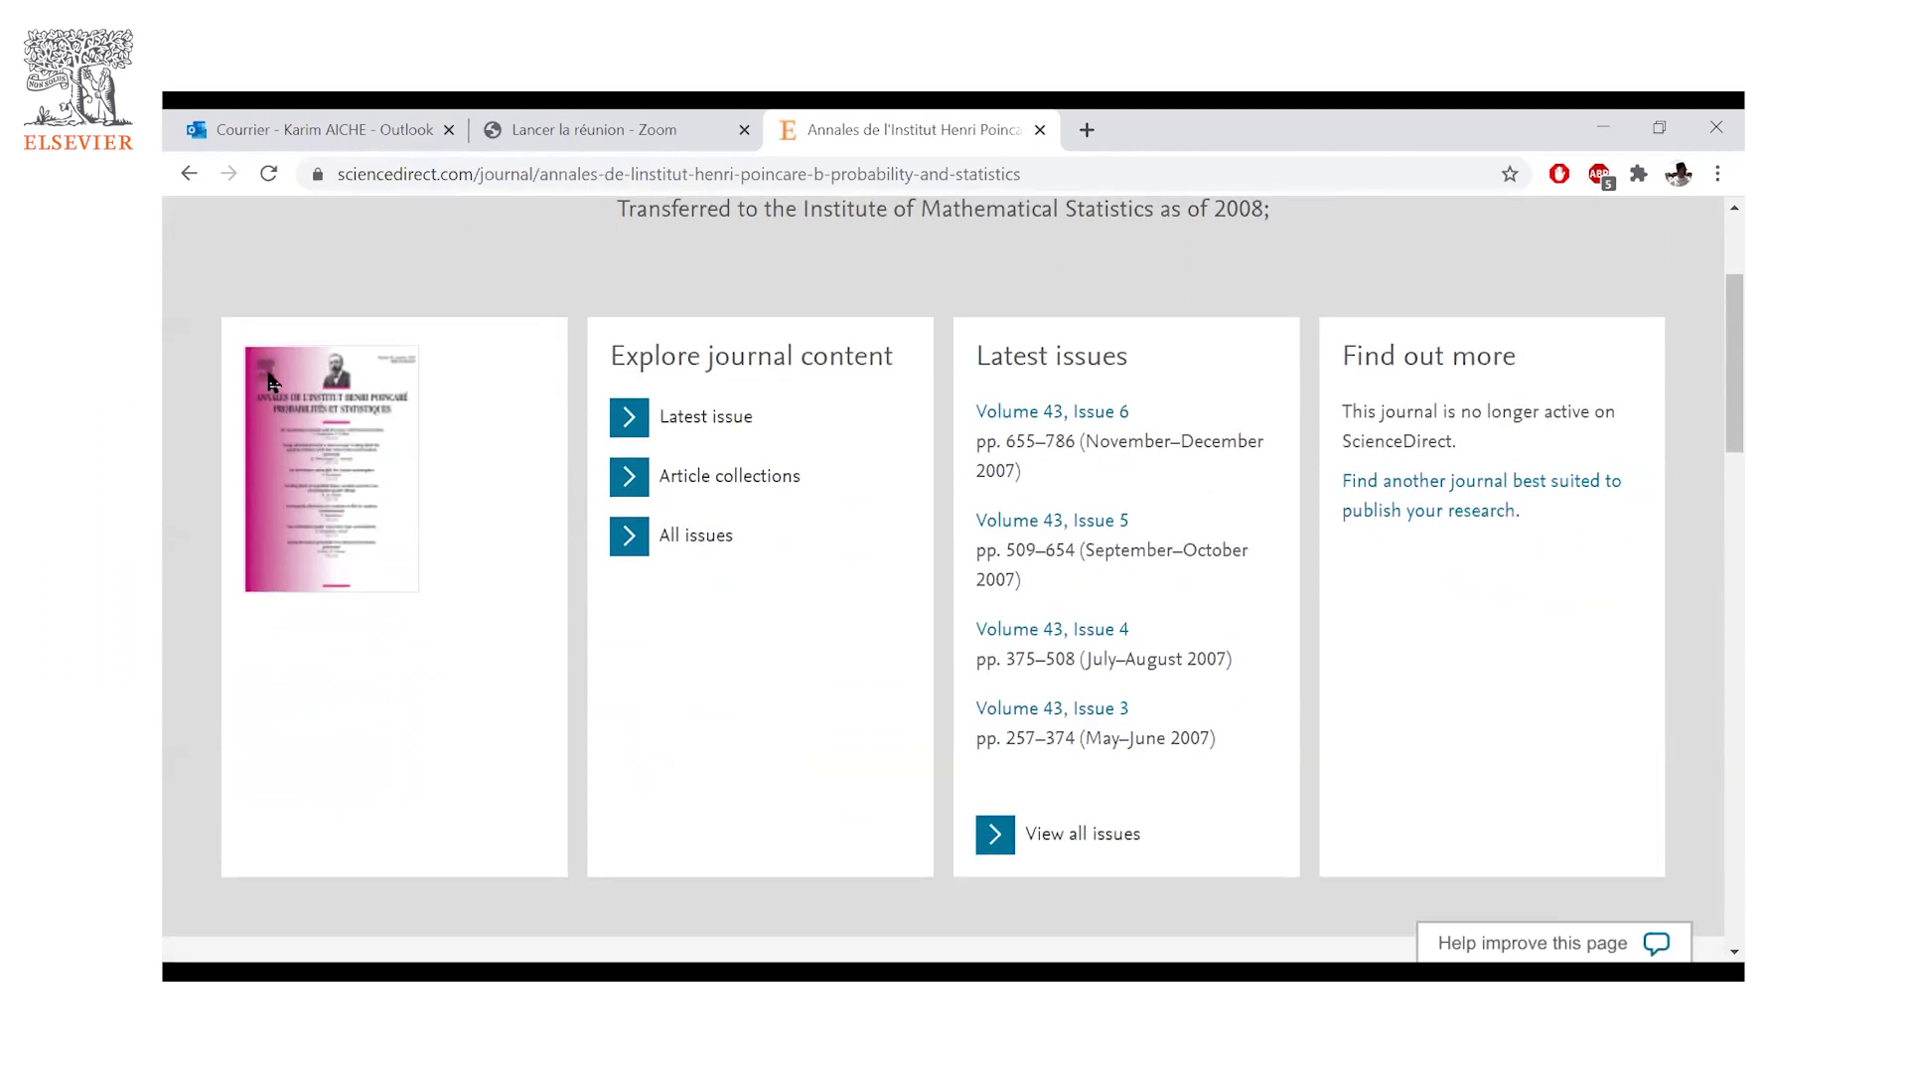
- View the journal's latest issue, Volume 43, Issue 6, and browse its contents
left_click(725, 442)
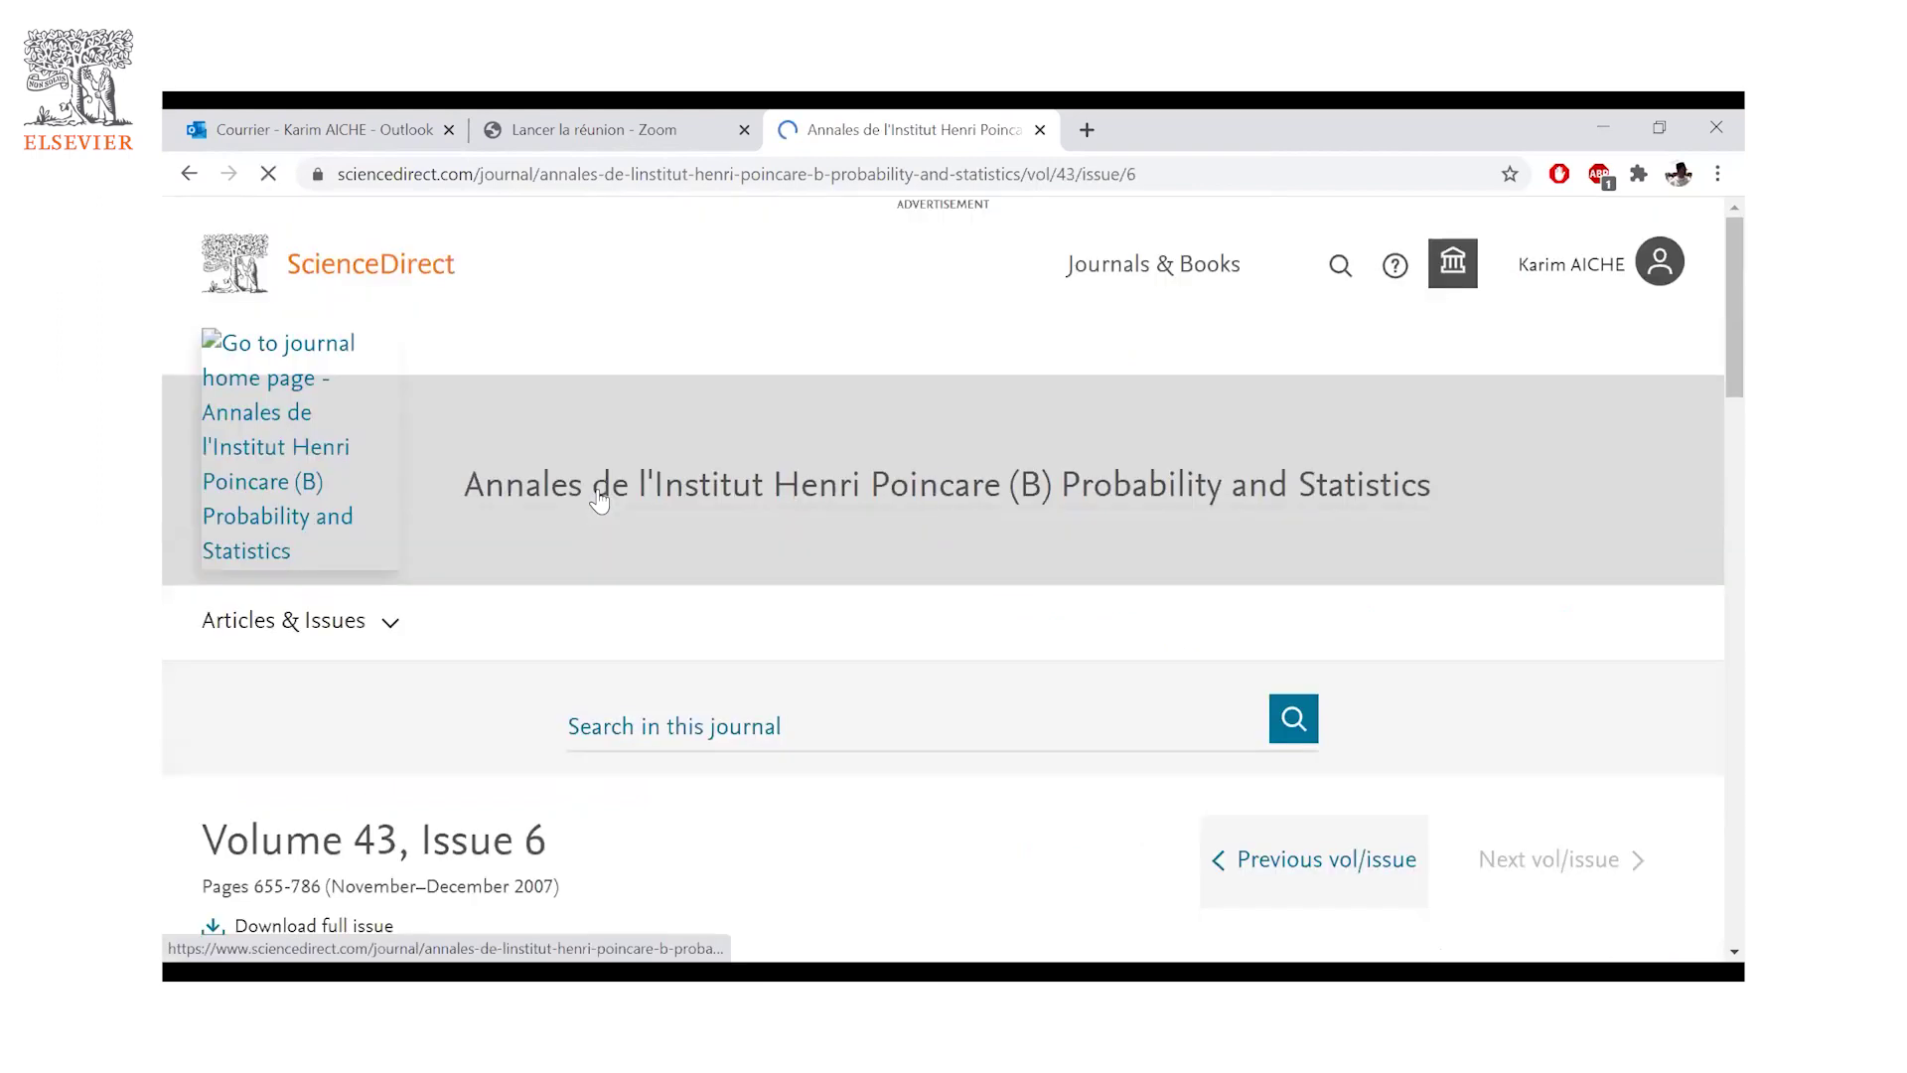
scroll(770, 584, "down", 4)
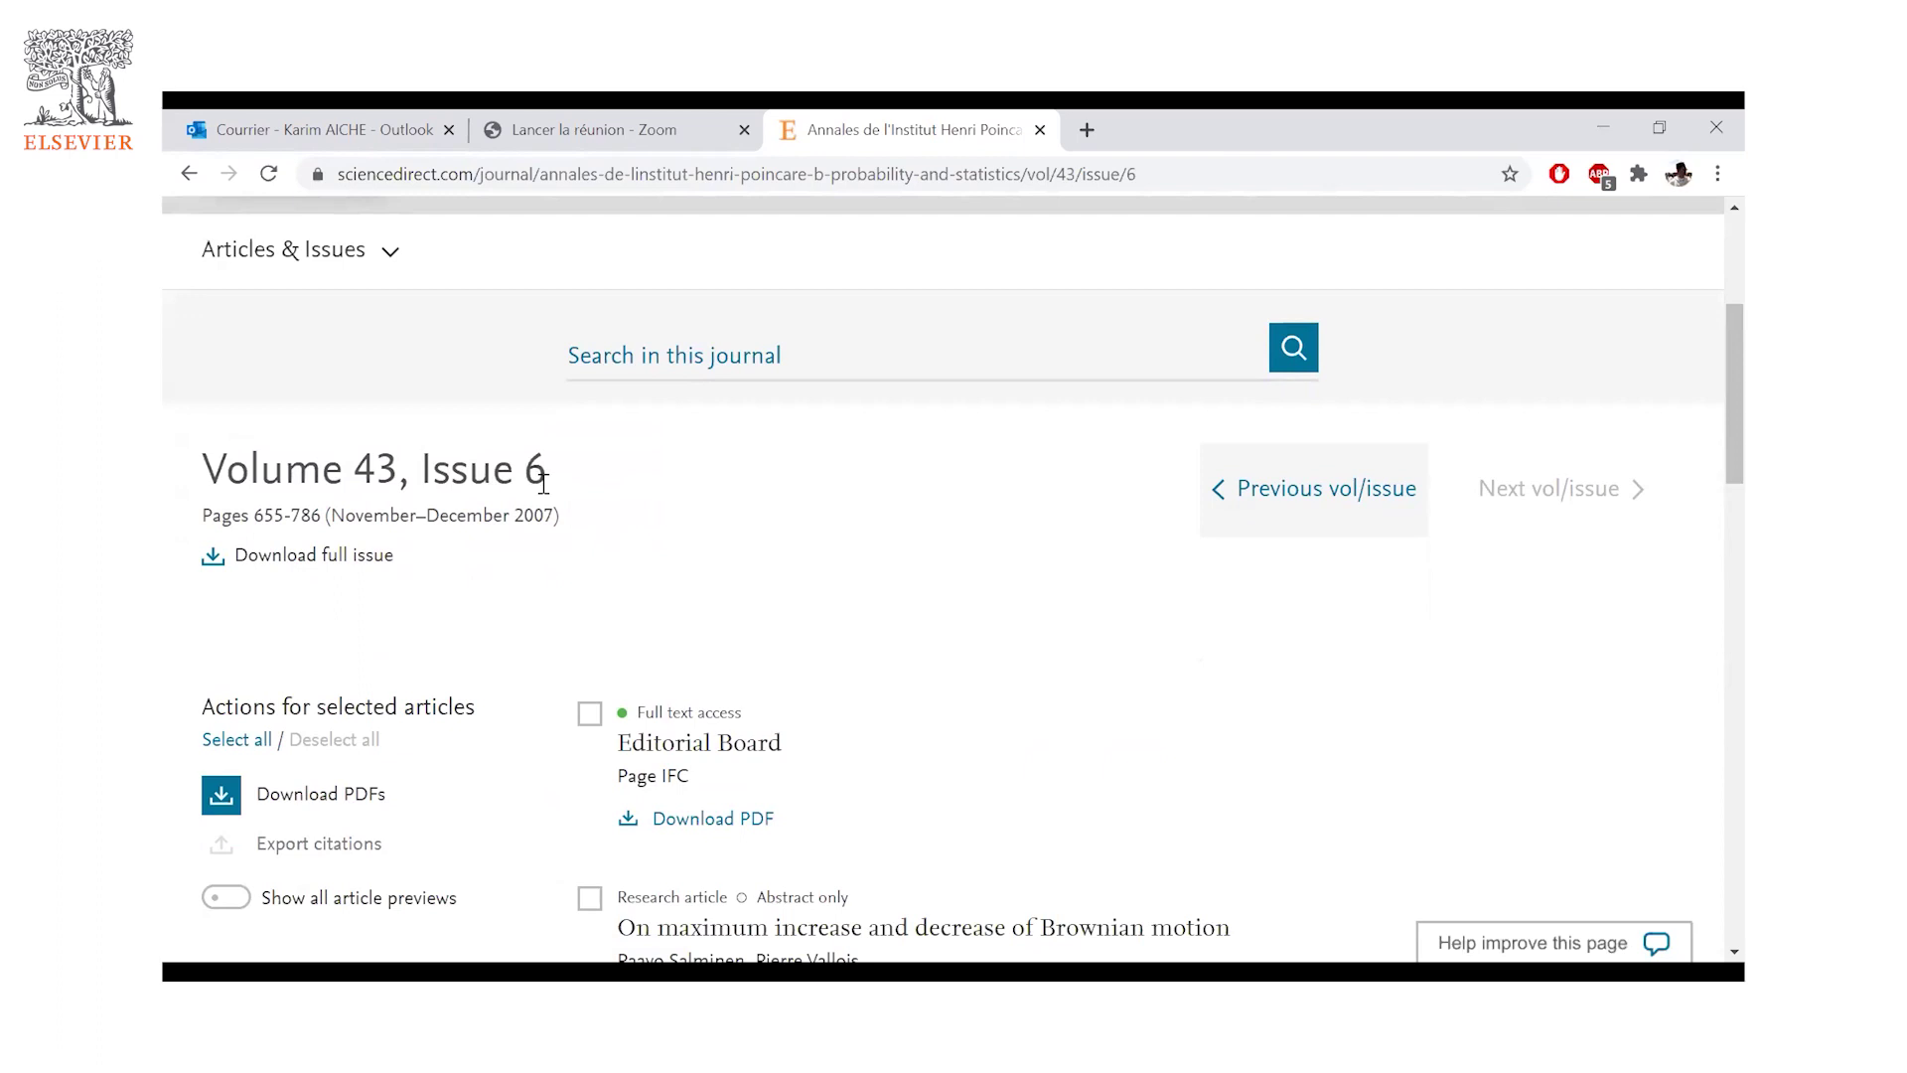
scroll(546, 506, "down", 2)
scroll(556, 527, "up", 4)
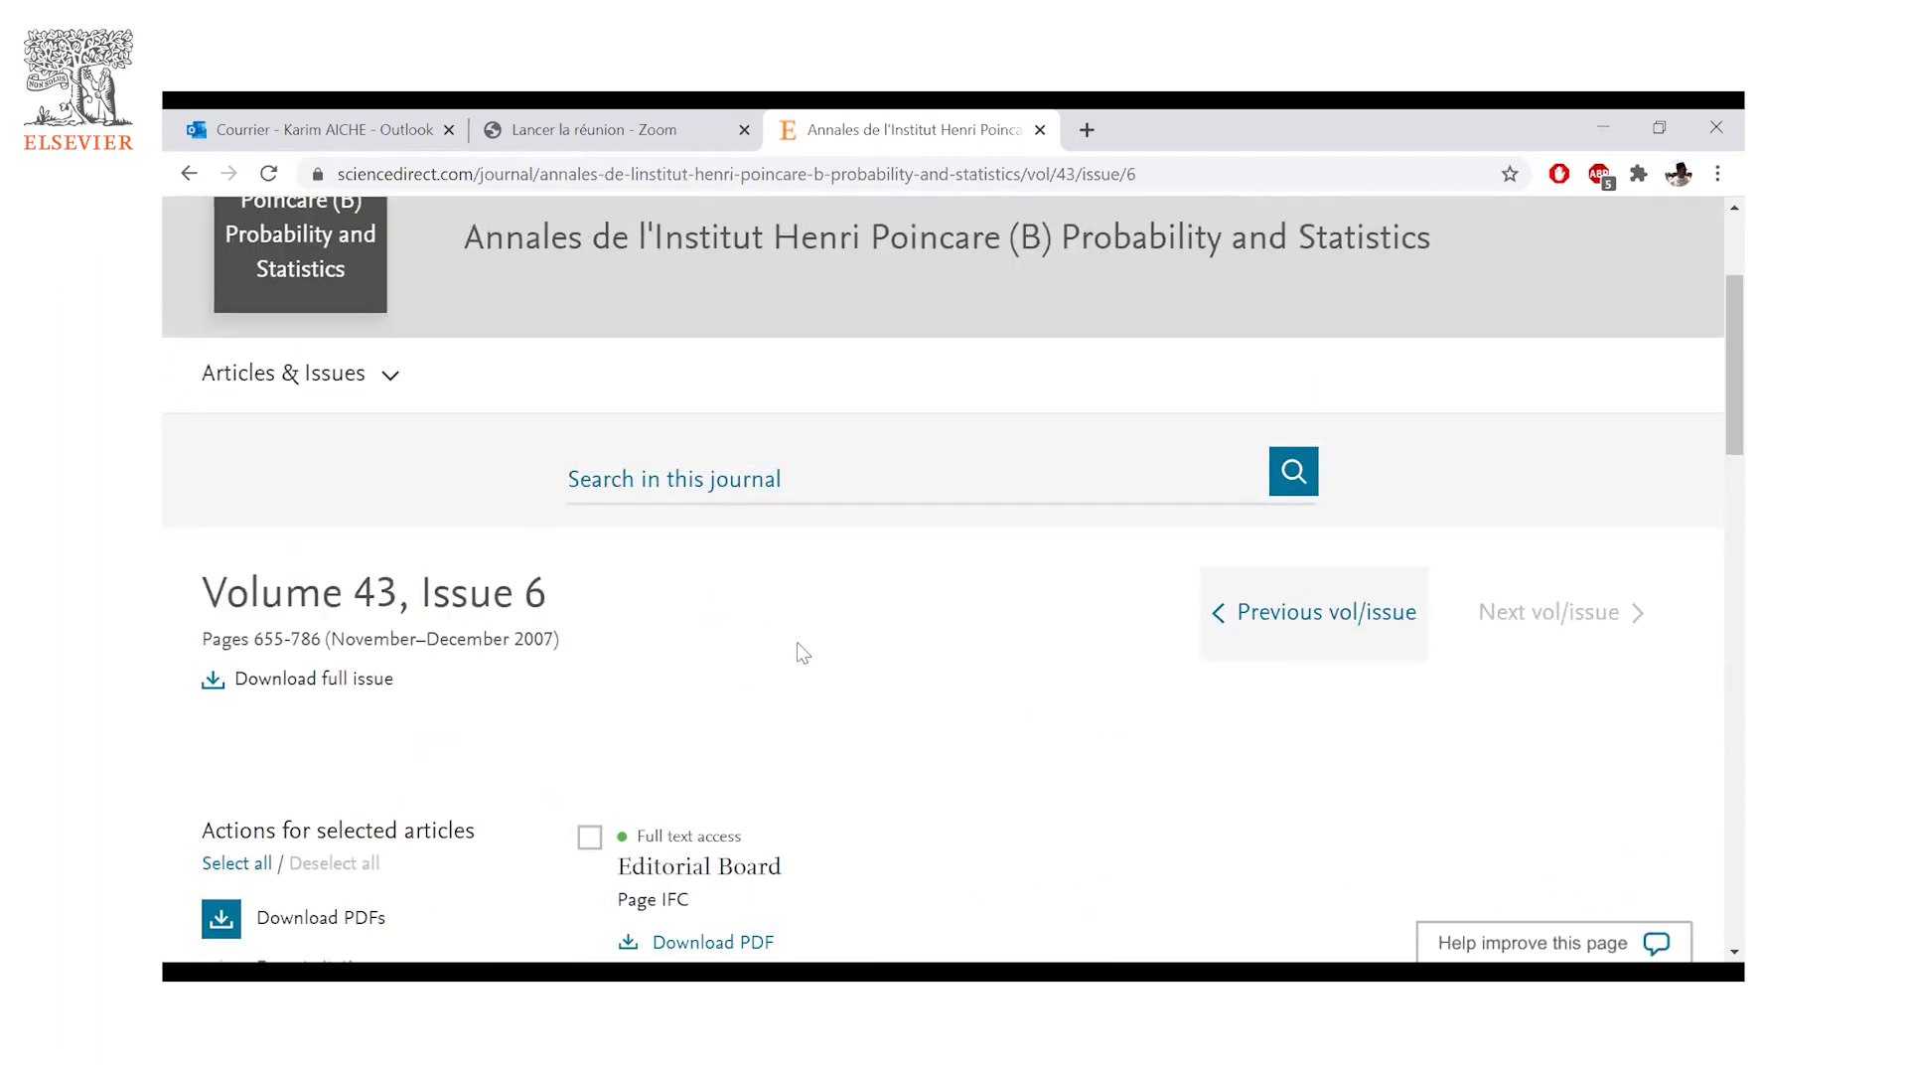
scroll(799, 651, "down", 1)
scroll(801, 651, "down", 3)
scroll(790, 596, "up", 5)
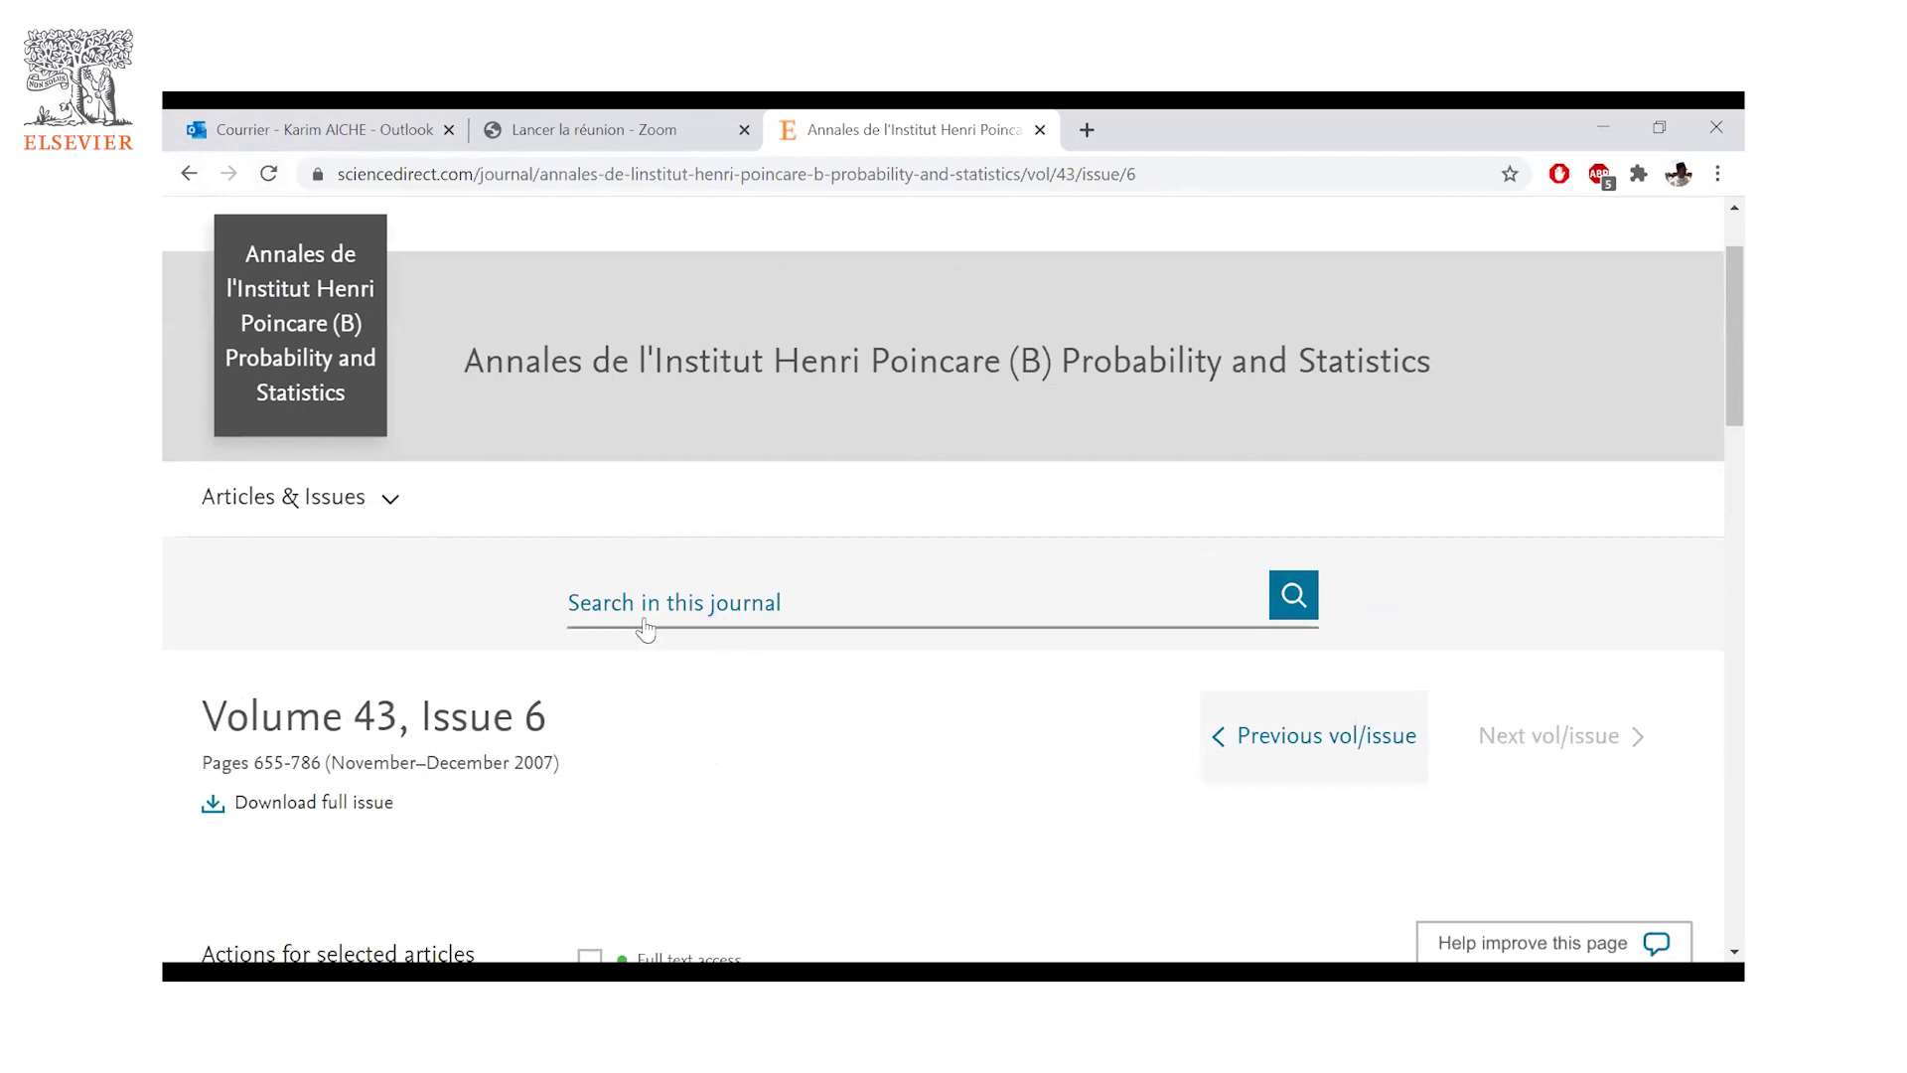
- Go back via the Annales journal home page to the Statistics and Probability journals list
right_click(188, 175)
left_click(337, 206)
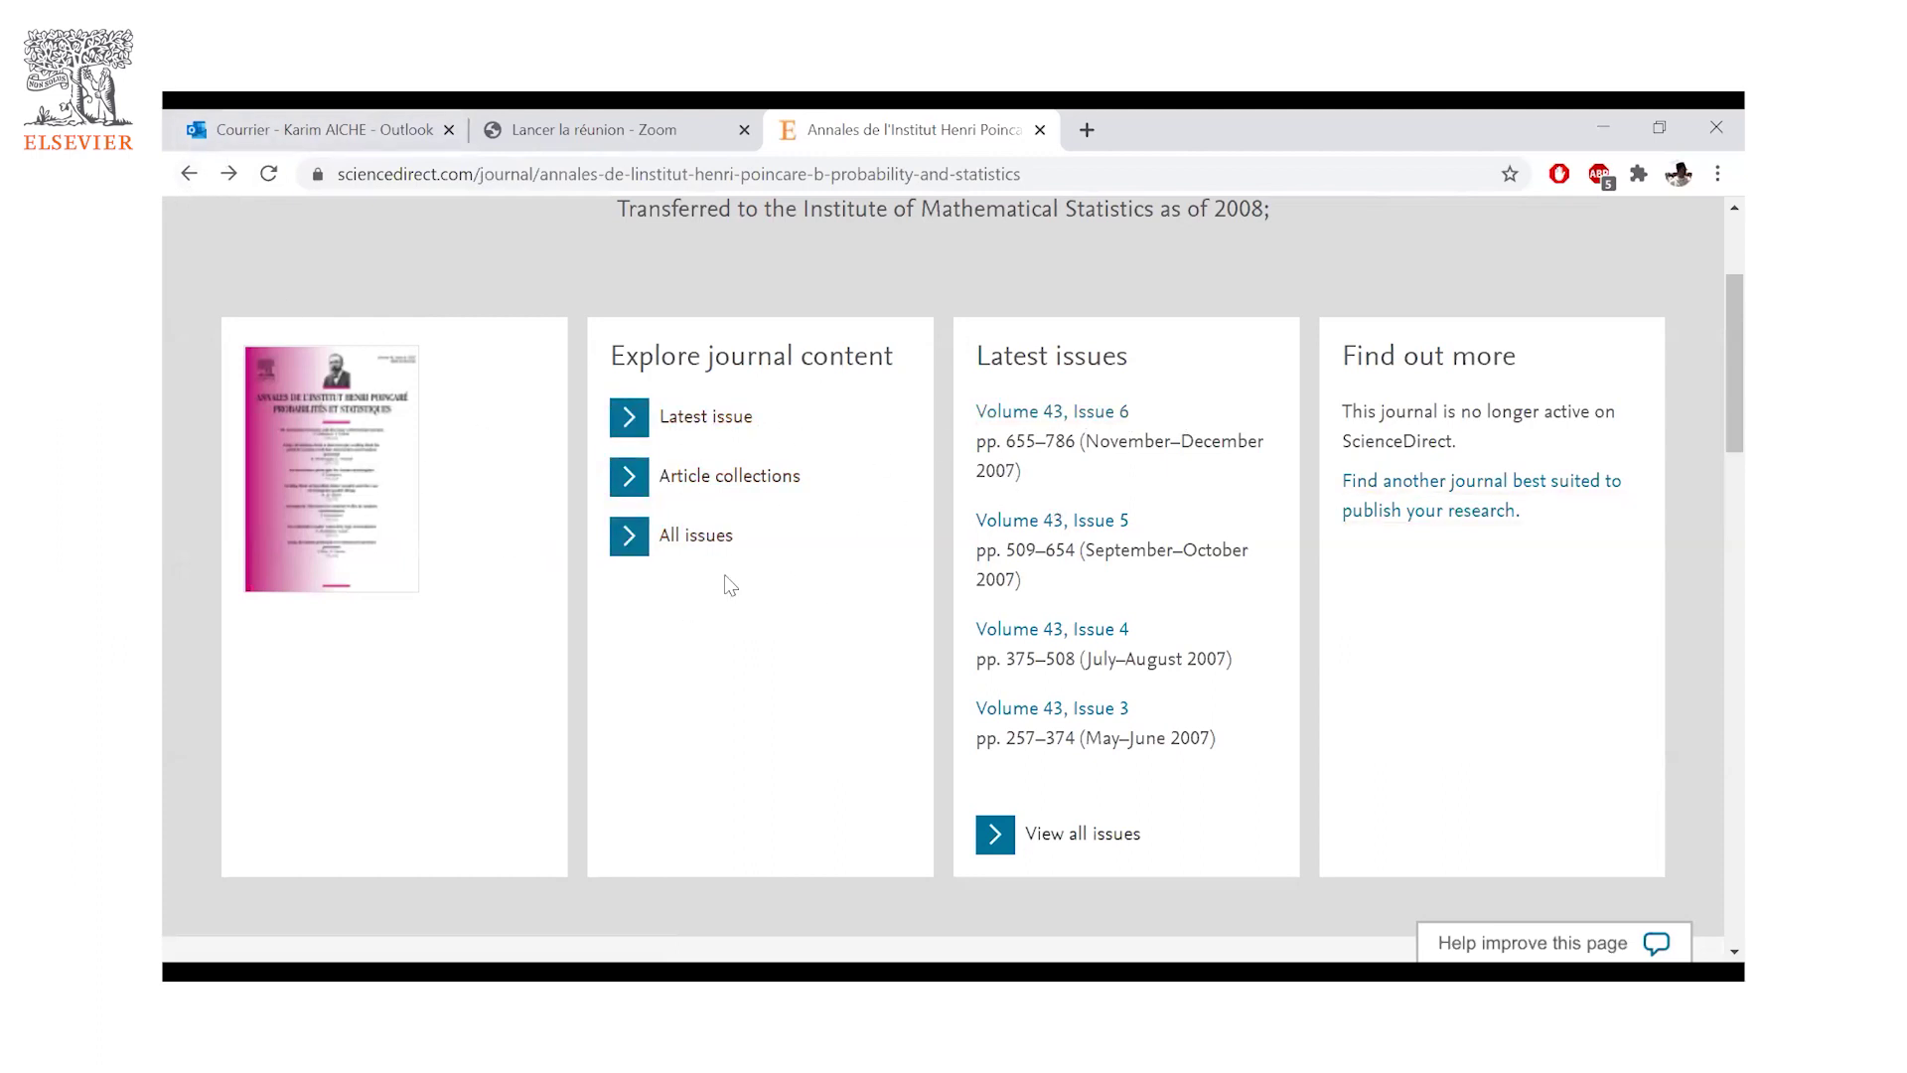
left_click(189, 174)
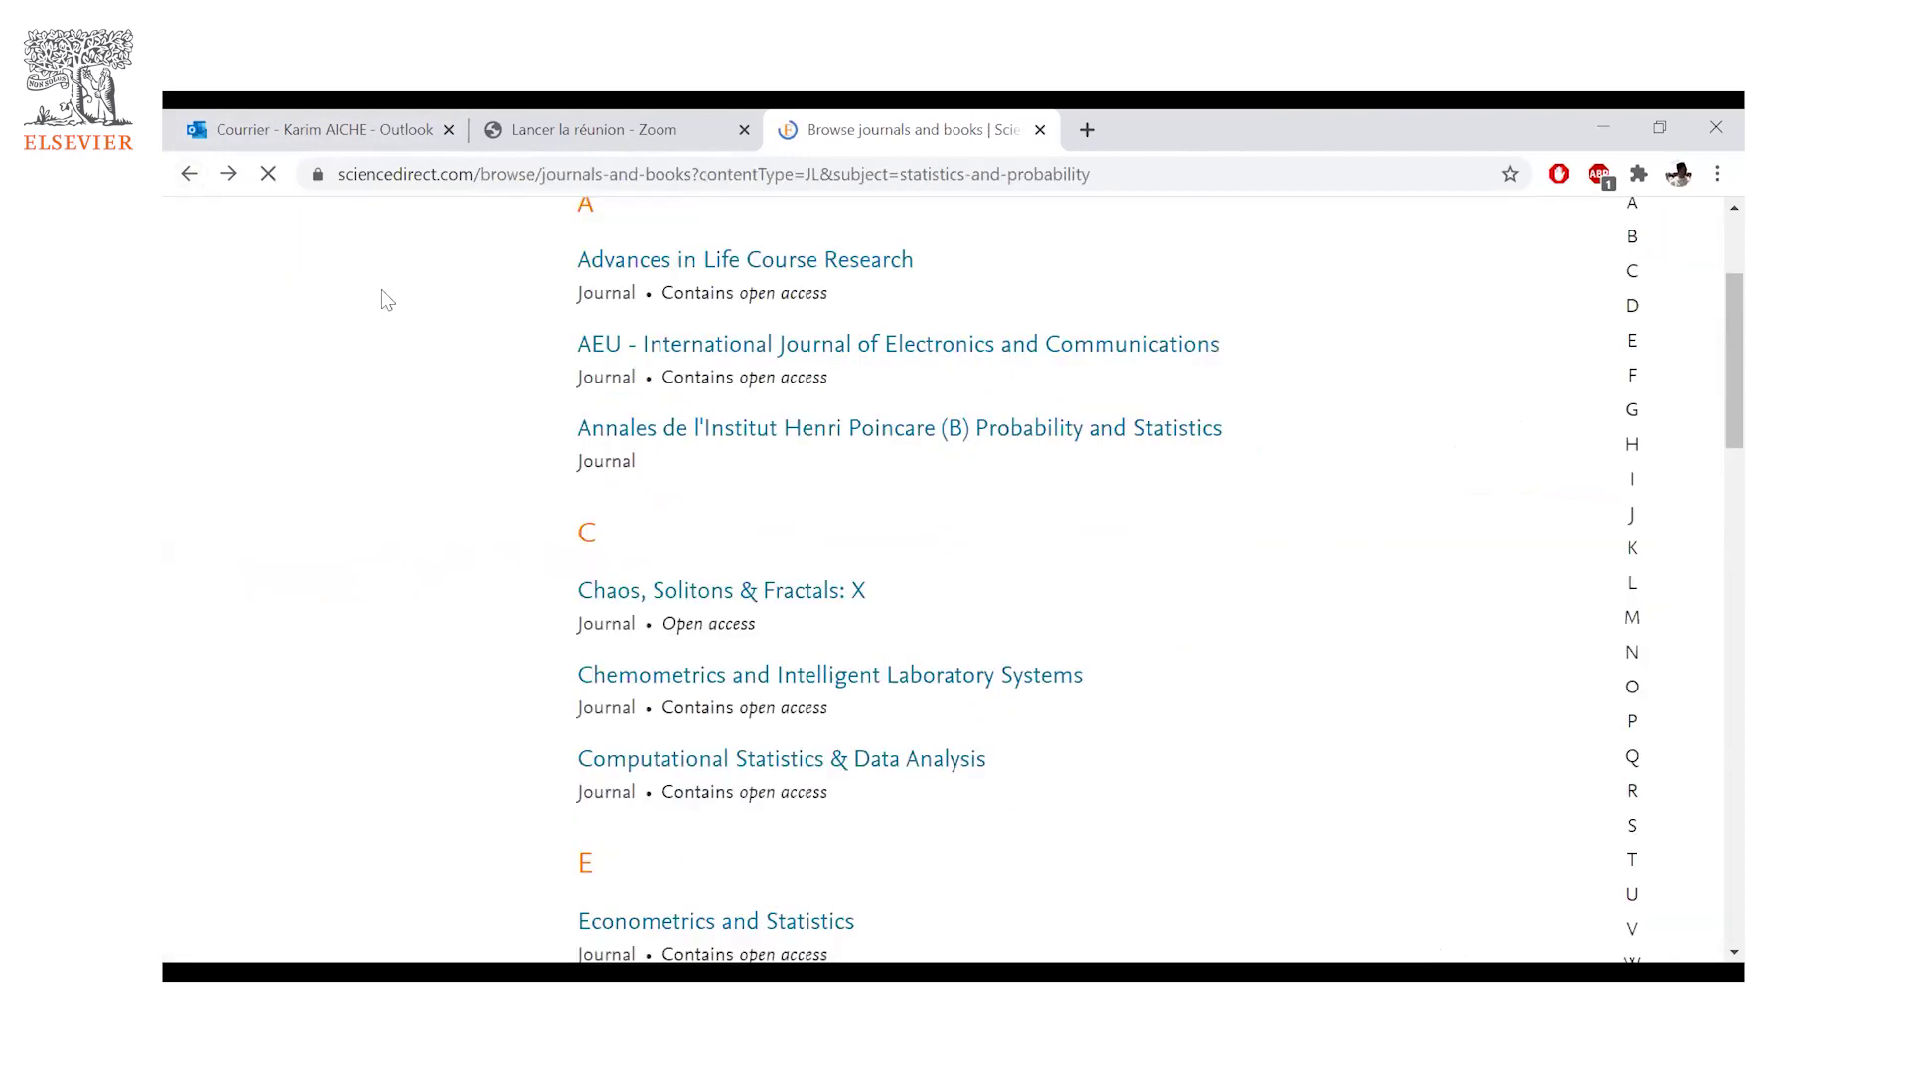
- Scroll the 24-journal list down to the J section showing Journal of Econometrics
scroll(405, 378, "up", 2)
scroll(403, 372, "down", 10)
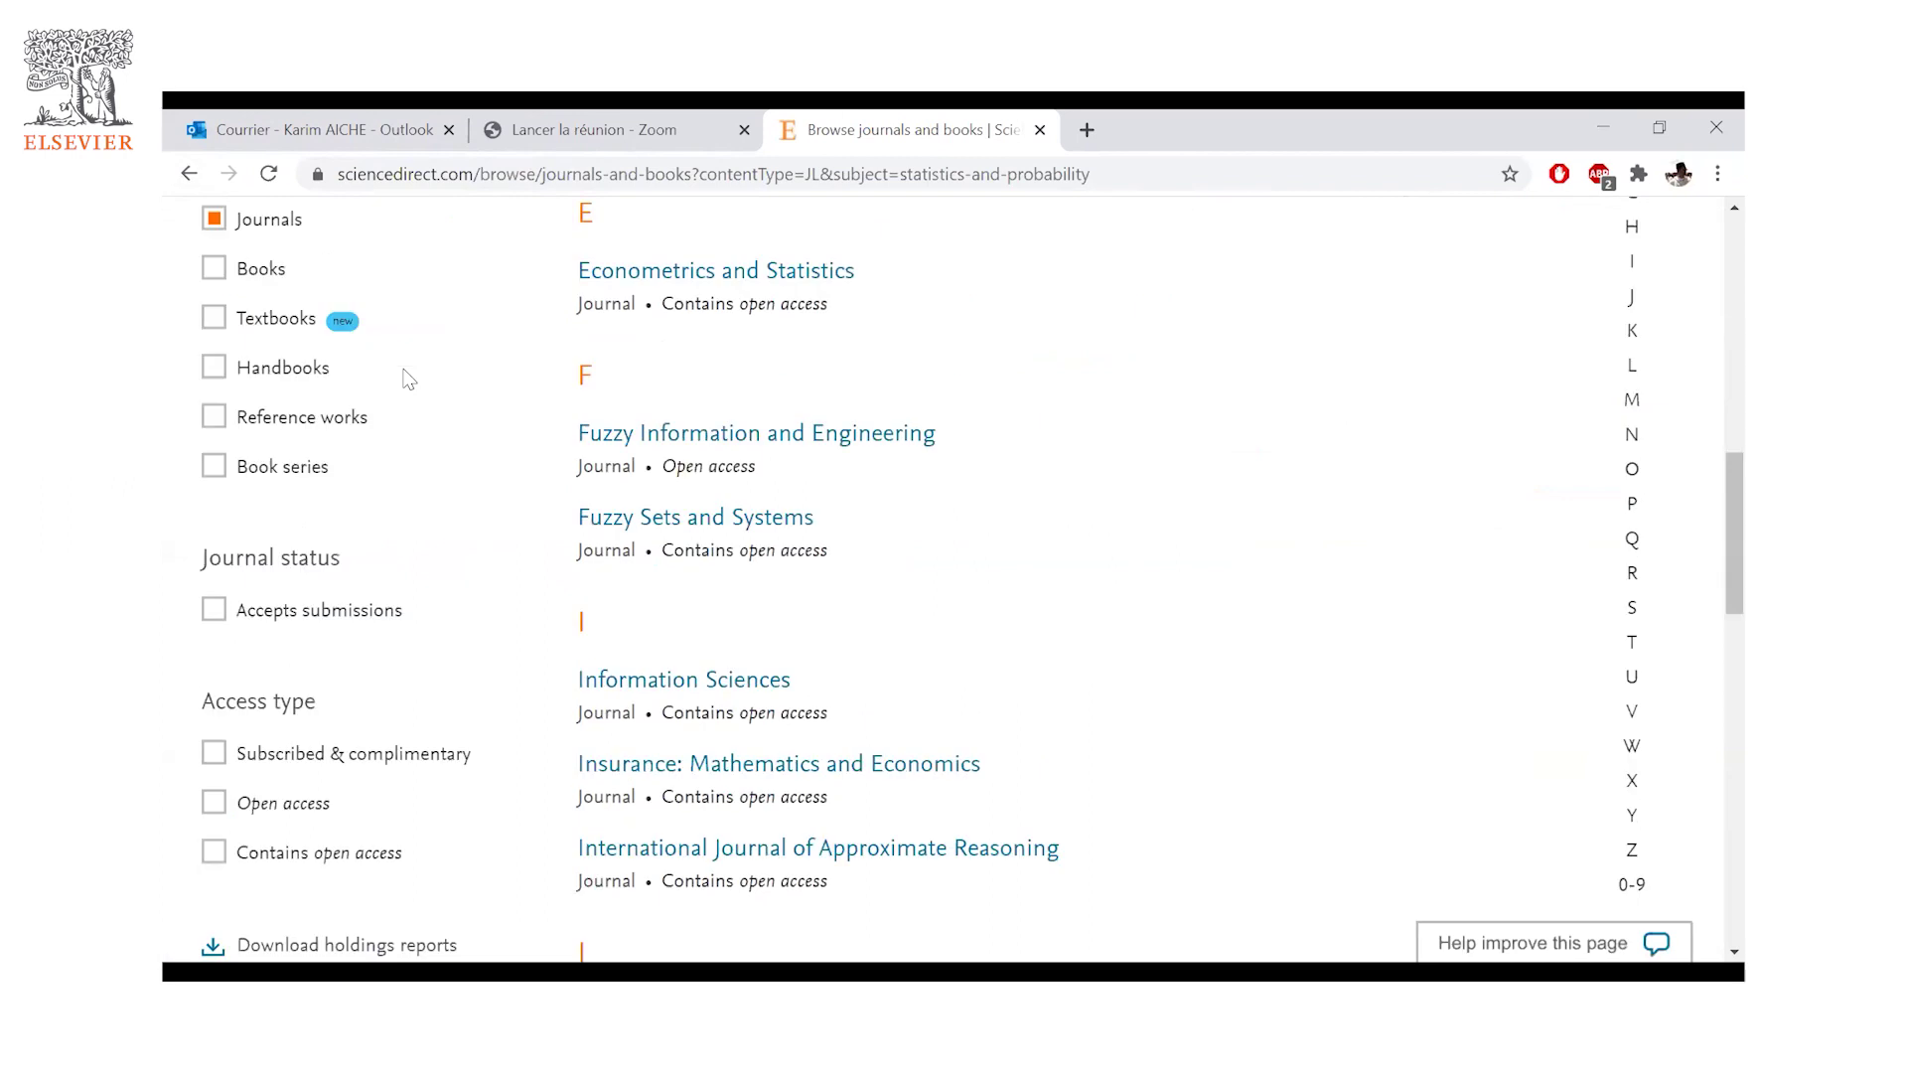
scroll(491, 452, "down", 6)
scroll(496, 452, "up", 3)
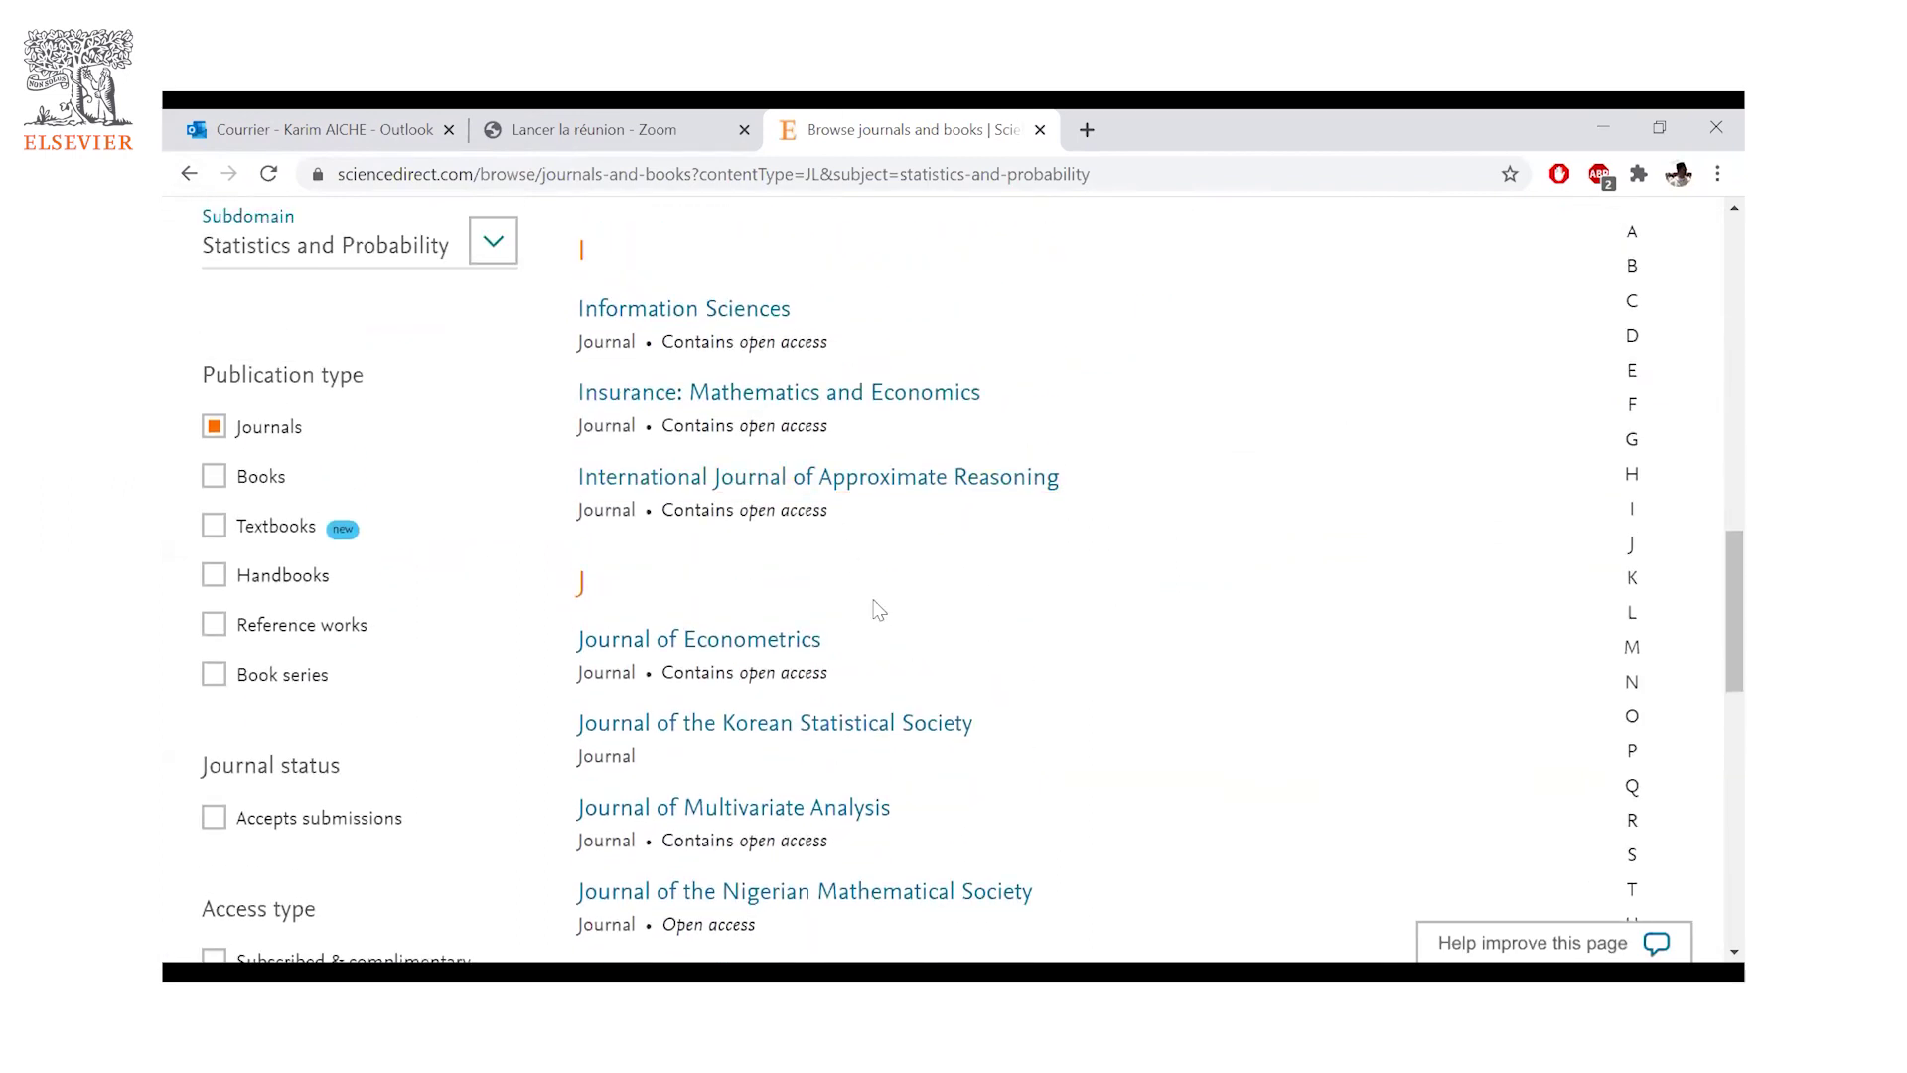
scroll(706, 563, "down", 3)
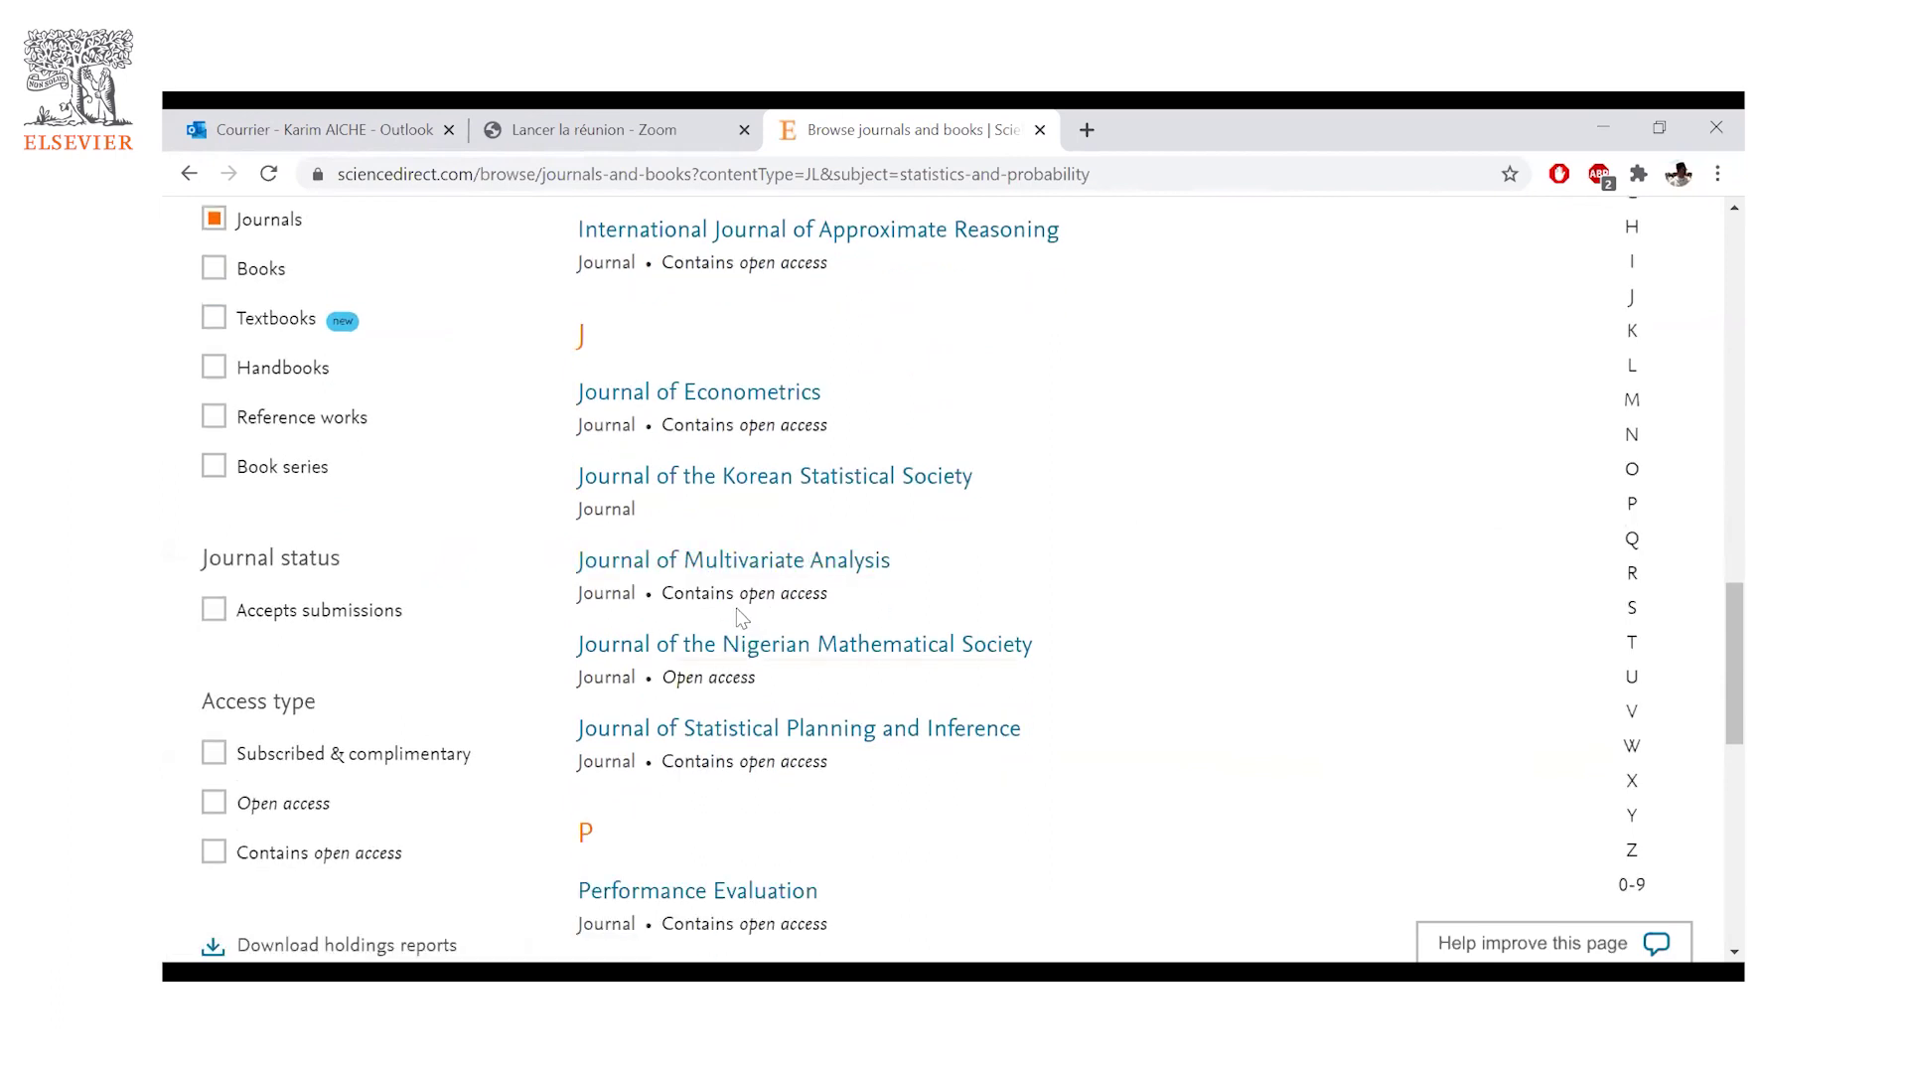
scroll(740, 608, "up", 1)
scroll(739, 608, "up", 1)
scroll(718, 481, "up", 5)
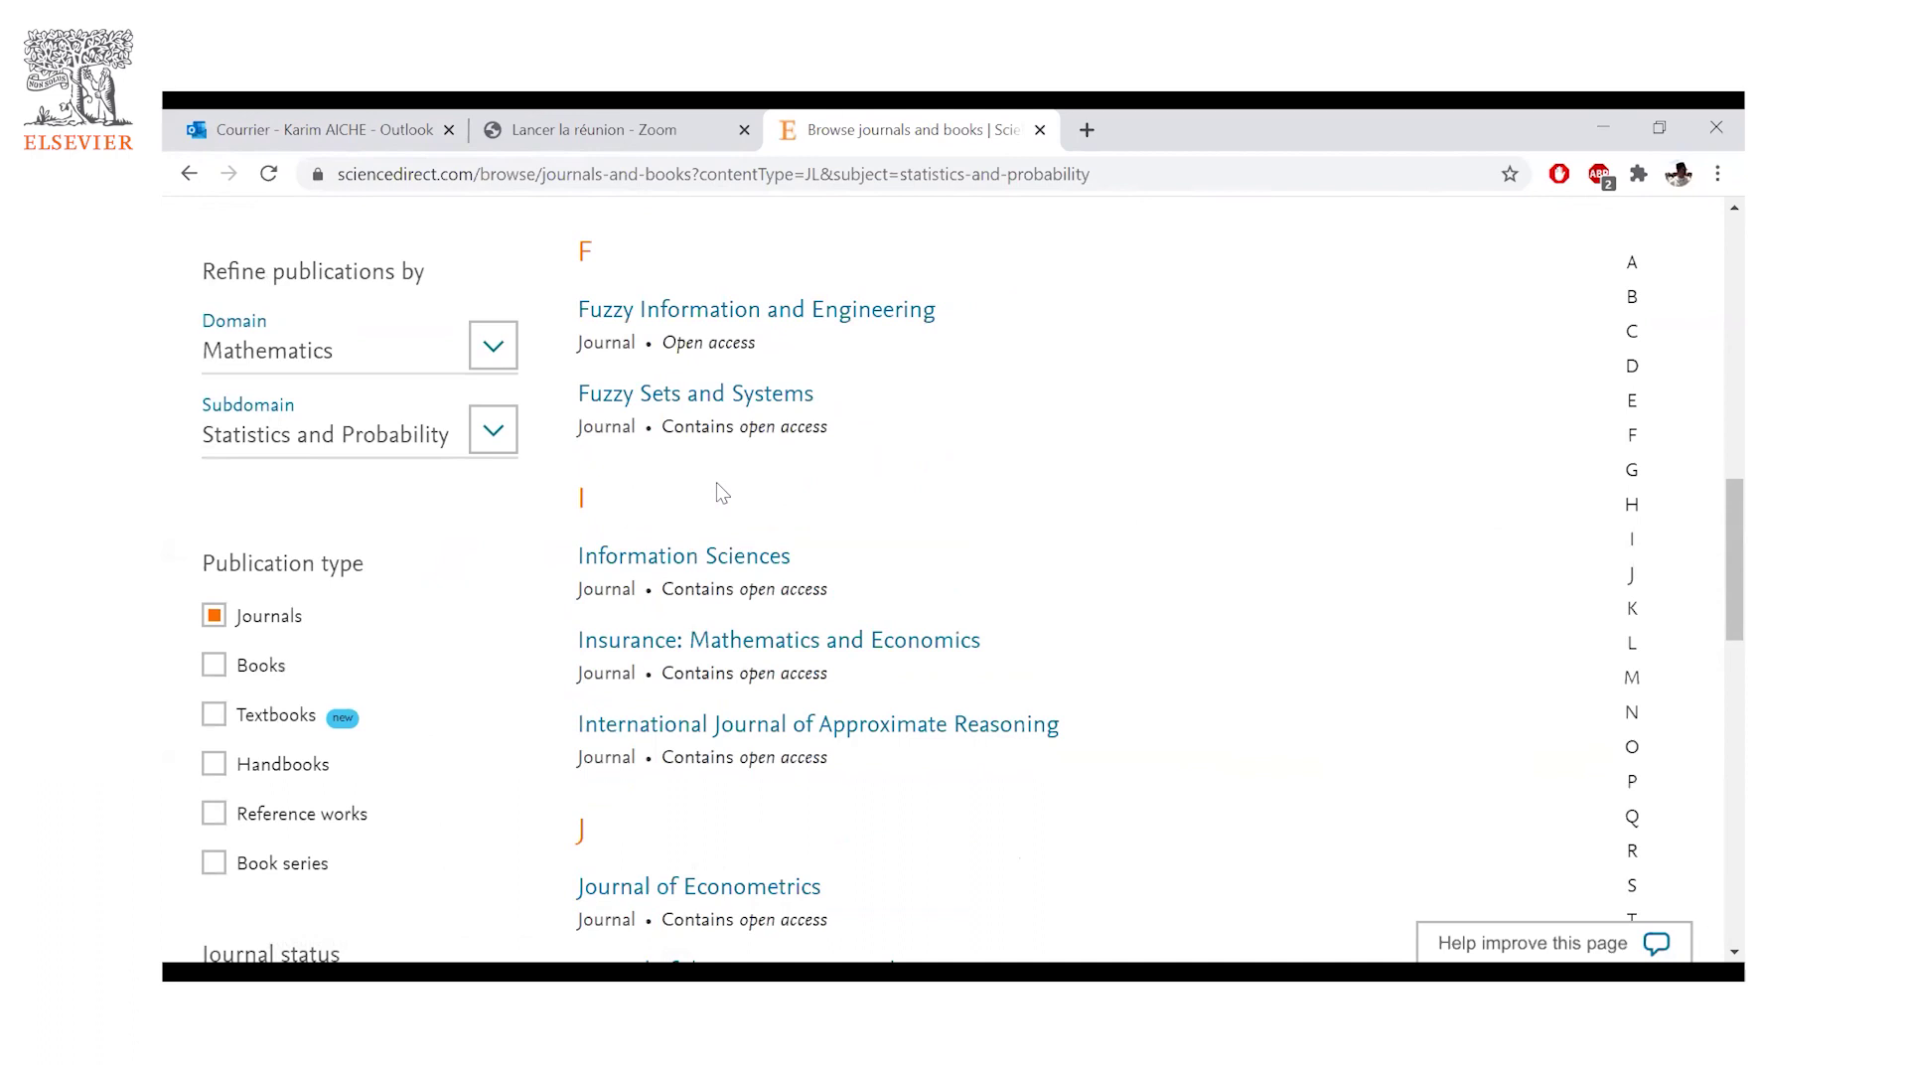
scroll(598, 498, "up", 8)
scroll(788, 625, "up", 5)
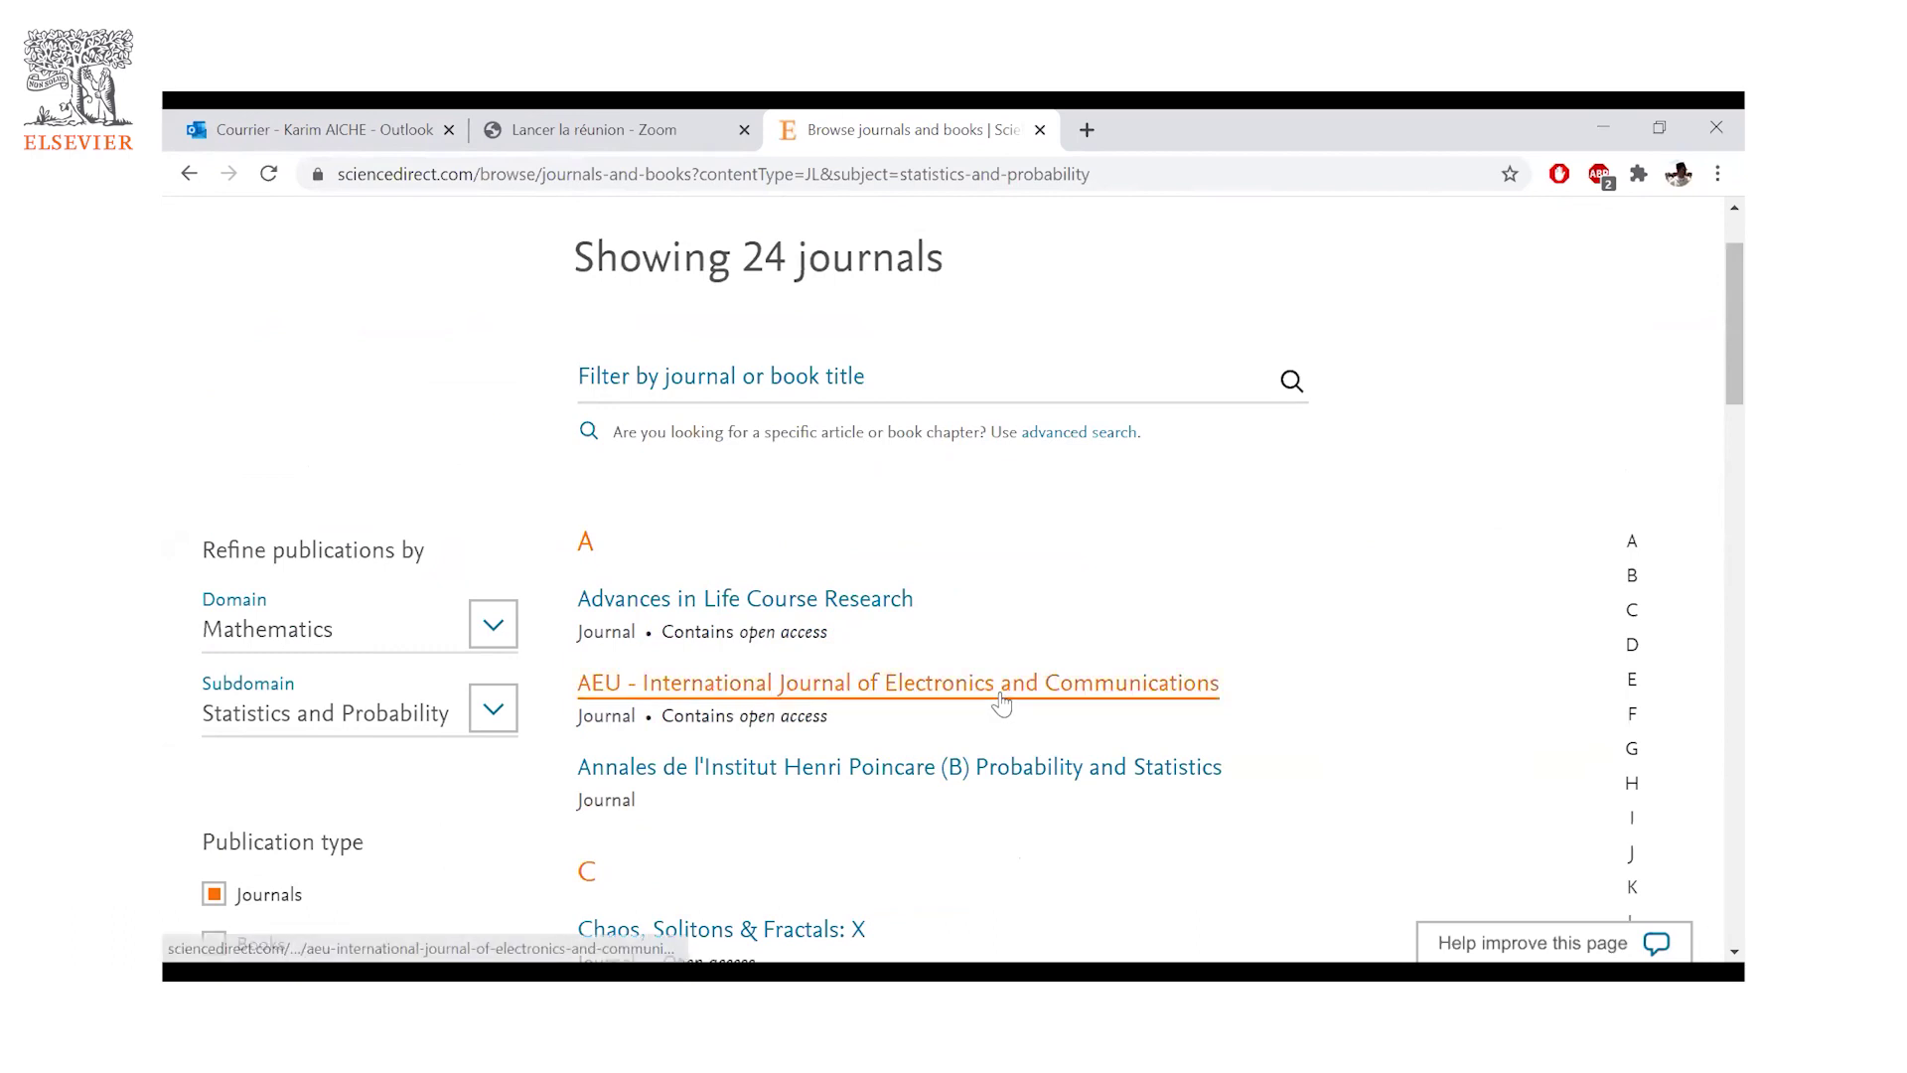
scroll(943, 691, "down", 1)
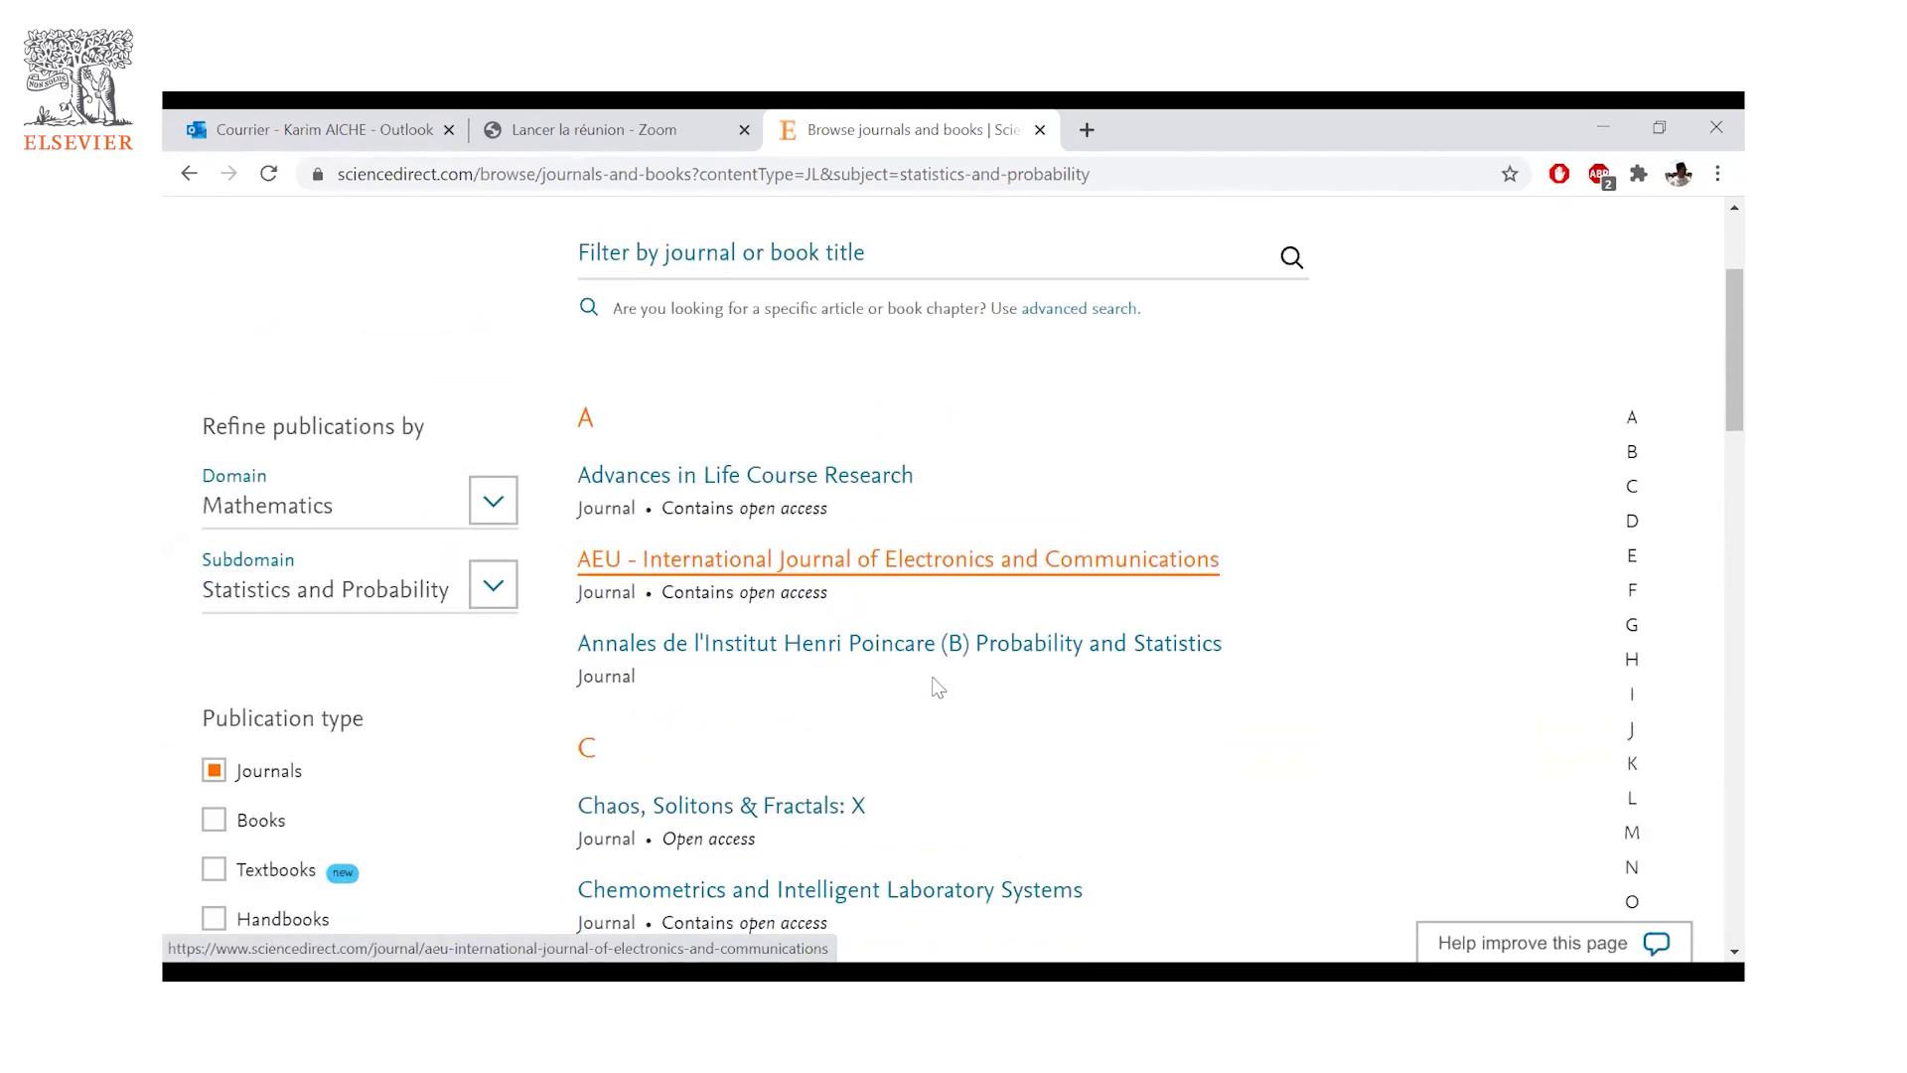
scroll(1002, 689, "down", 5)
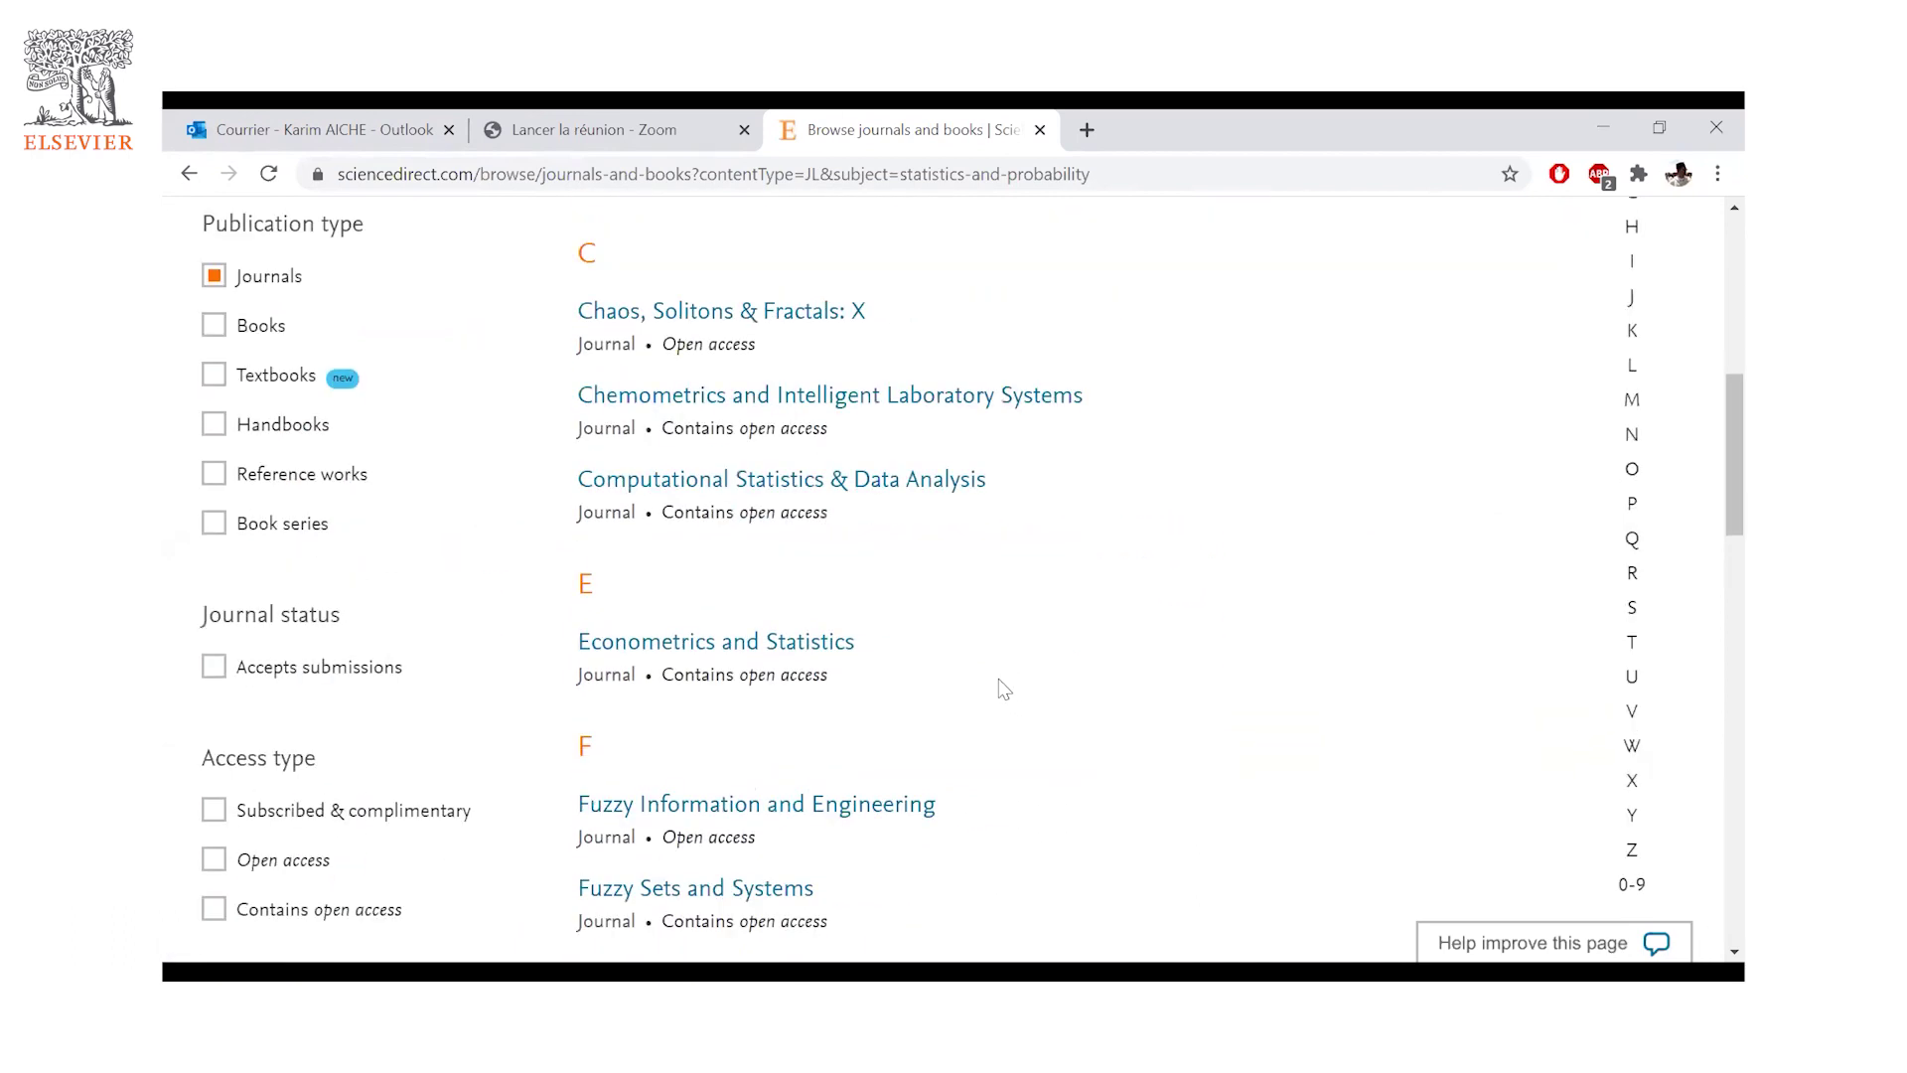
scroll(998, 678, "down", 7)
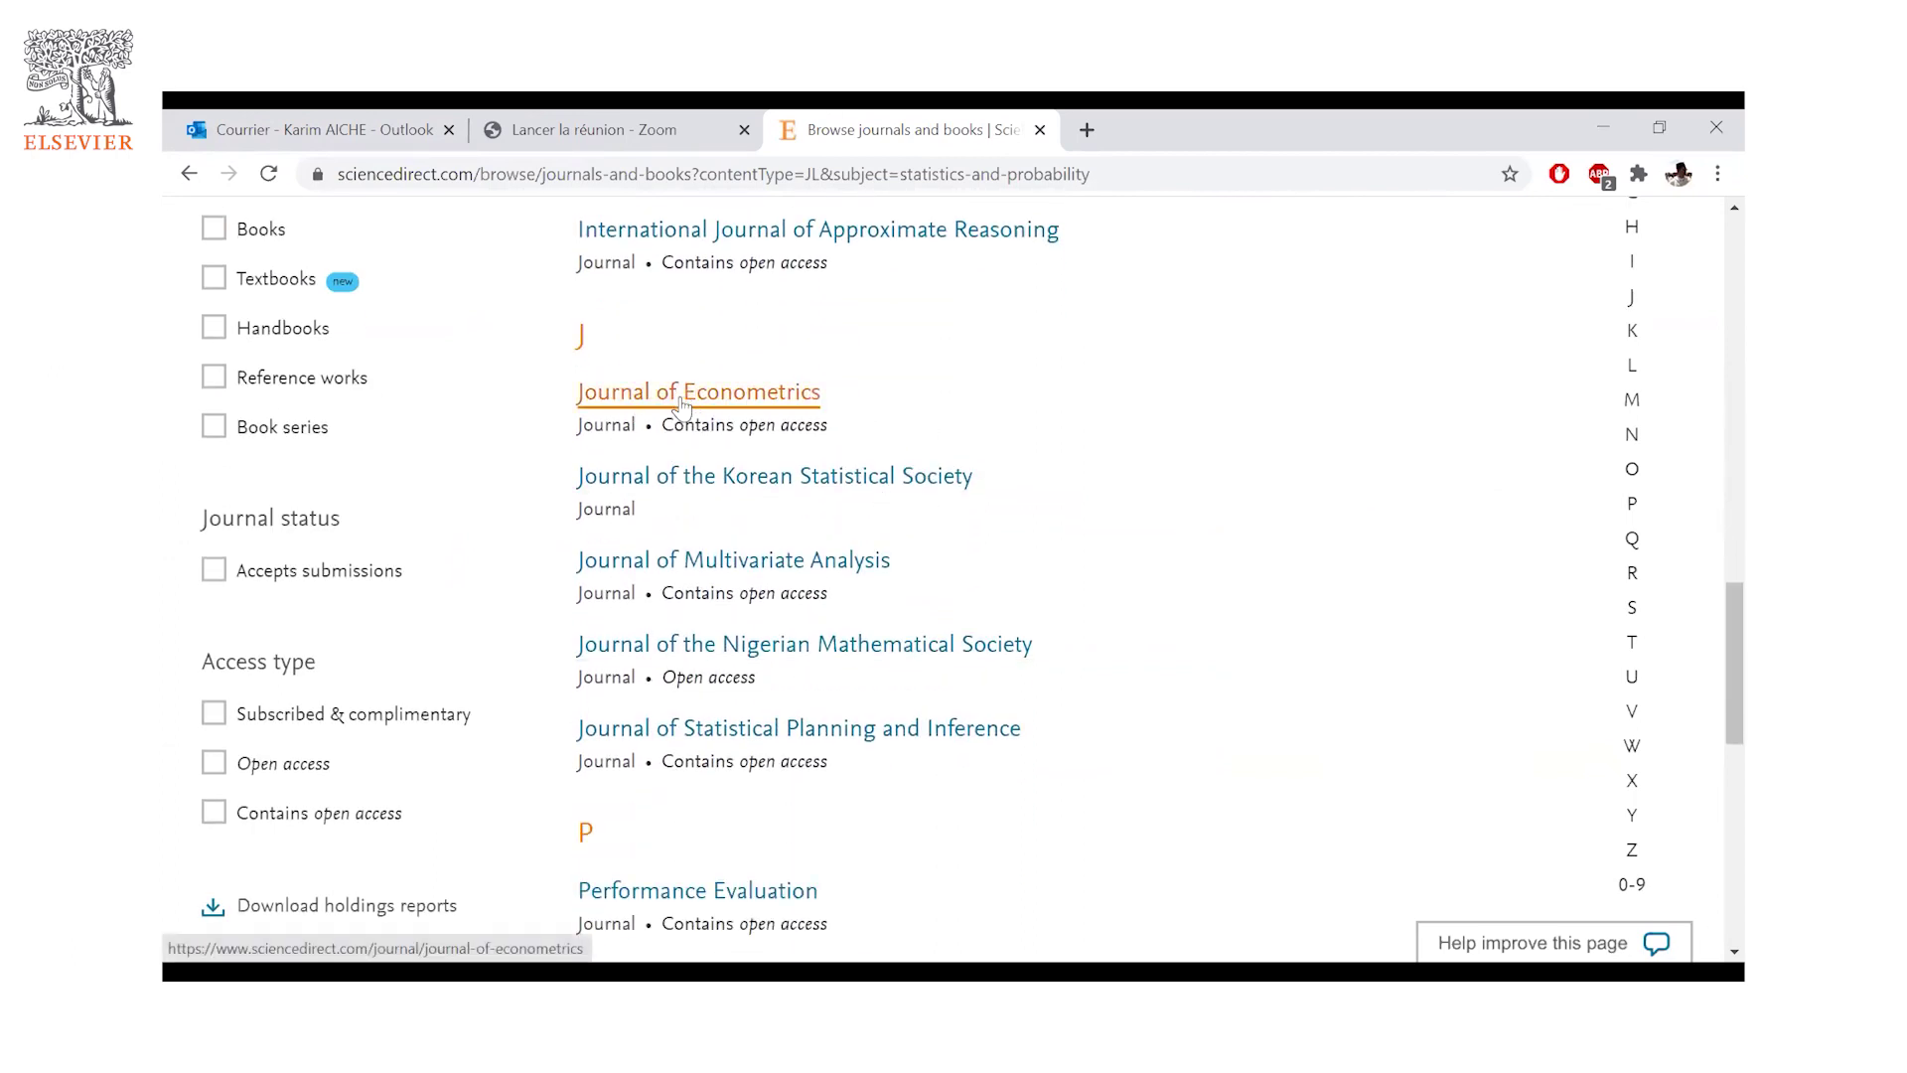
- Open the Journal of Econometrics home page and scroll to its CiteScore 3.7 and latest issues
left_click(776, 415)
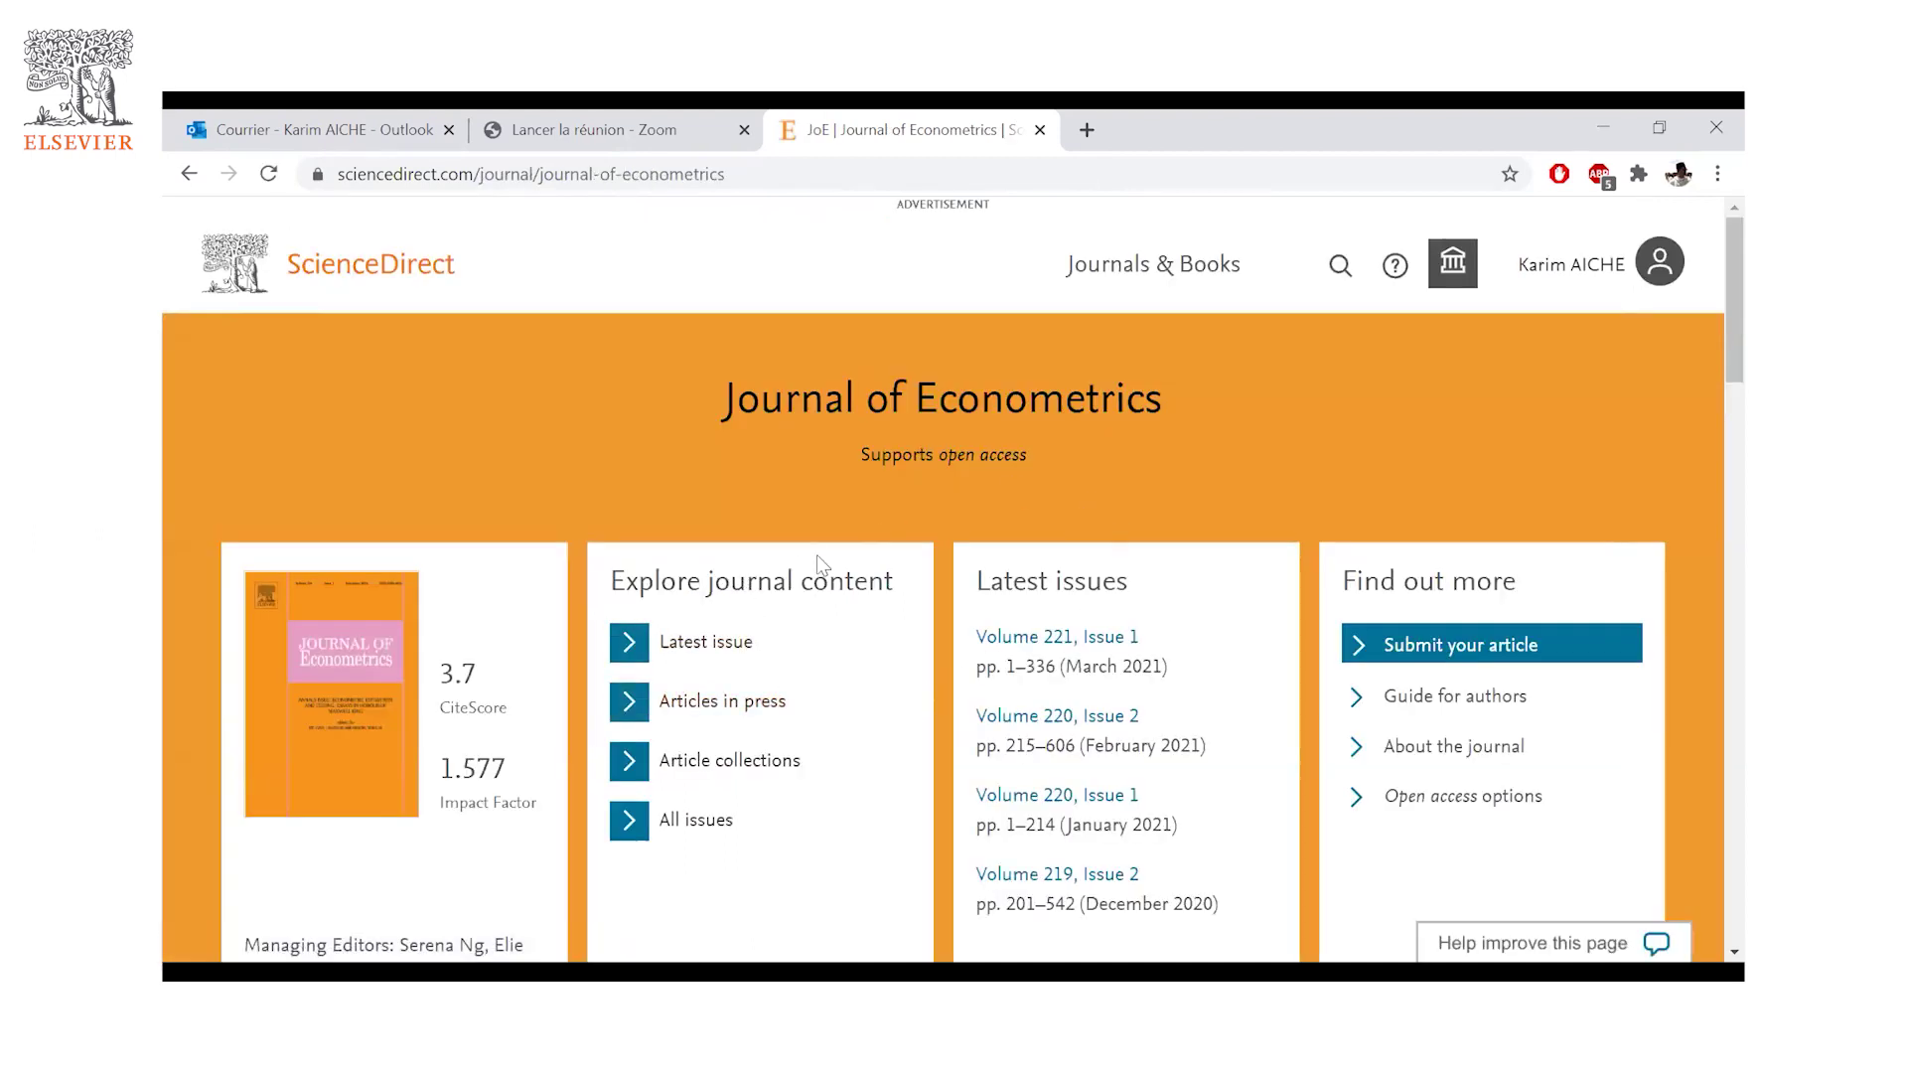
scroll(790, 537, "down", 2)
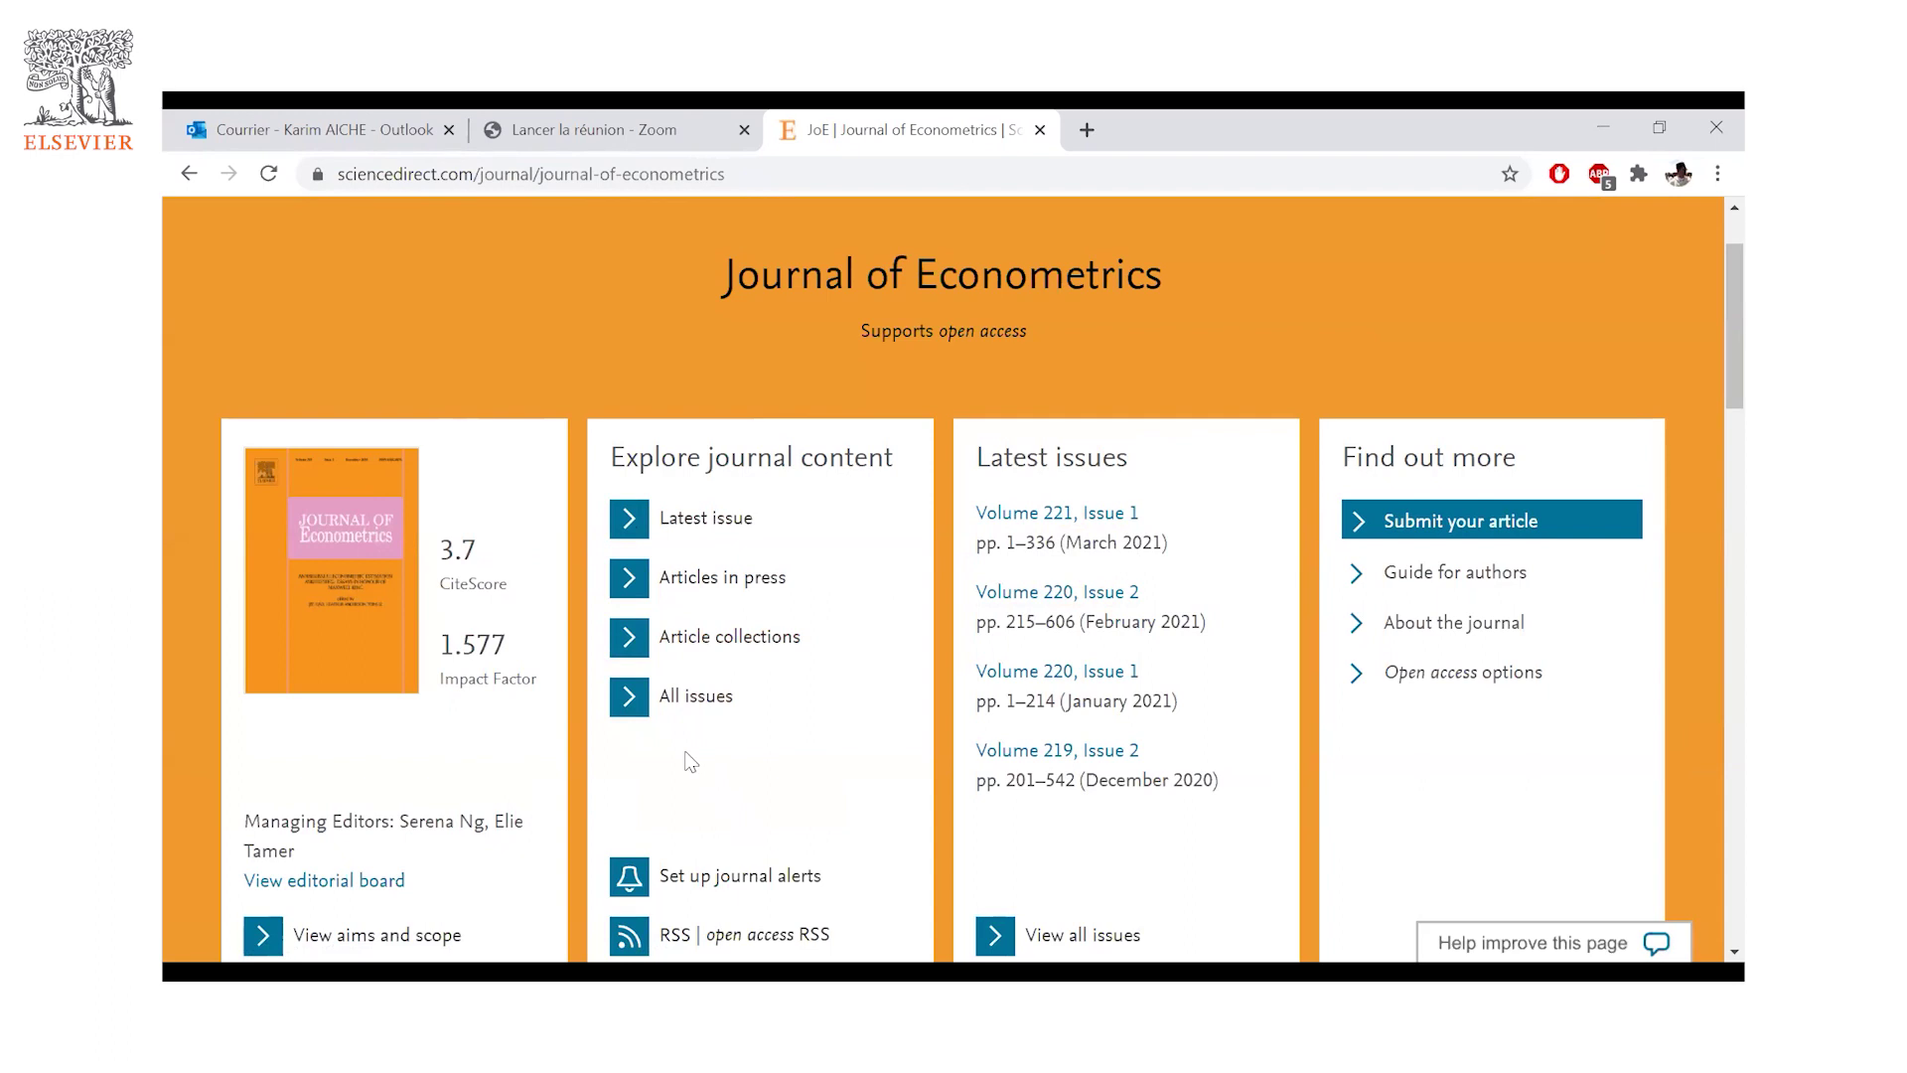
- Open Volume 221, Issue 1 and browse its research articles, pages 1–24 through 138–159
left_click(1084, 519)
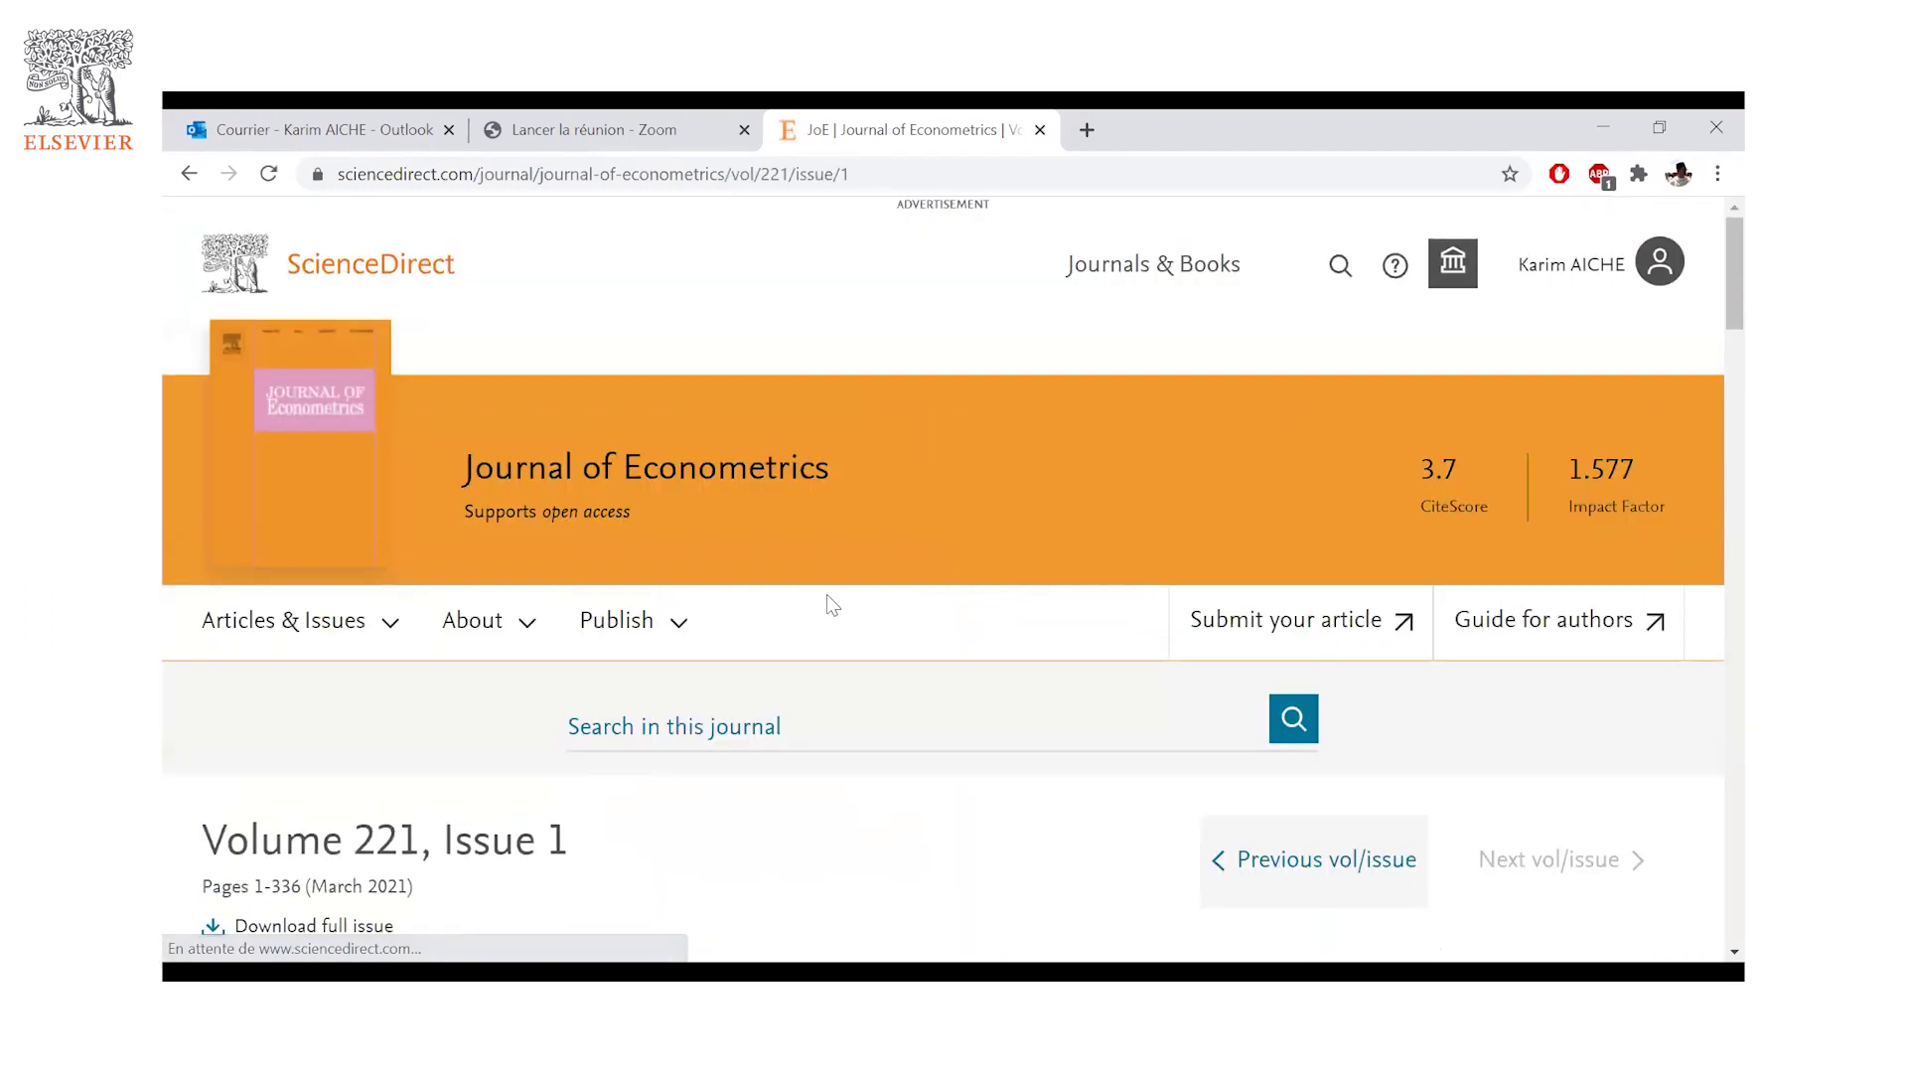
scroll(330, 564, "down", 3)
left_click(331, 555)
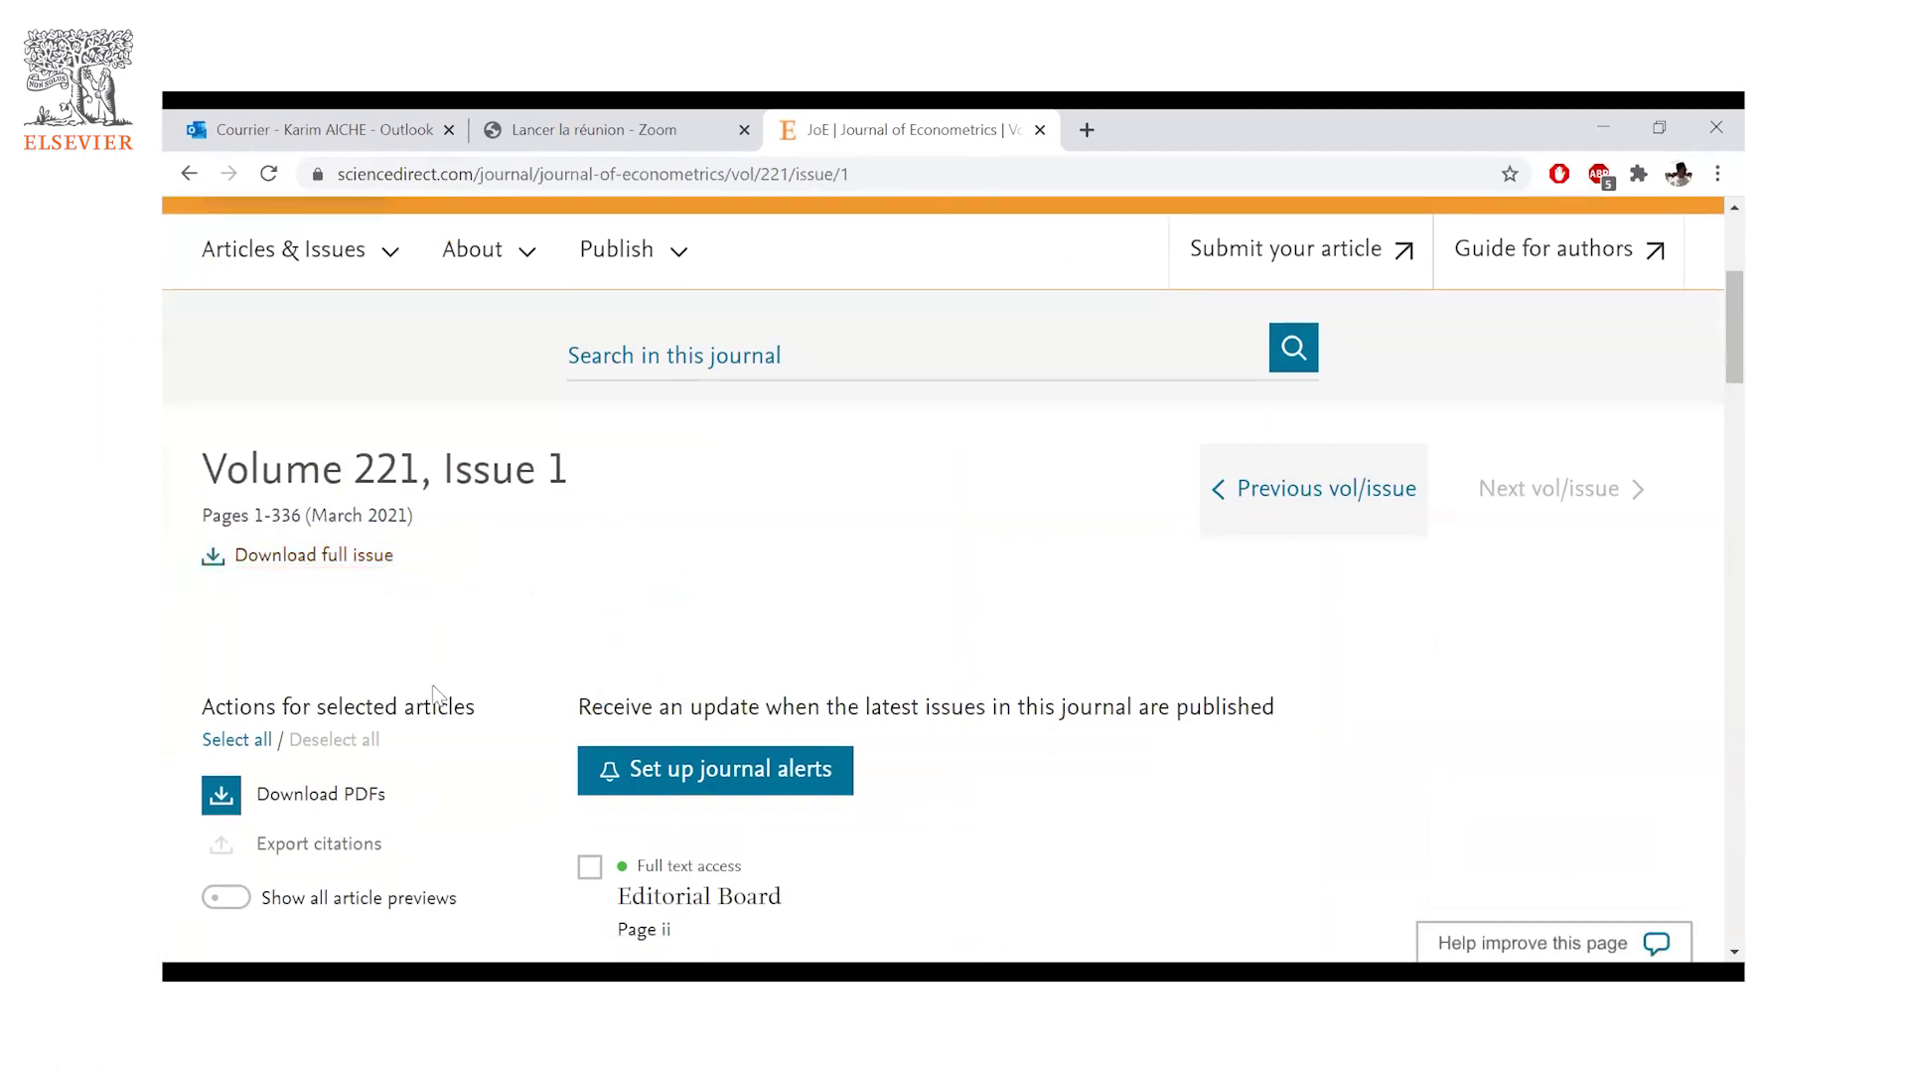
scroll(894, 695, "down", 2)
scroll(745, 609, "down", 3)
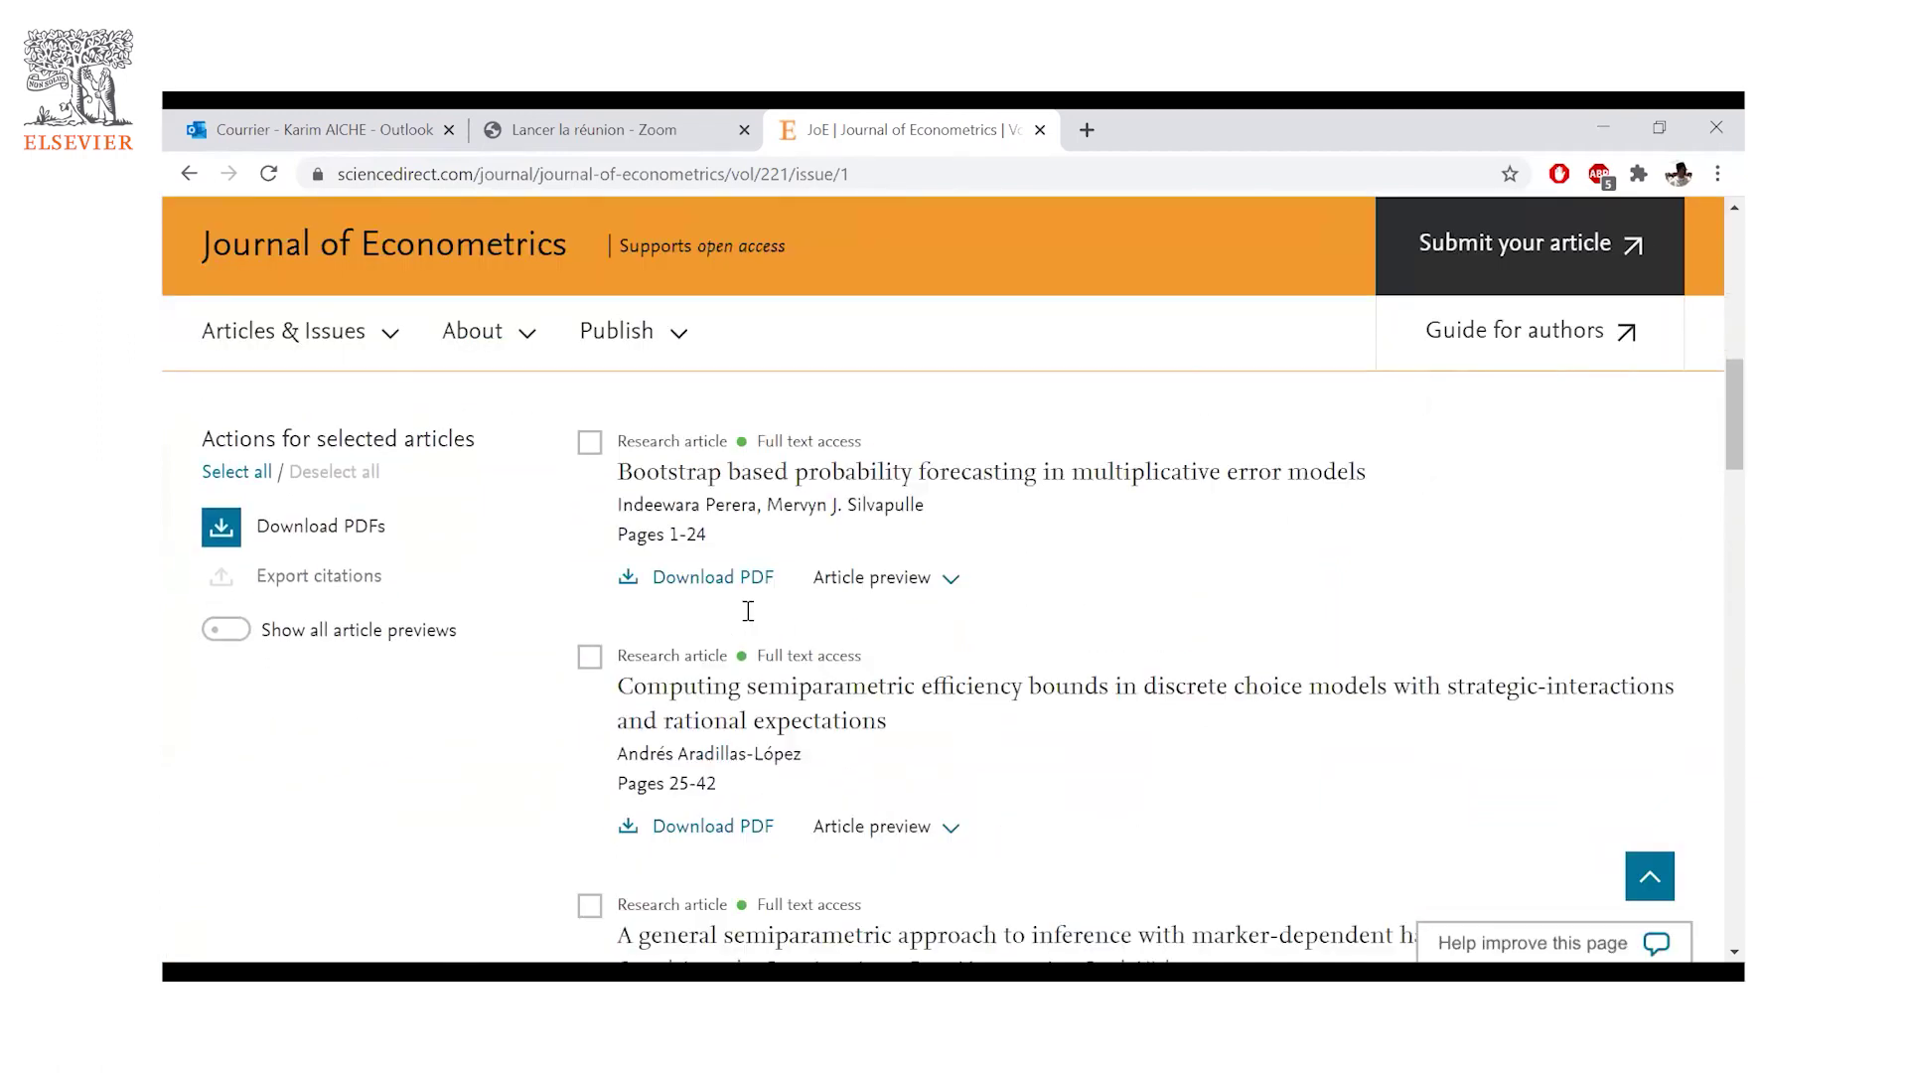
scroll(794, 646, "up", 1)
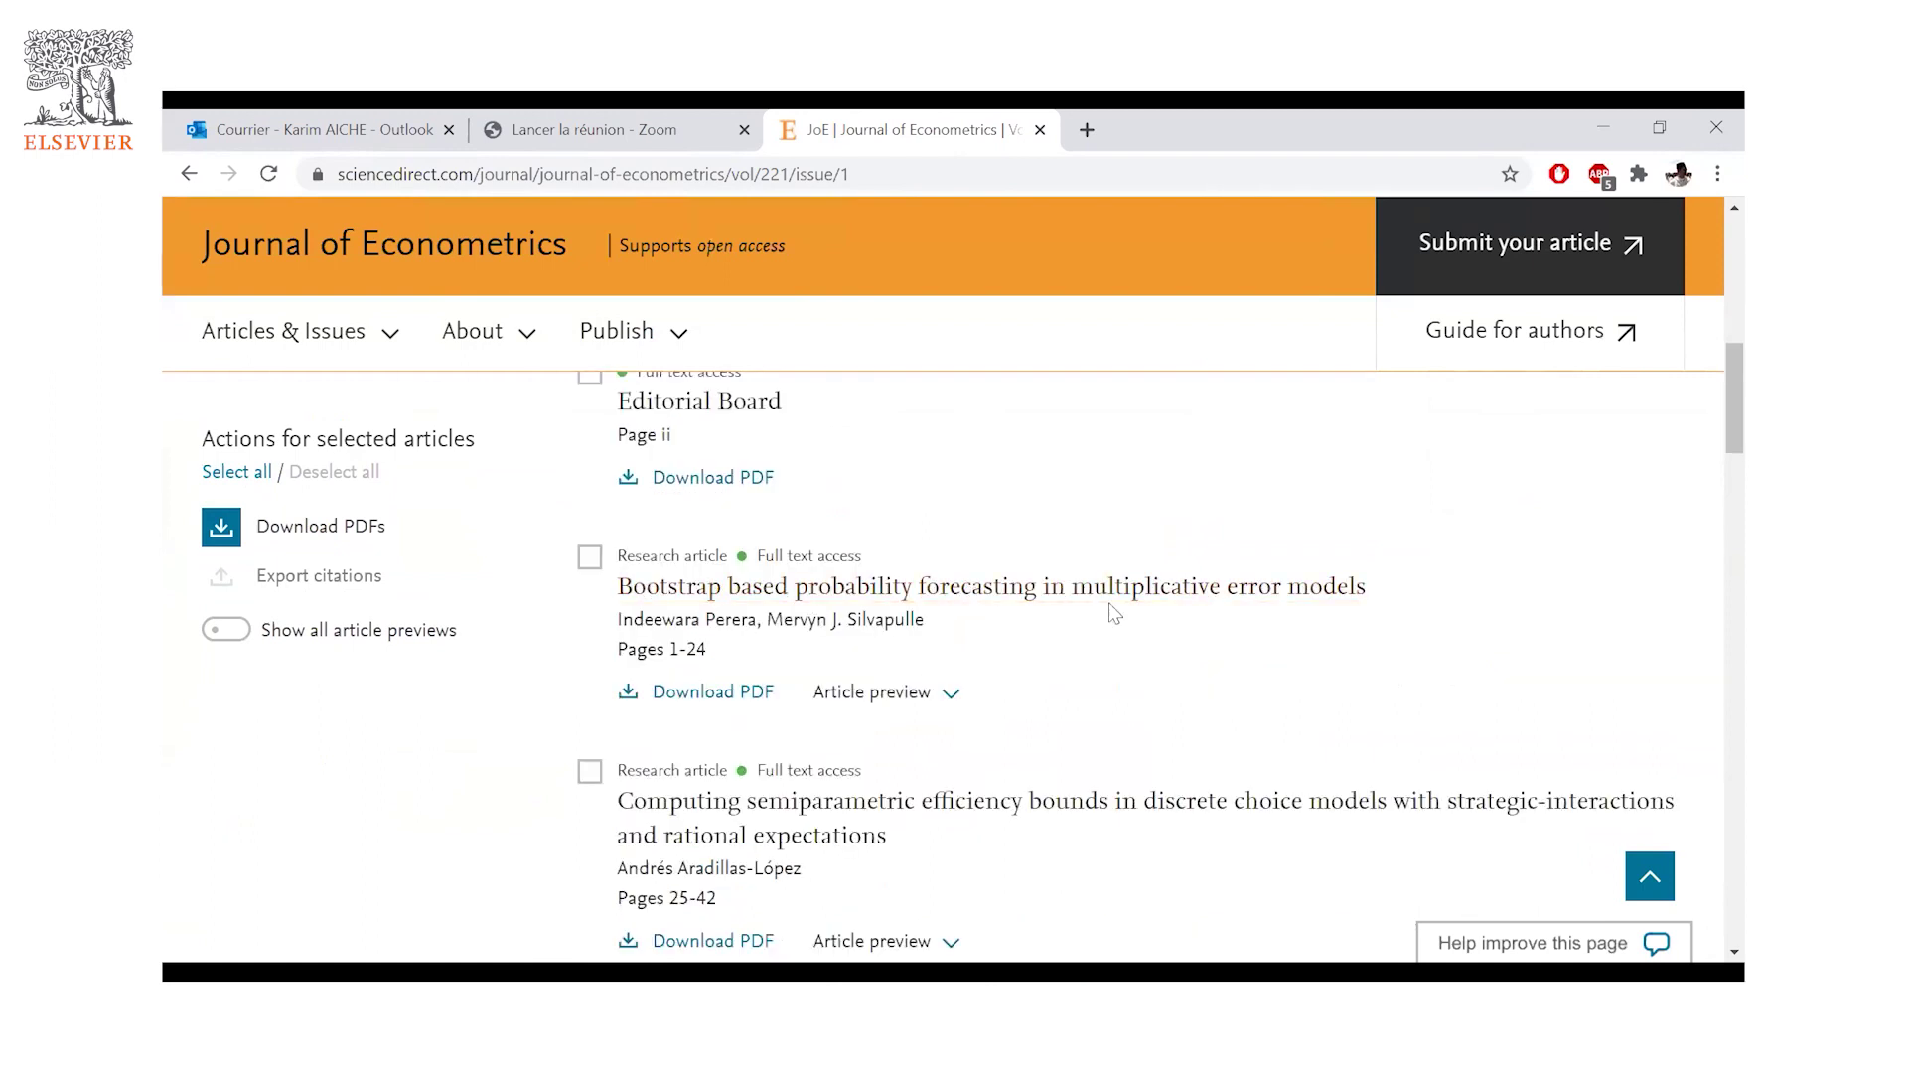
left_click(703, 692)
scroll(727, 681, "down", 2)
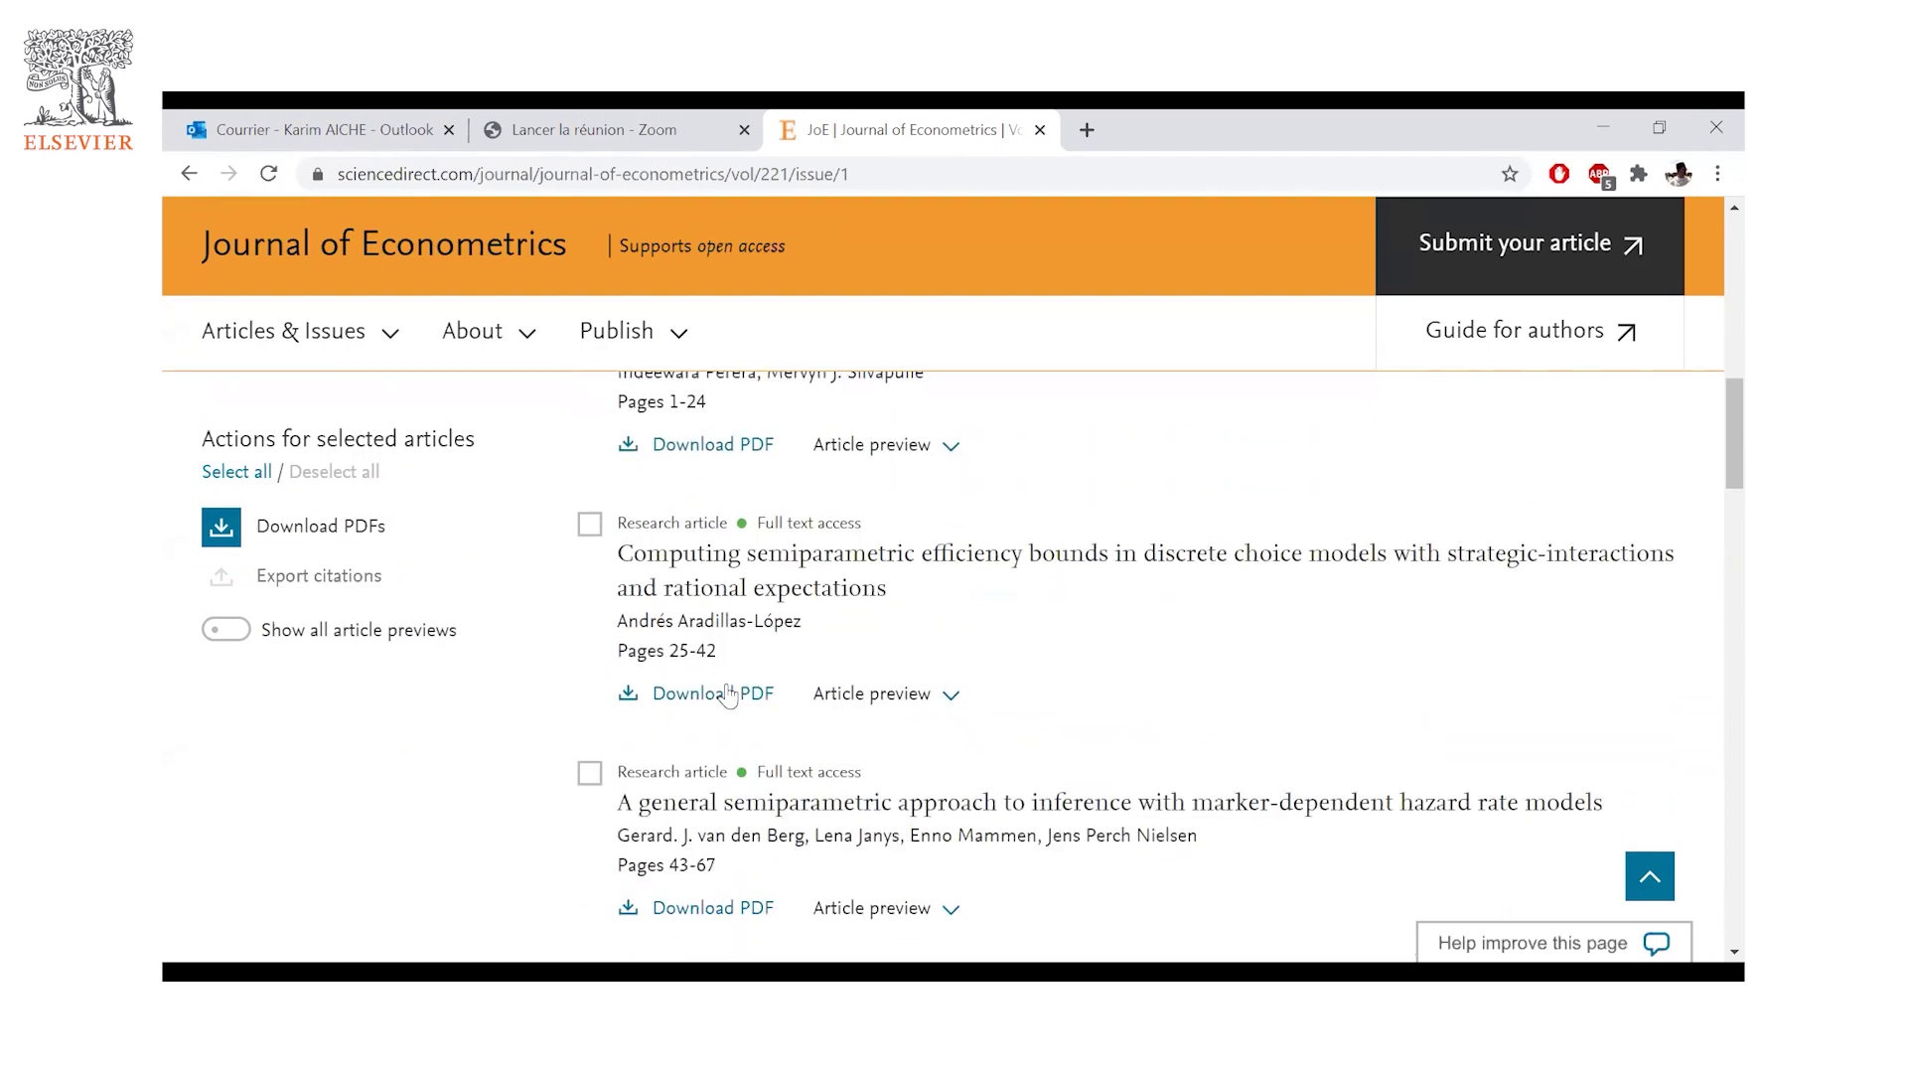
scroll(735, 685, "down", 2)
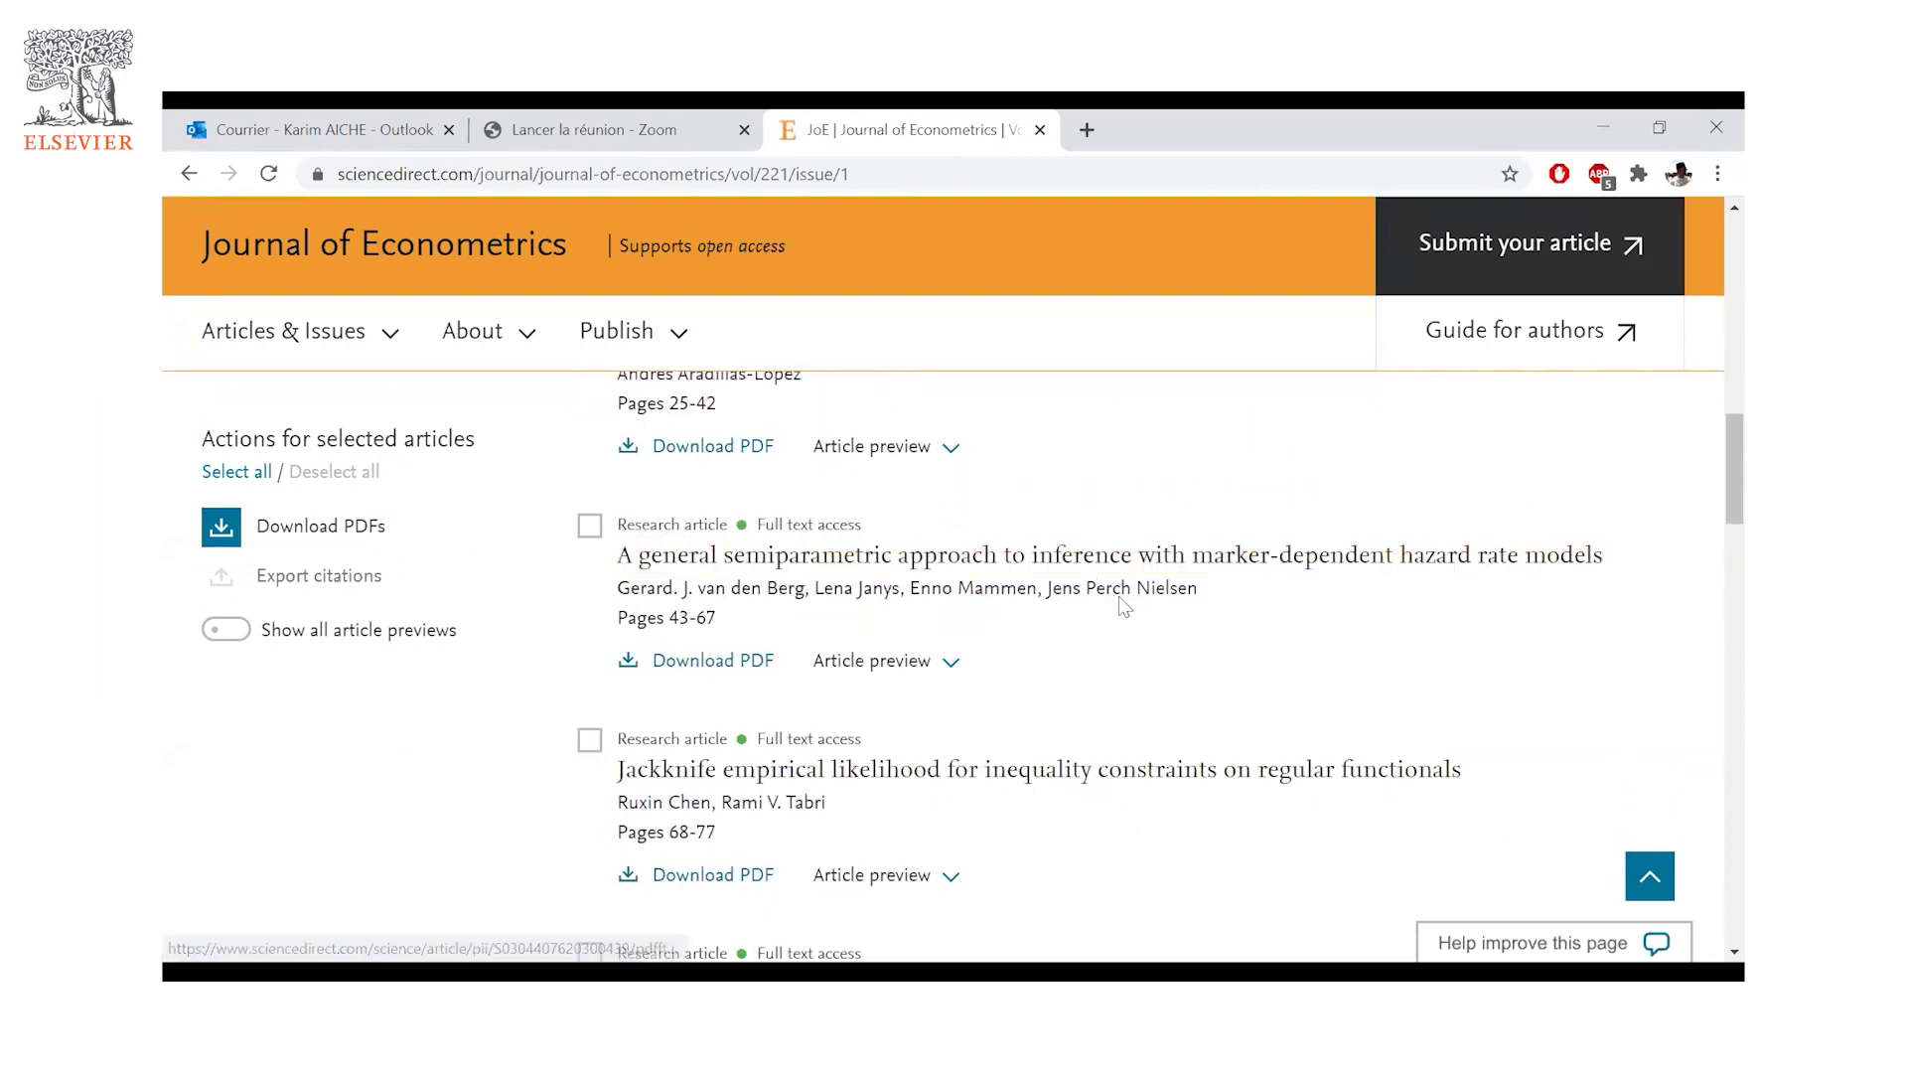
scroll(645, 665, "down", 1)
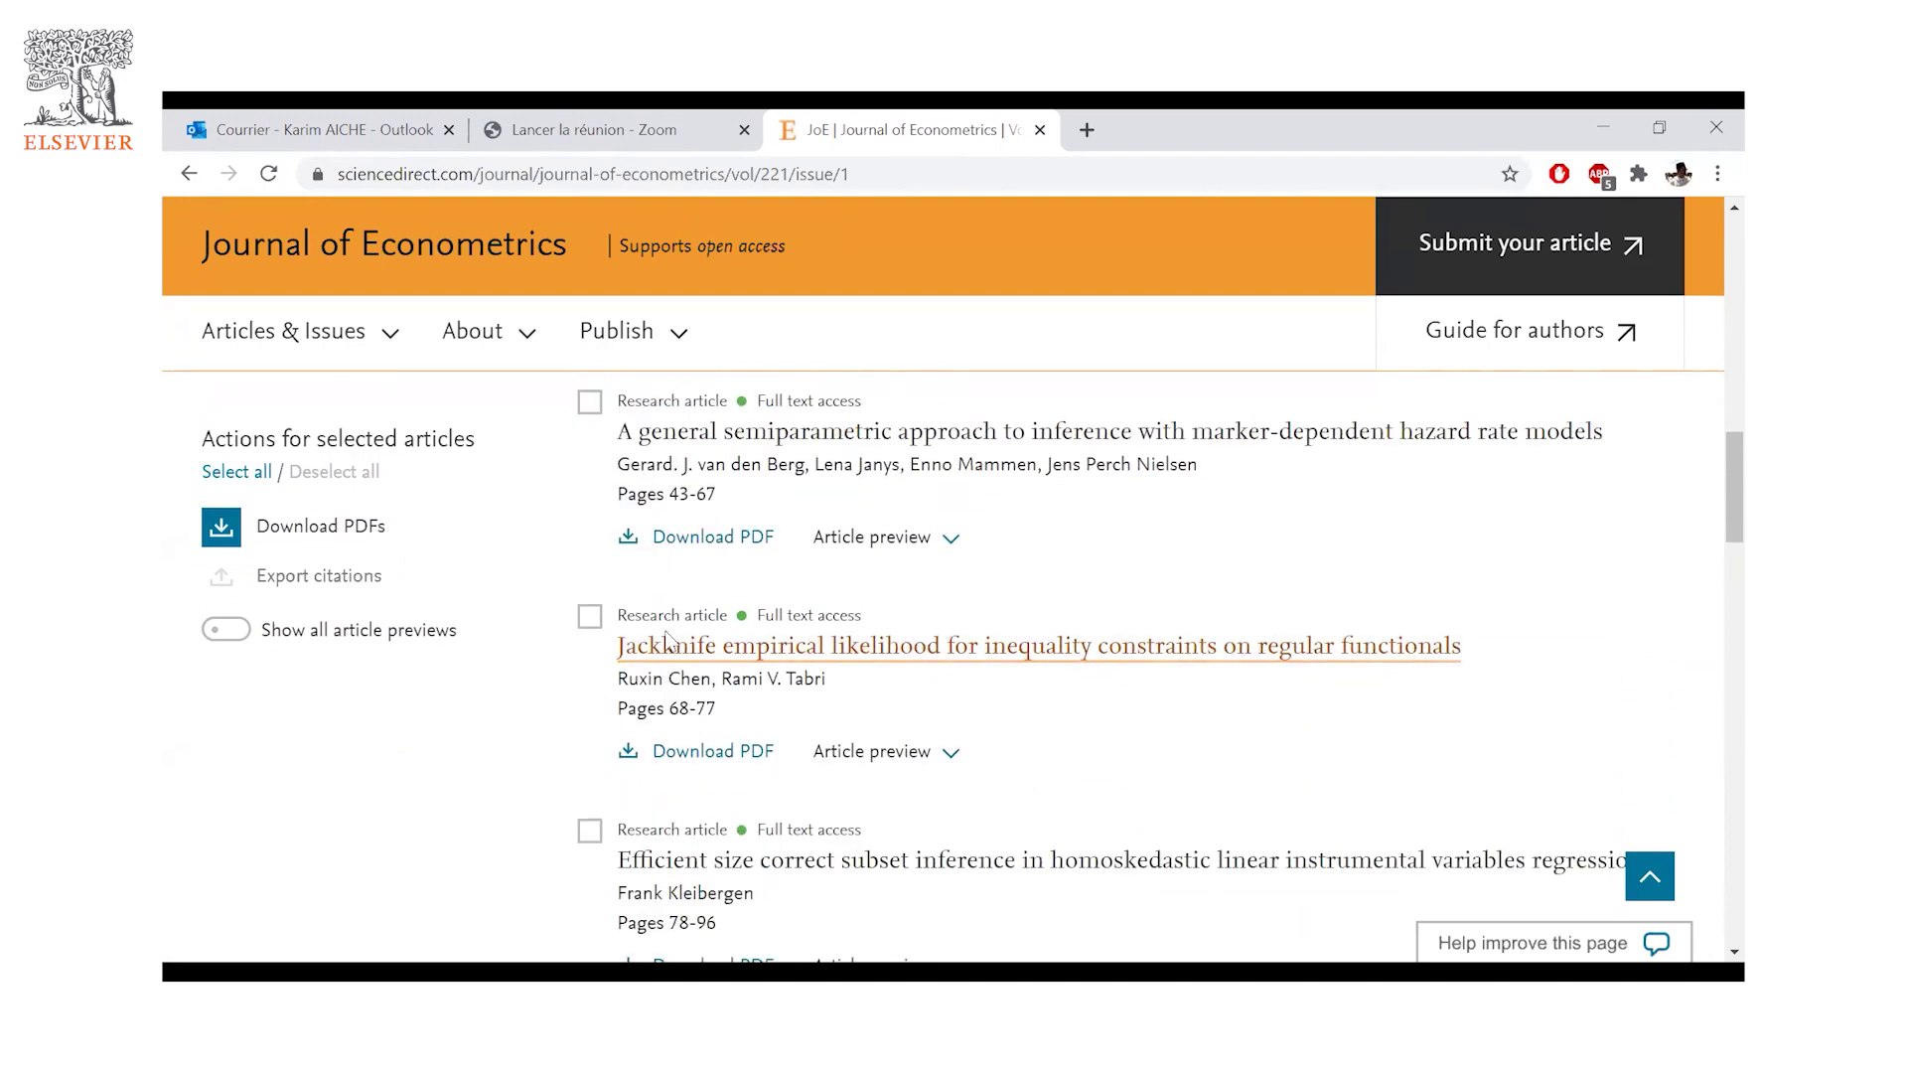
scroll(659, 646, "down", 6)
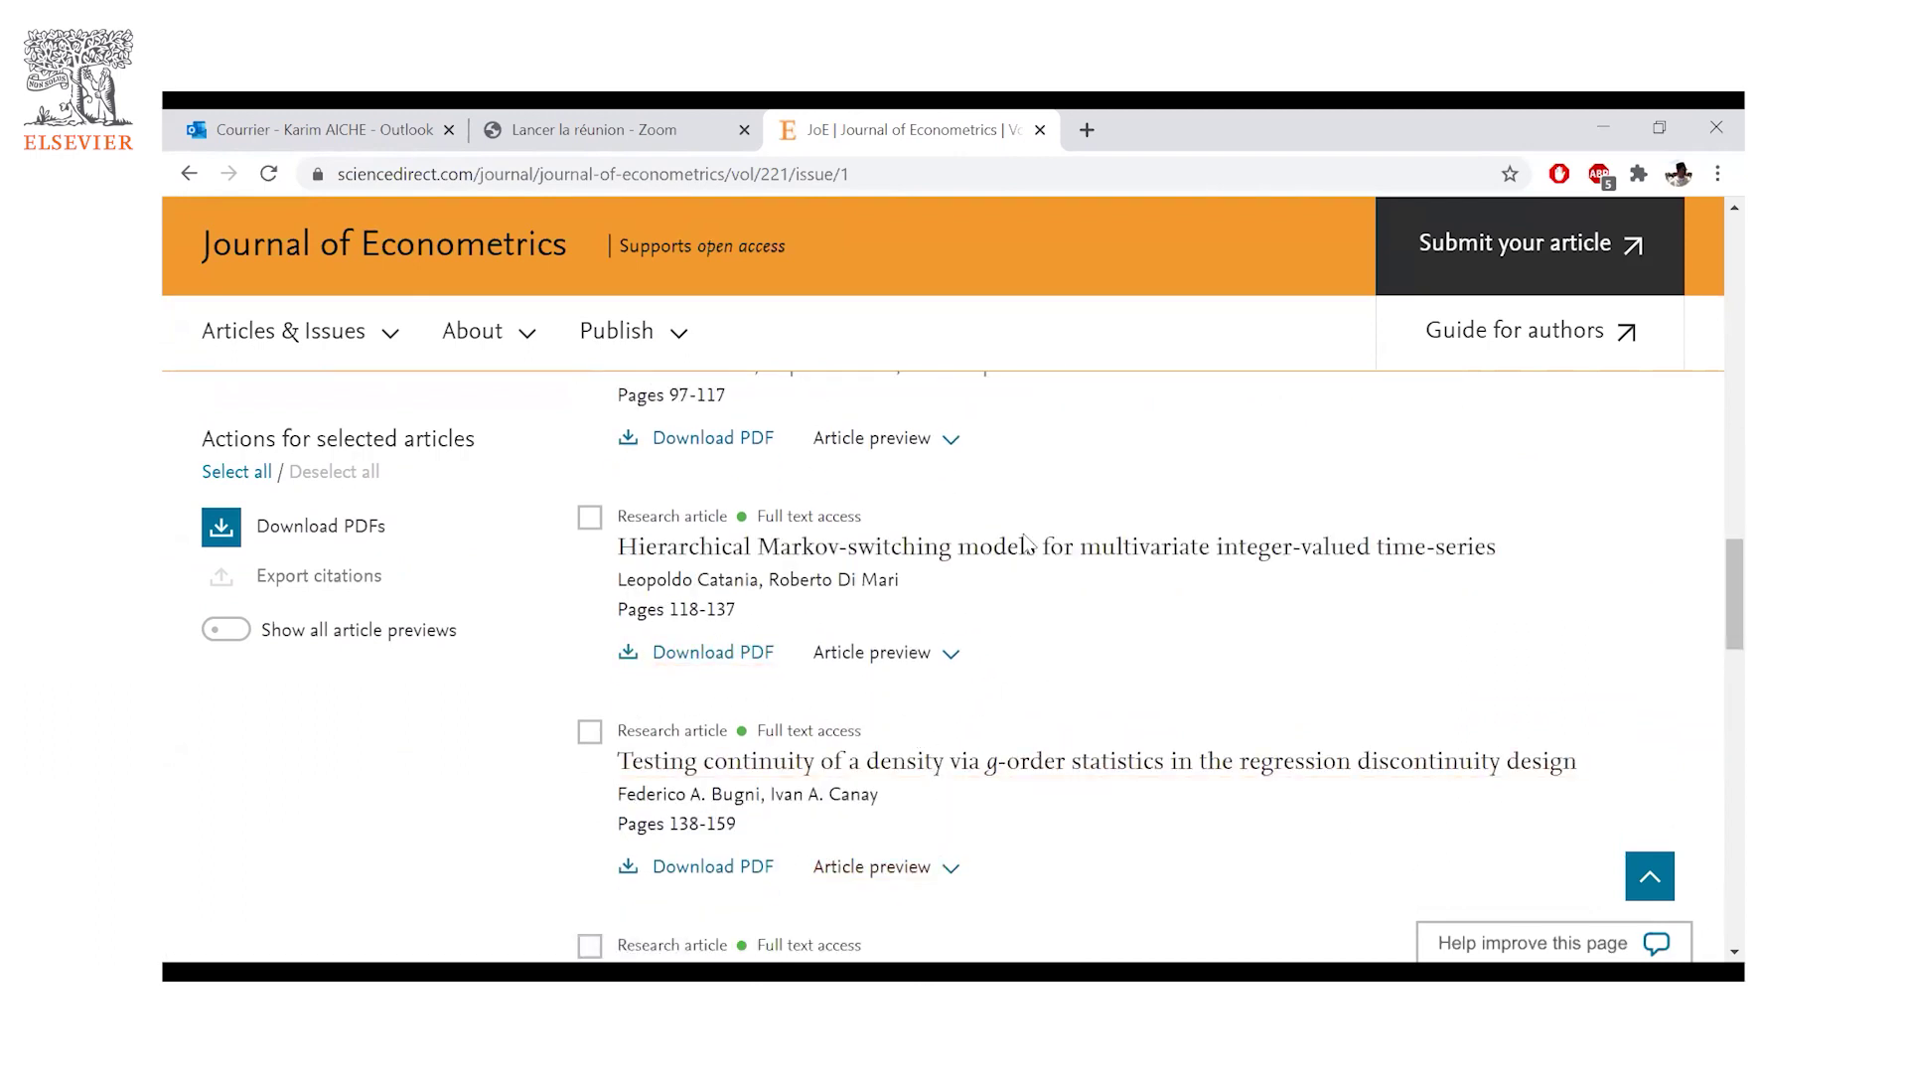
- Open 'Testing continuity of a density via g-order statistics…' (pages 138–159) and scroll to its abstract
left_click(1038, 763)
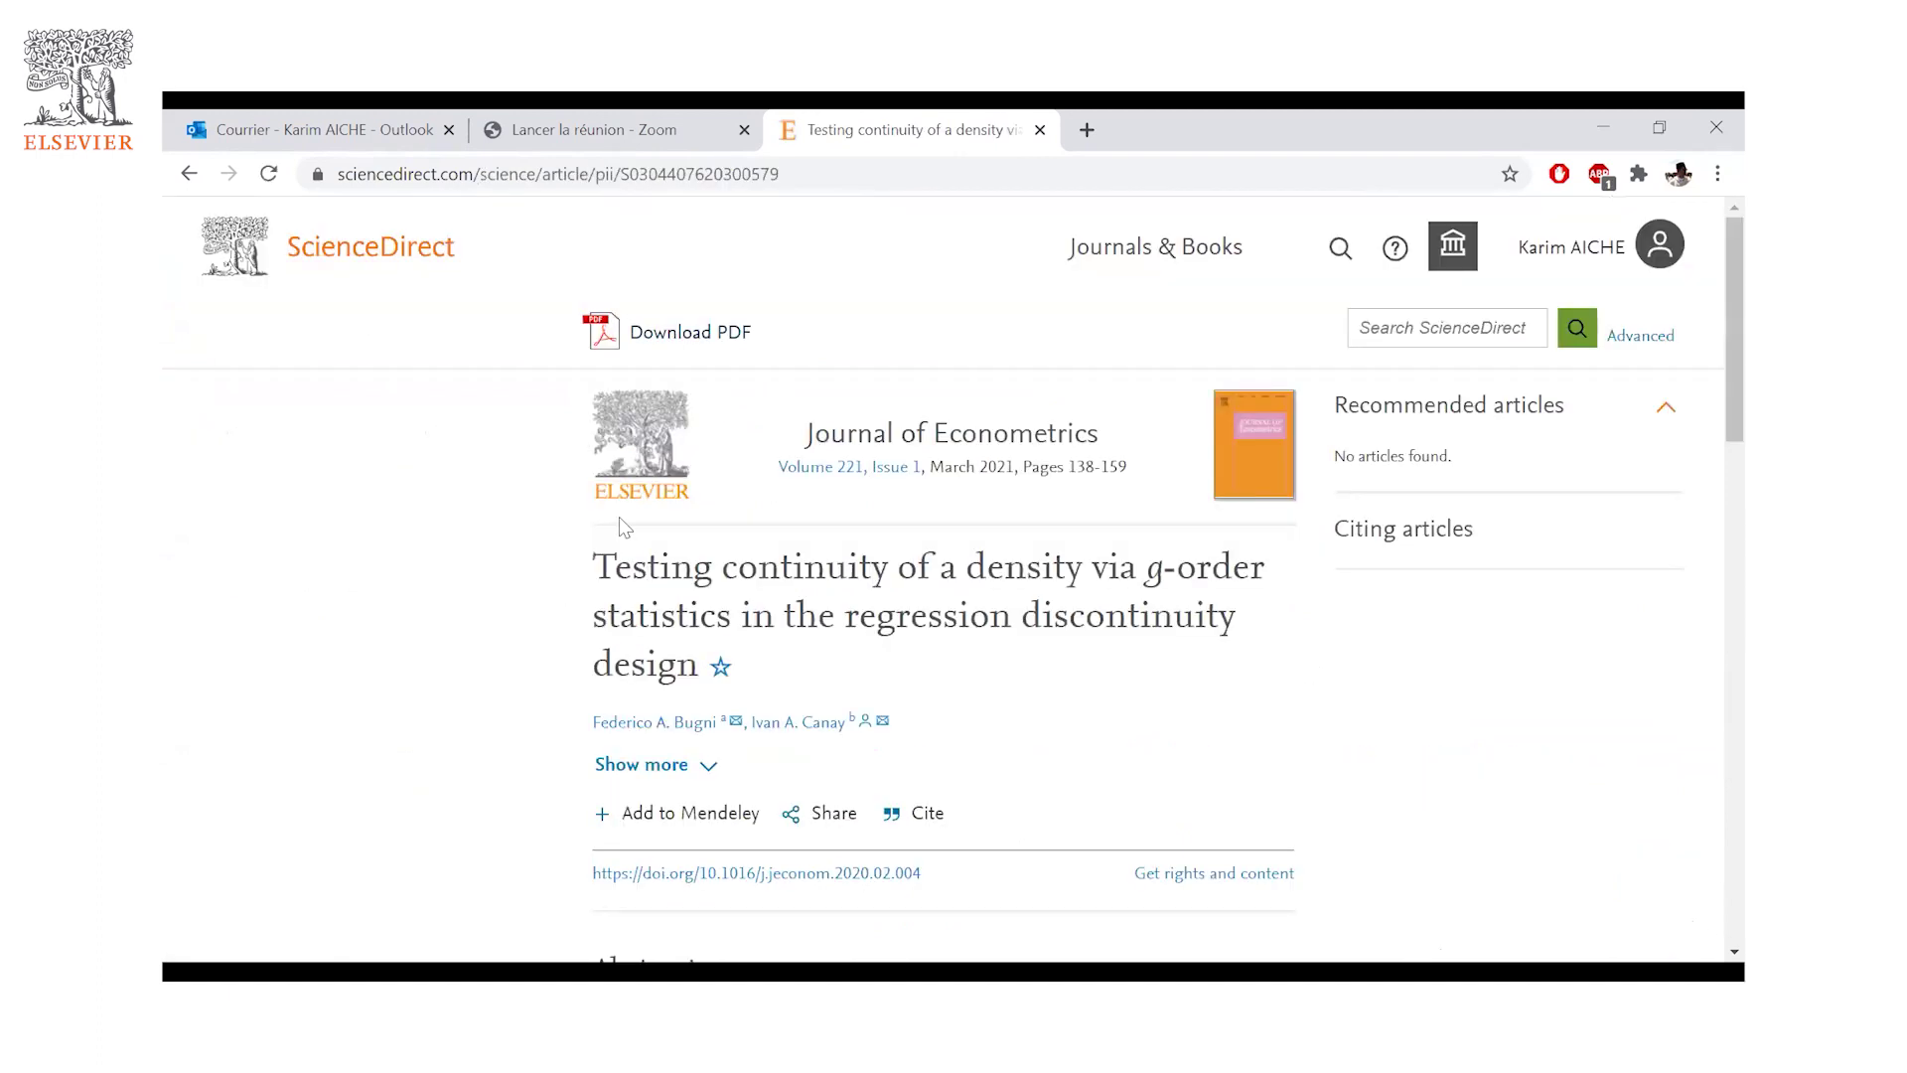
scroll(618, 516, "down", 4)
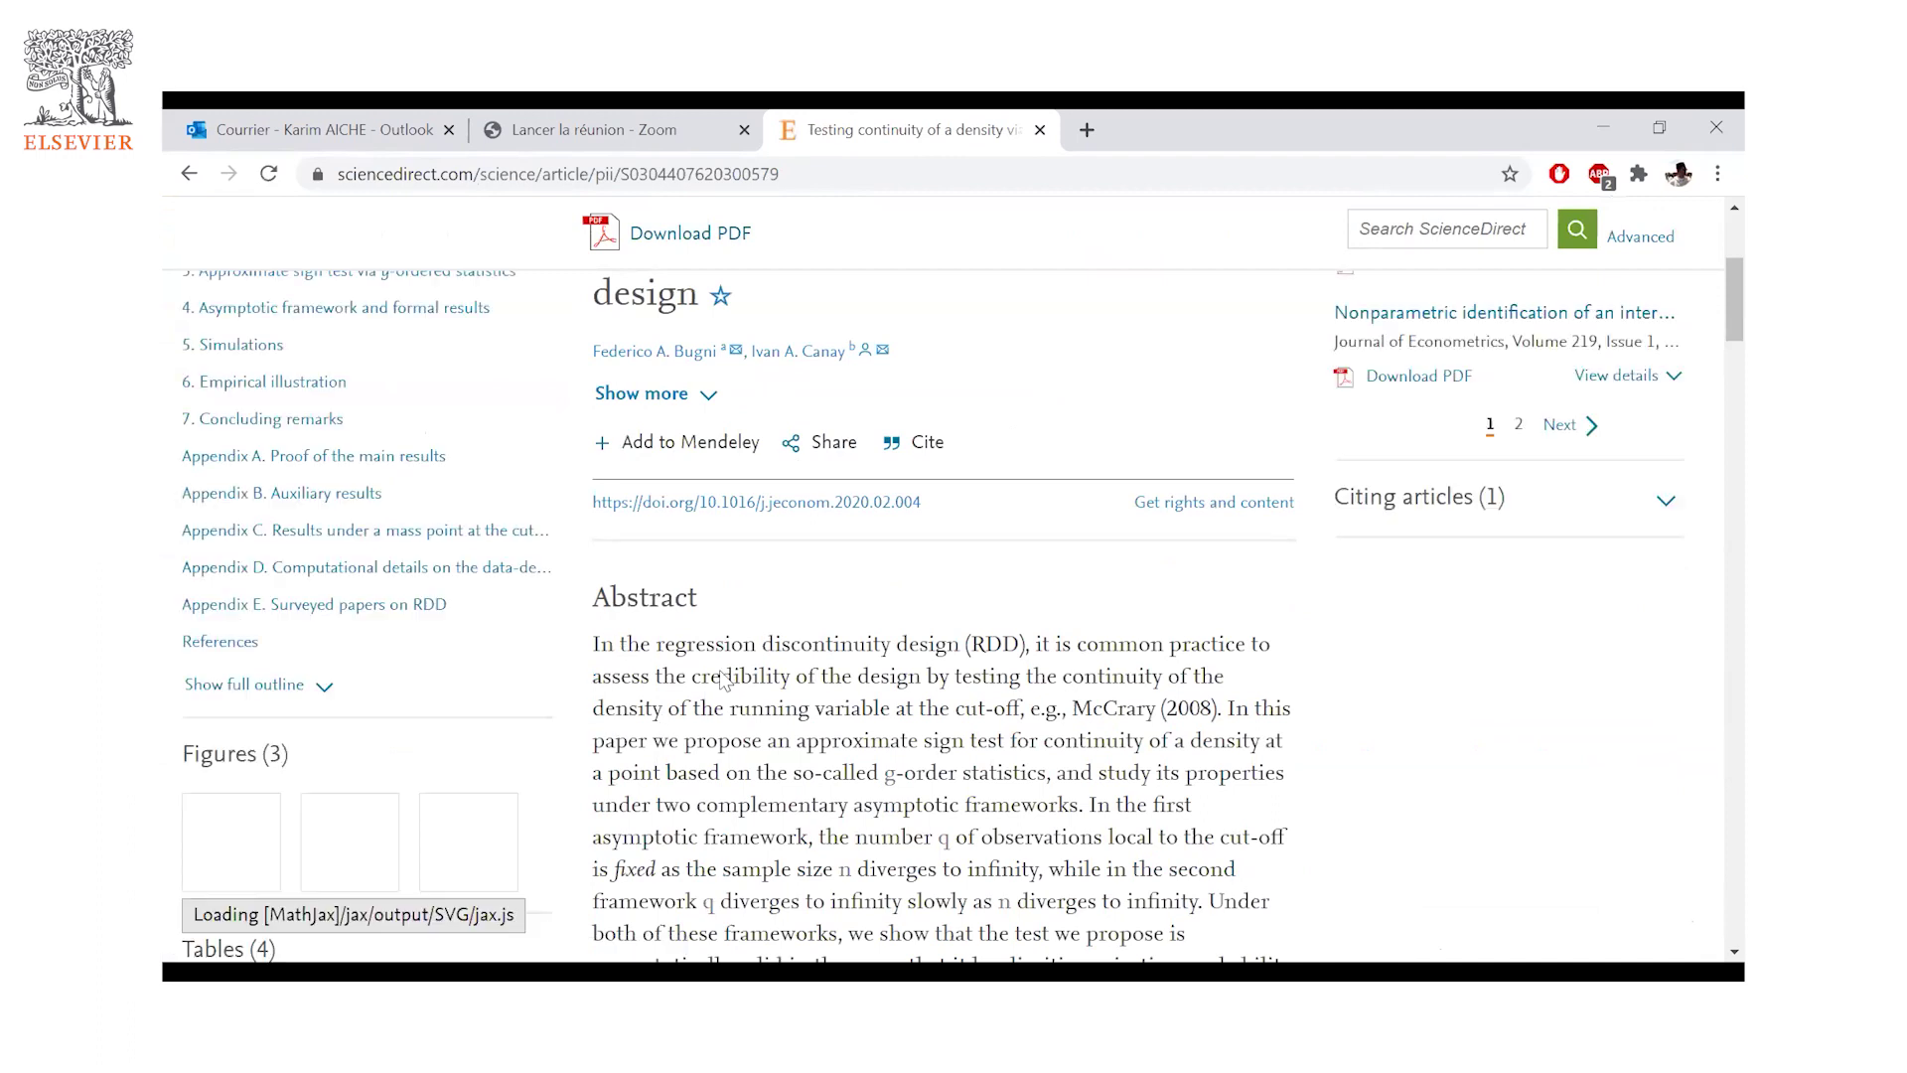
scroll(575, 760, "up", 4)
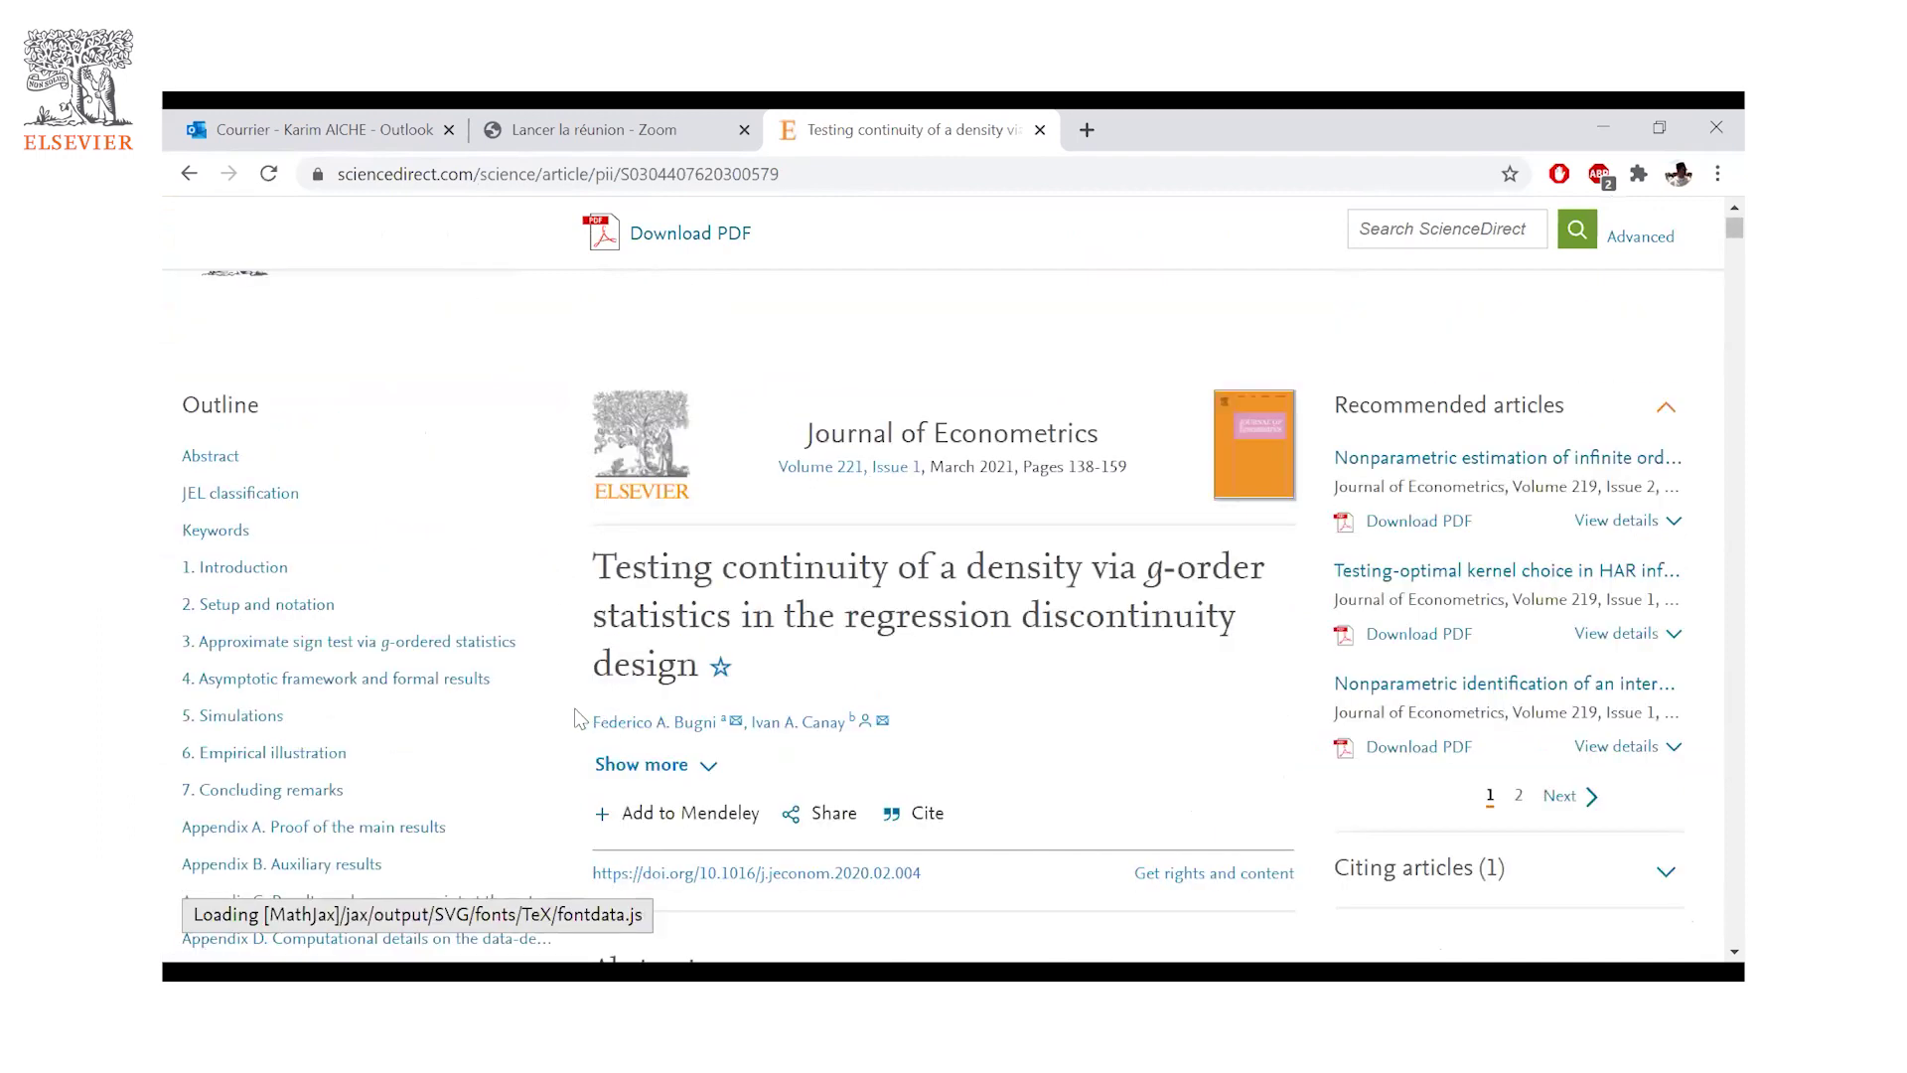
left_click_drag(582, 716, 685, 740)
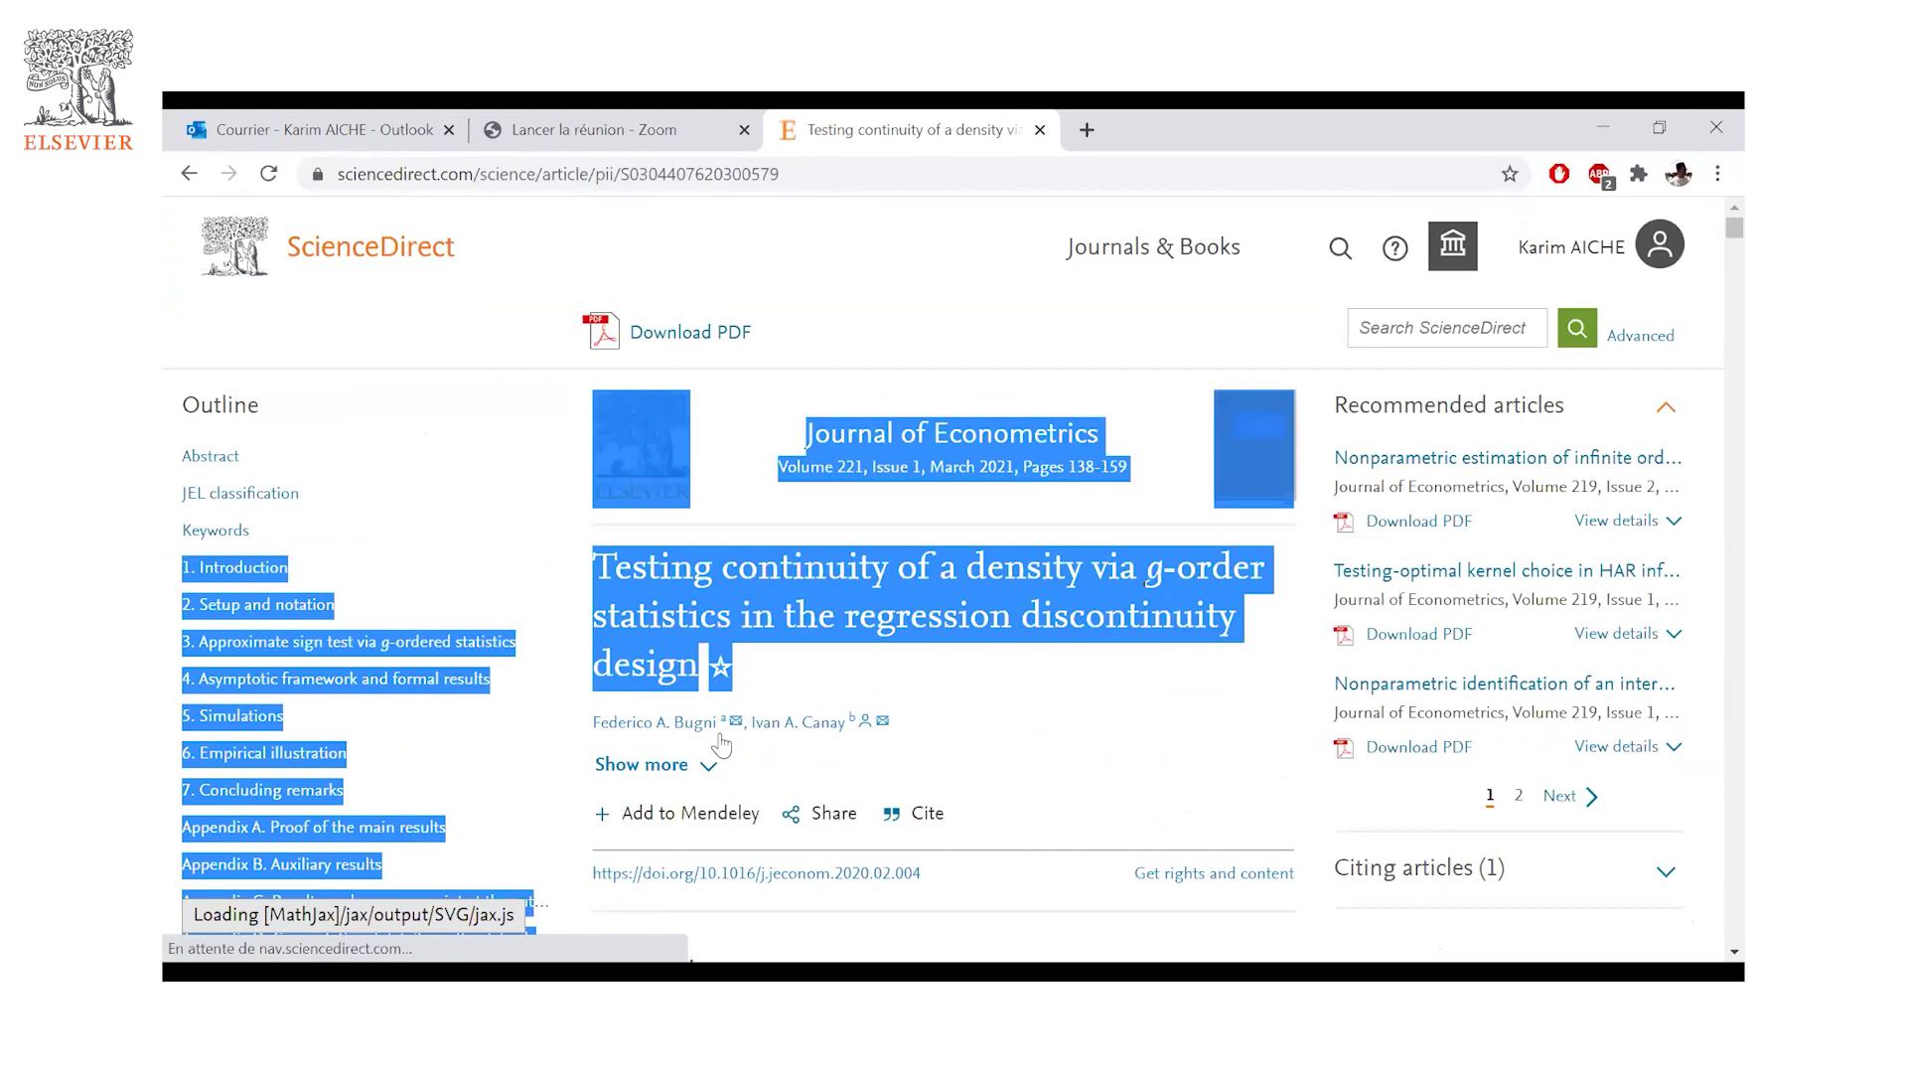
left_click(710, 656)
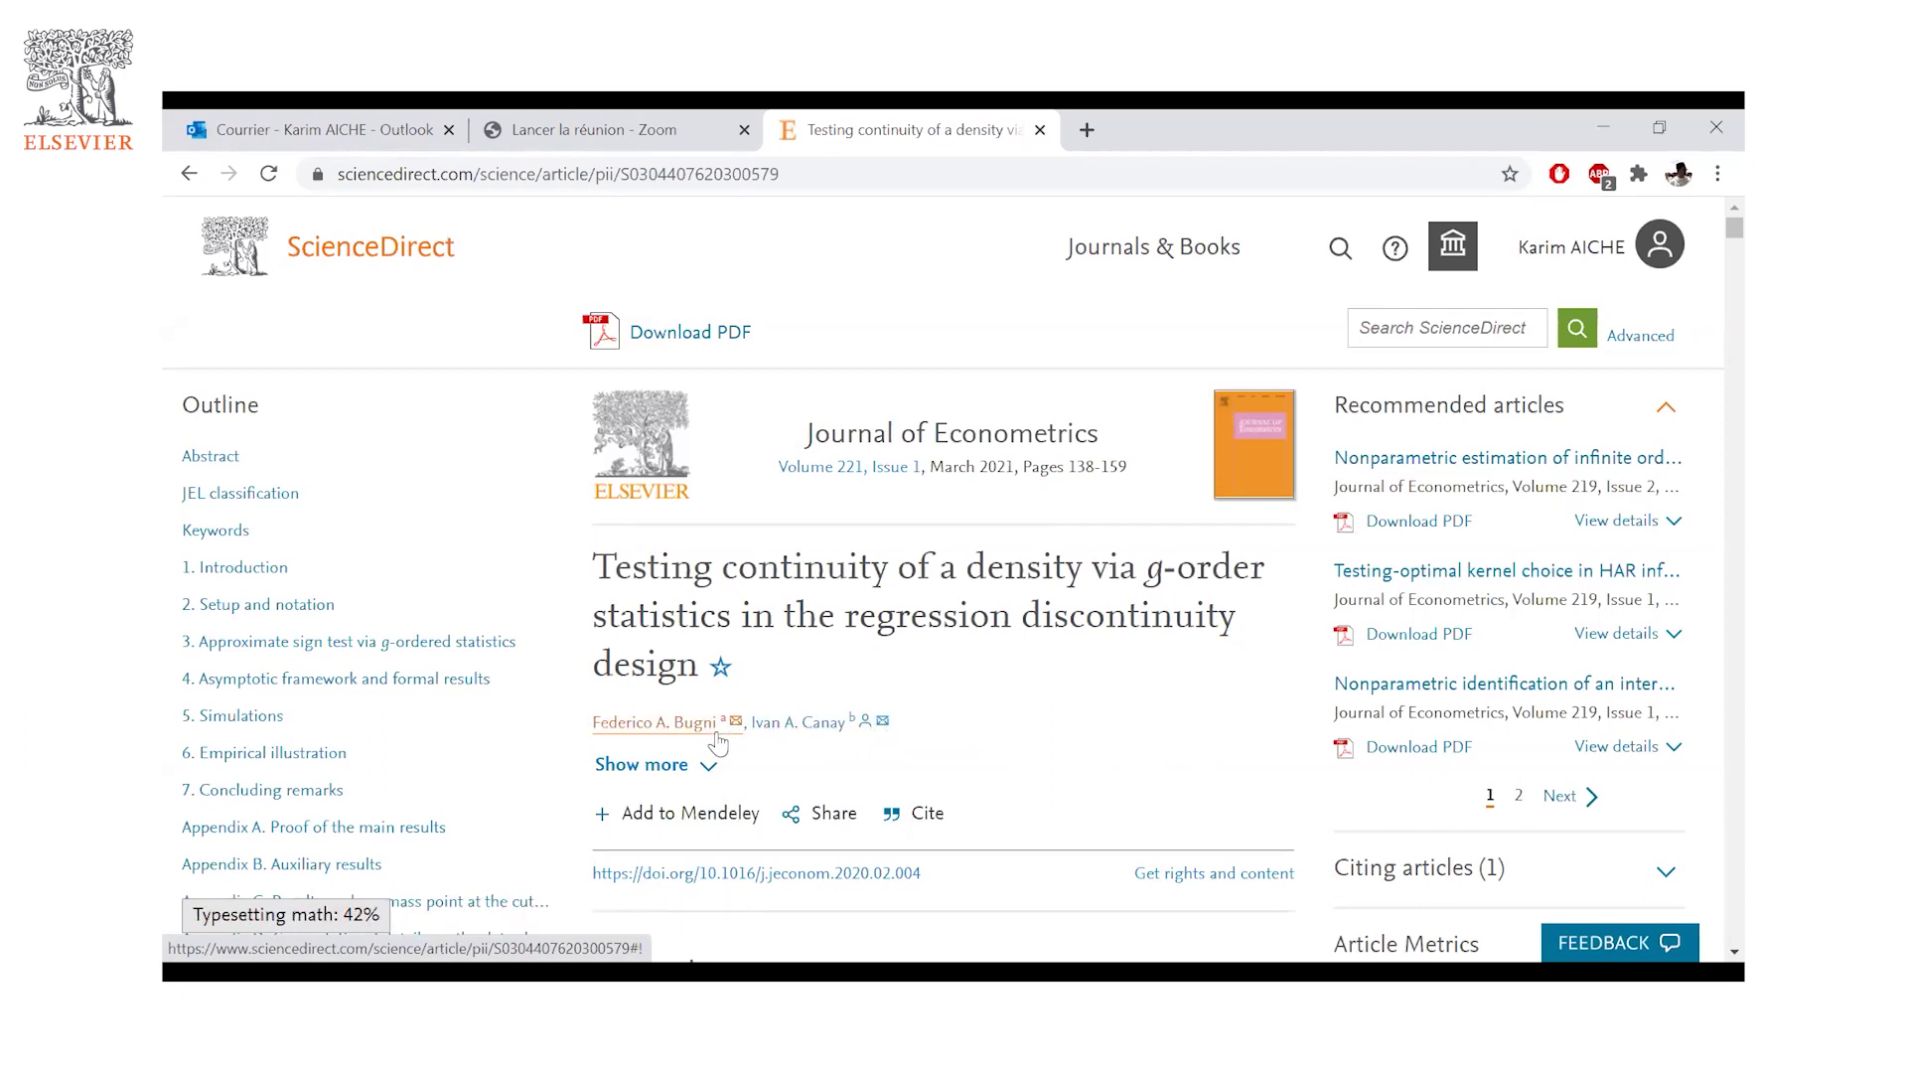
scroll(896, 763, "down", 1)
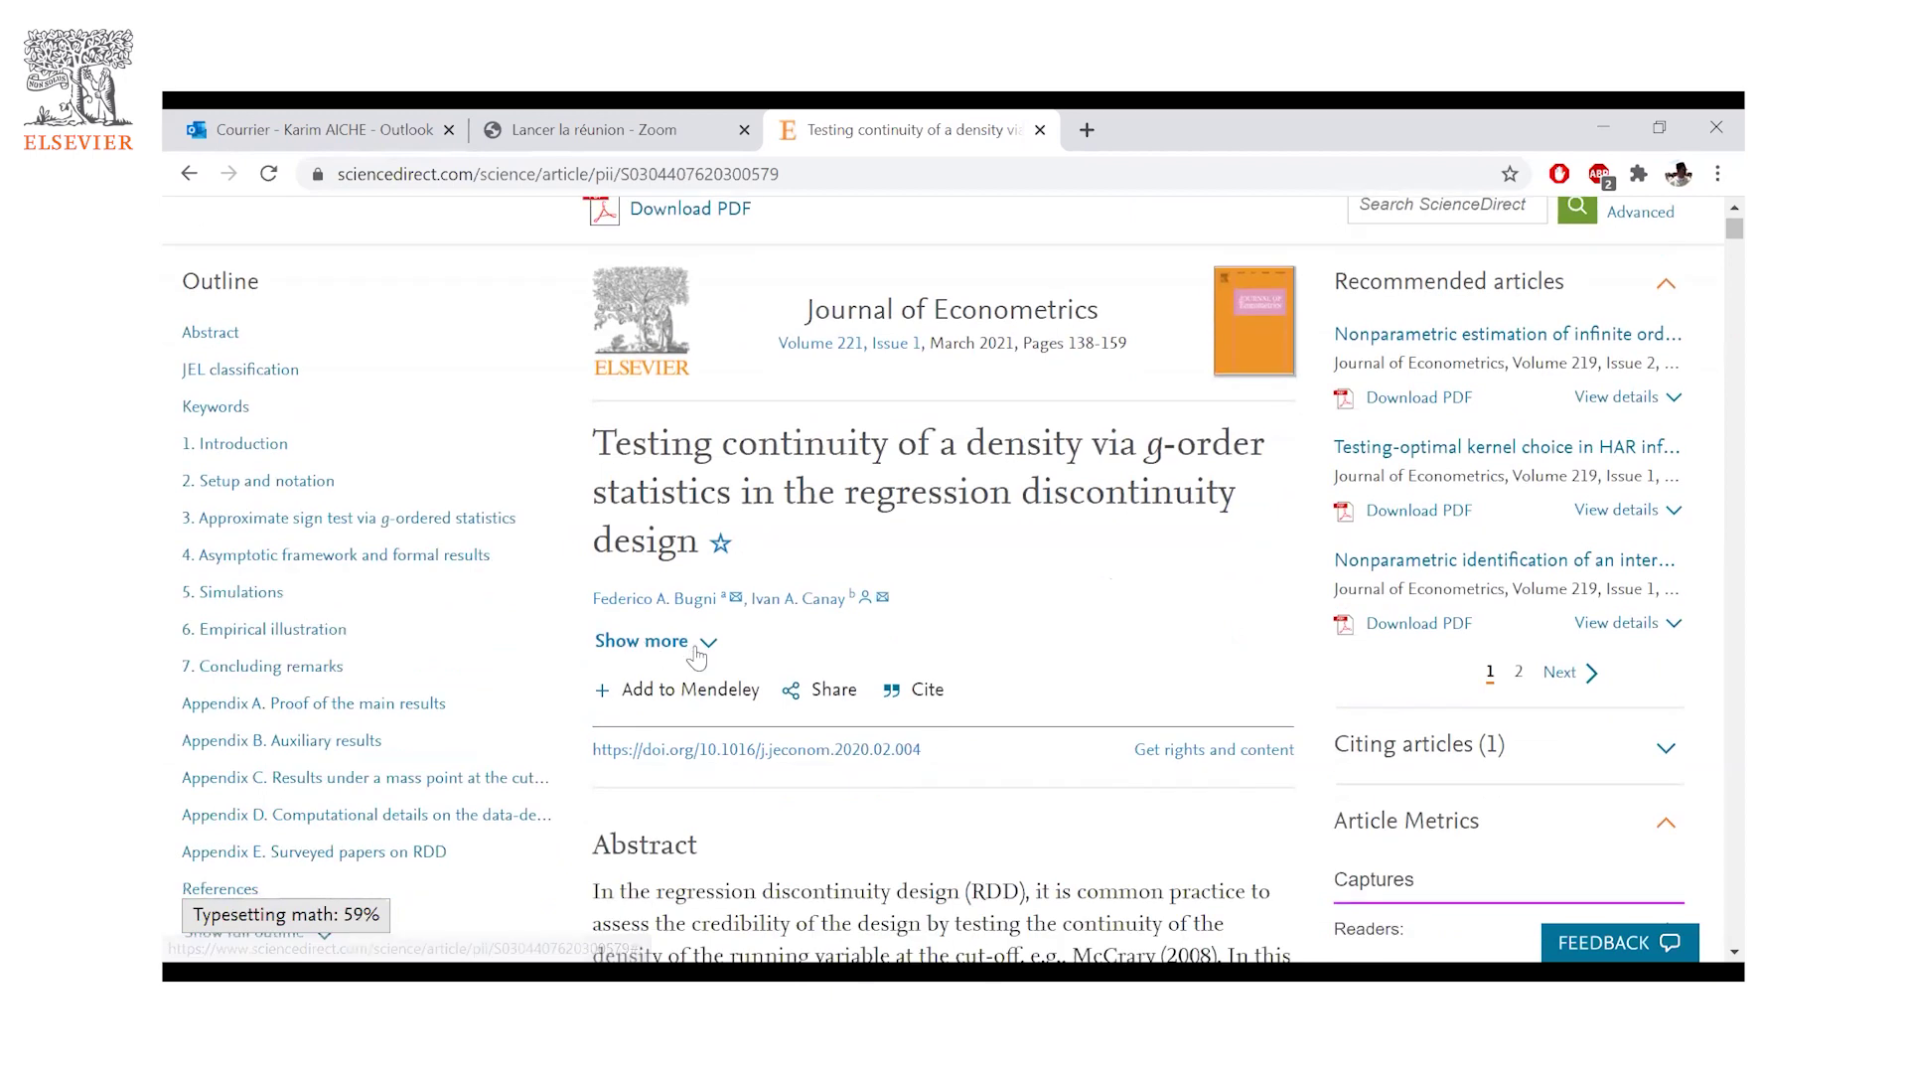
scroll(797, 668, "down", 2)
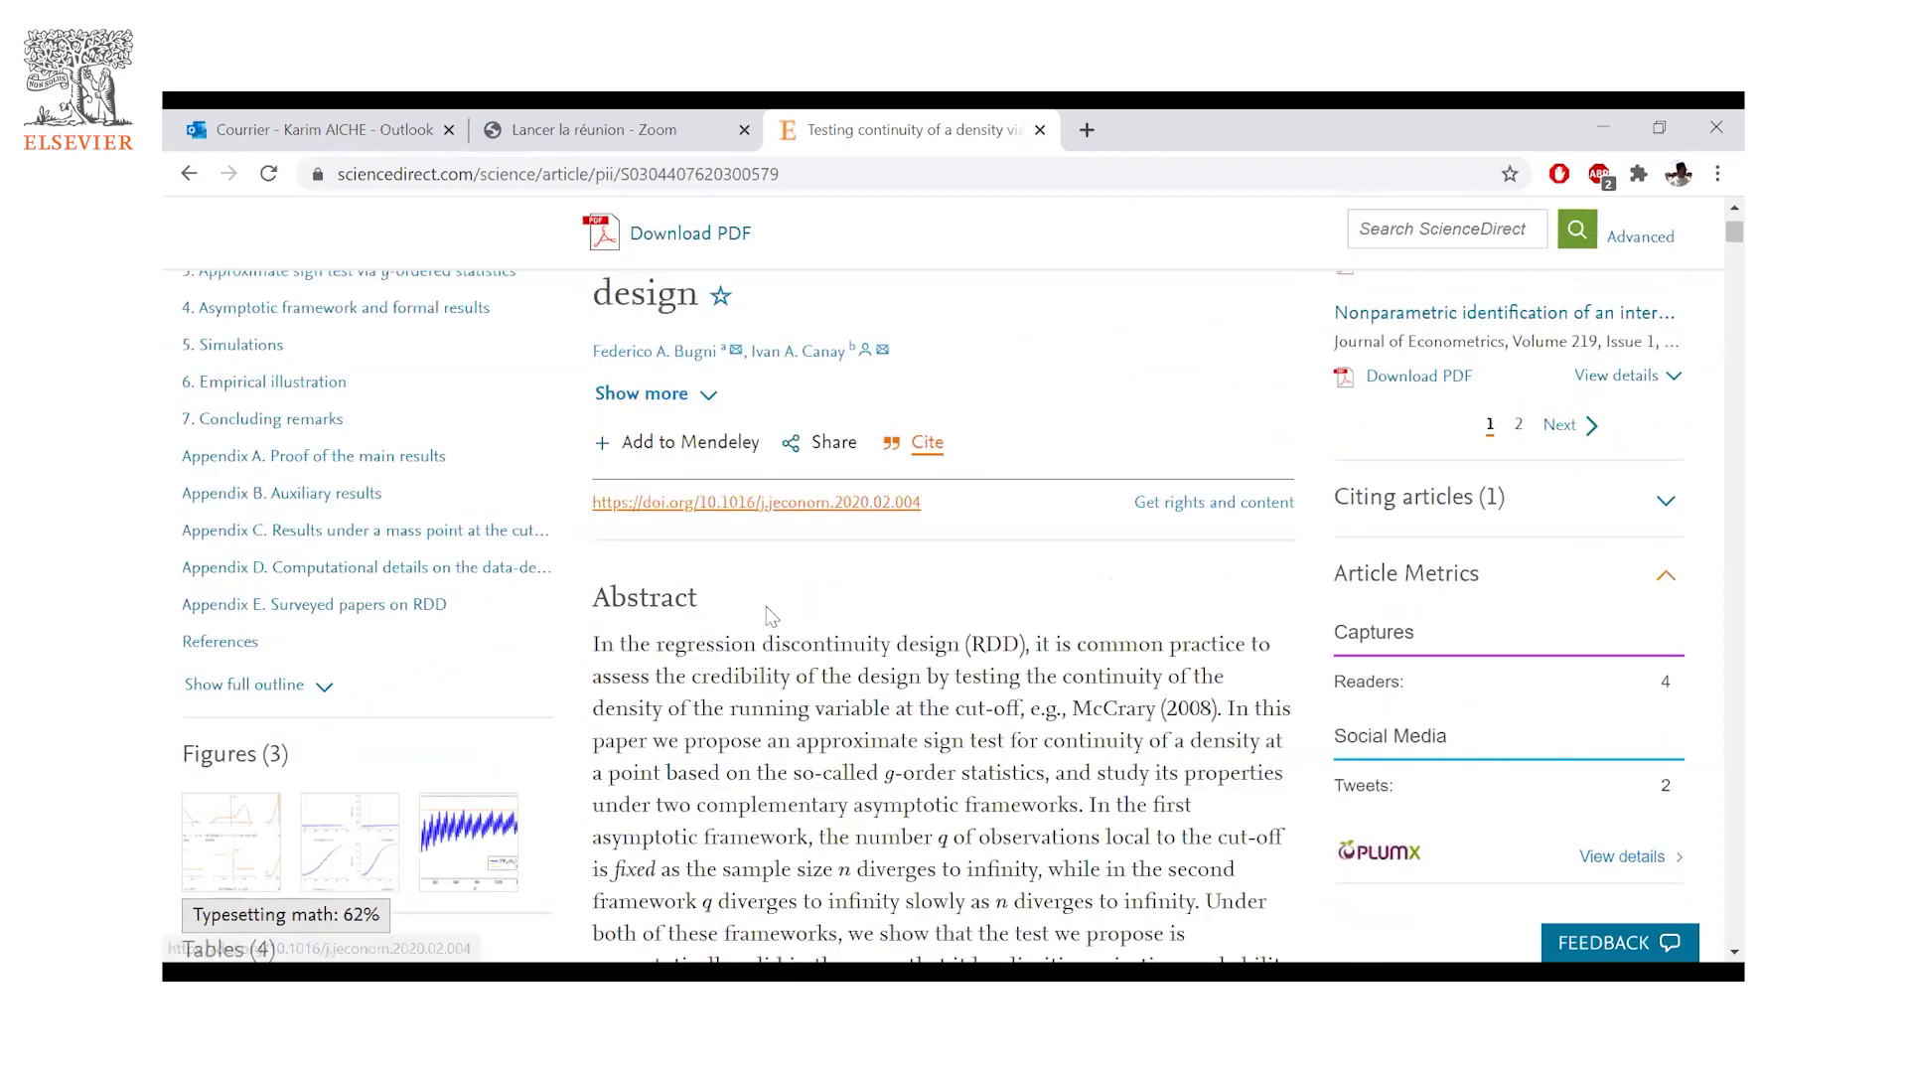
- Expand Show more to reveal affiliations and dates: received 3 May 2019, accepted 27 February 2020
scroll(766, 606, "up", 2)
left_click(641, 640)
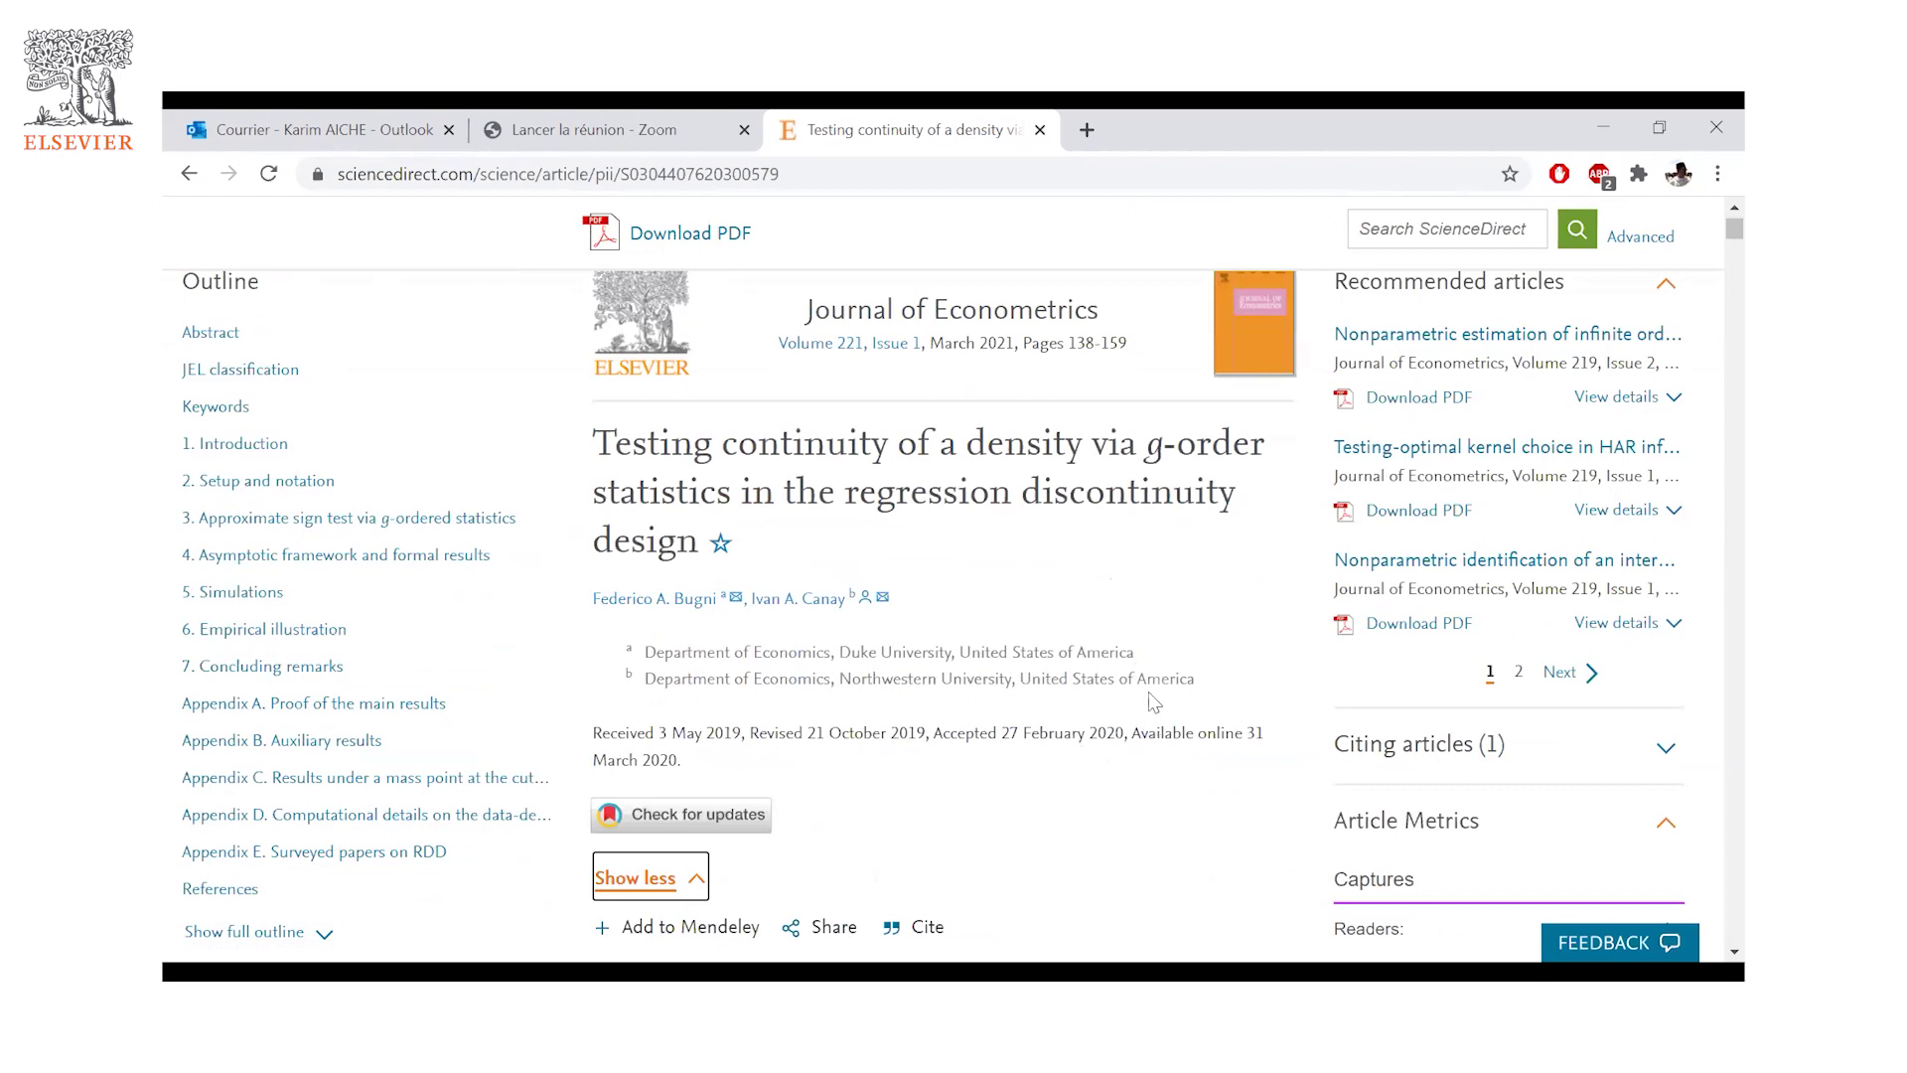
scroll(812, 706, "down", 2)
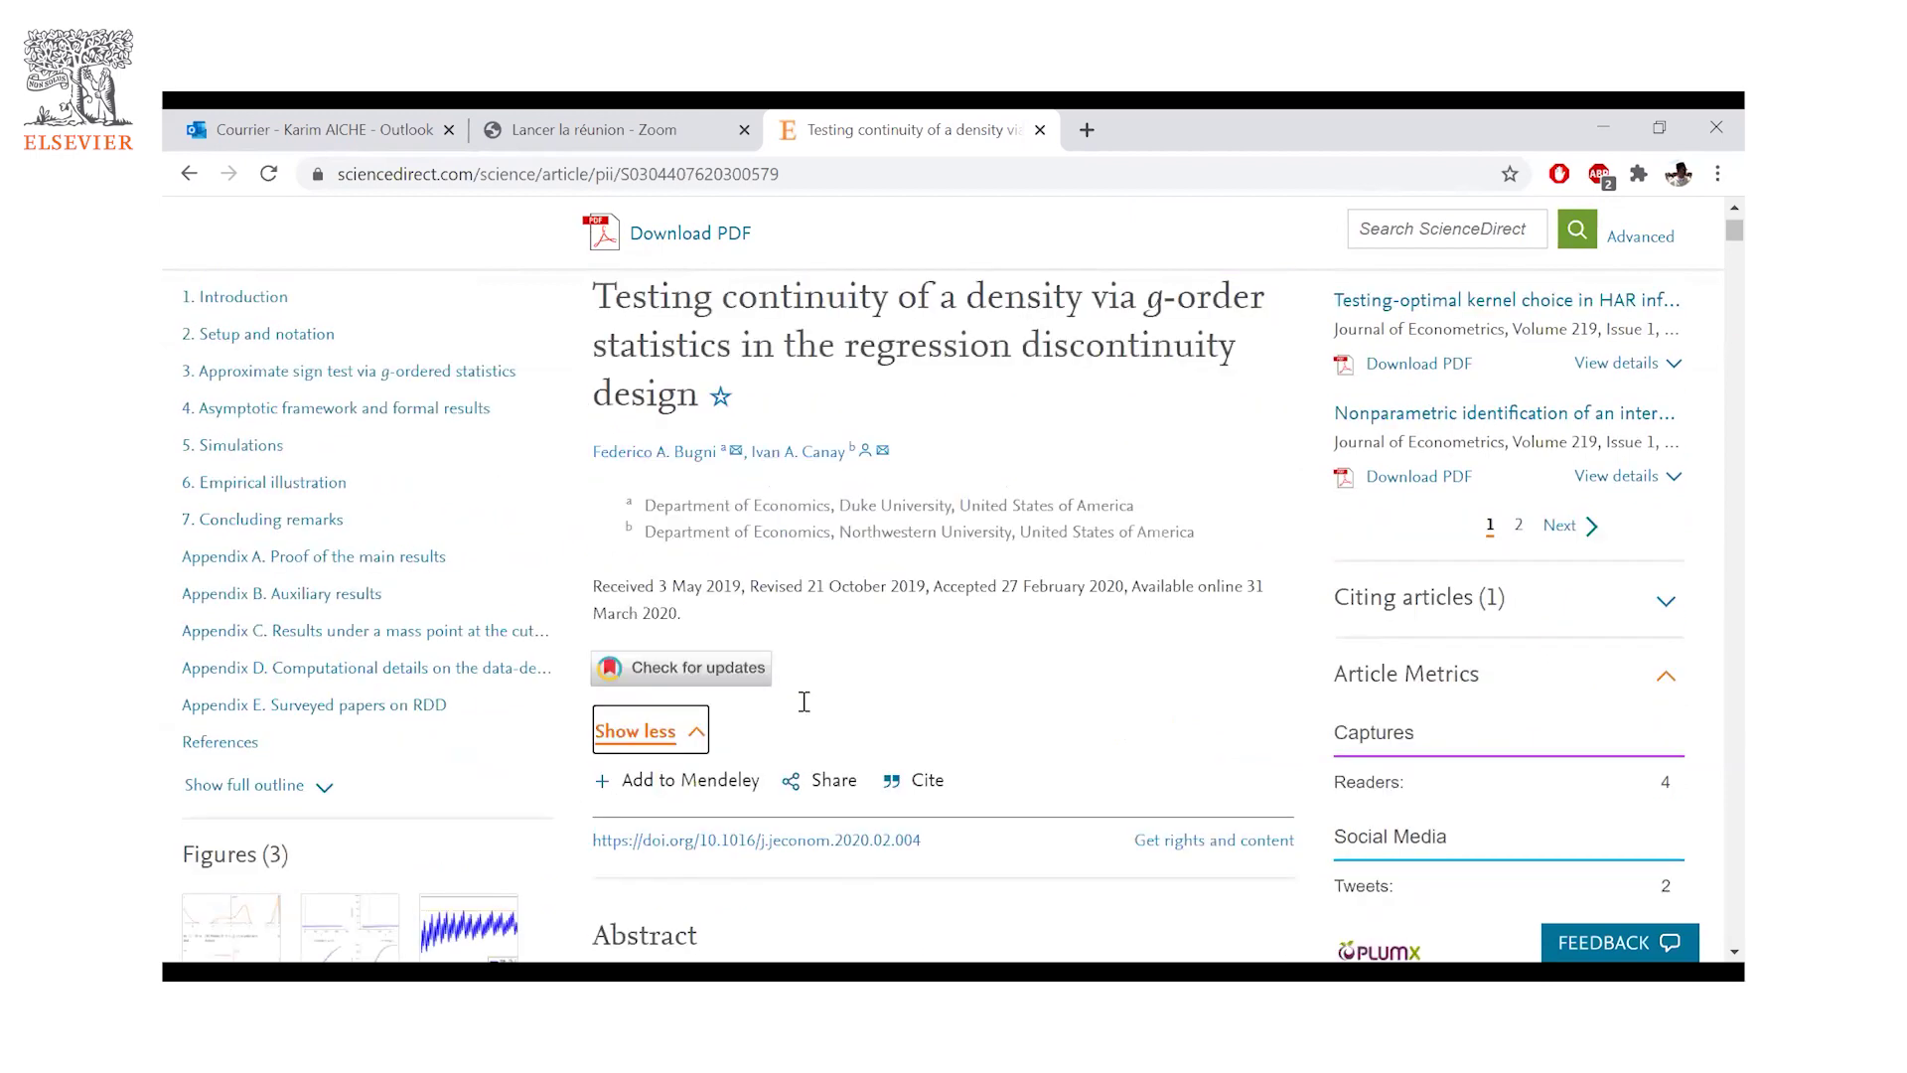
scroll(787, 600, "down", 3)
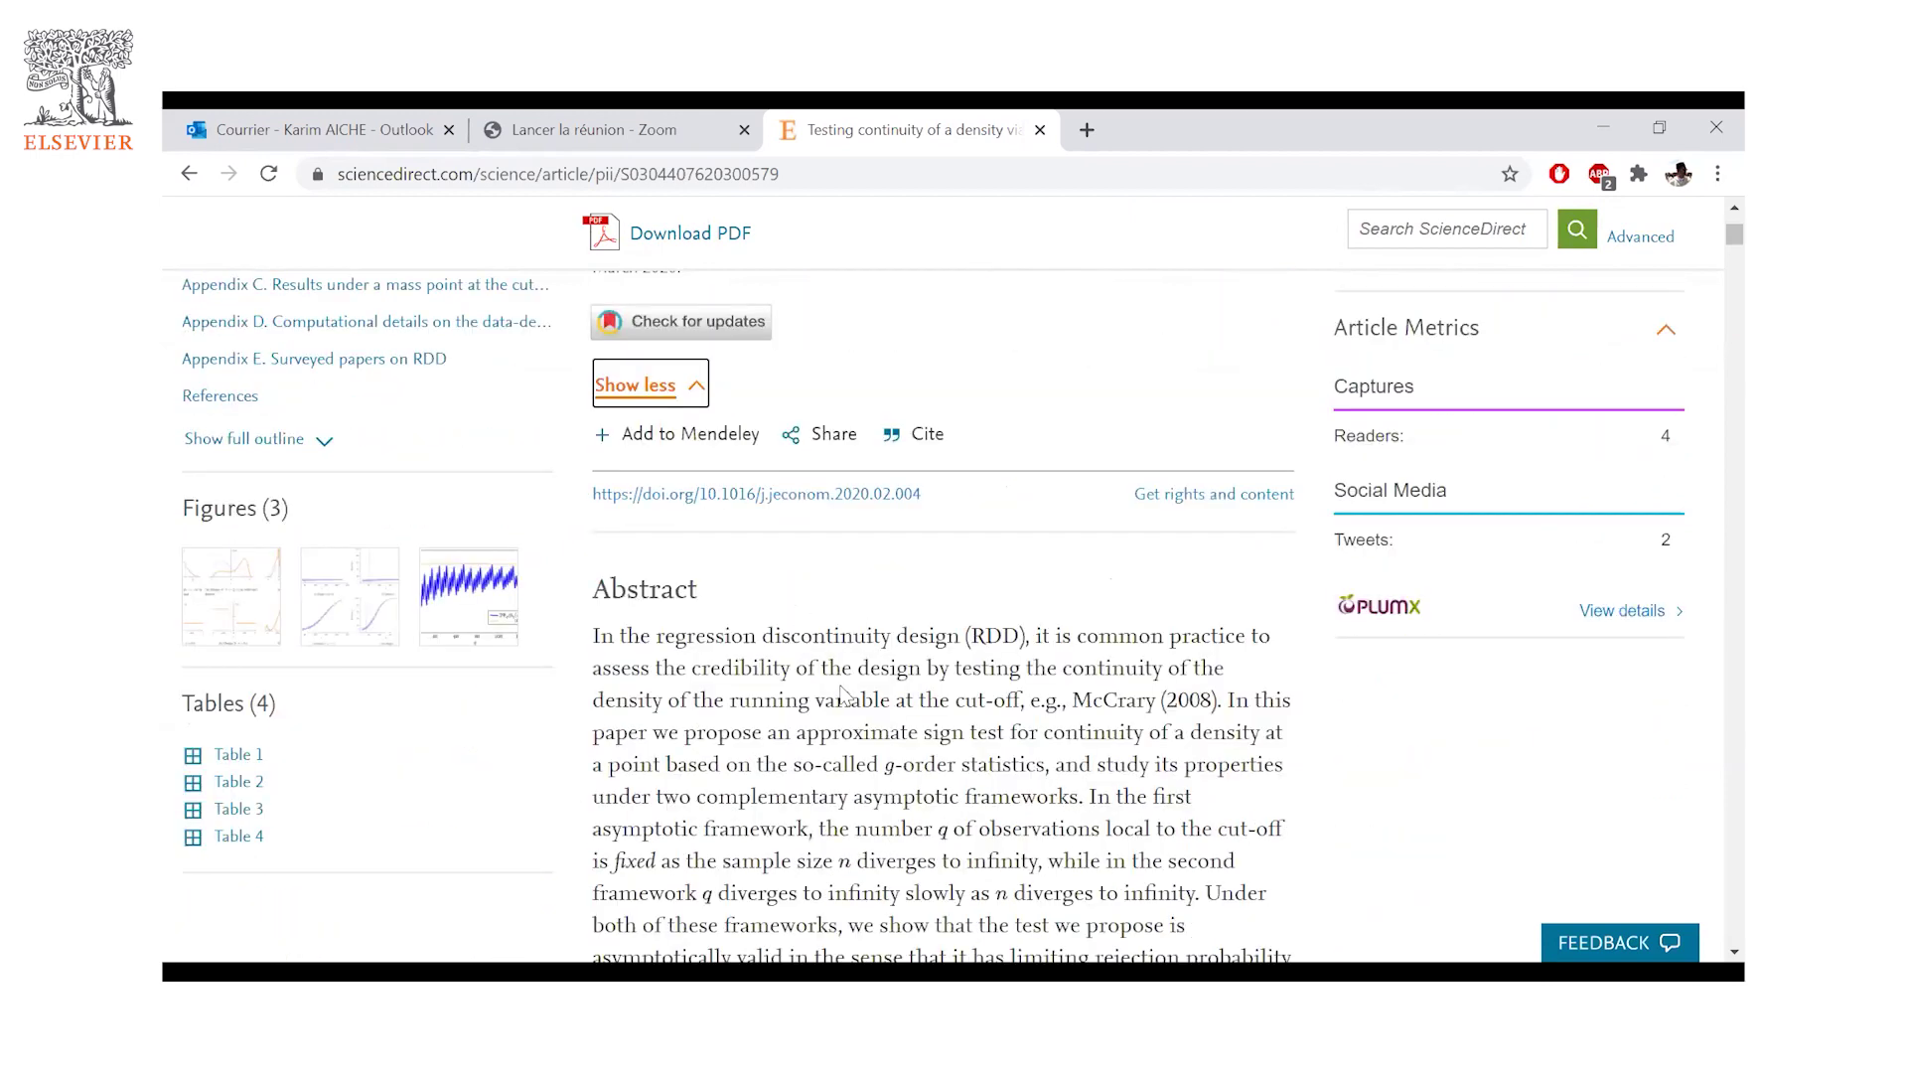
scroll(713, 449, "up", 3)
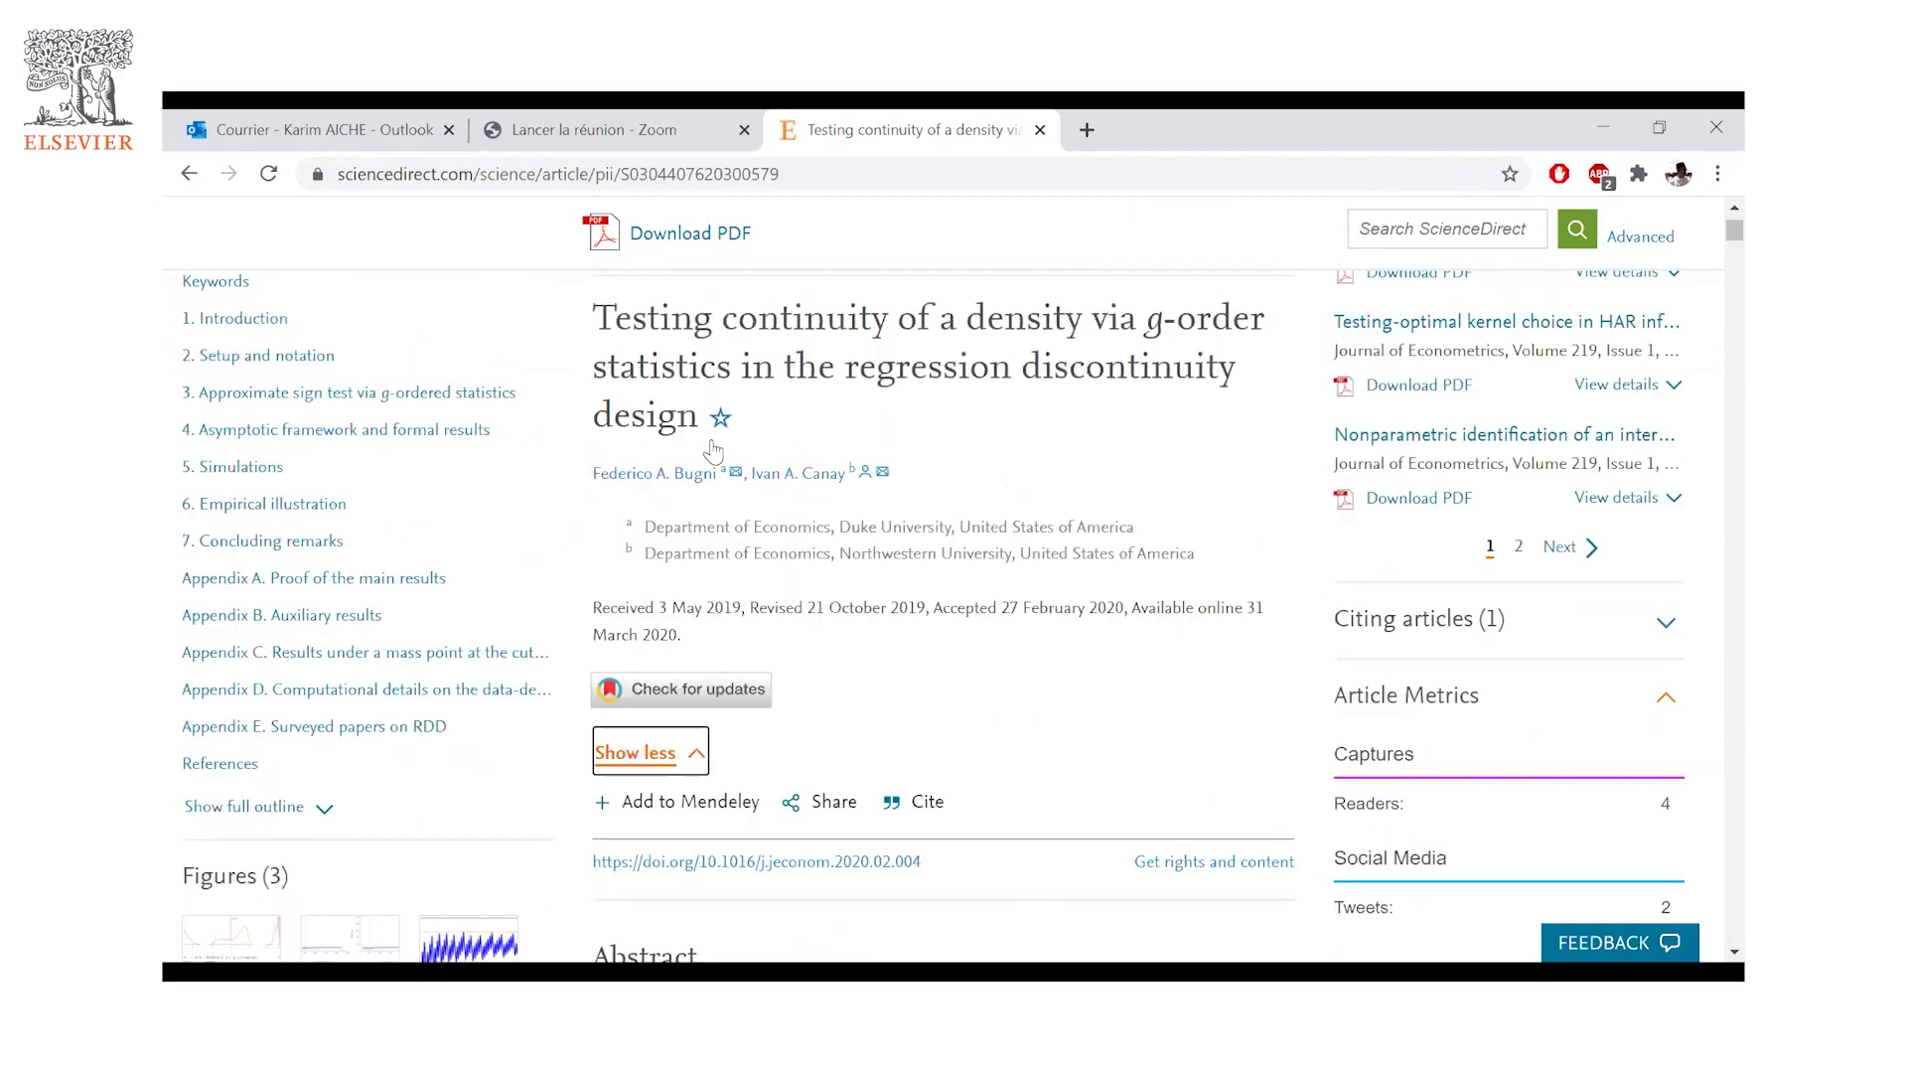
- Read through the article's abstract and introduction
scroll(713, 449, "down", 2)
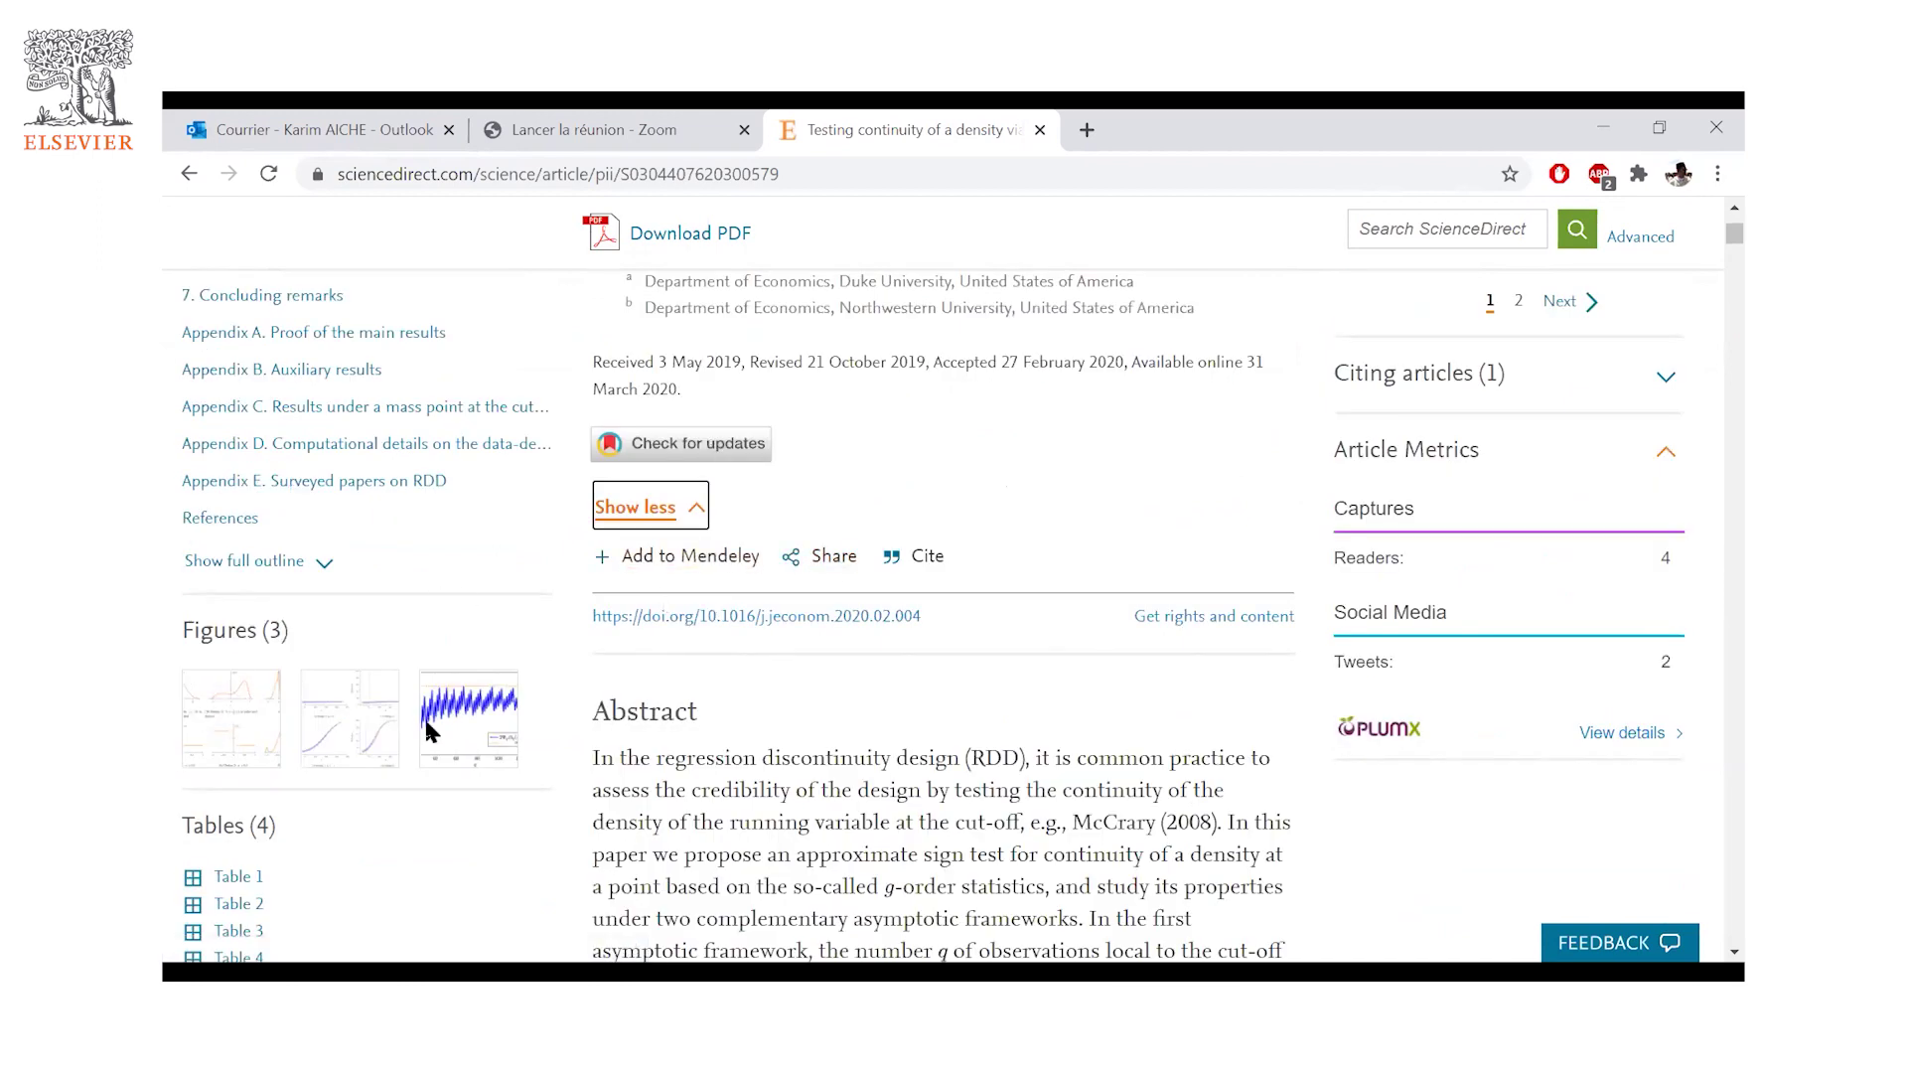
scroll(586, 704, "down", 1)
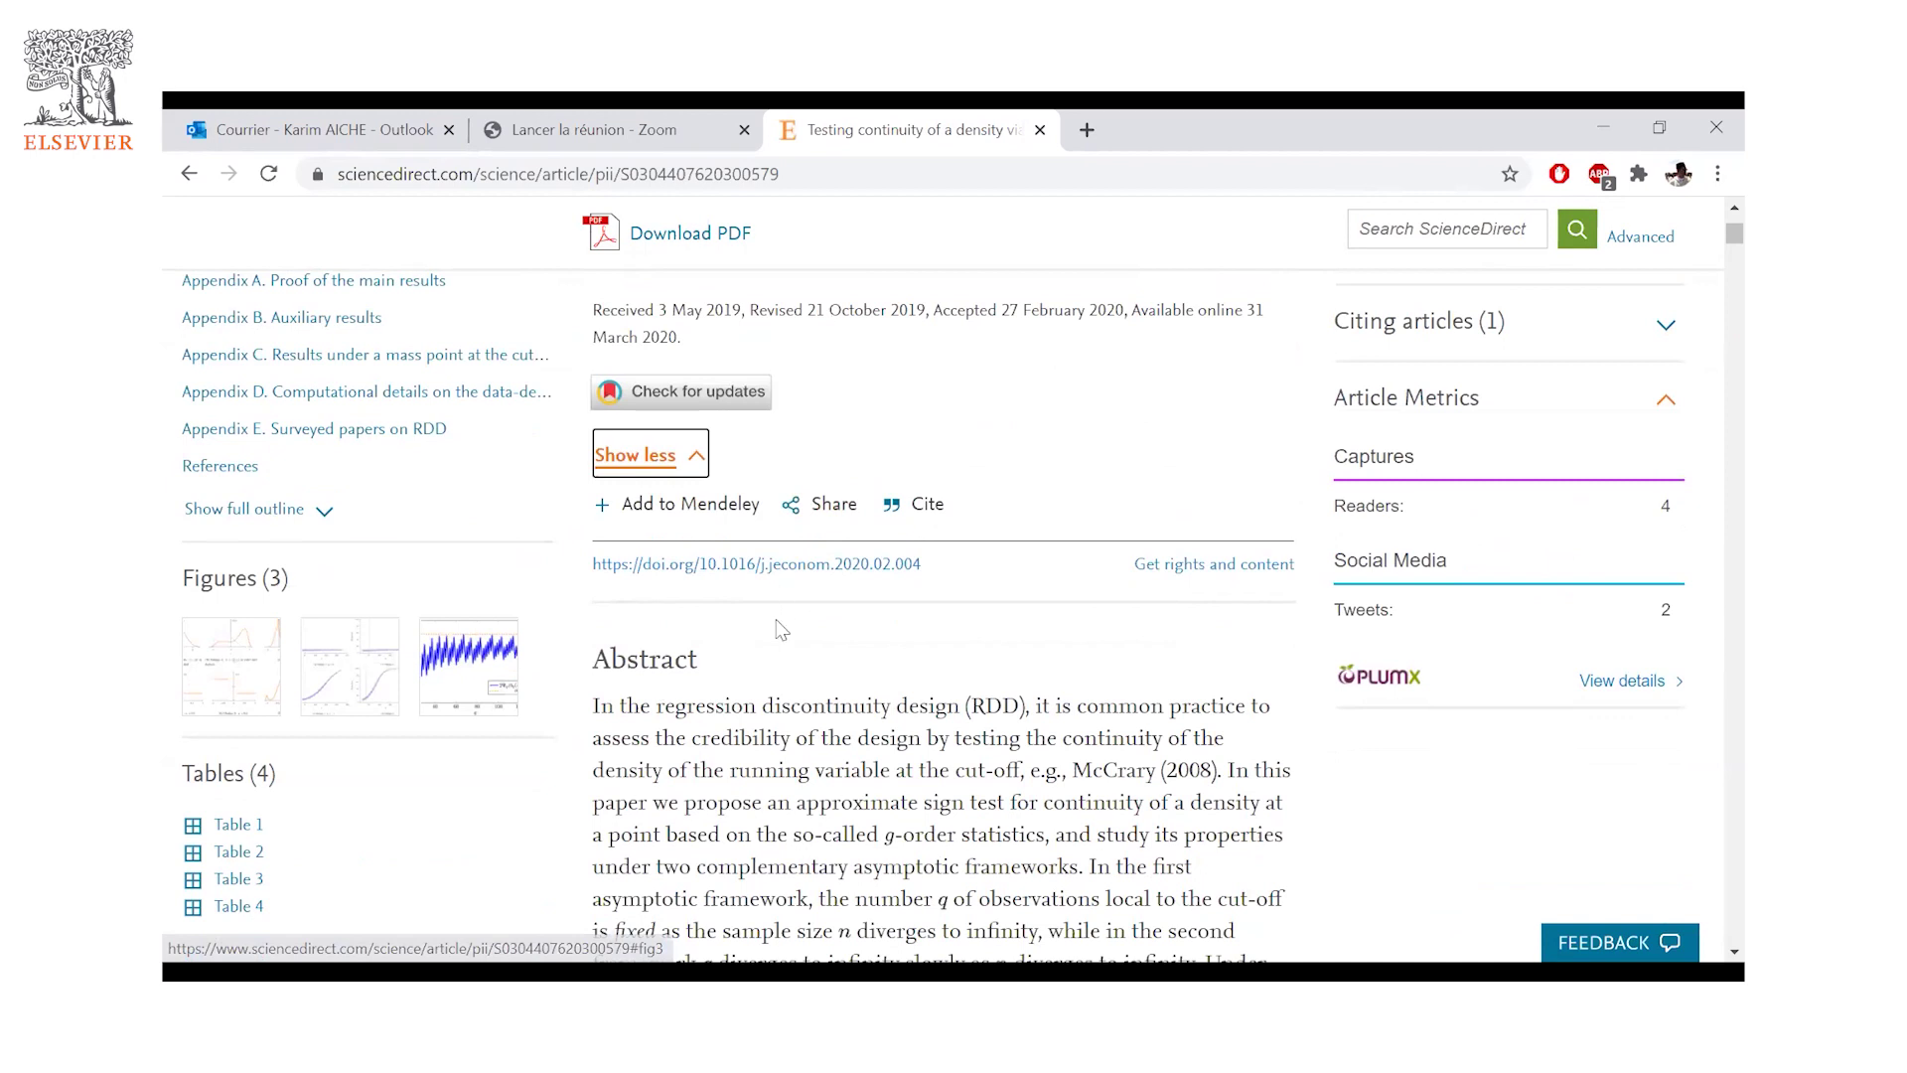
scroll(781, 629, "down", 1)
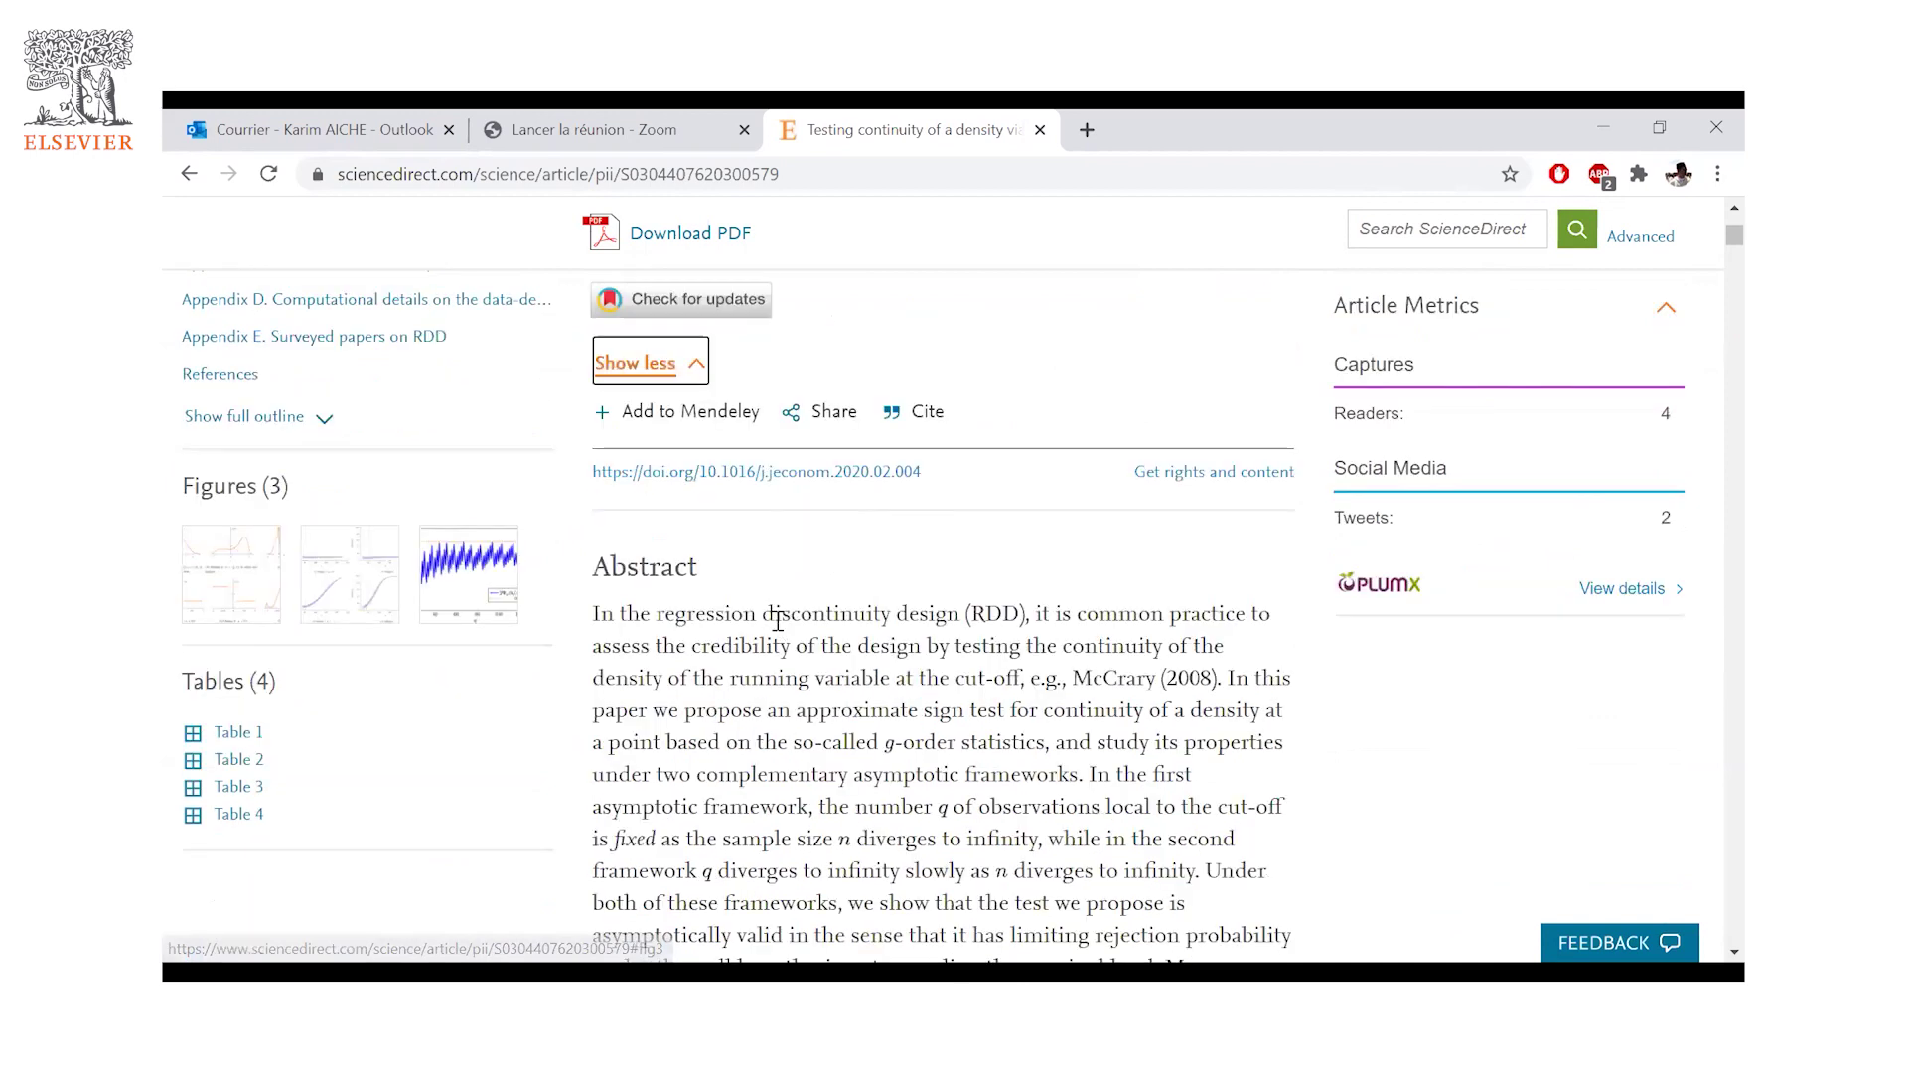
scroll(780, 622, "down", 1)
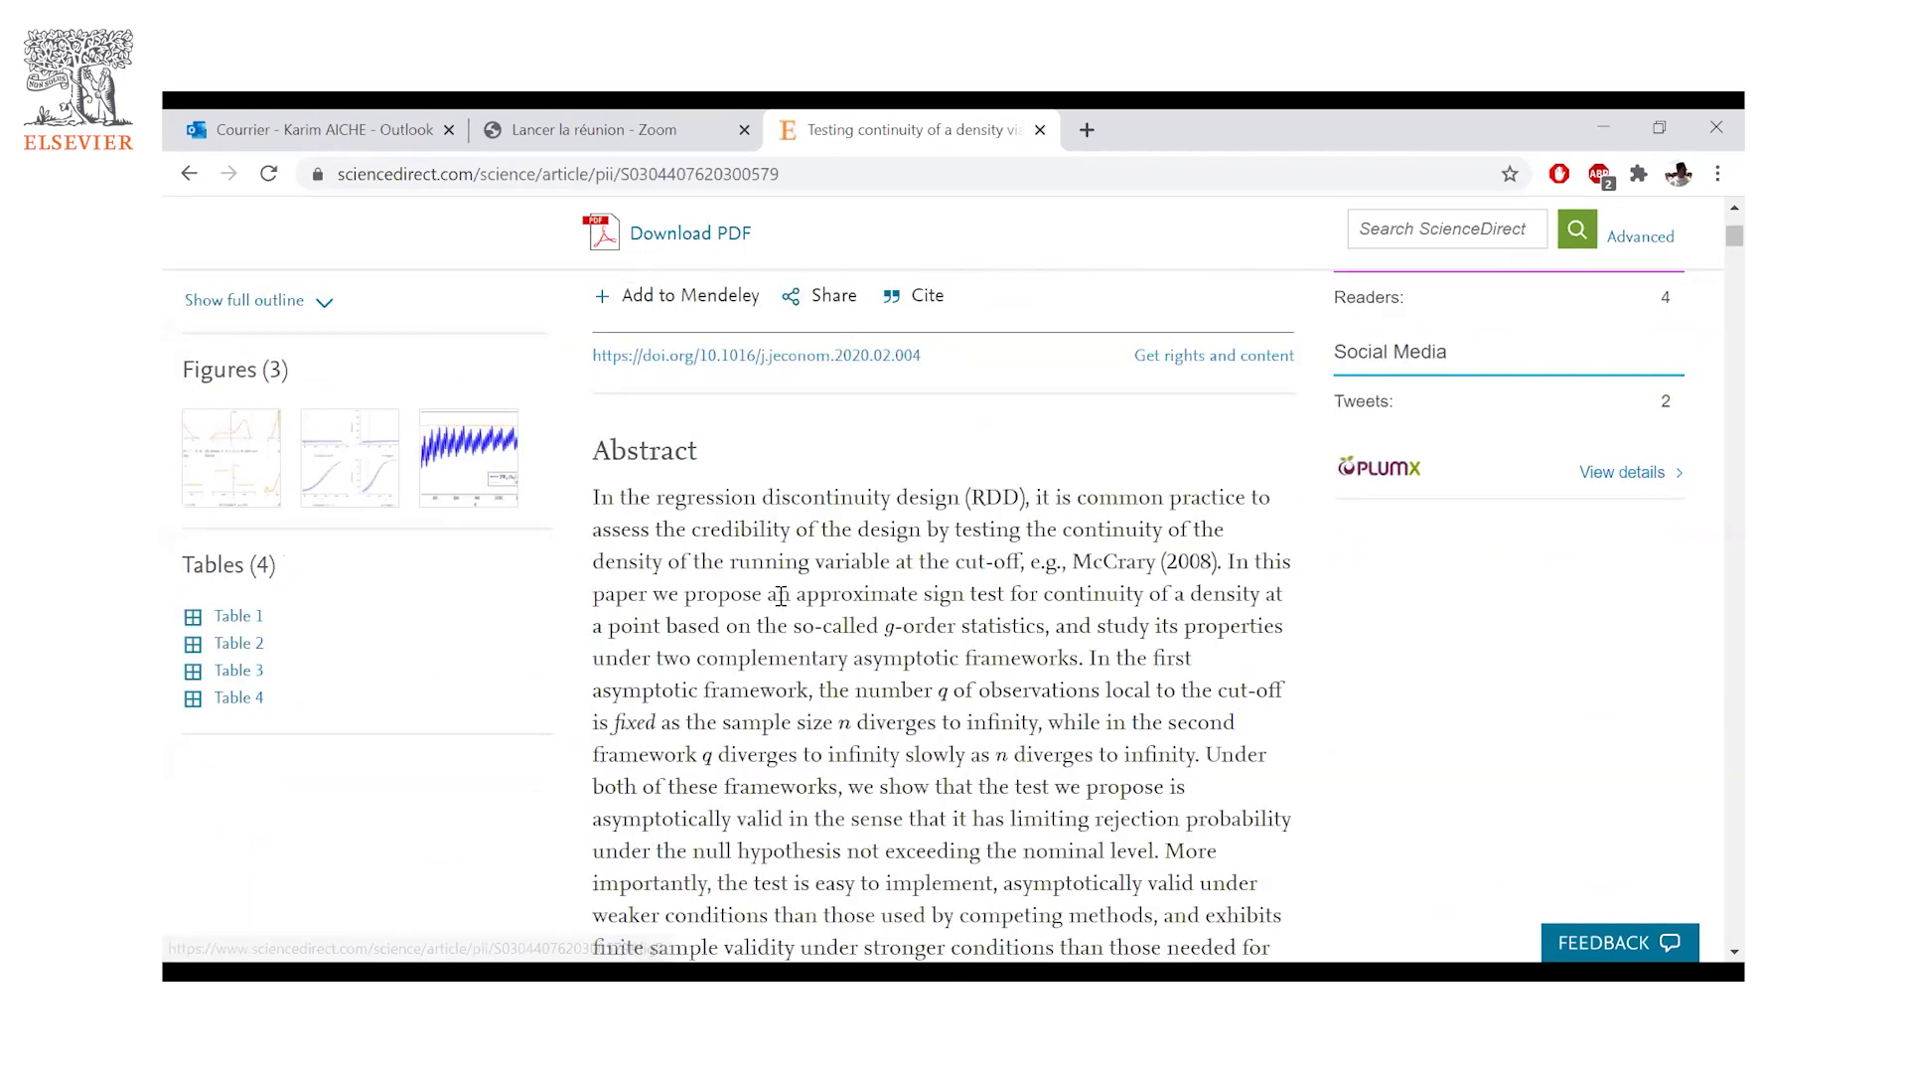
scroll(781, 595, "down", 7)
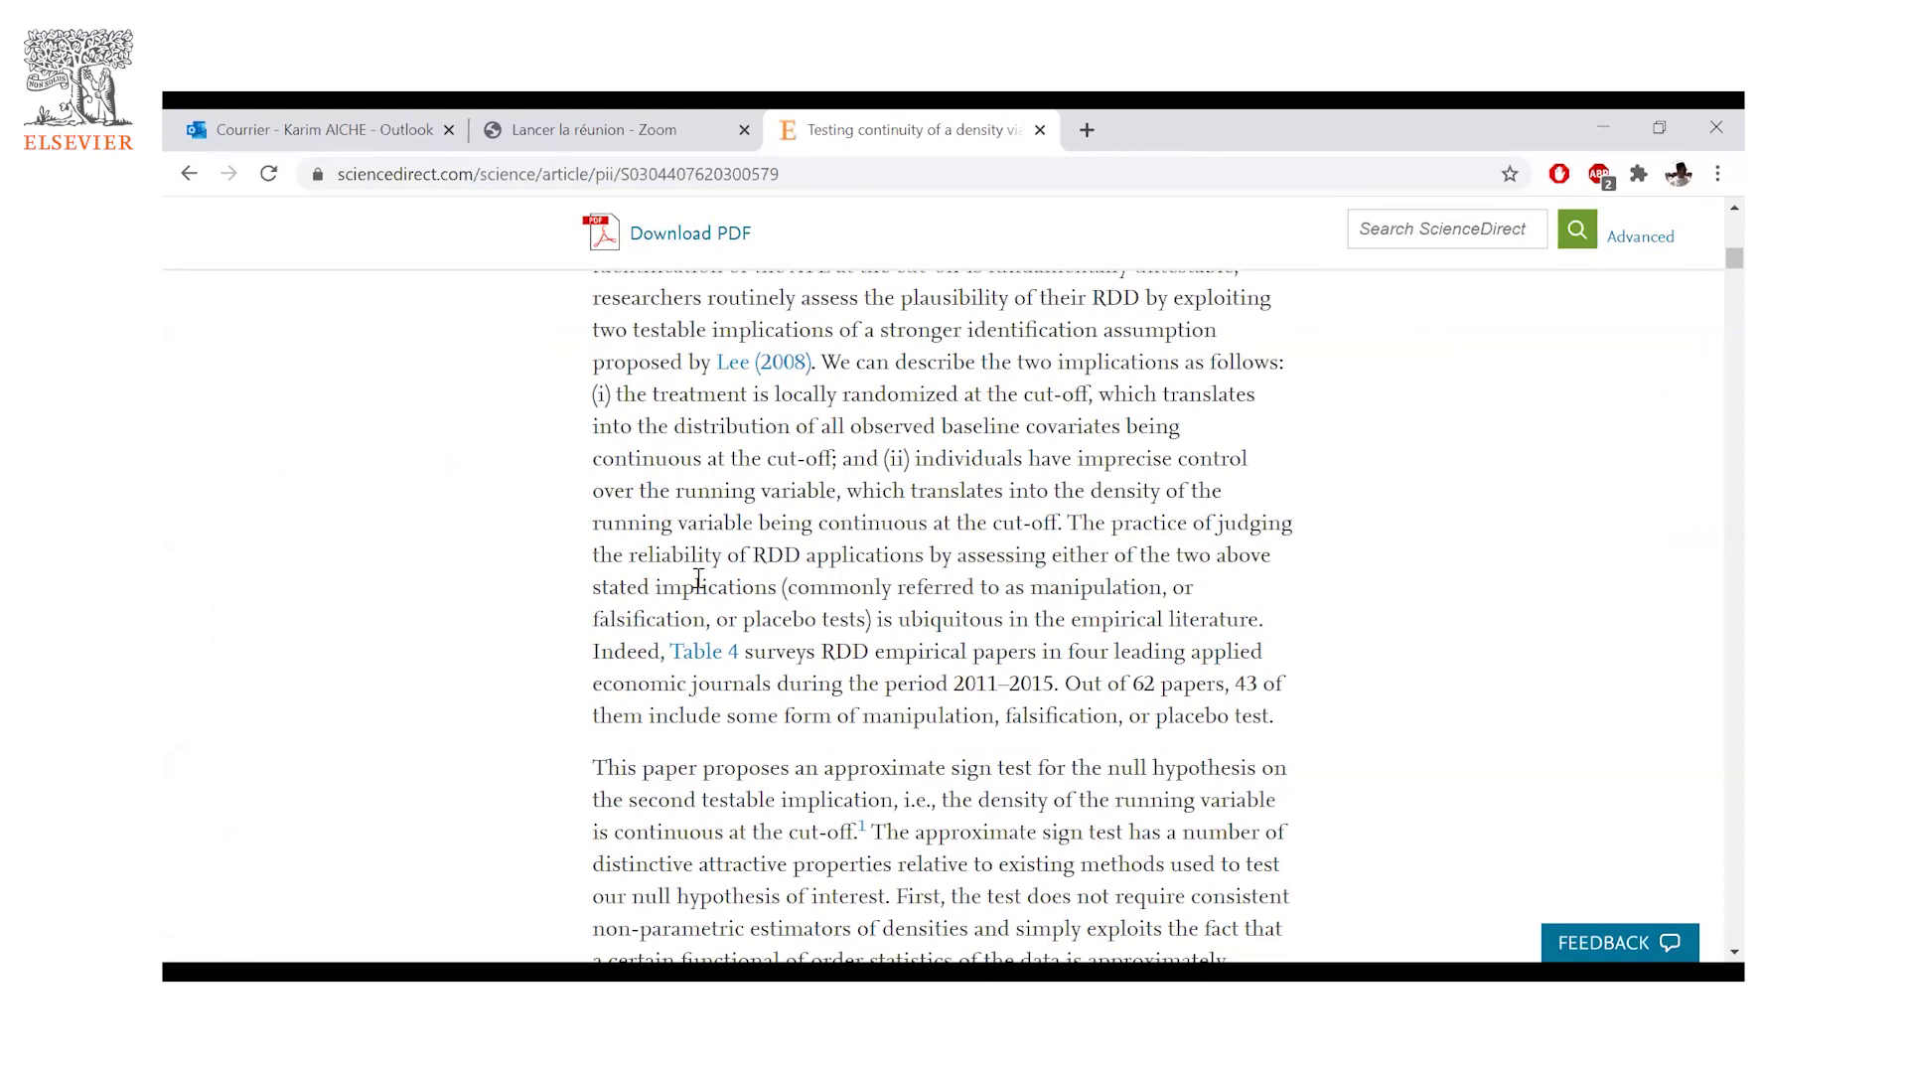
scroll(693, 584, "down", 8)
scroll(693, 584, "down", 2)
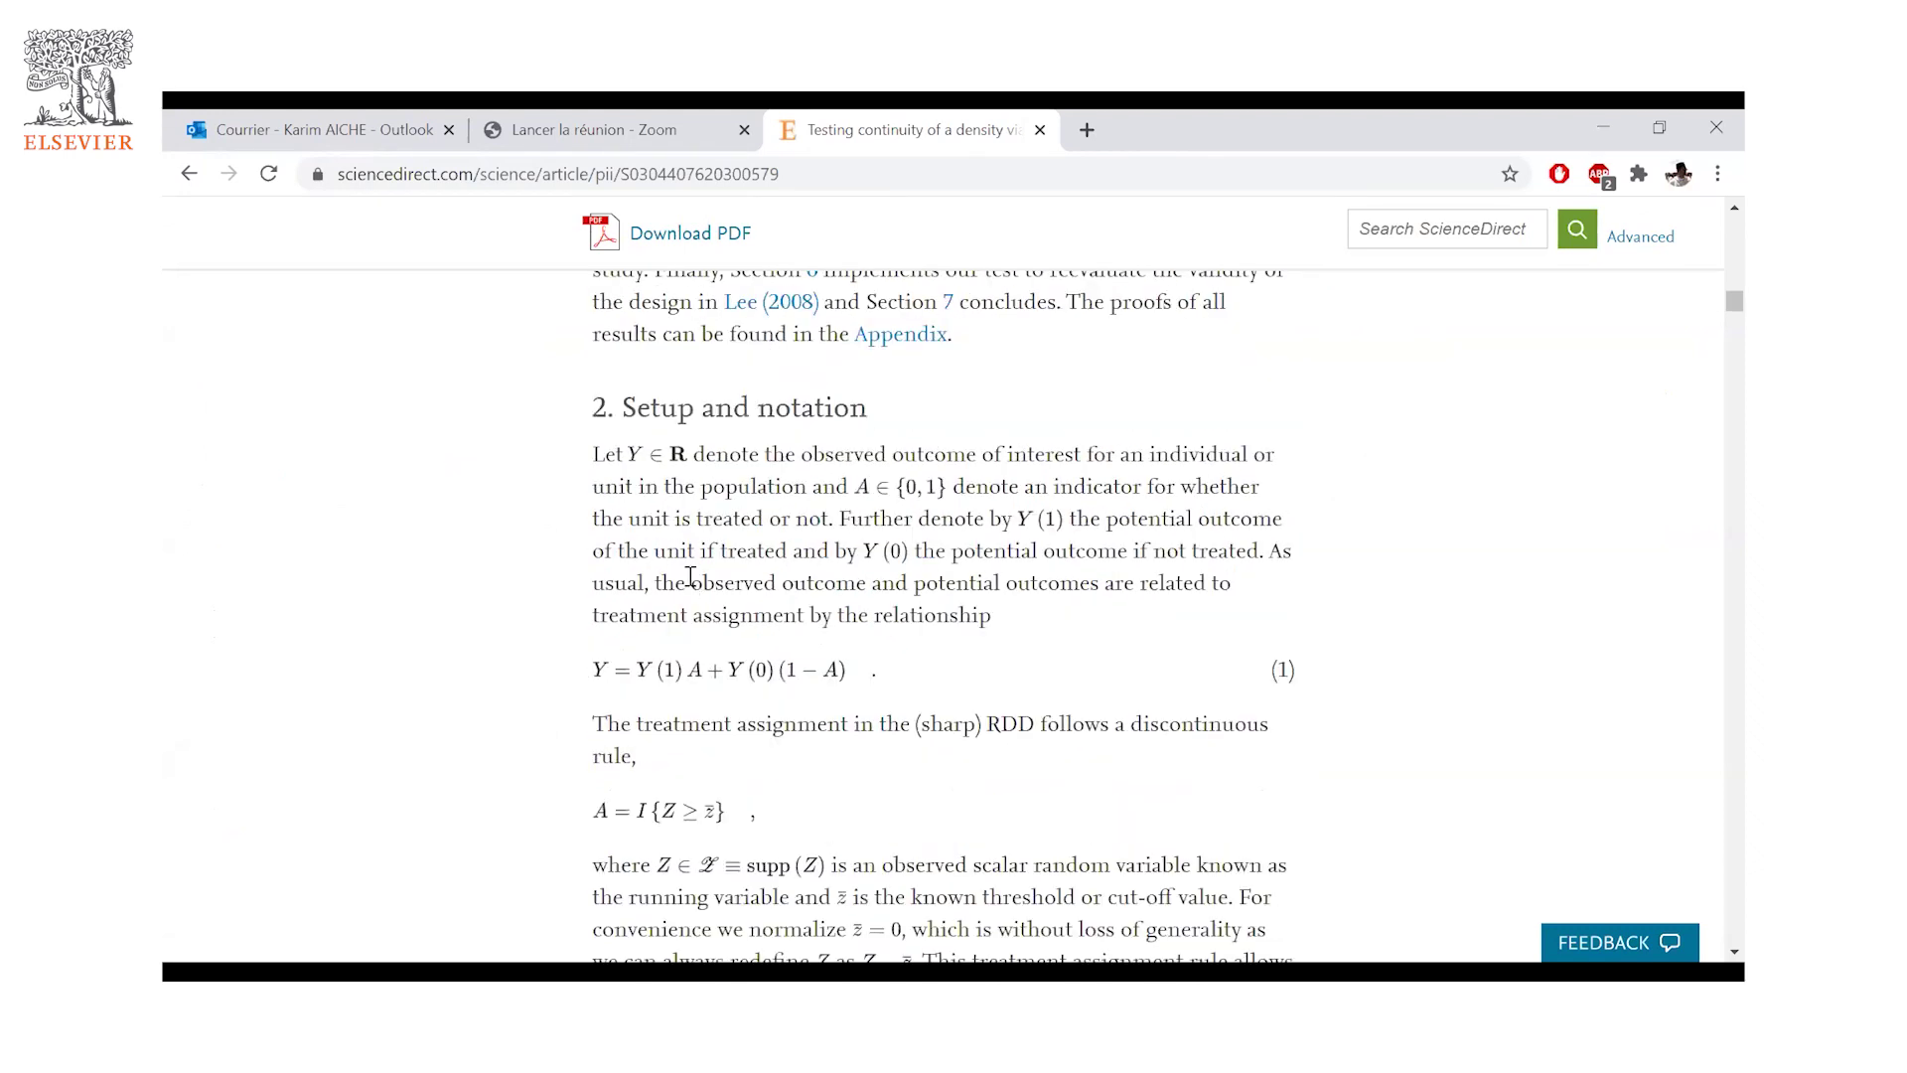
scroll(694, 584, "down", 6)
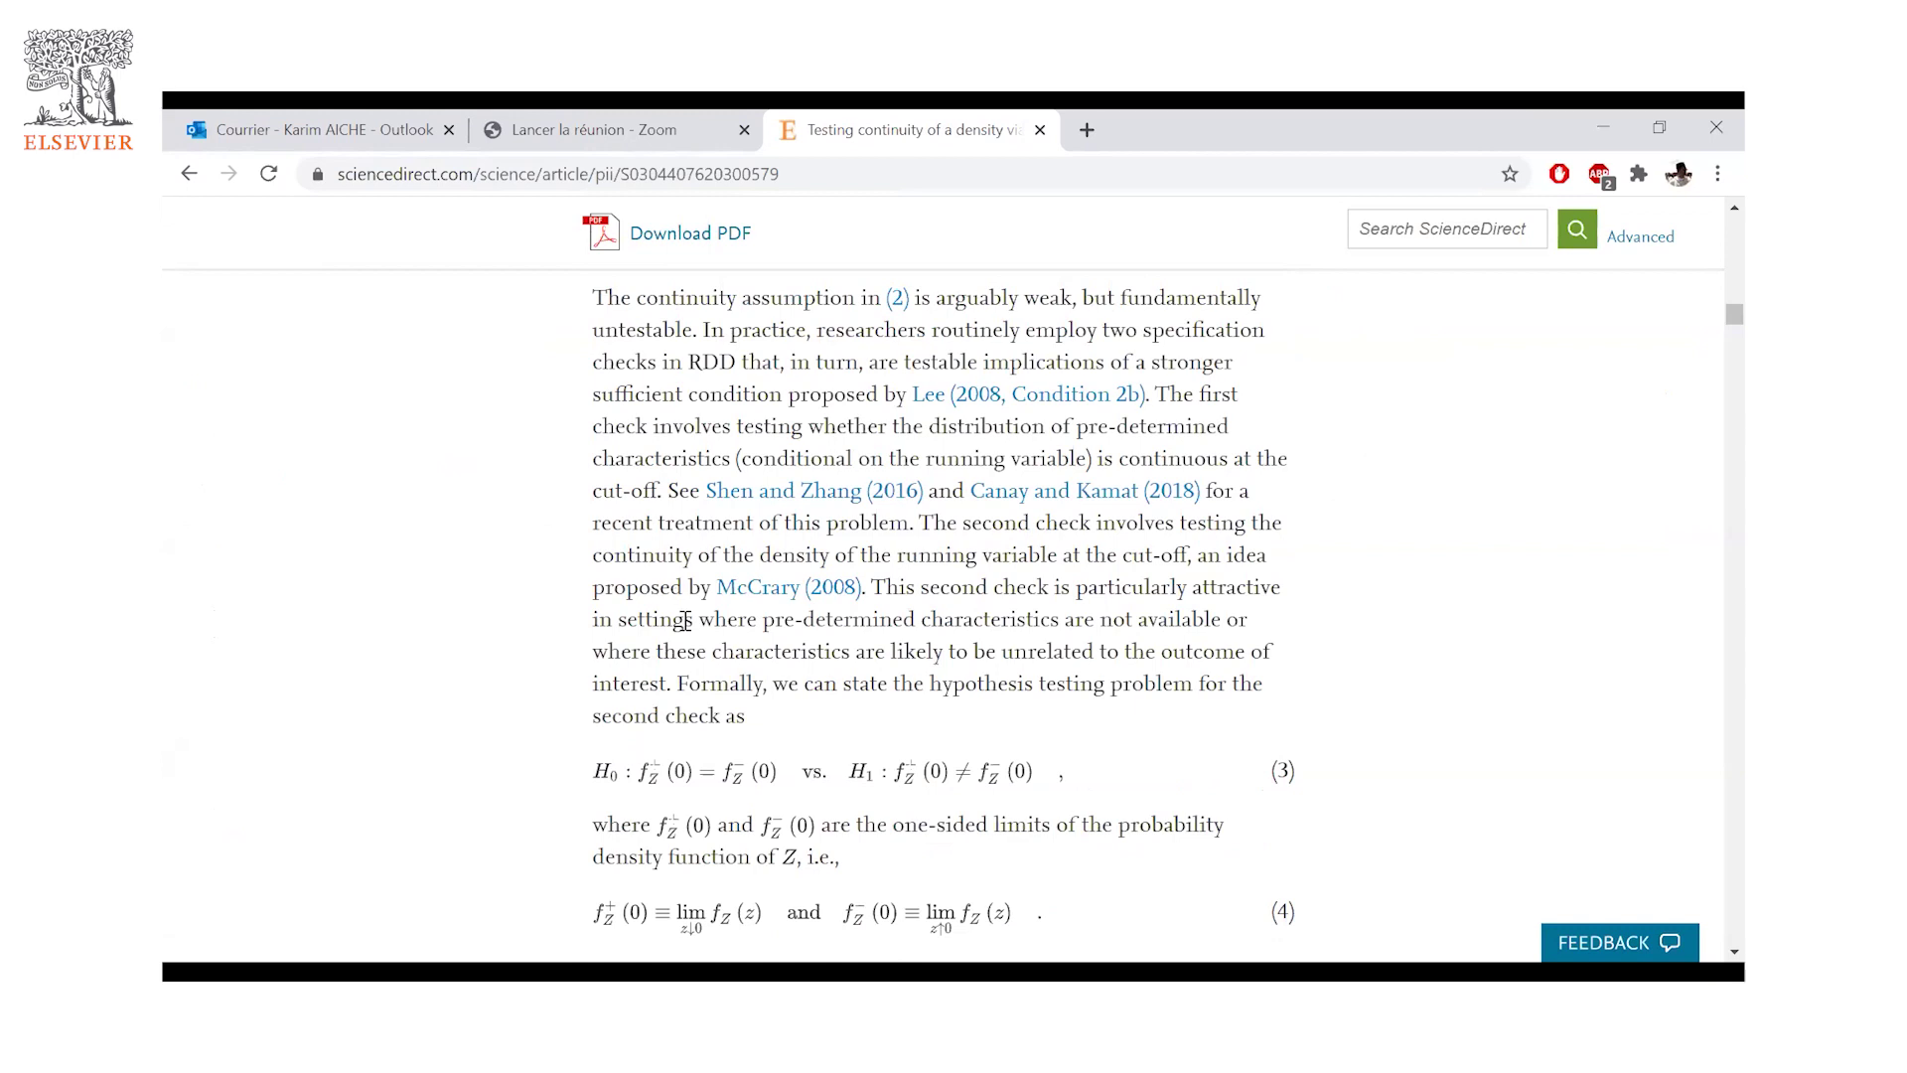
scroll(1281, 596, "down", 8)
scroll(1710, 353, "up", 3)
scroll(1708, 298, "up", 2)
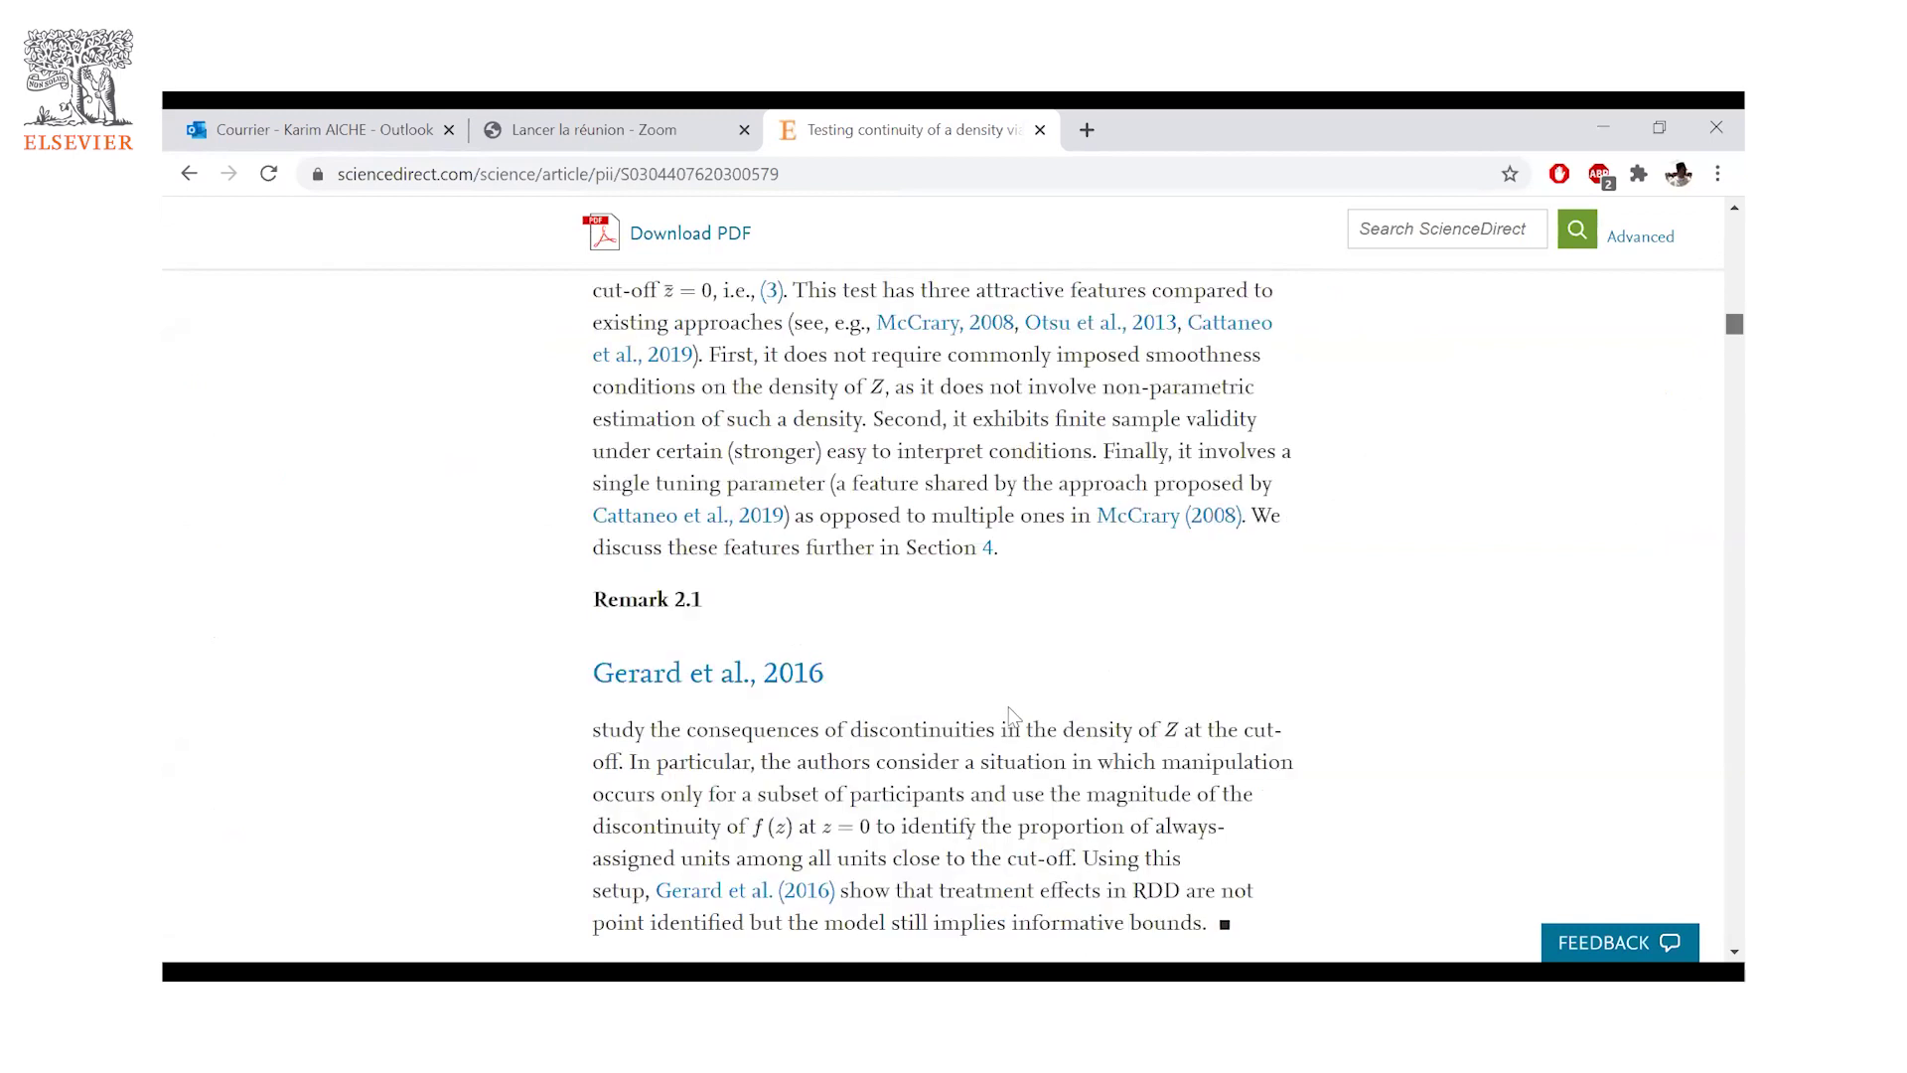
scroll(1005, 717, "up", 20)
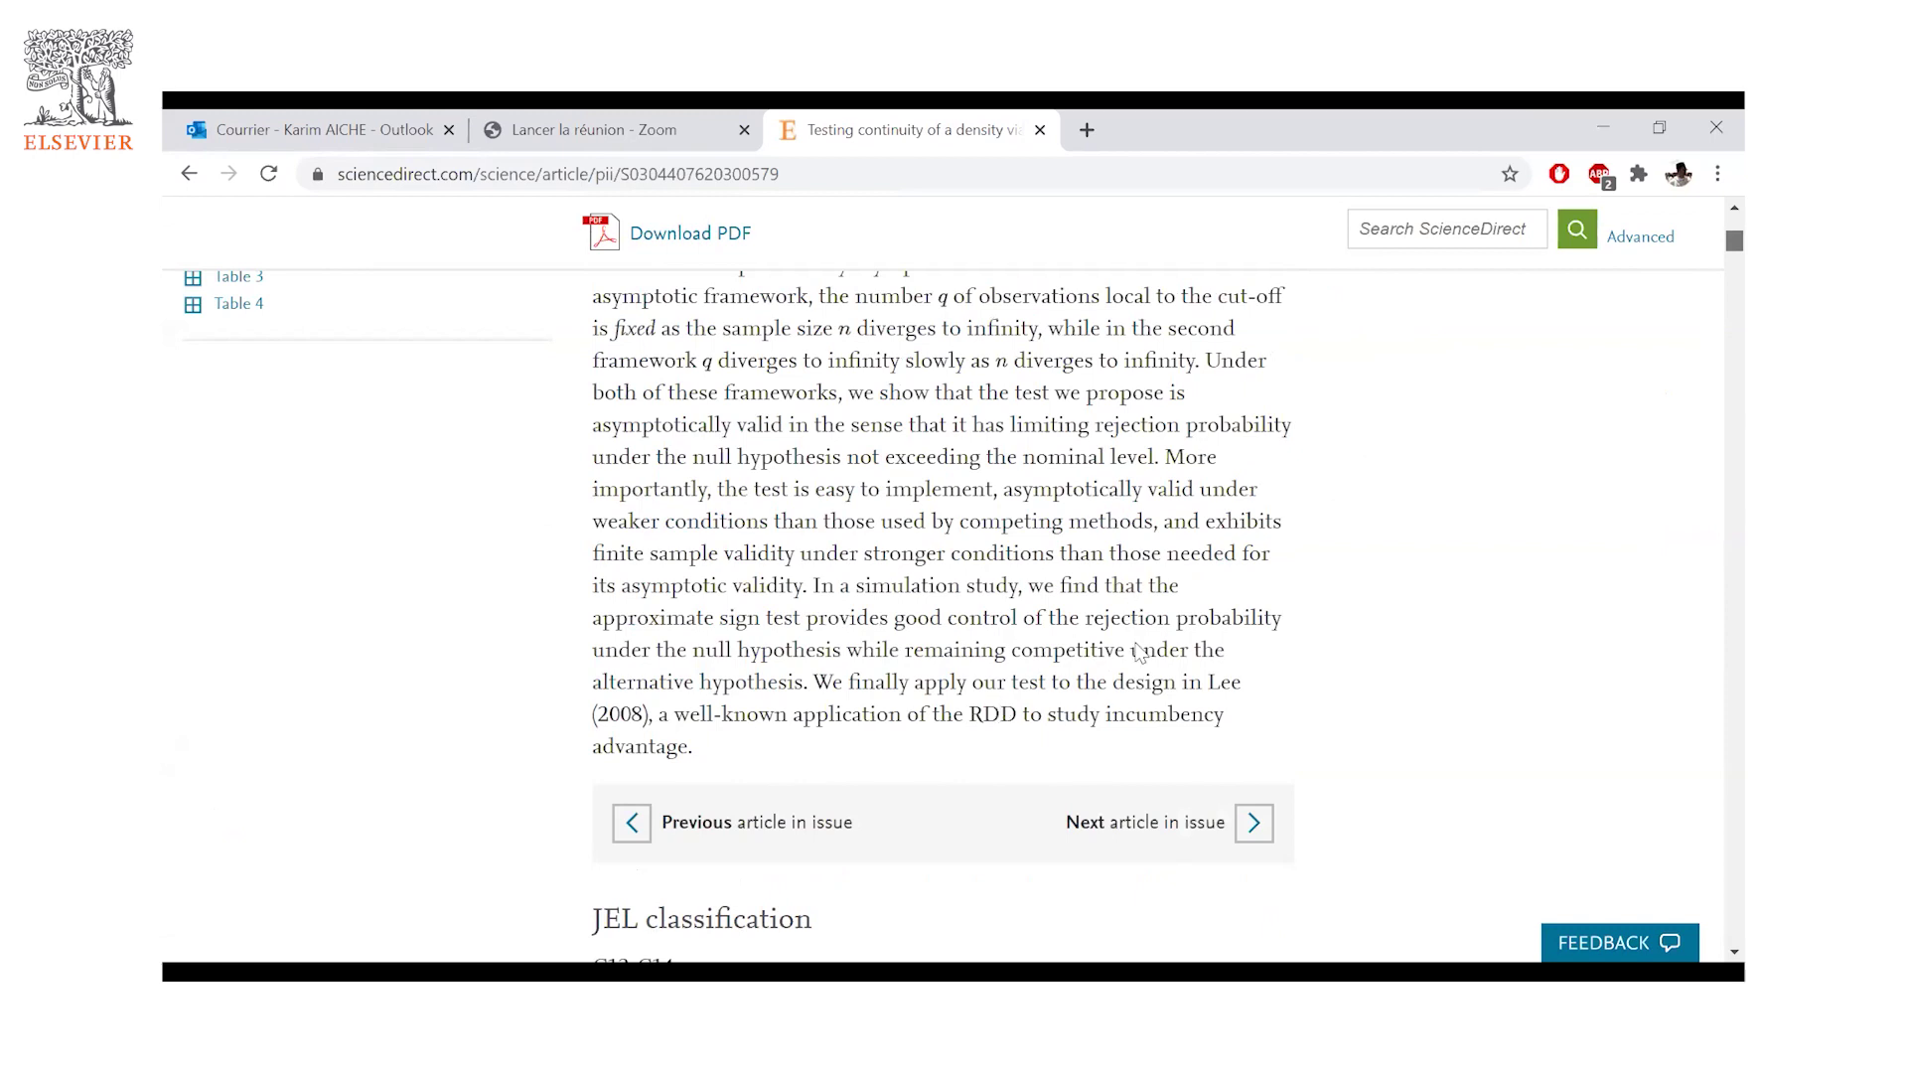
scroll(1152, 676, "up", 12)
scroll(680, 745, "down", 2)
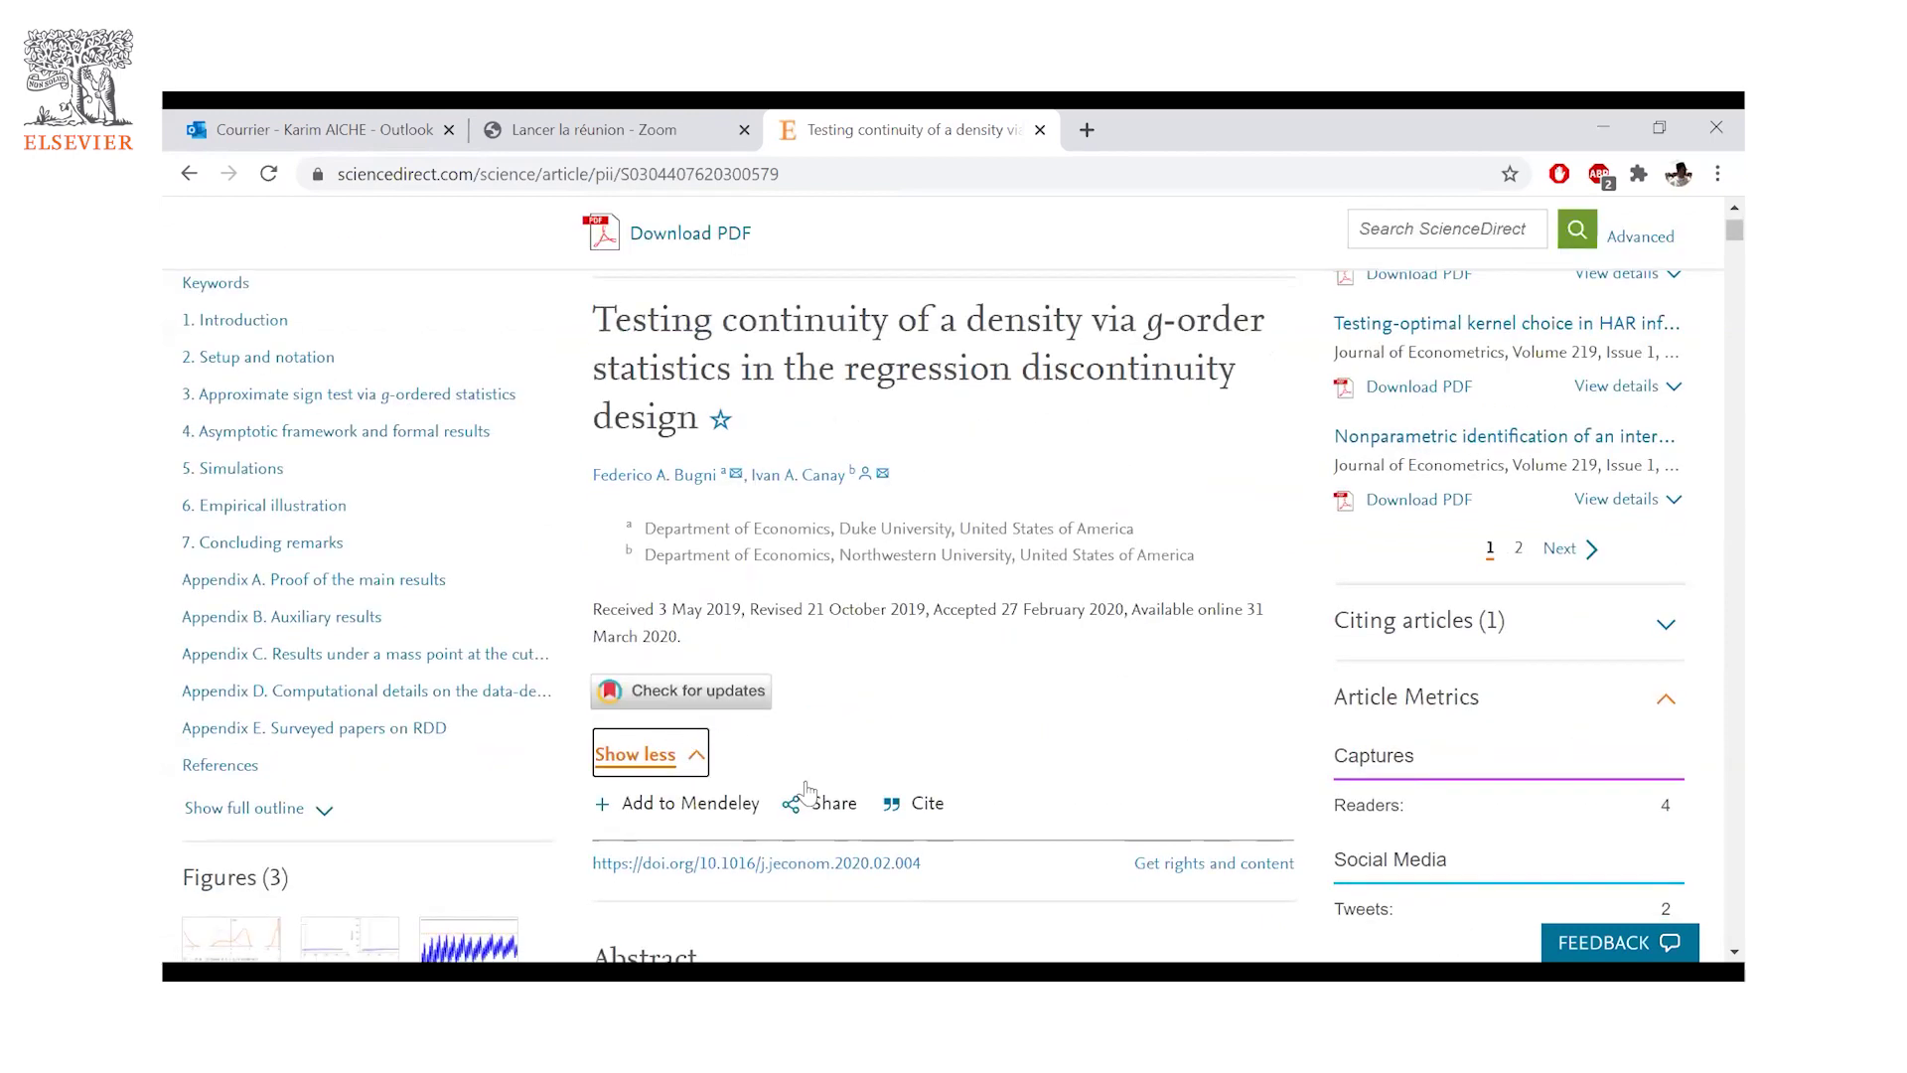
- Download the density-continuity article as a PDF, then go back toward the Volume 221, Issue 1 page
scroll(814, 792, "down", 1)
scroll(1097, 638, "down", 1)
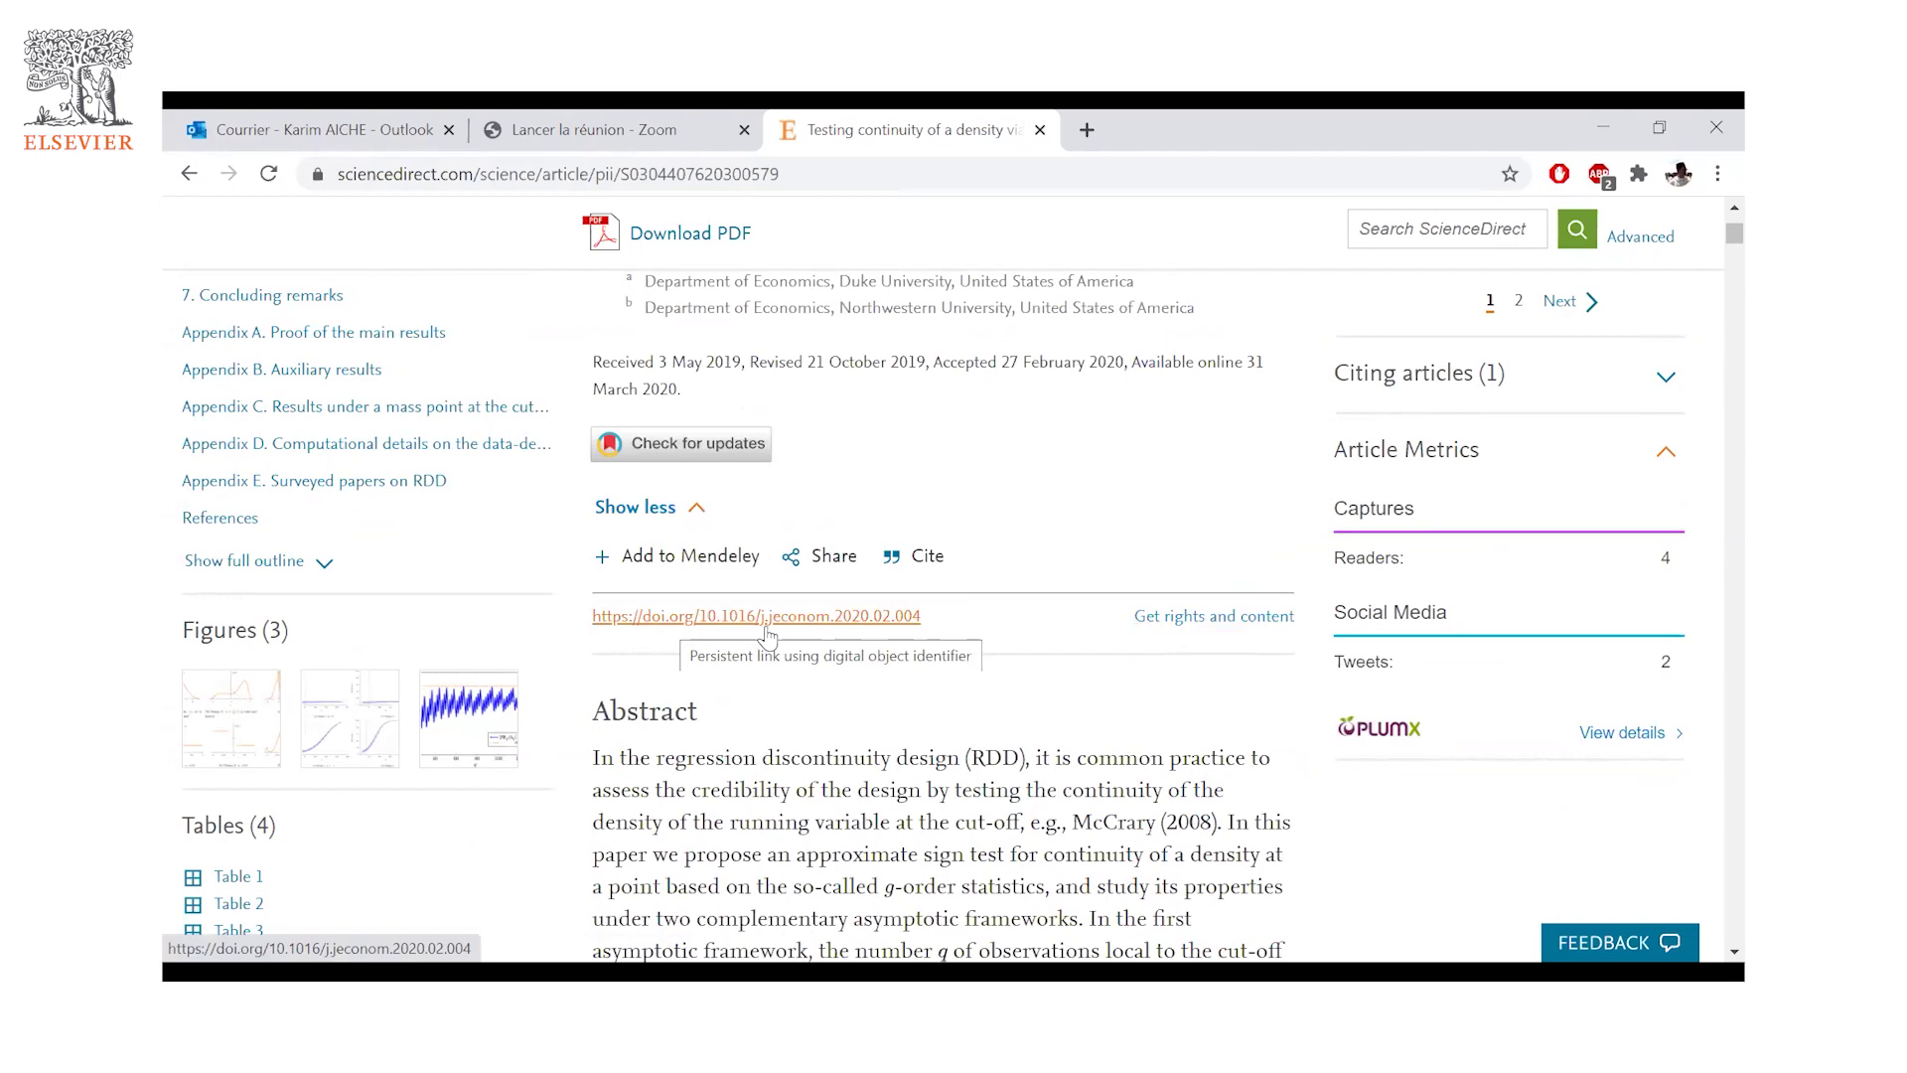
scroll(767, 632, "up", 2)
scroll(770, 635, "up", 4)
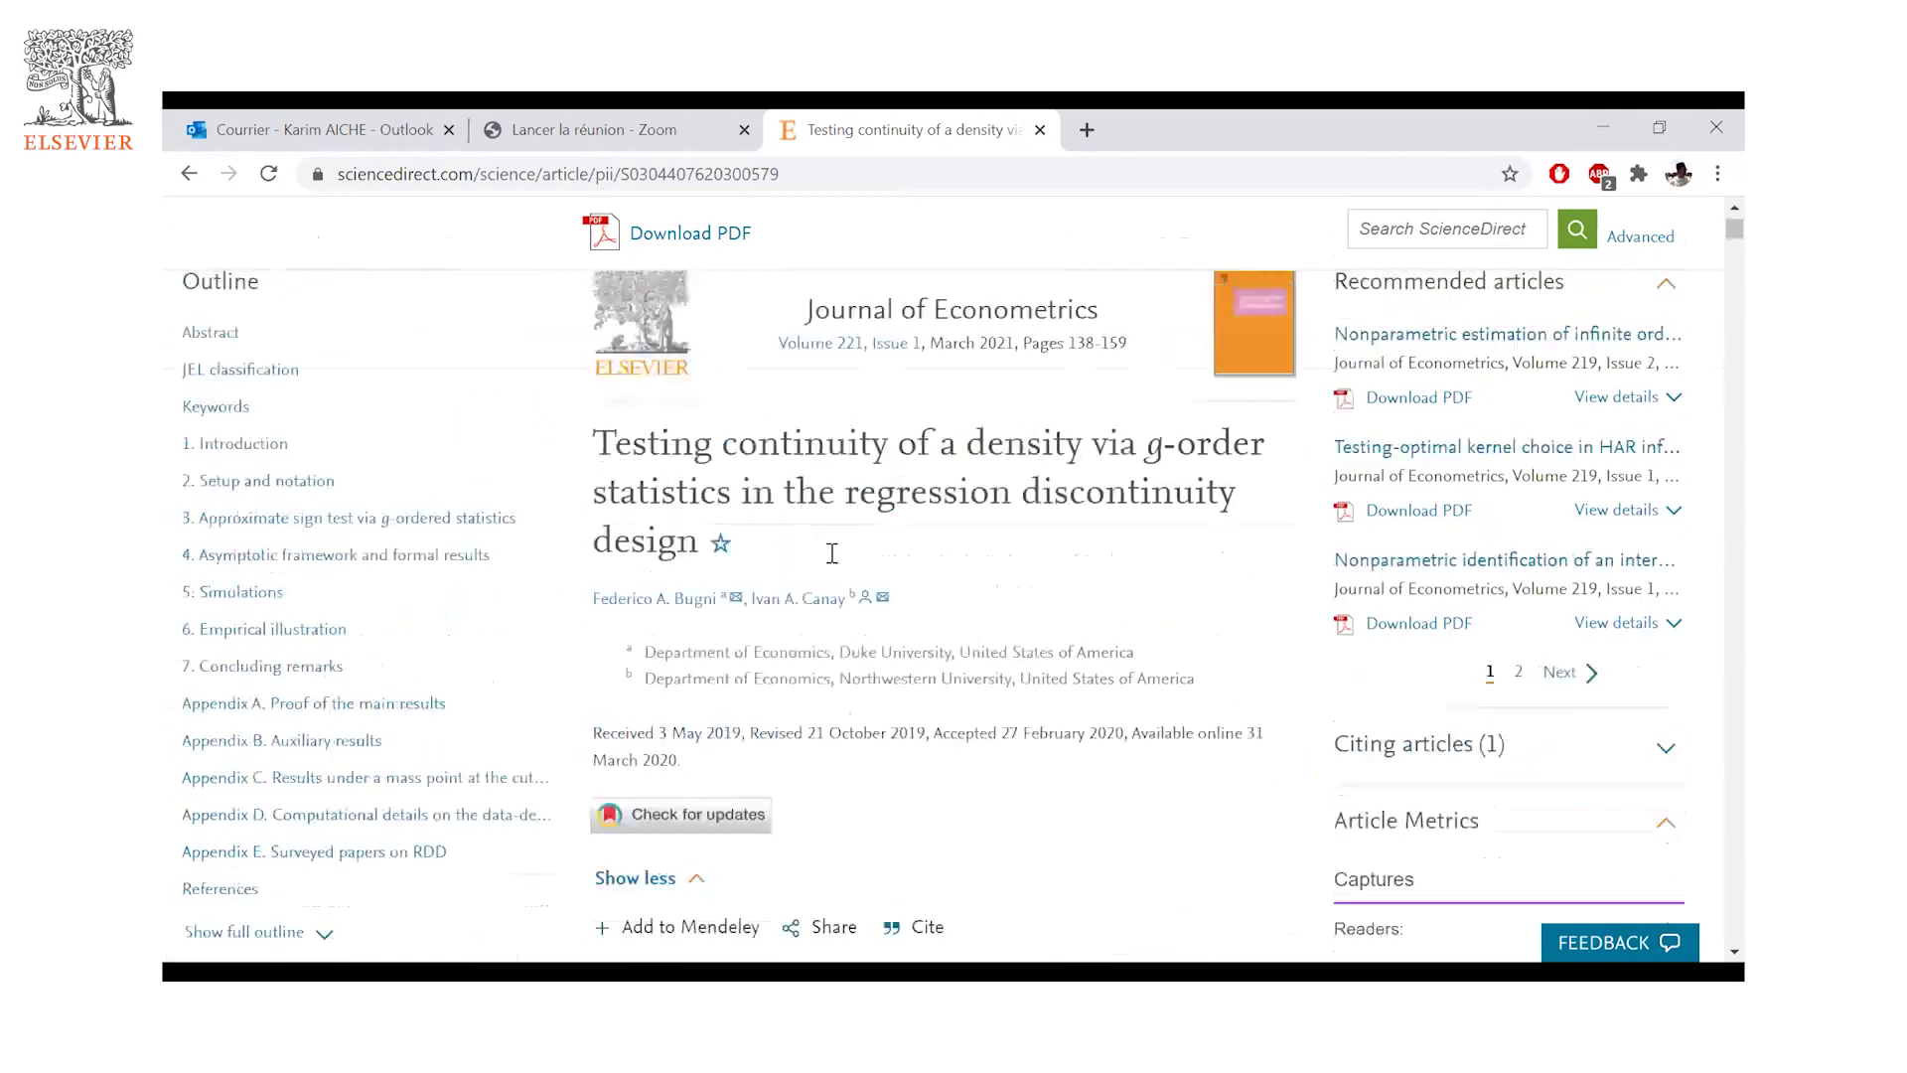
left_click(690, 334)
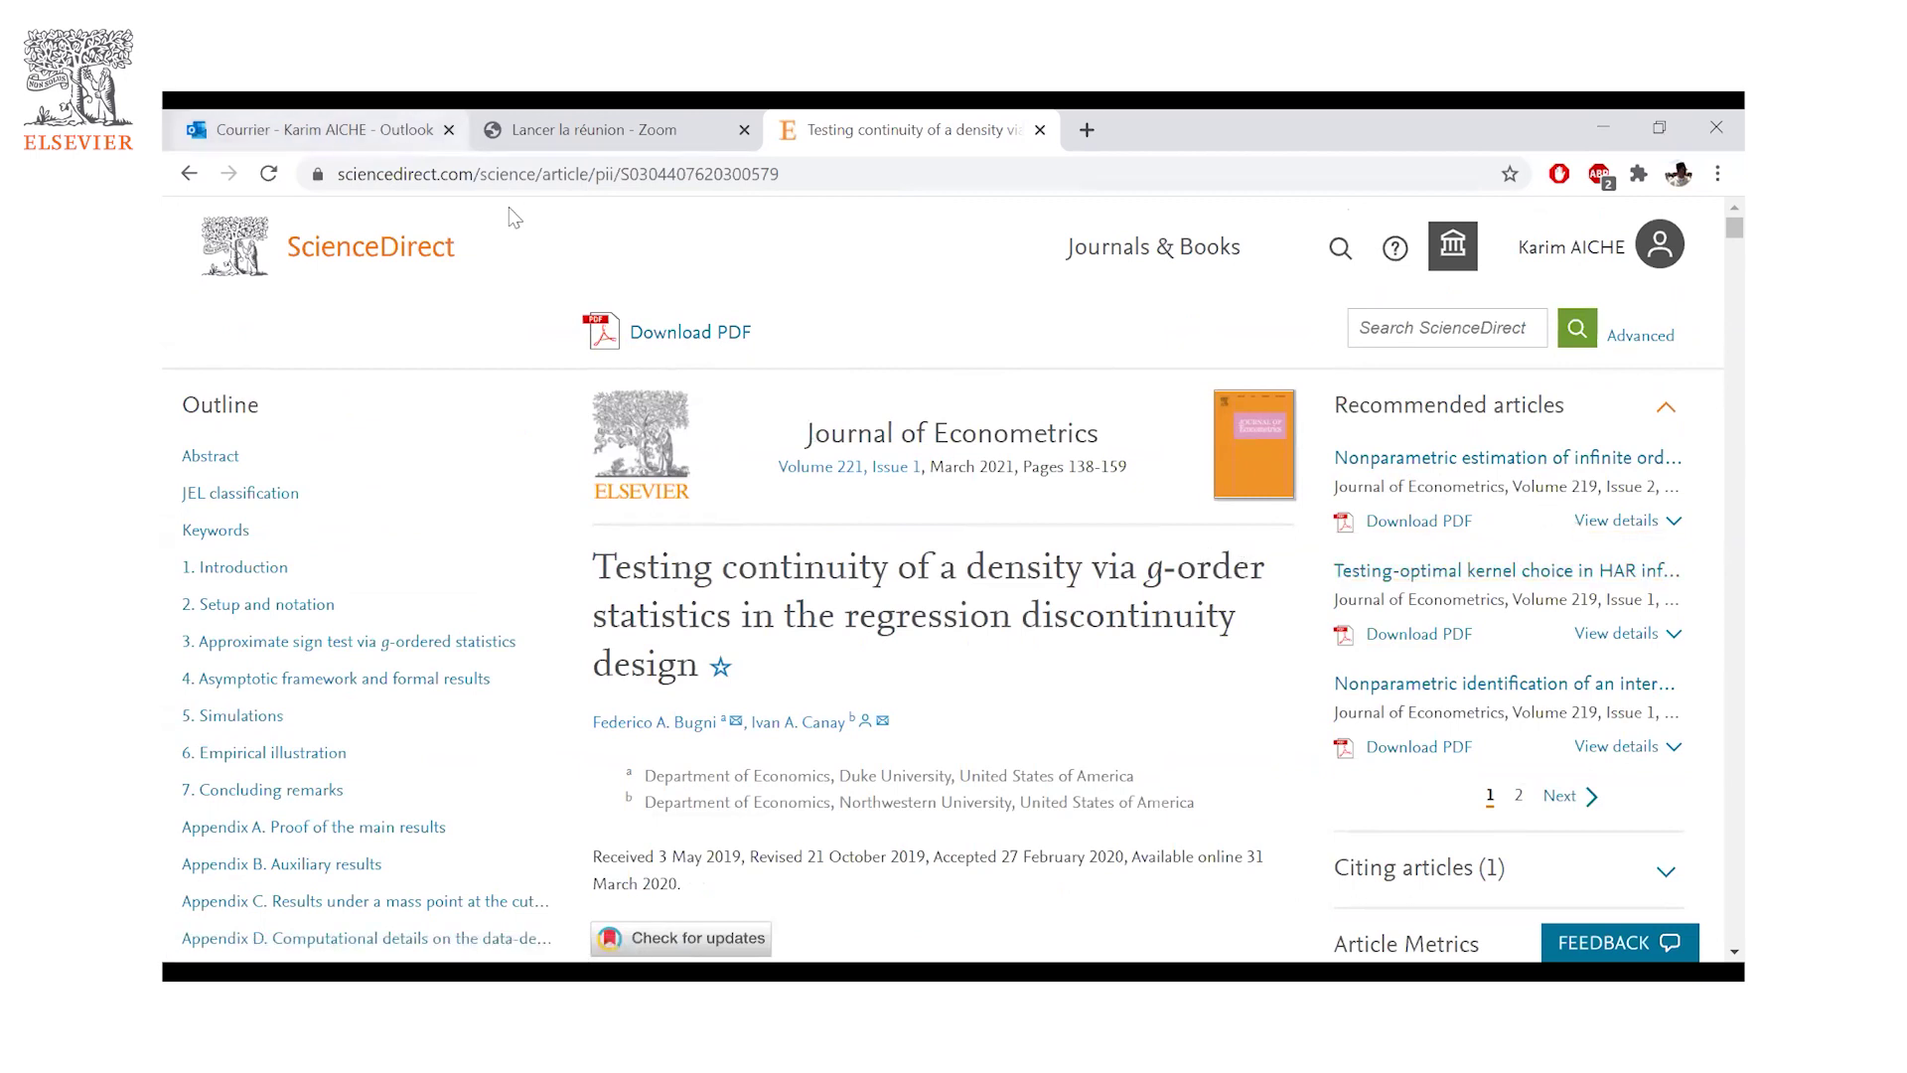
left_click(191, 173)
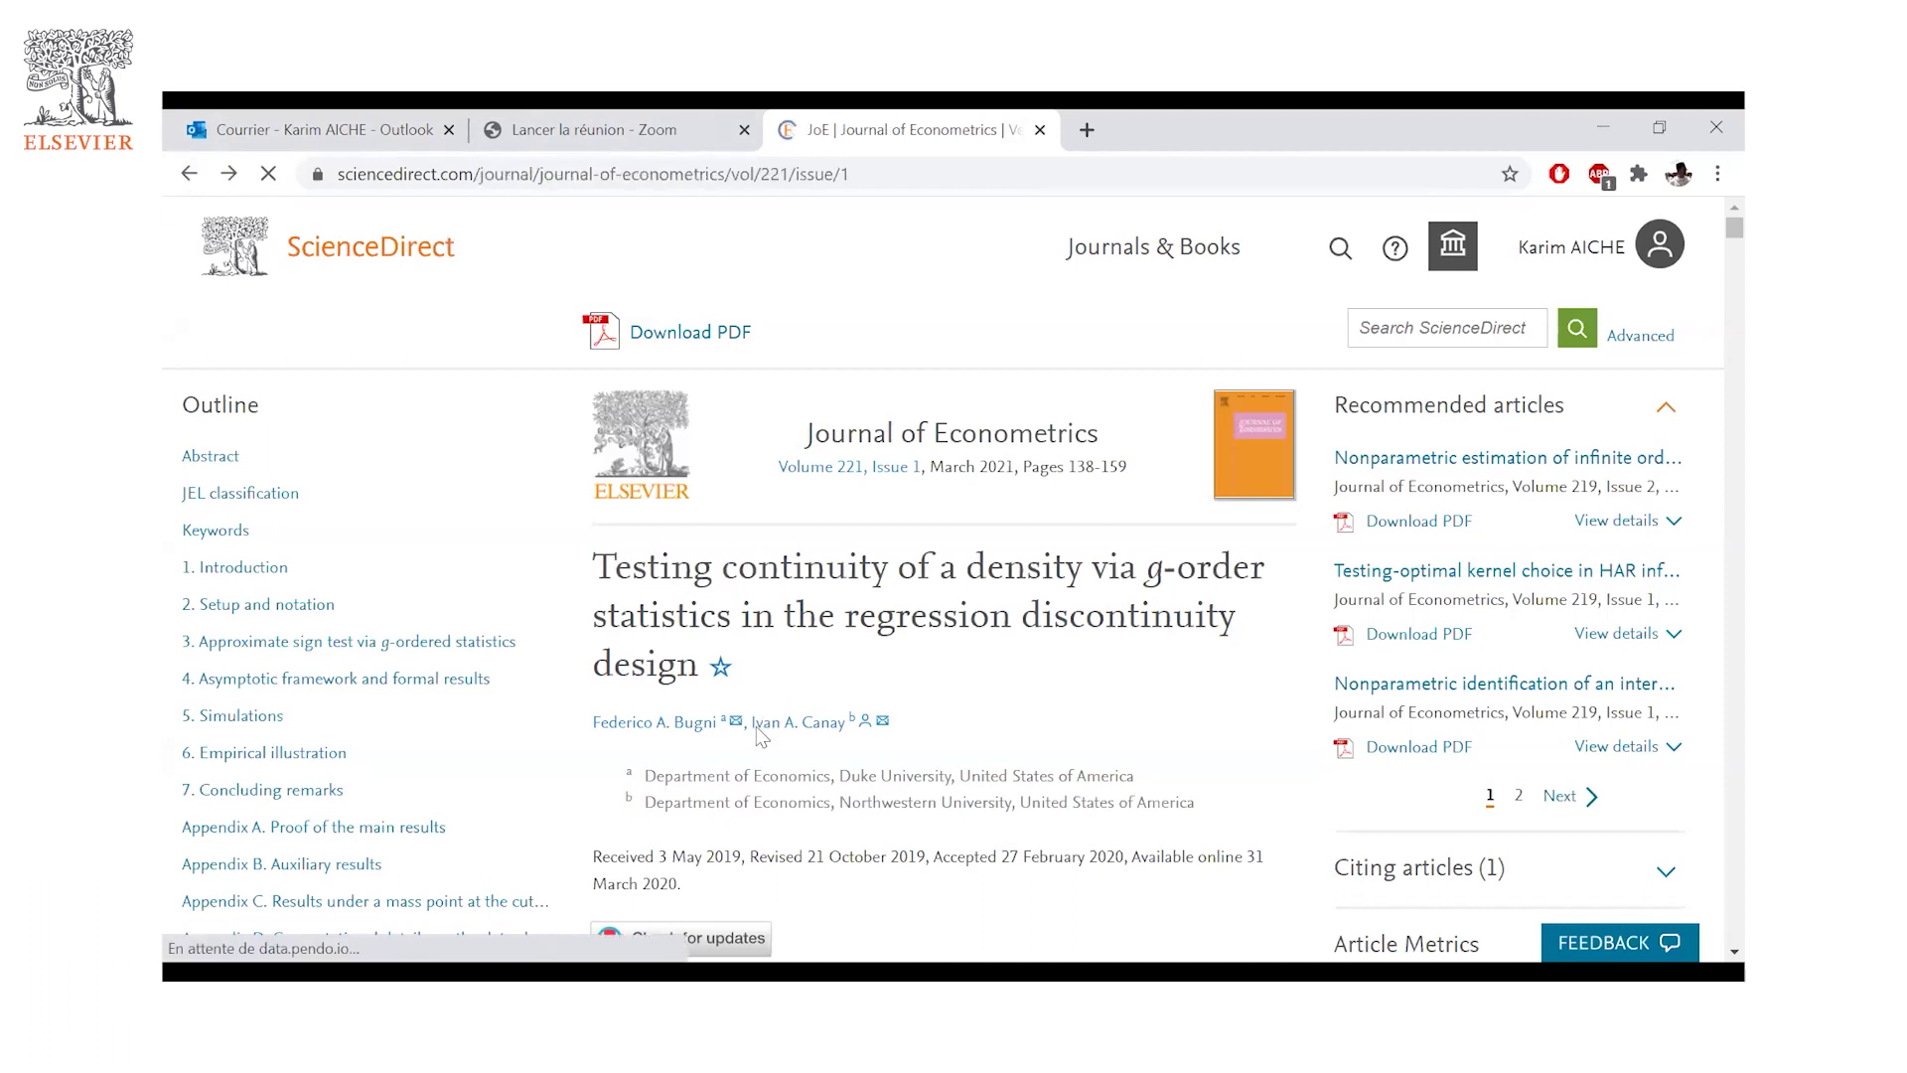
- Go back to the Journal of Econometrics home page and open View all issues
scroll(792, 601, "up", 7)
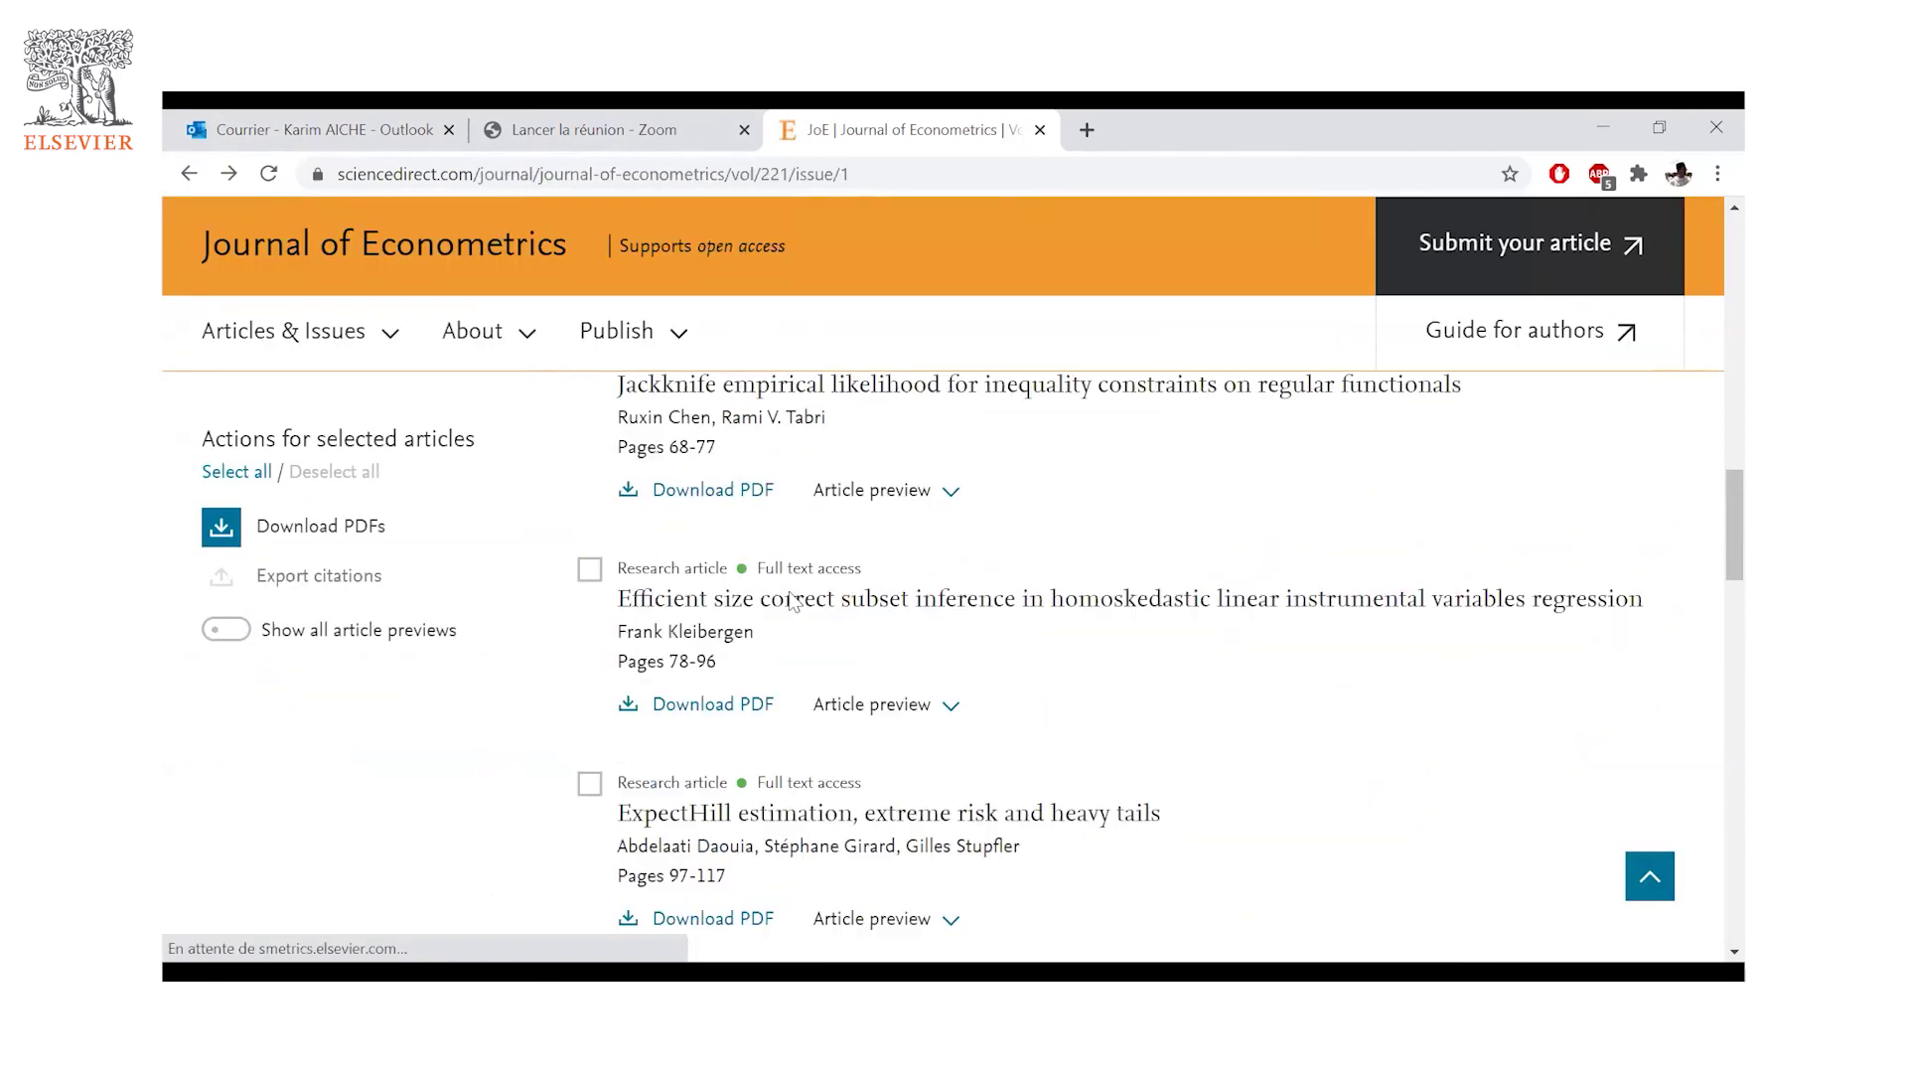
scroll(790, 599, "up", 10)
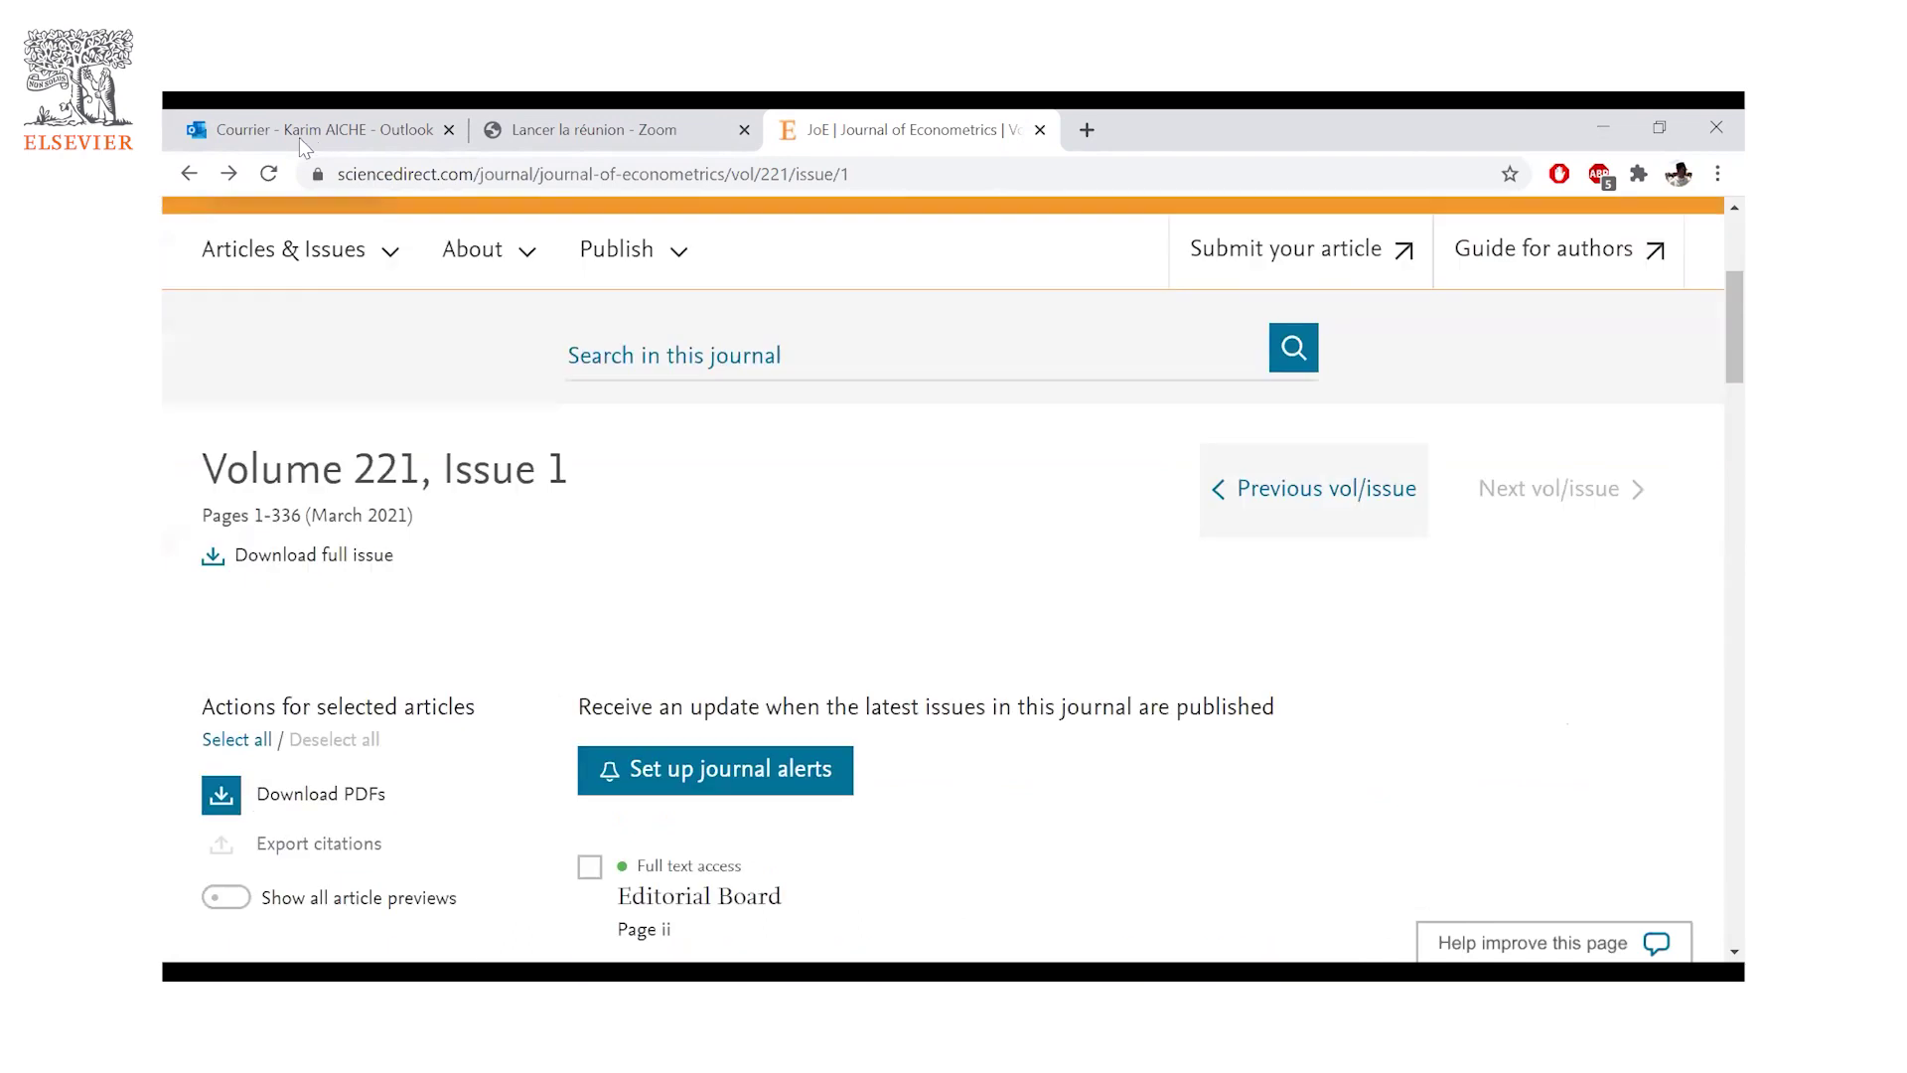
left_click(189, 174)
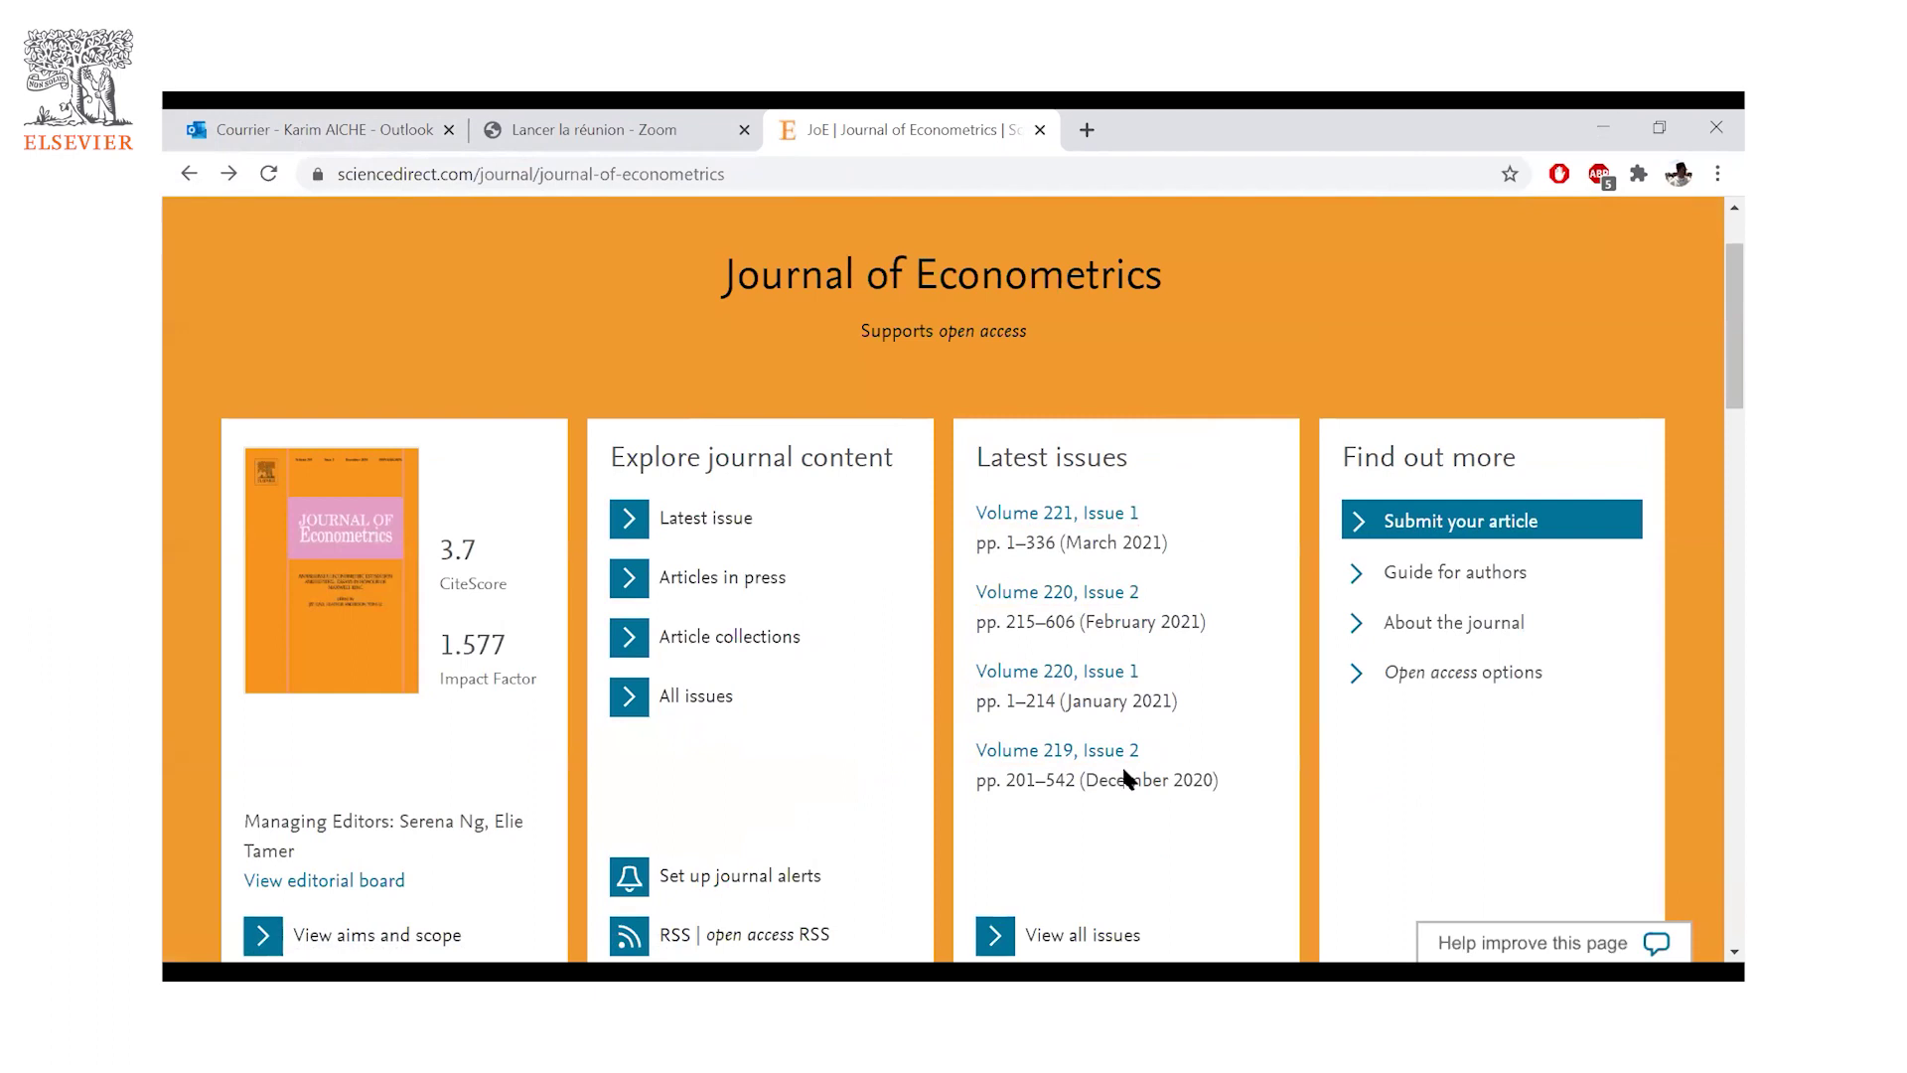
scroll(1058, 735, "down", 2)
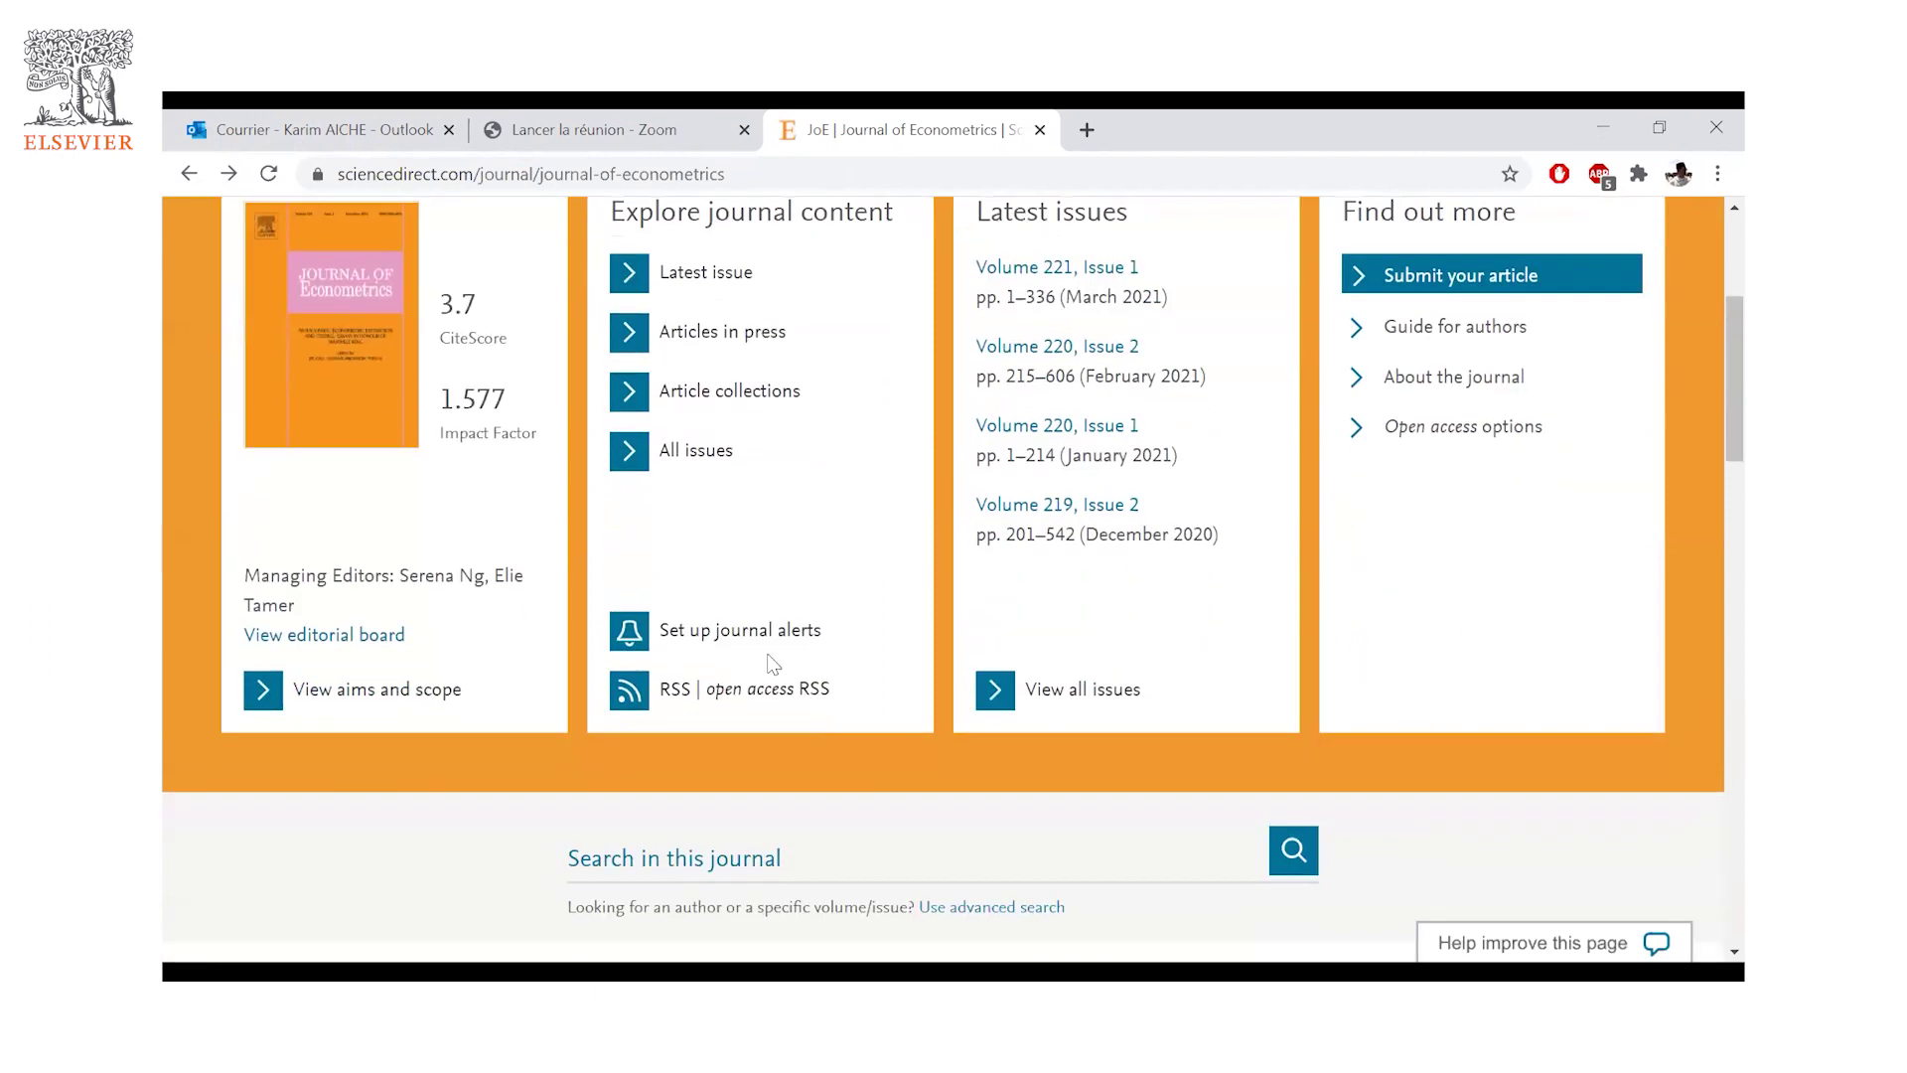
left_click(1011, 703)
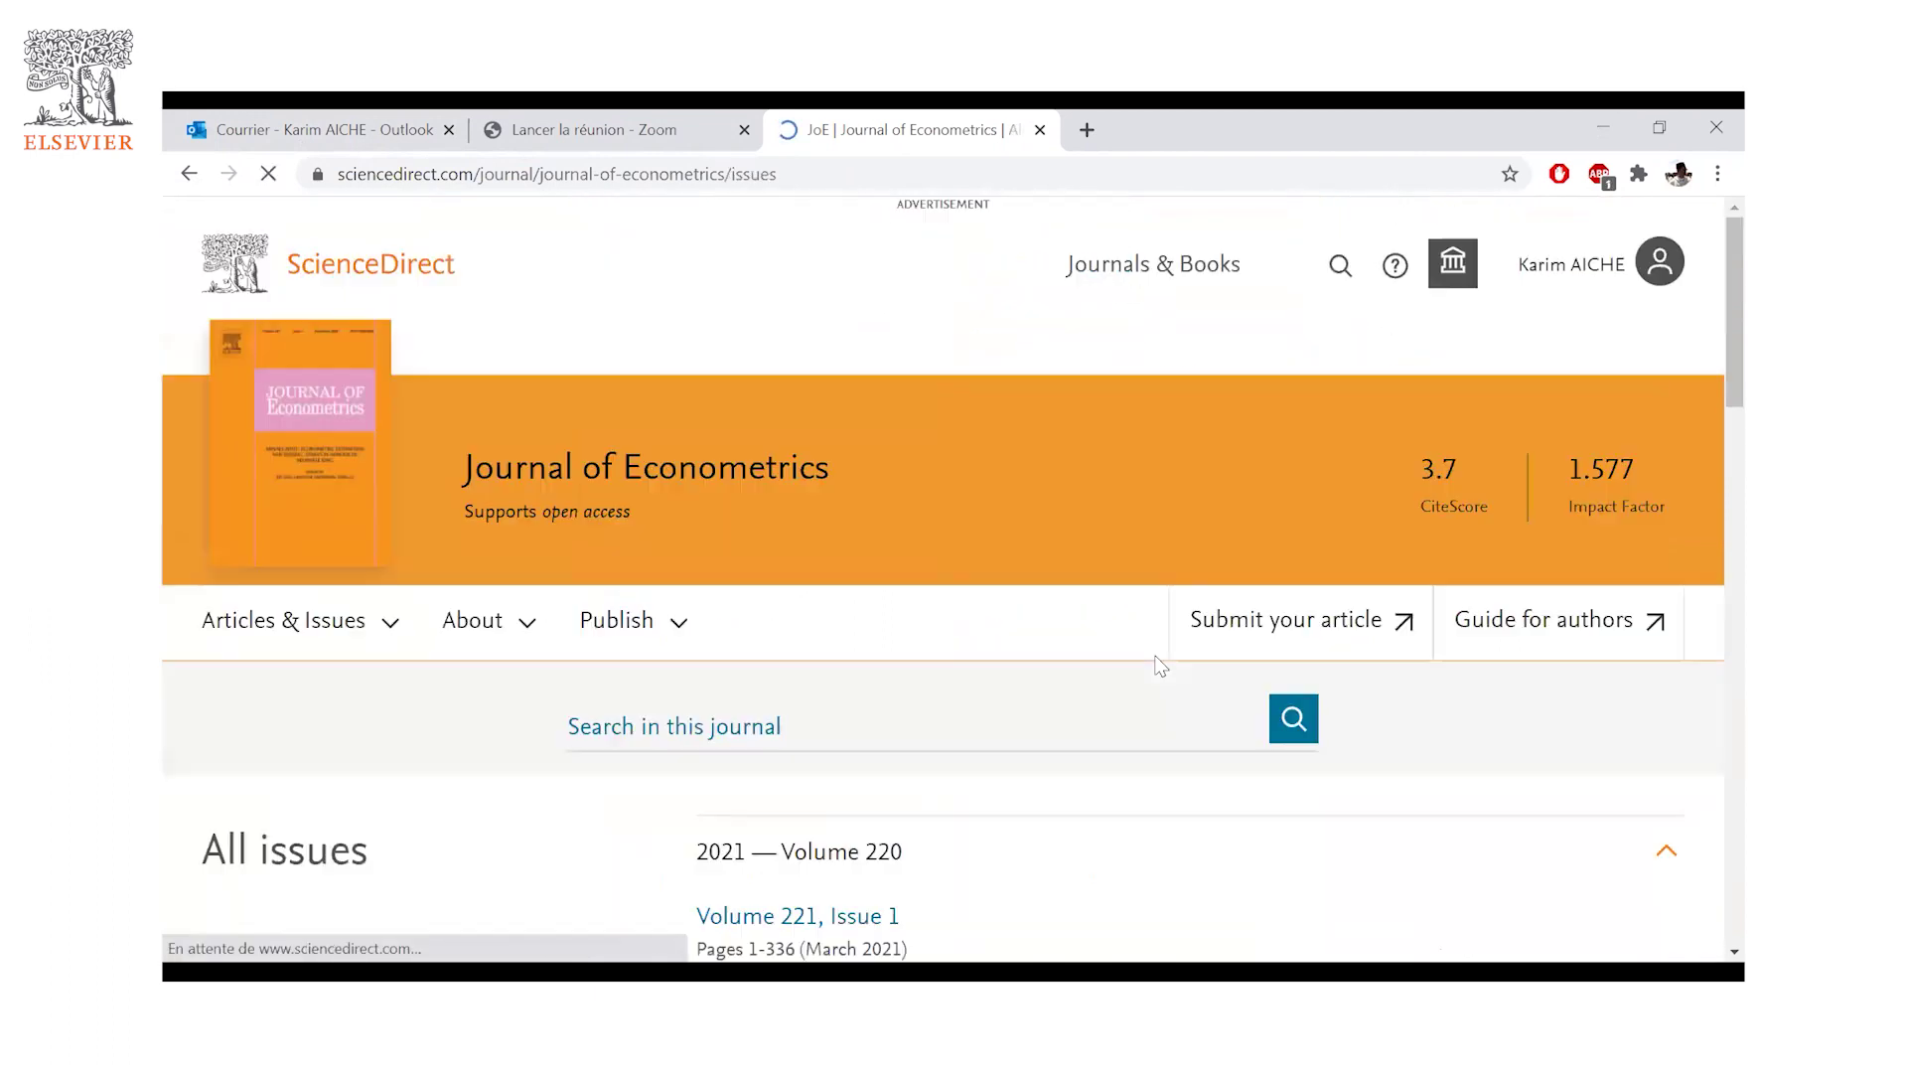
- Scroll the All issues list and return to its top at 2021 — Volume 220
scroll(1303, 755, "down", 10)
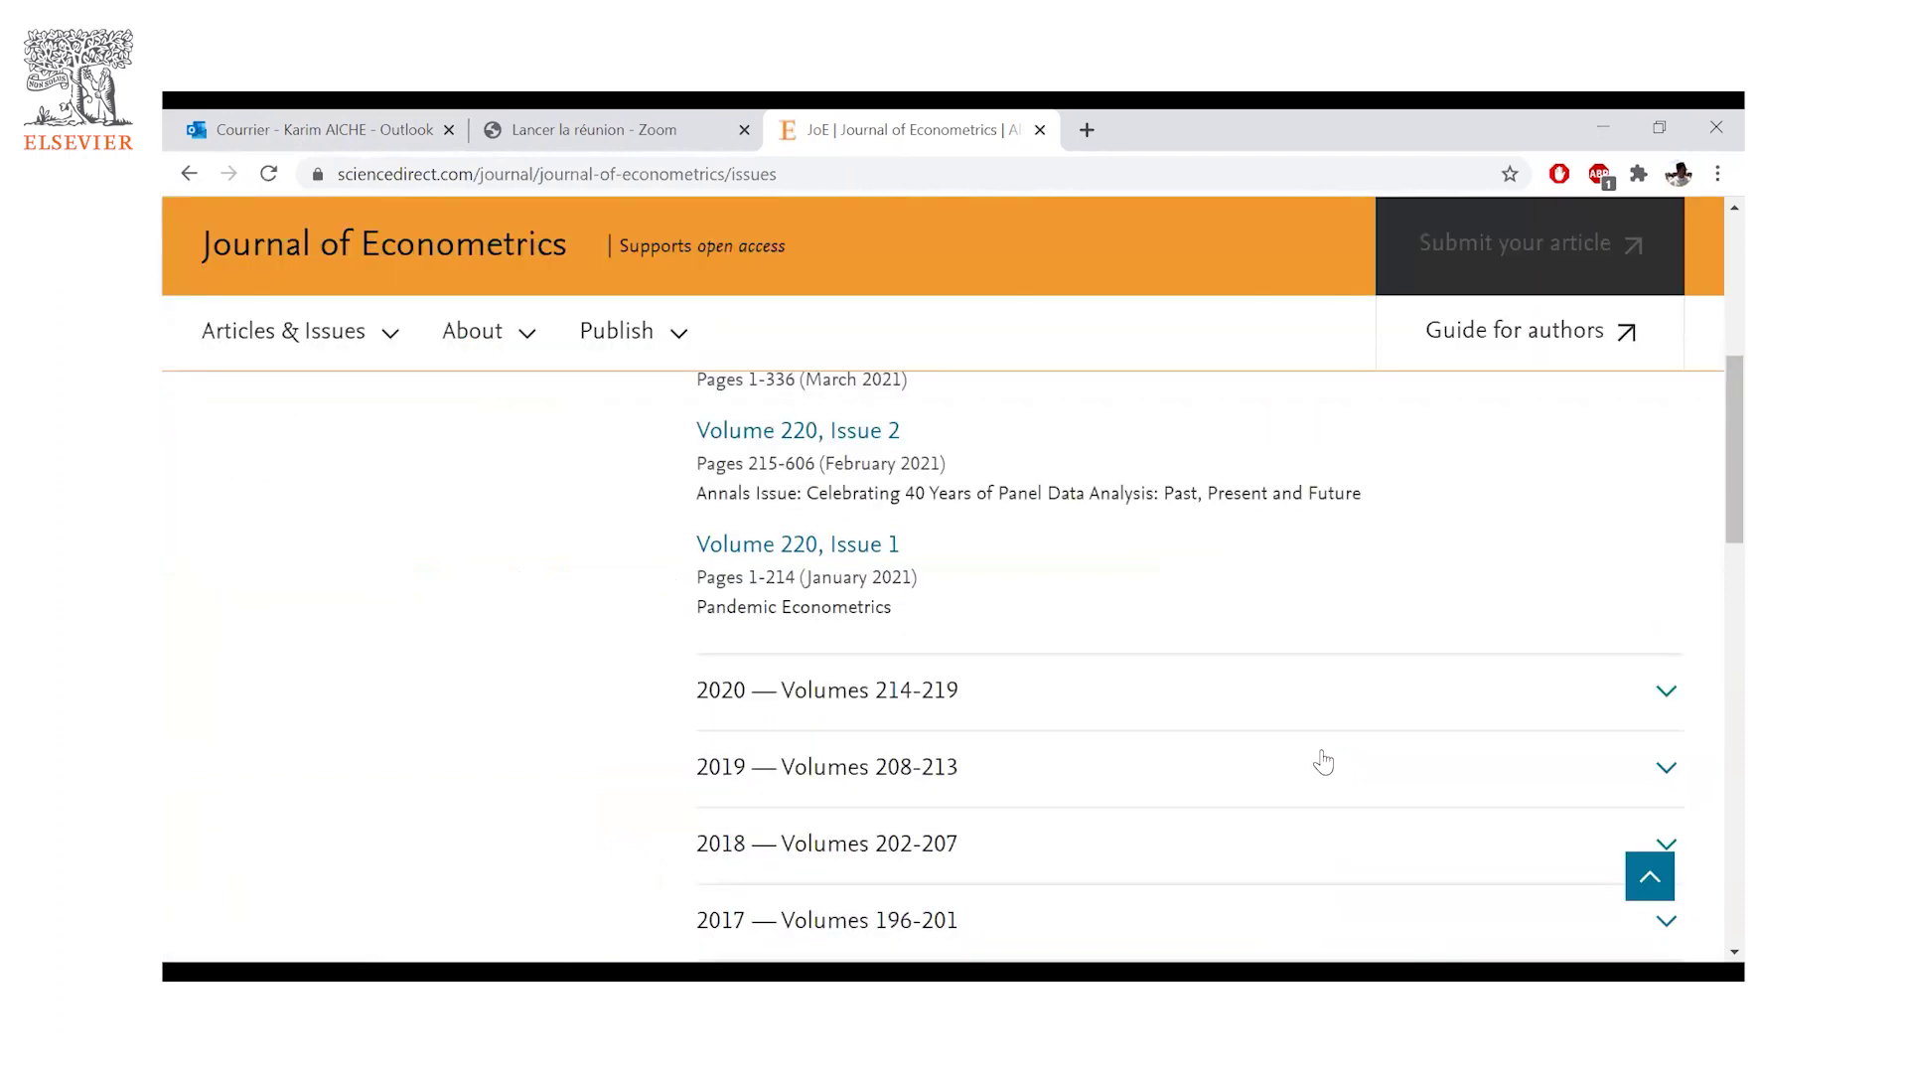
scroll(1311, 768, "down", 9)
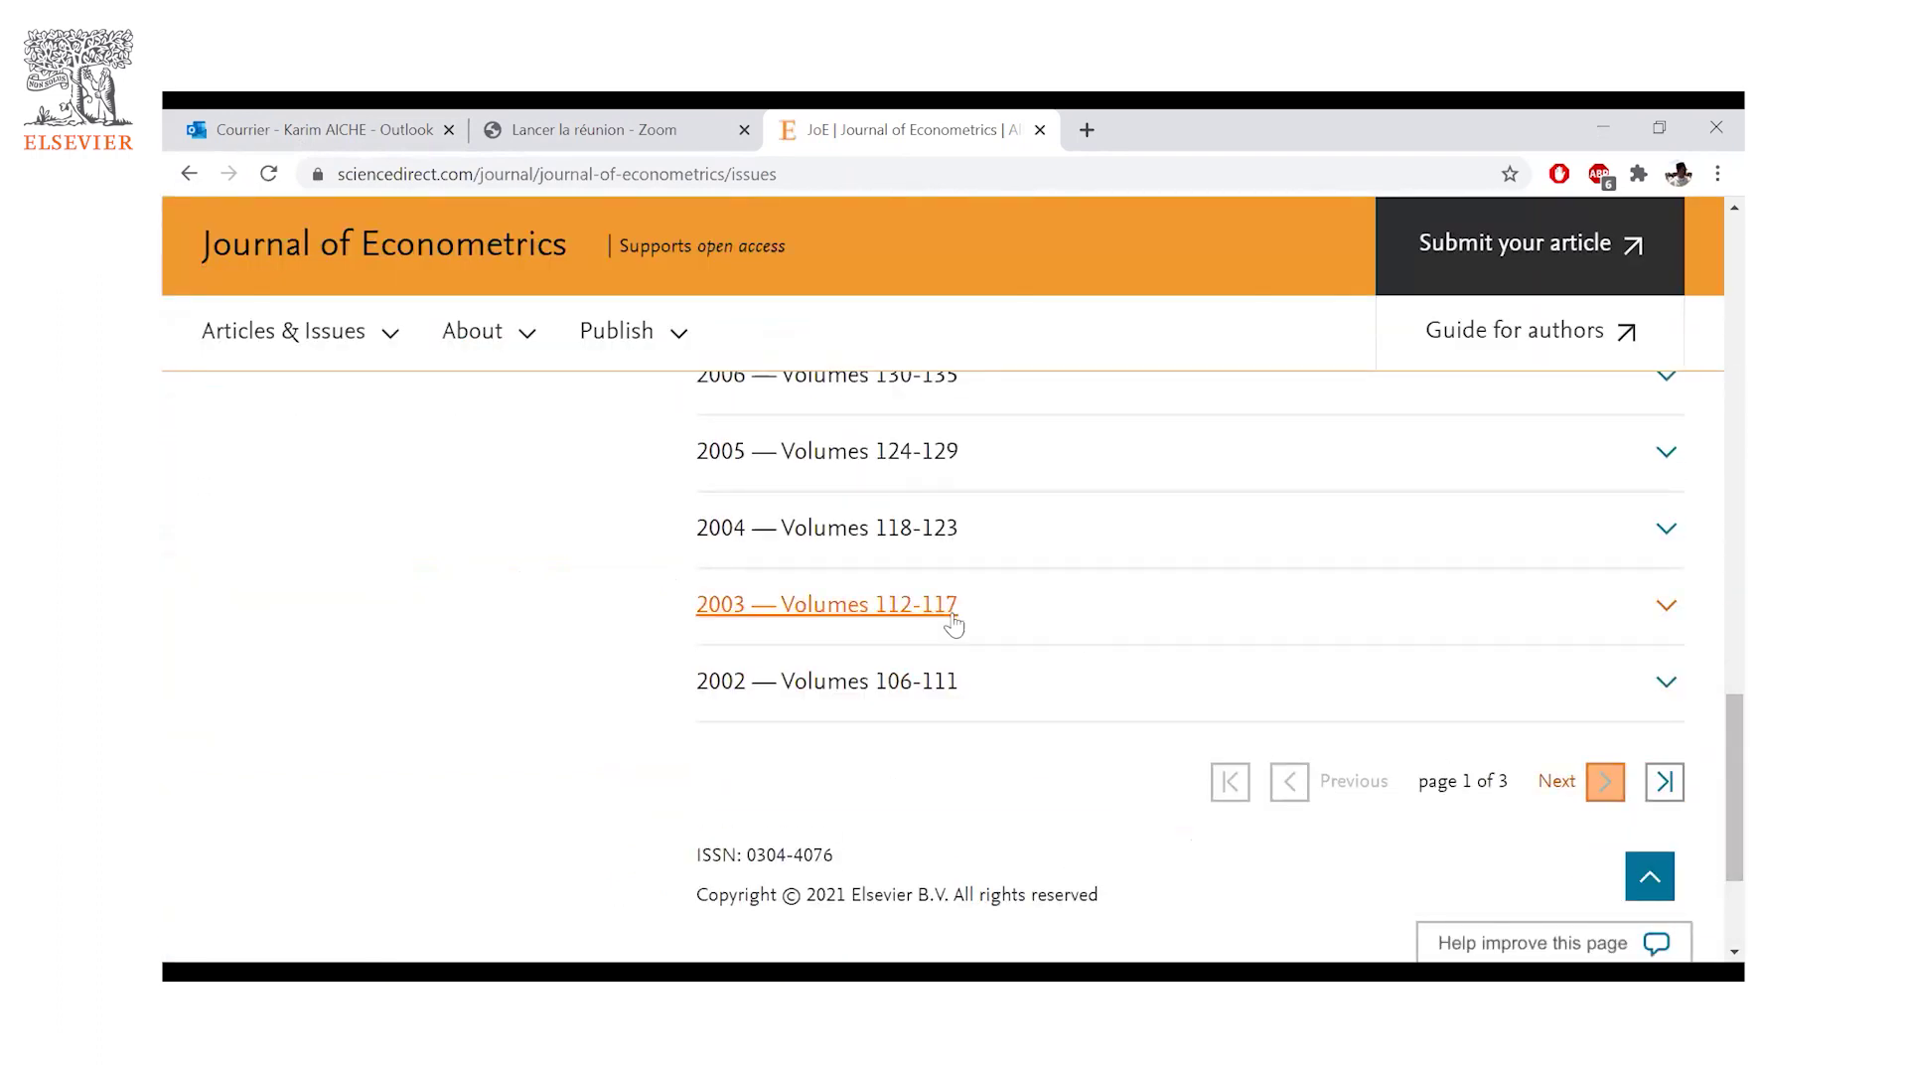
scroll(779, 694, "up", 8)
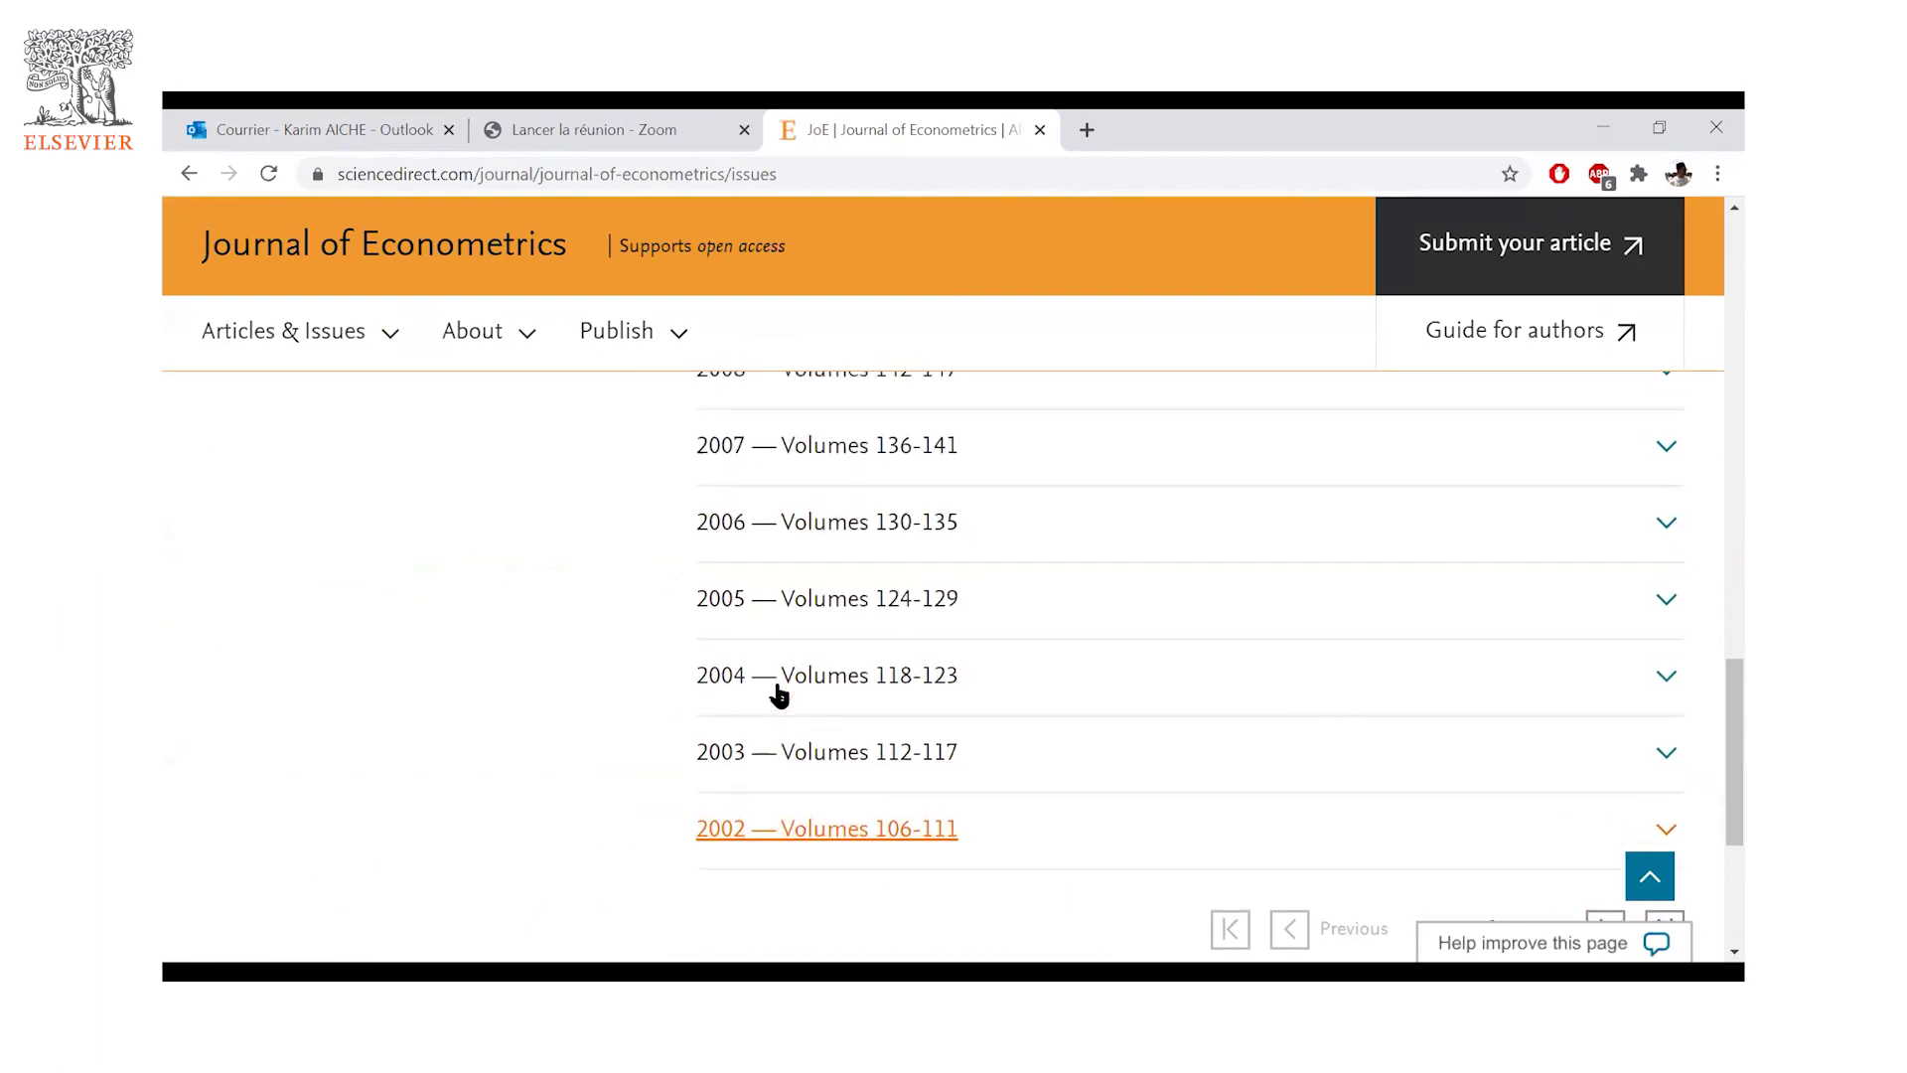
scroll(779, 695, "up", 10)
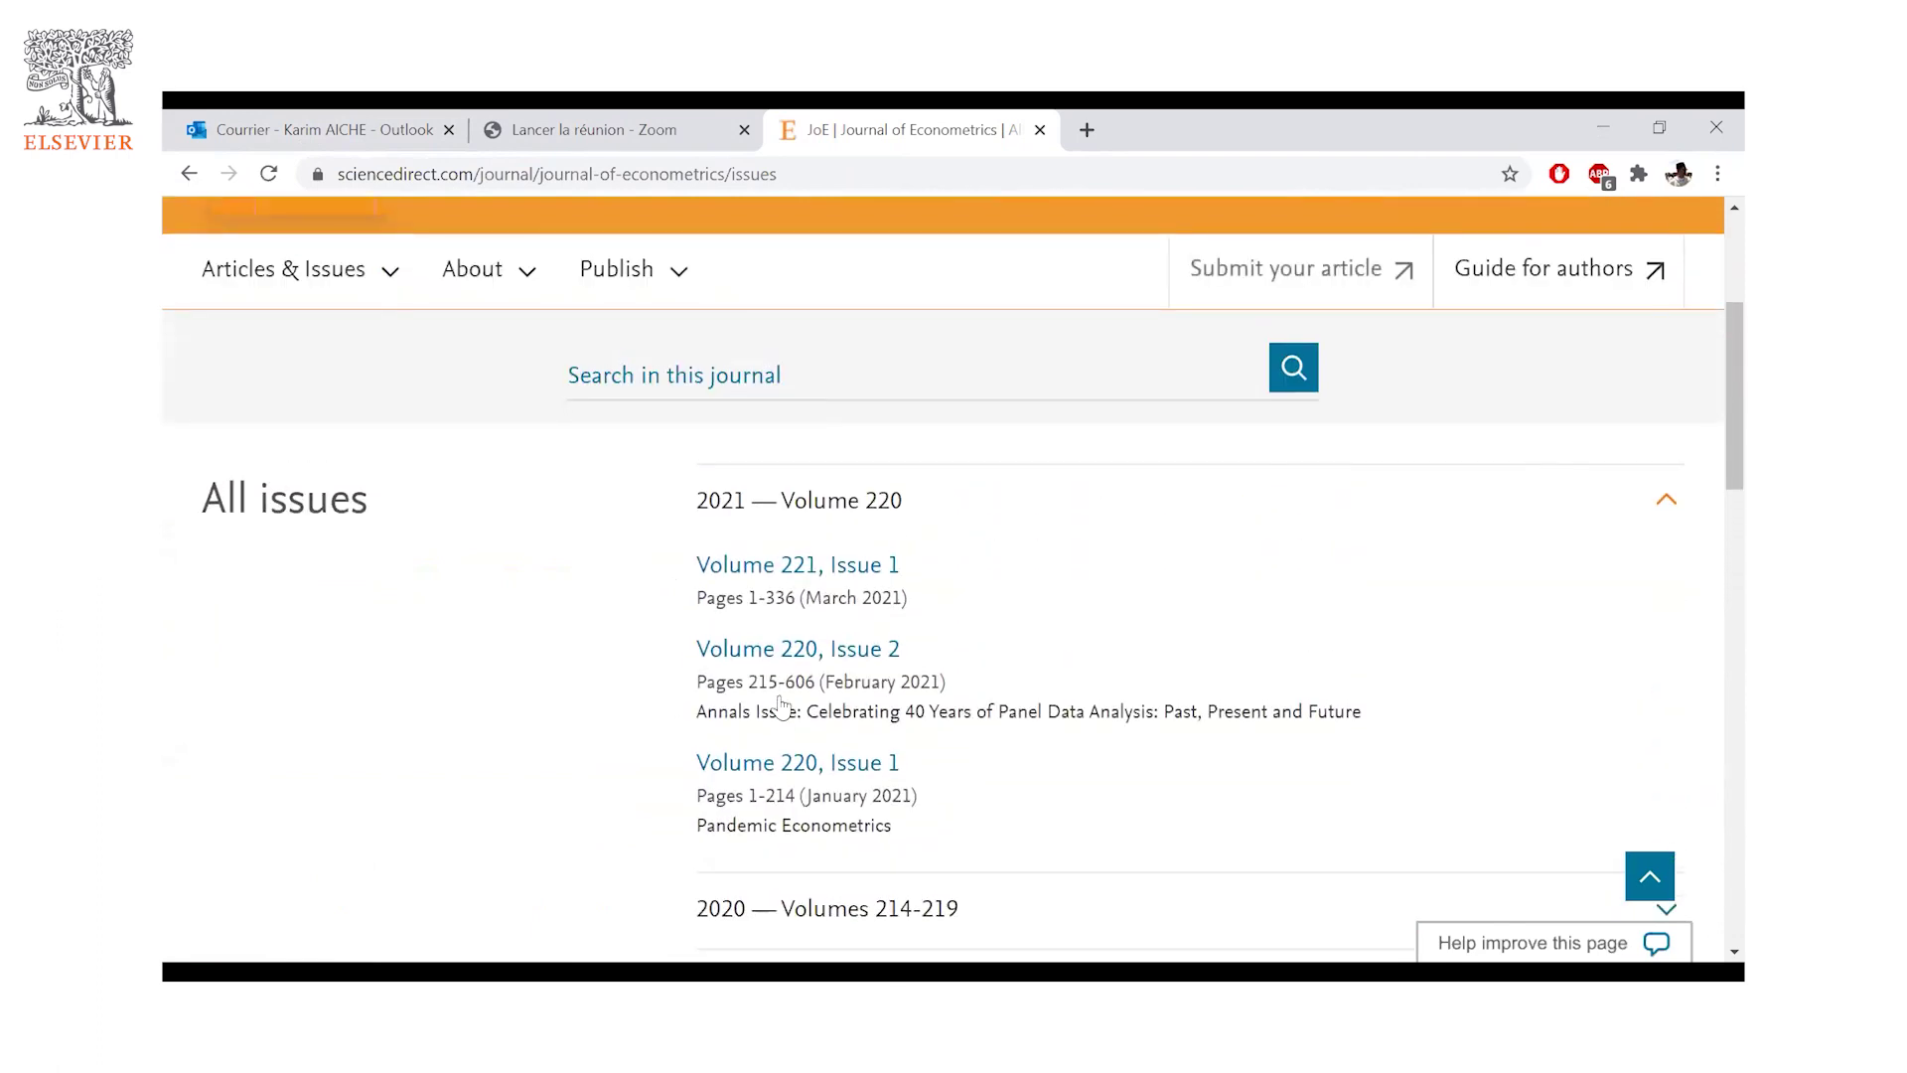
scroll(782, 701, "down", 15)
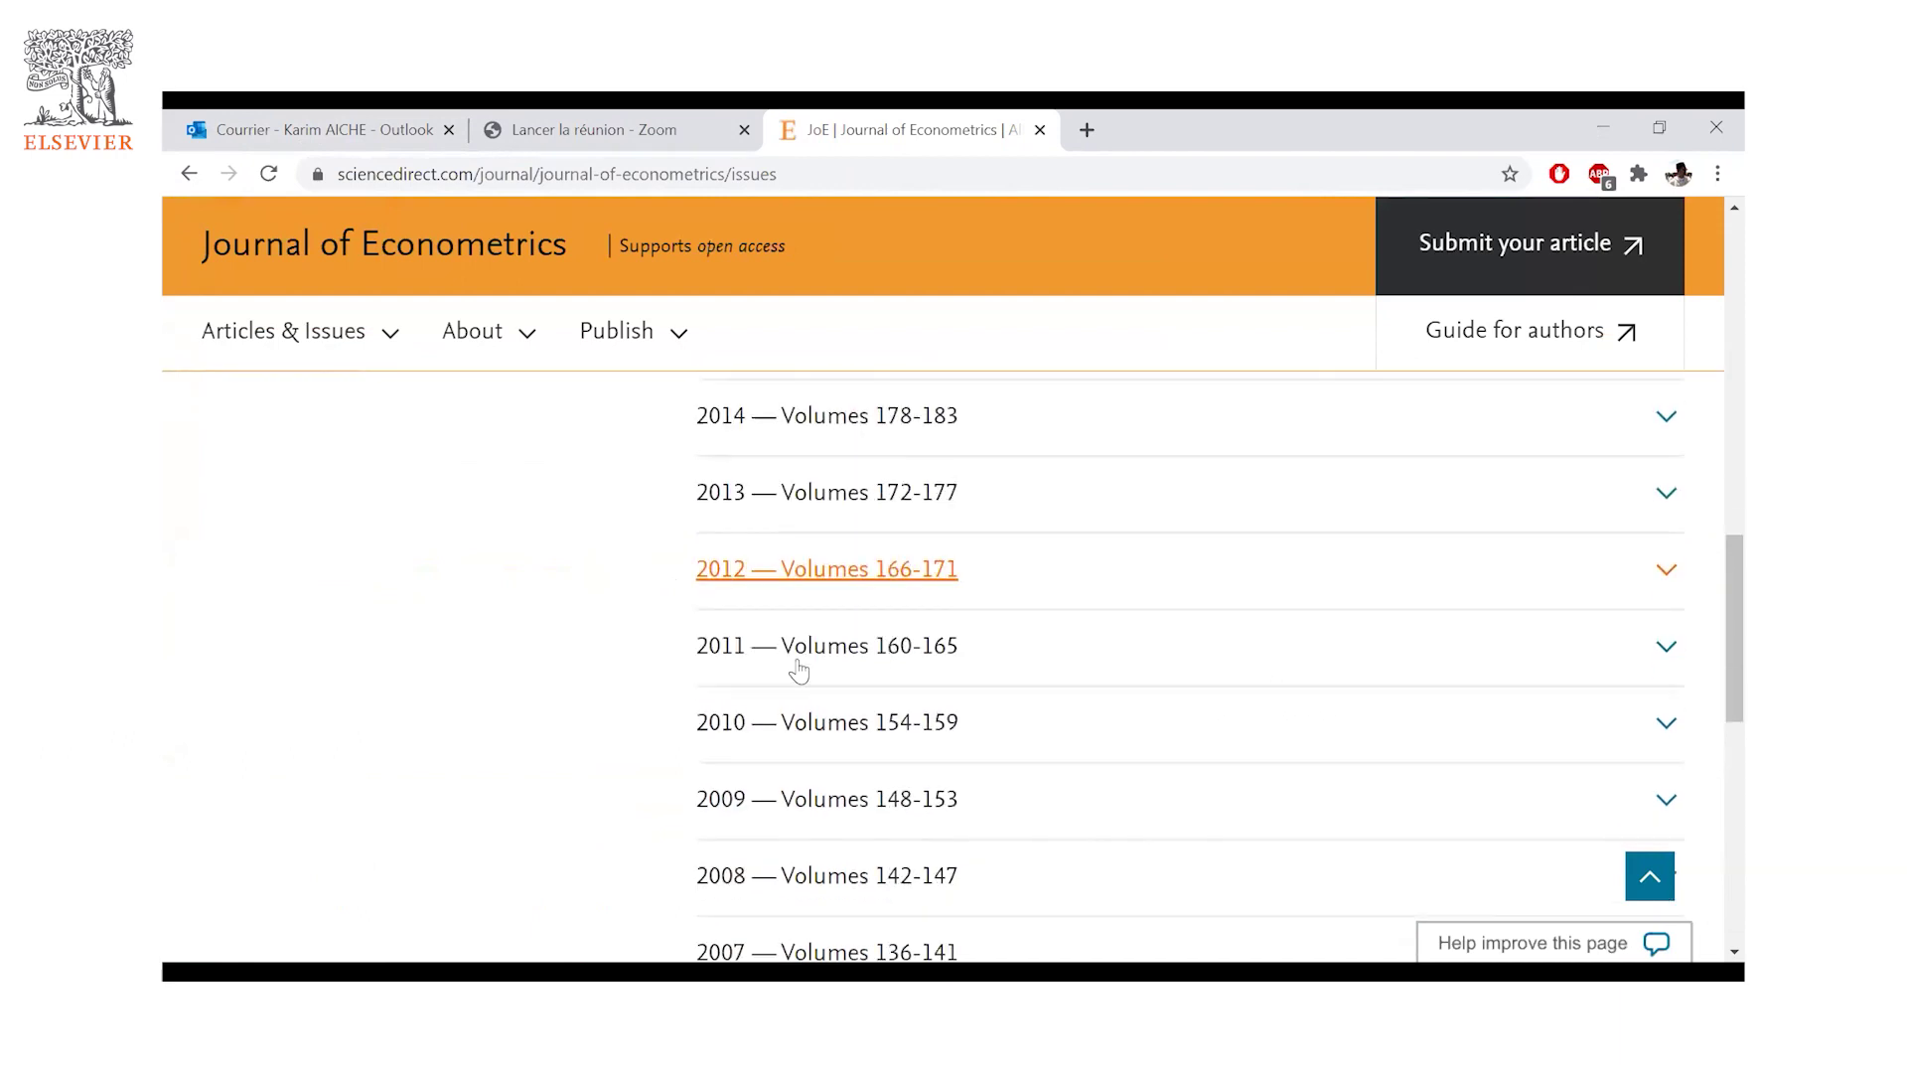
scroll(792, 668, "down", 3)
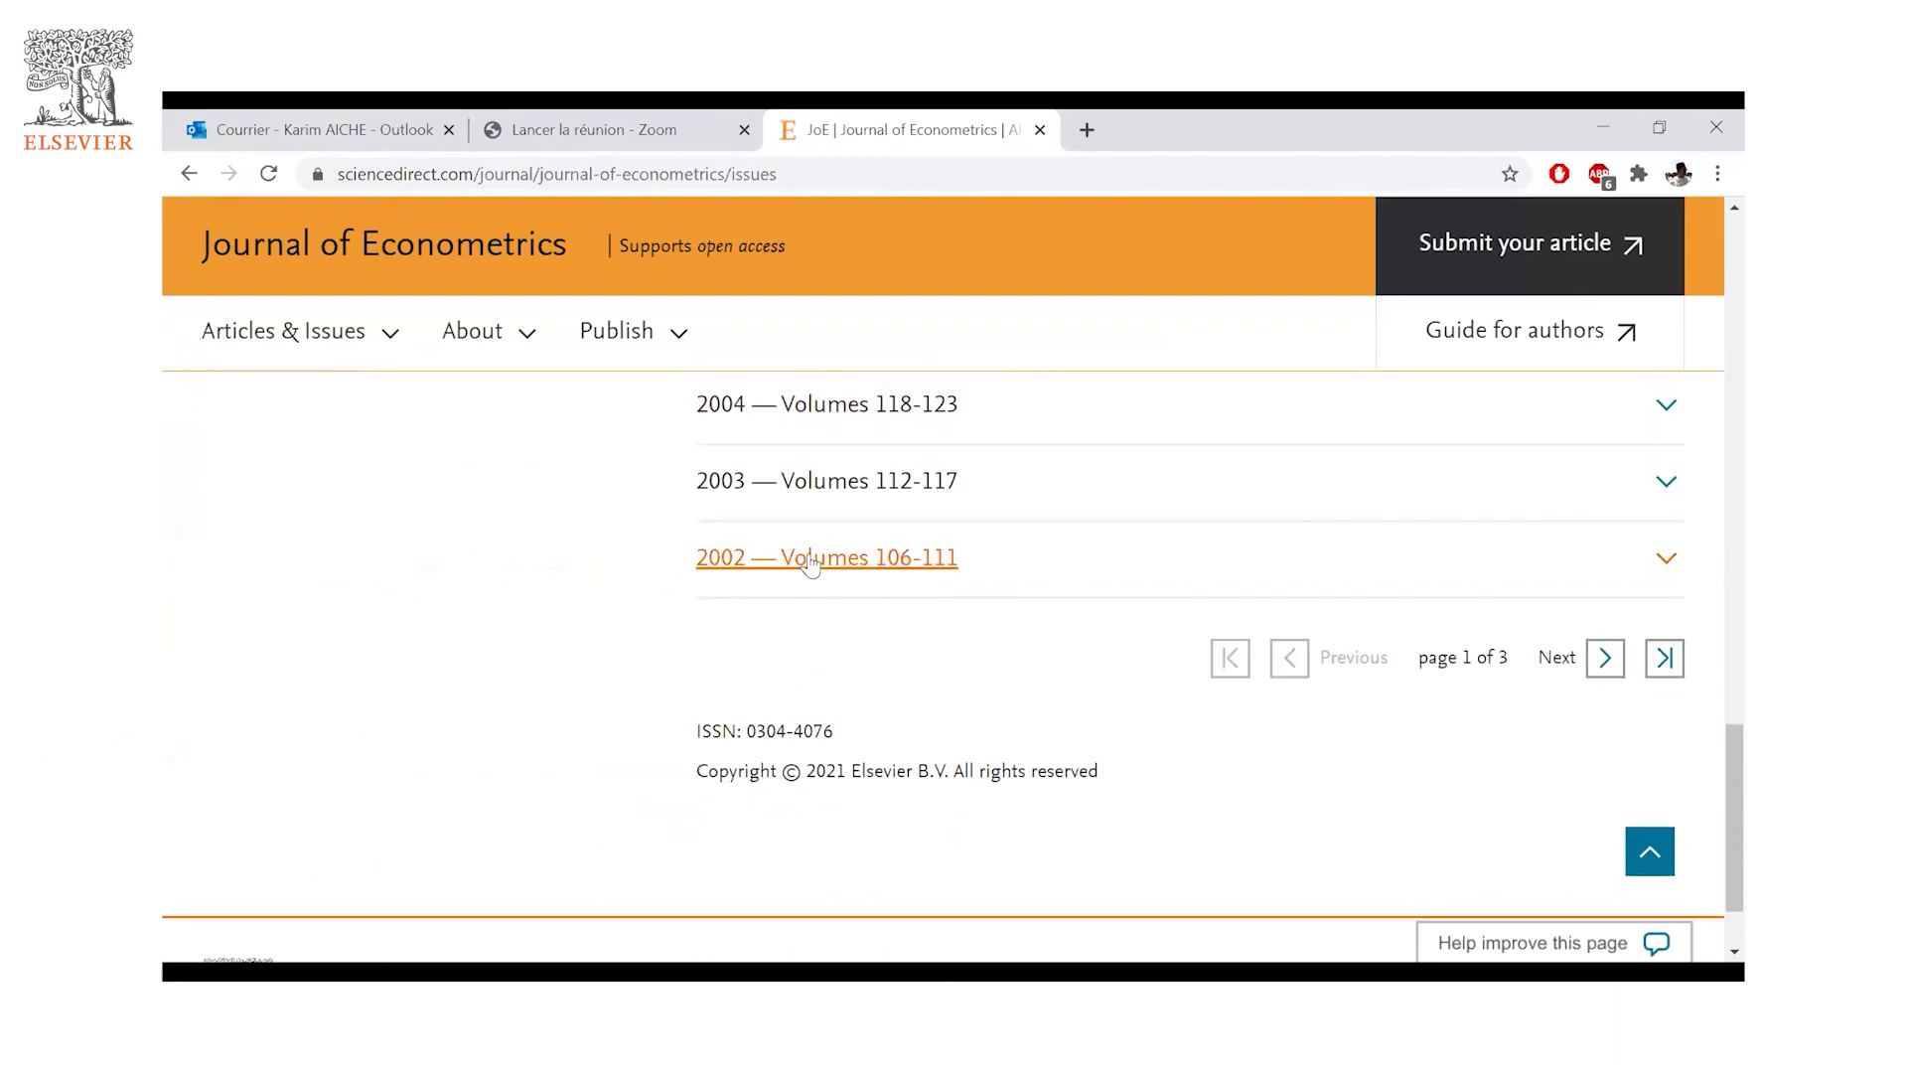
scroll(660, 596, "up", 15)
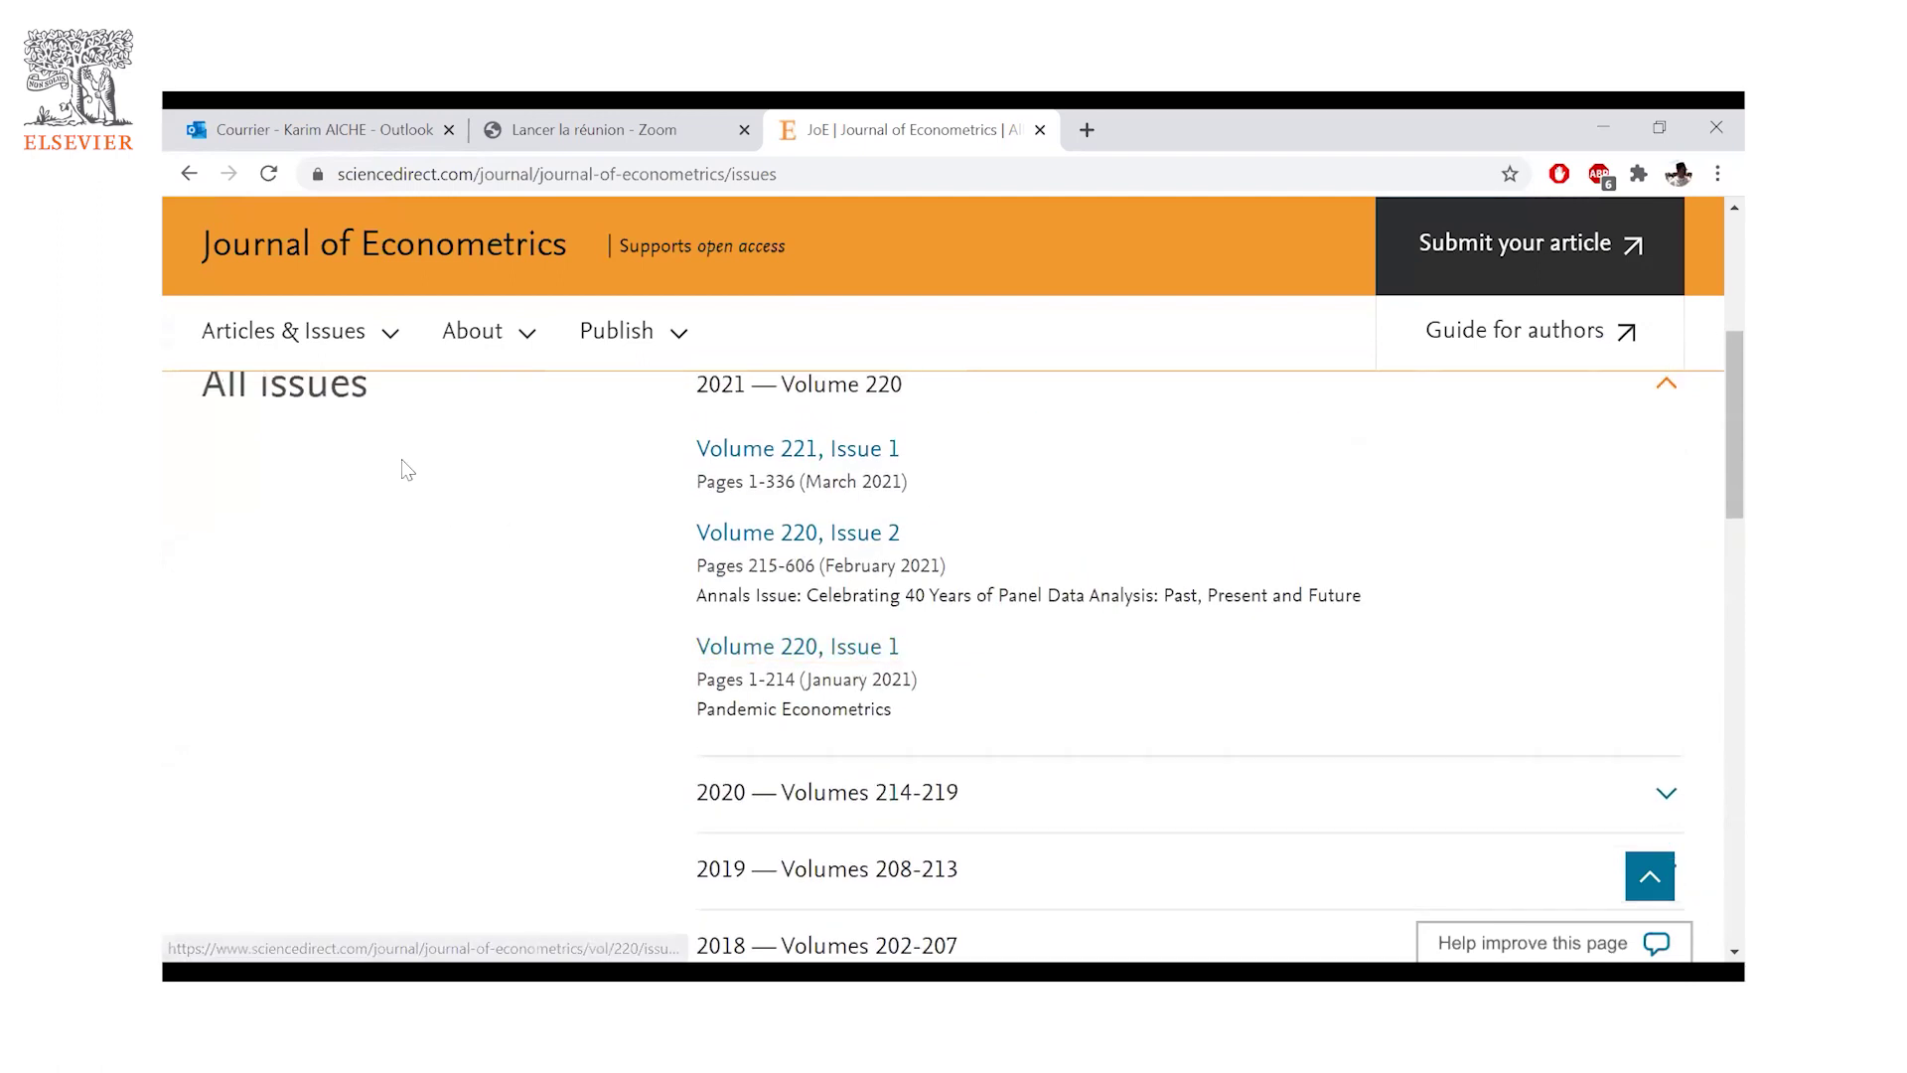
scroll(404, 468, "up", 3)
- Go back to the Journal of Econometrics home page and bring its Find out more cards into view
left_click(188, 174)
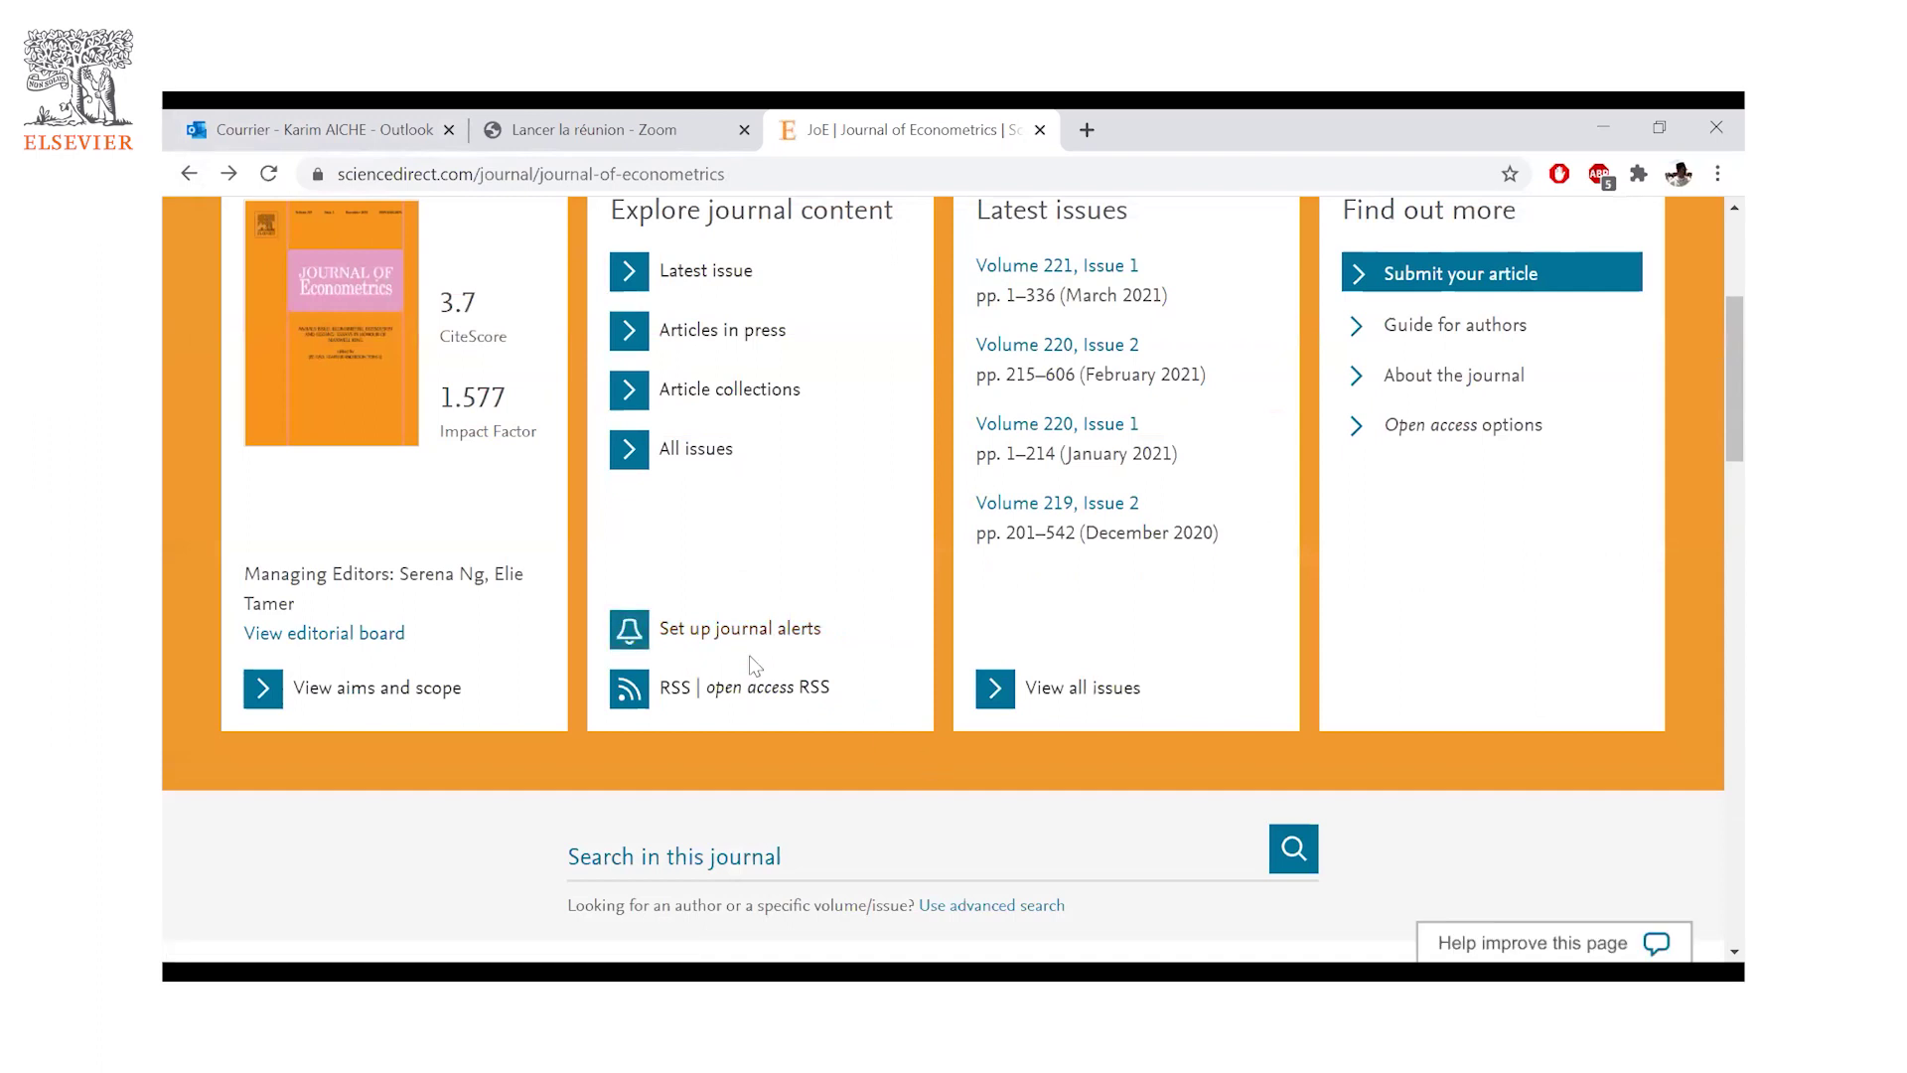
scroll(731, 605, "up", 1)
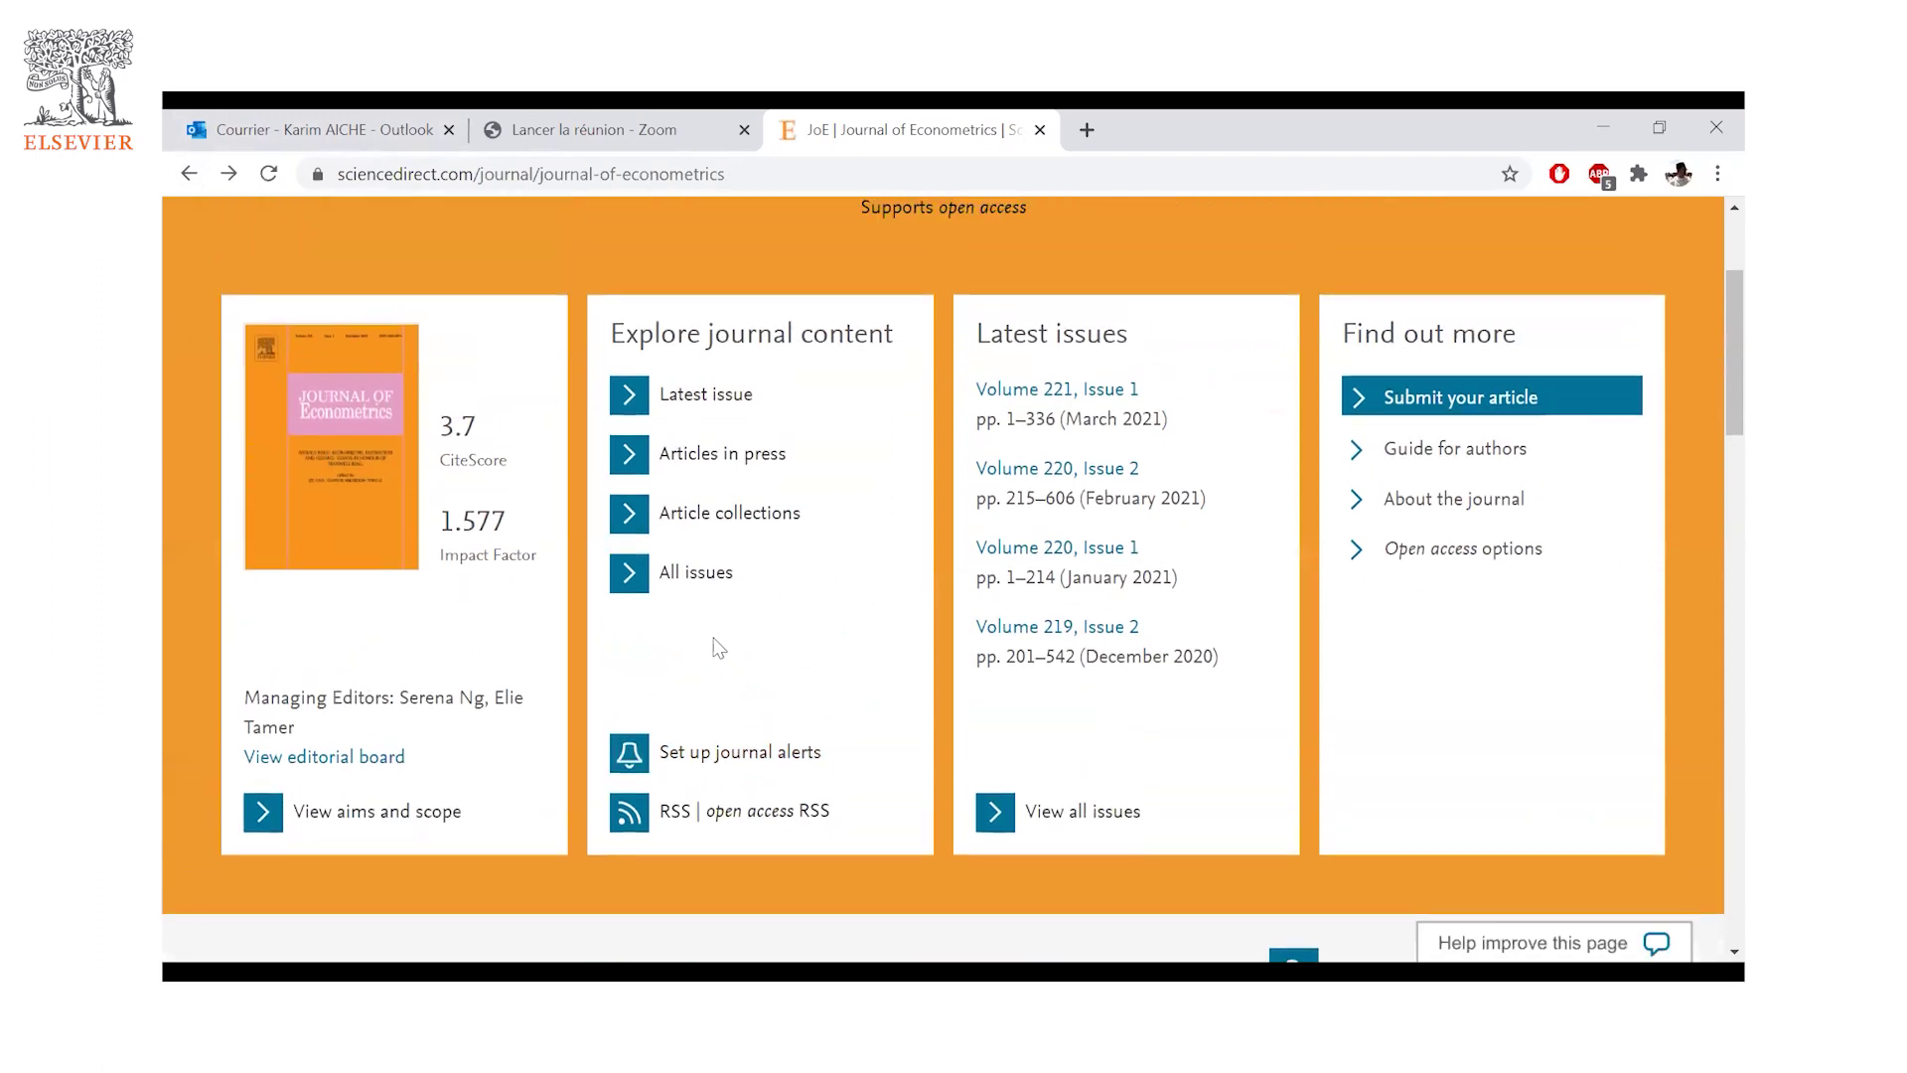
left_click(640, 758)
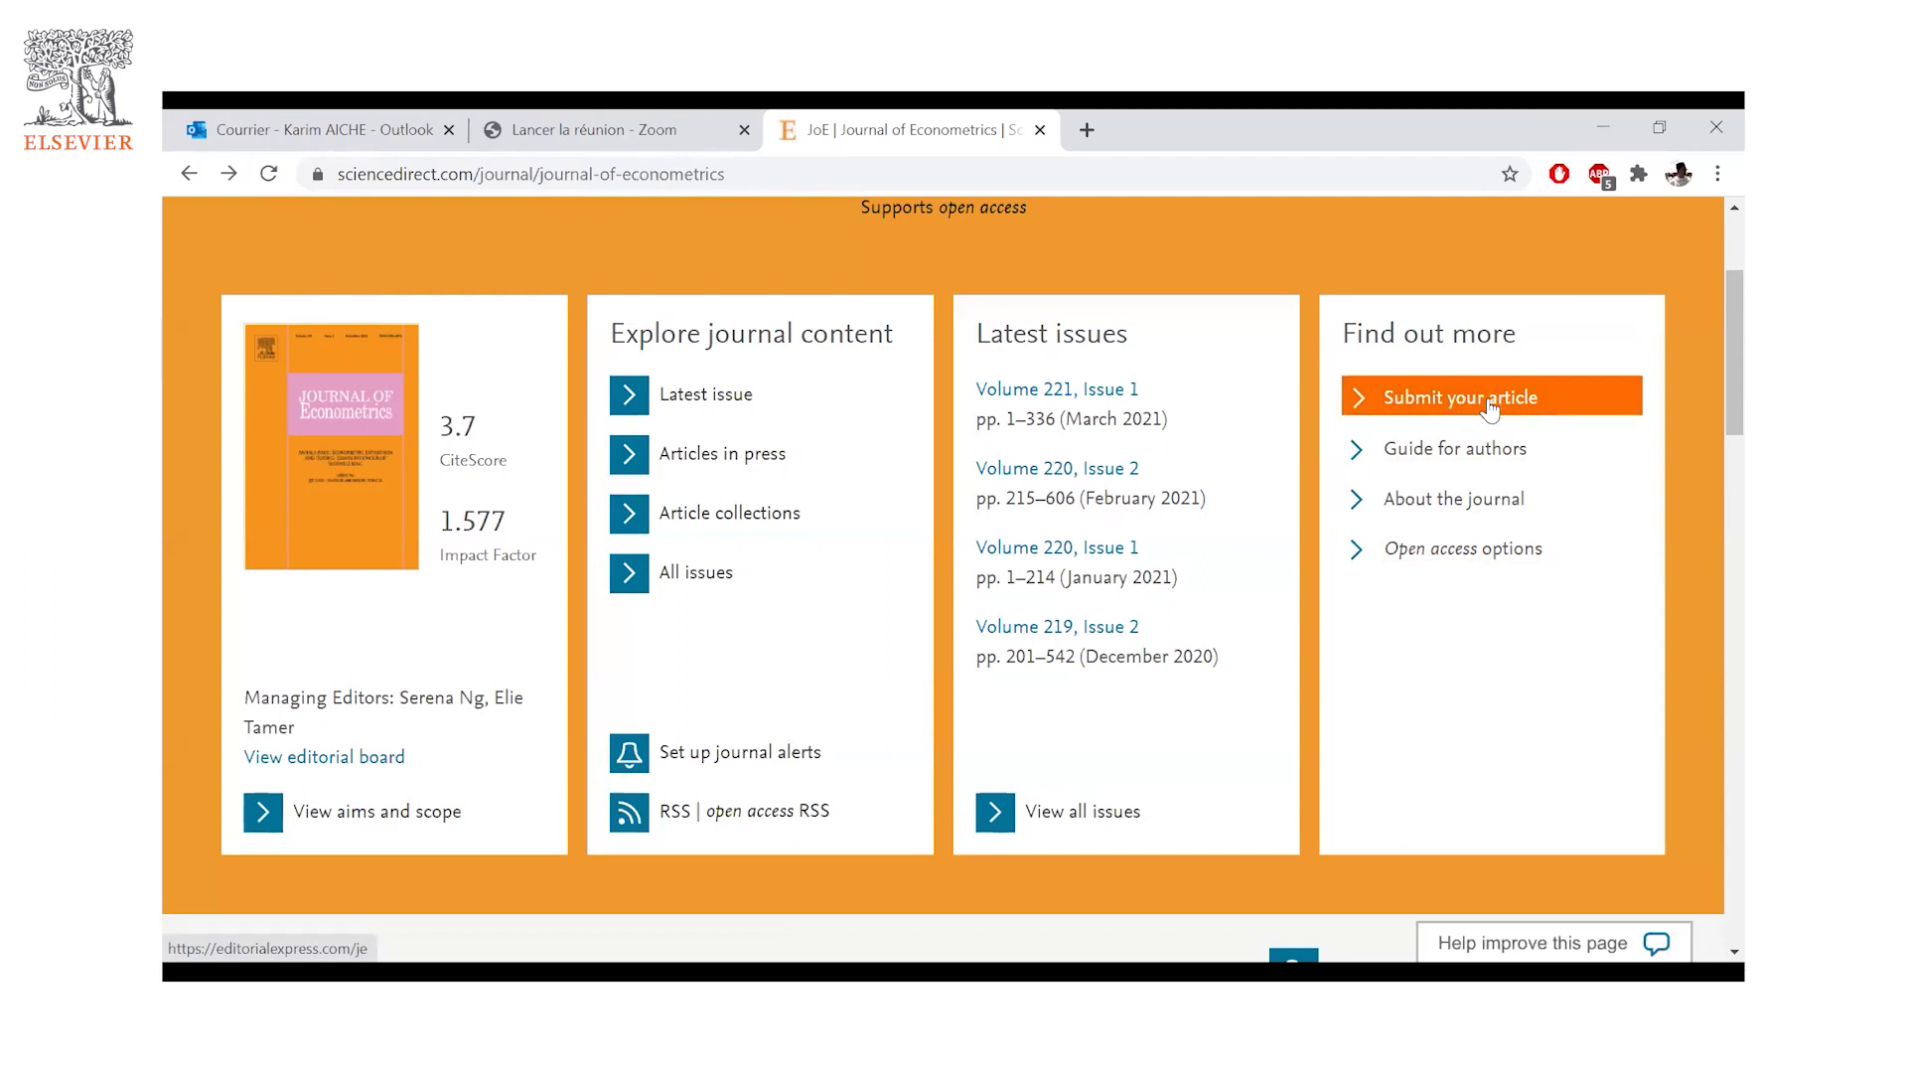
- Open the Guide for Authors ($75 fee, Editorial Express) and jump to its Pre-submission section
left_click(1441, 453)
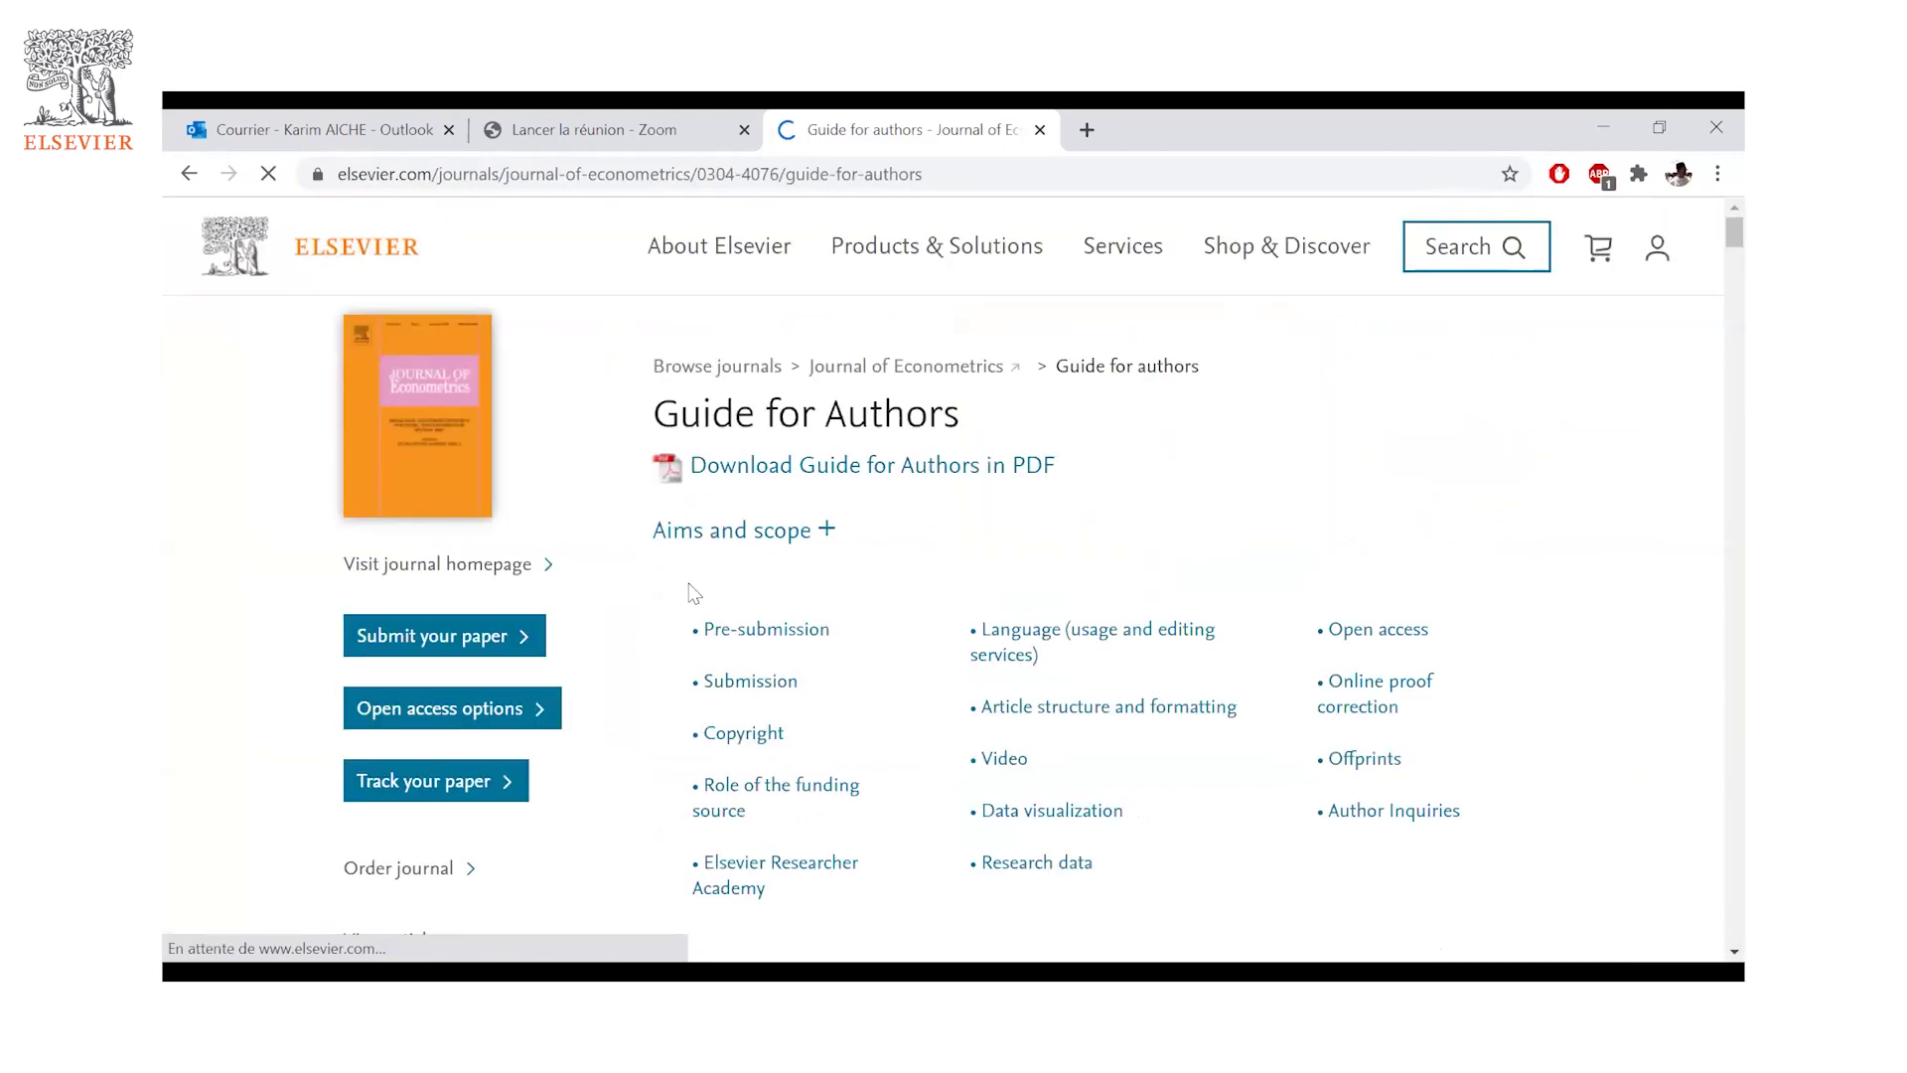
scroll(731, 437, "down", 1)
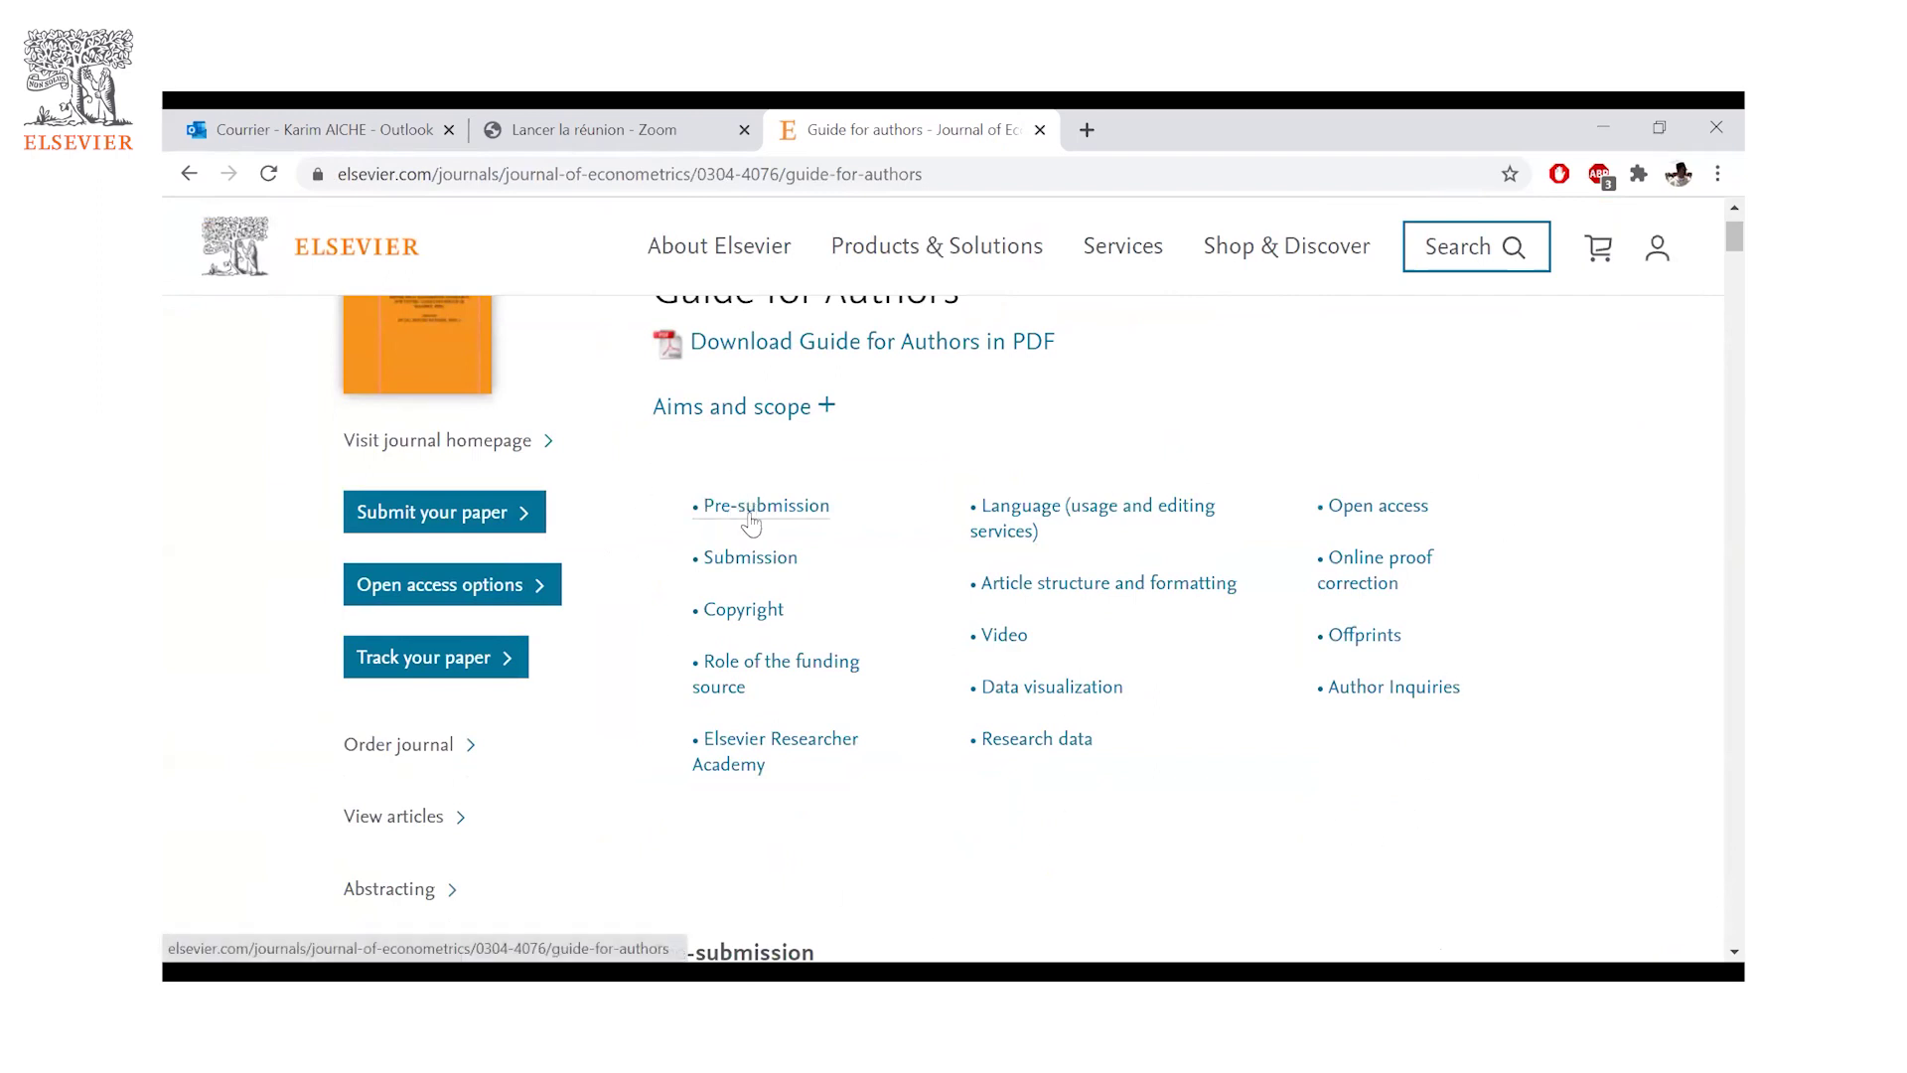
scroll(789, 455, "up", 1)
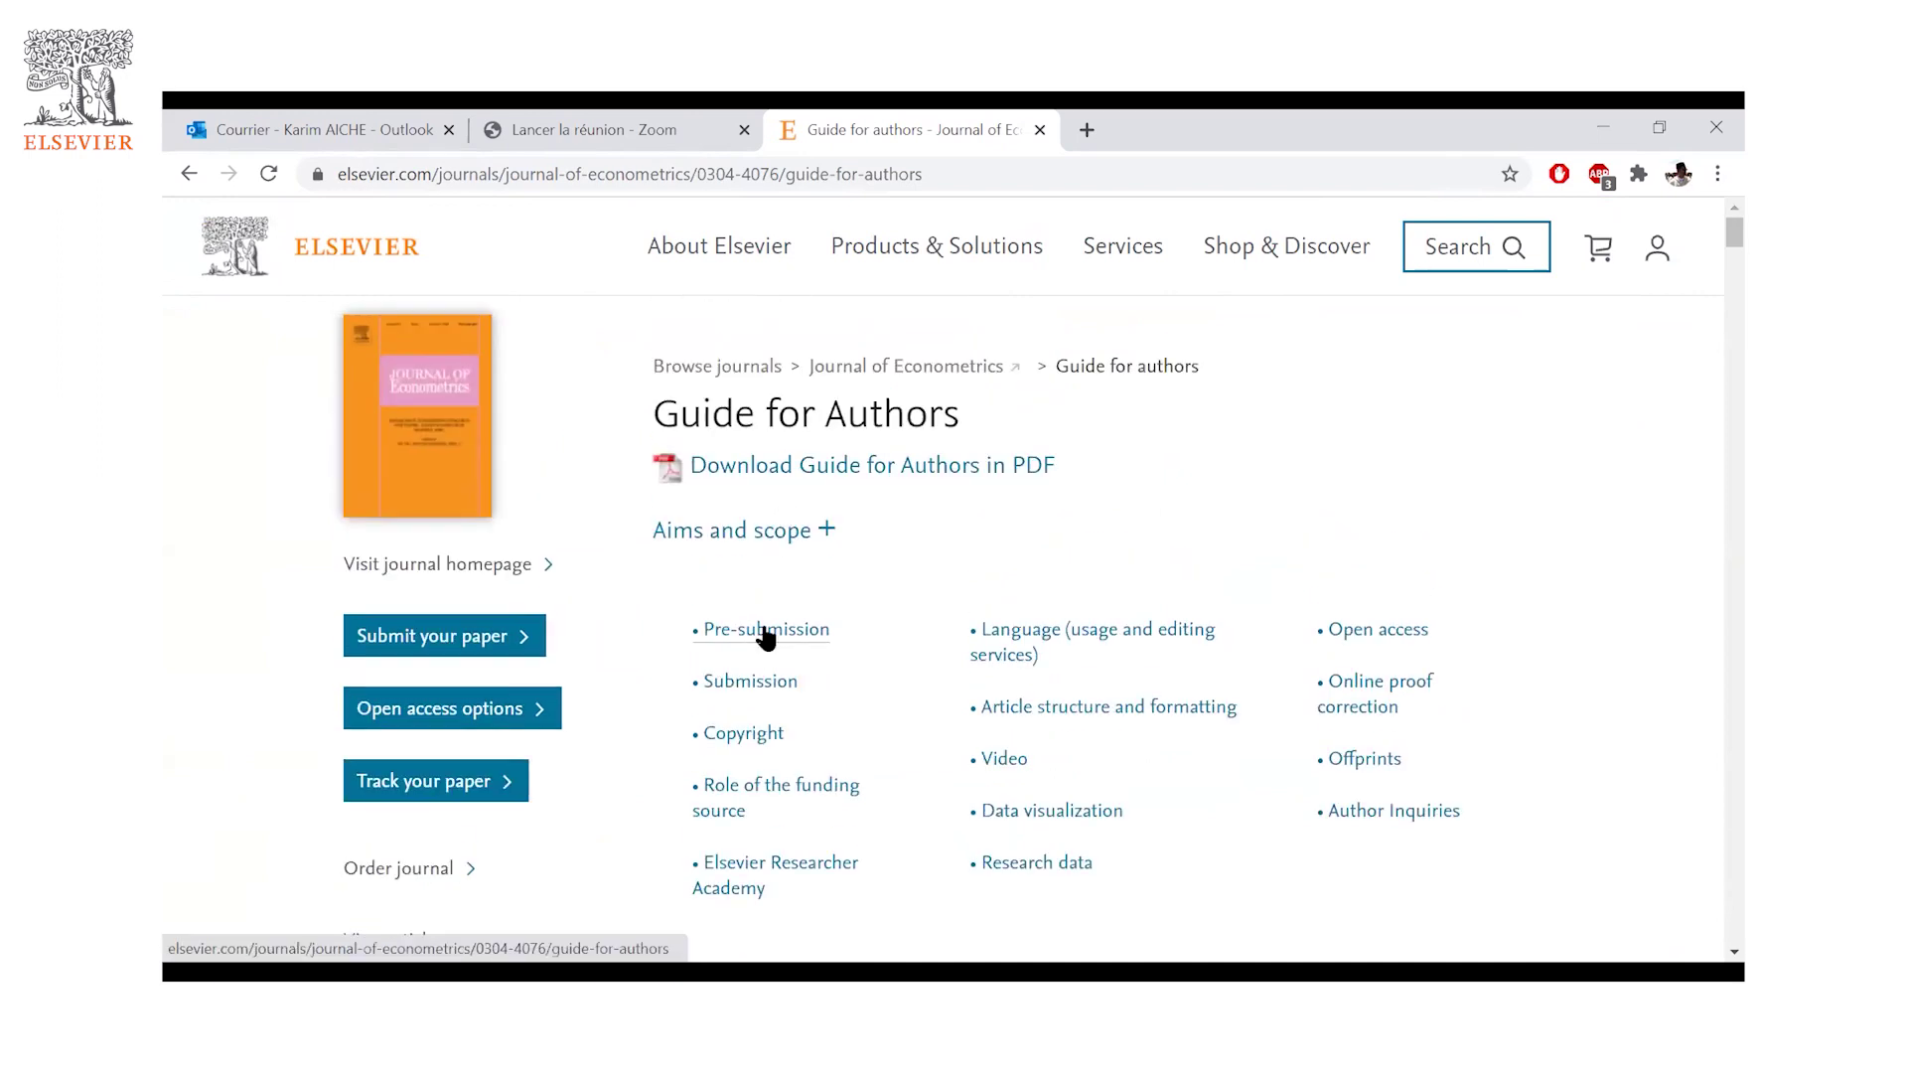
left_click(769, 630)
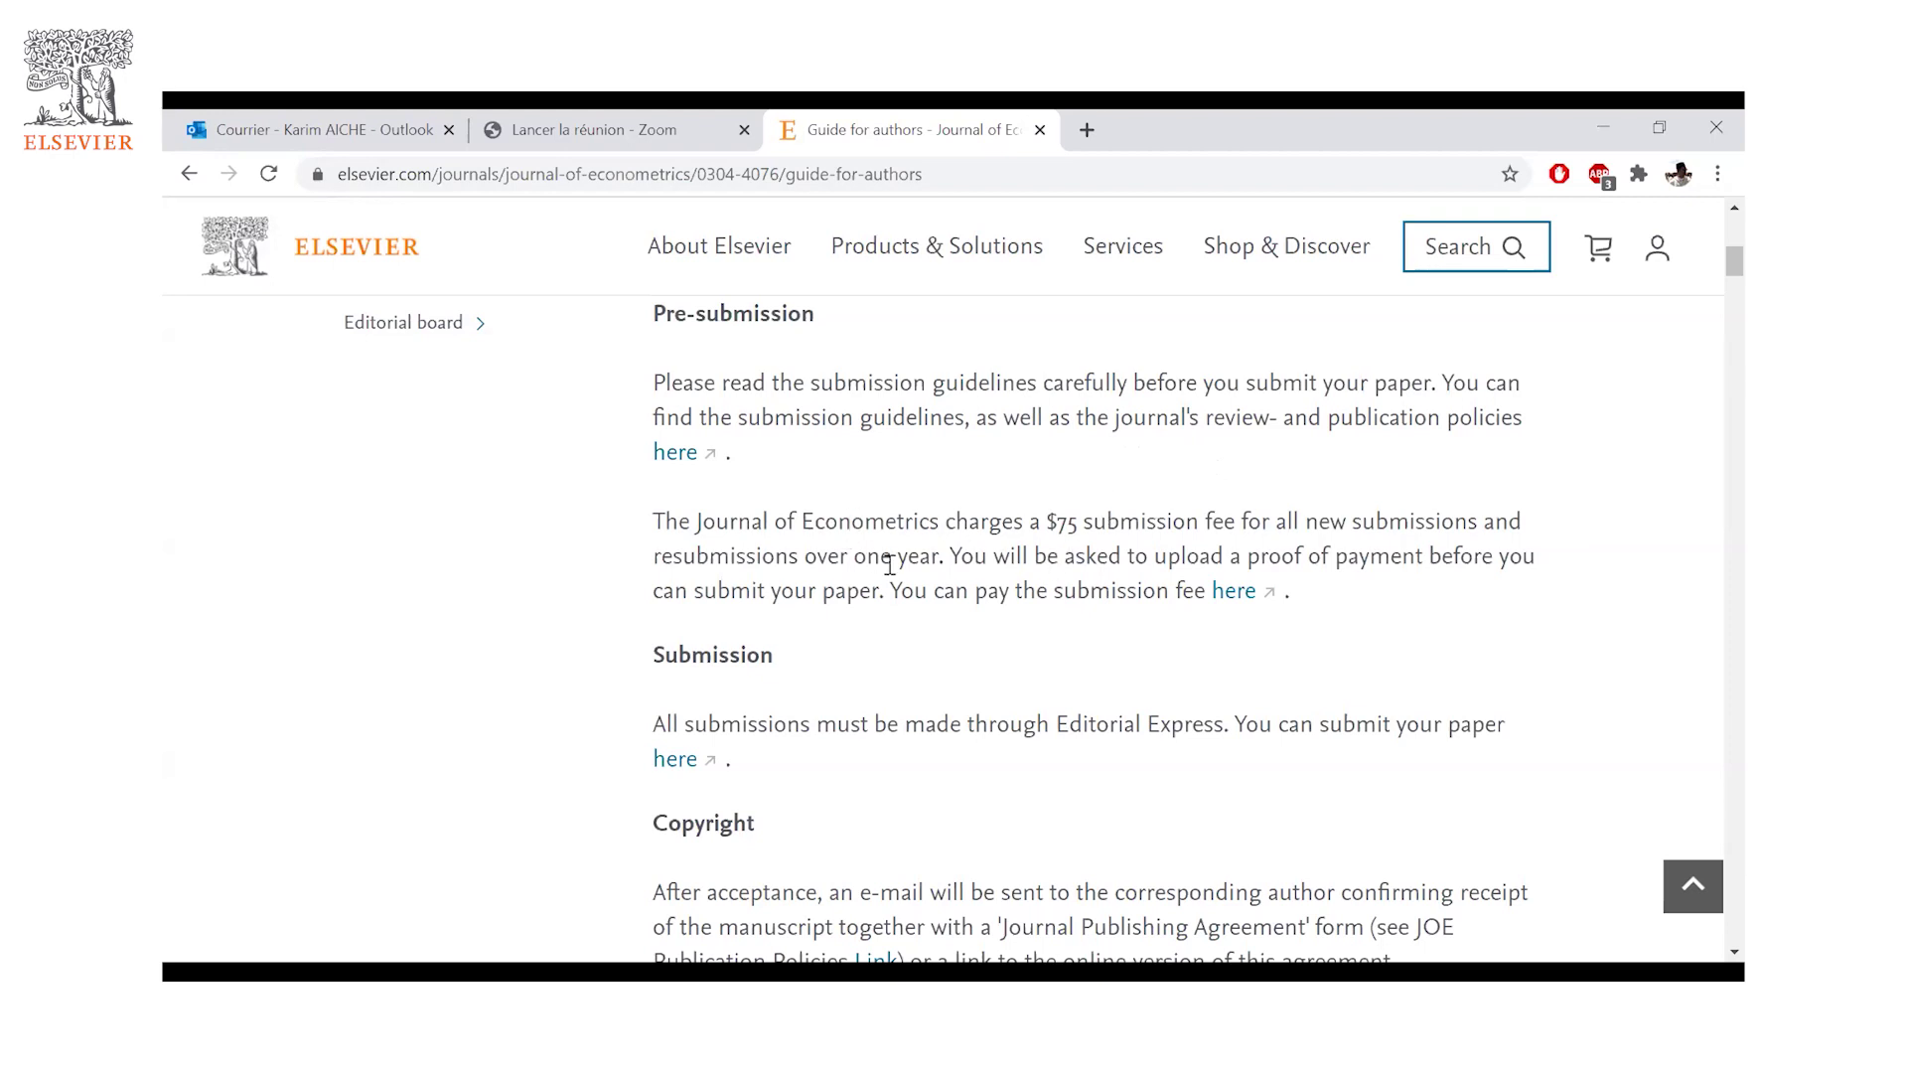
- Read down through Submission and Copyright to the Journal Publishing Agreement note
scroll(1043, 514, "down", 1)
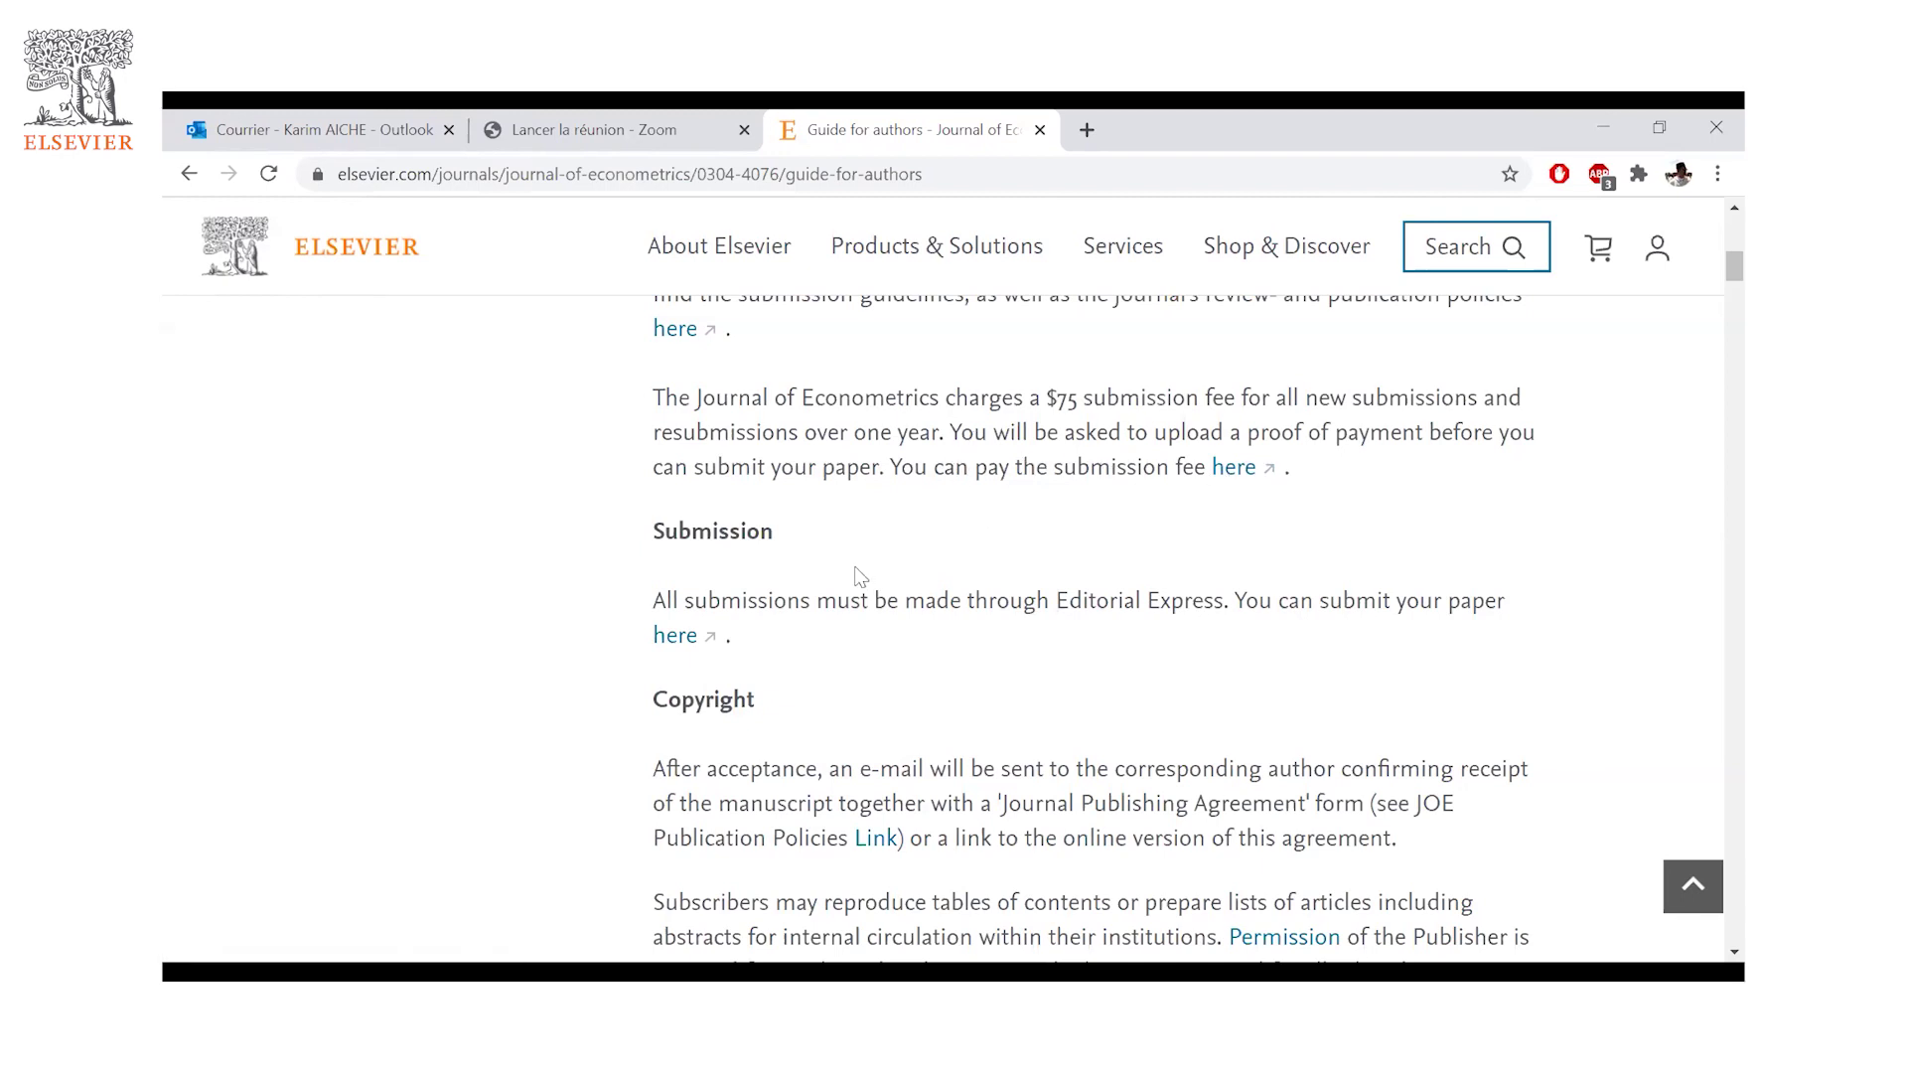
scroll(880, 608, "down", 1)
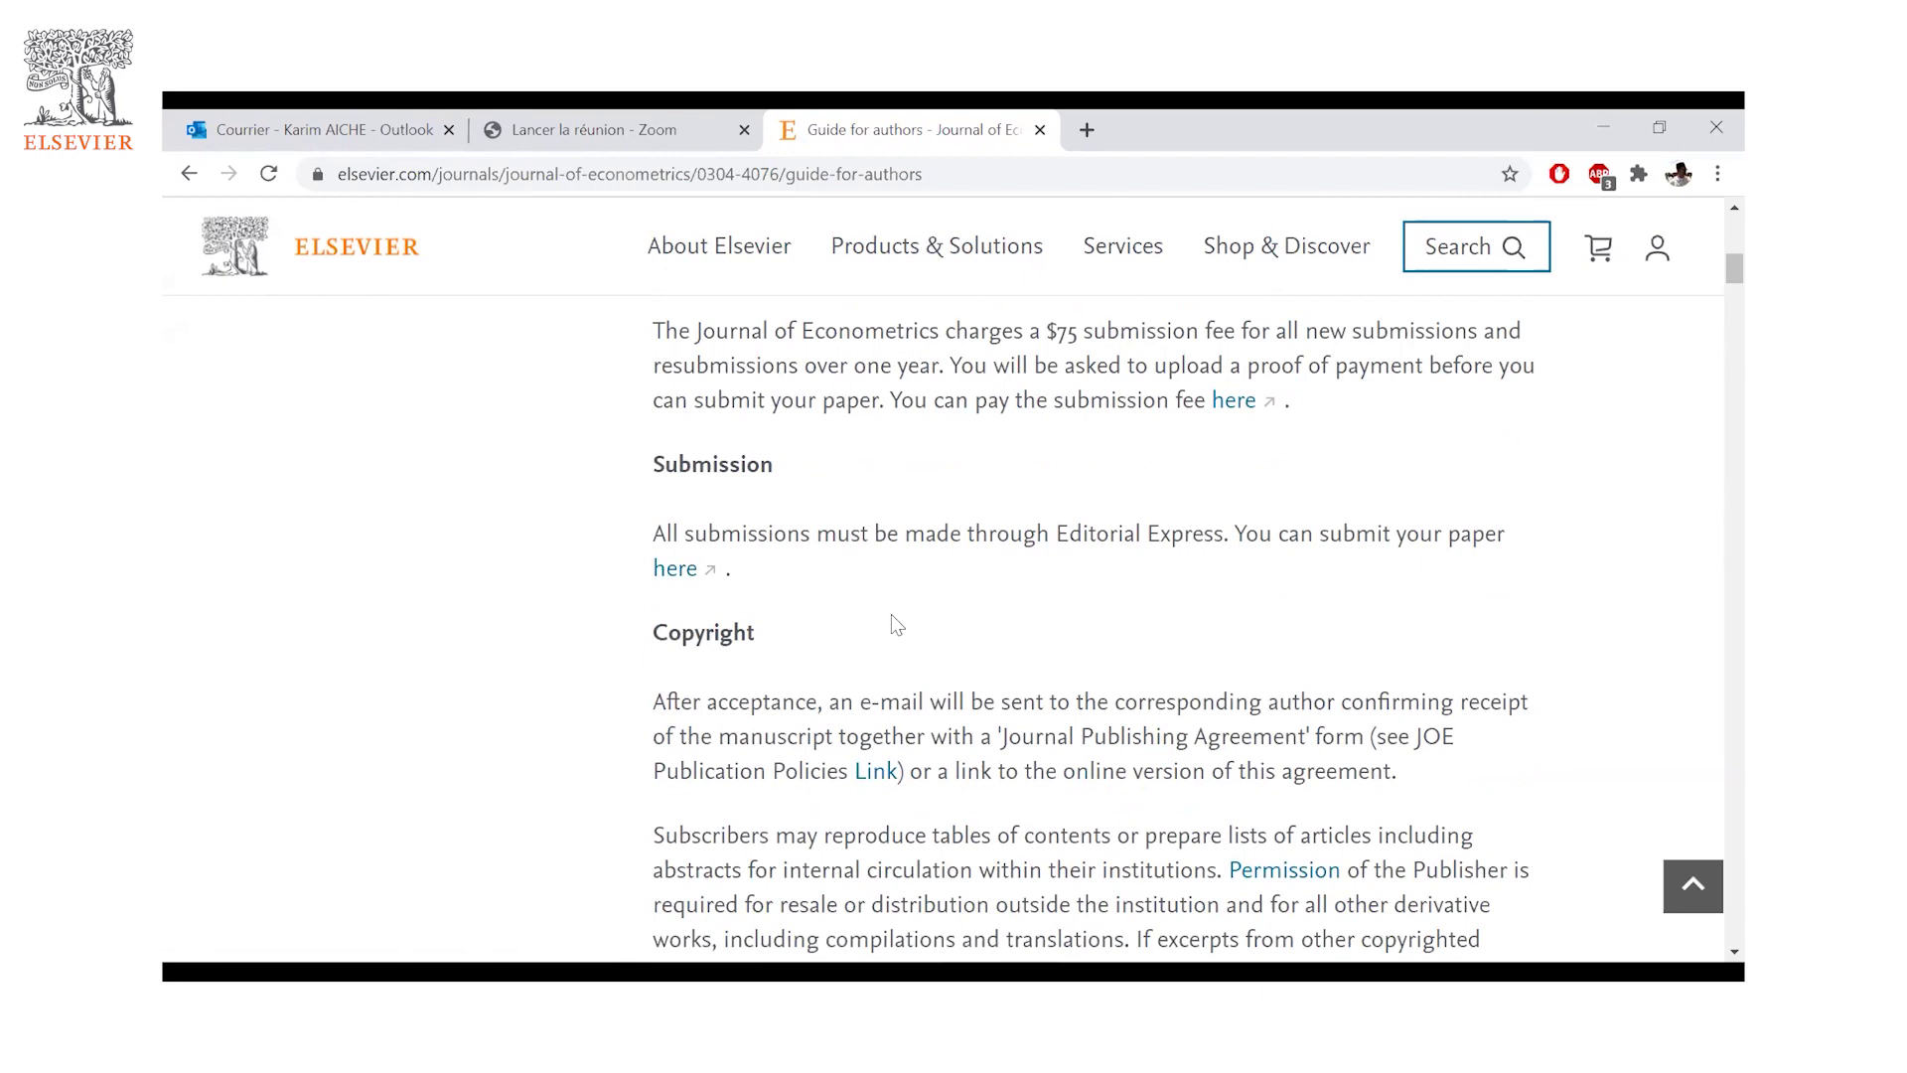
scroll(892, 616, "down", 1)
scroll(914, 614, "down", 2)
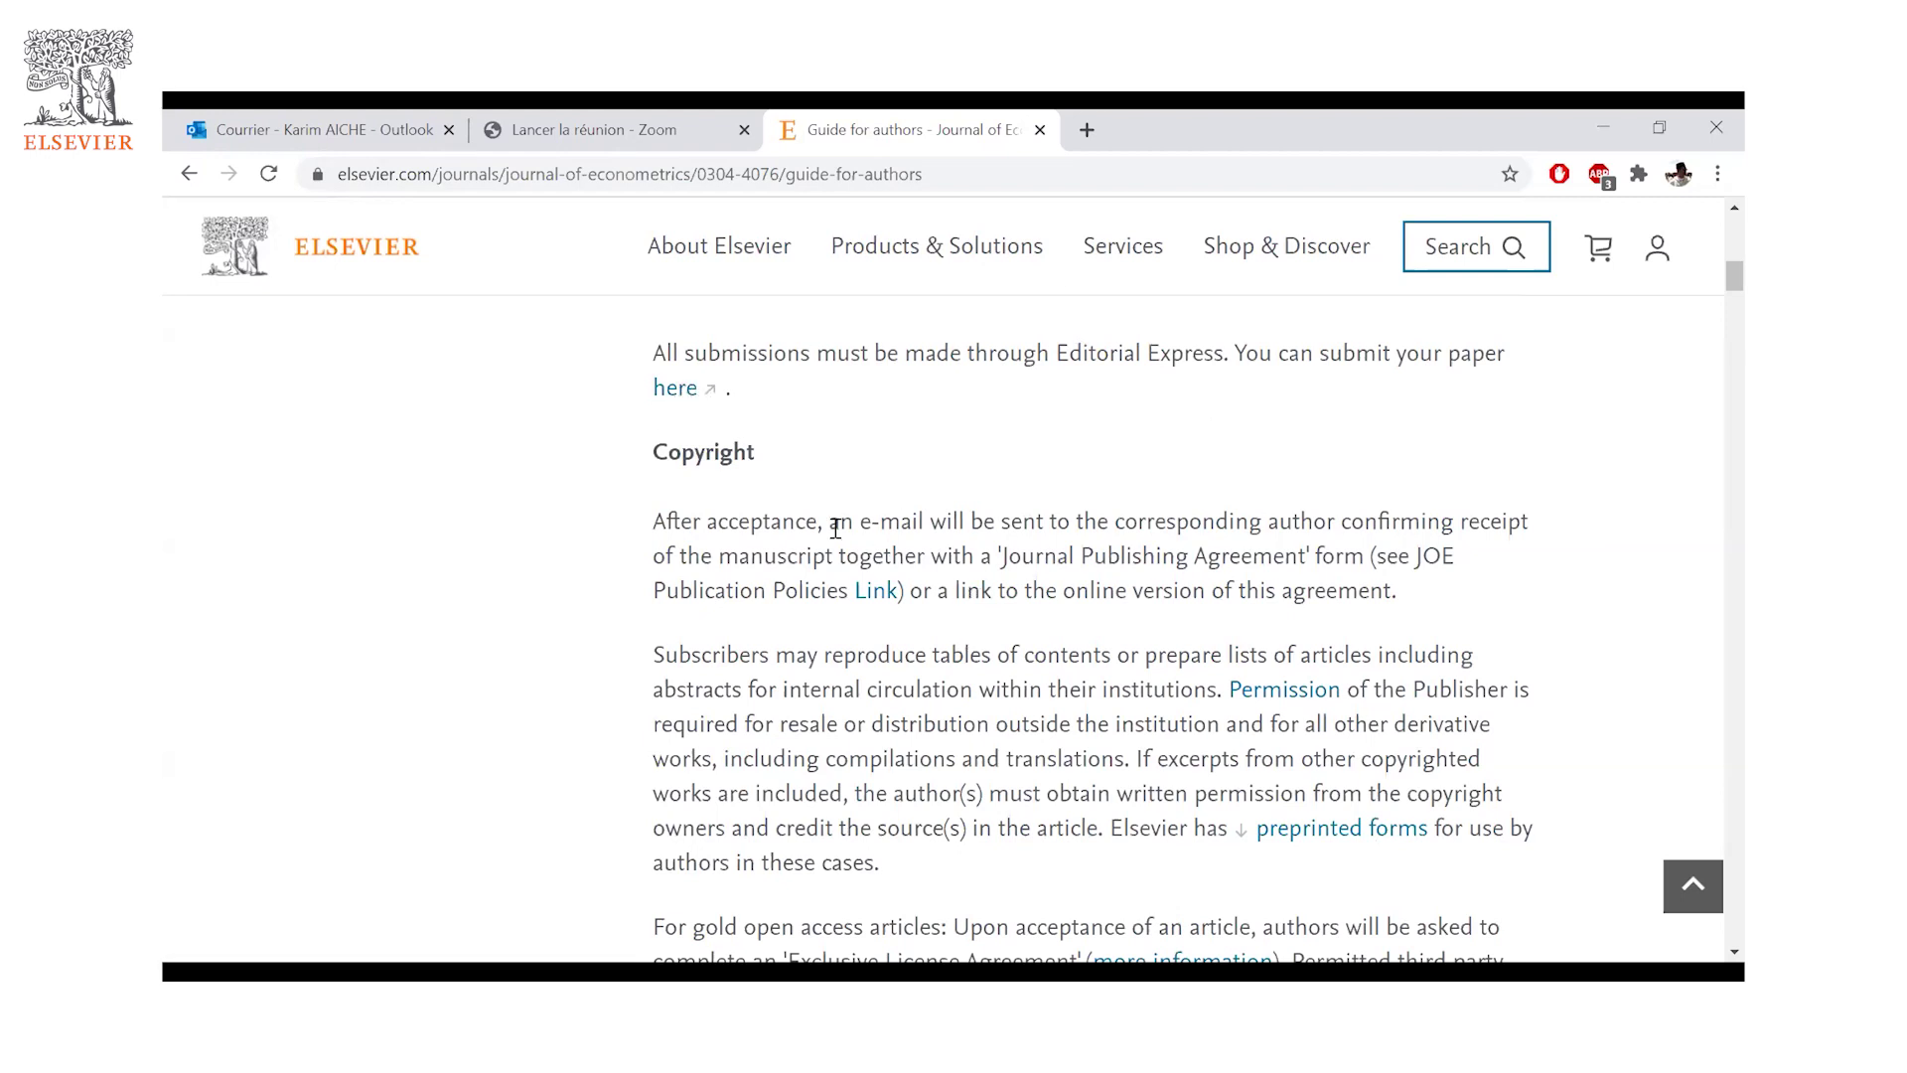
- Scroll the Journal of Econometrics guide past Copyright to Author rights and Role of the funding source
scroll(854, 524, "down", 1)
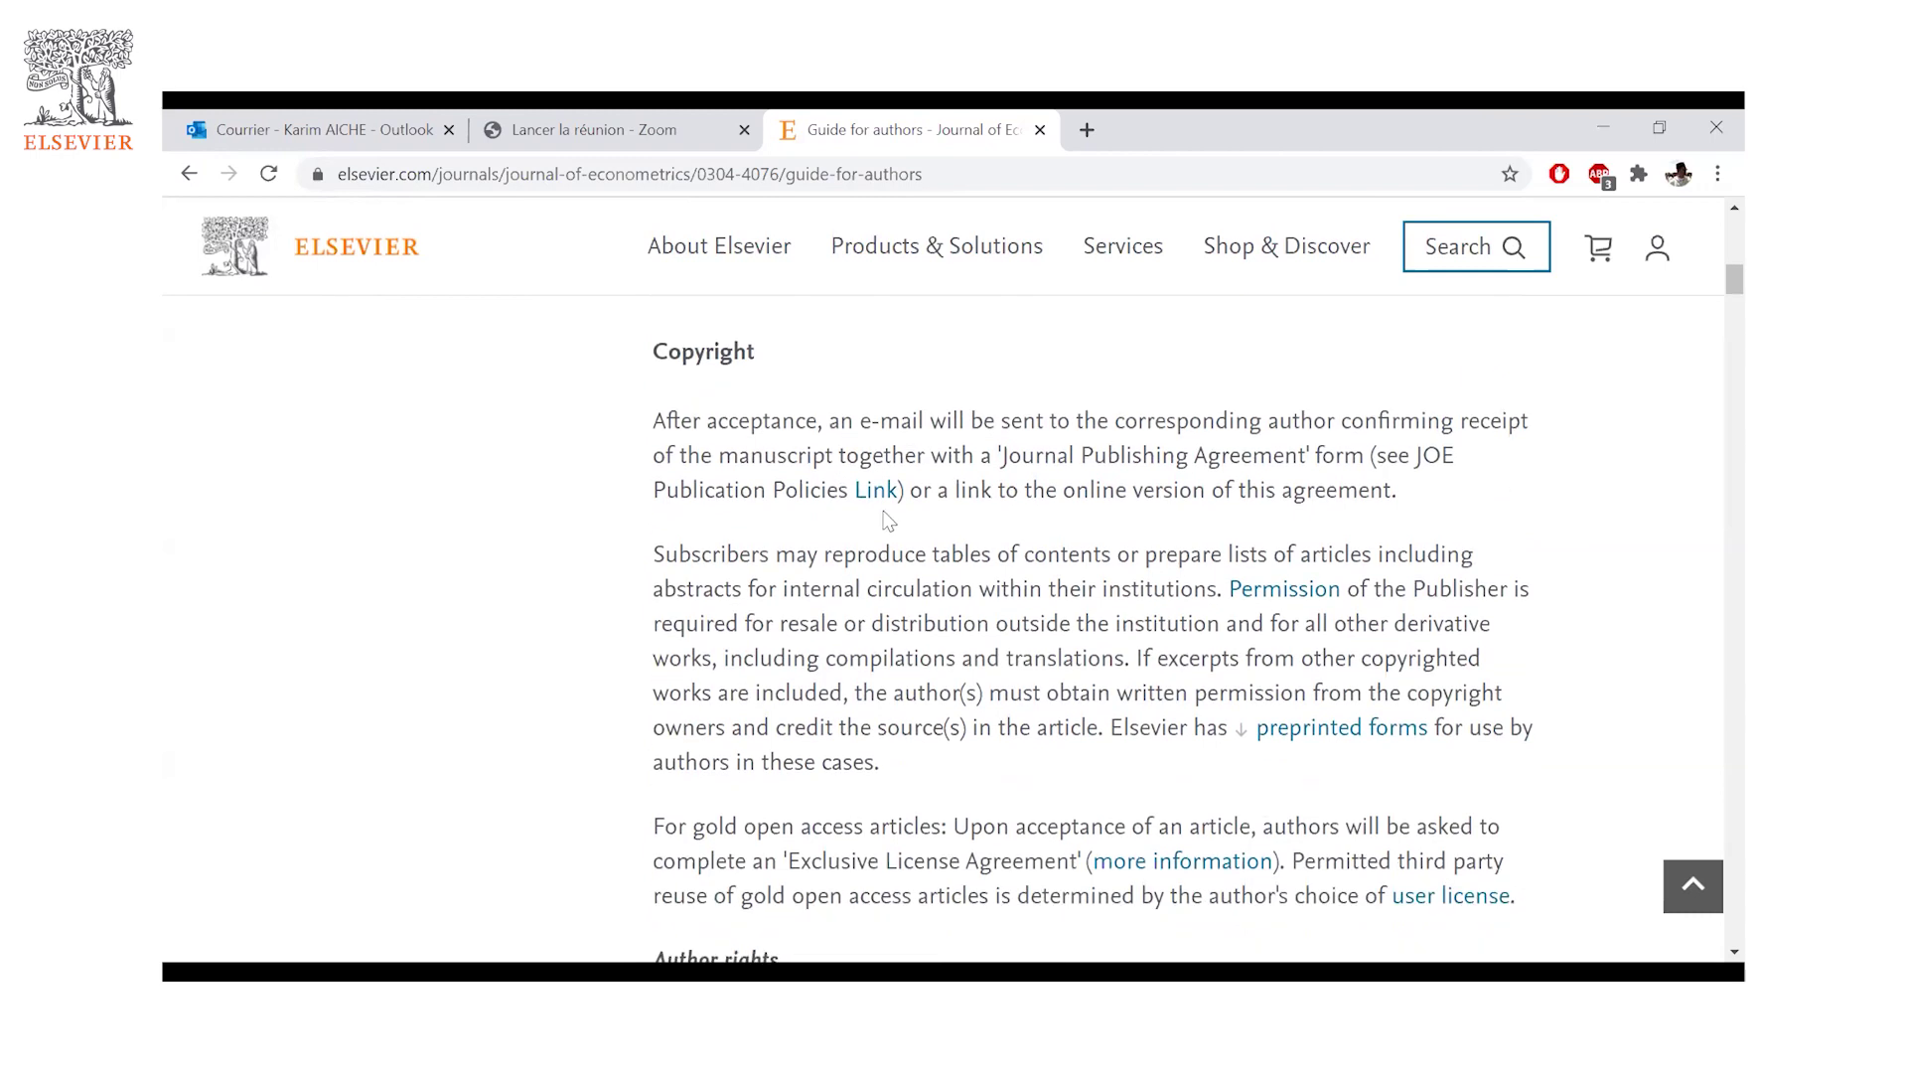
scroll(951, 580, "down", 1)
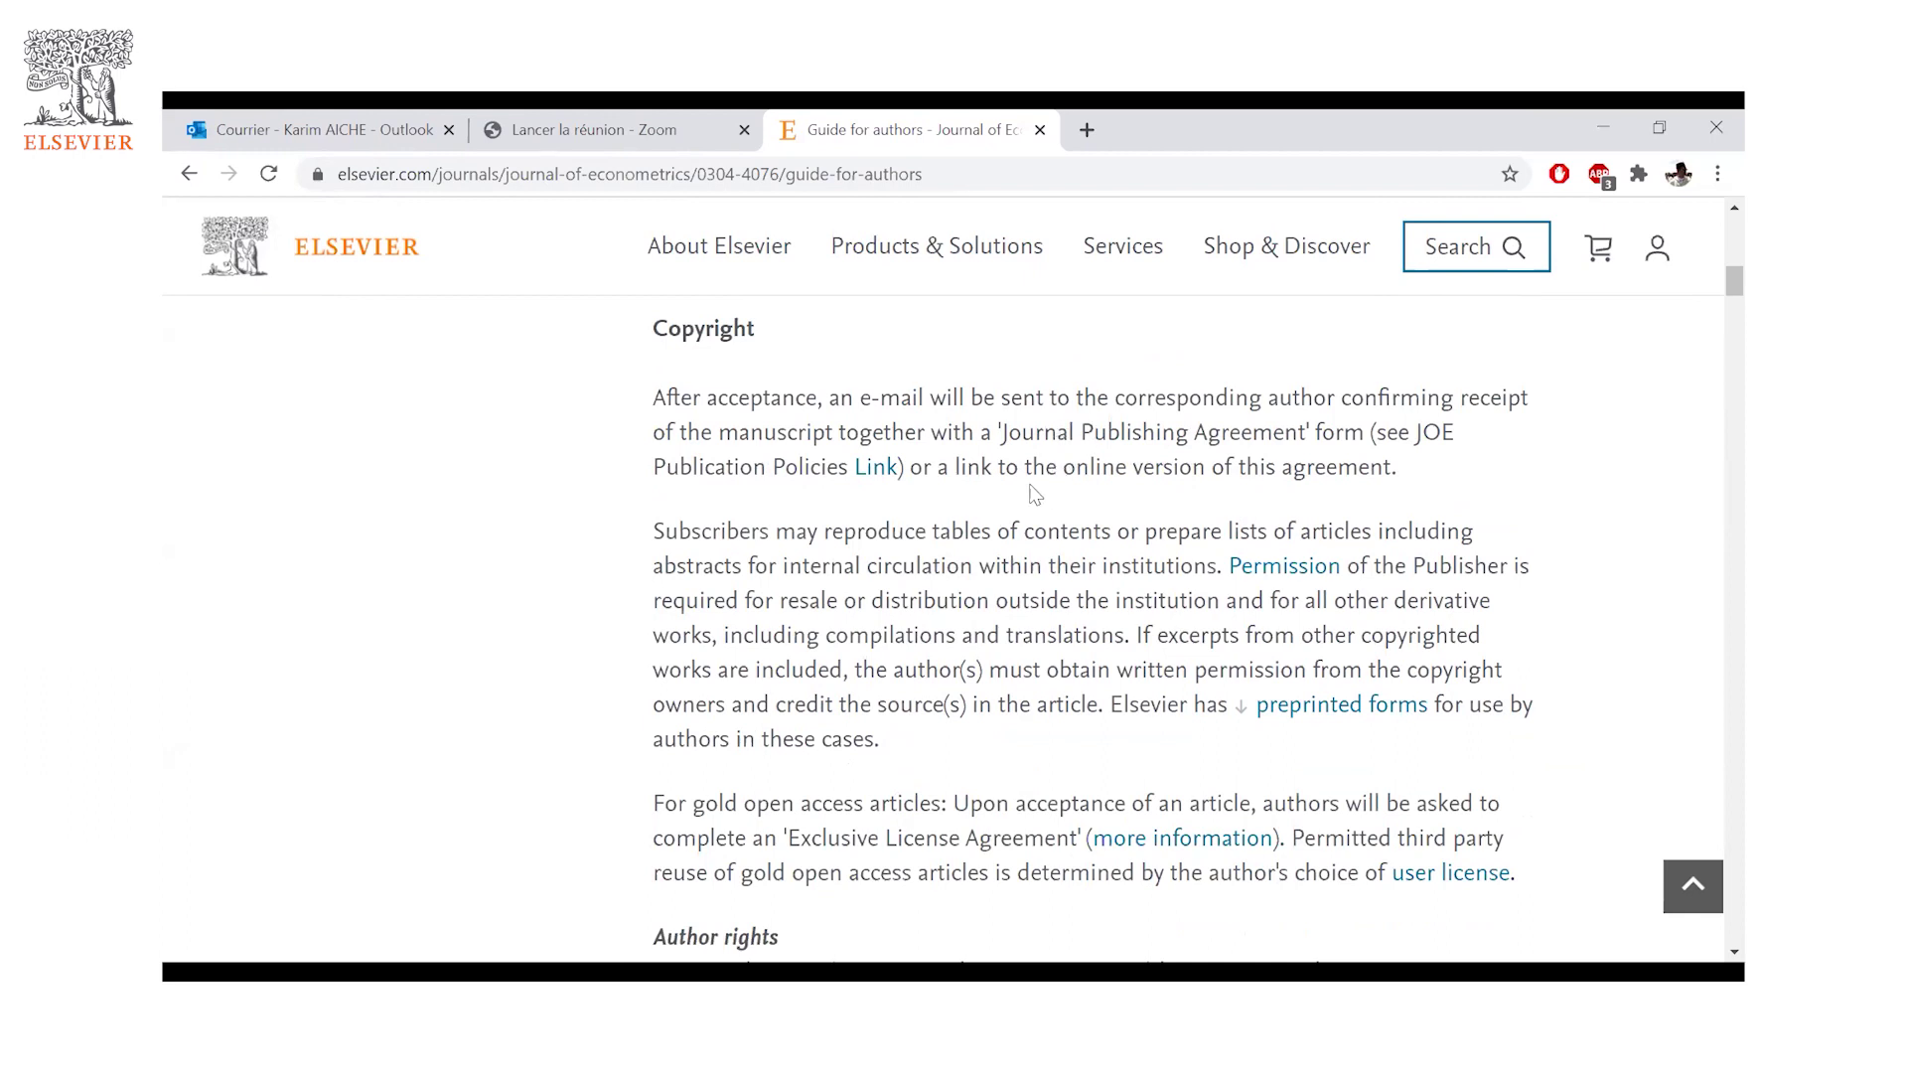
scroll(1137, 519, "down", 1)
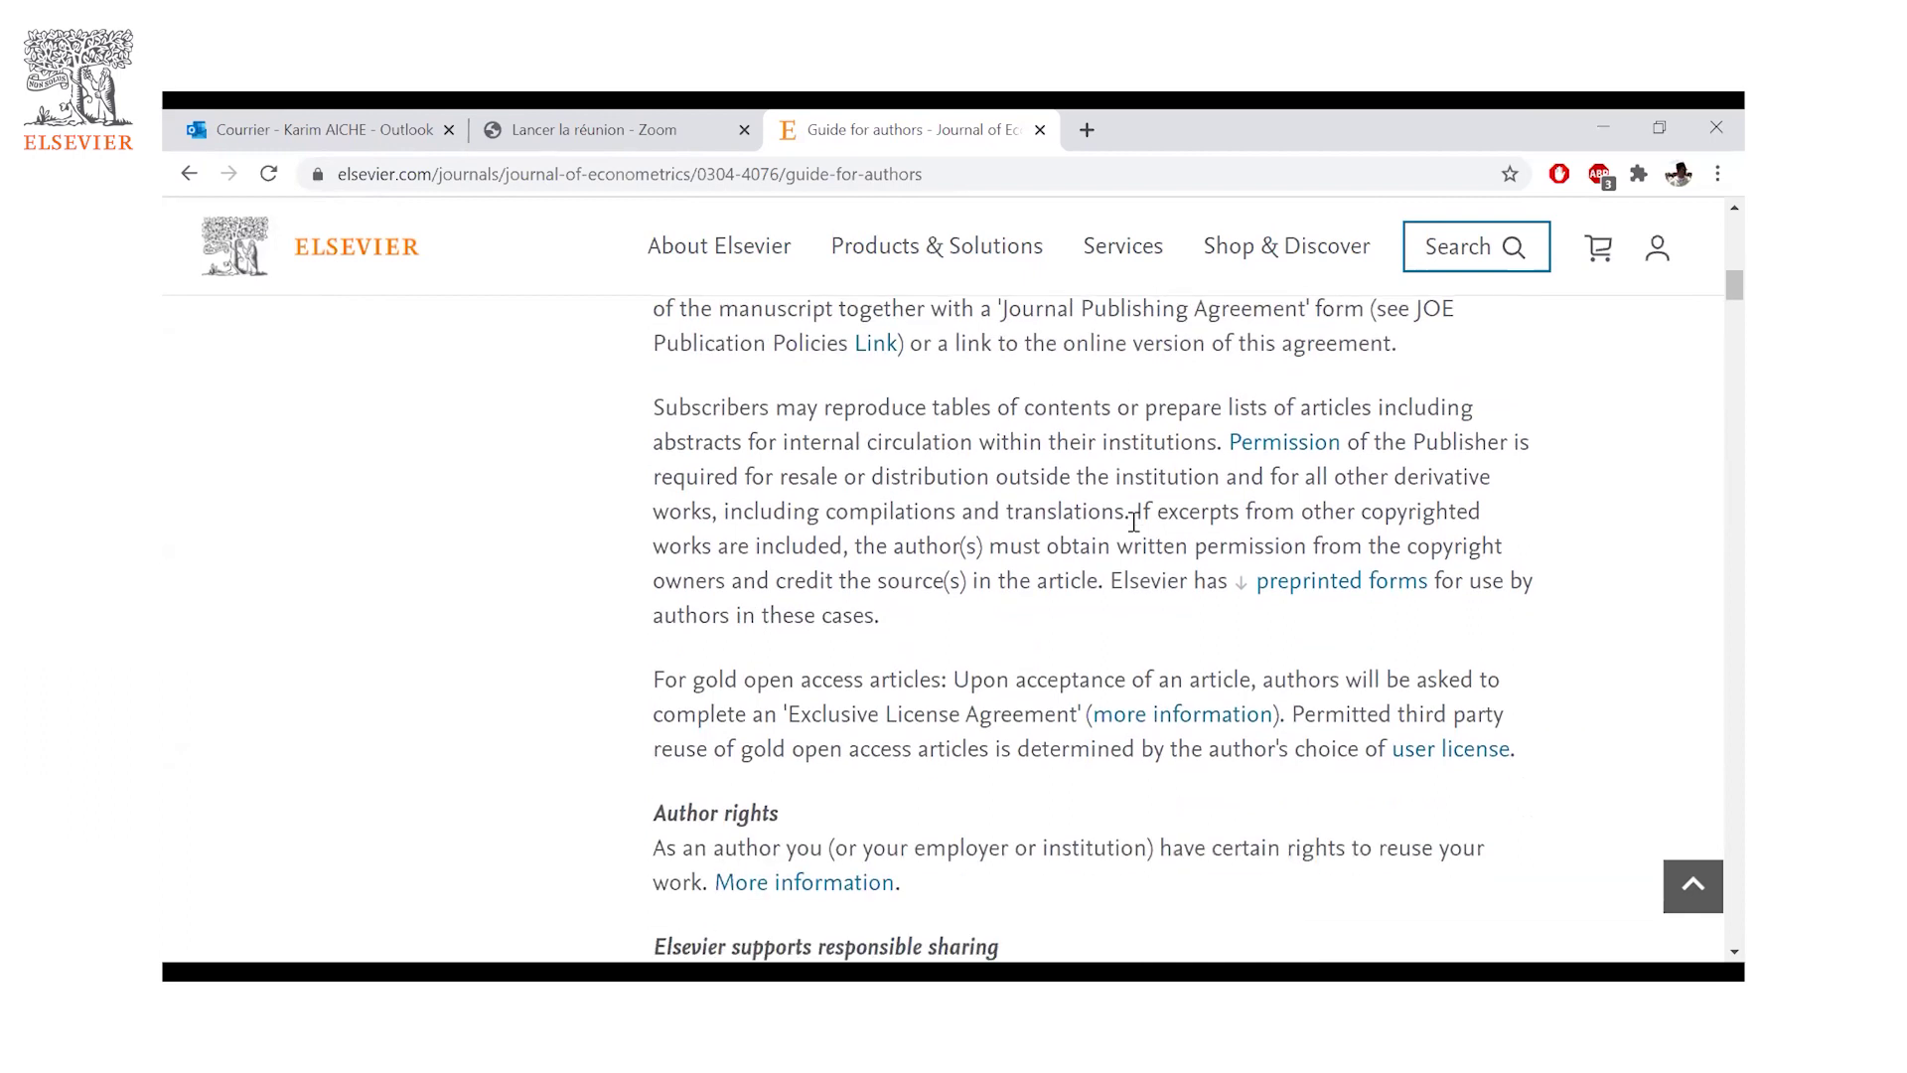
scroll(1094, 527, "down", 1)
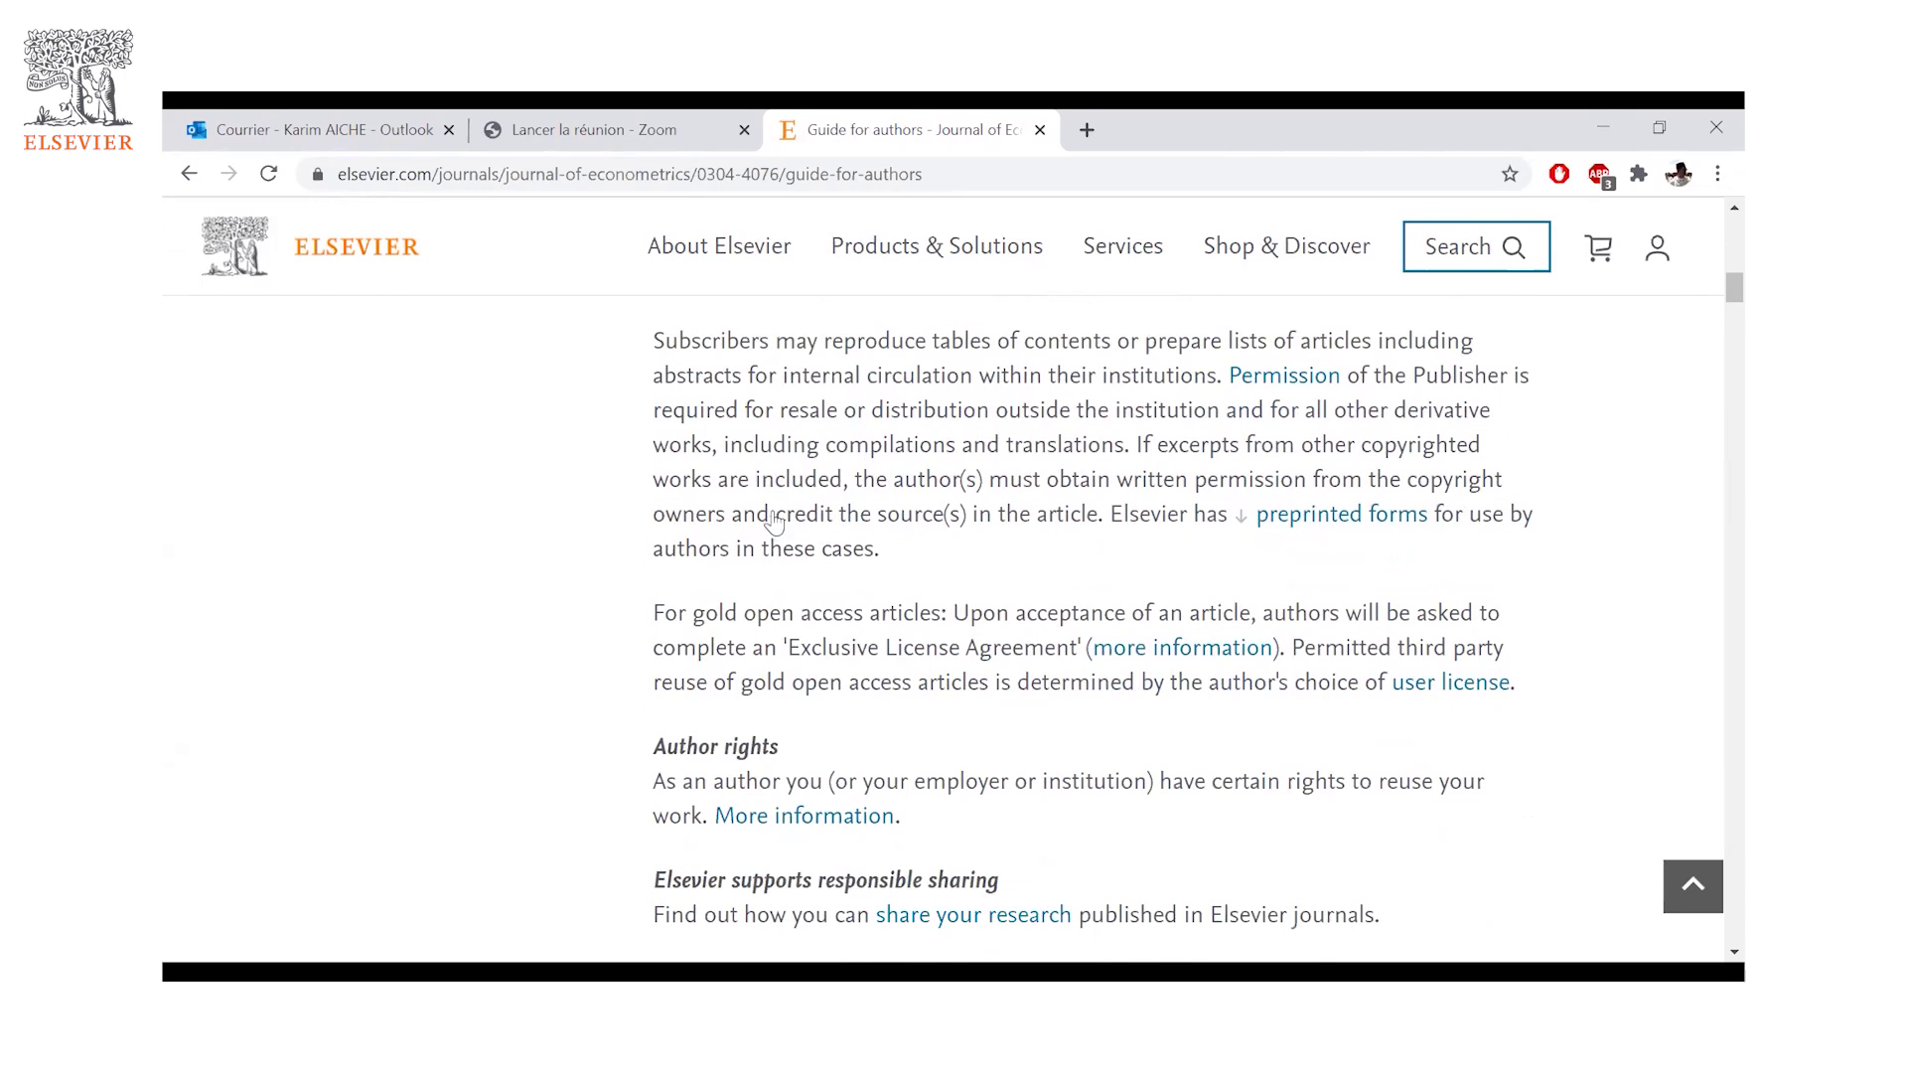
scroll(774, 505, "down", 3)
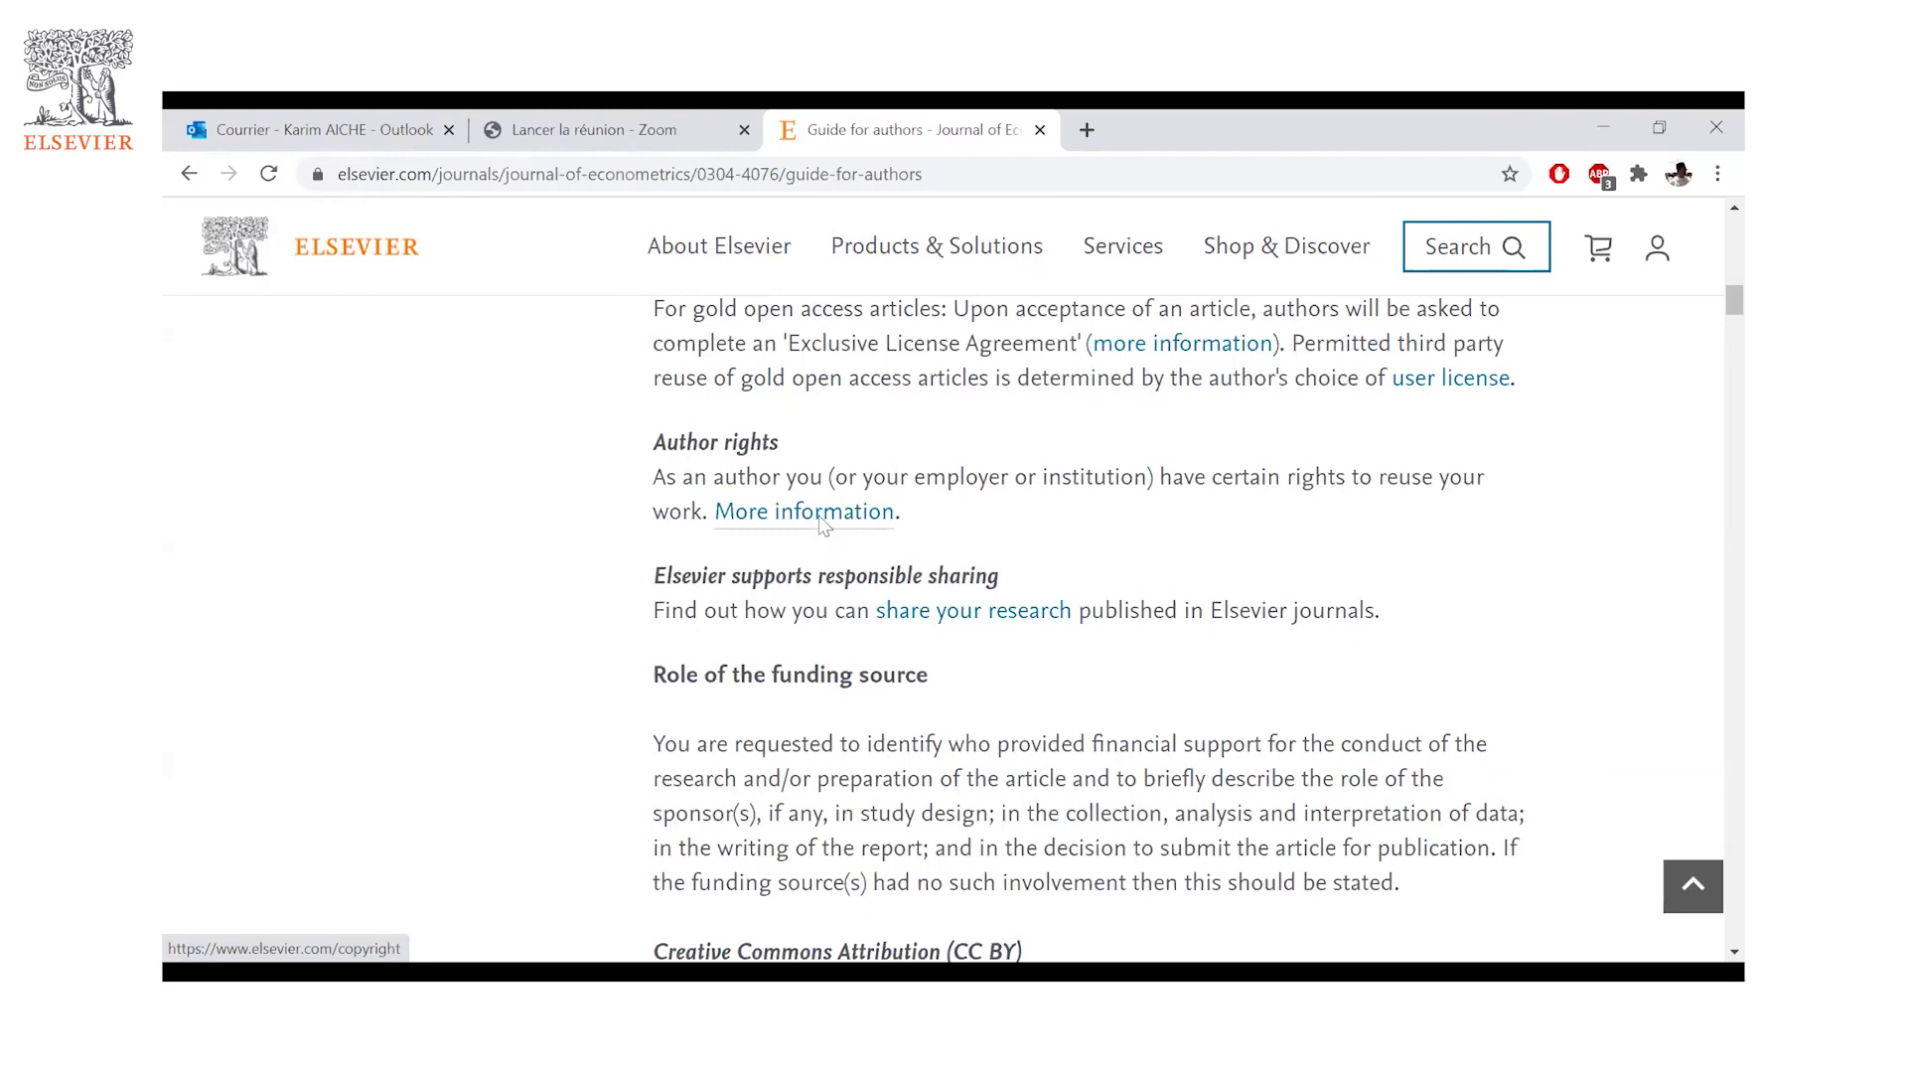
- Scroll on to the CC BY and CC BY-NC-ND licence paragraphs and the USD 2200 open access fee
scroll(834, 511, "down", 1)
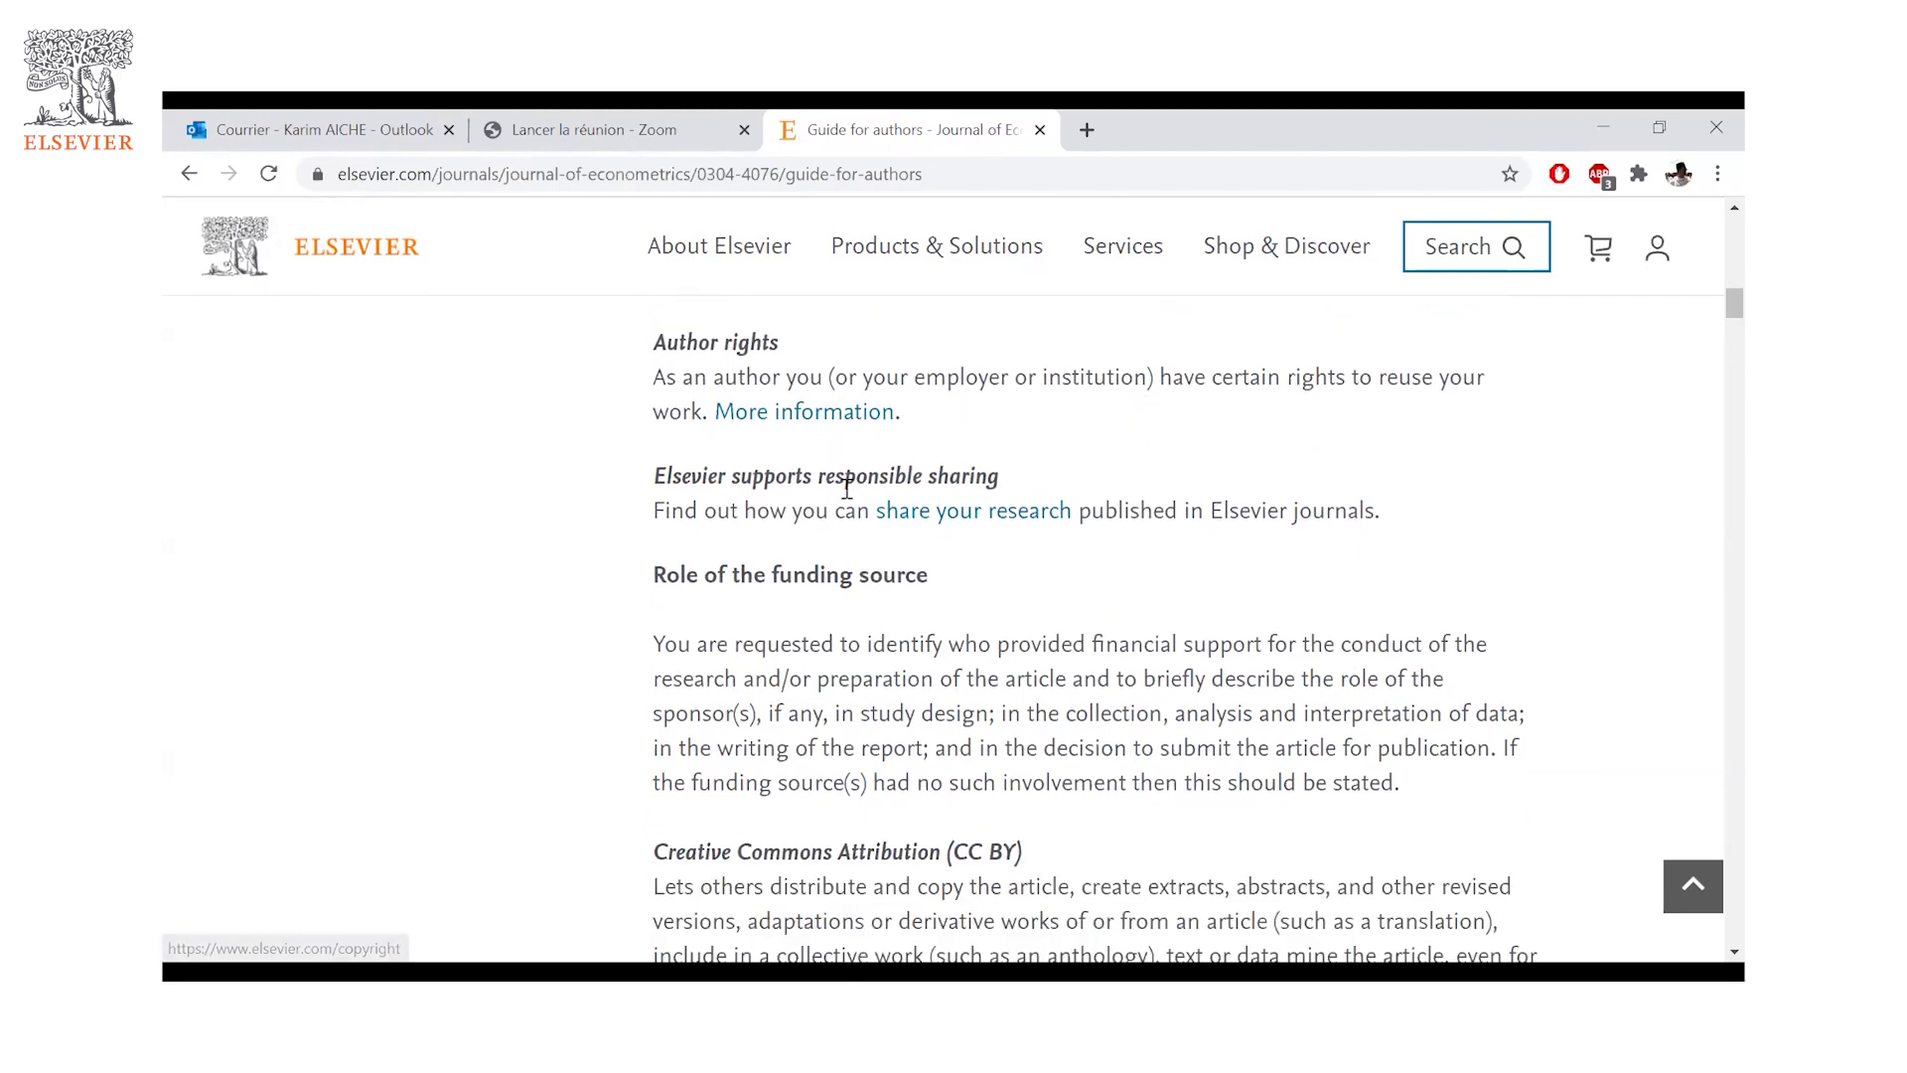
scroll(774, 529, "down", 1)
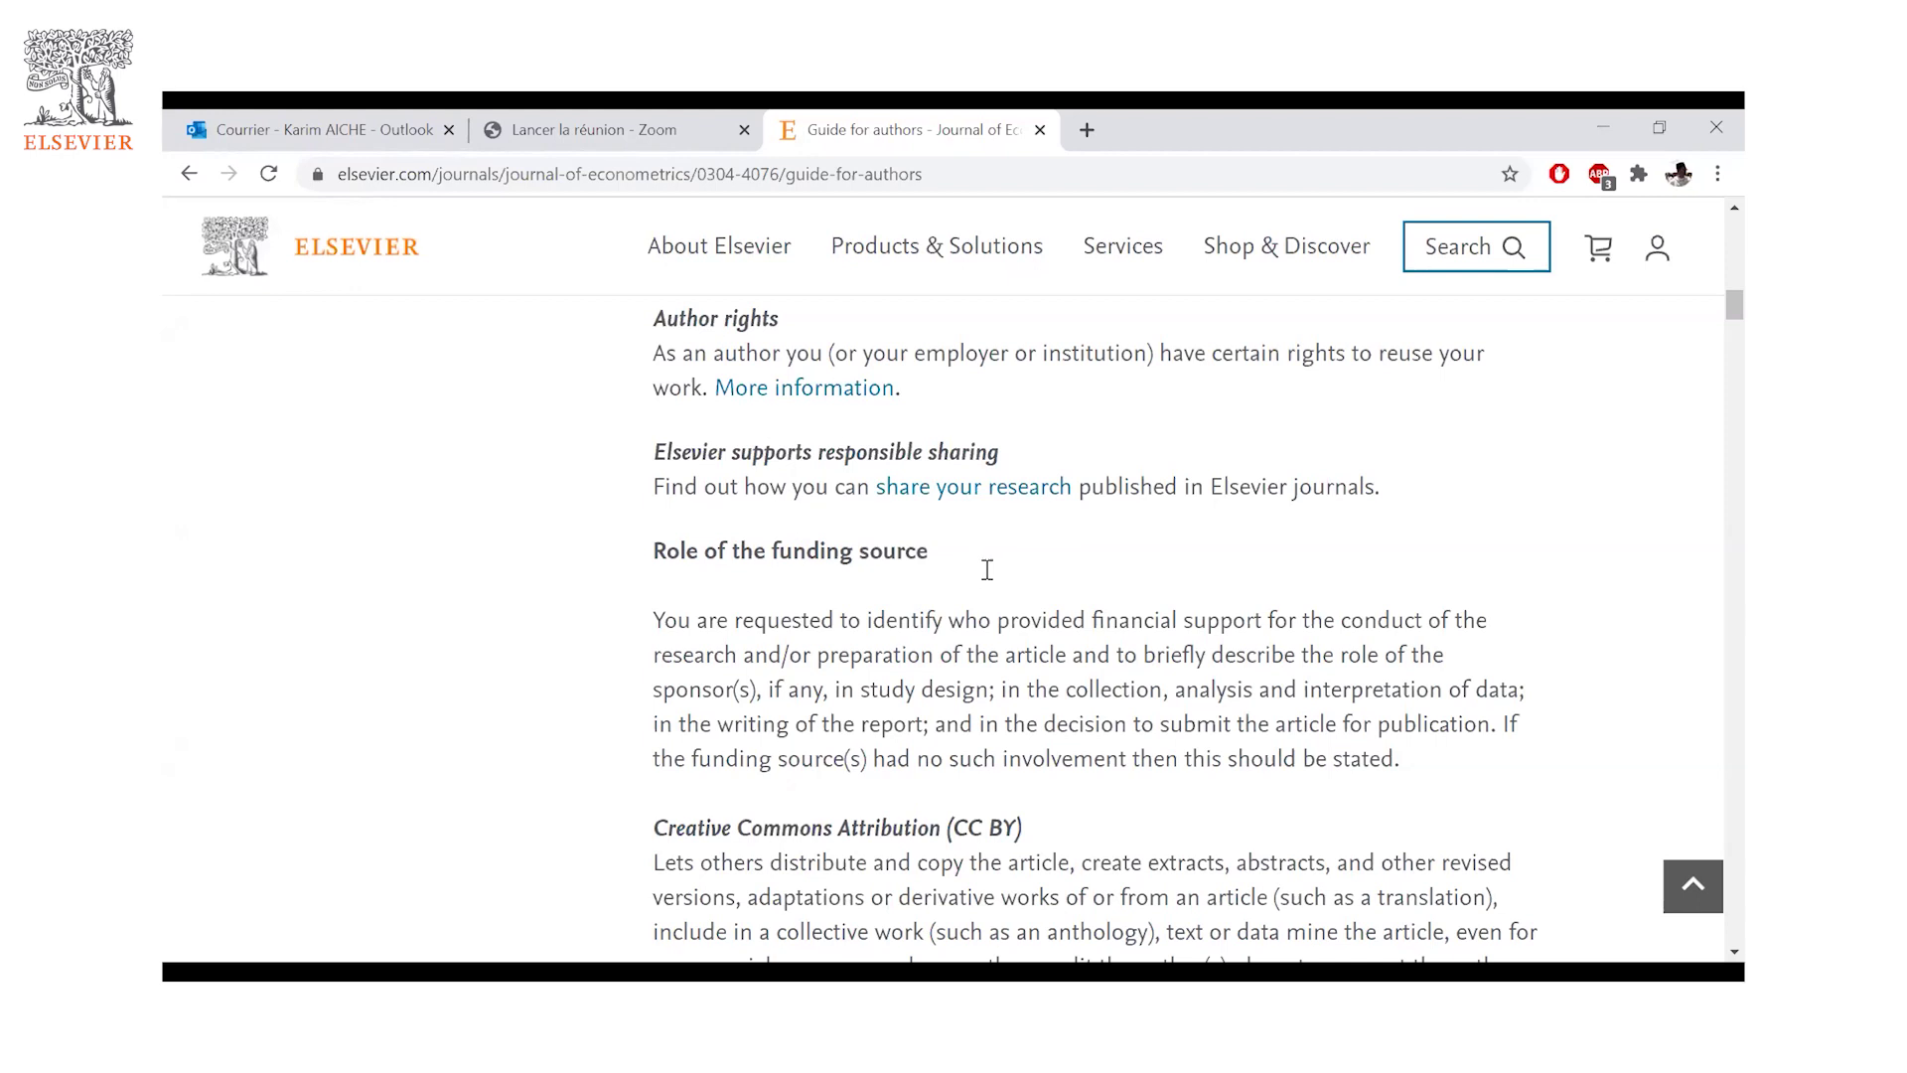
scroll(987, 569, "down", 2)
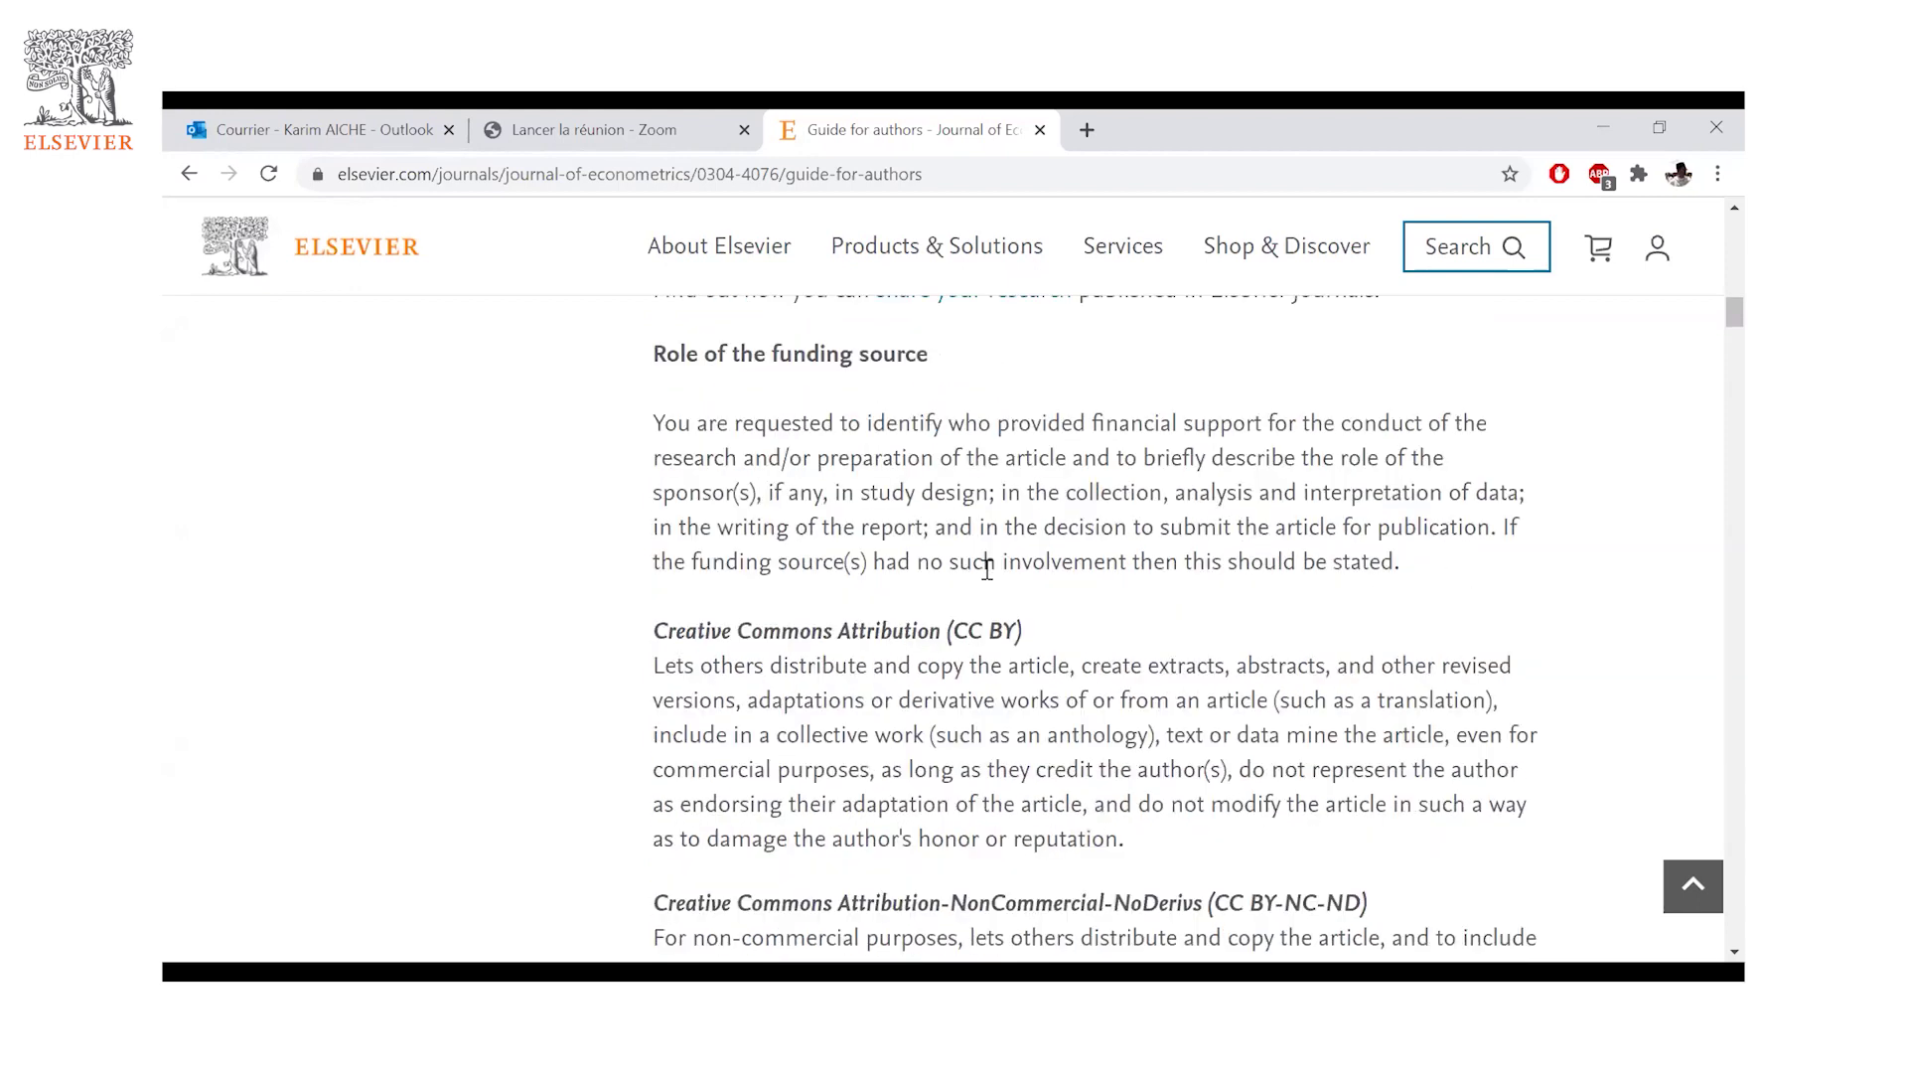
scroll(996, 575, "down", 2)
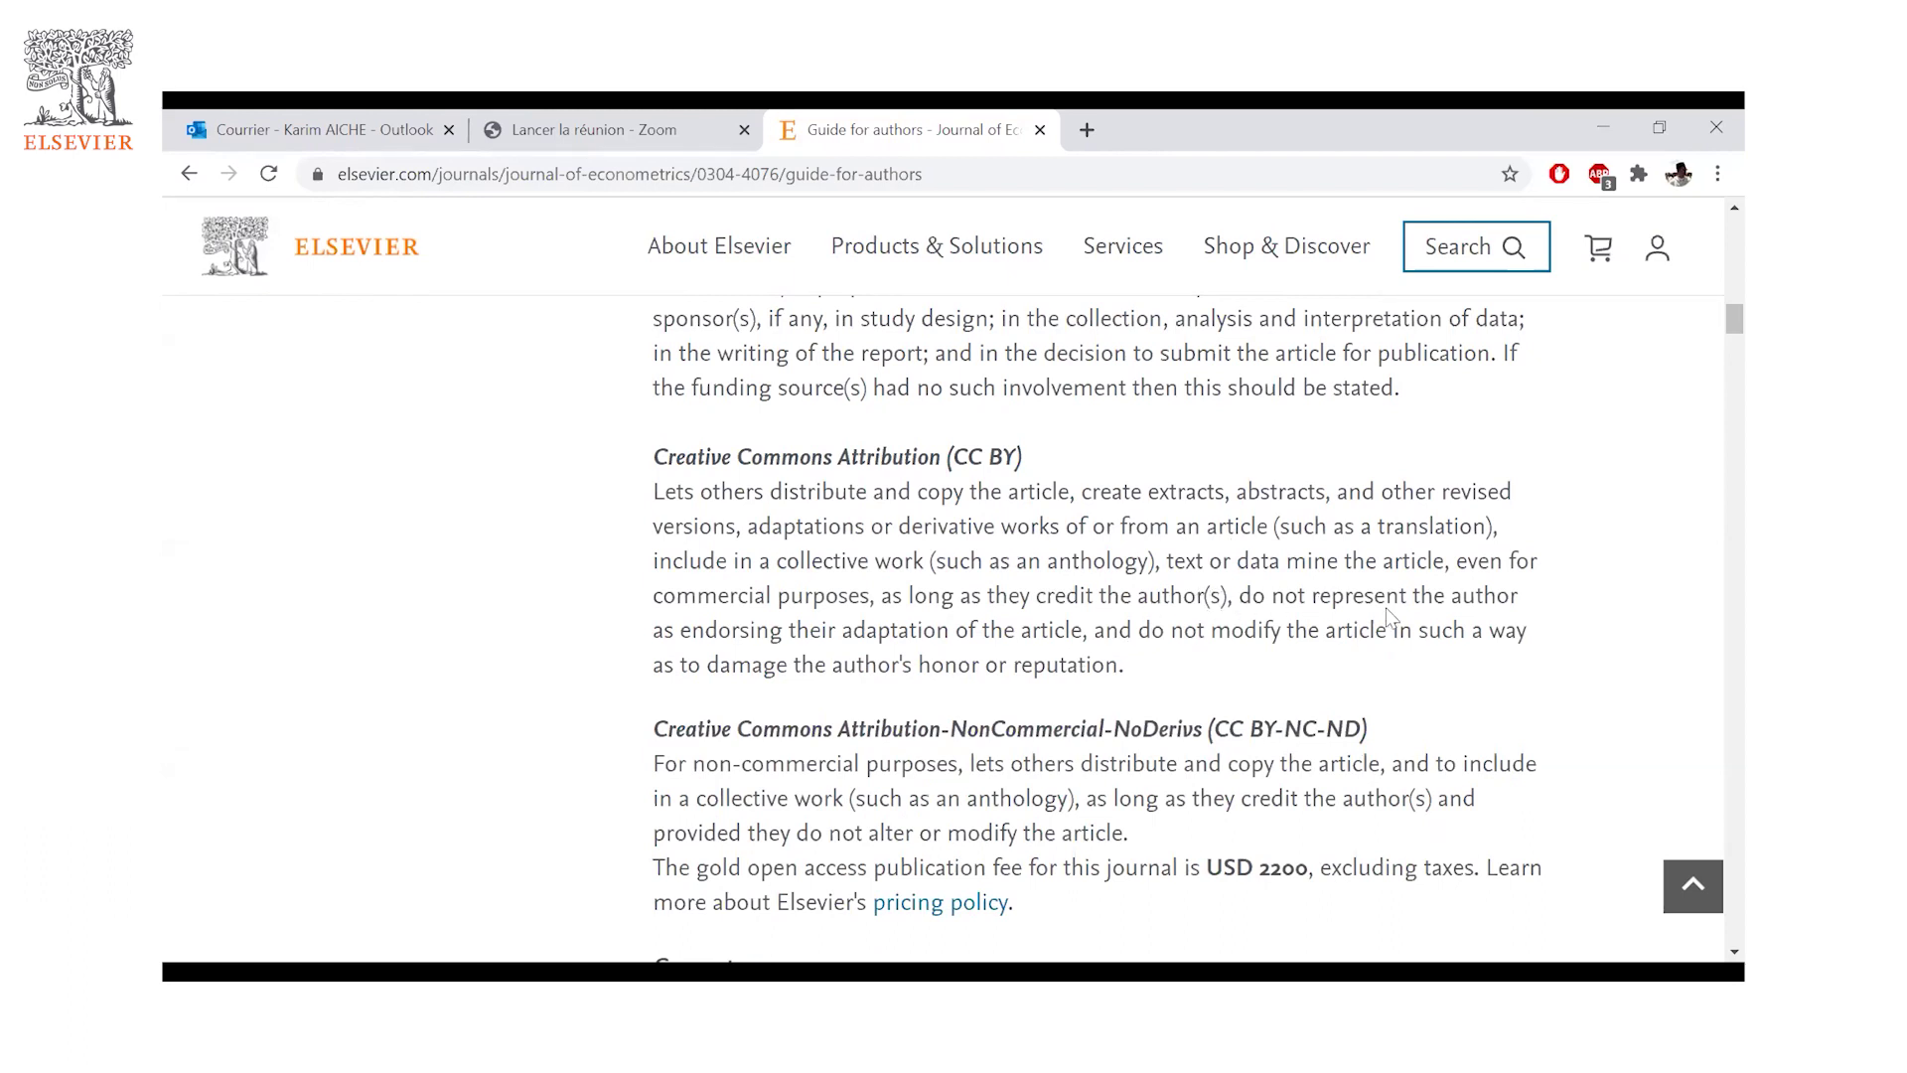
- Highlight the CC BY-NC-ND licence name, then clear the highlight
scroll(1375, 605, "down", 1)
left_click_drag(1369, 605, 1210, 606)
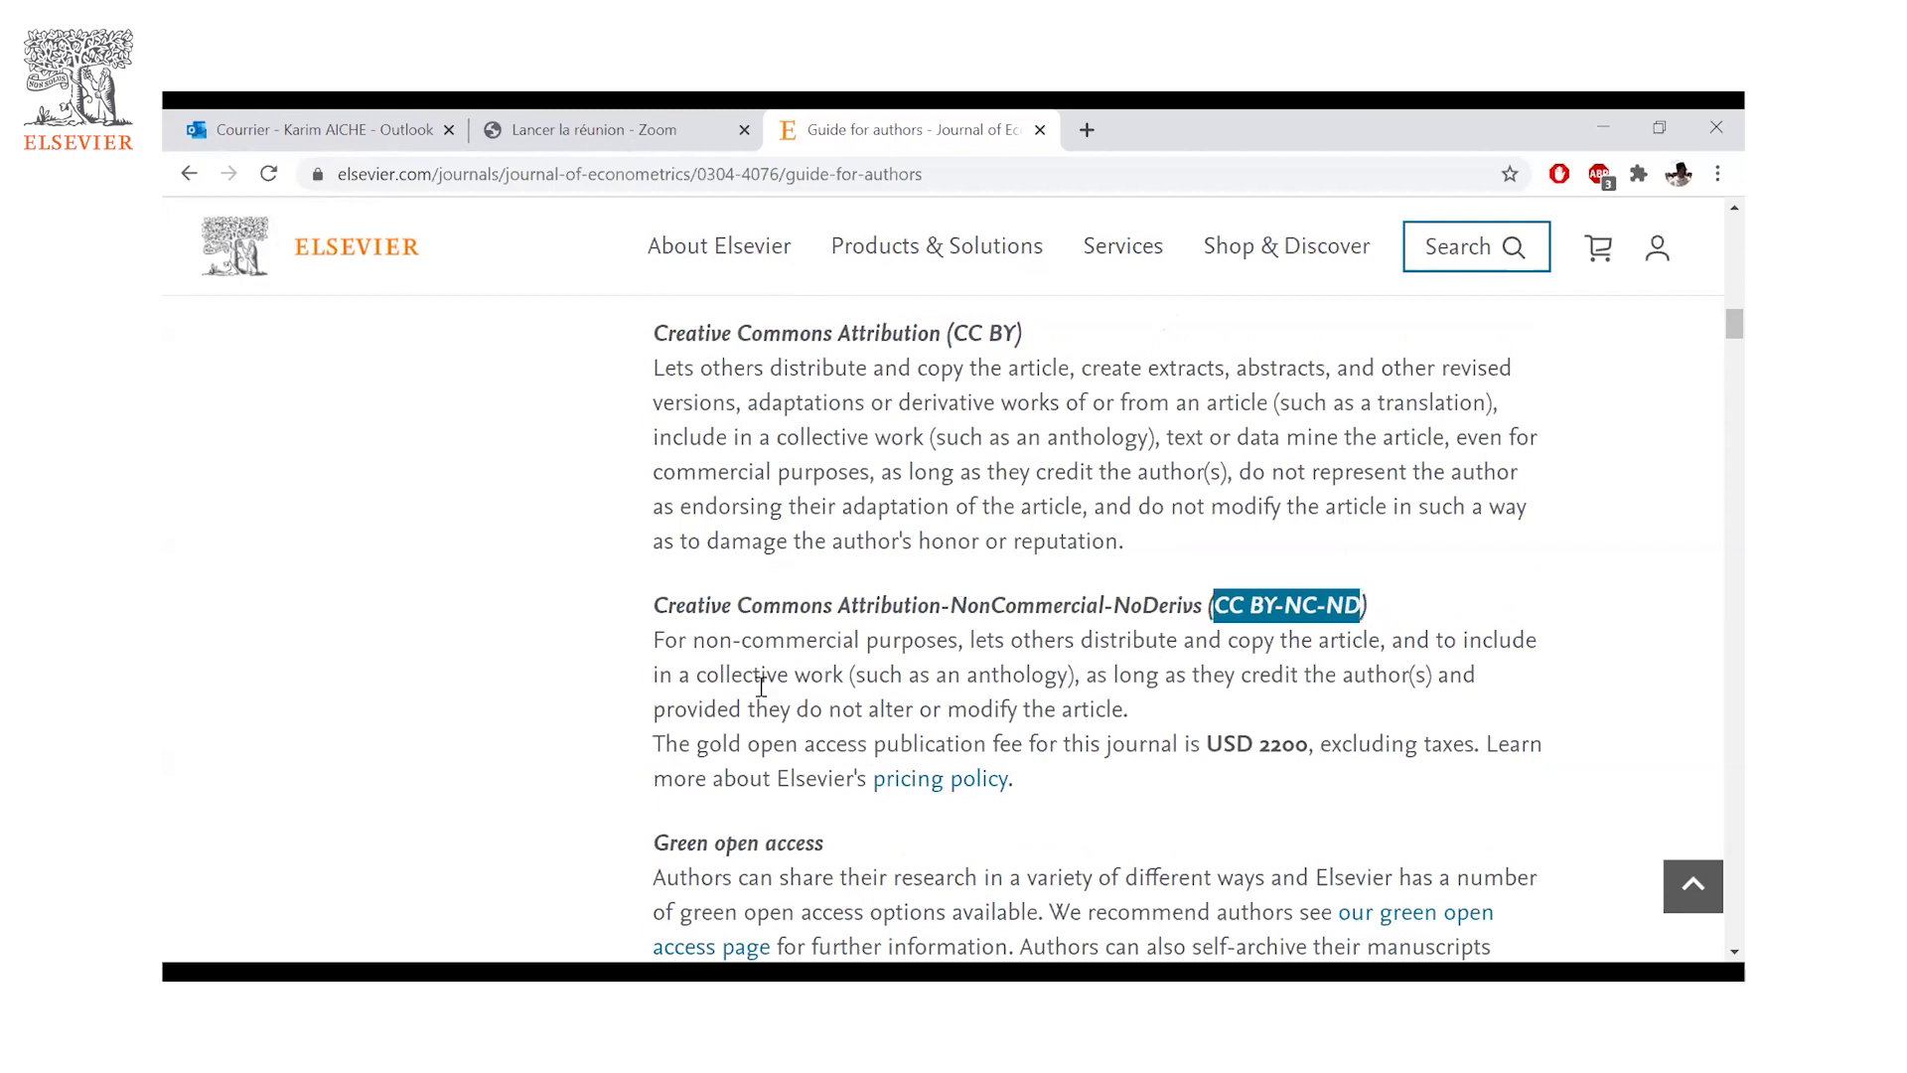
scroll(761, 685, "down", 1)
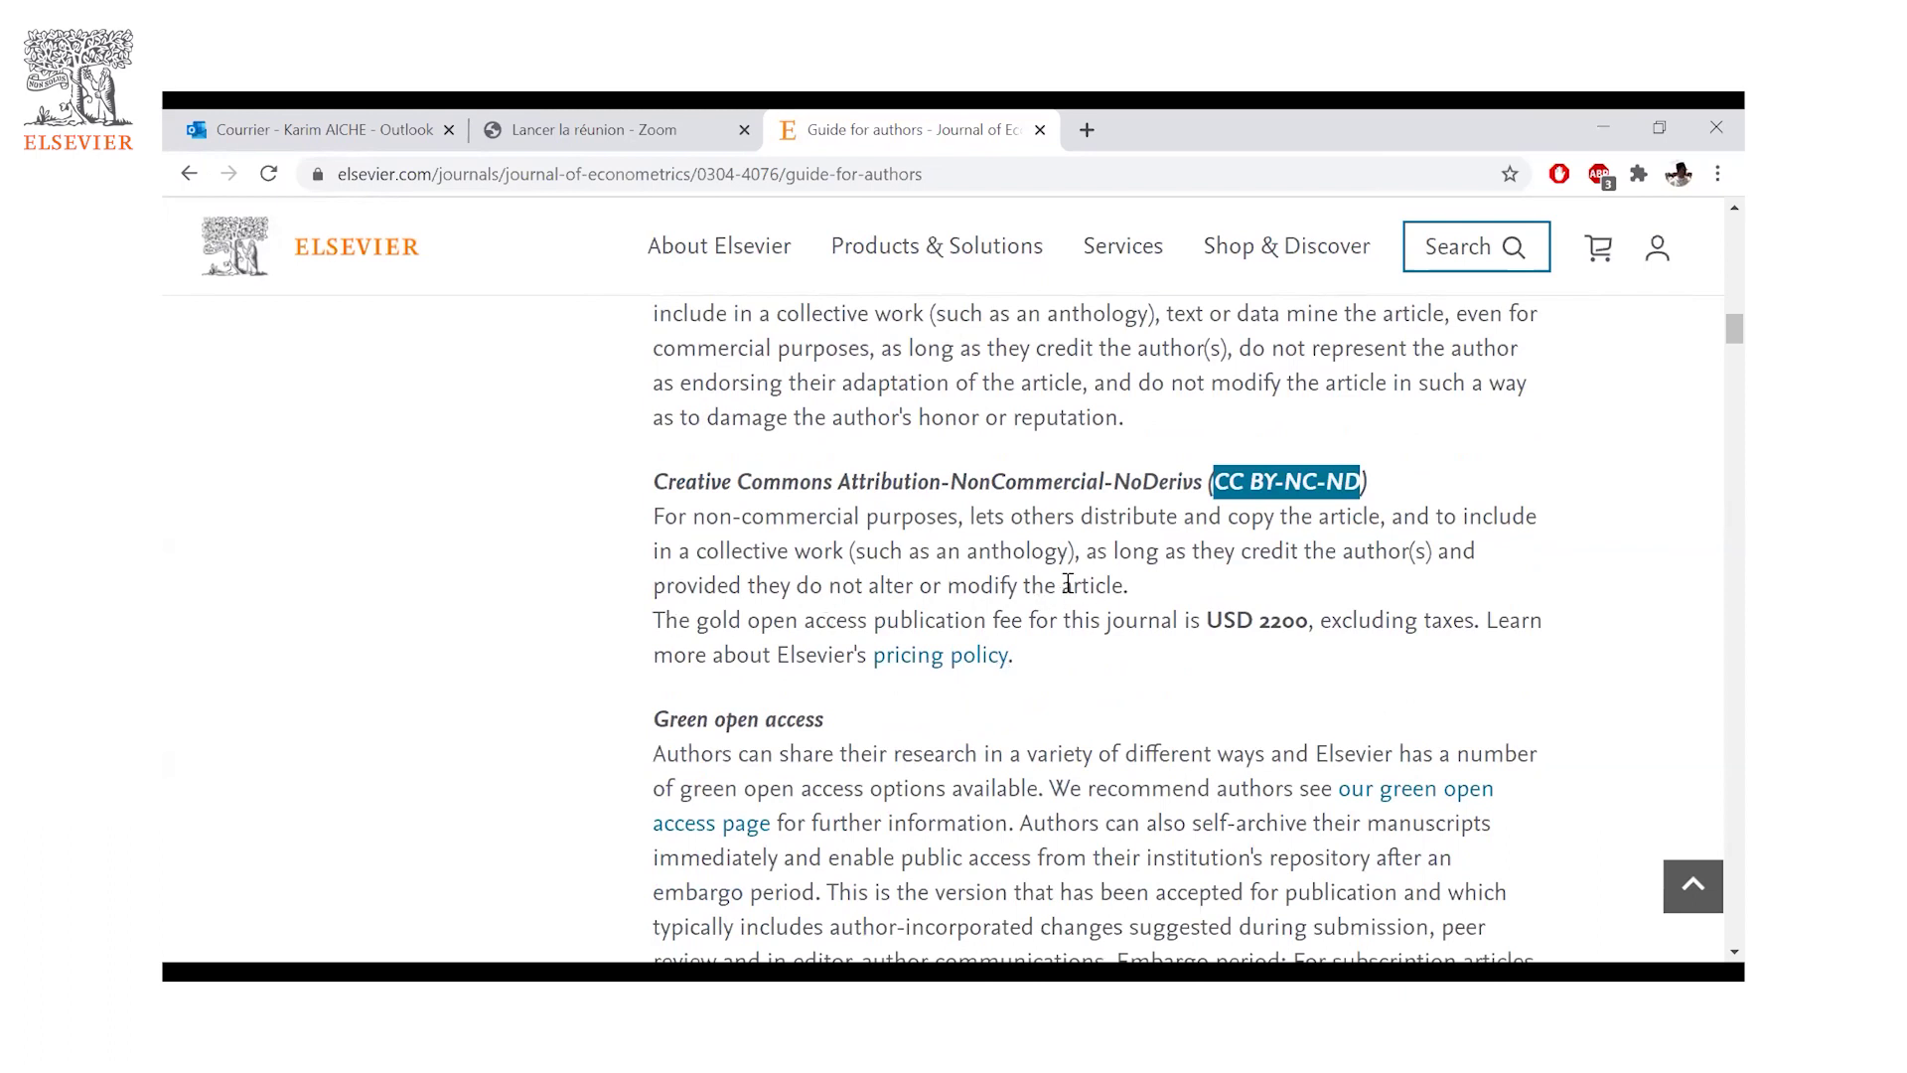
left_click(1163, 527)
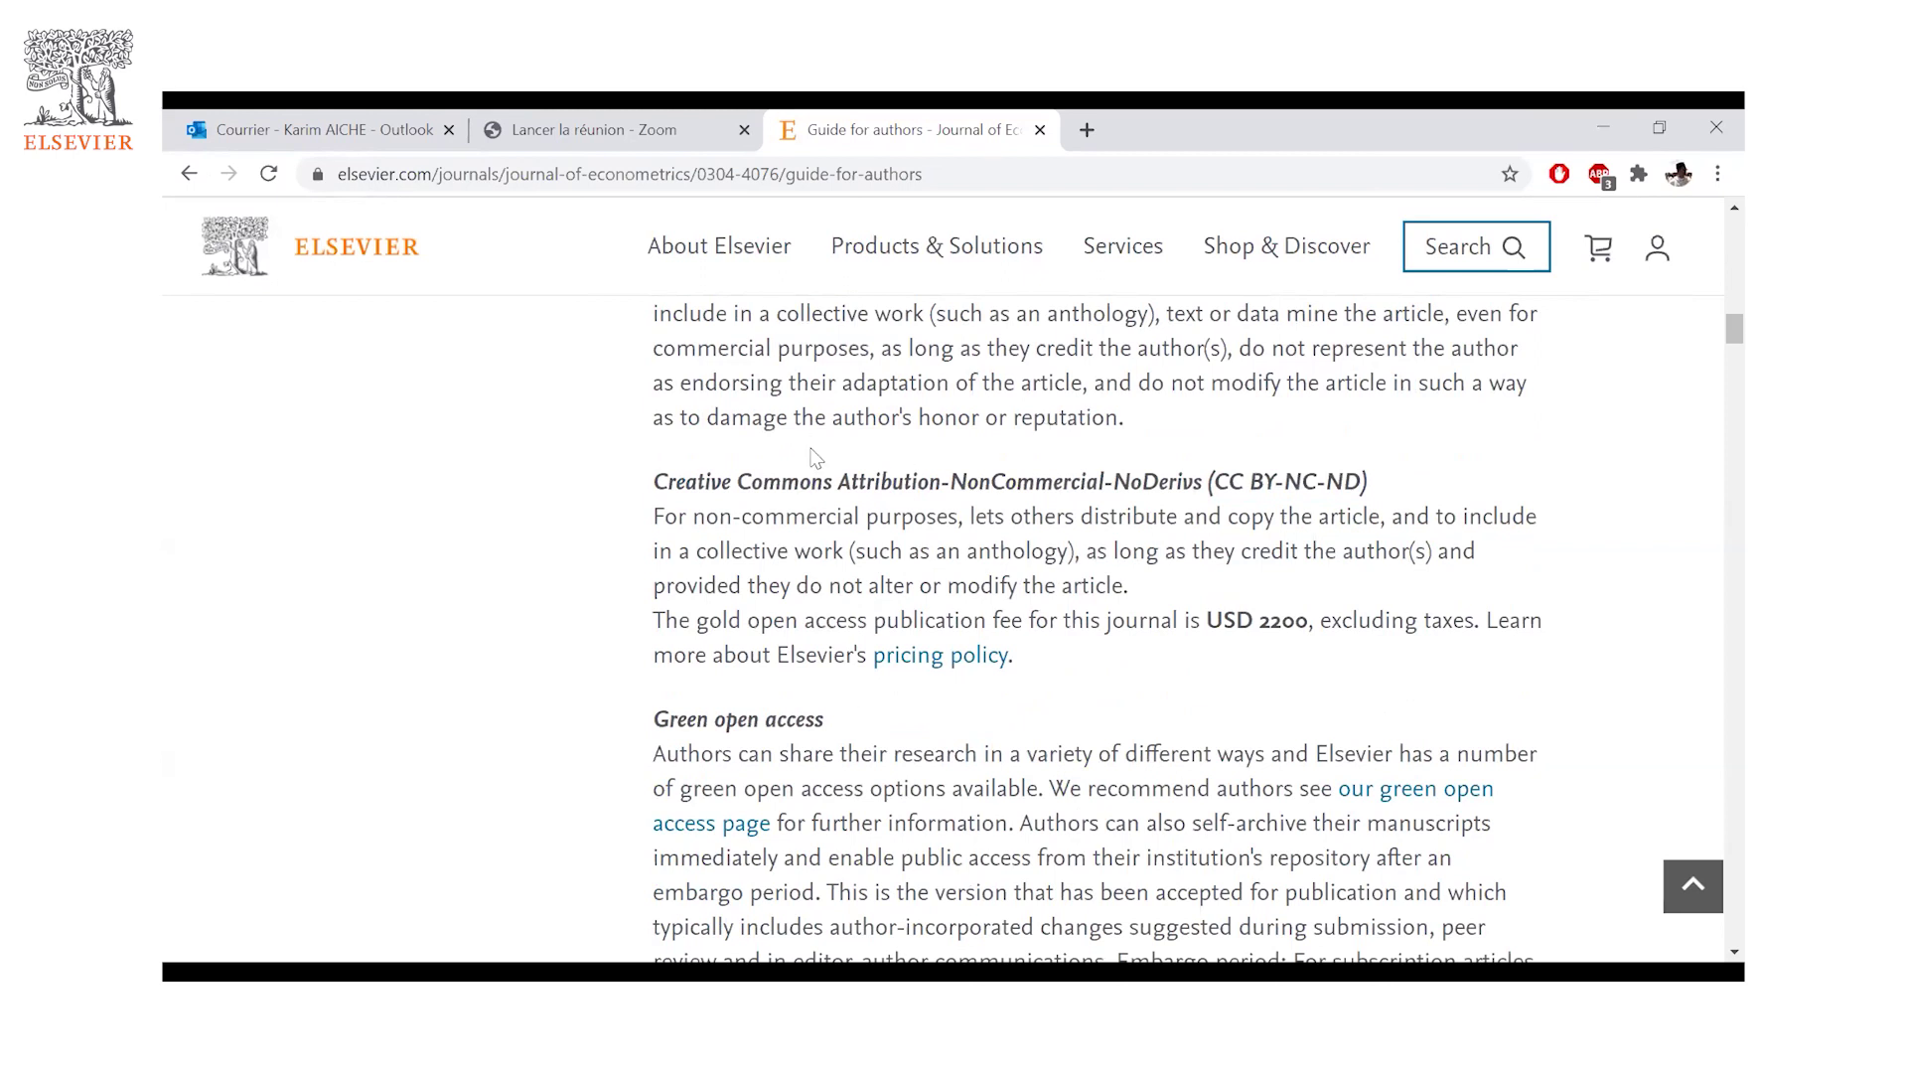
- Scroll past Green open access and Article structure down to Essential title page information
scroll(751, 647, "down", 1)
scroll(864, 705, "down", 1)
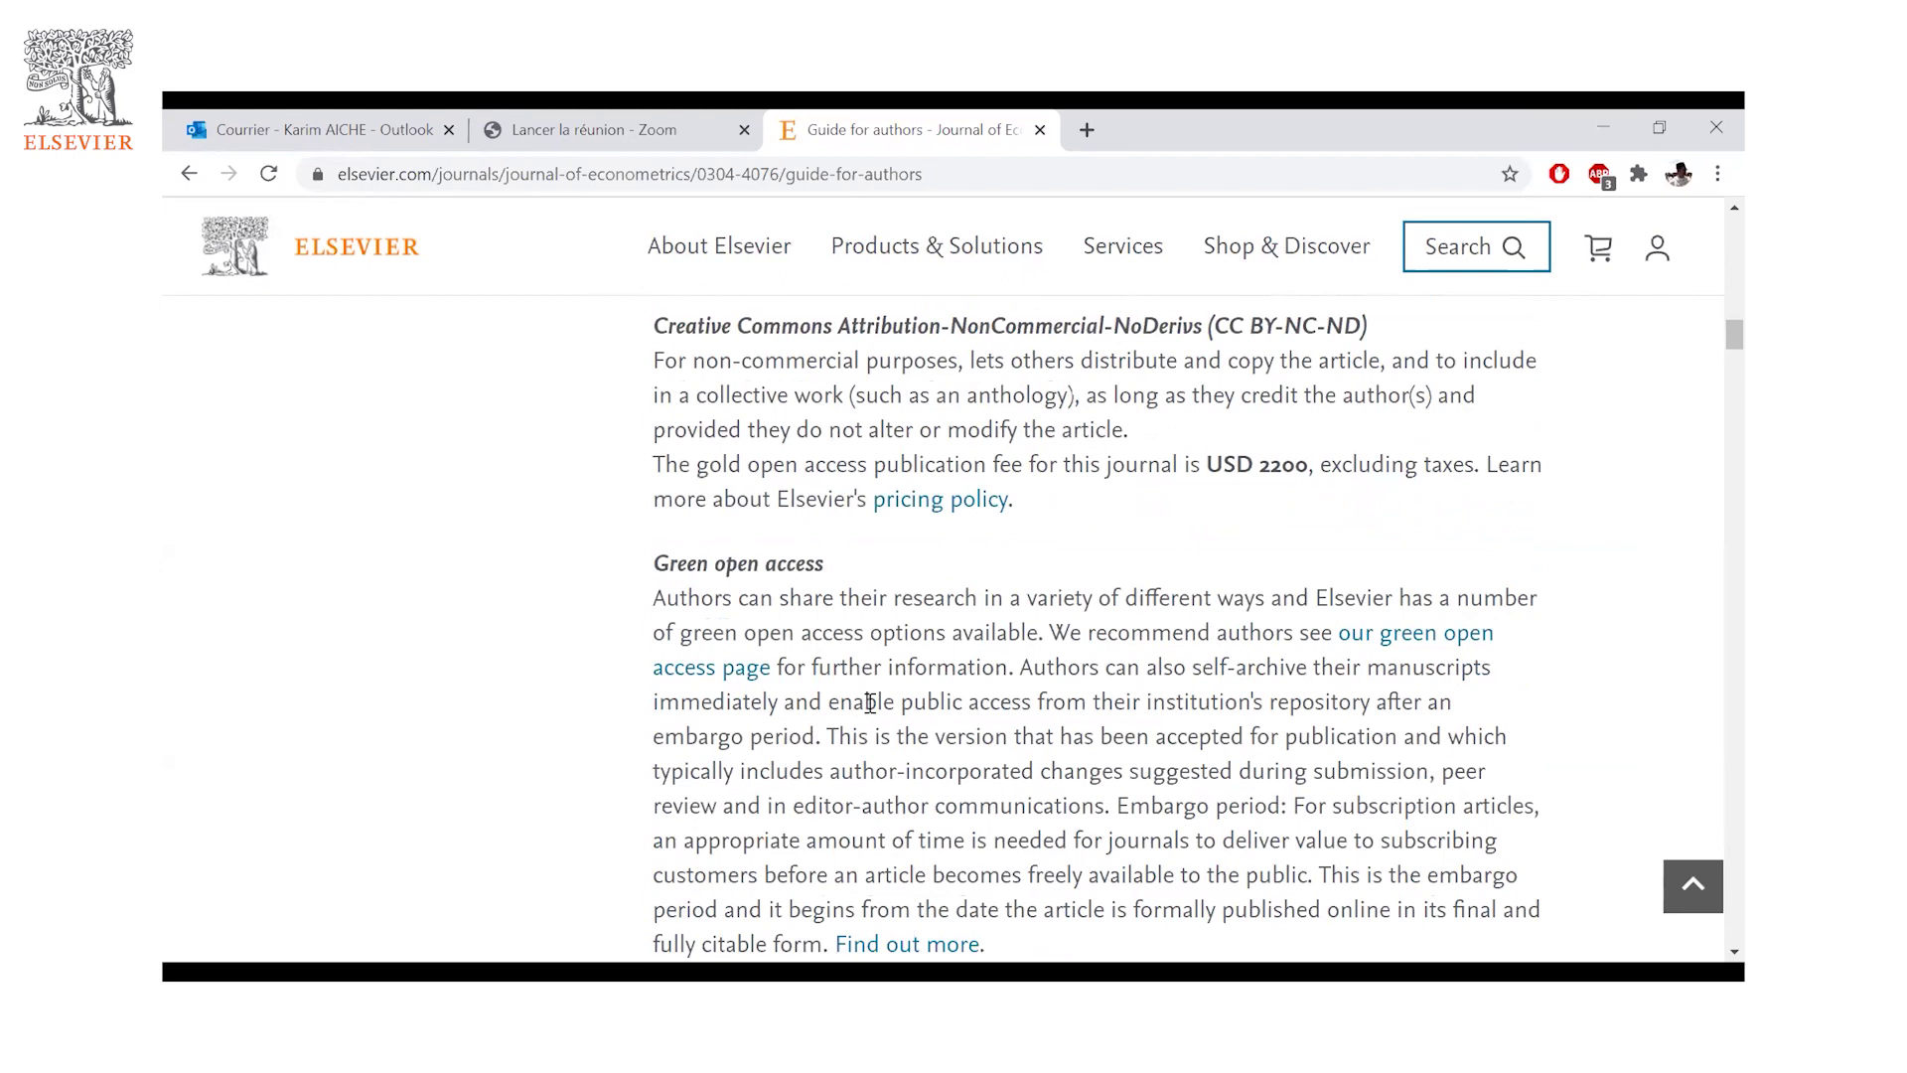
scroll(871, 702, "down", 1)
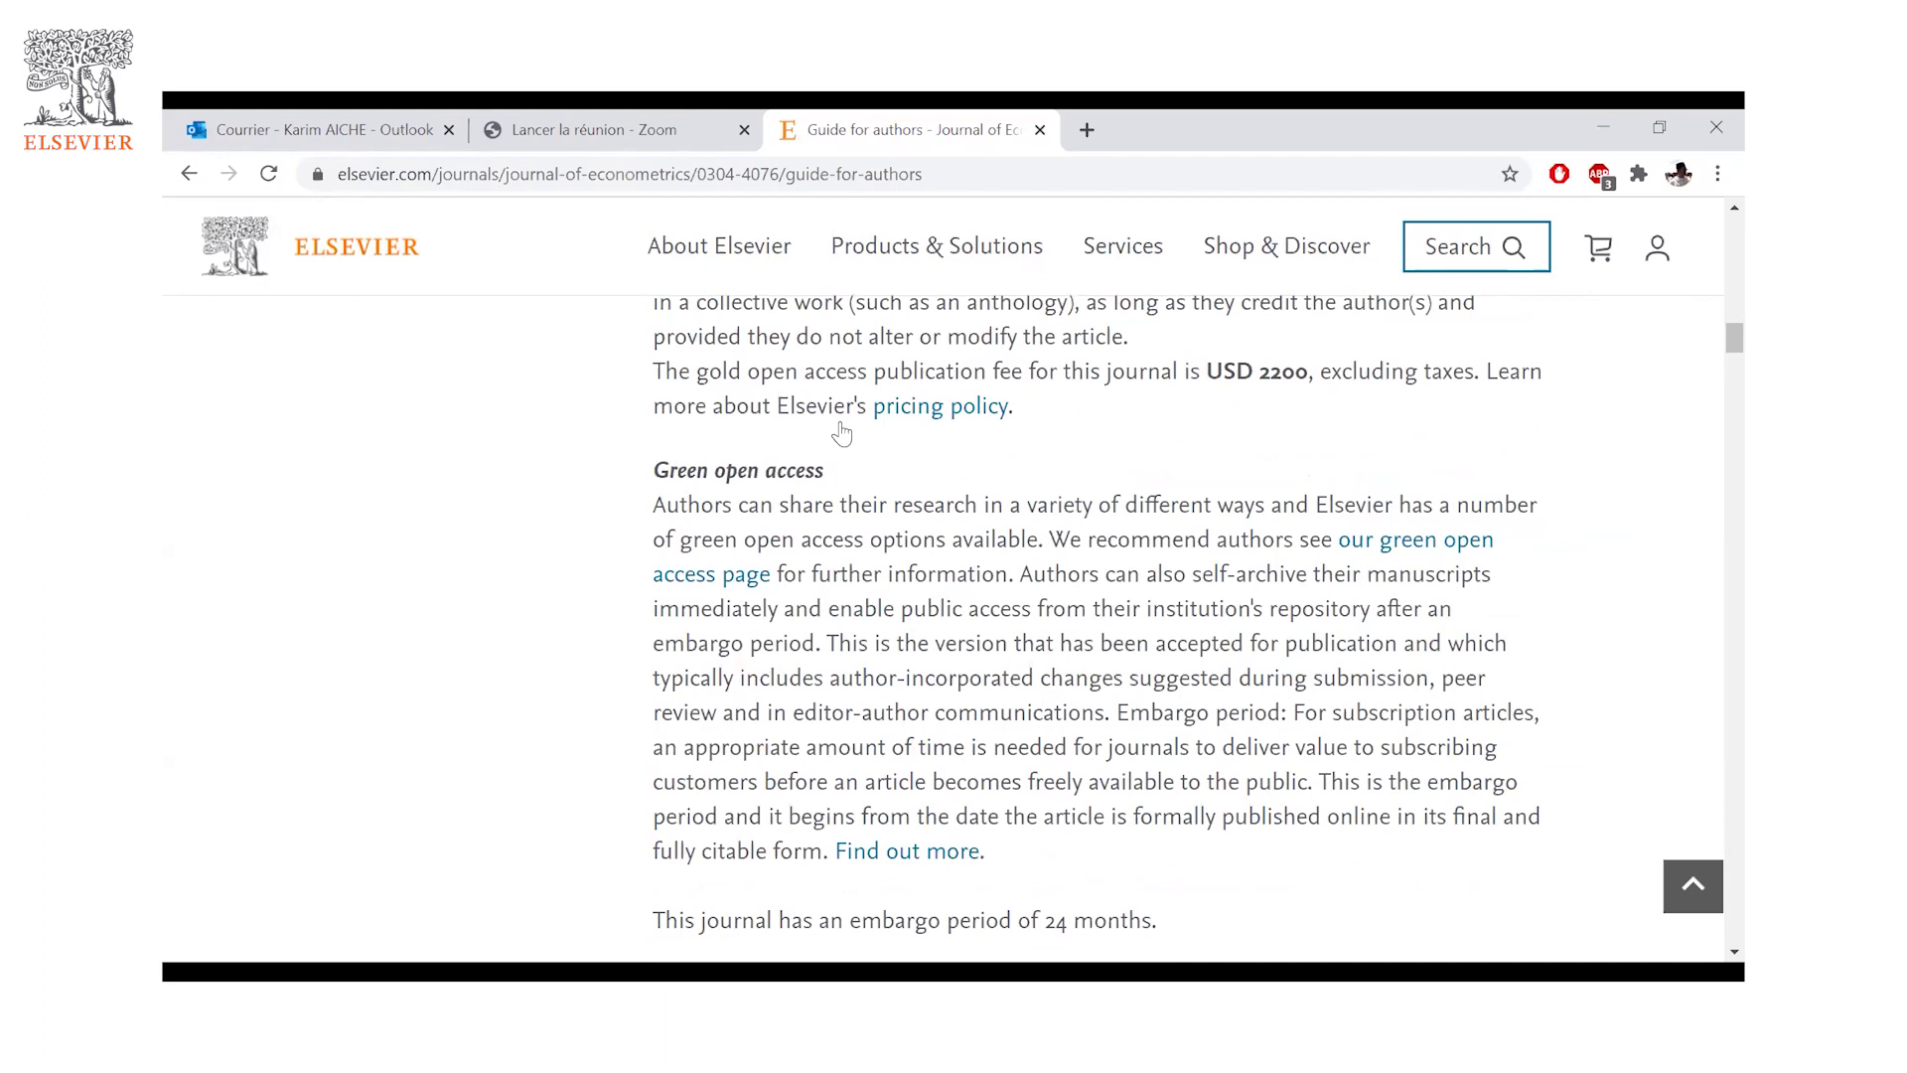
scroll(894, 626, "down", 5)
scroll(919, 639, "down", 6)
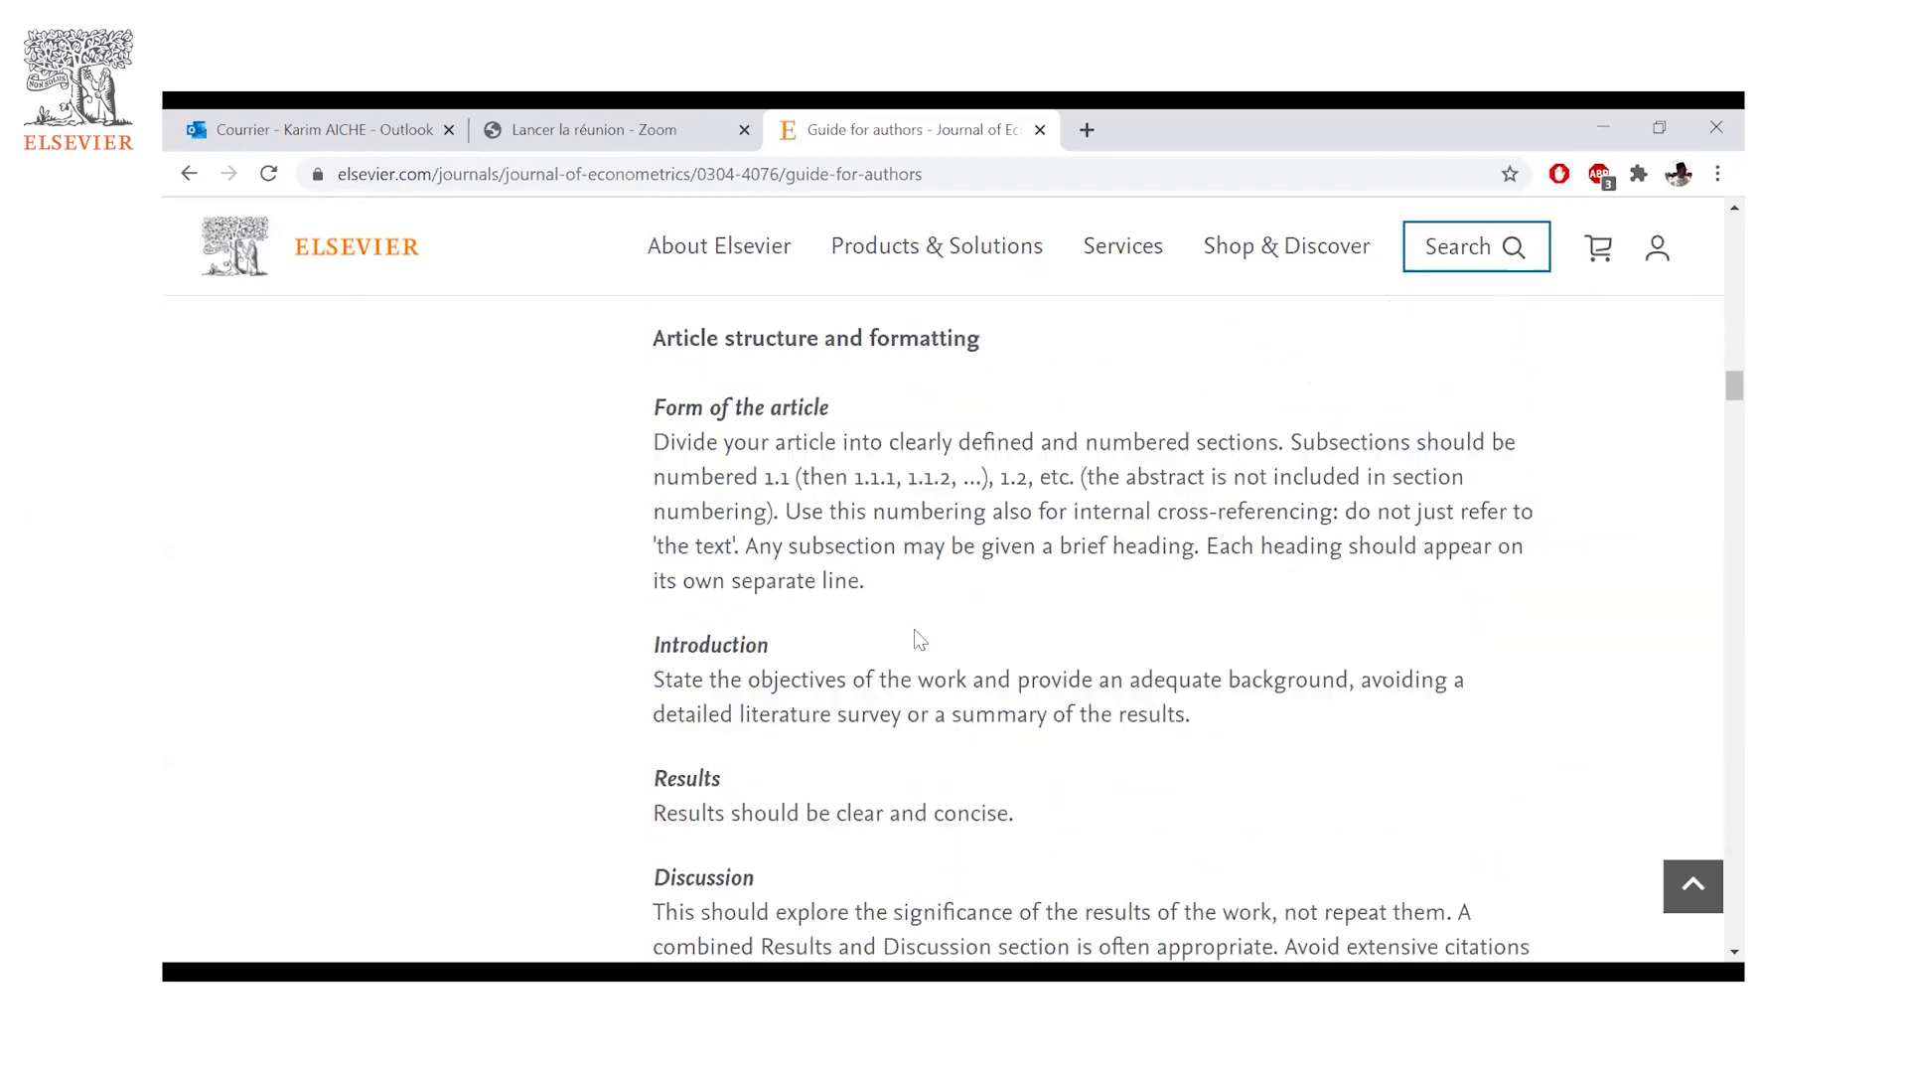
scroll(901, 630, "down", 6)
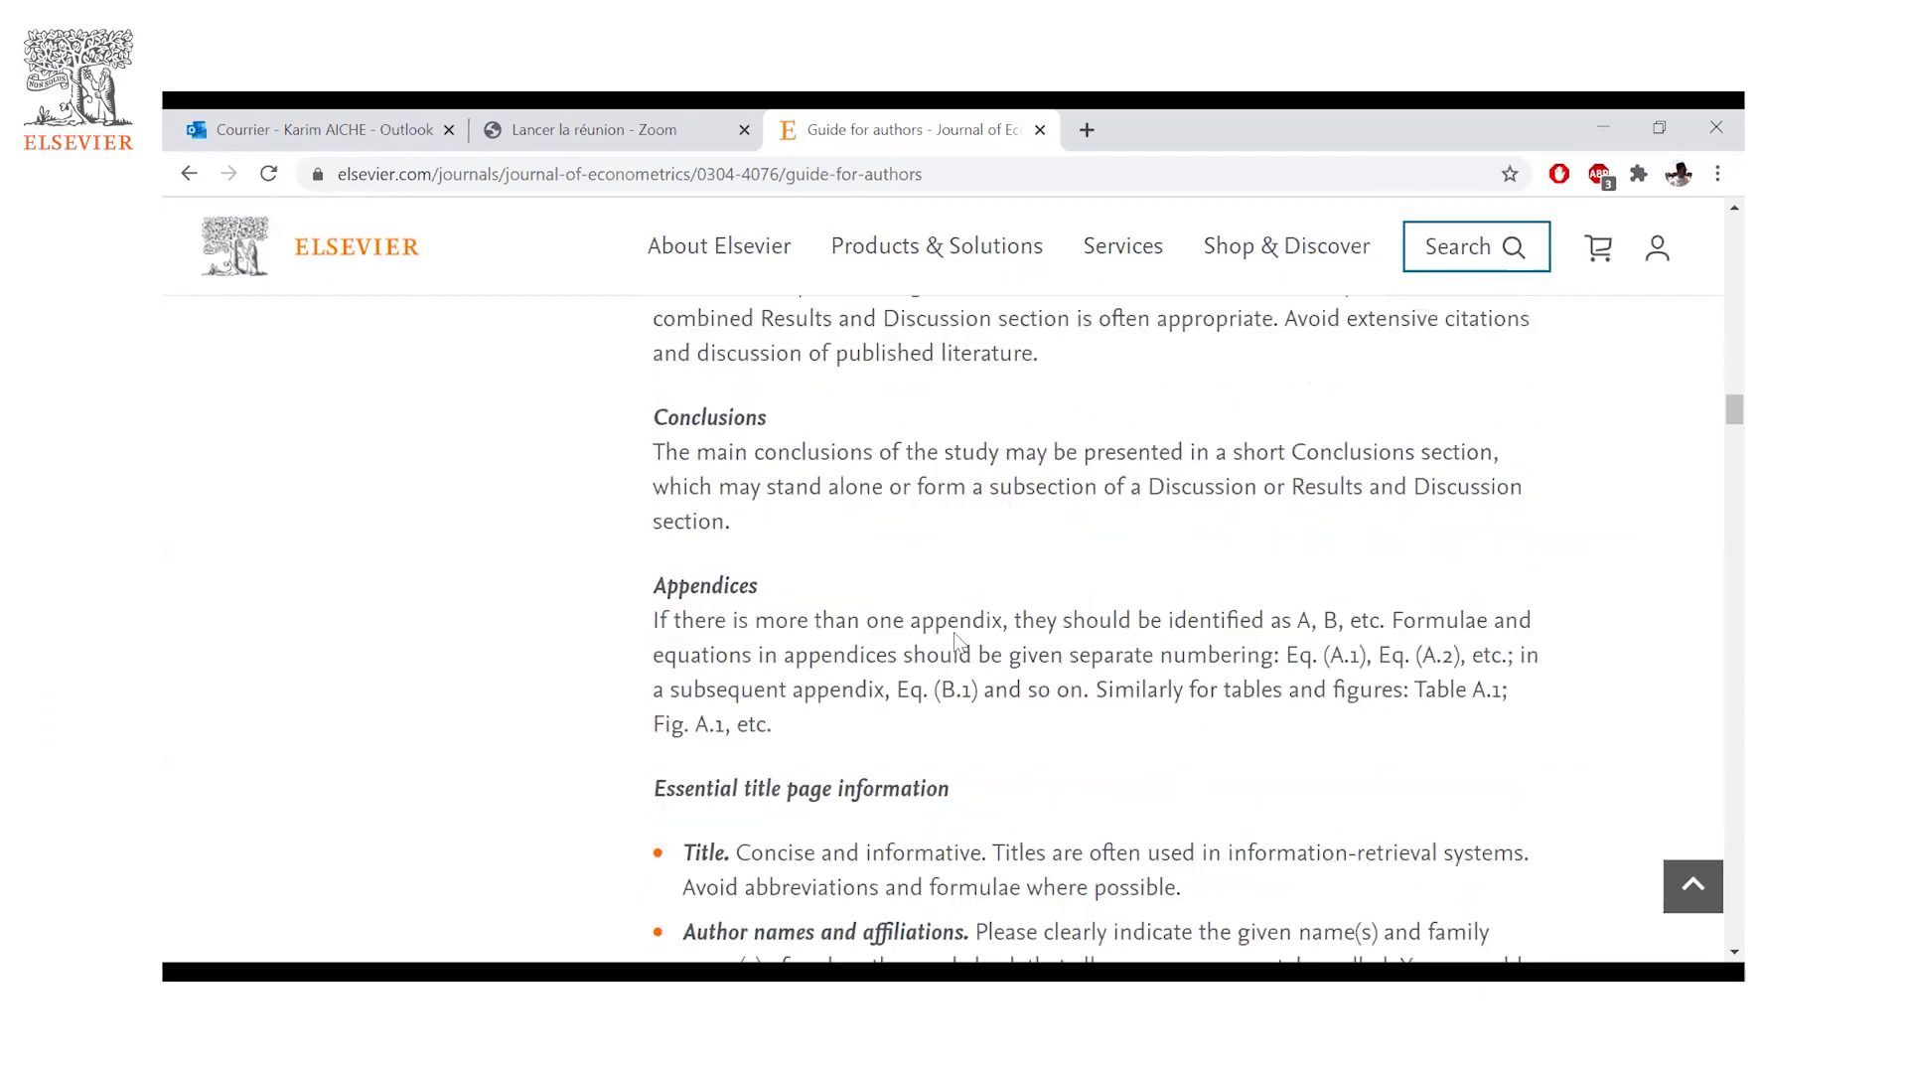
scroll(1053, 631, "down", 1)
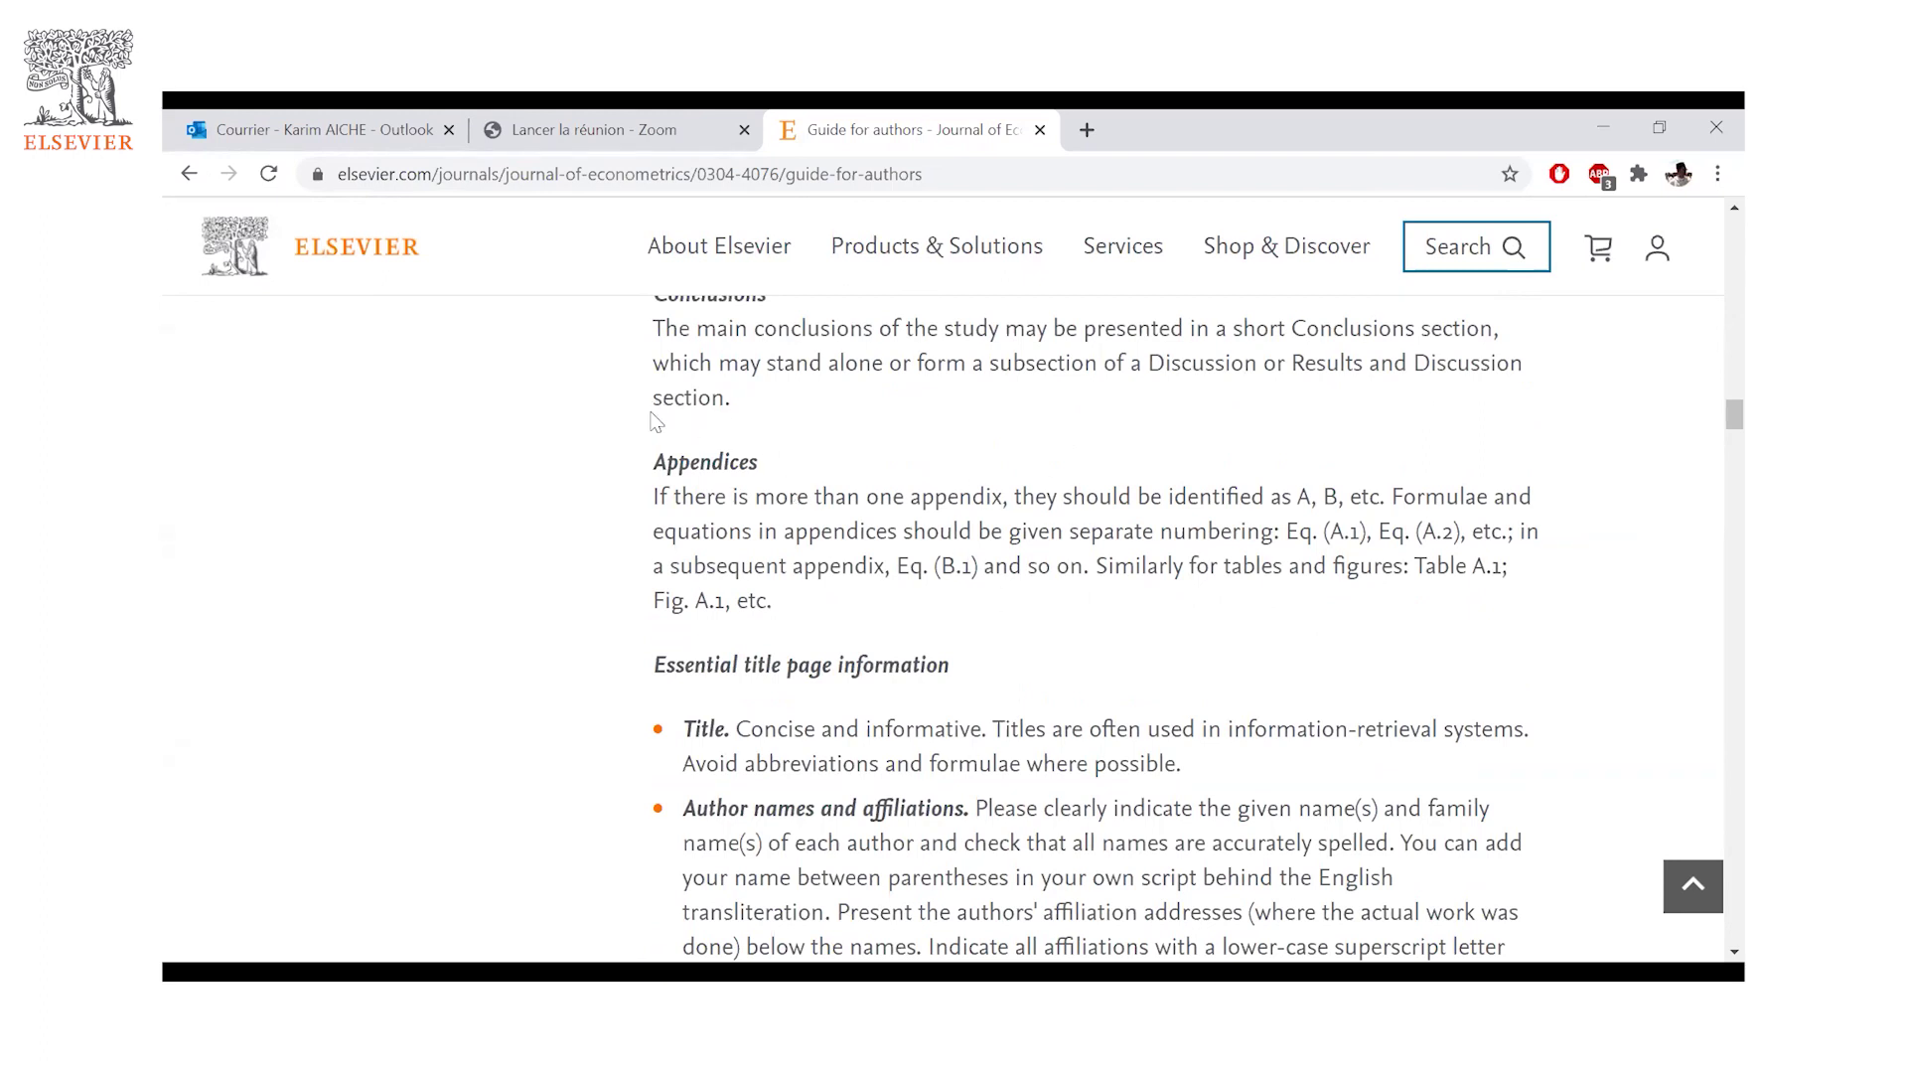
scroll(1053, 432, "down", 2)
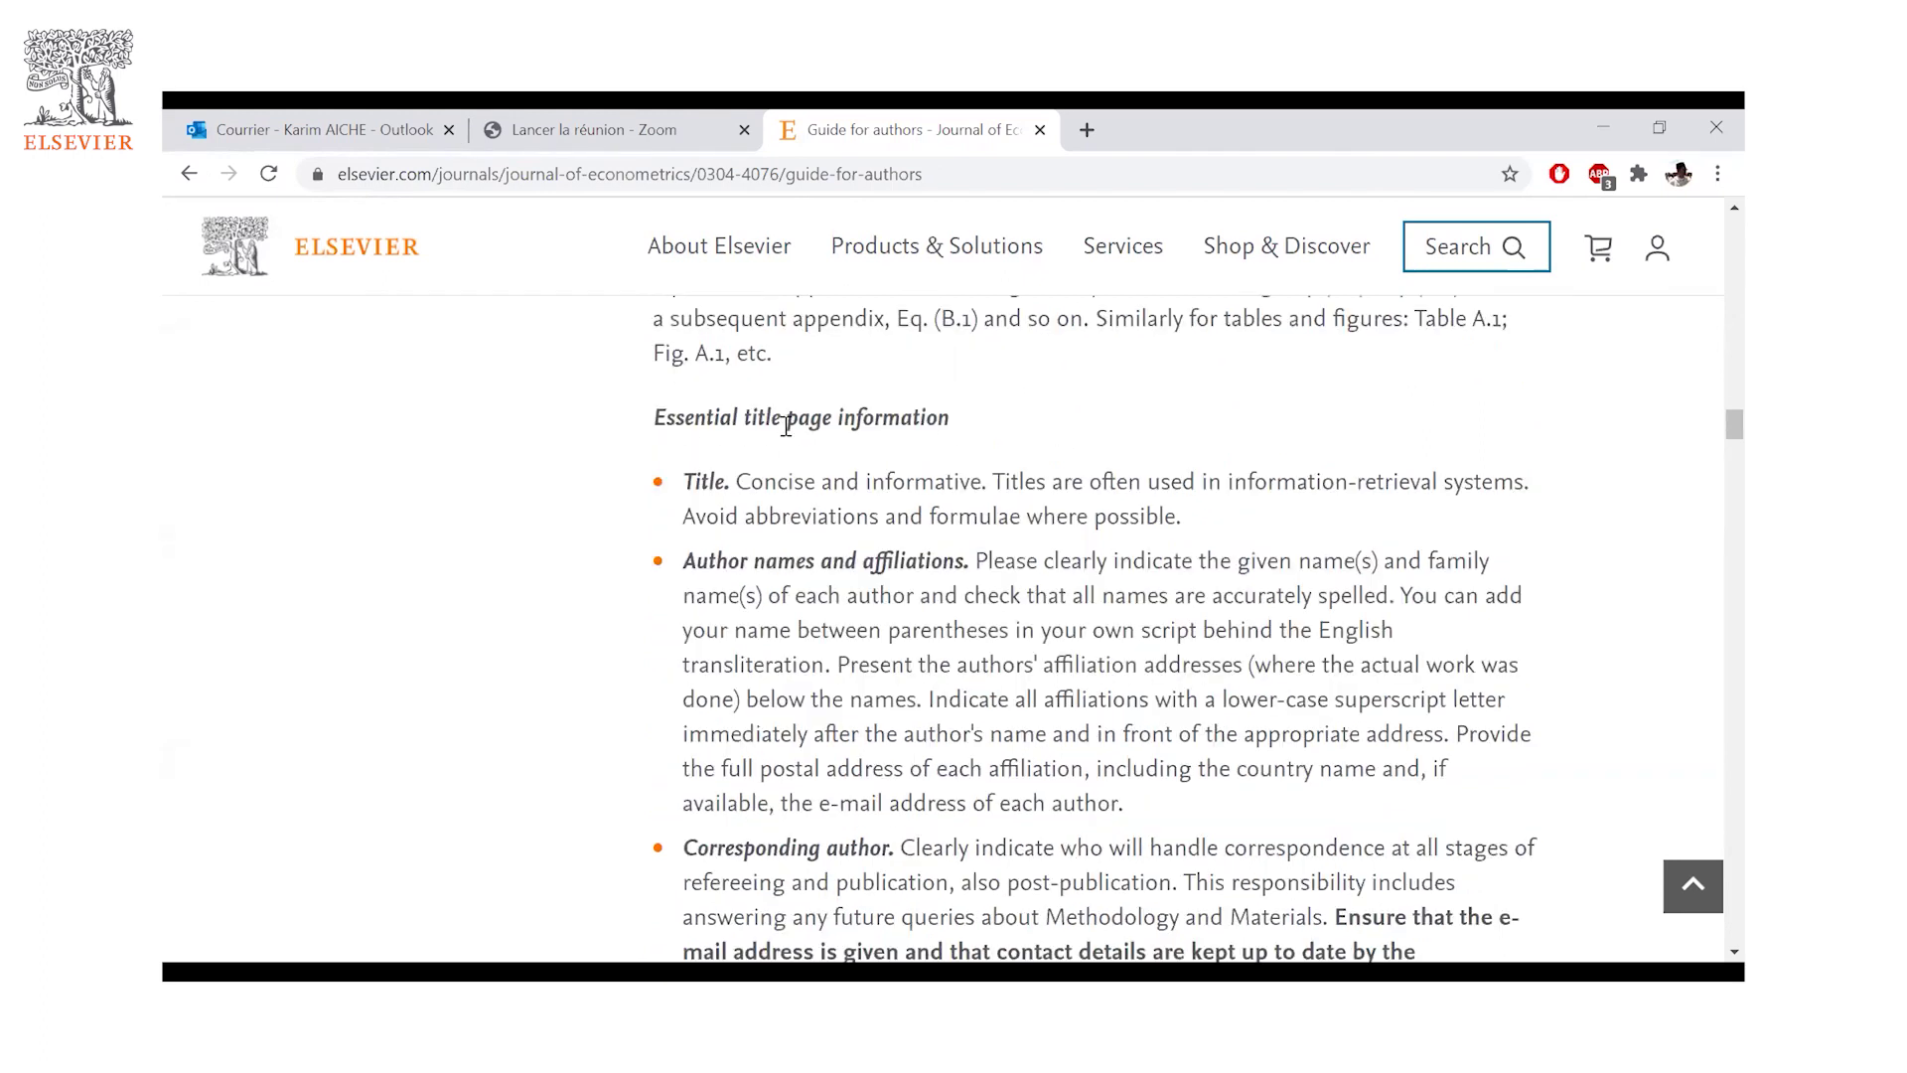
- Highlight the word 'Title' and the 'Author names and affiliations' heading, then clear each highlight
mouse_move(717, 469)
left_mouse_down()
mouse_move(688, 477)
mouse_move(740, 480)
left_mouse_up()
left_click(1016, 437)
left_click_drag(683, 471, 731, 468)
left_click(790, 565)
left_click_drag(685, 565, 961, 588)
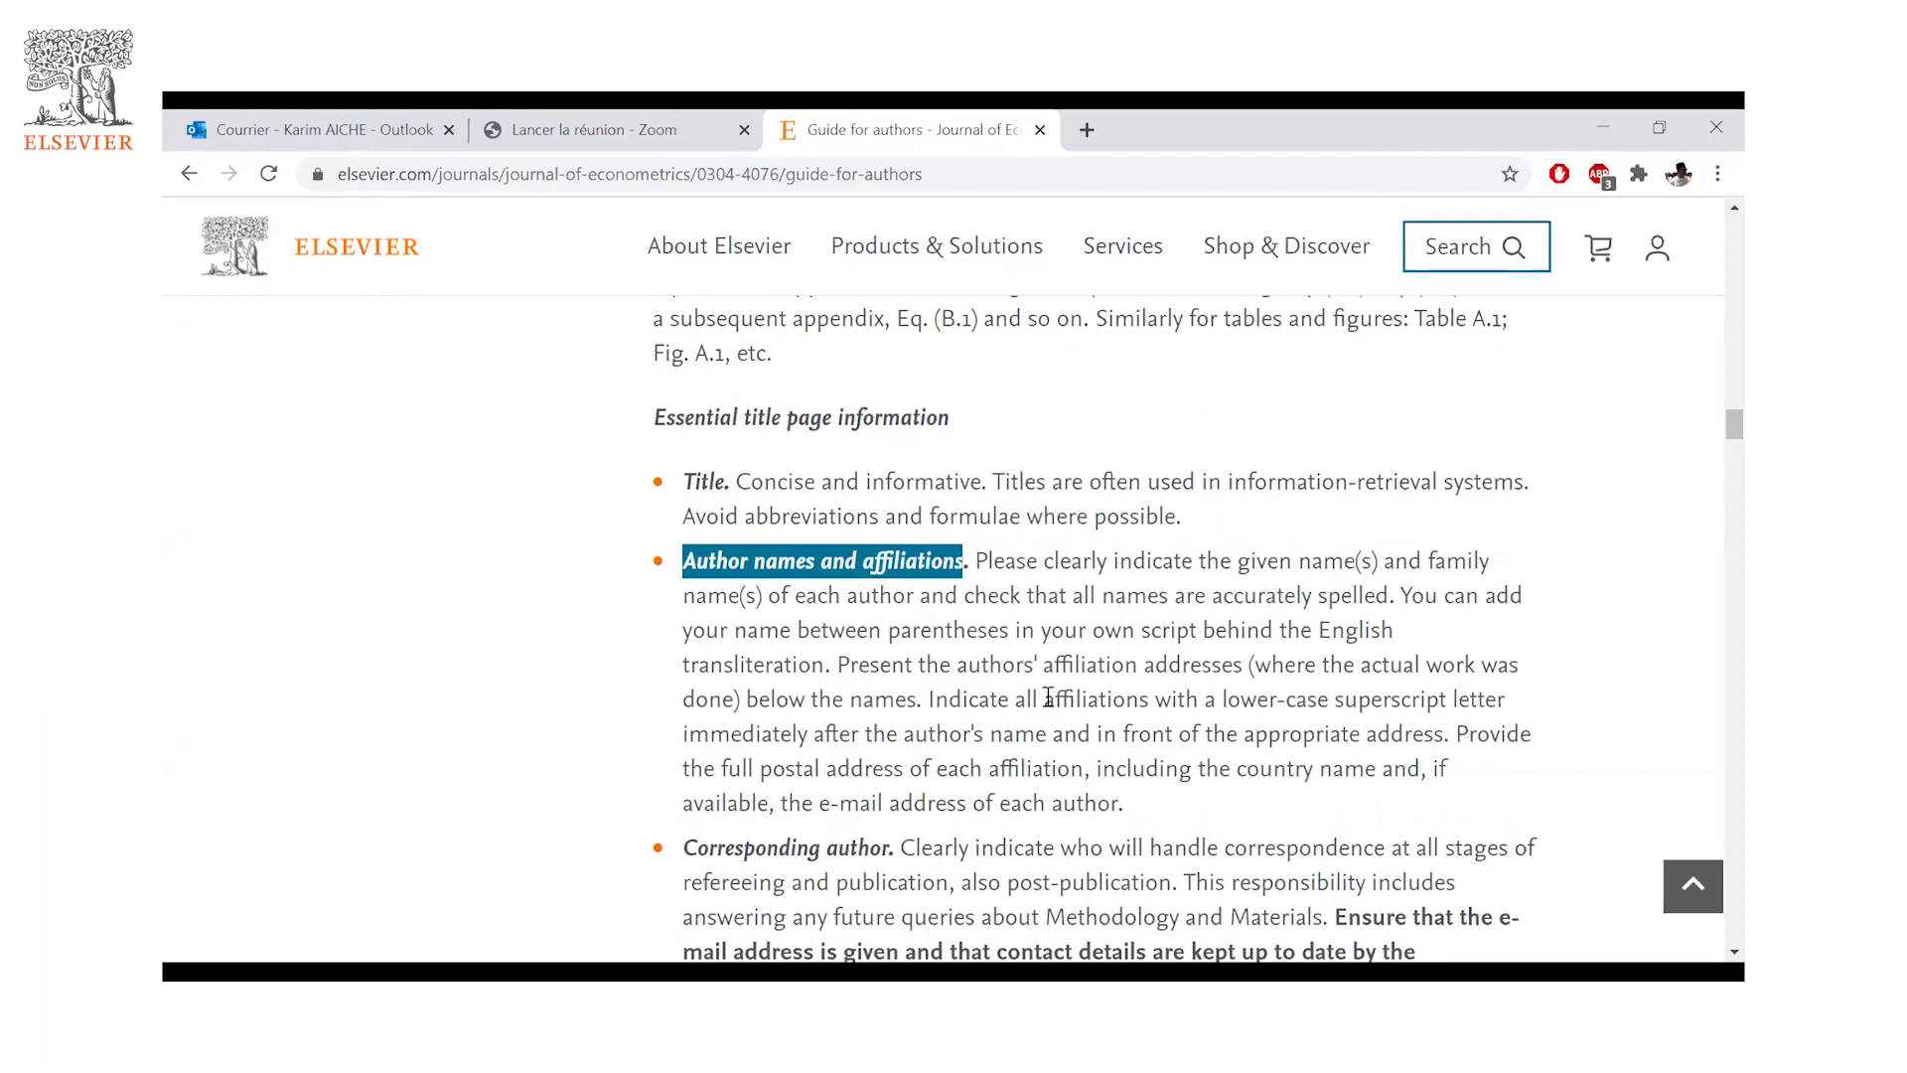
key("shift+Right")
left_click(976, 731)
- Scroll down, highlighting the 'Present/permanent address' heading, and continue to the Abstract section
scroll(977, 728, "down", 1)
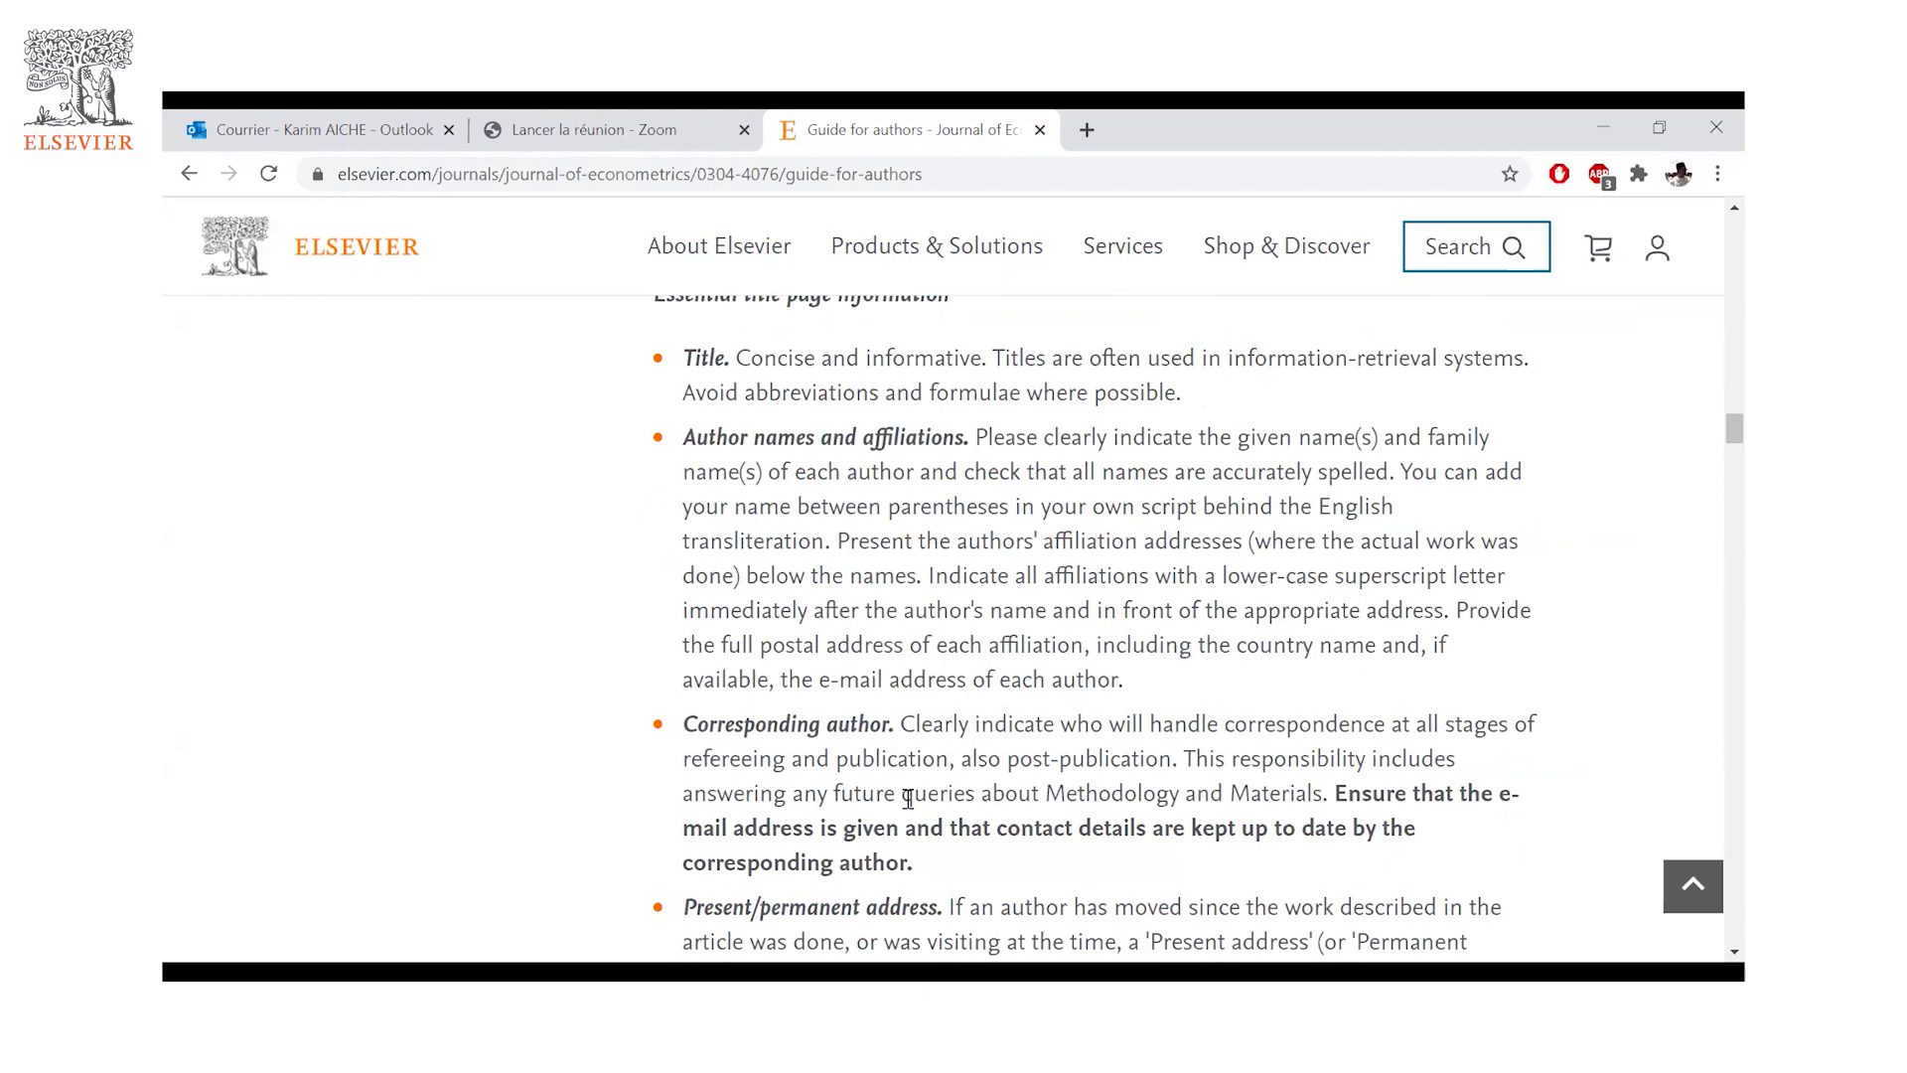
scroll(894, 740, "down", 1)
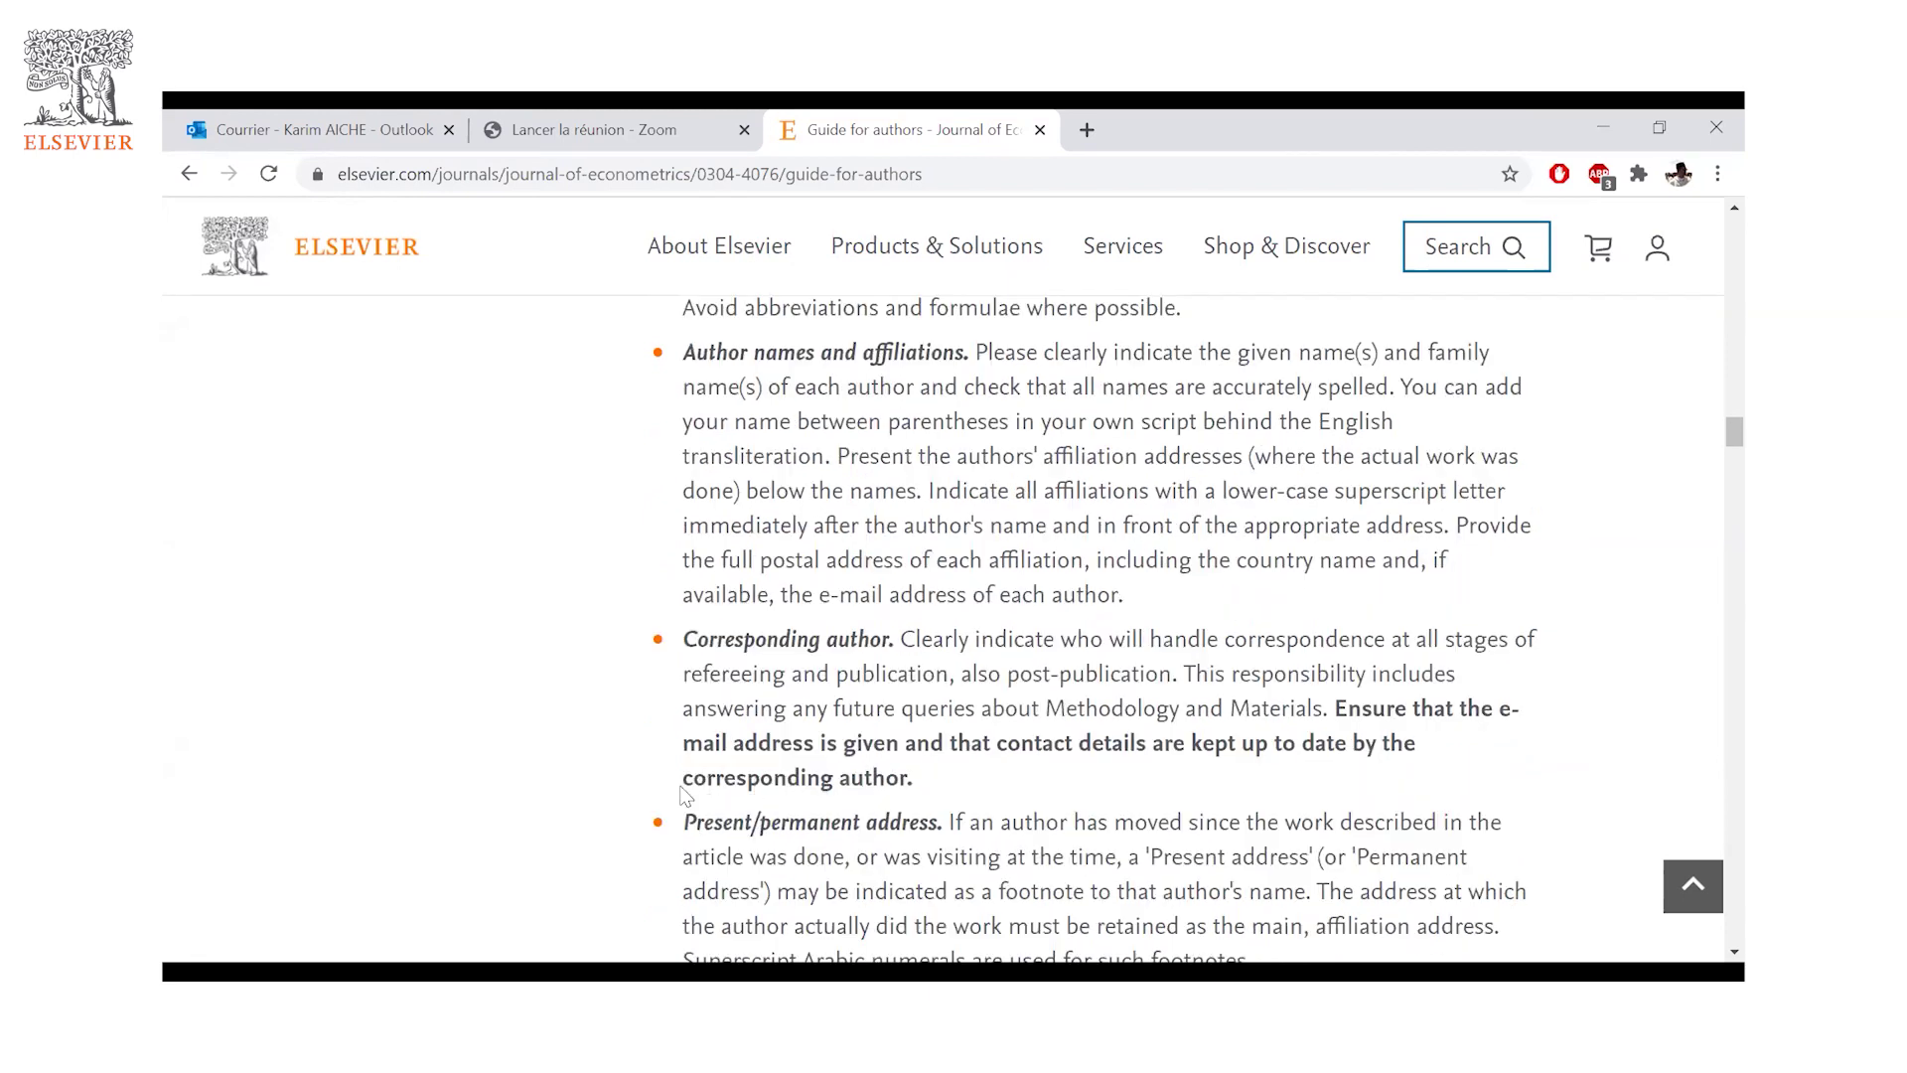
scroll(870, 607, "down", 1)
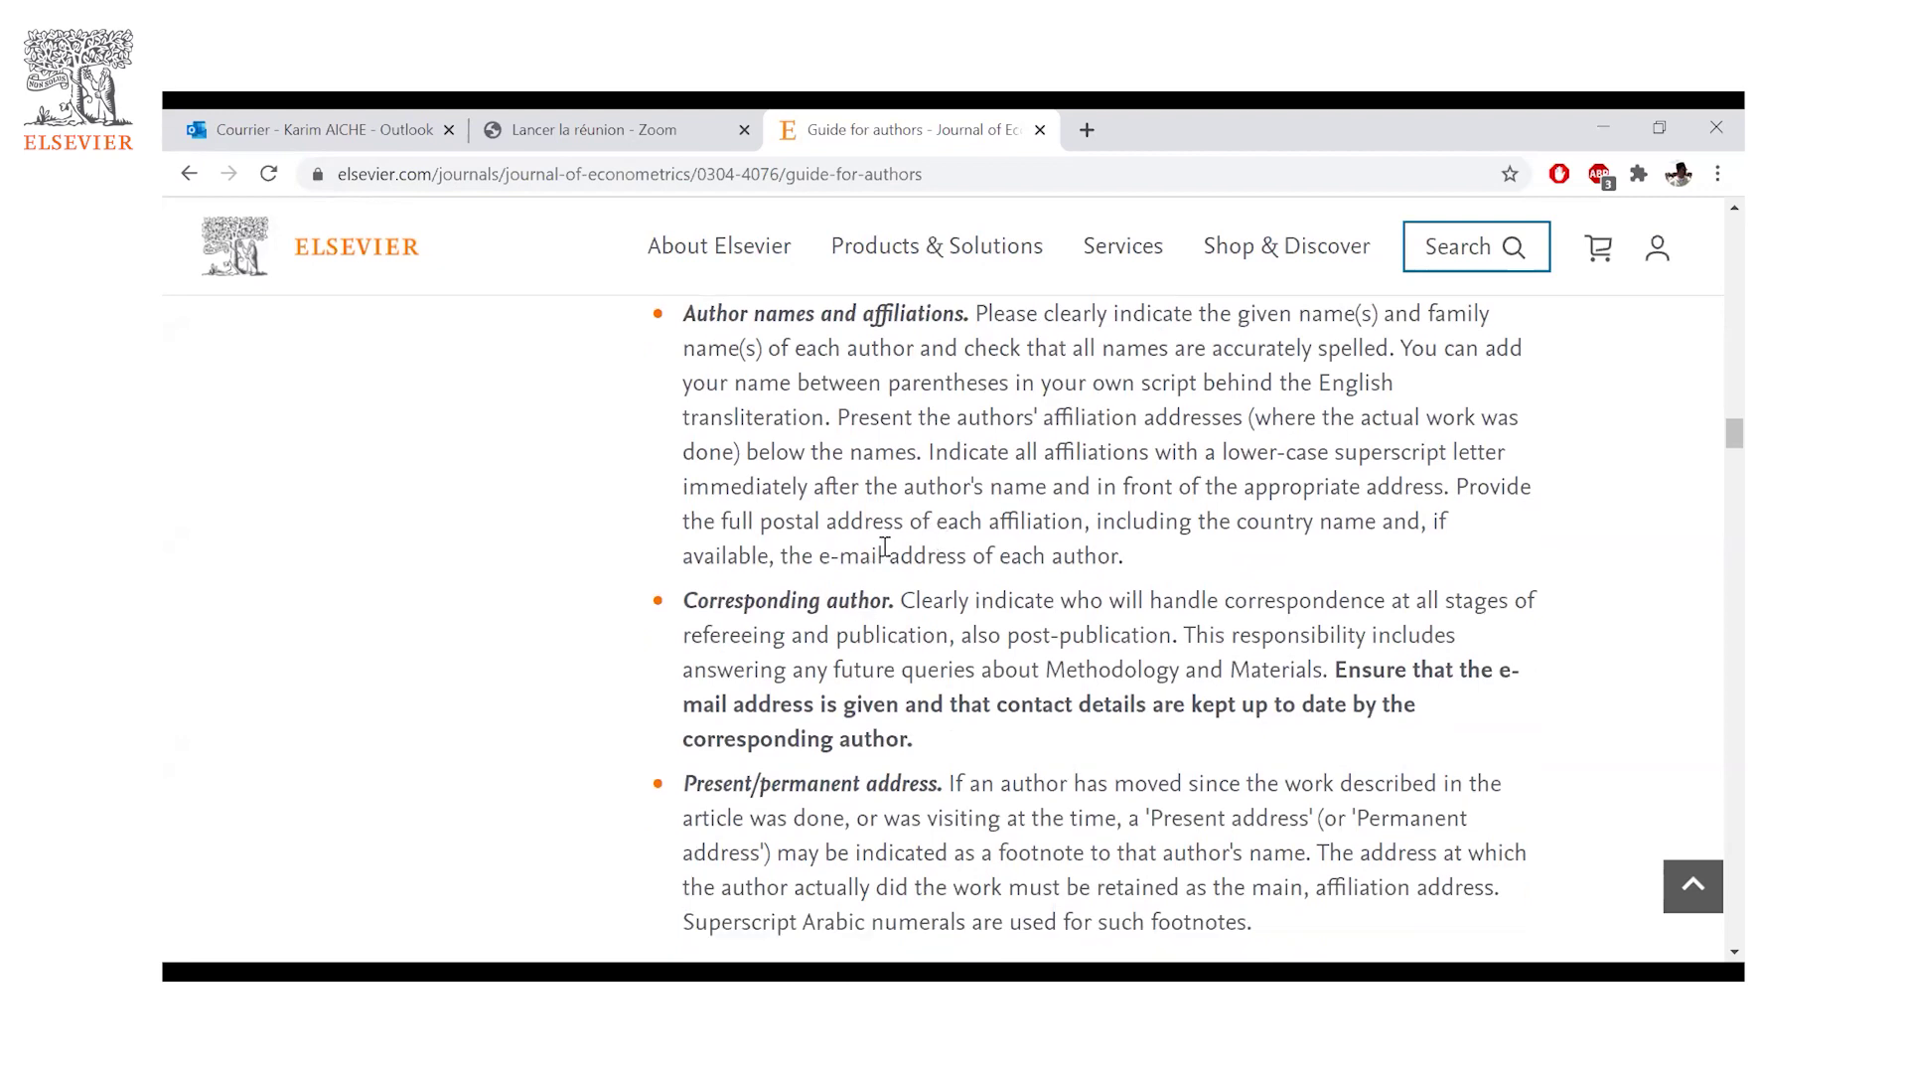
scroll(885, 547, "down", 2)
left_click_drag(683, 537, 937, 537)
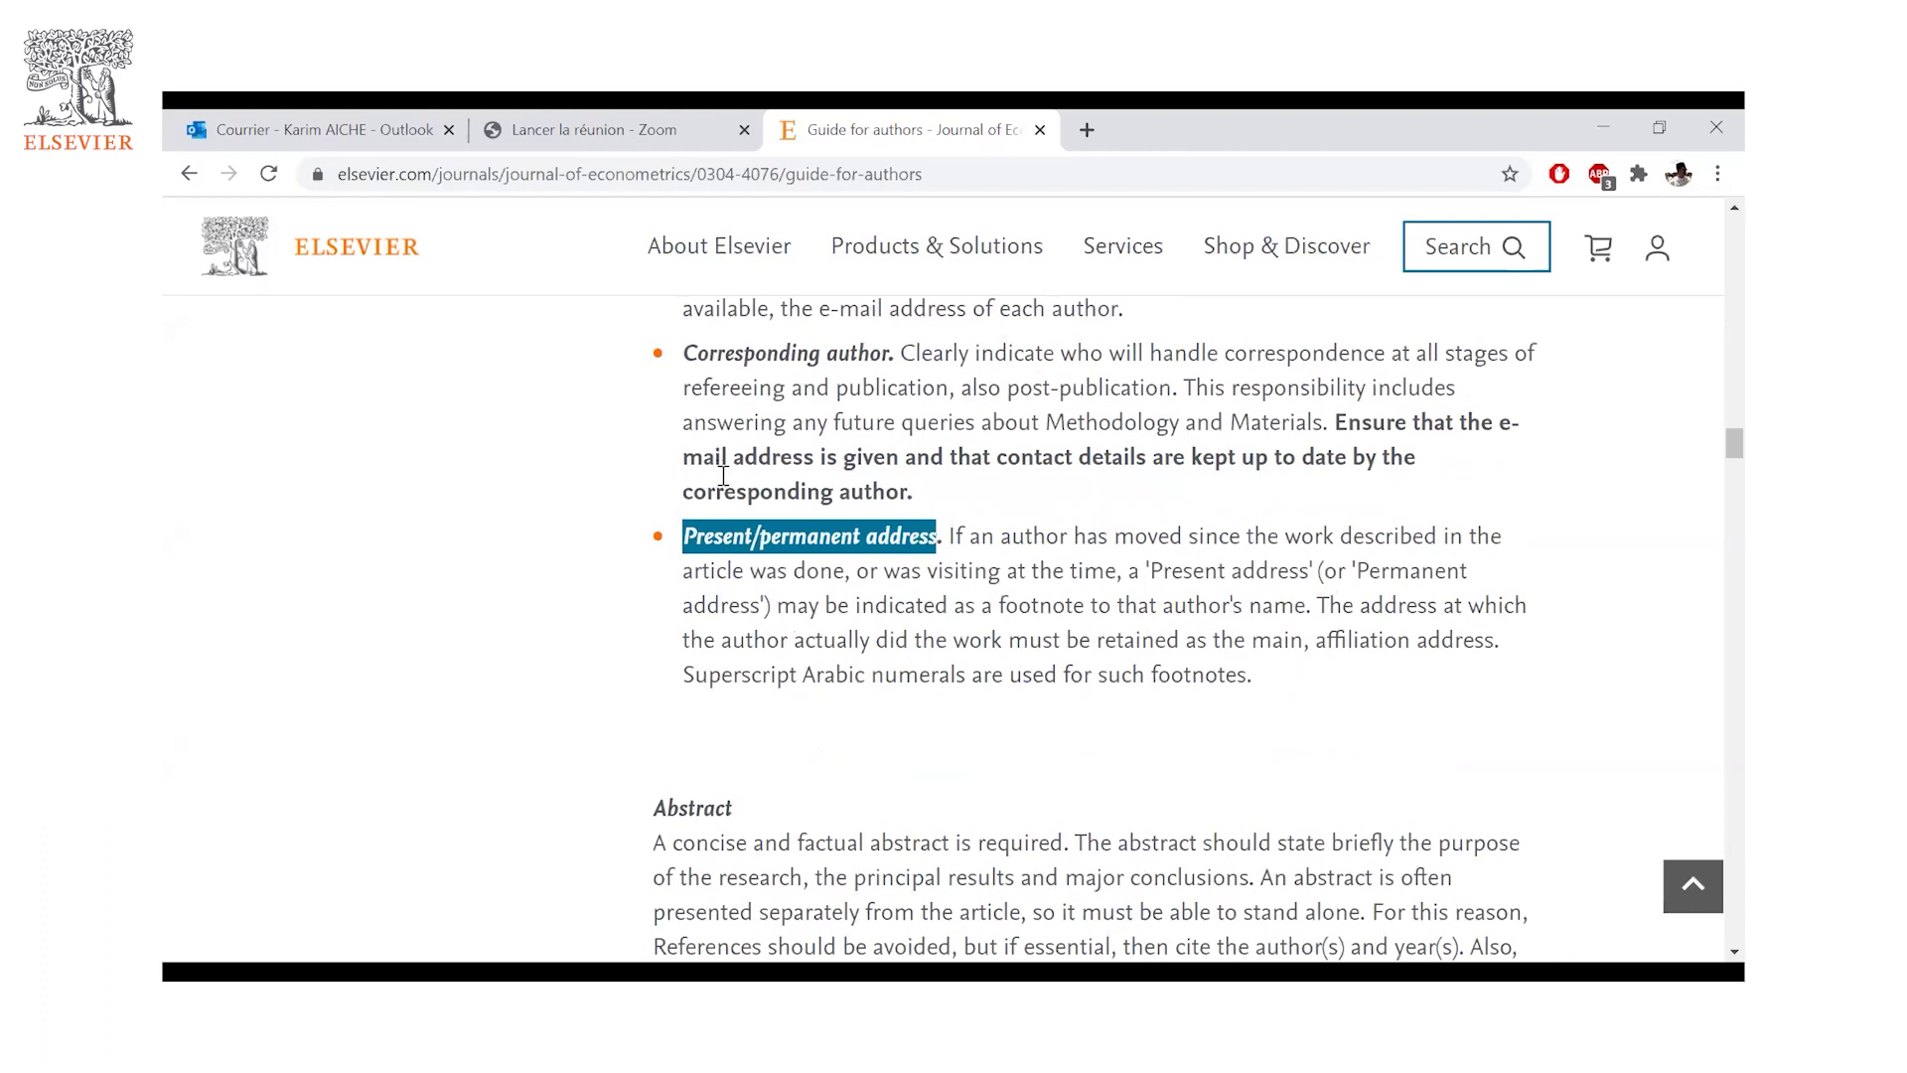
scroll(723, 476, "down", 3)
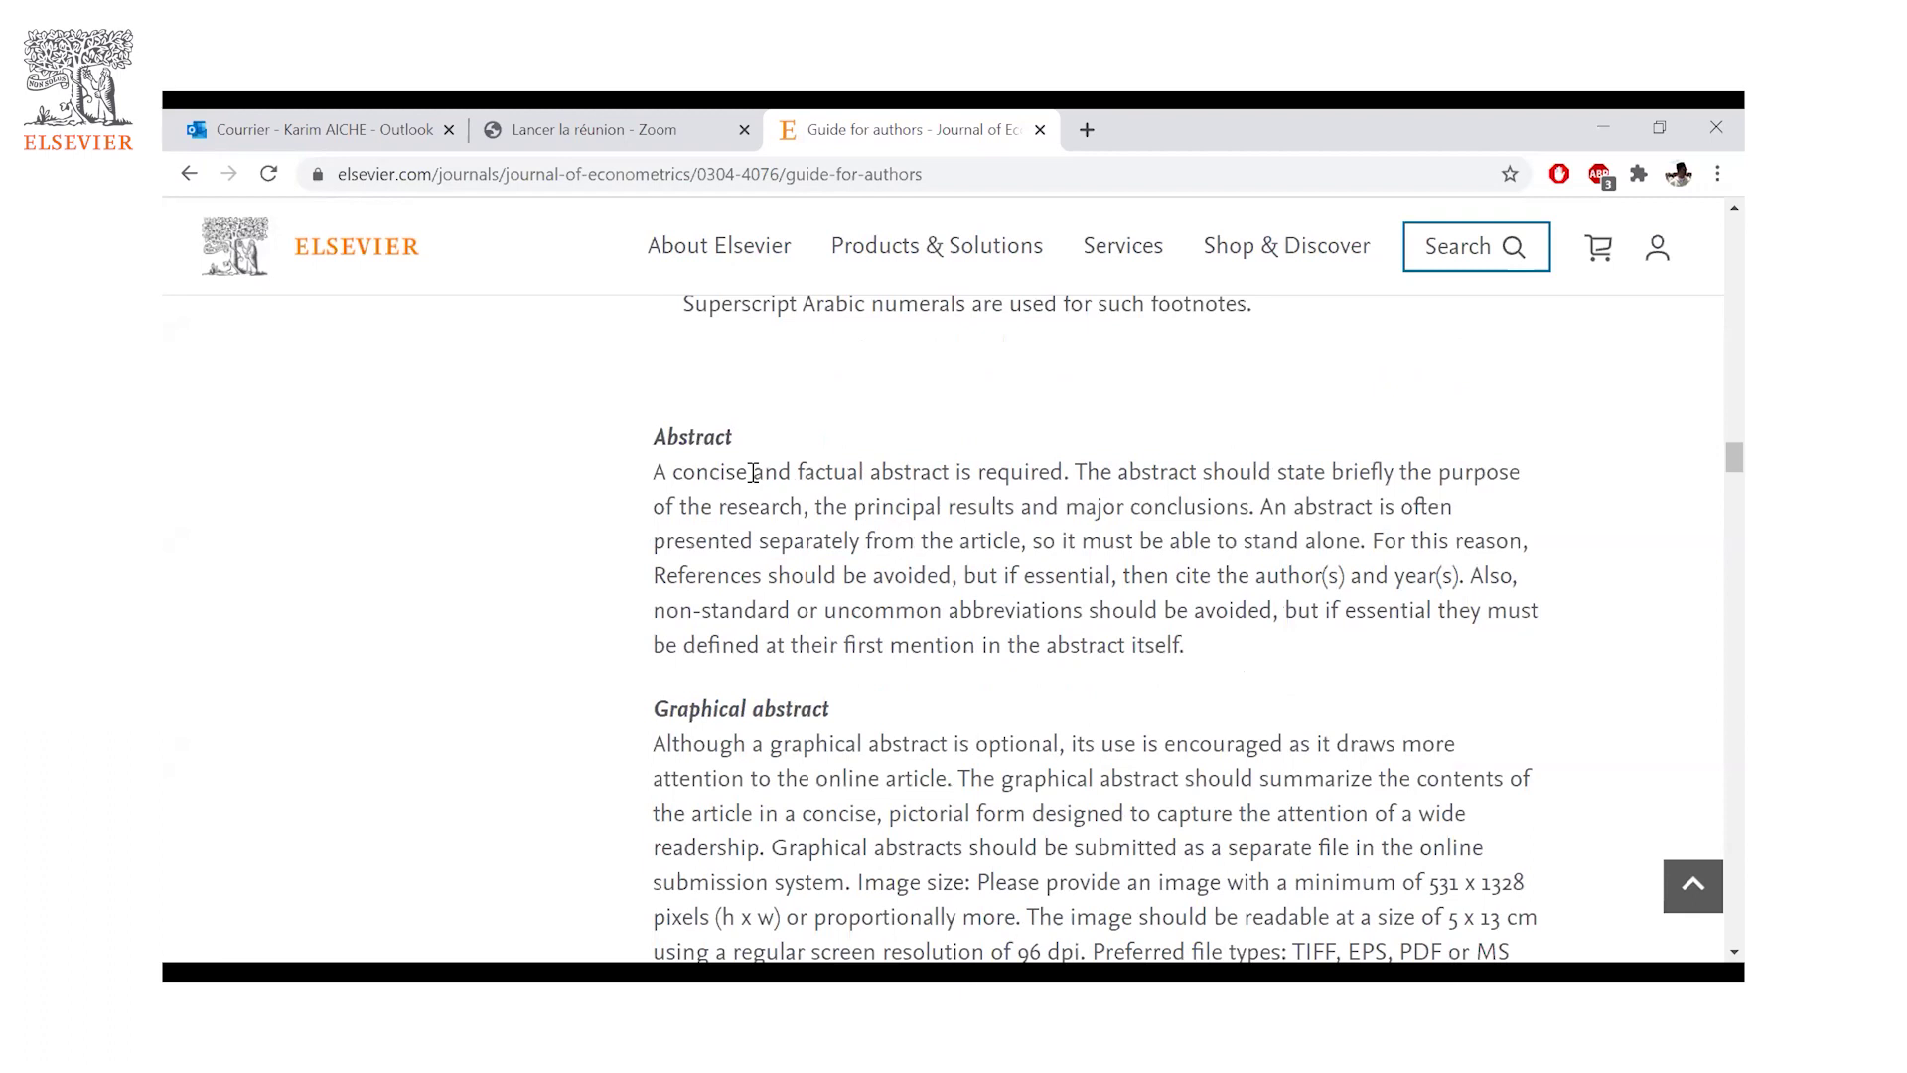
- Scroll through Graphical abstract, Keywords, Classification codes, Abbreviations, Acknowledgements and the funding sources example
scroll(753, 472, "down", 3)
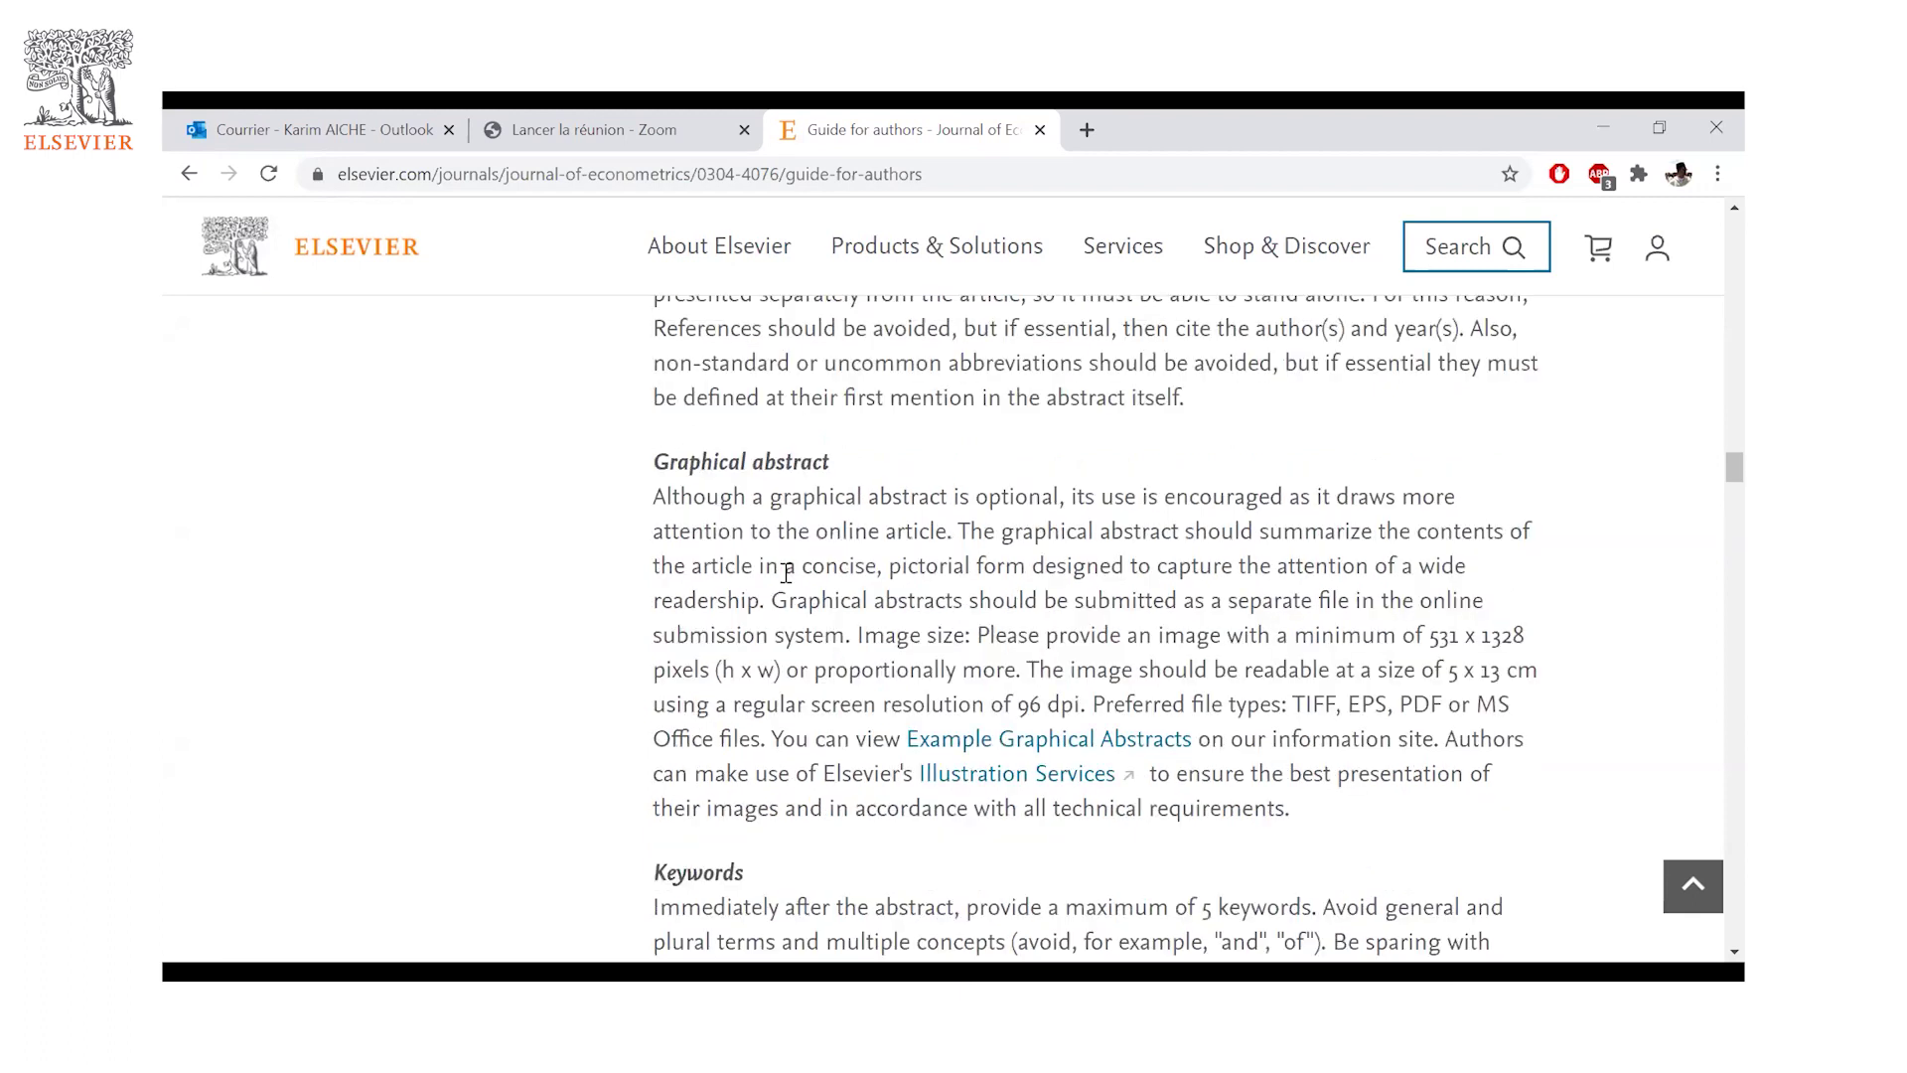
scroll(778, 586, "down", 1)
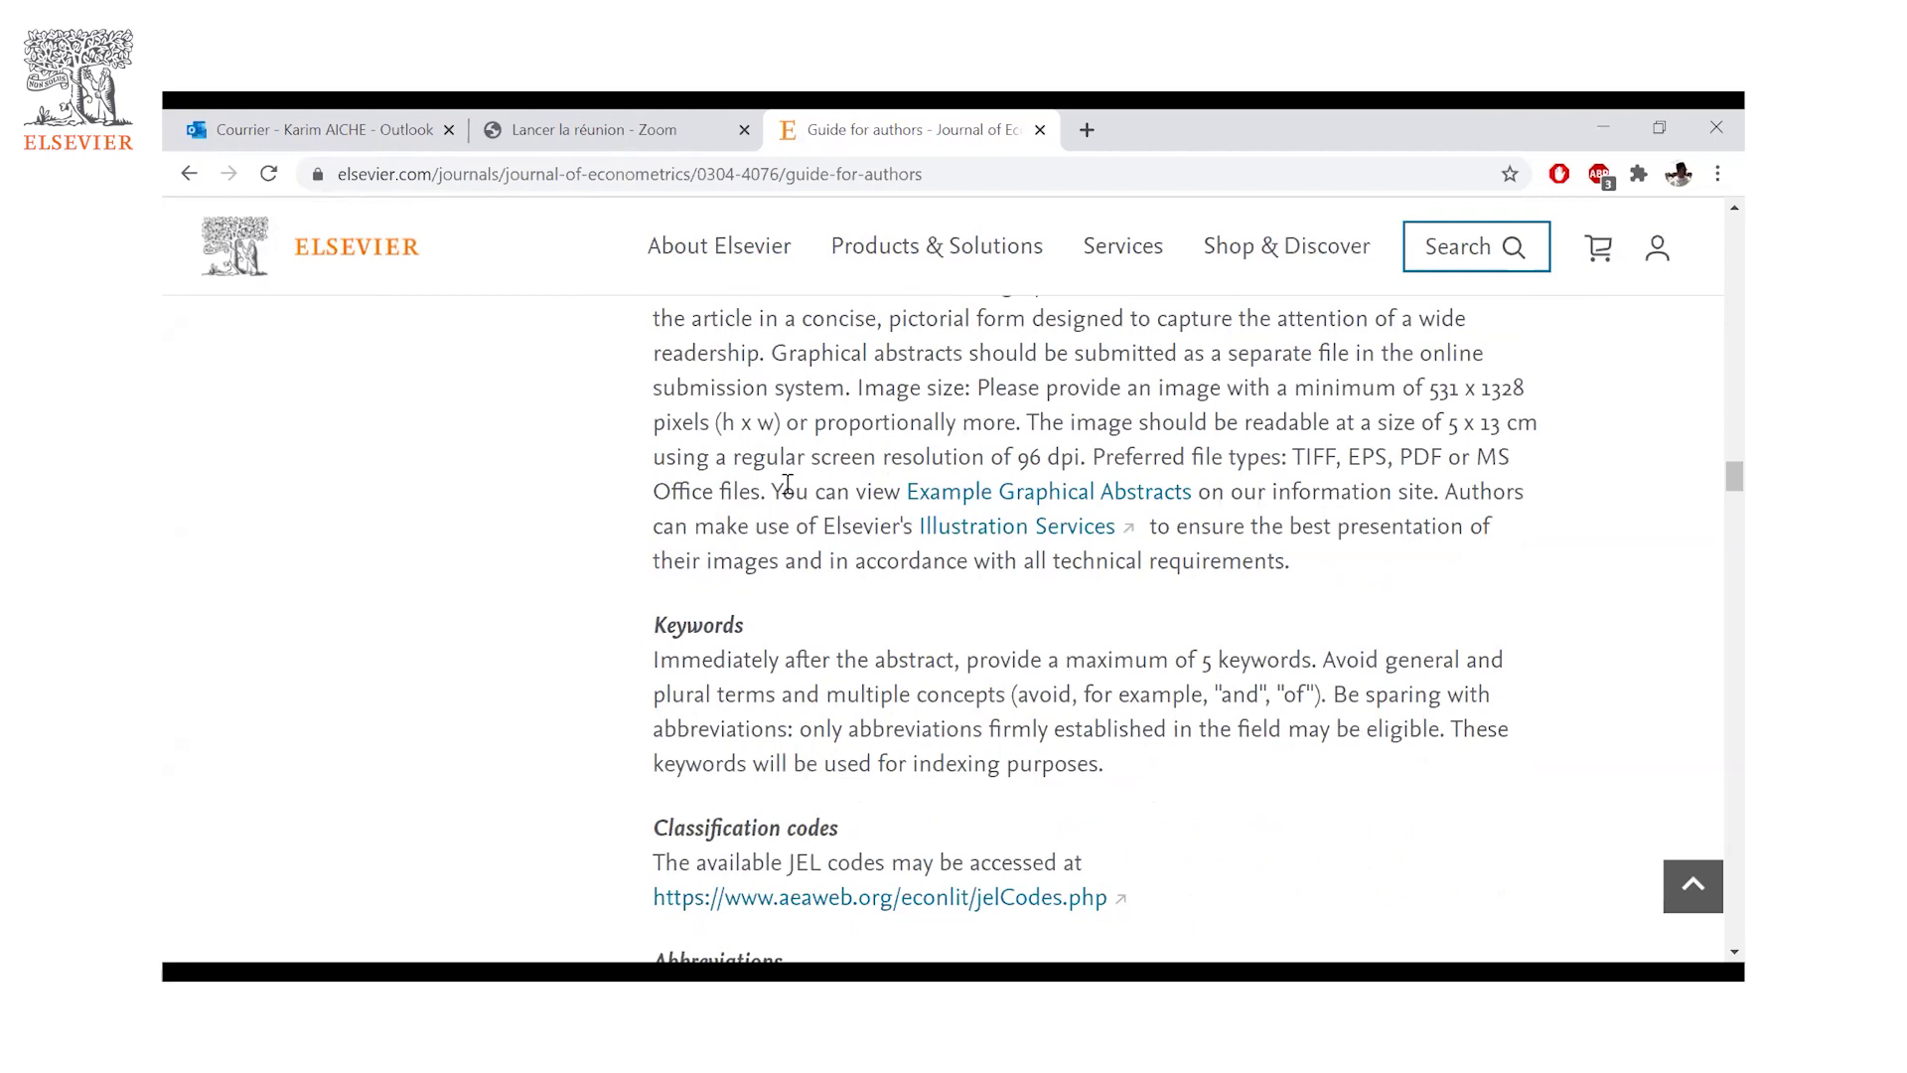
scroll(787, 483, "down", 3)
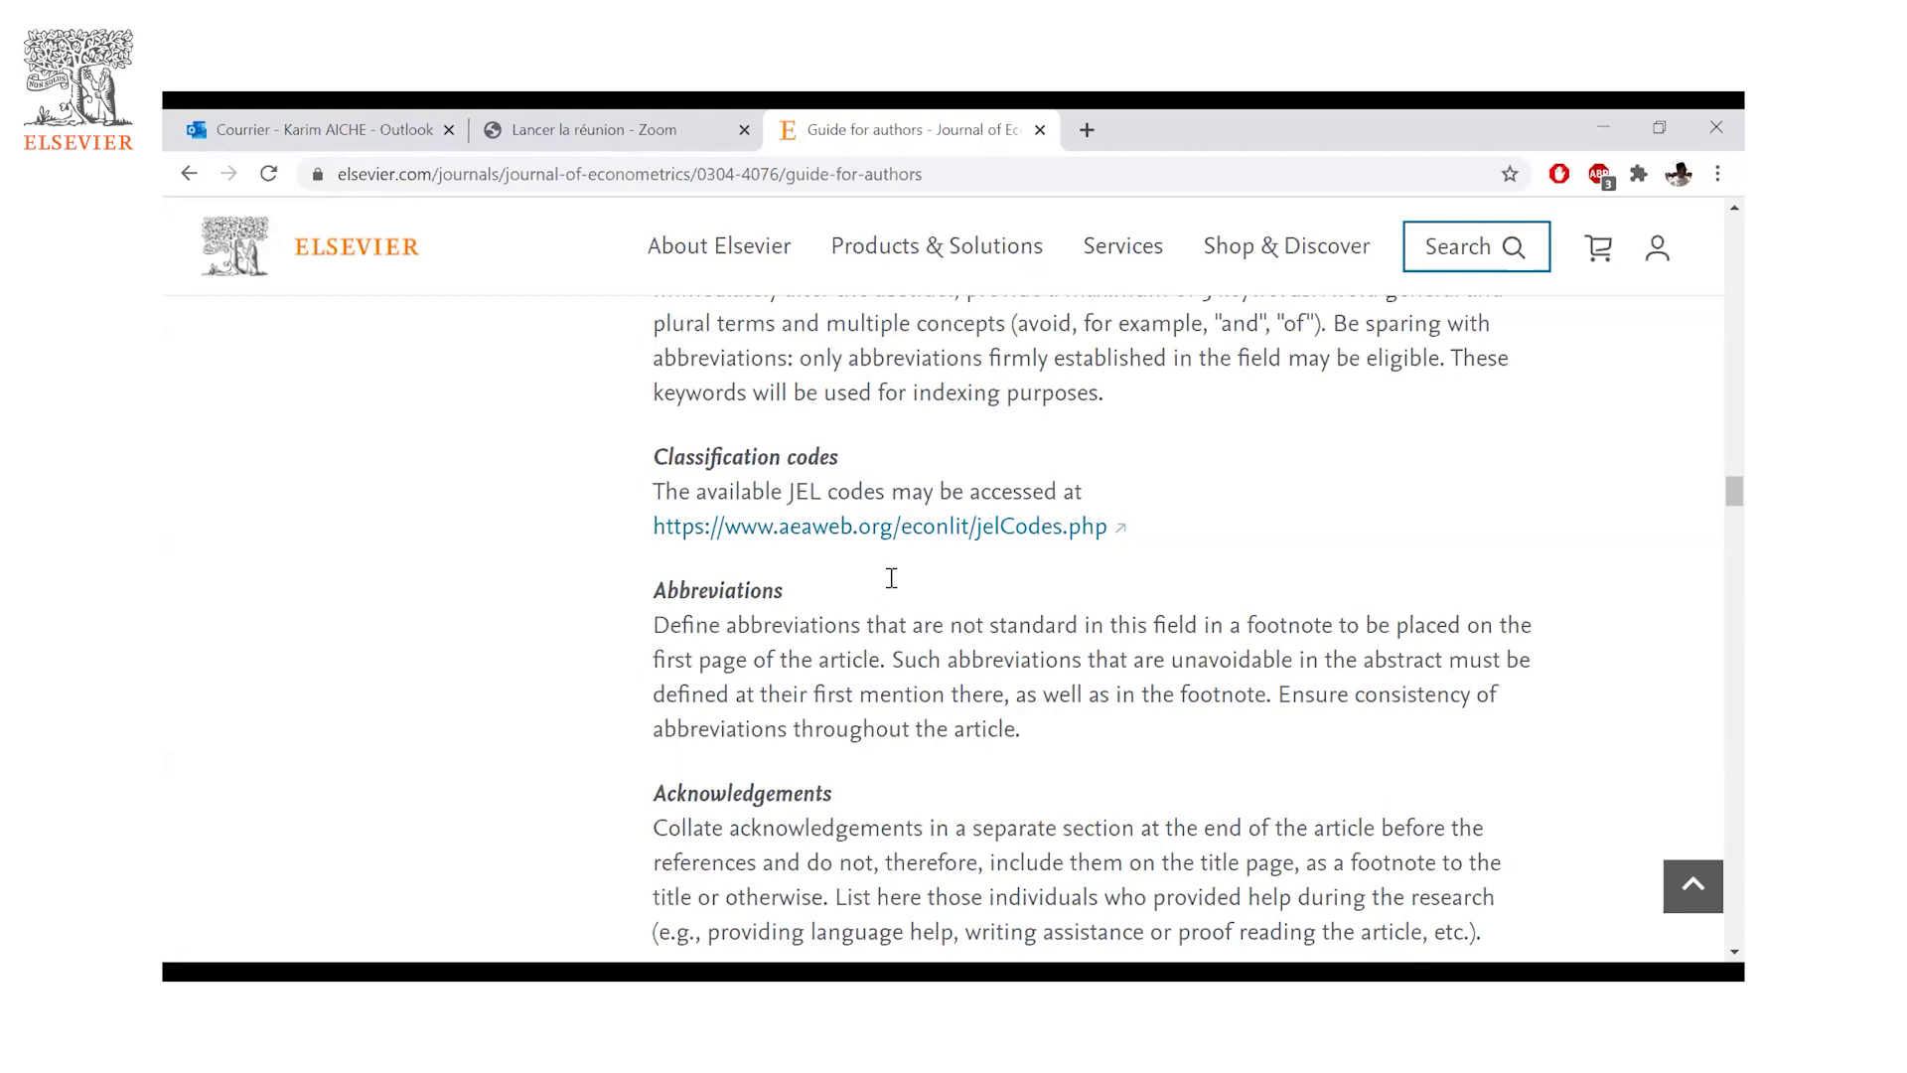
scroll(824, 567, "down", 1)
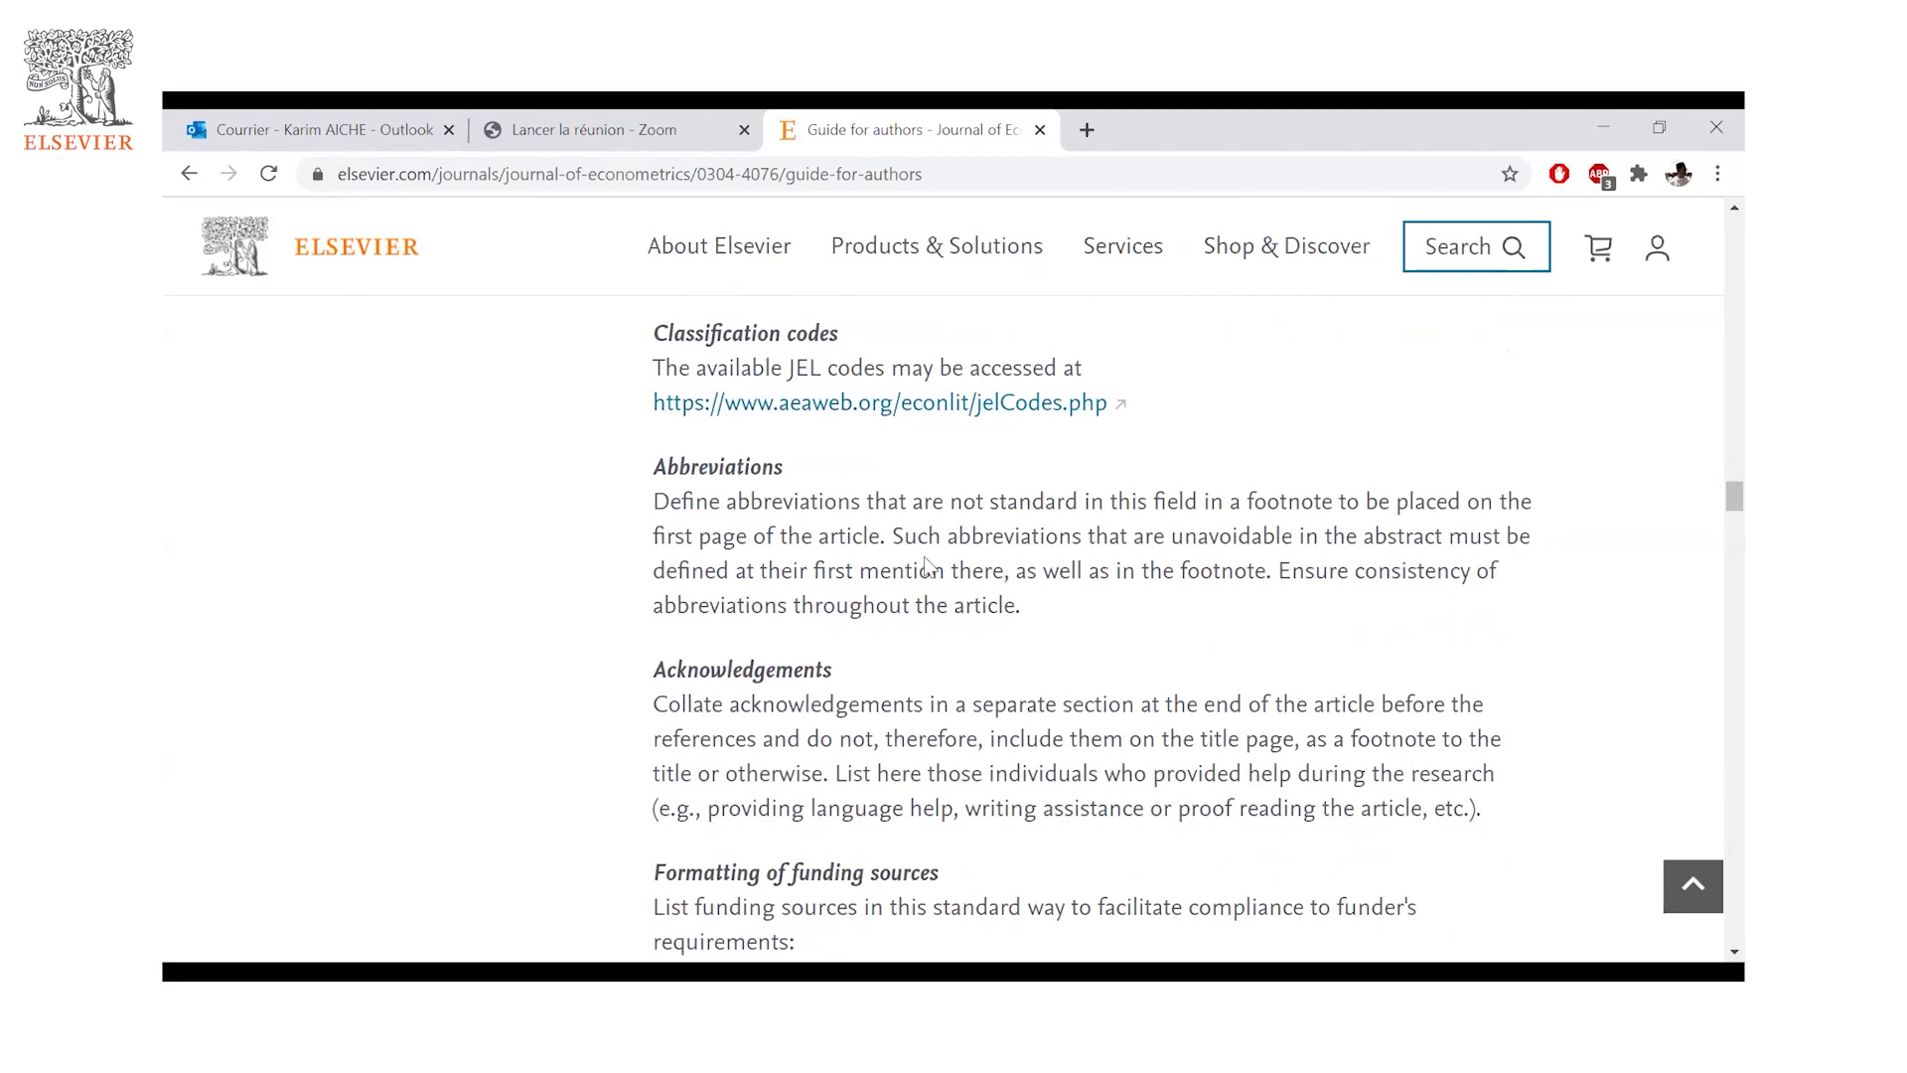
scroll(925, 558, "down", 2)
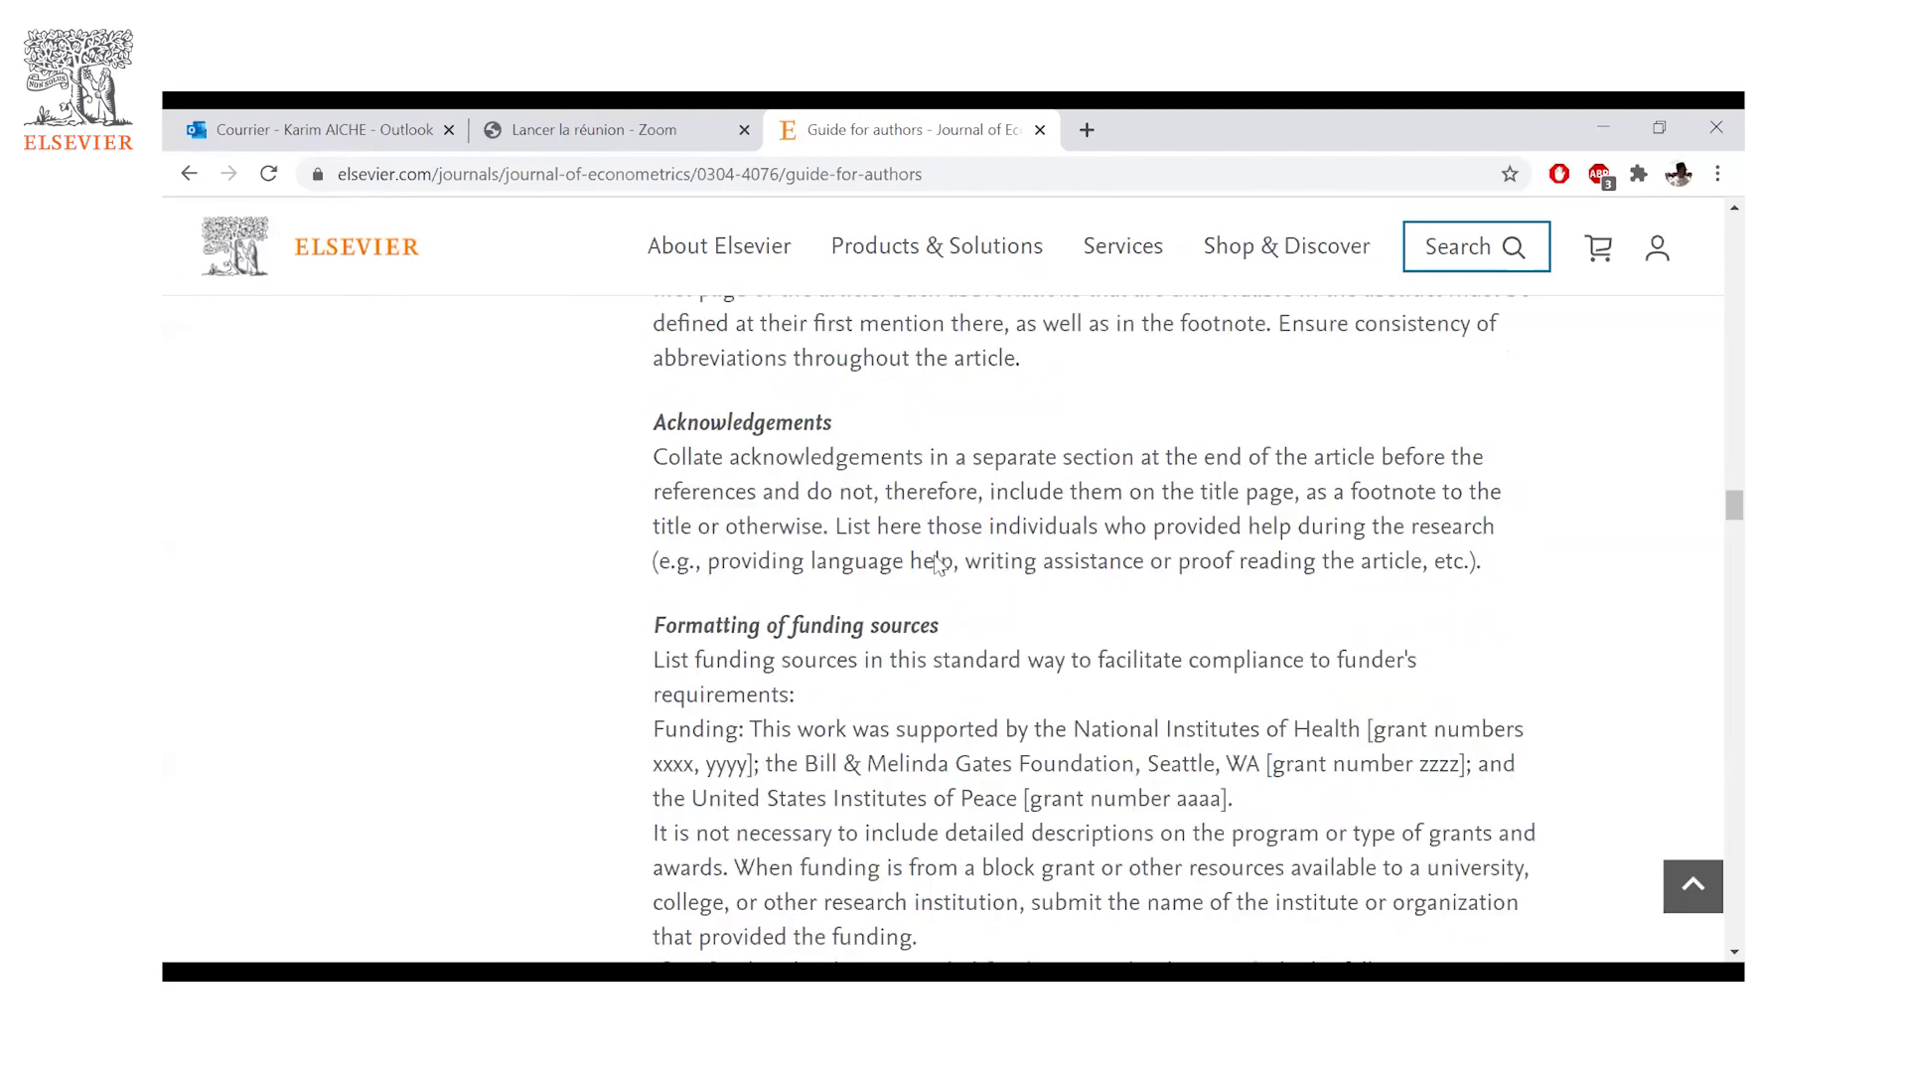
scroll(933, 561, "down", 6)
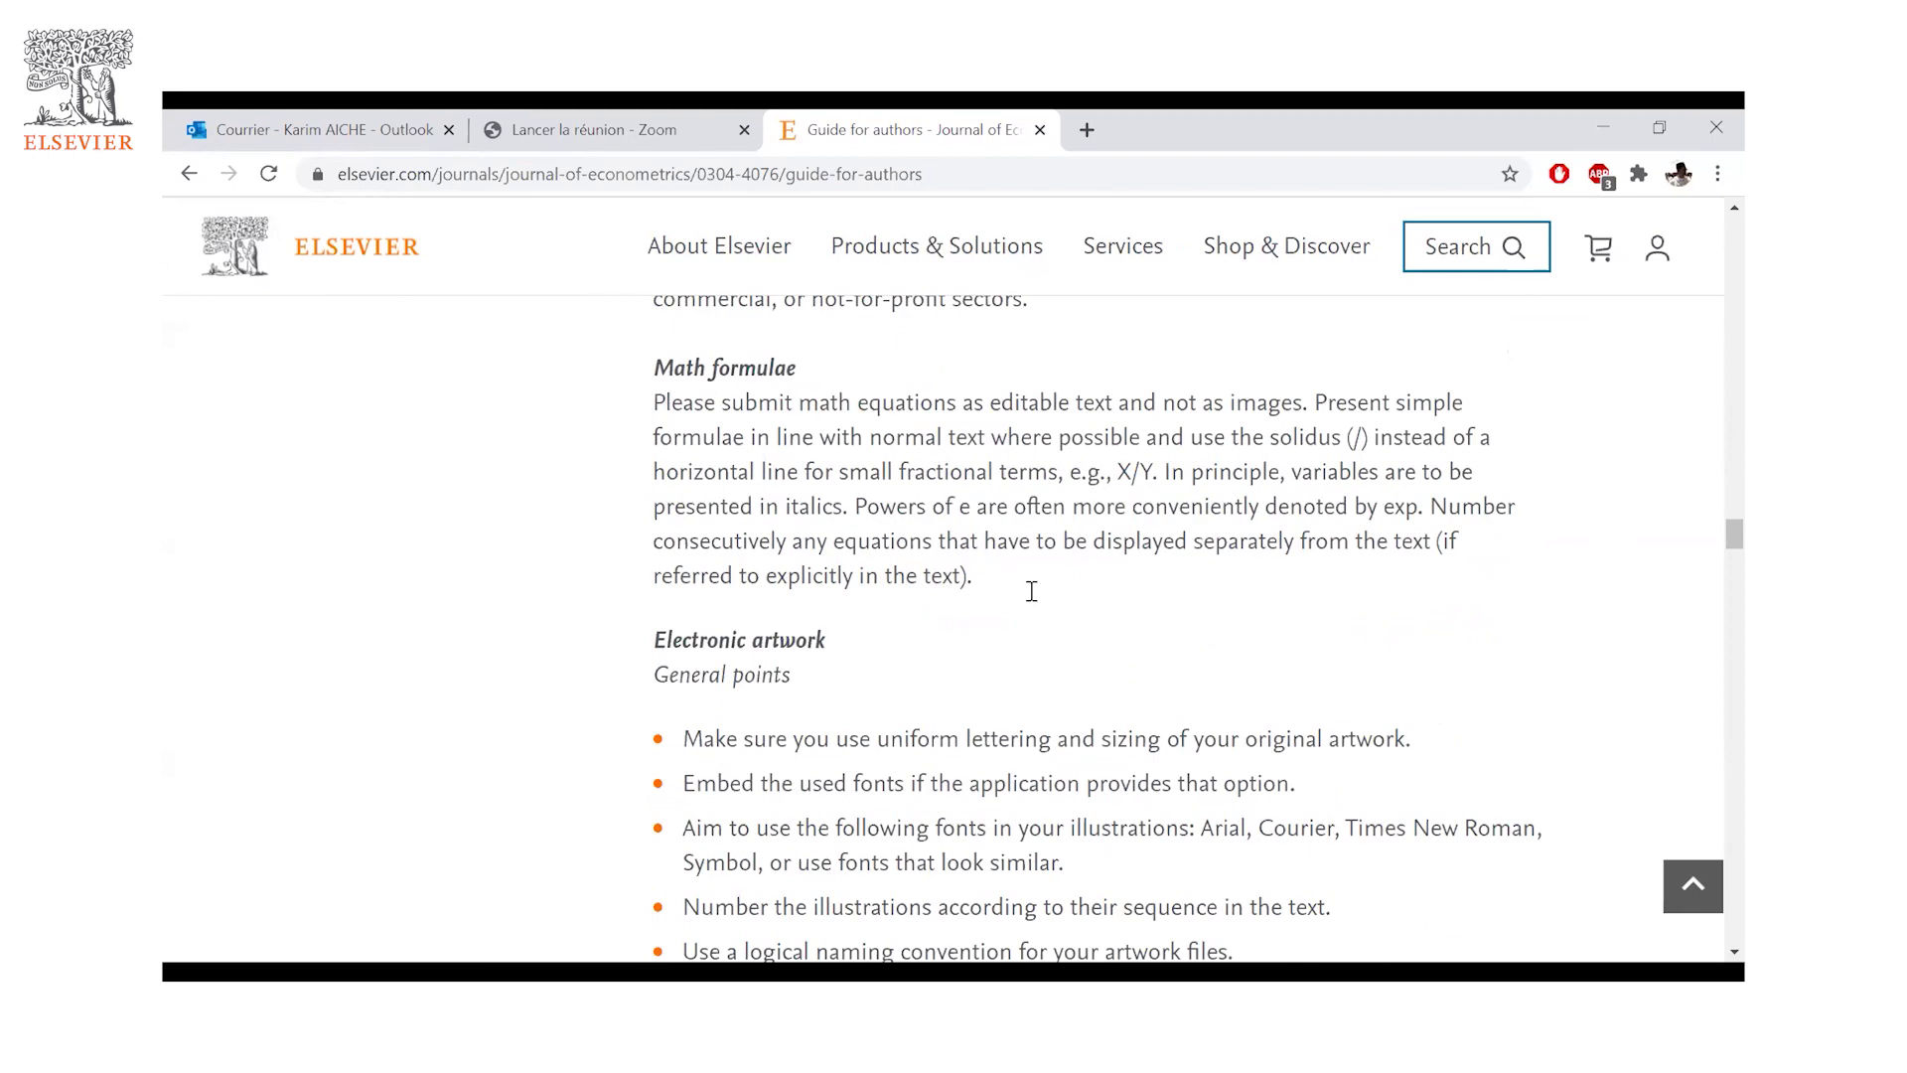
- Scroll down through the artwork, tables and references formatting rules
scroll(1032, 591, "down", 10)
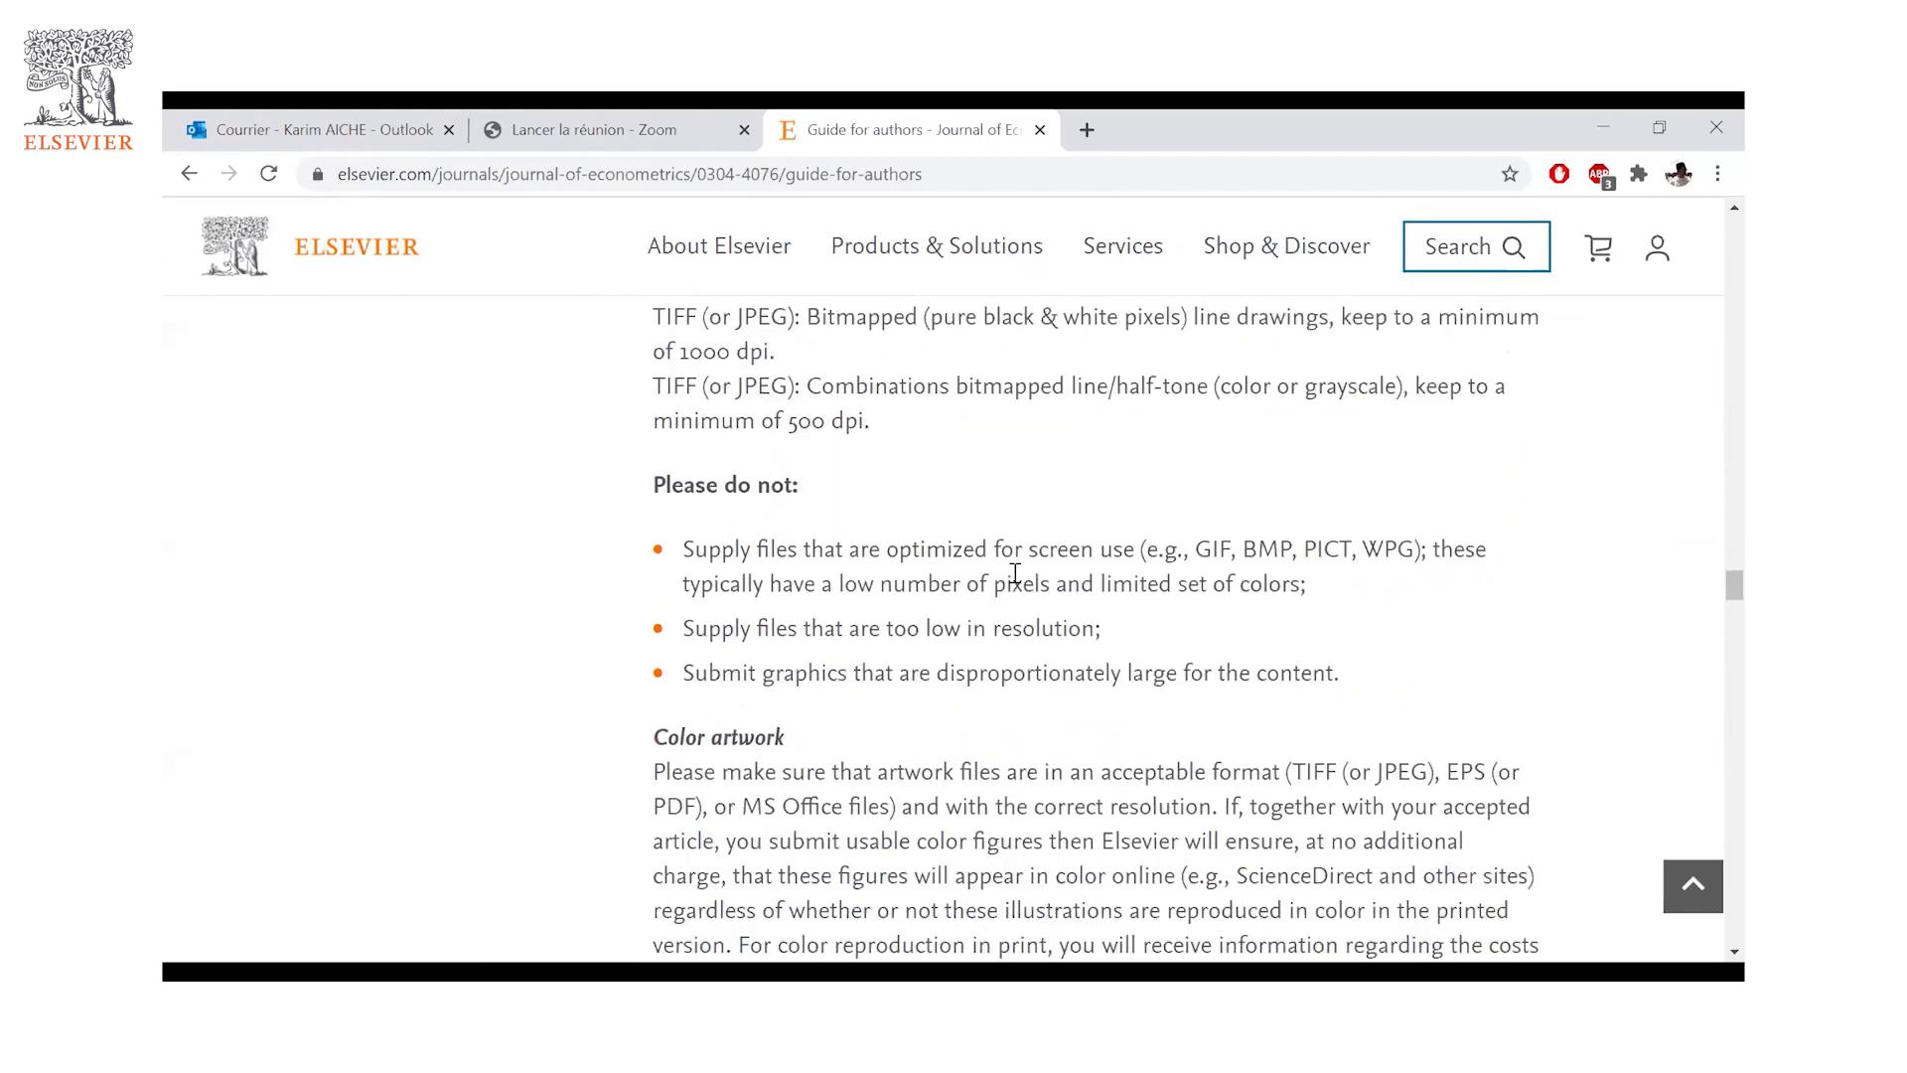
scroll(1013, 576, "down", 5)
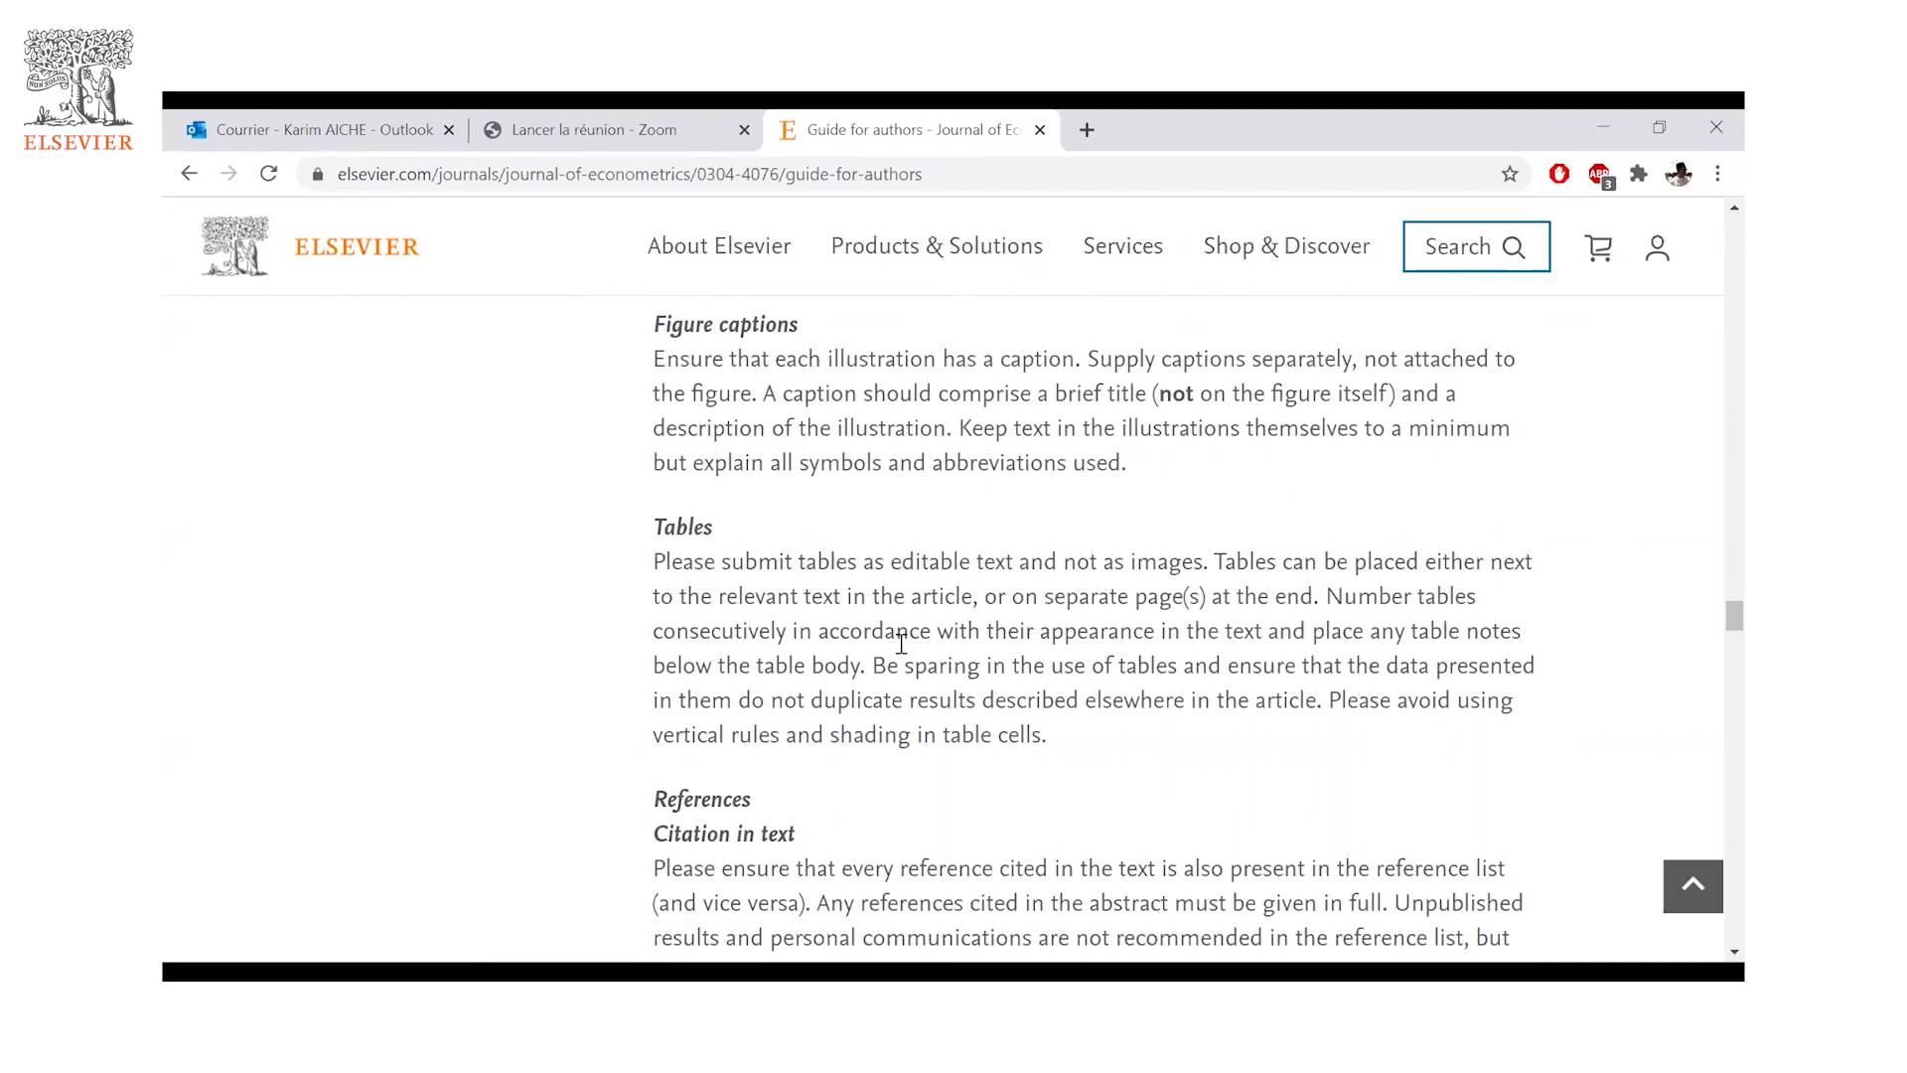
scroll(901, 644, "down", 6)
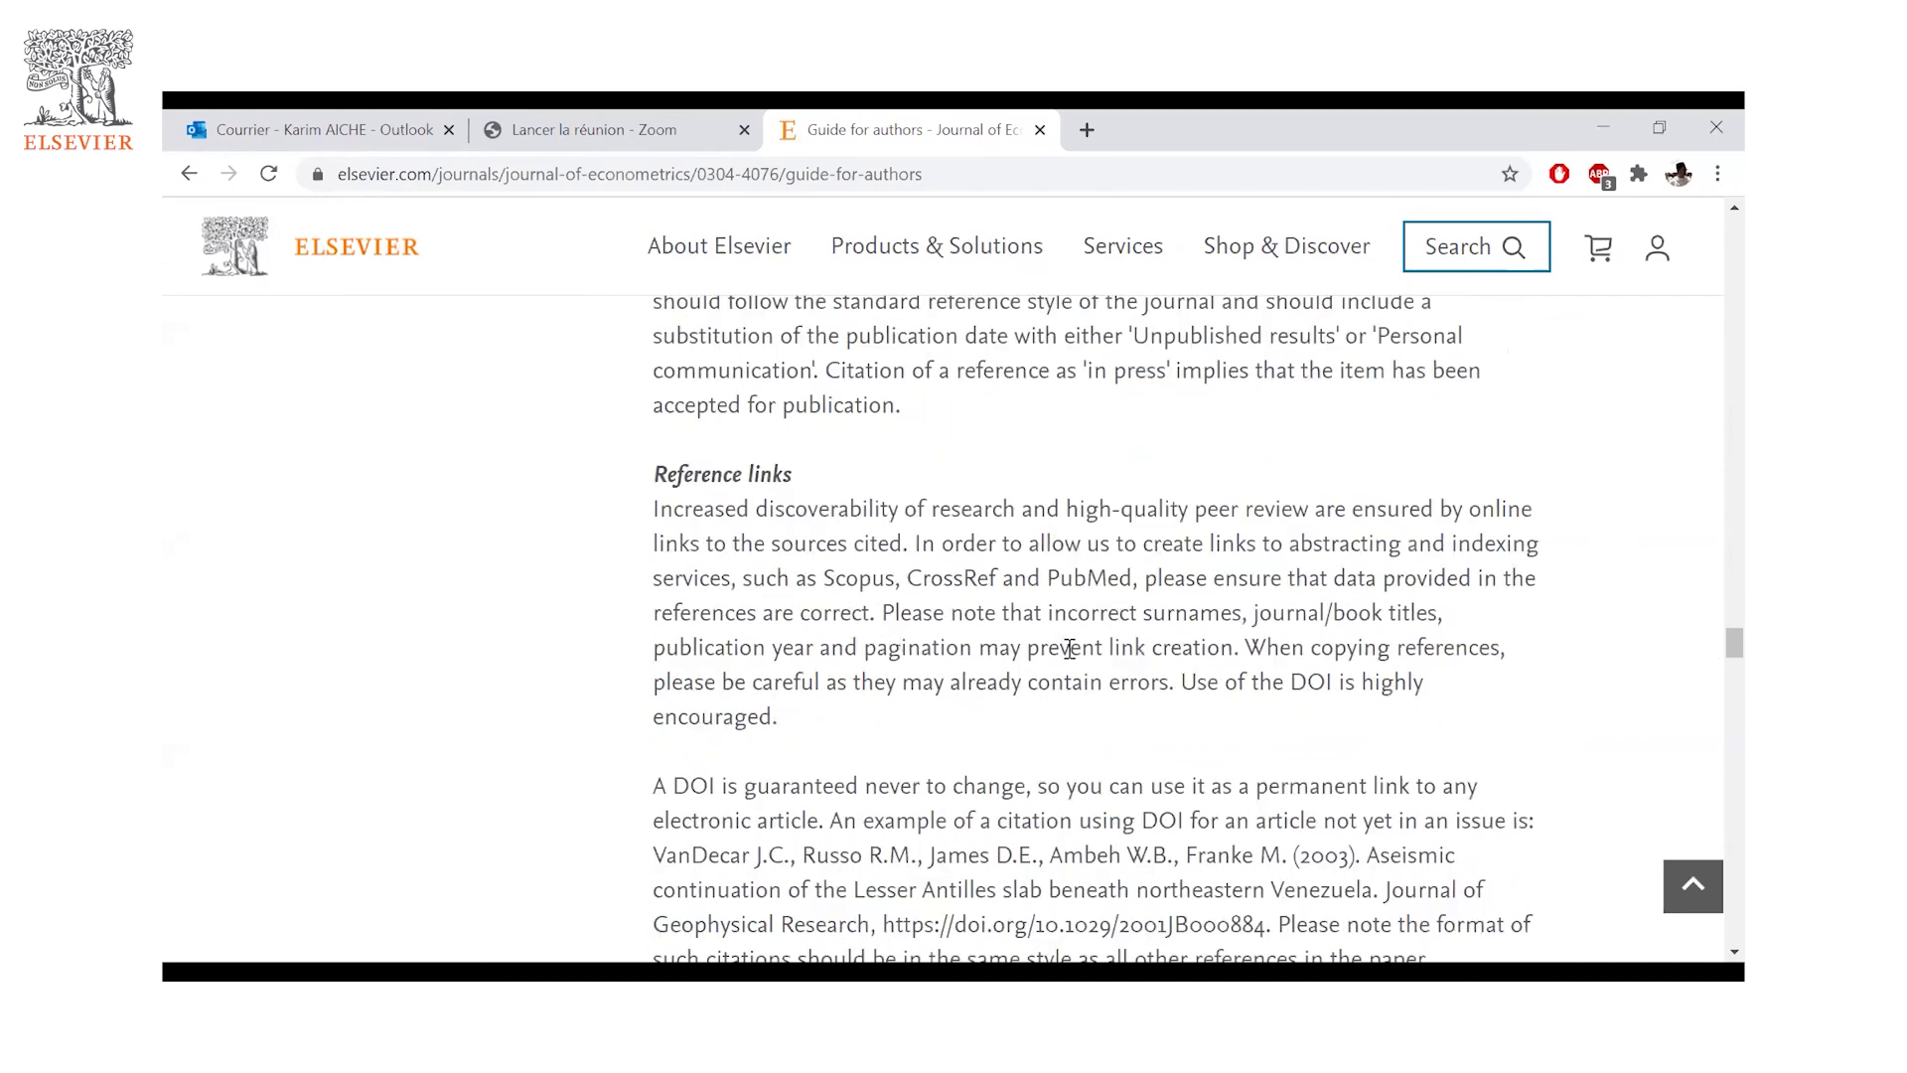
scroll(1120, 713, "down", 6)
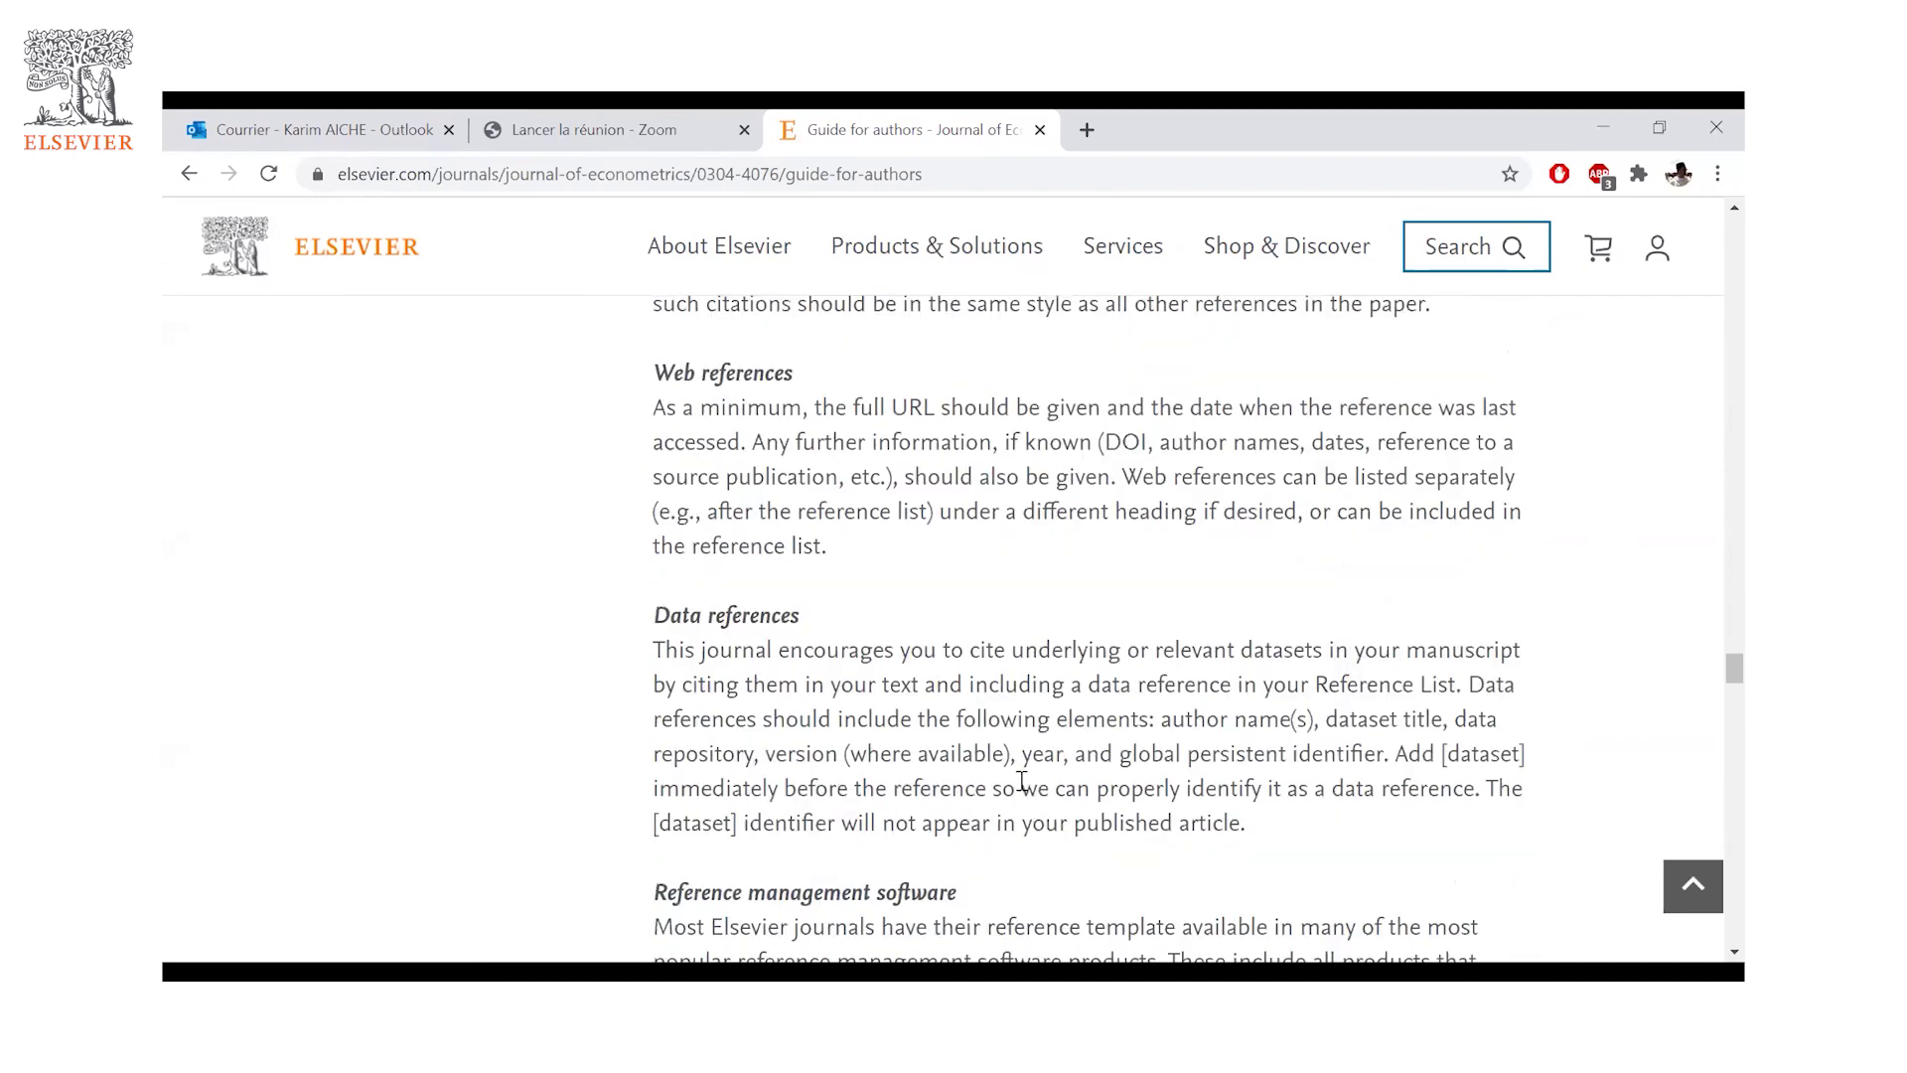
scroll(1022, 782, "down", 3)
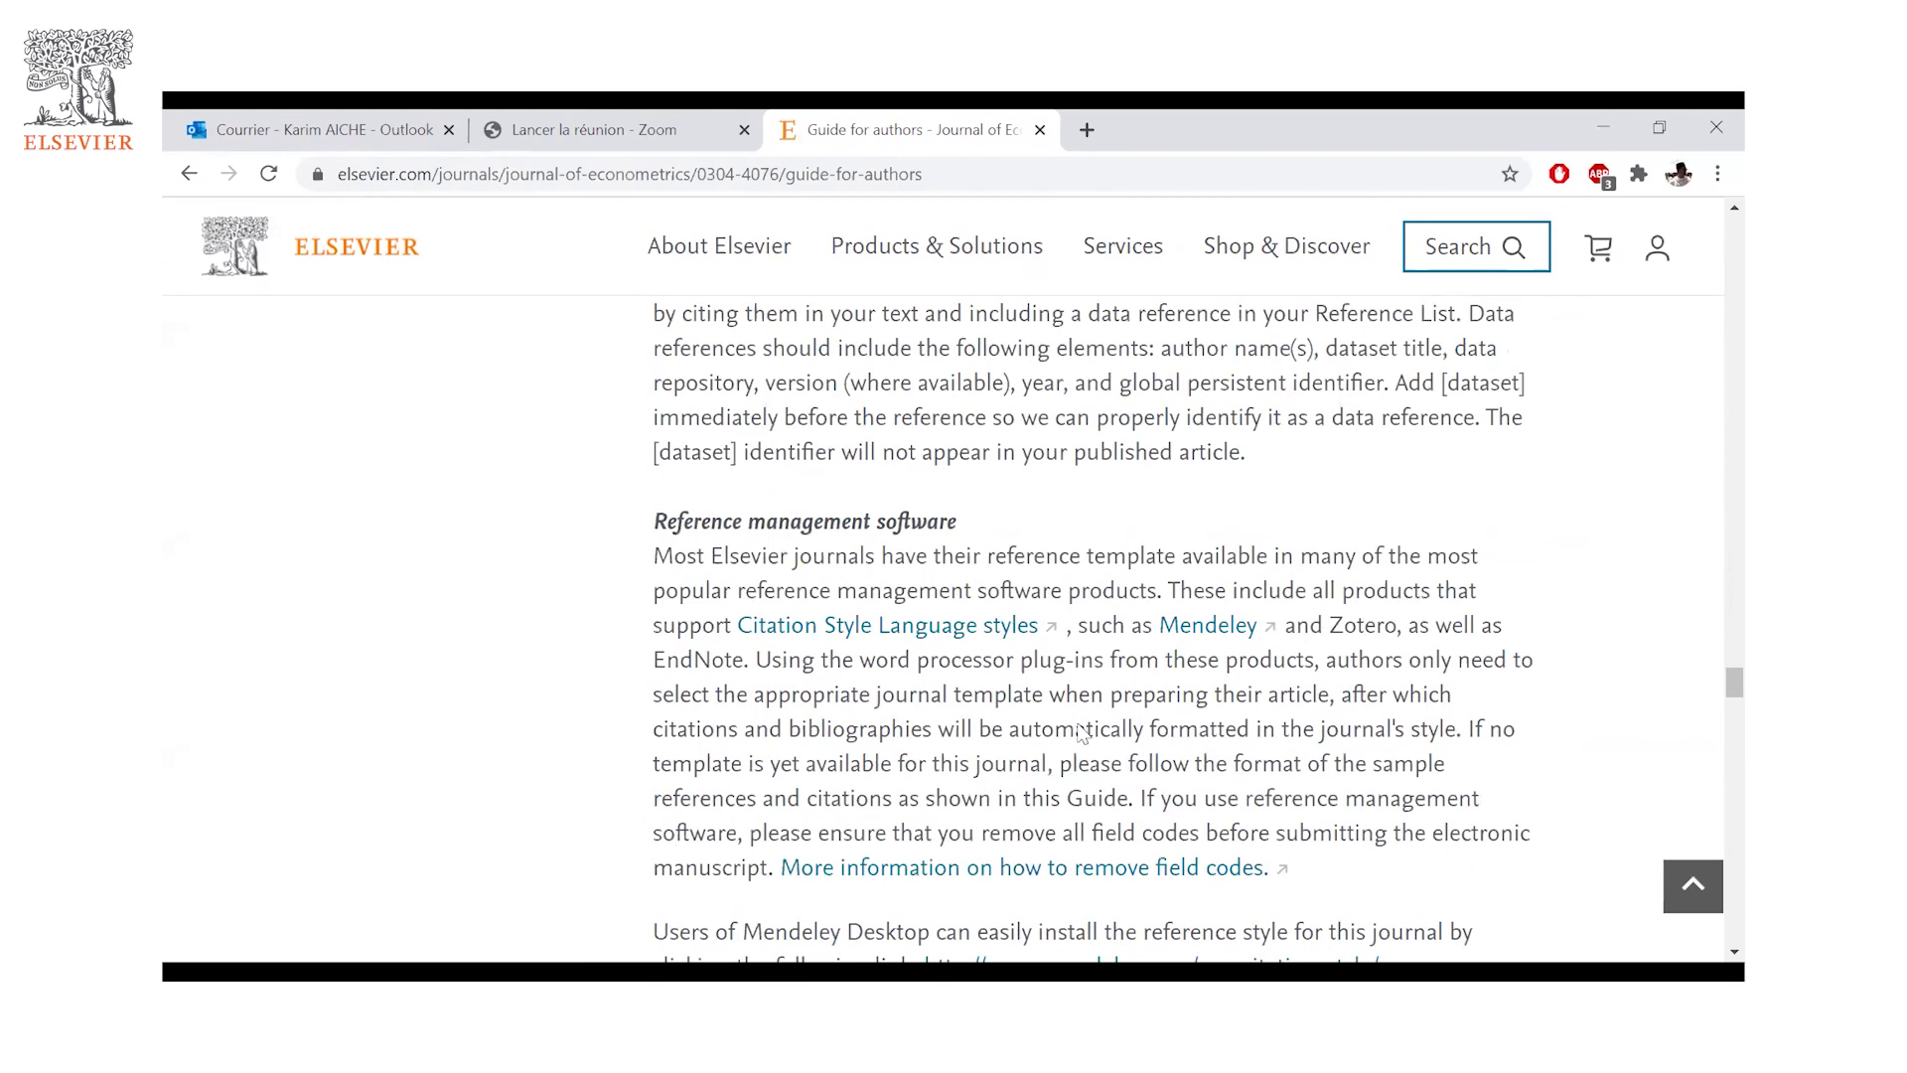
scroll(1081, 733, "down", 4)
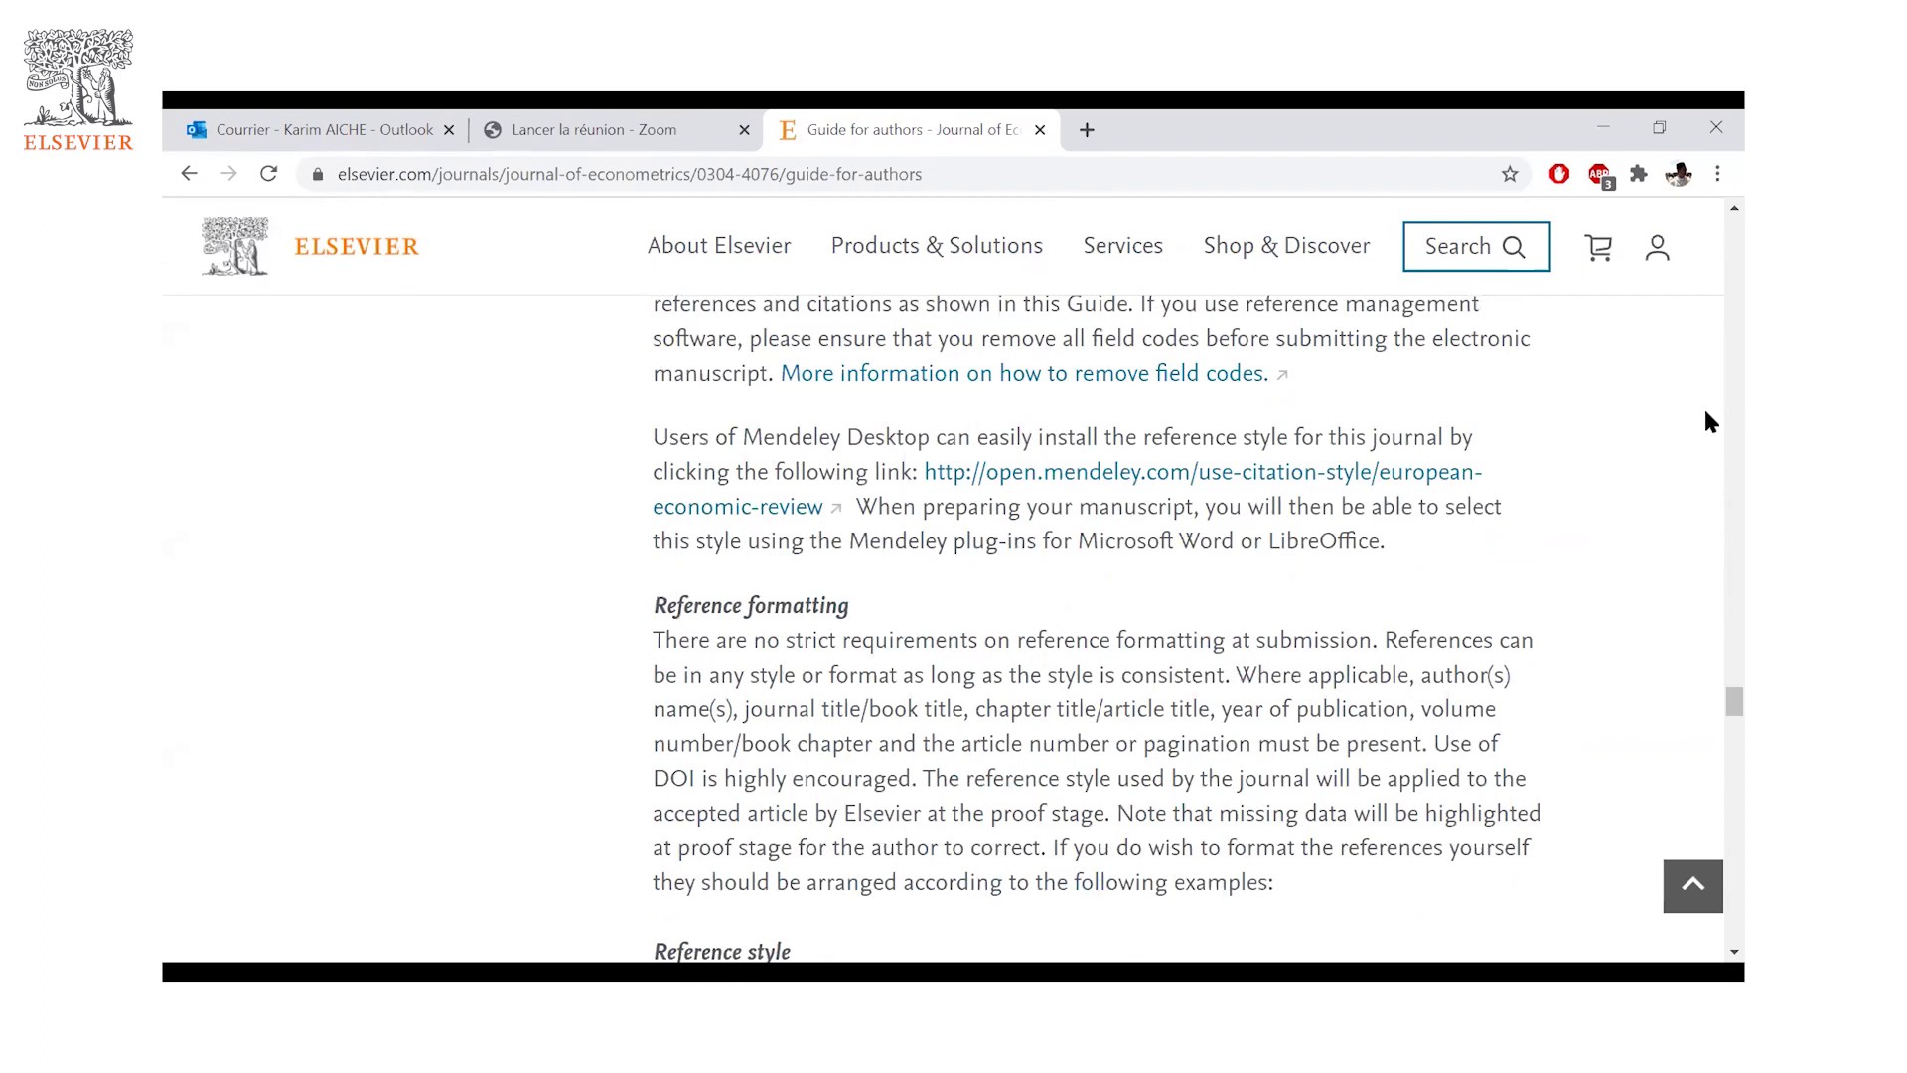
scroll(1057, 599, "down", 7)
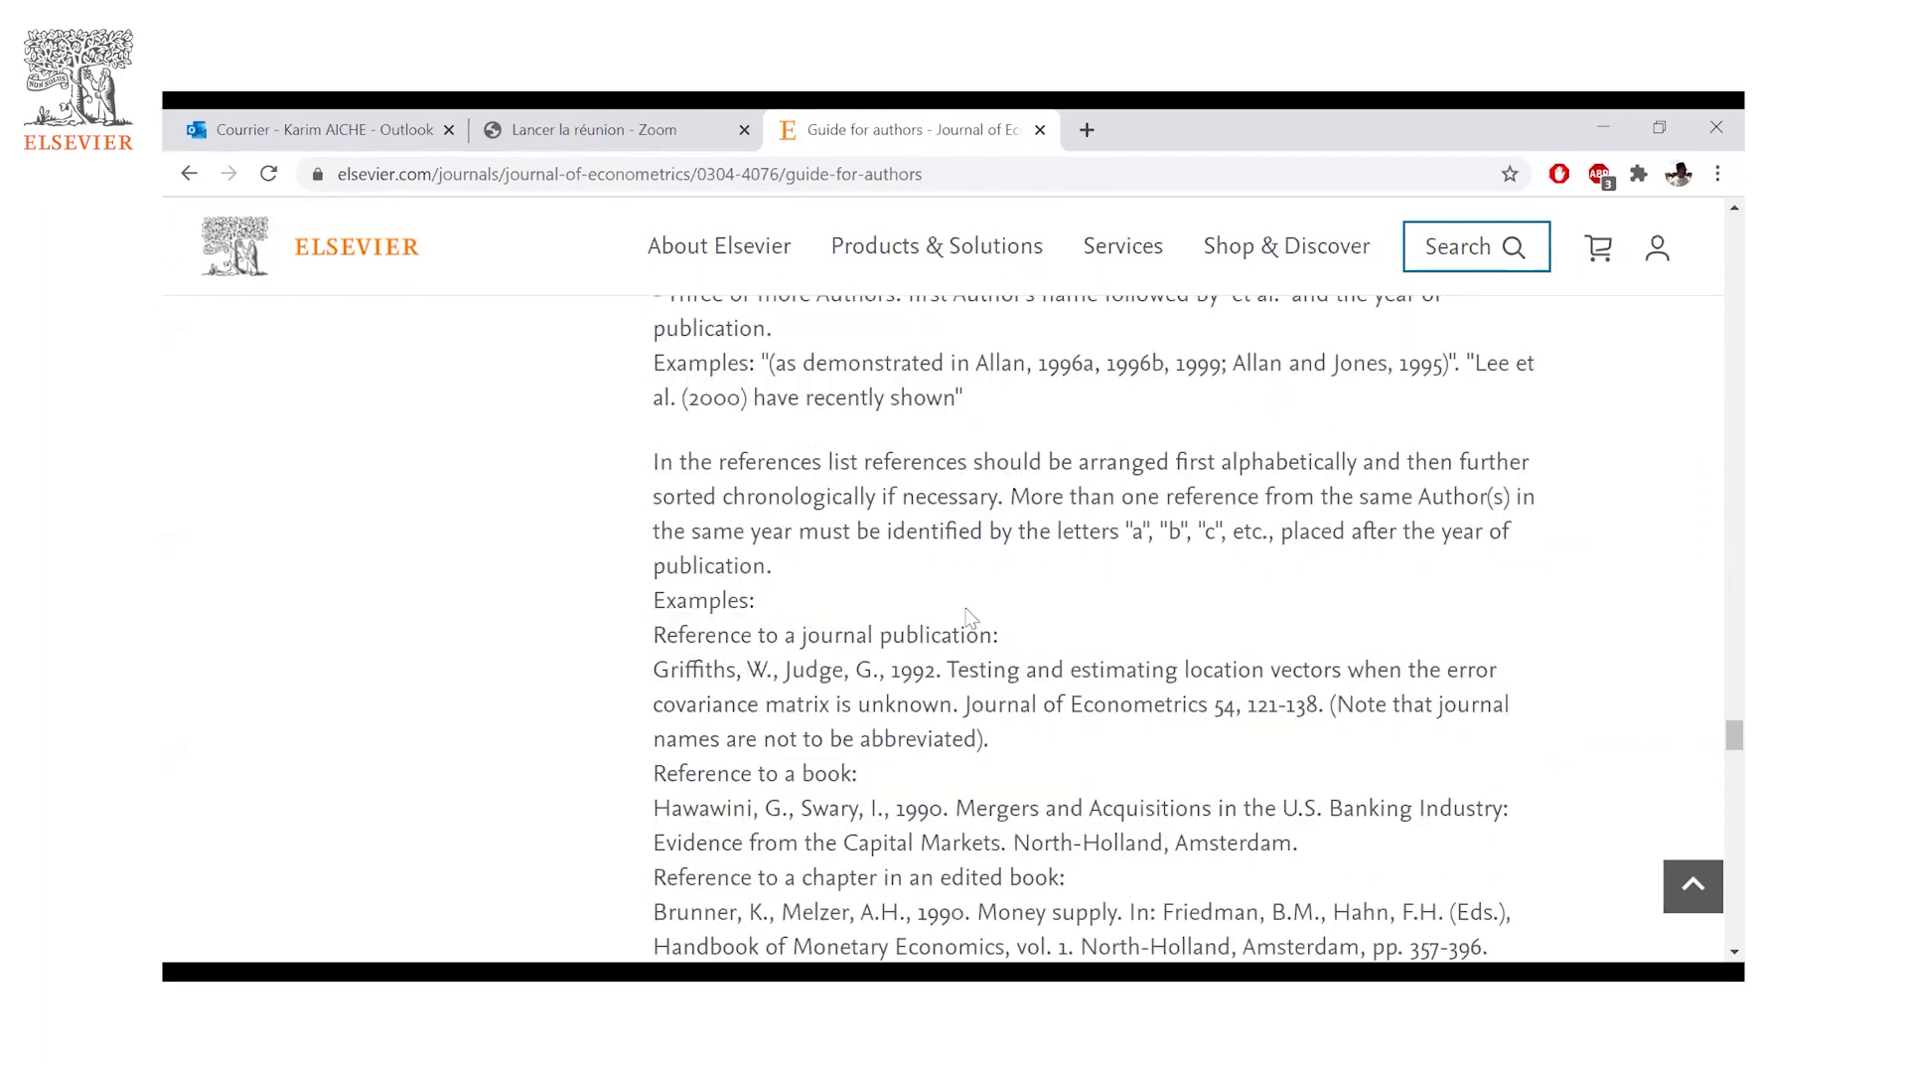
- Return to the top of the guide and open the Guide for Authors as a PDF
scroll(969, 616, "up", 10)
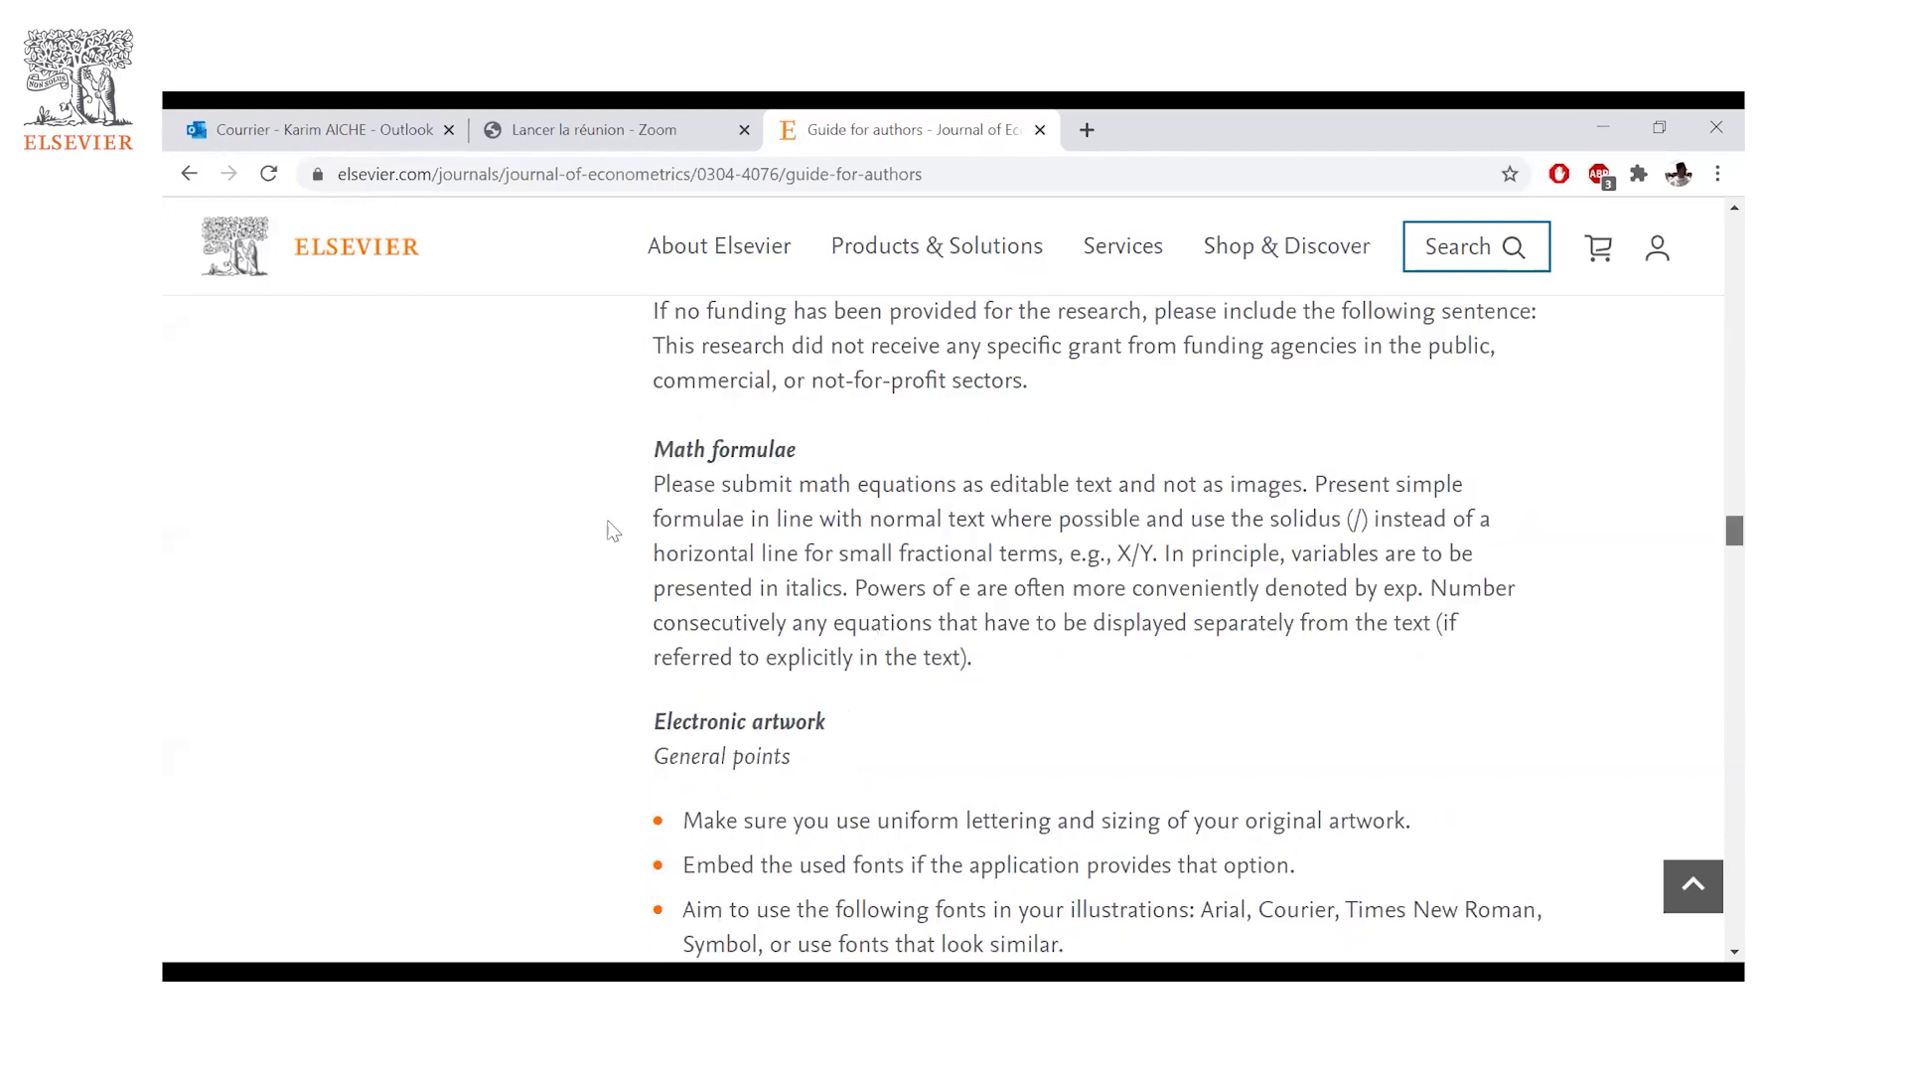
scroll(670, 486, "up", 15)
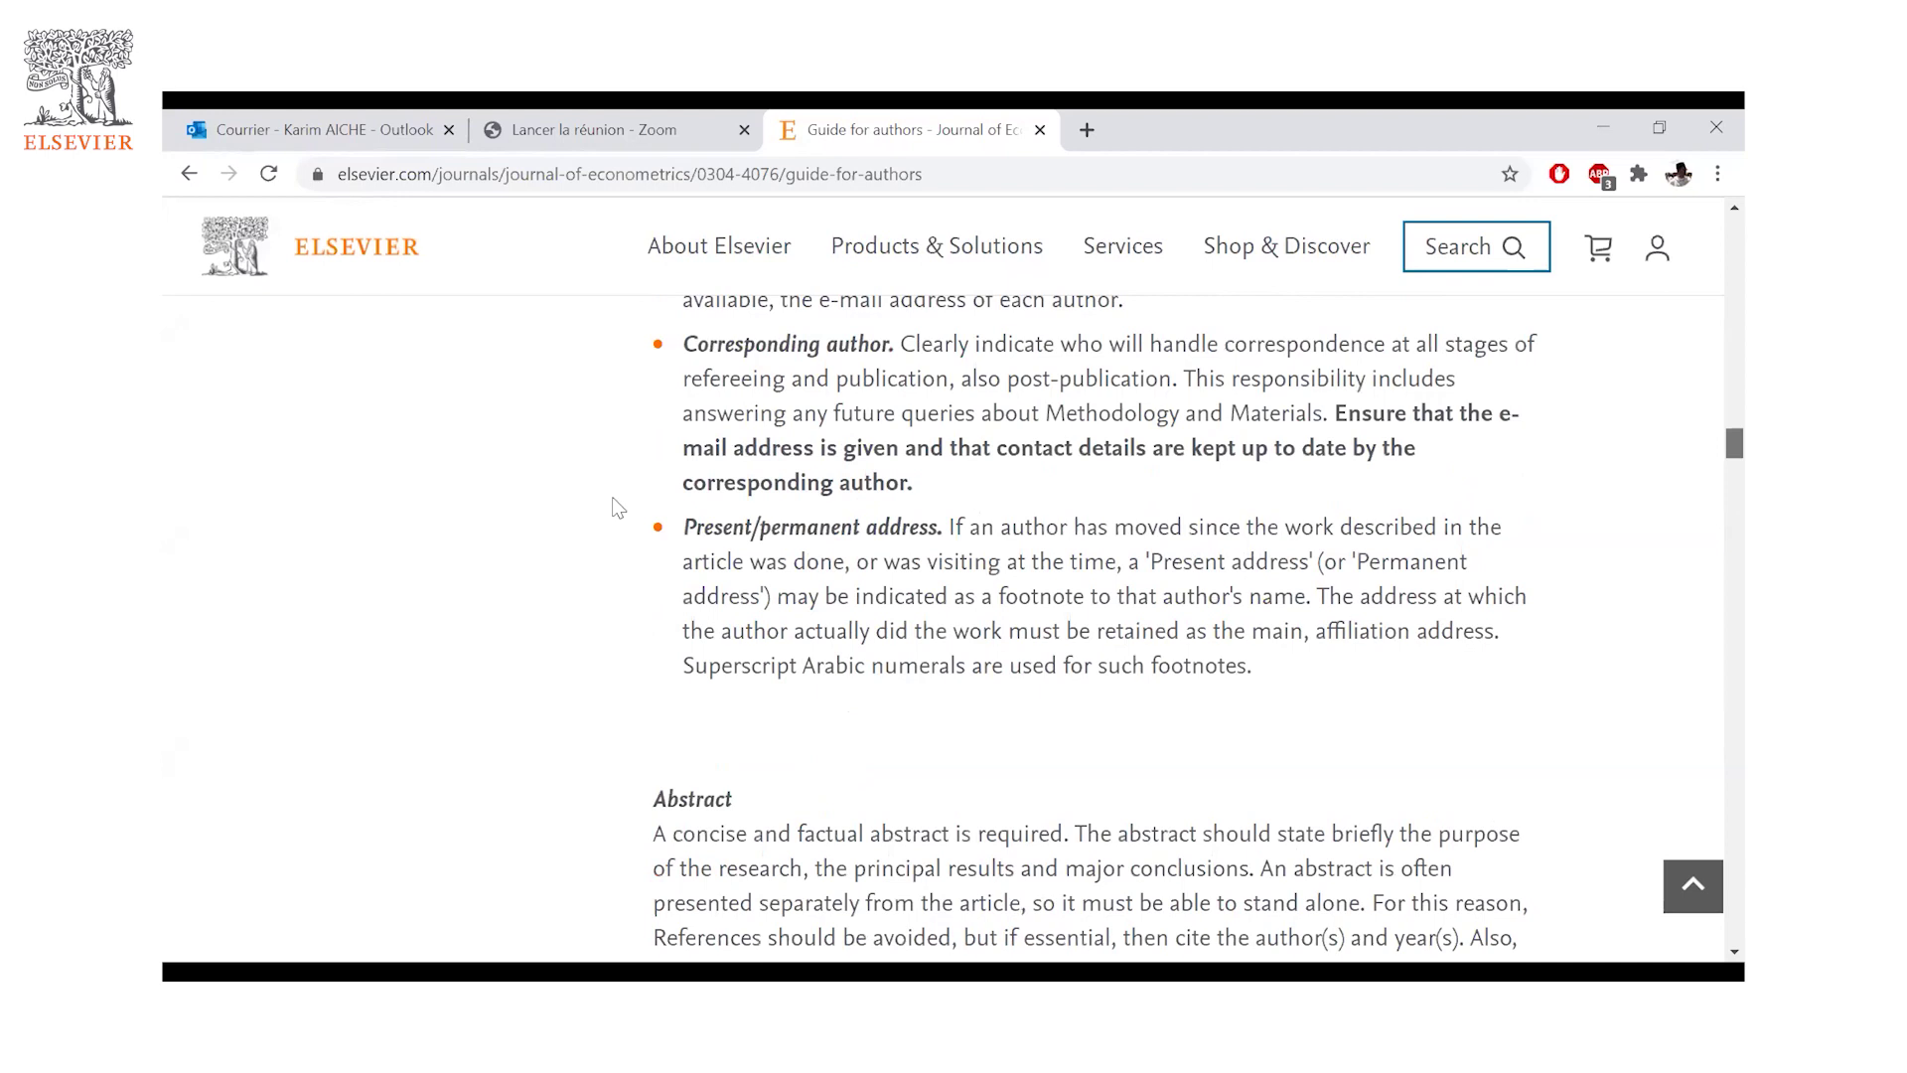
scroll(889, 581, "up", 10)
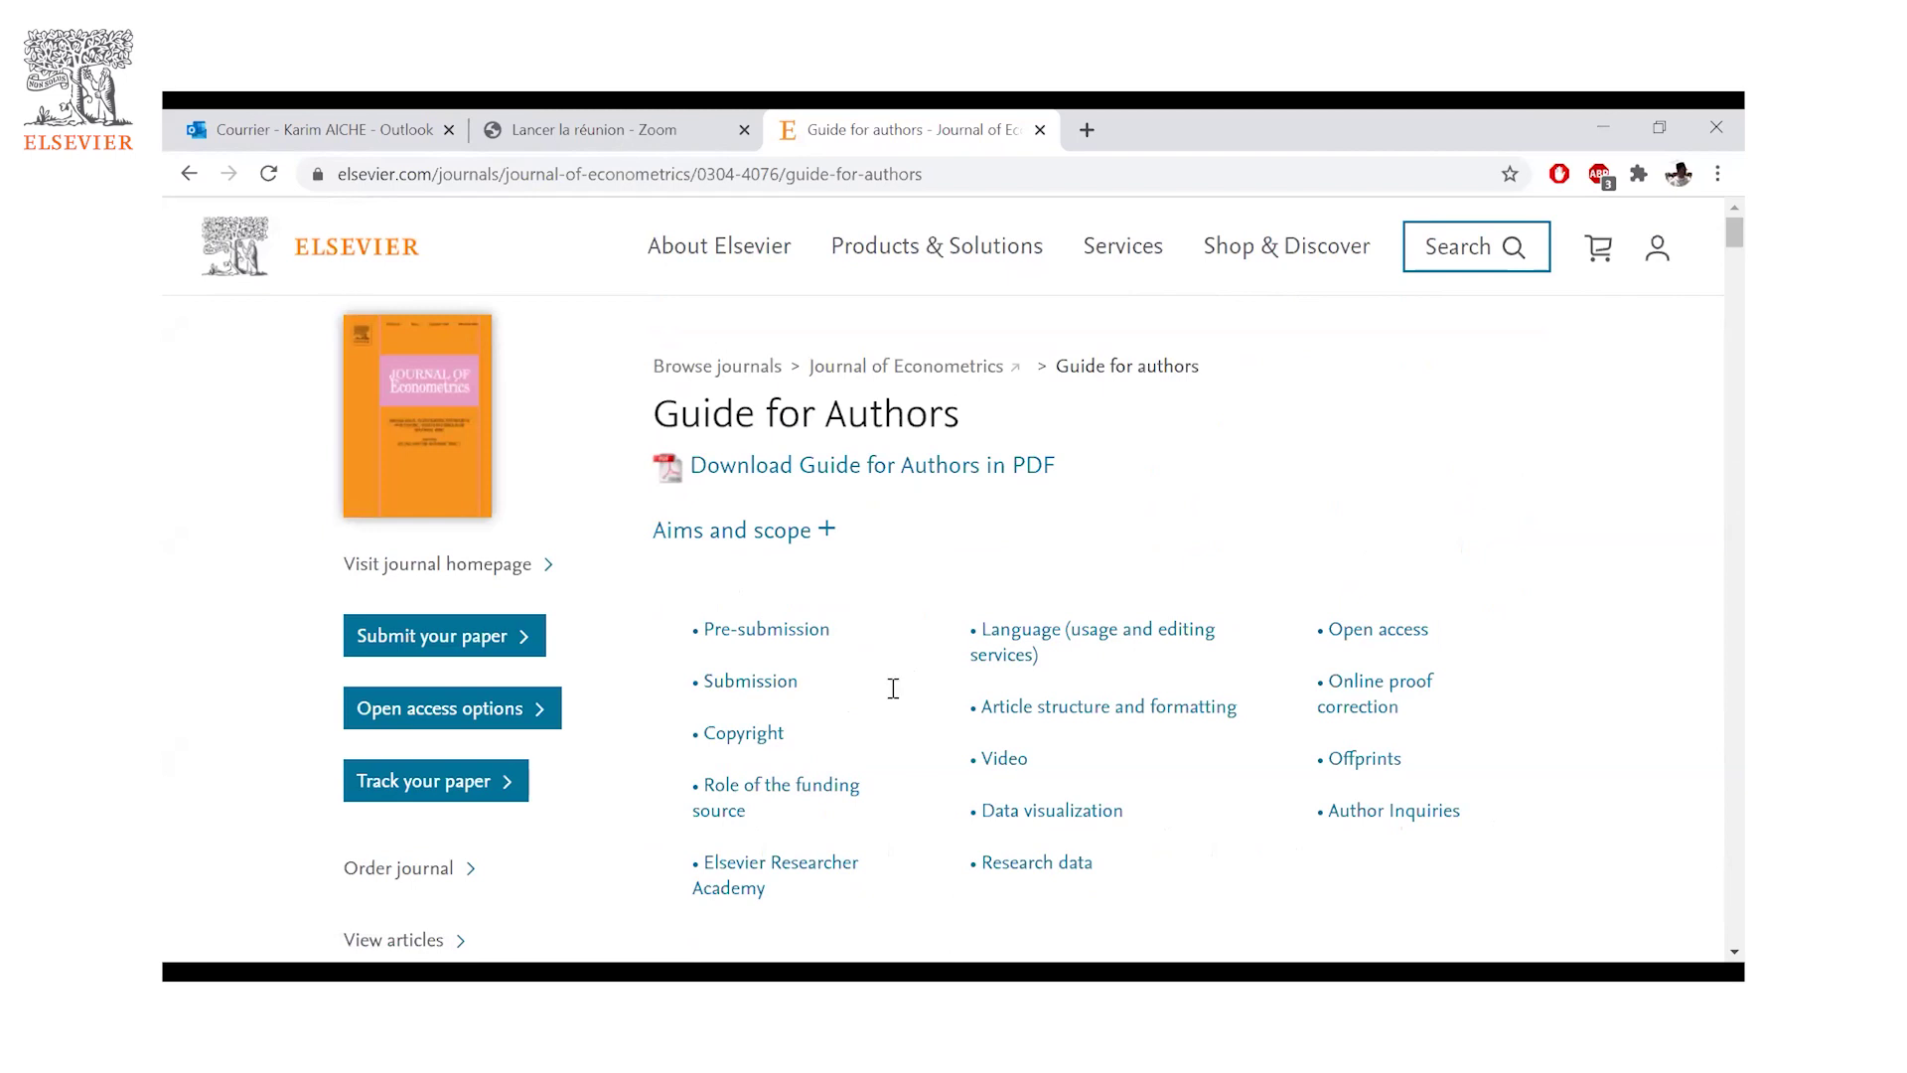
scroll(899, 685, "down", 1)
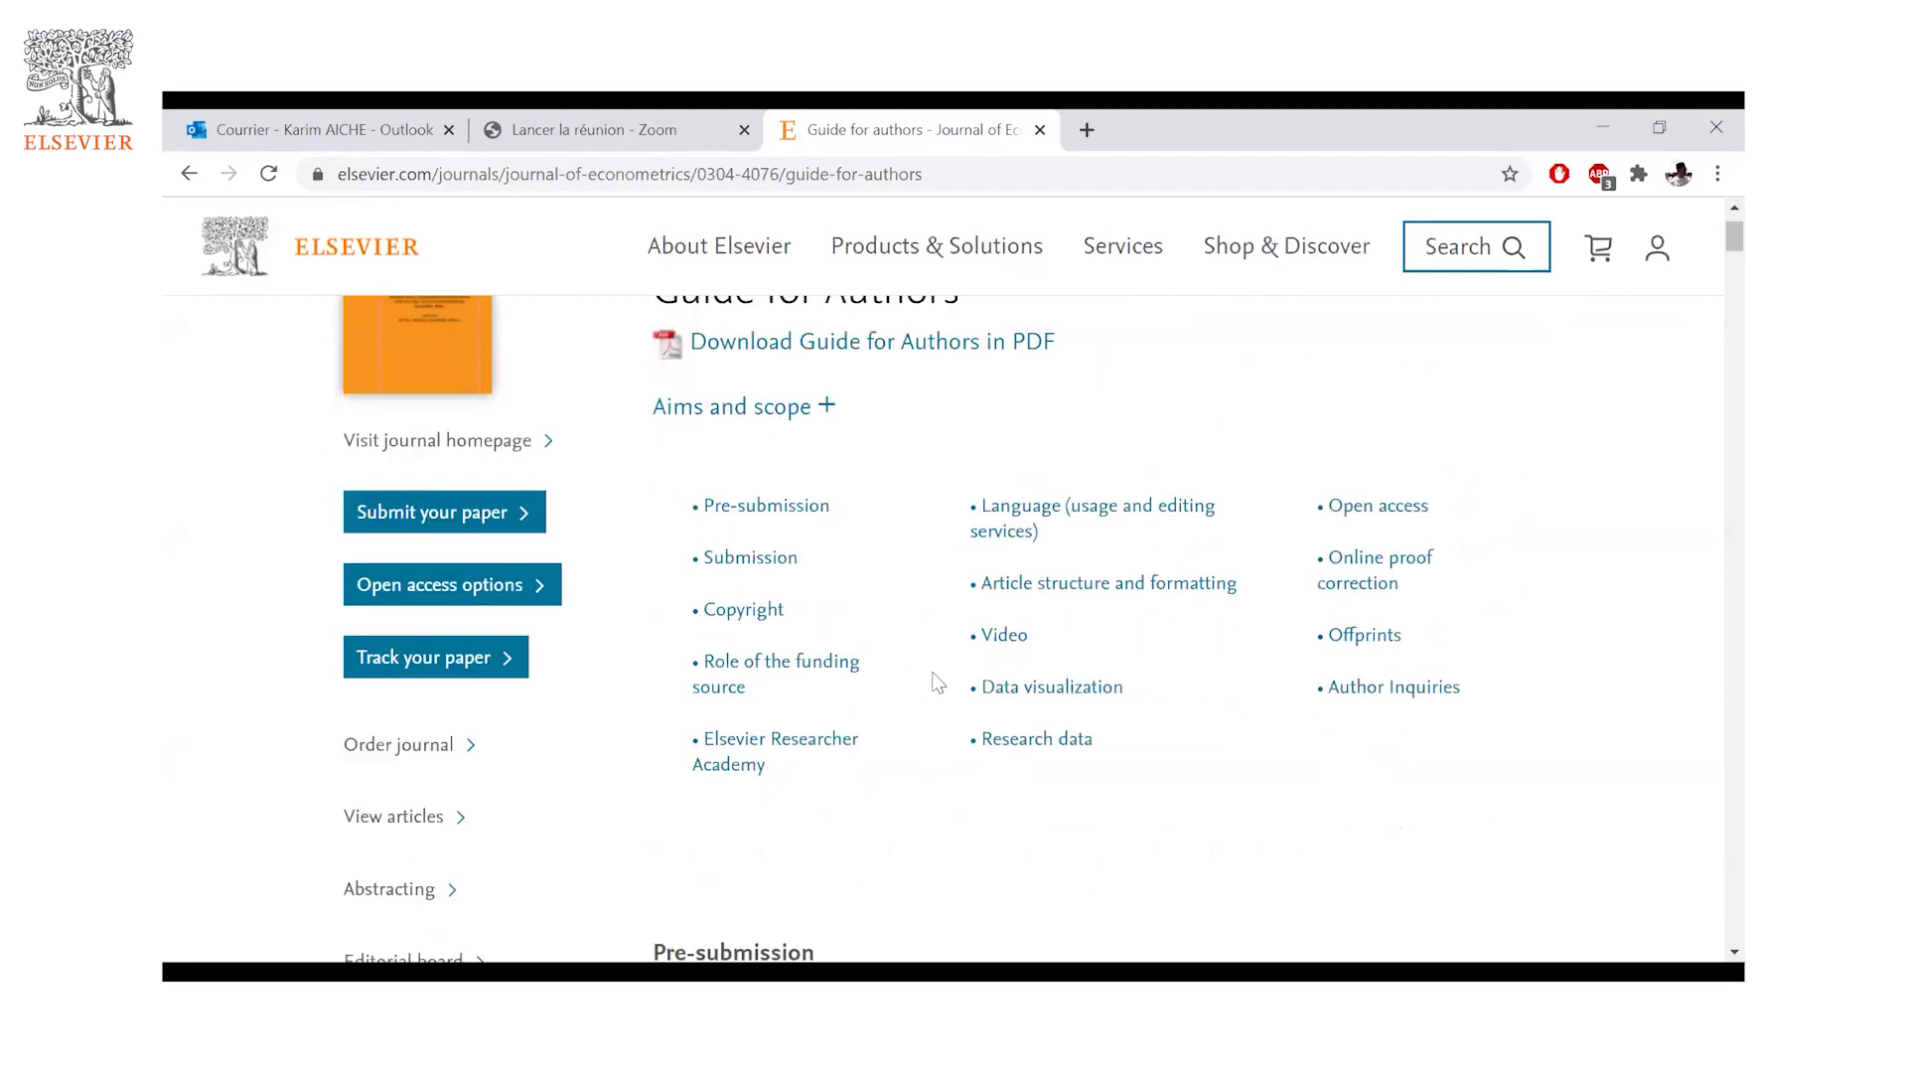
scroll(928, 676, "up", 1)
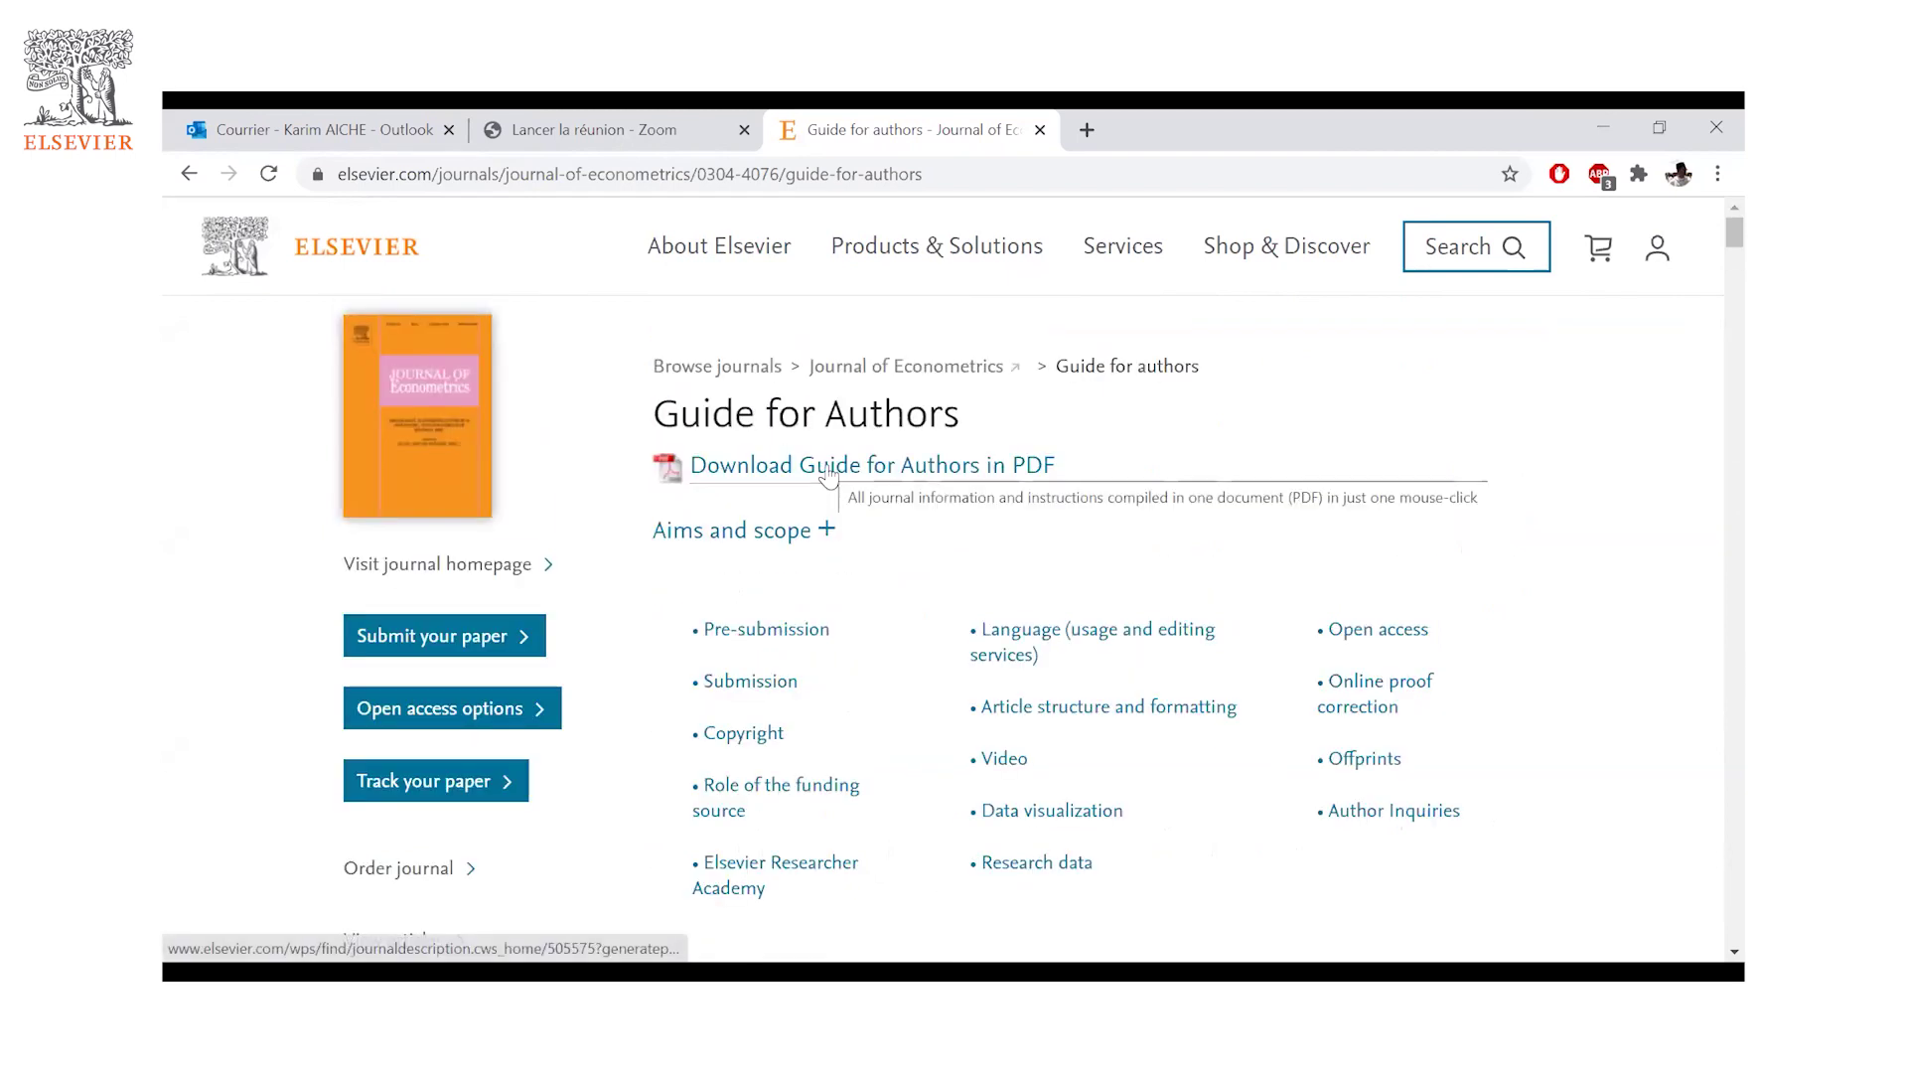
left_click(829, 466)
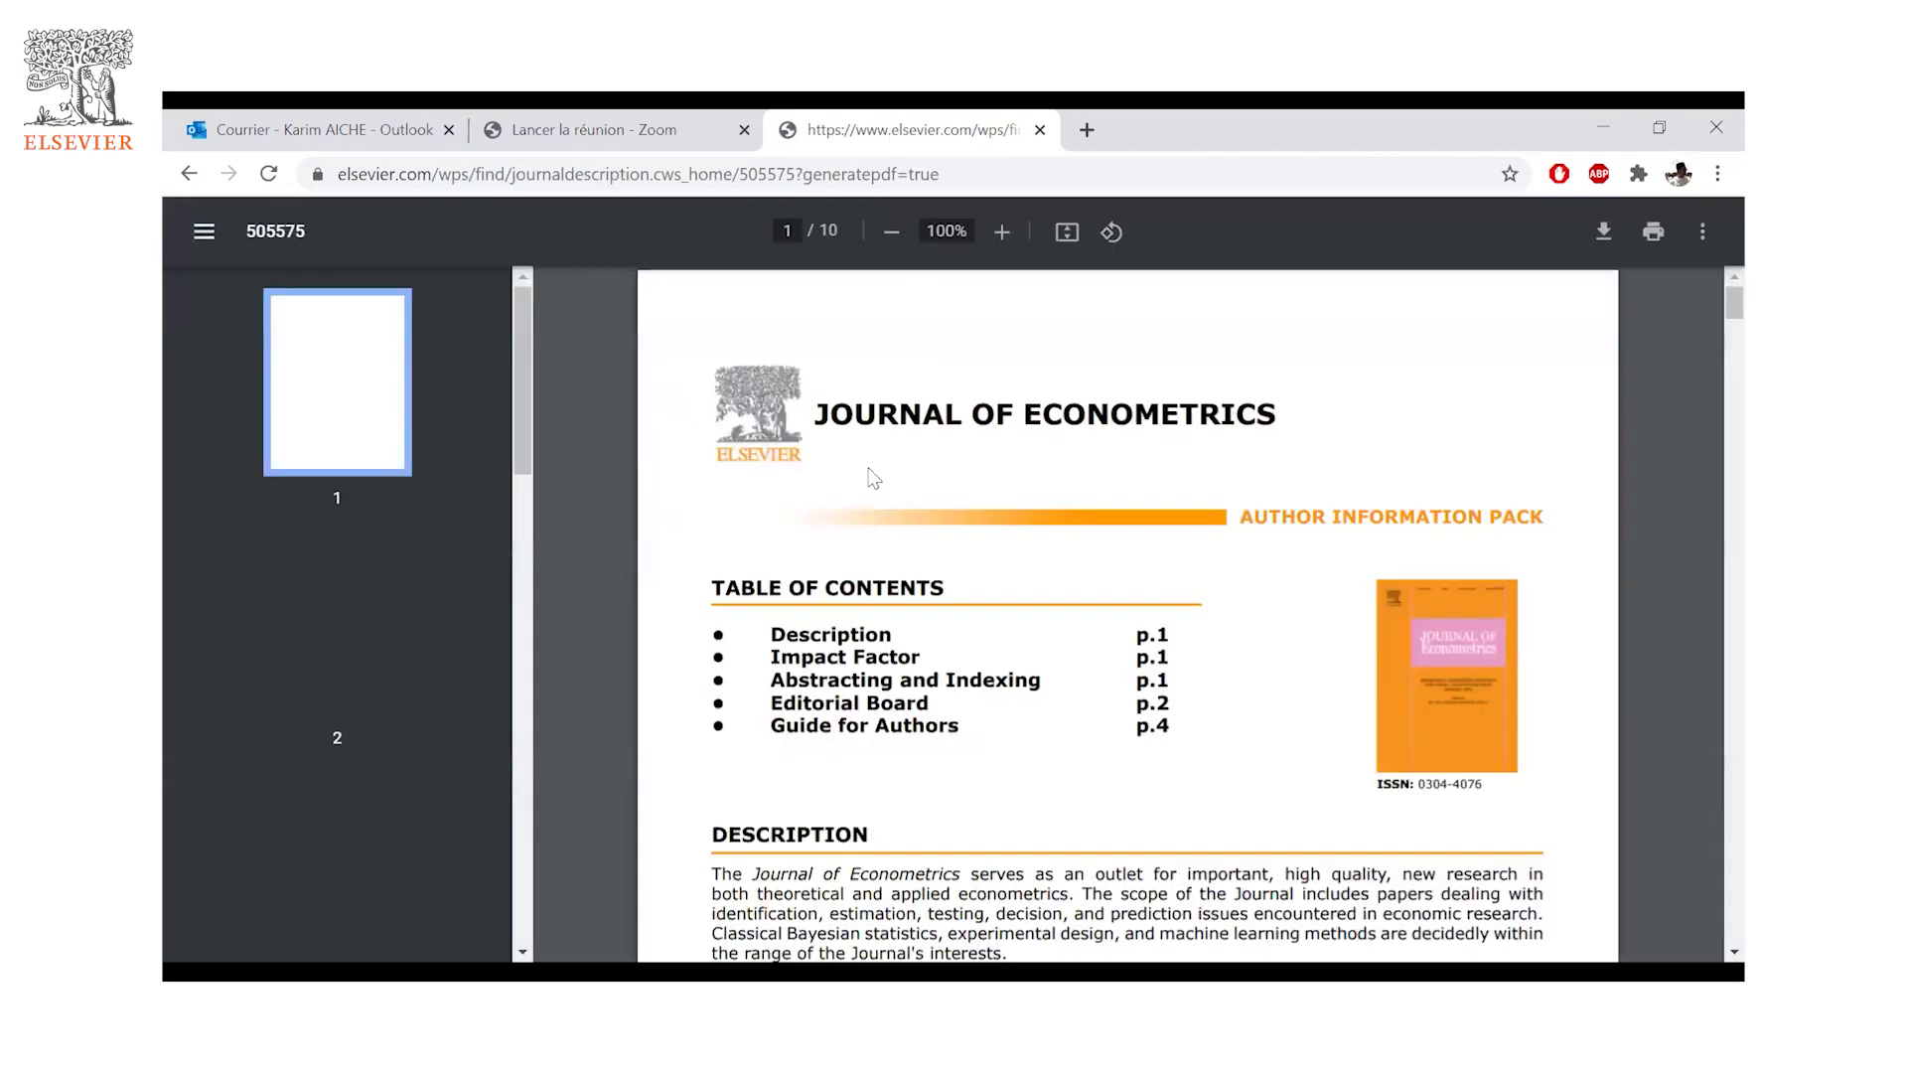
- Scroll the Author Information Pack PDF to page 4, then go back to the guide web page
scroll(873, 478, "down", 6)
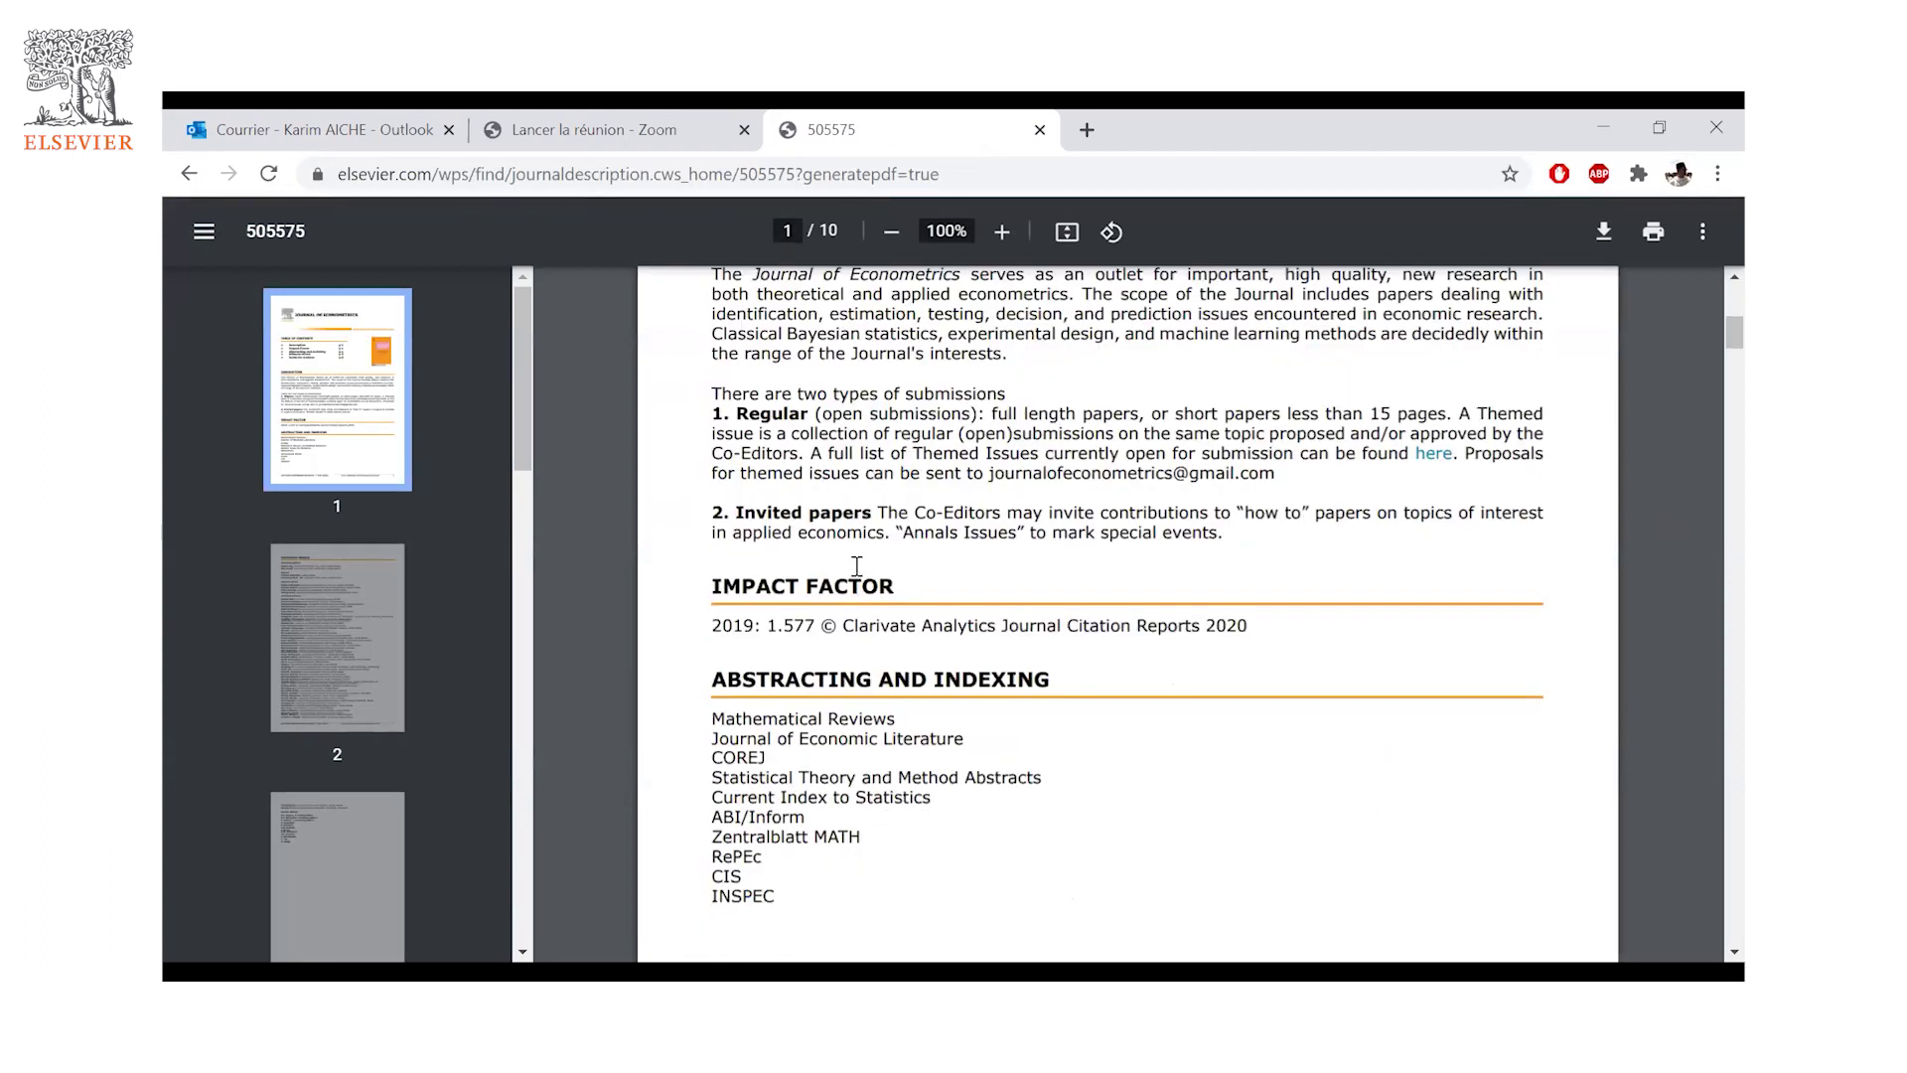
scroll(856, 566, "down", 18)
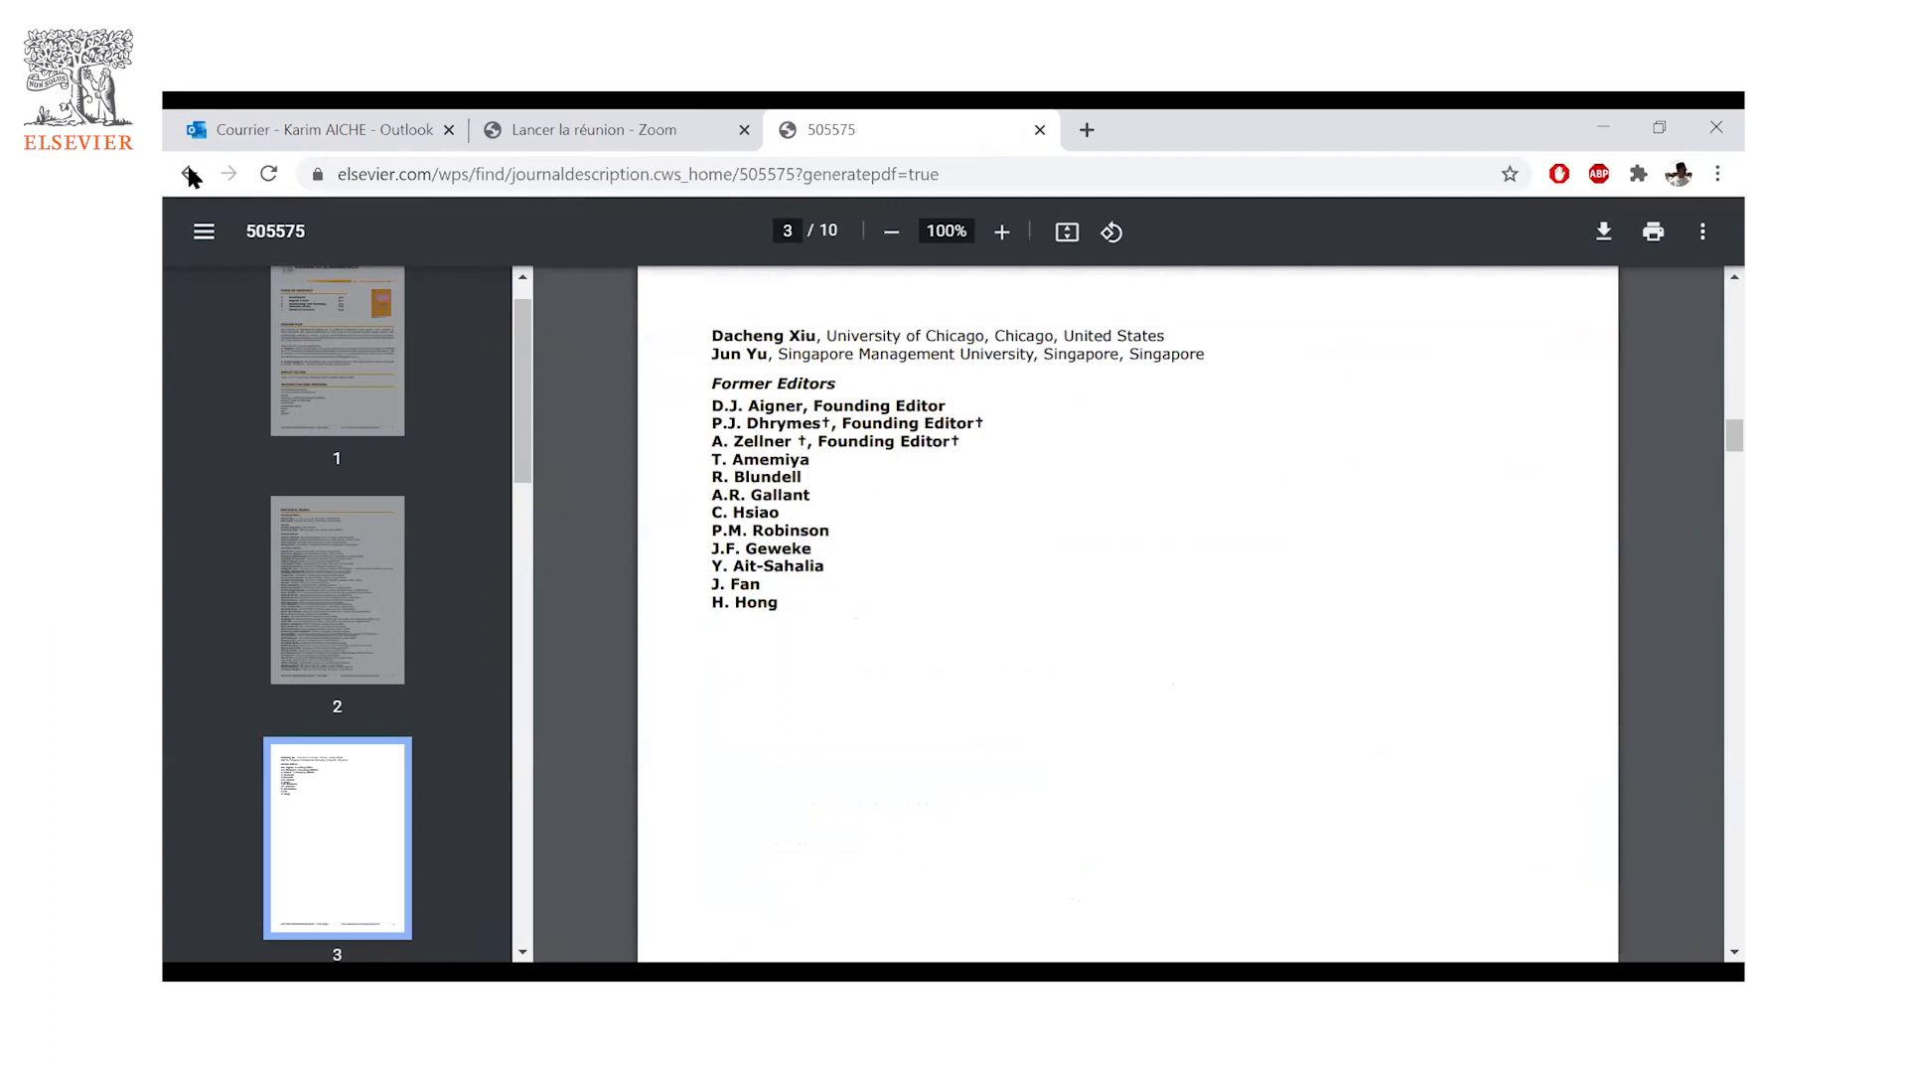
scroll(965, 270, "down", 5)
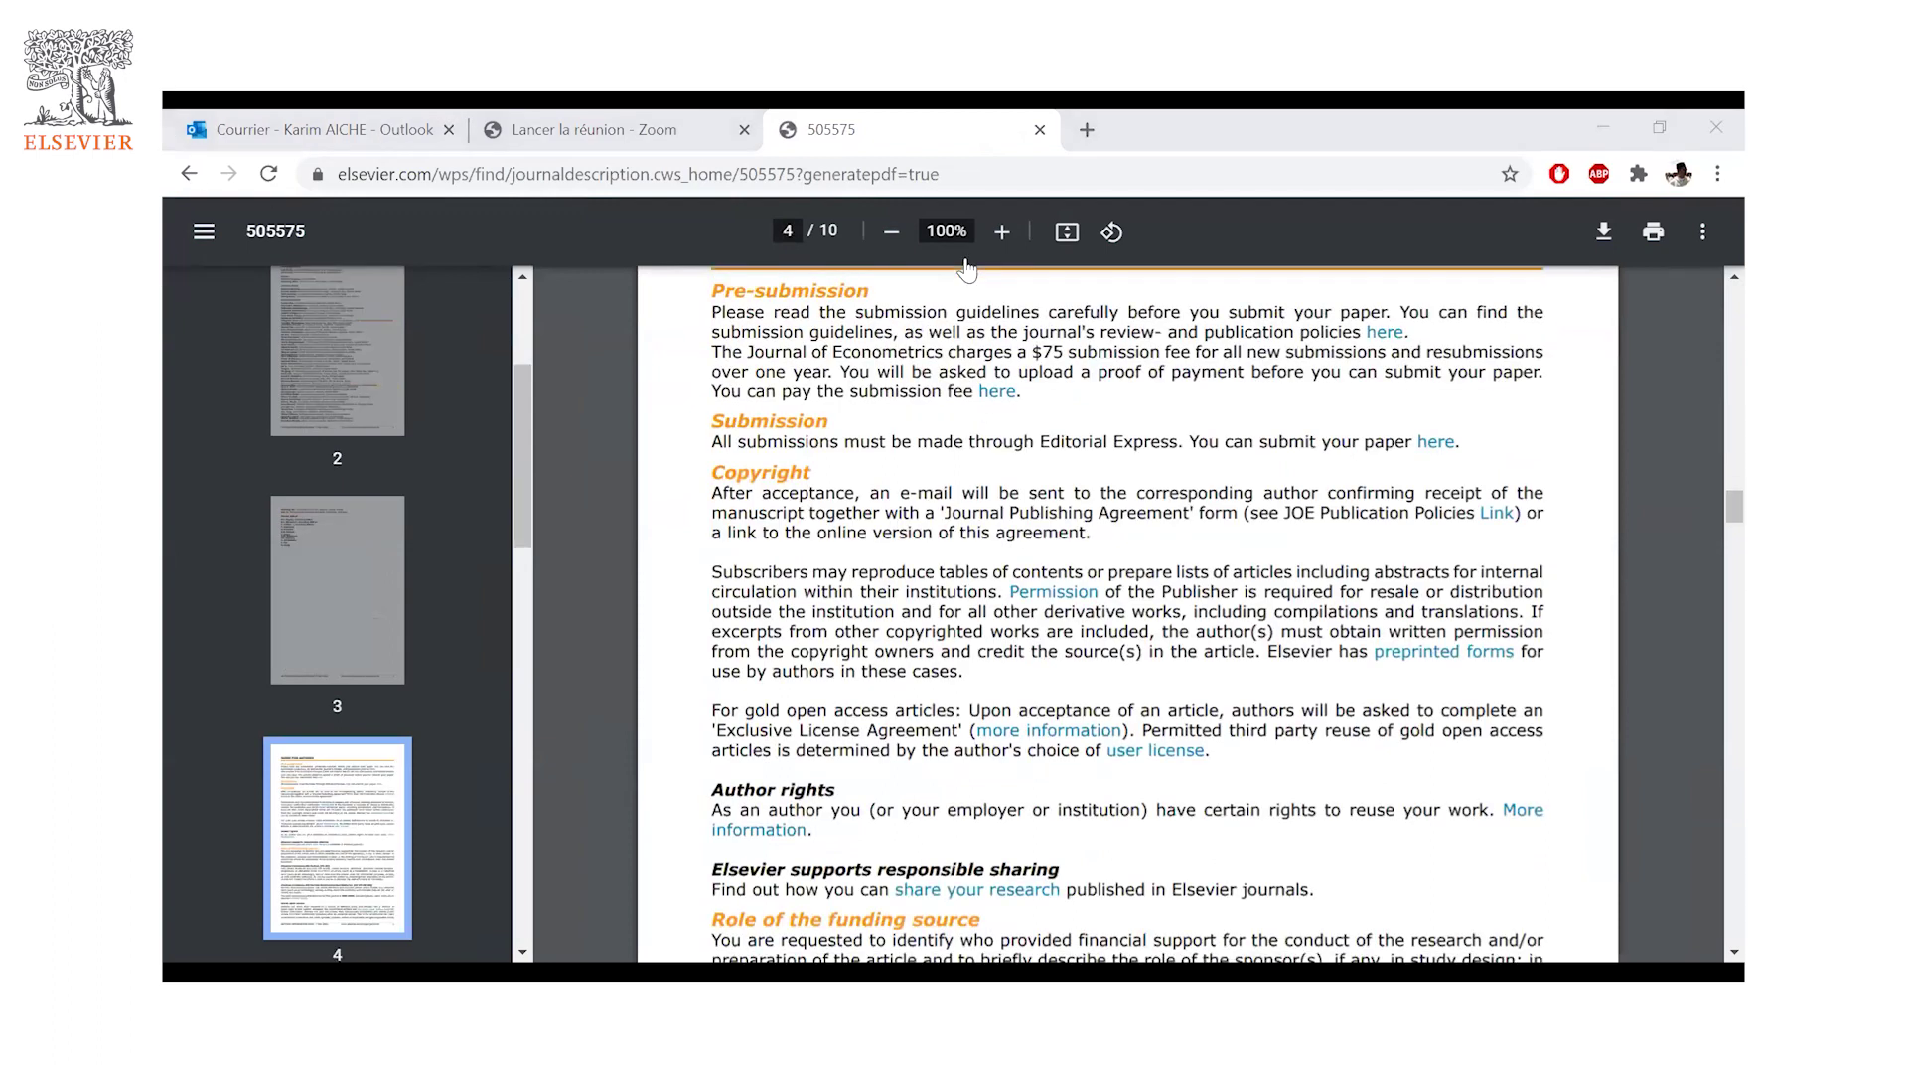
left_click(189, 174)
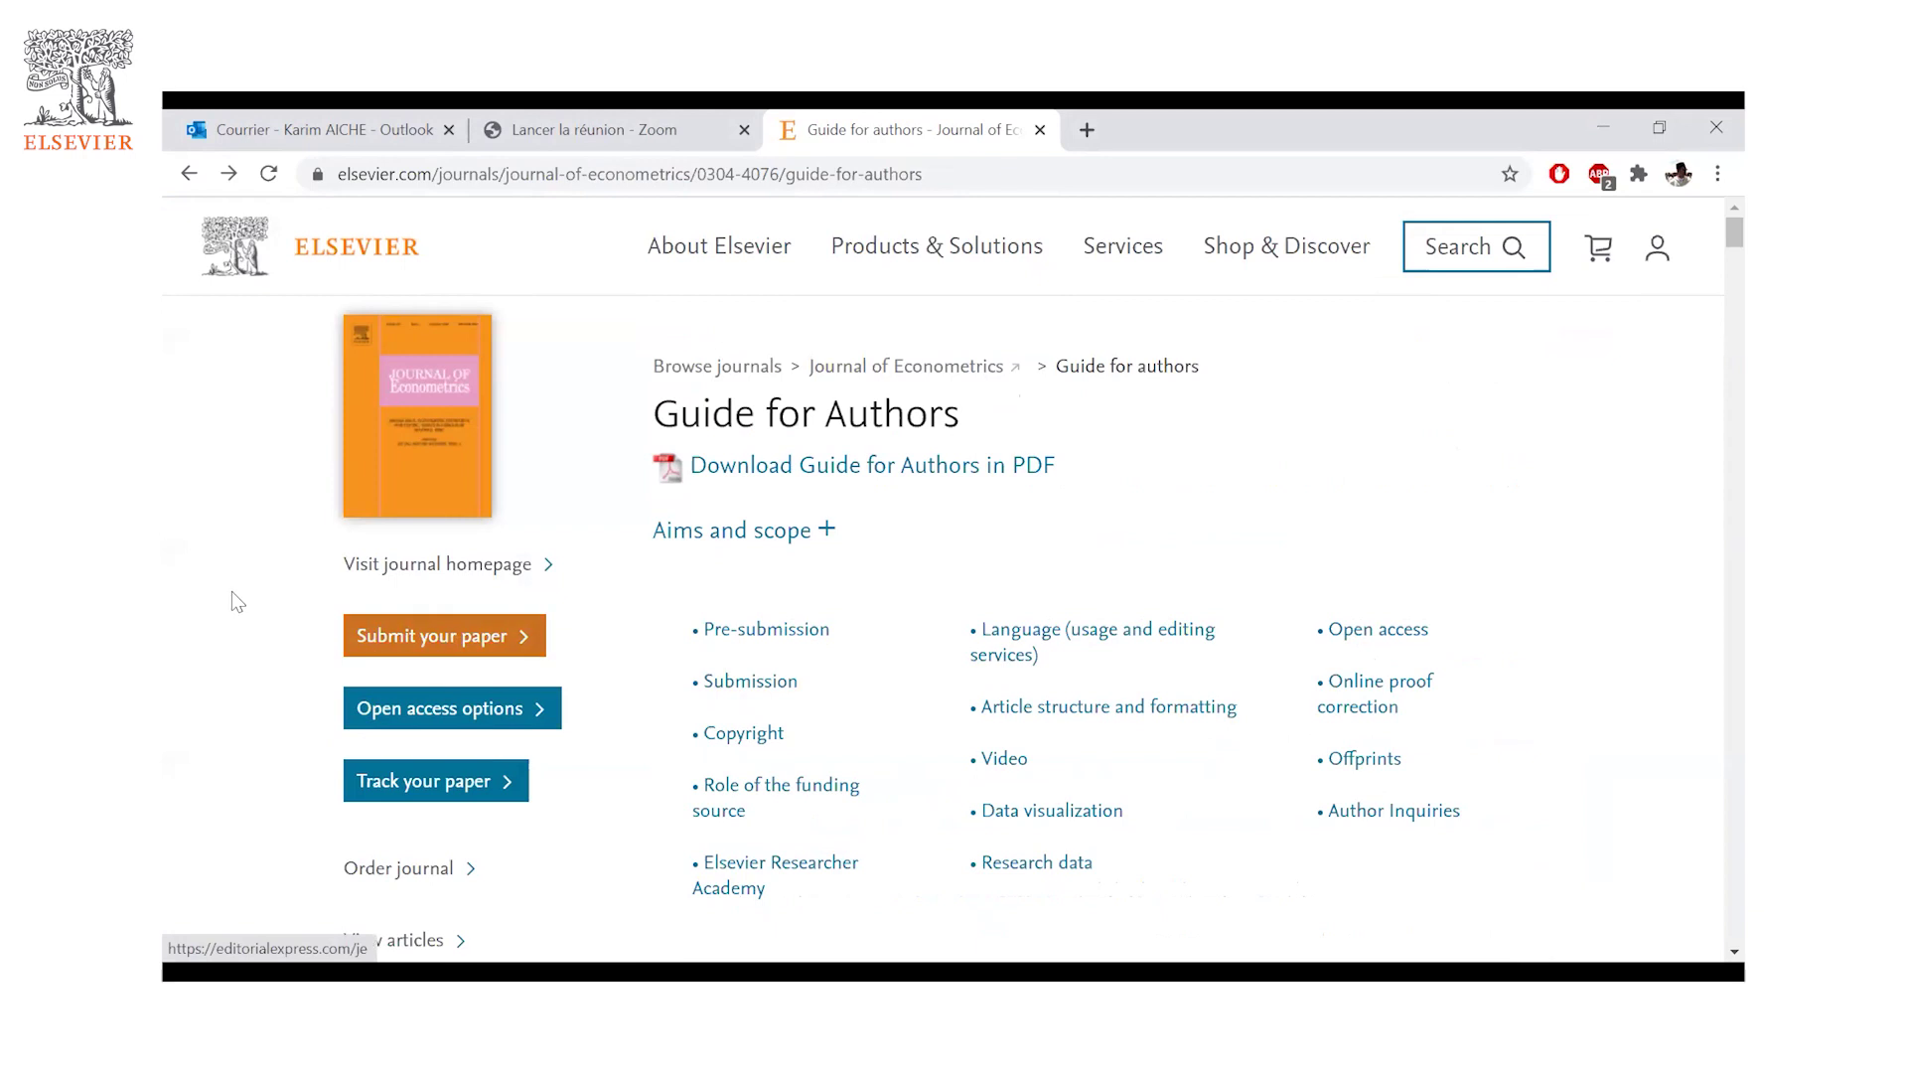
- Choose 'Submit your paper' to load the journal's Editorial Express submission site
left_click(449, 641)
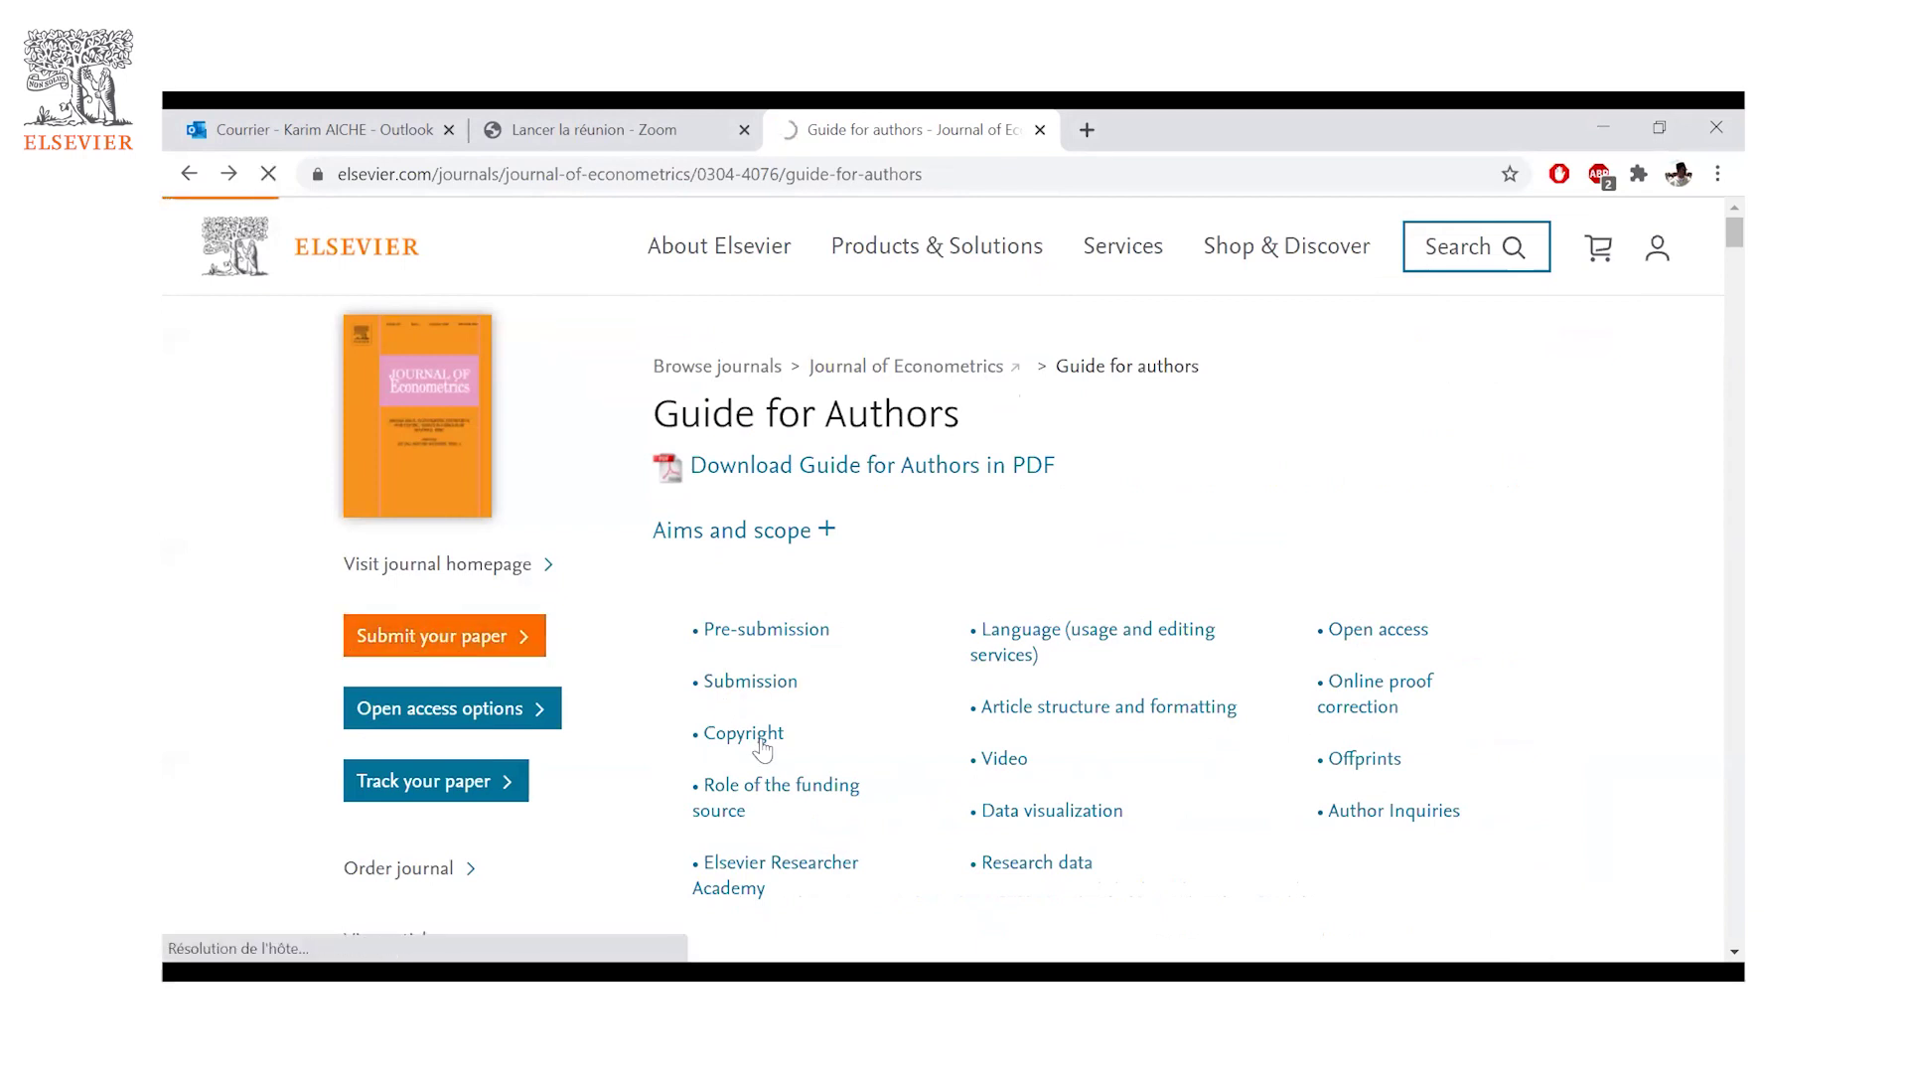
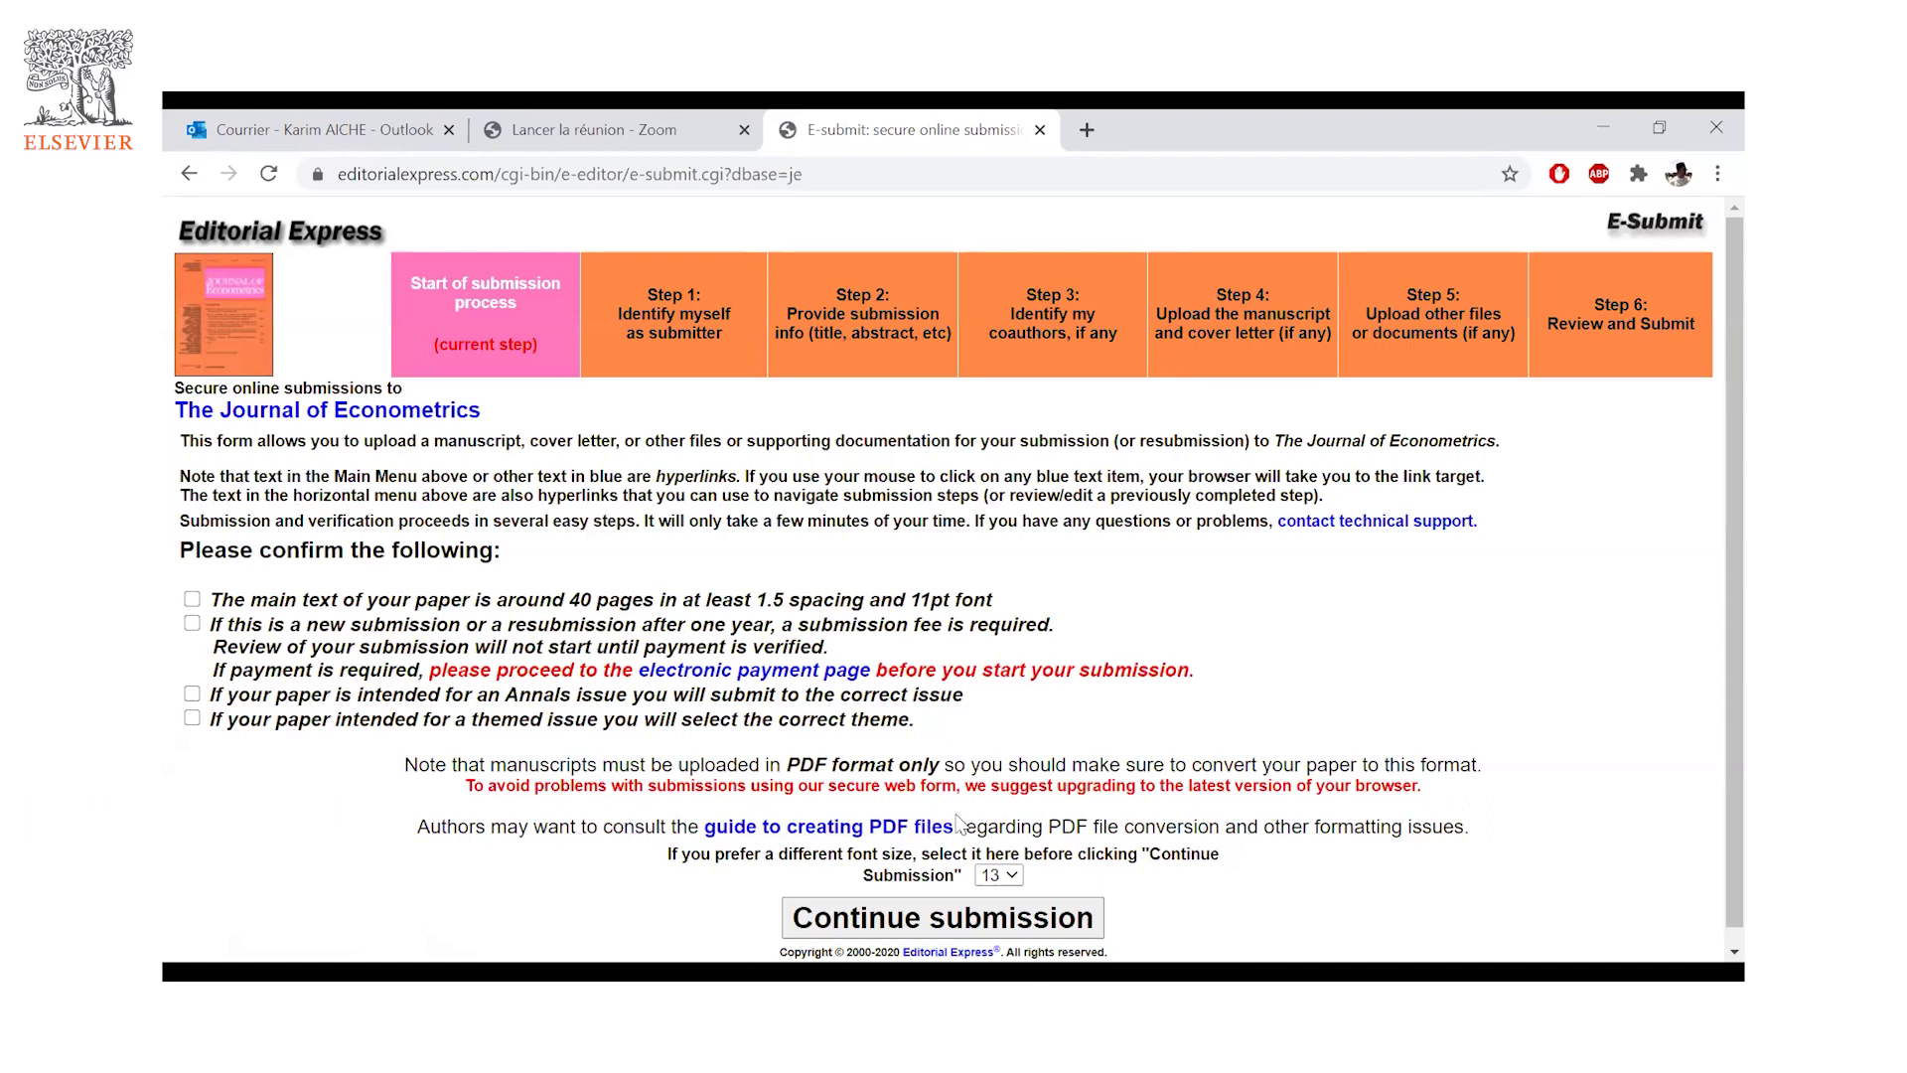
- Confirm the Annals, themed-issue and fee requirements and continue the submission
scroll(957, 823, "down", 1)
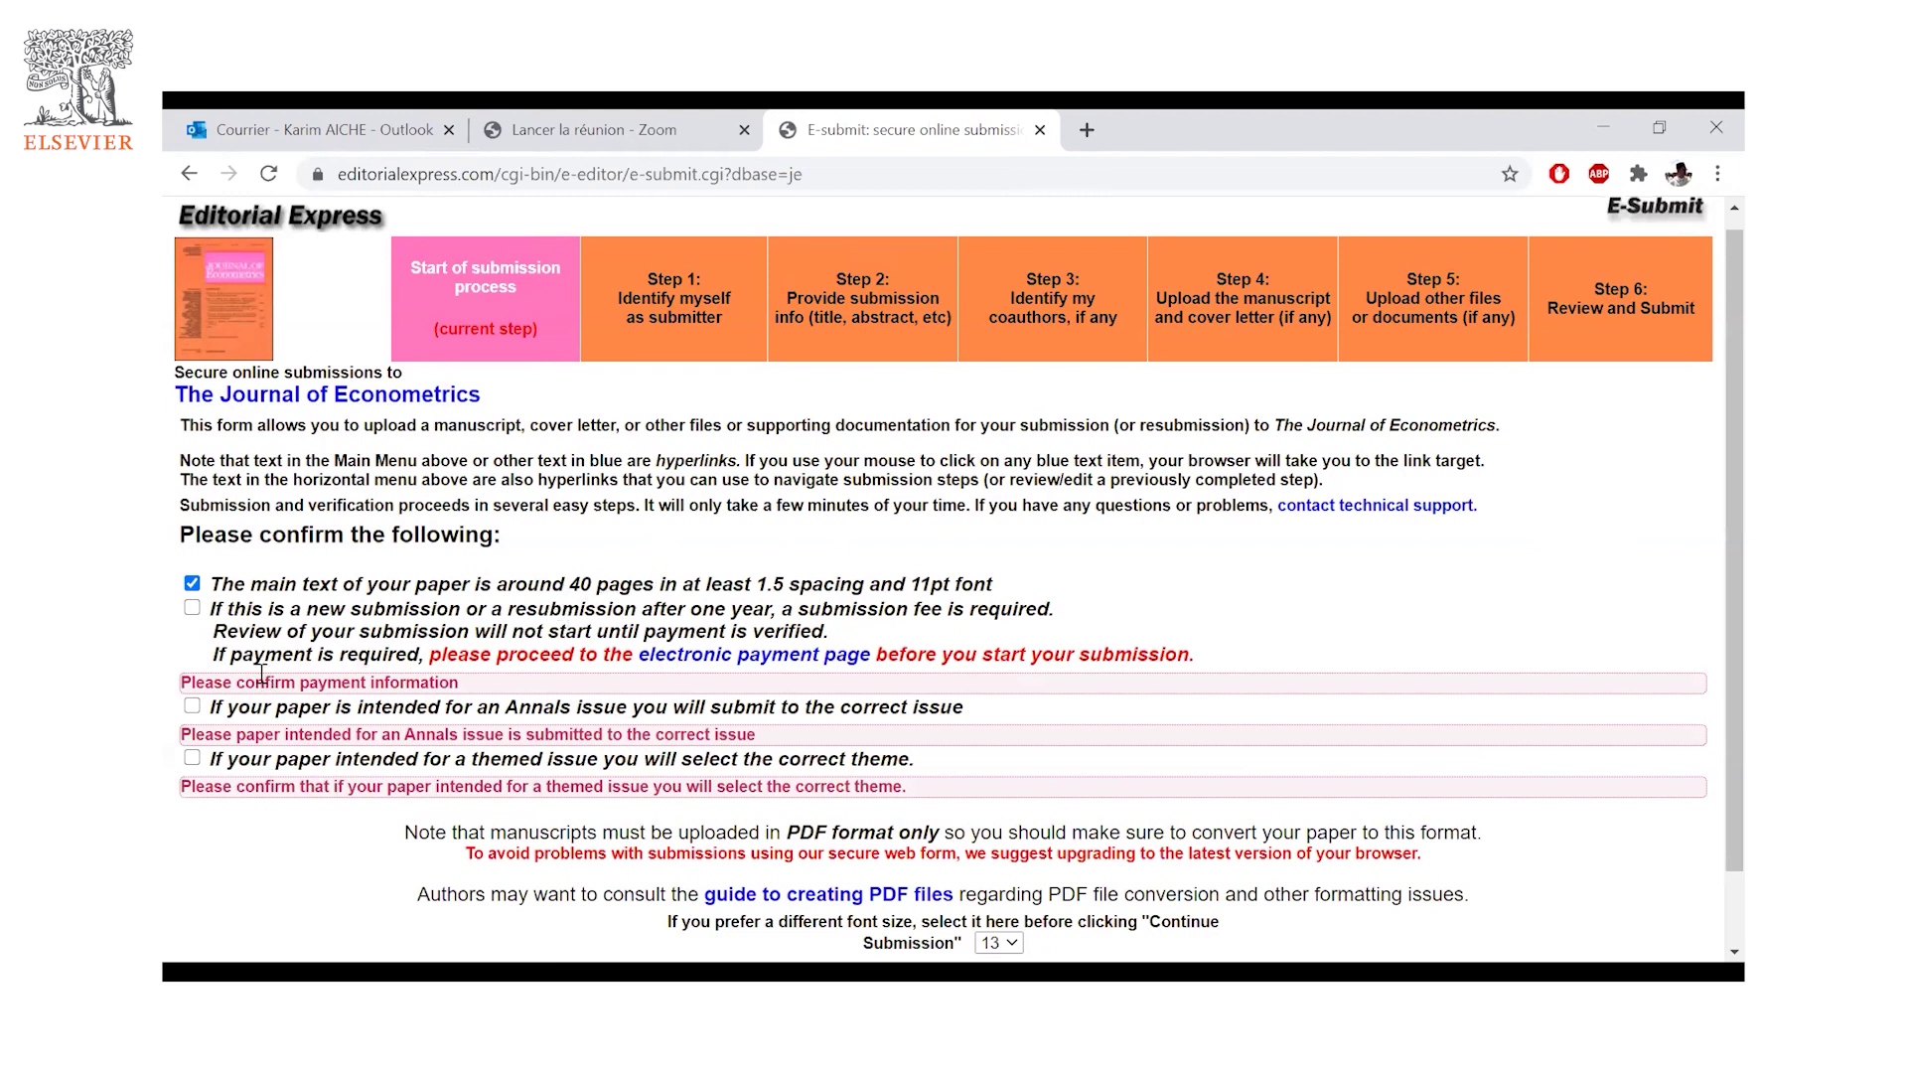
left_click(191, 740)
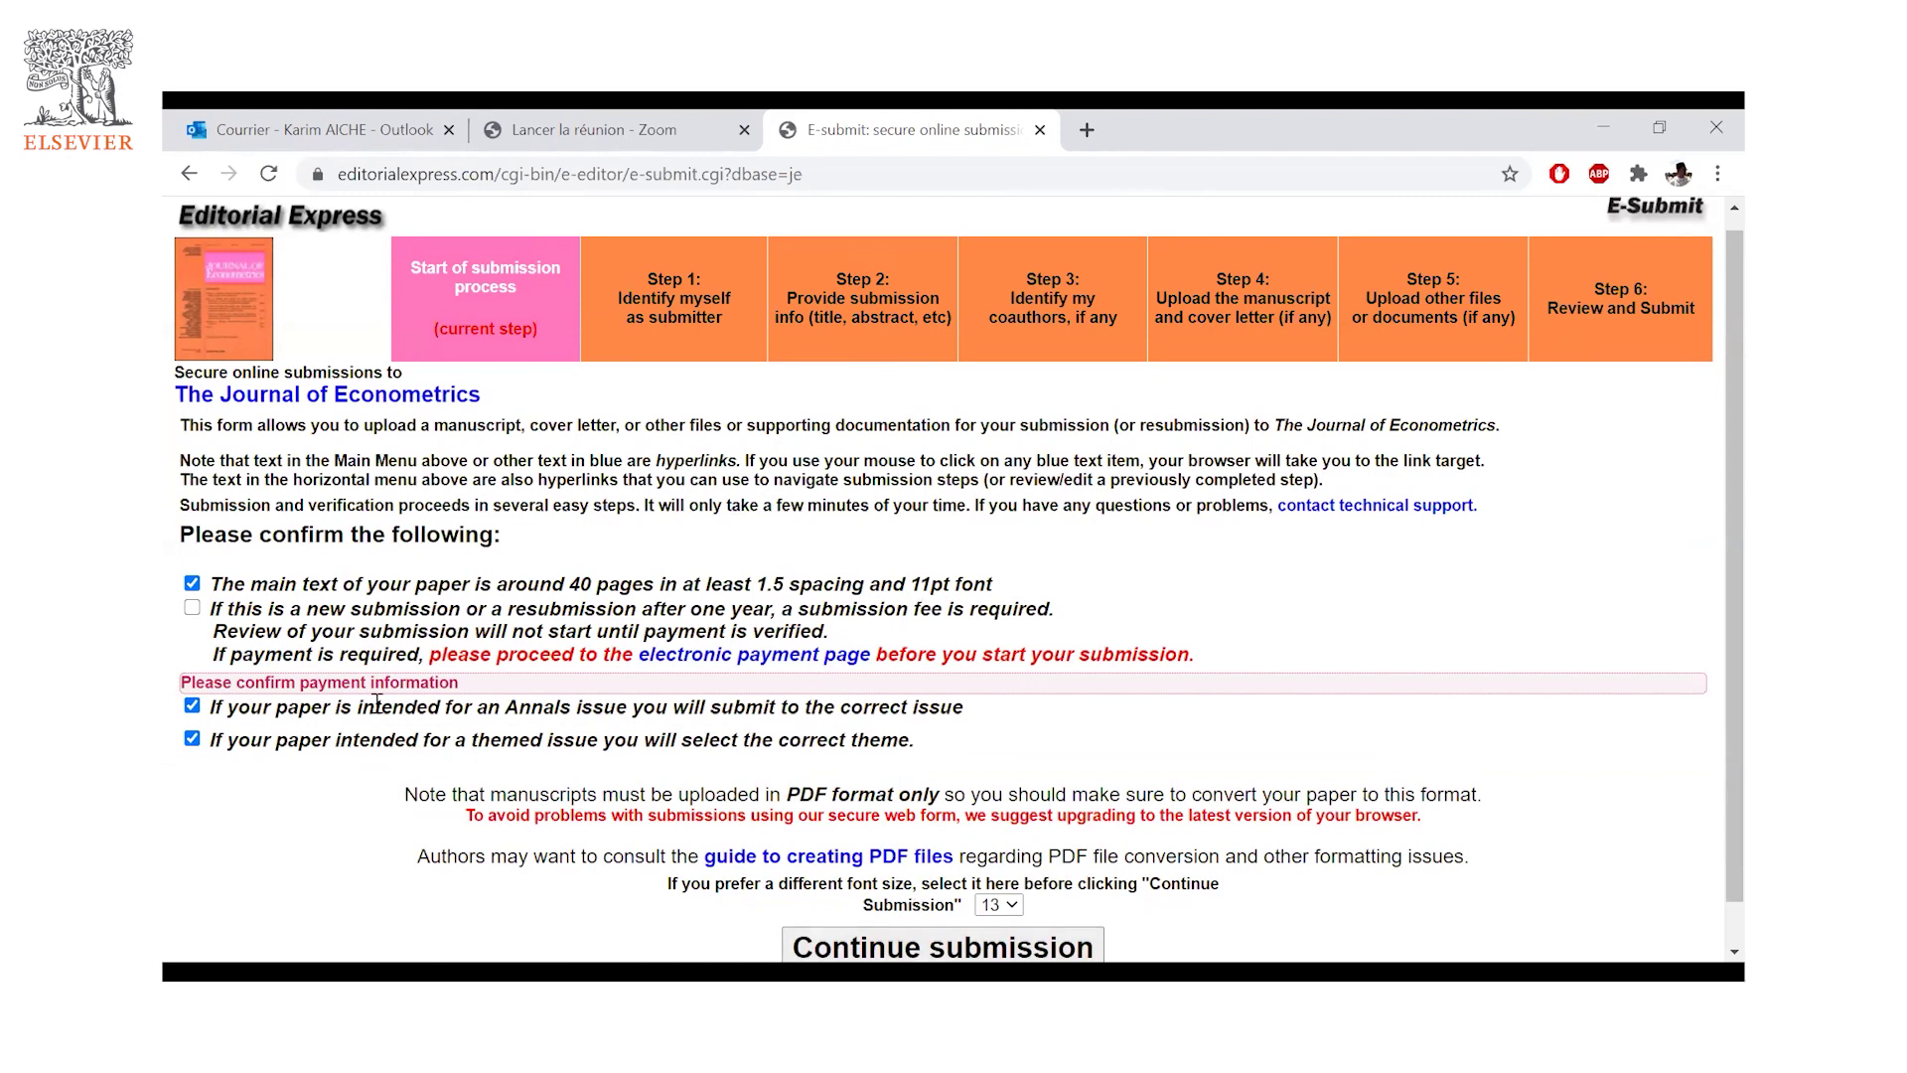
left_click(965, 942)
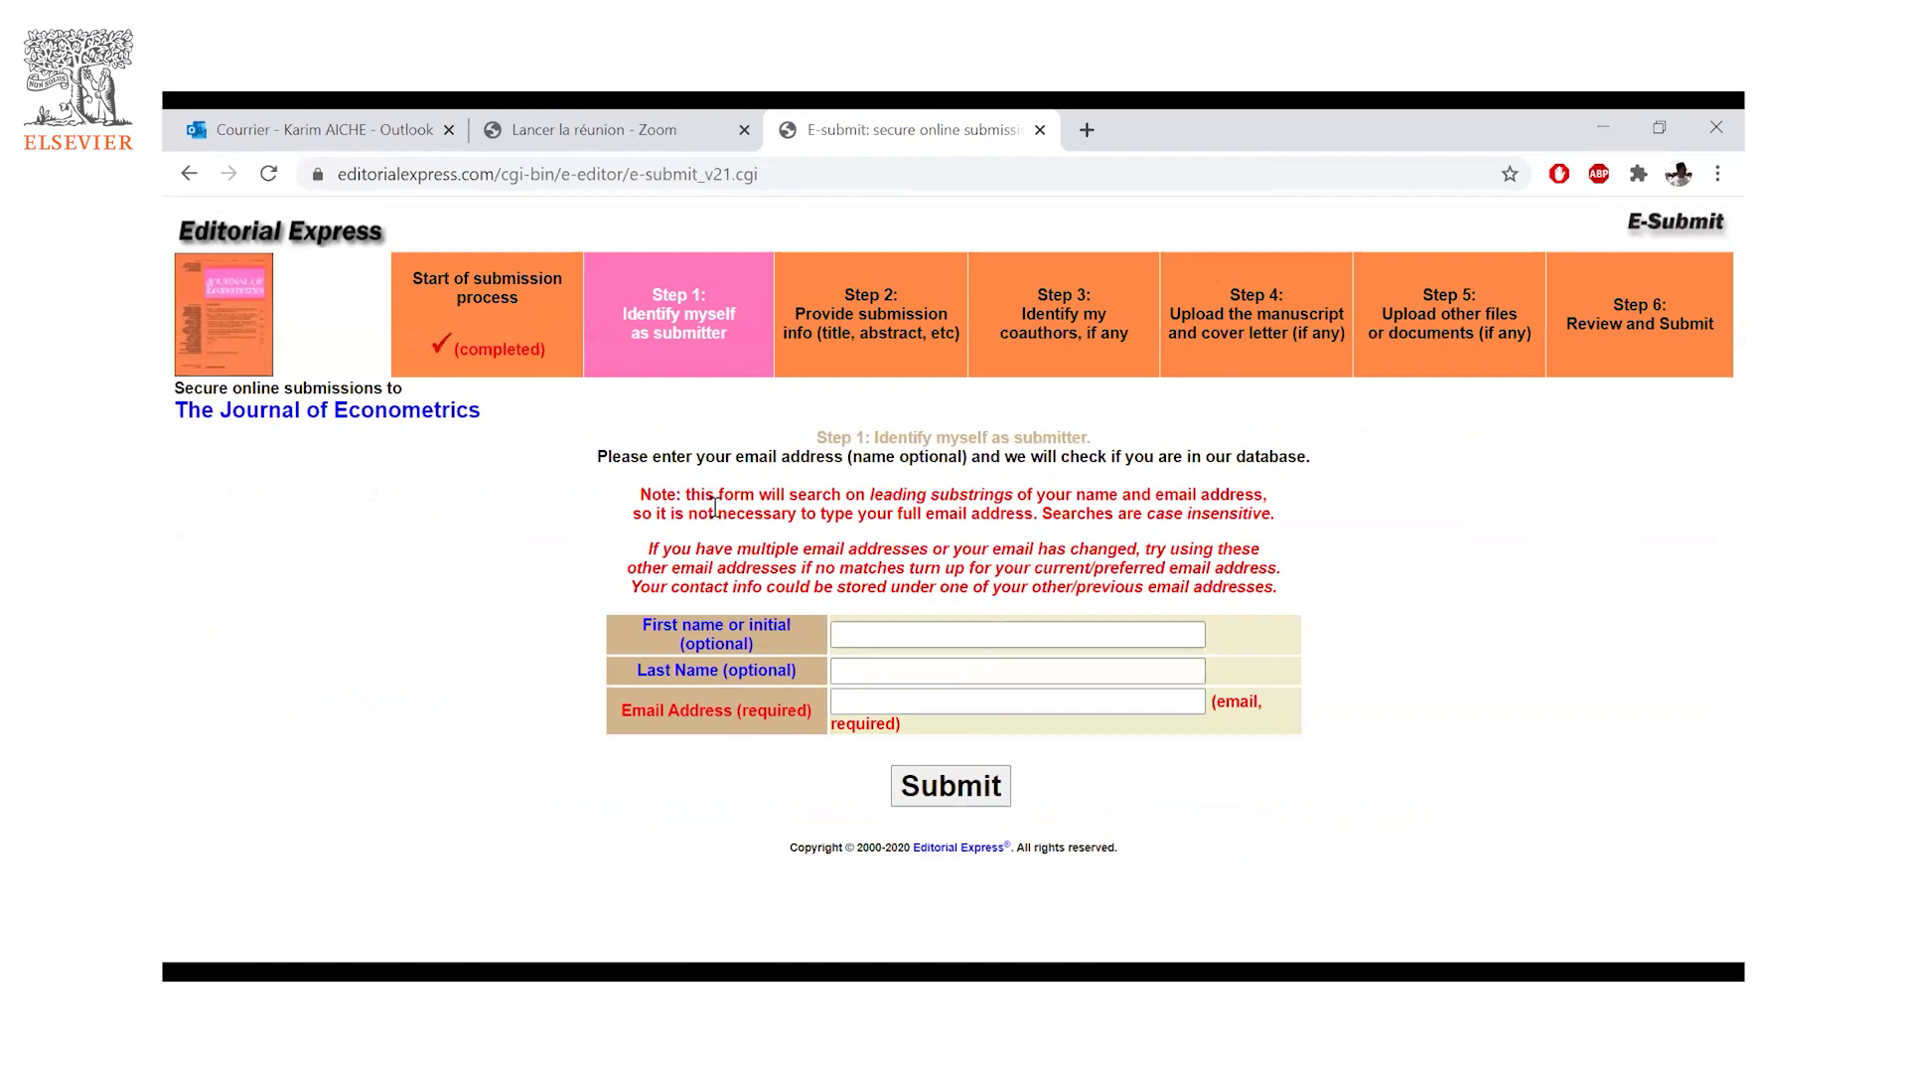
- Enter the submitter's first name, last name and e-mail address, then search for matching user IDs
left_click(872, 634)
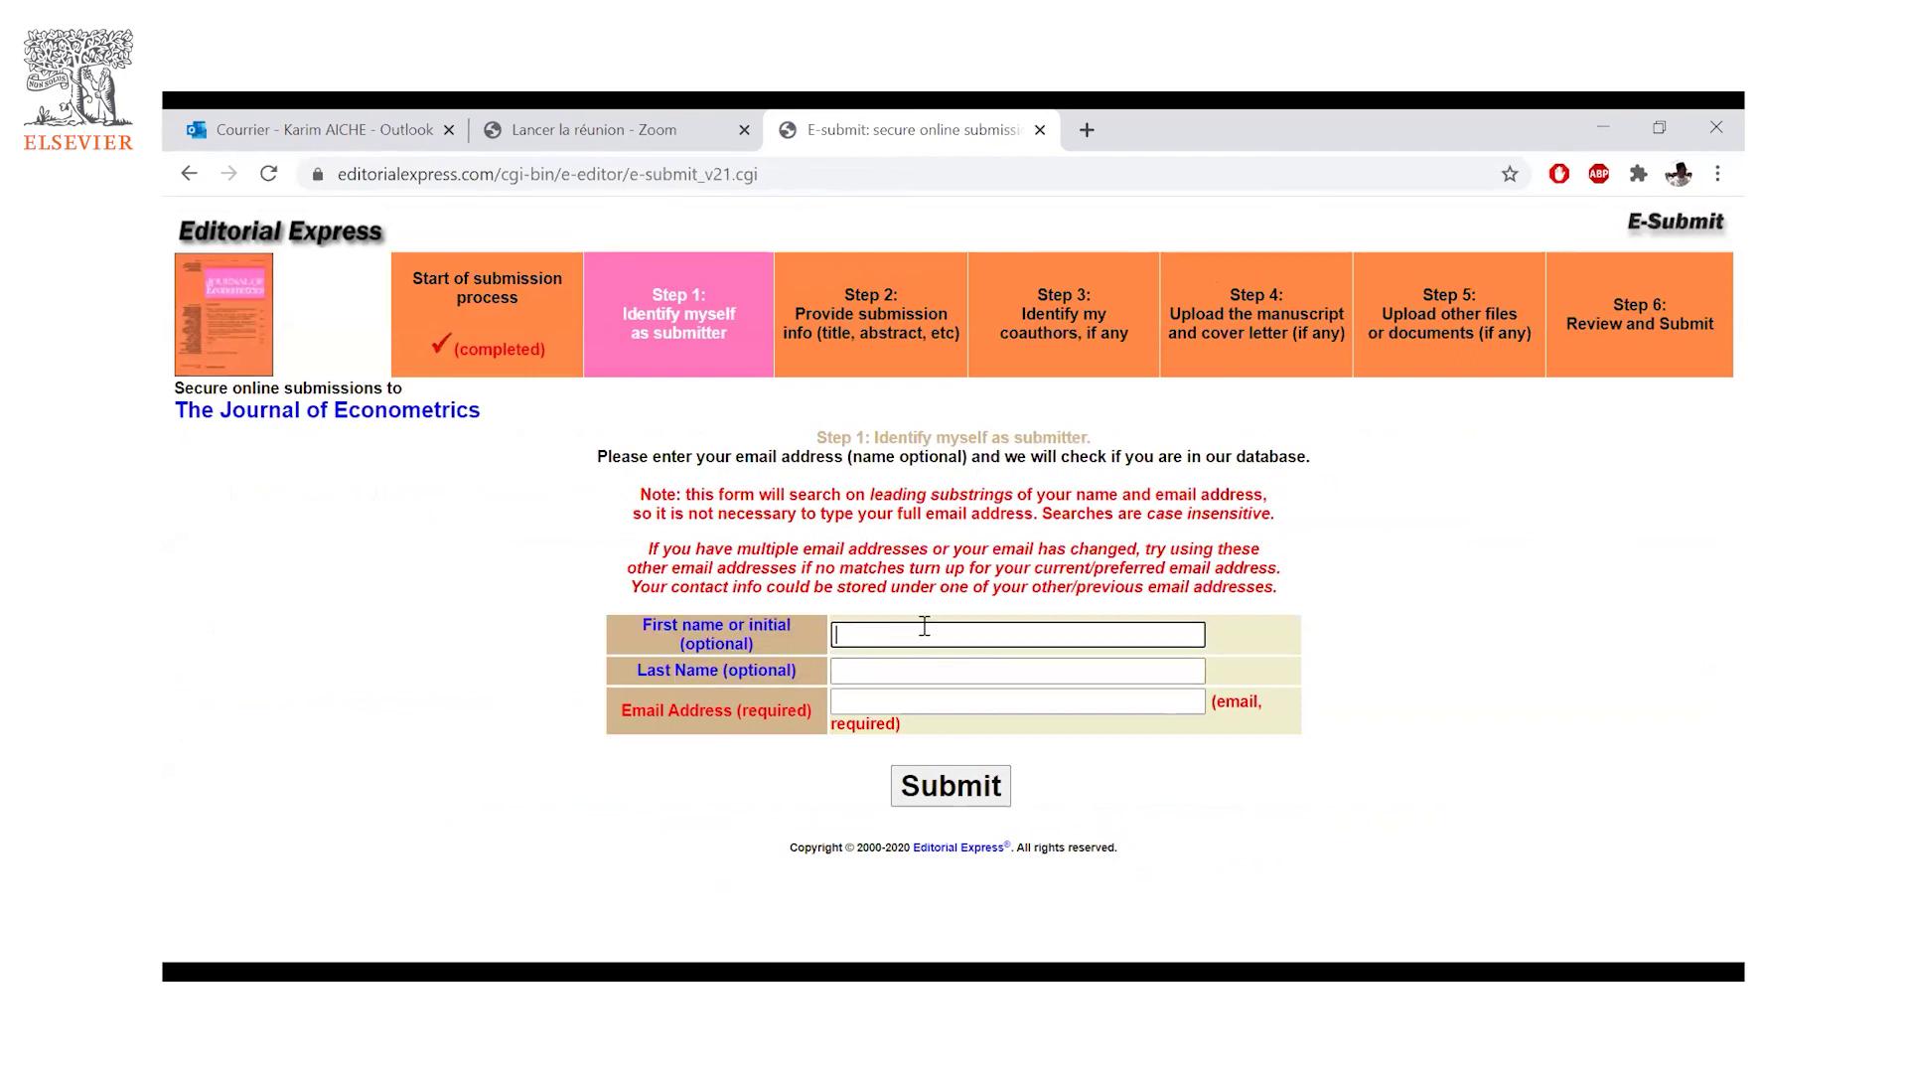
key("Tab")
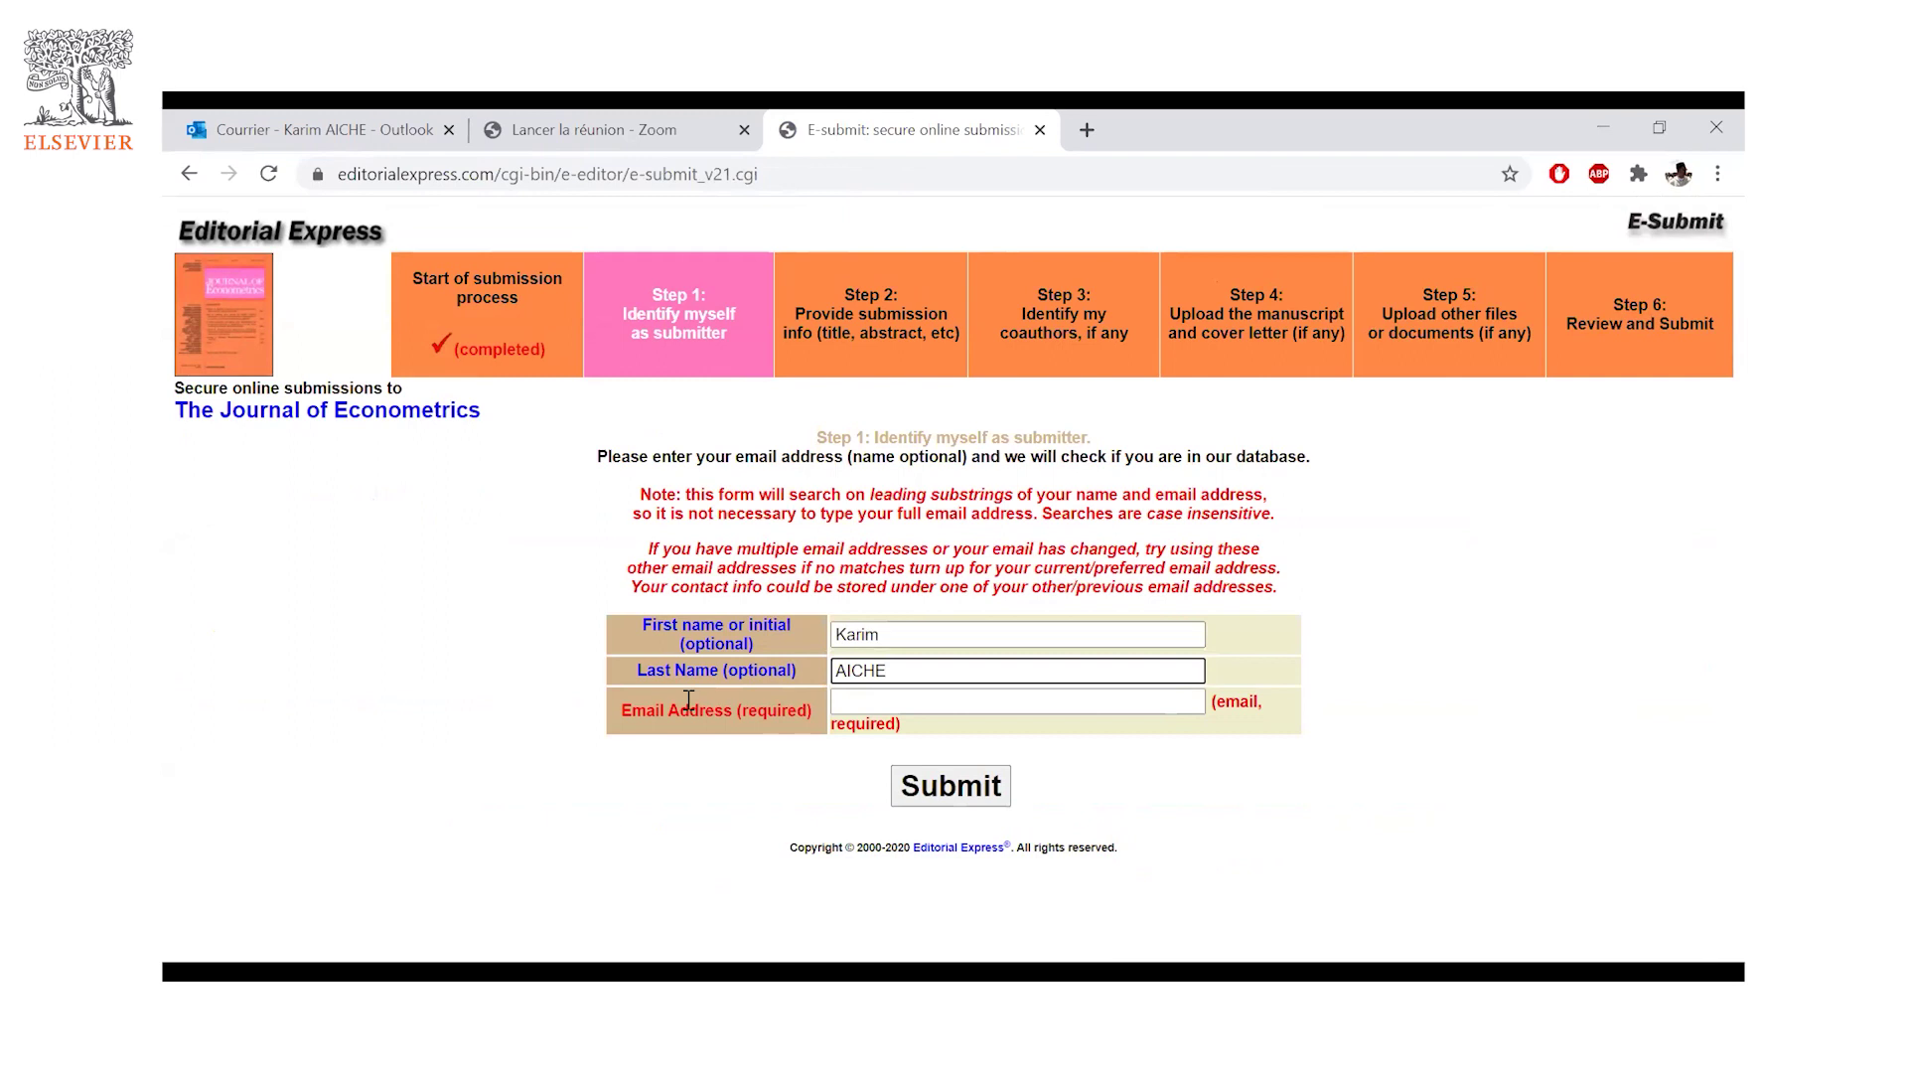
left_click(870, 709)
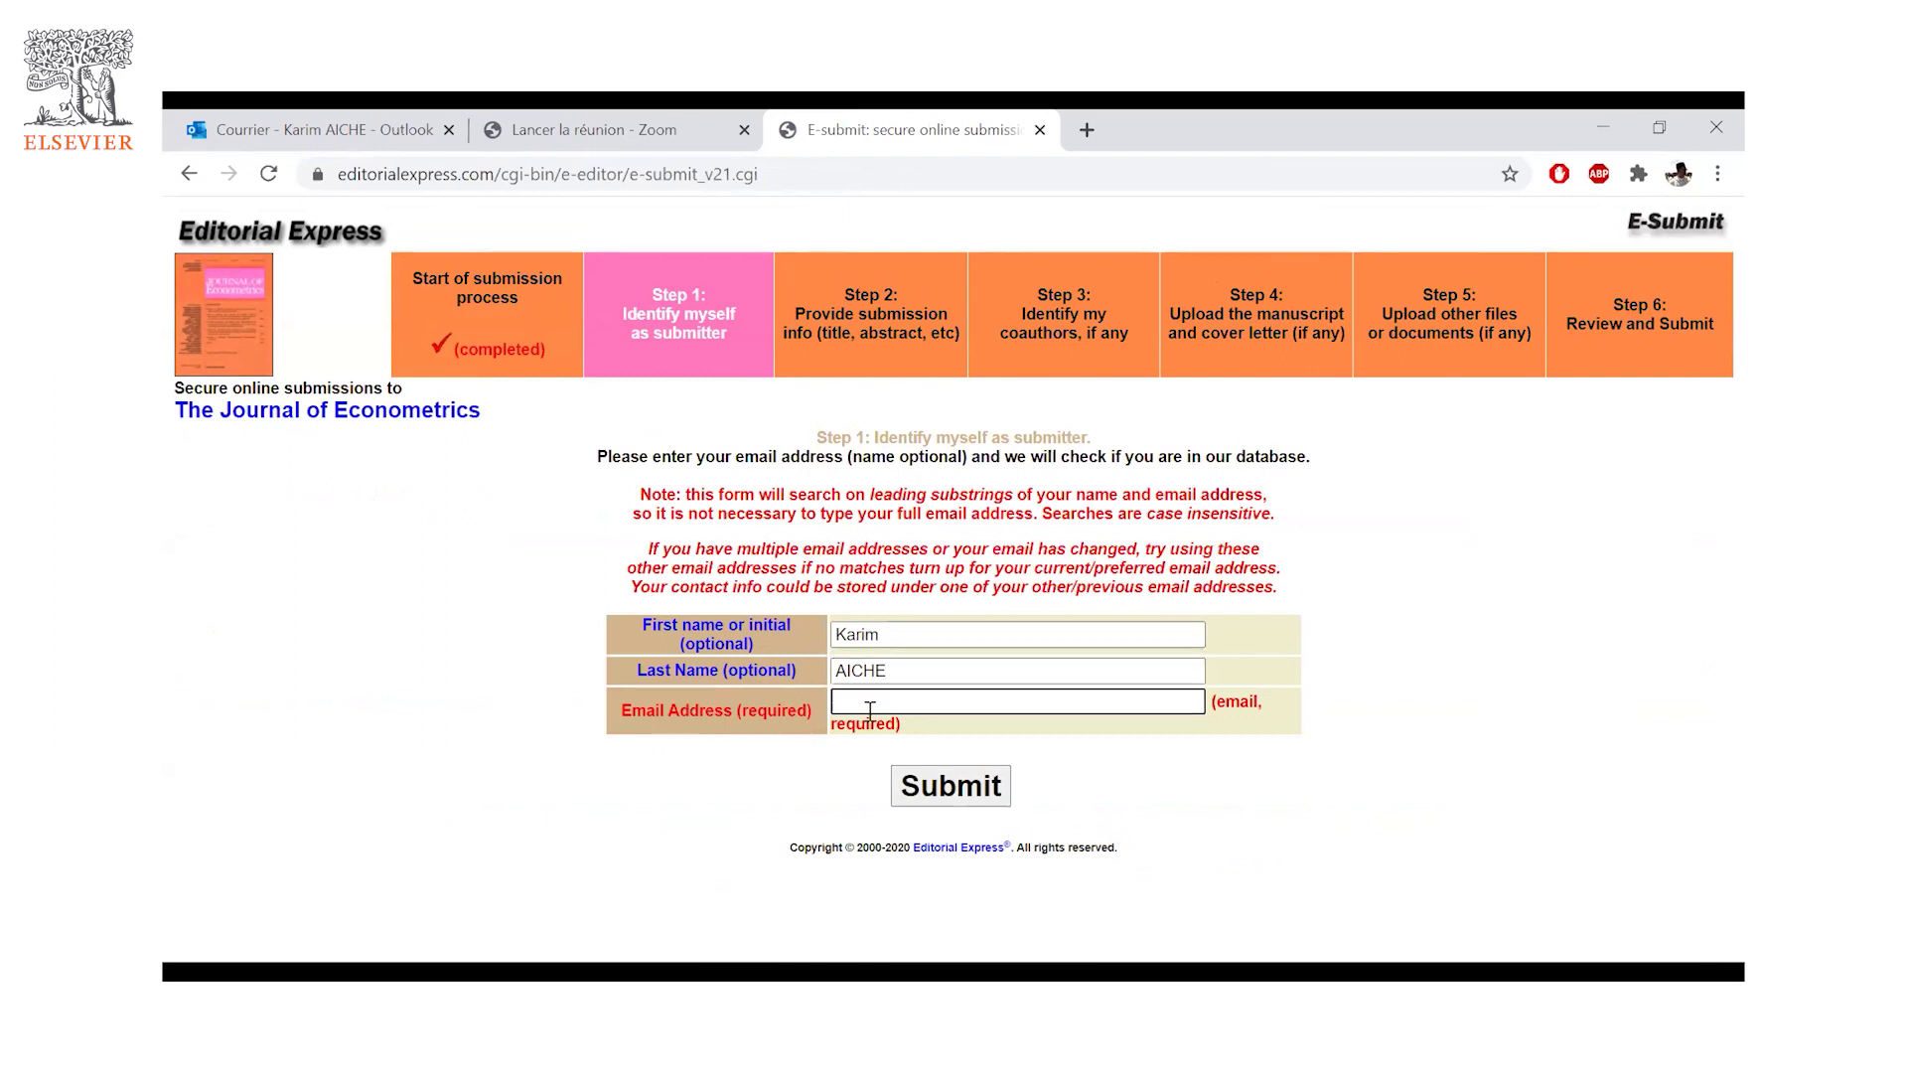
left_click(933, 803)
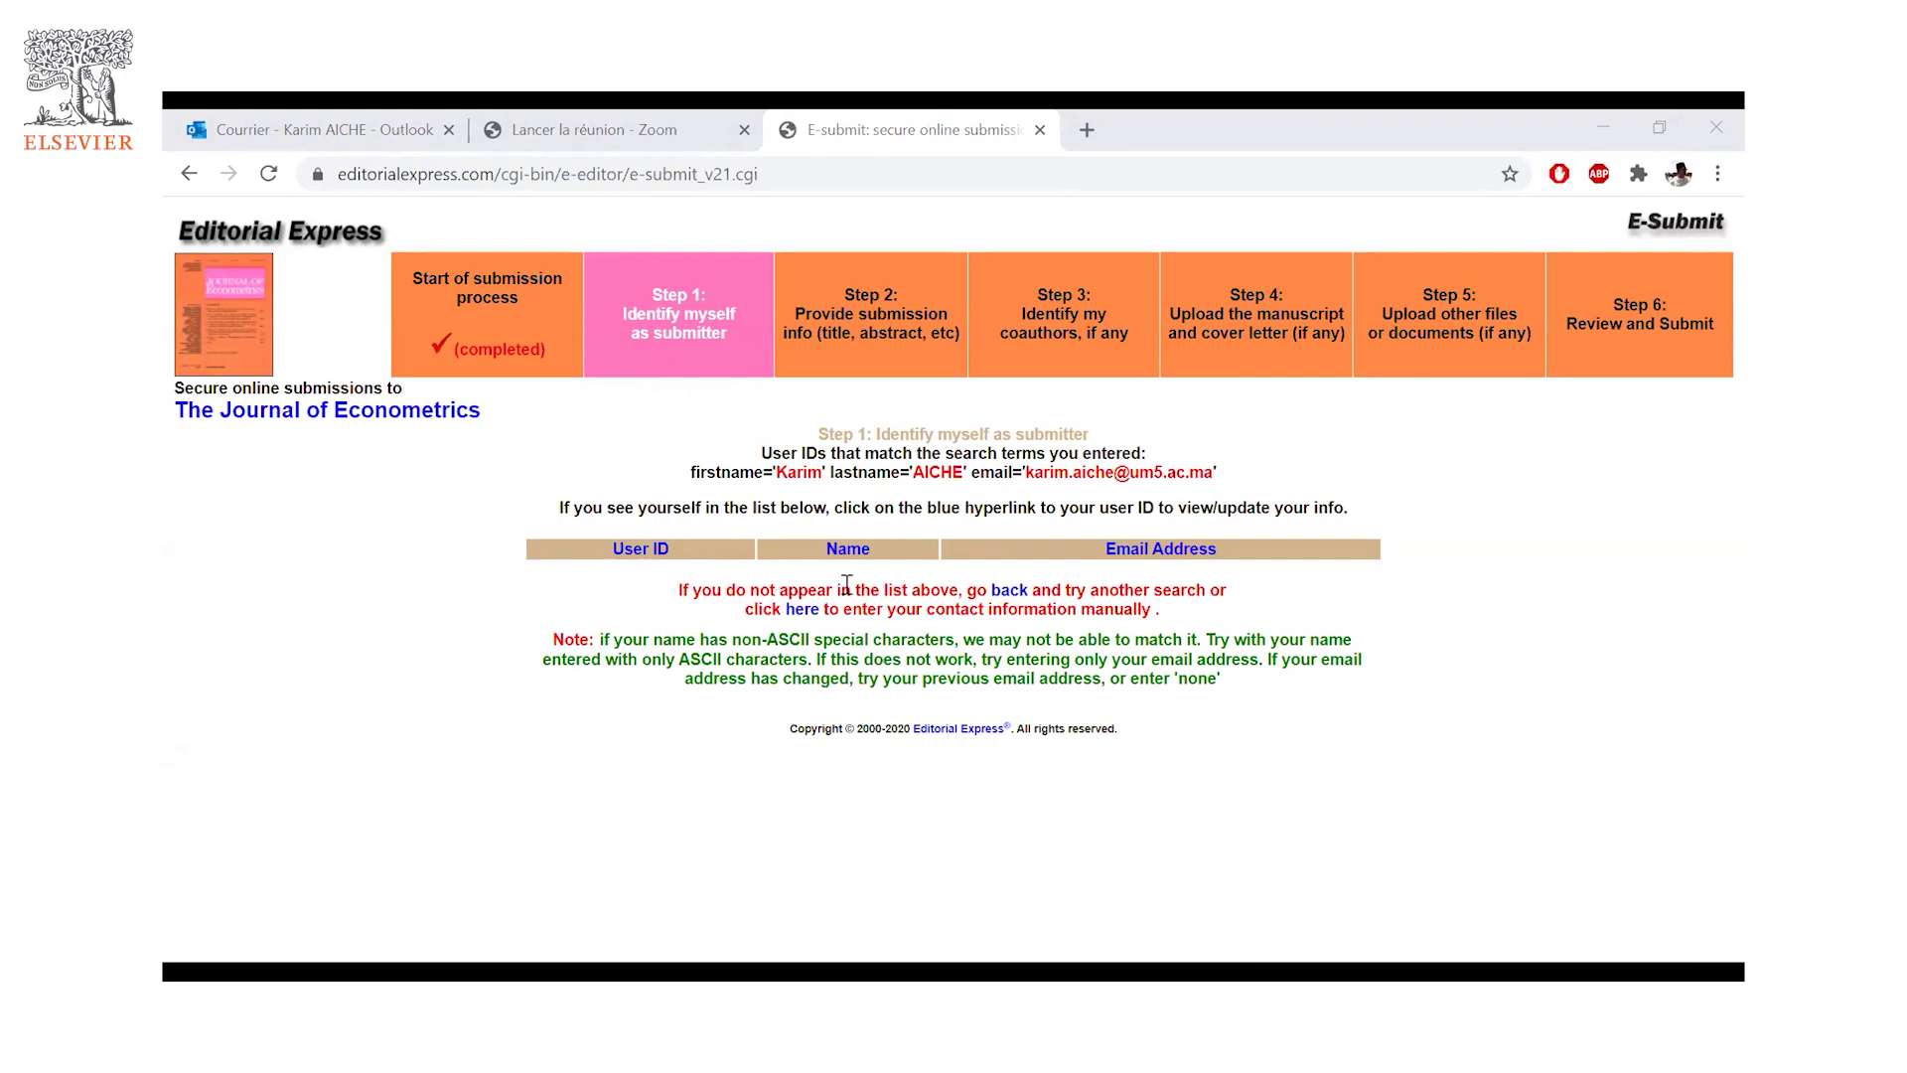
- Switch to manual contact entry and set the title to M. and gender to Male
left_click(808, 617)
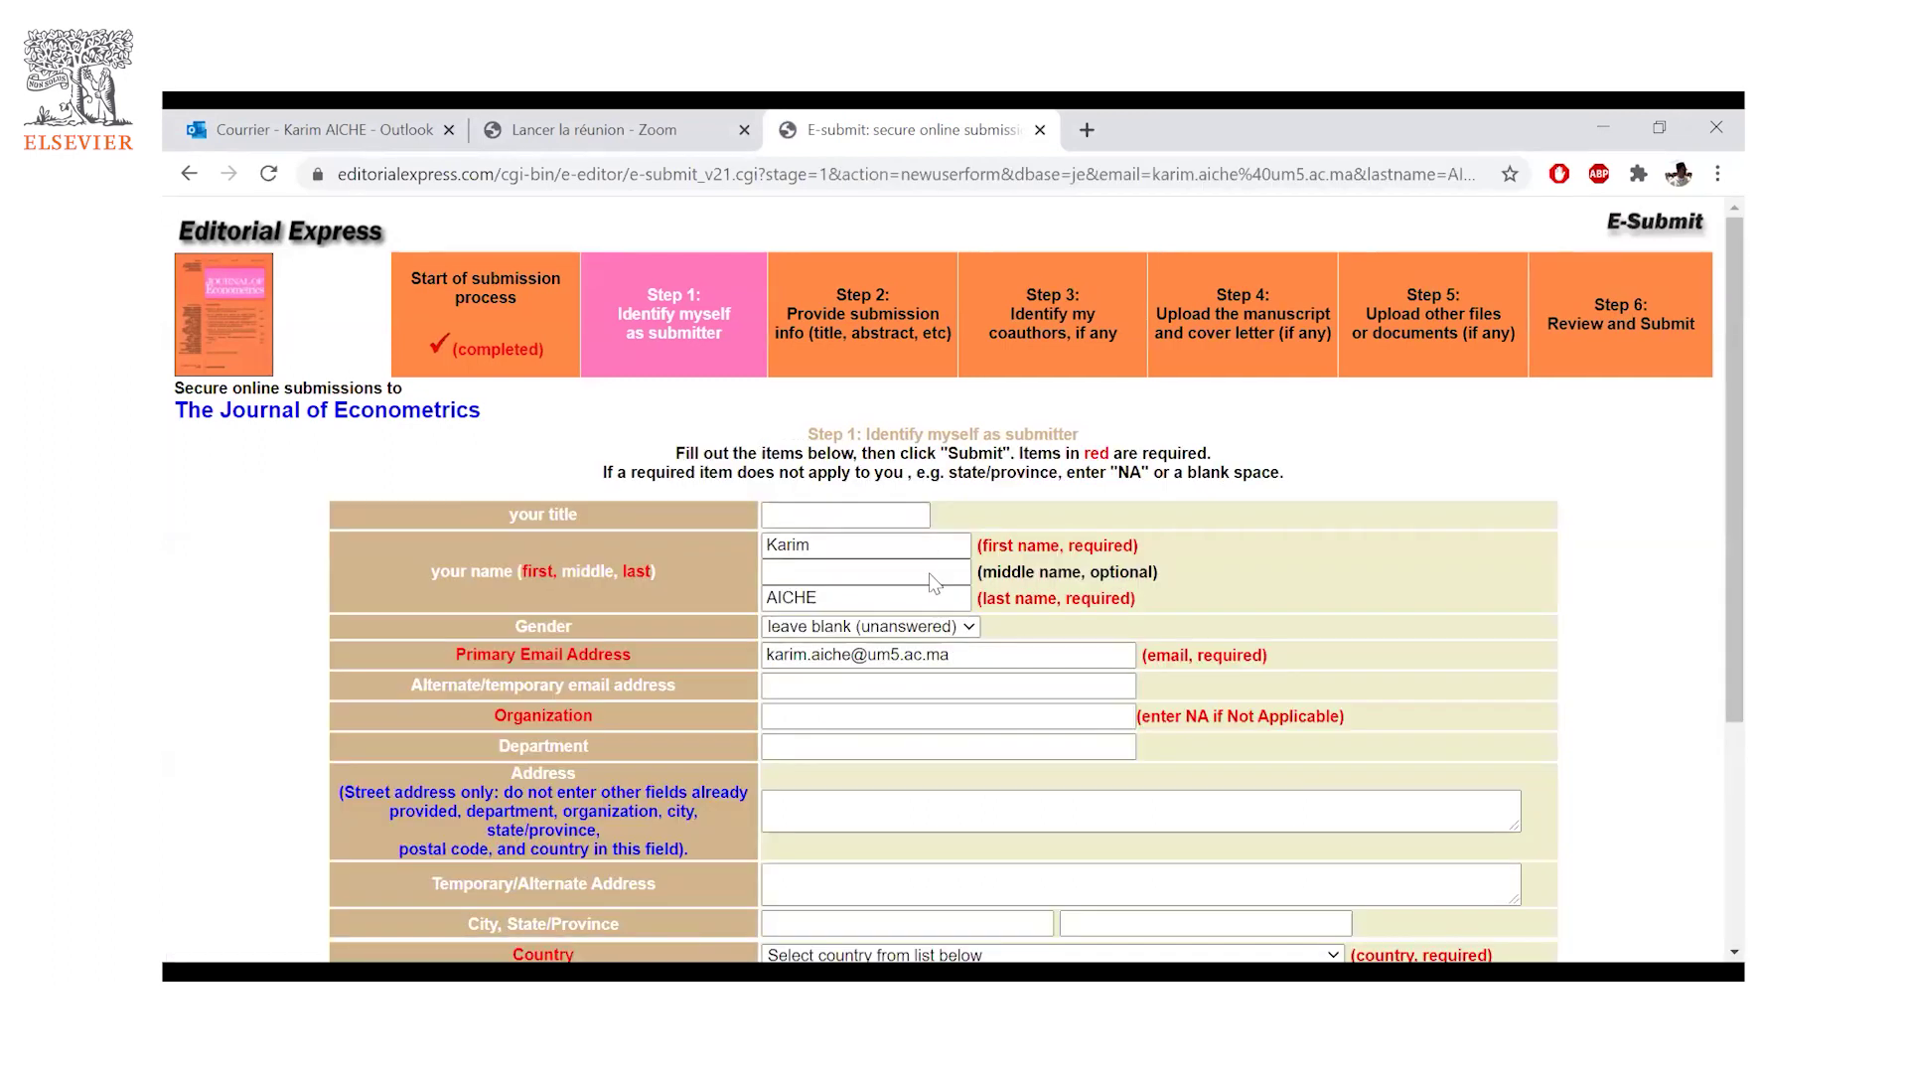
scroll(932, 578, "down", 2)
scroll(836, 576, "up", 2)
left_click(816, 517)
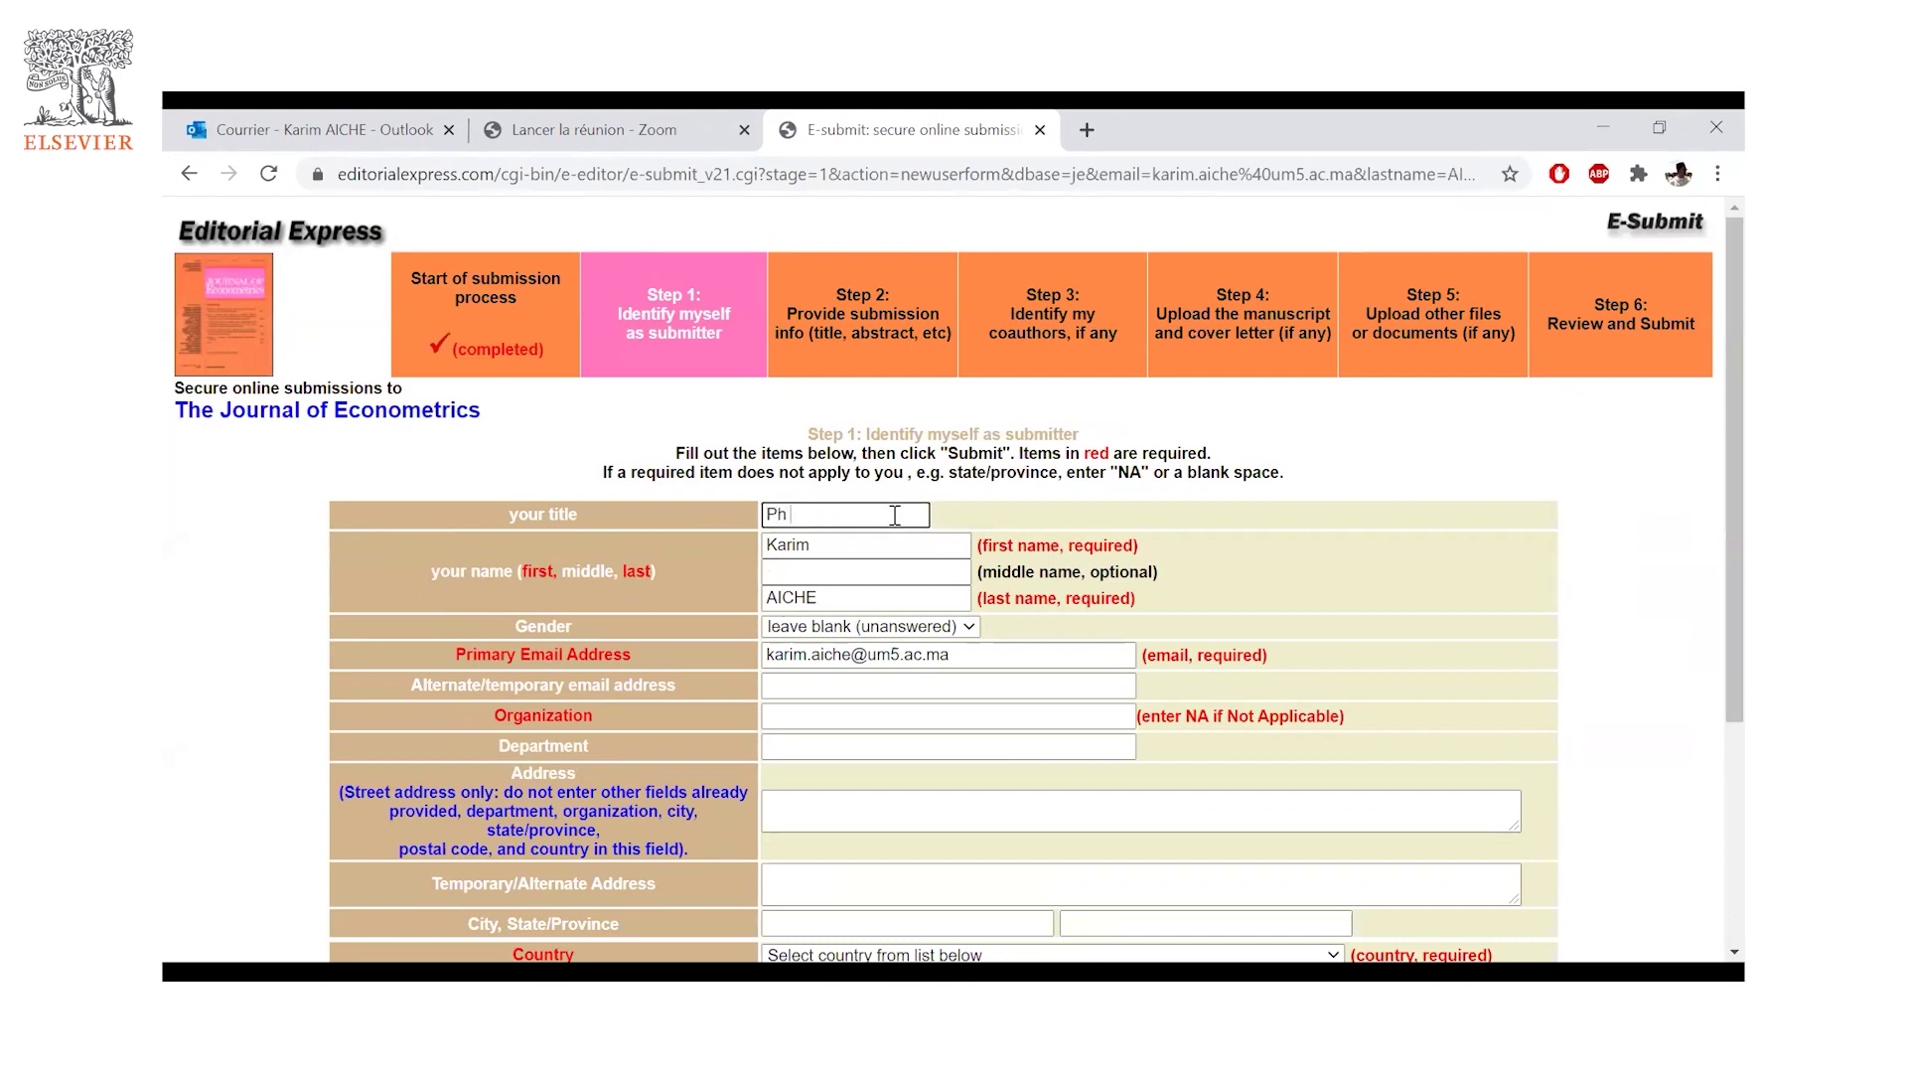
key("BackSpace")
key("BackSpace")
key("BackSpace")
key("BackSpace")
type("M")
left_click(969, 627)
left_click(919, 664)
left_click(837, 682)
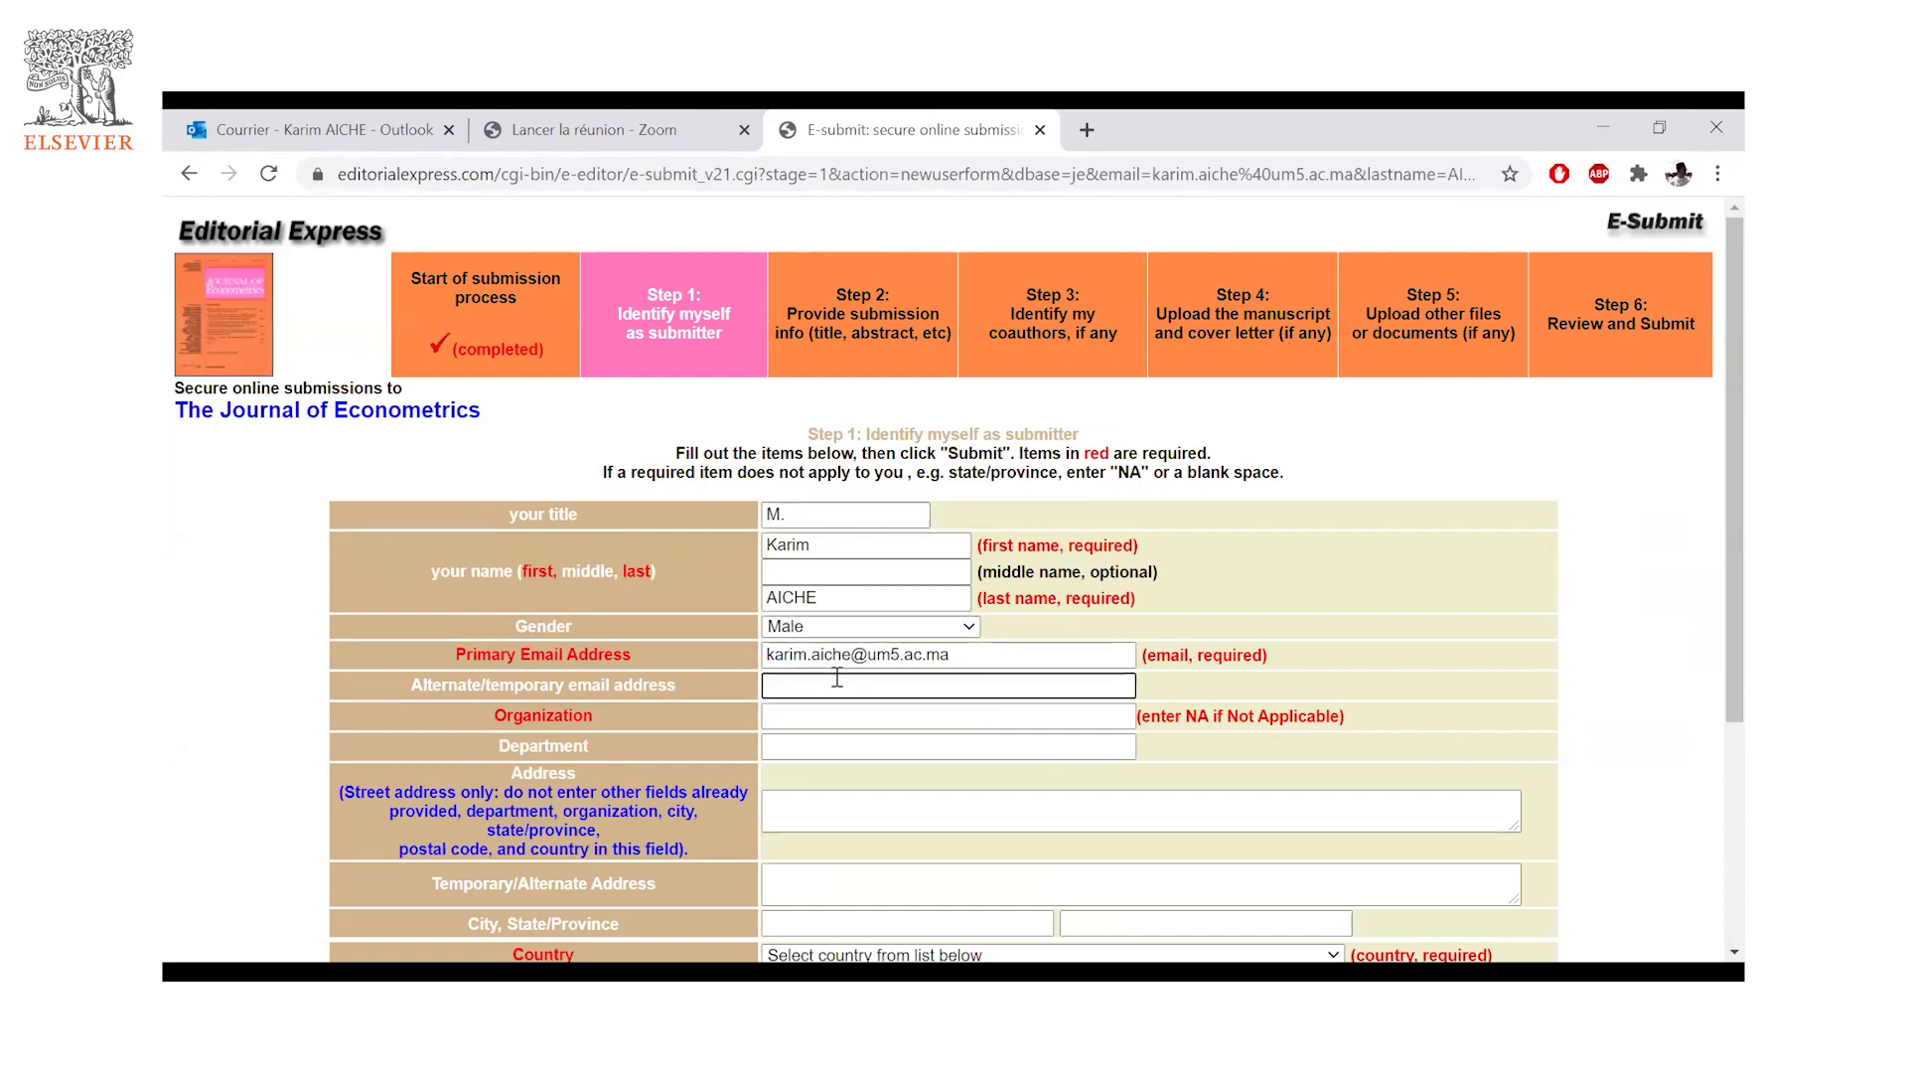
- Fill in organization 'Mohammed V University' and department 'Political science & Public Law'
left_click(834, 726)
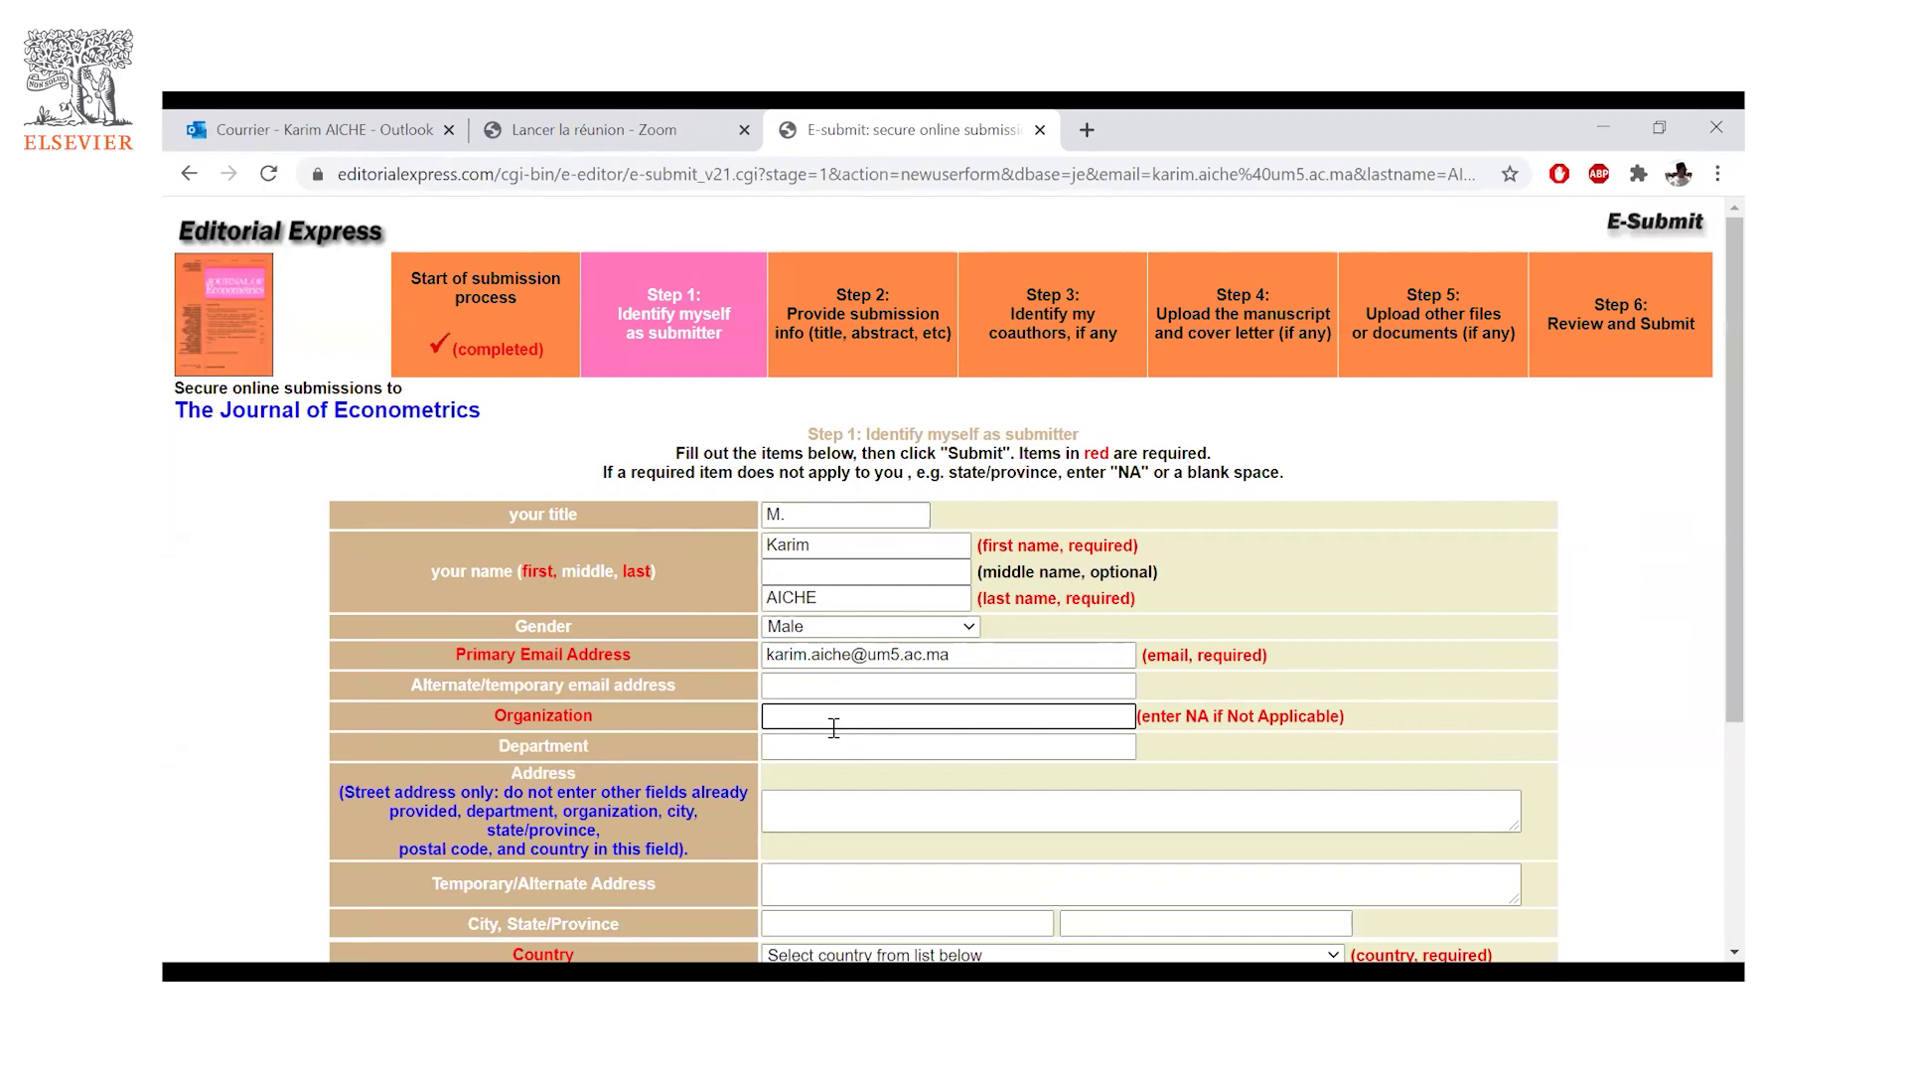
type("Mohammed V University")
left_click(810, 745)
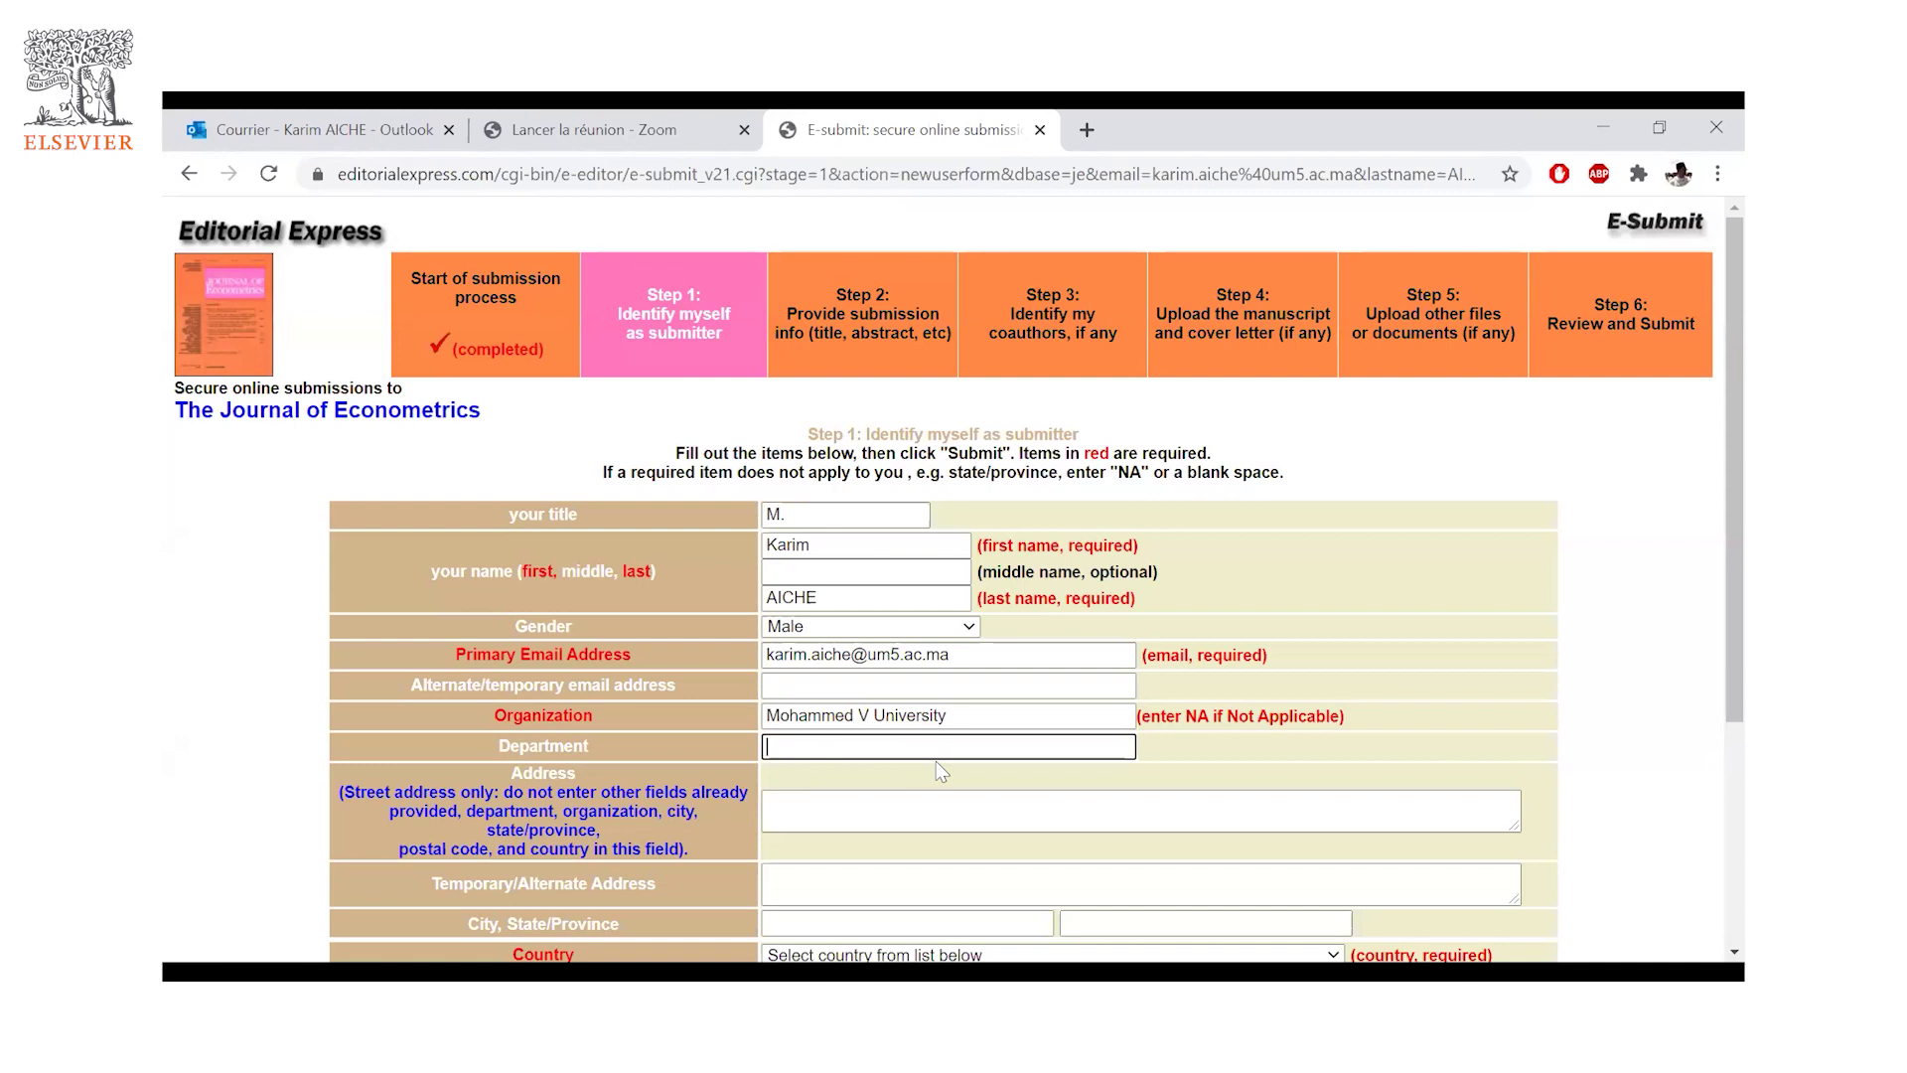
type("Politicale")
key("BackSpace")
type("sciences")
type("w")
scroll(841, 574, "down", 2)
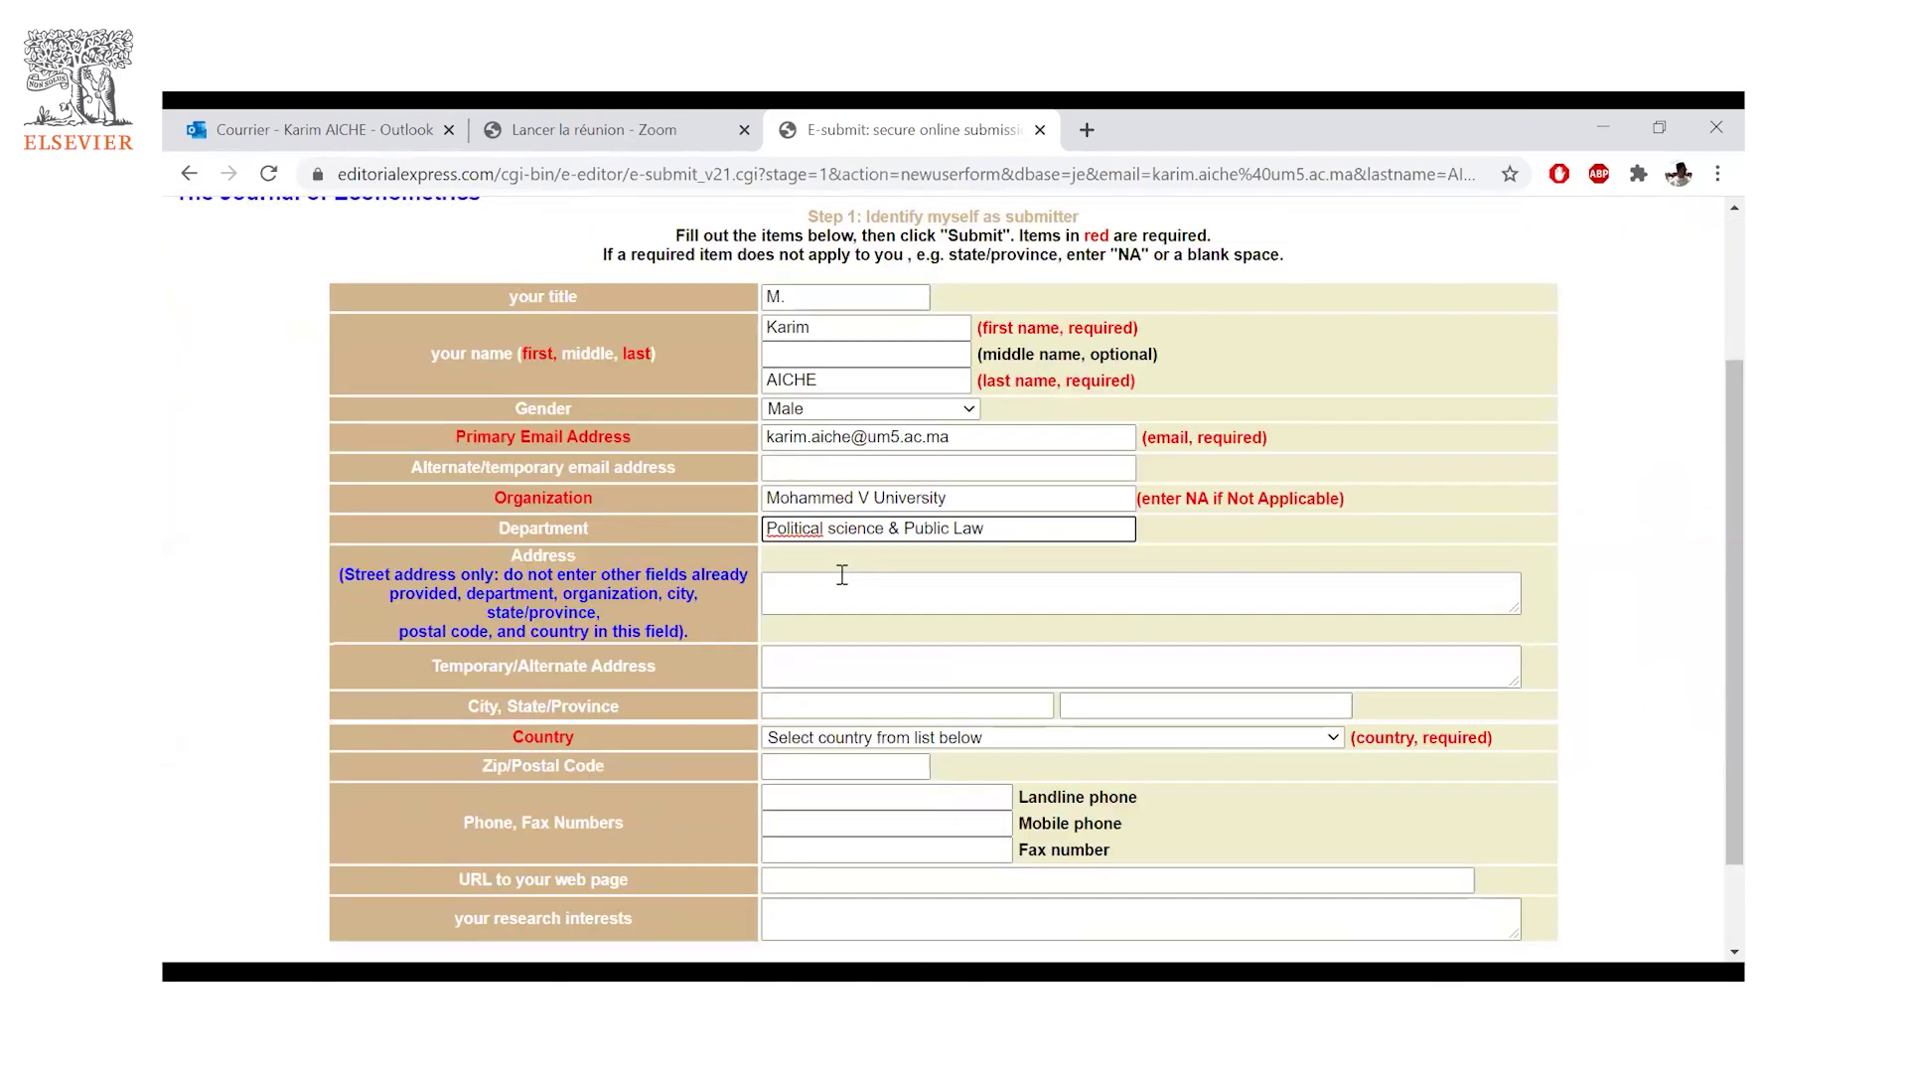
- Pick MOROCCO (MA) as the country by typing 'mor', then submit the contact form
left_click(836, 571)
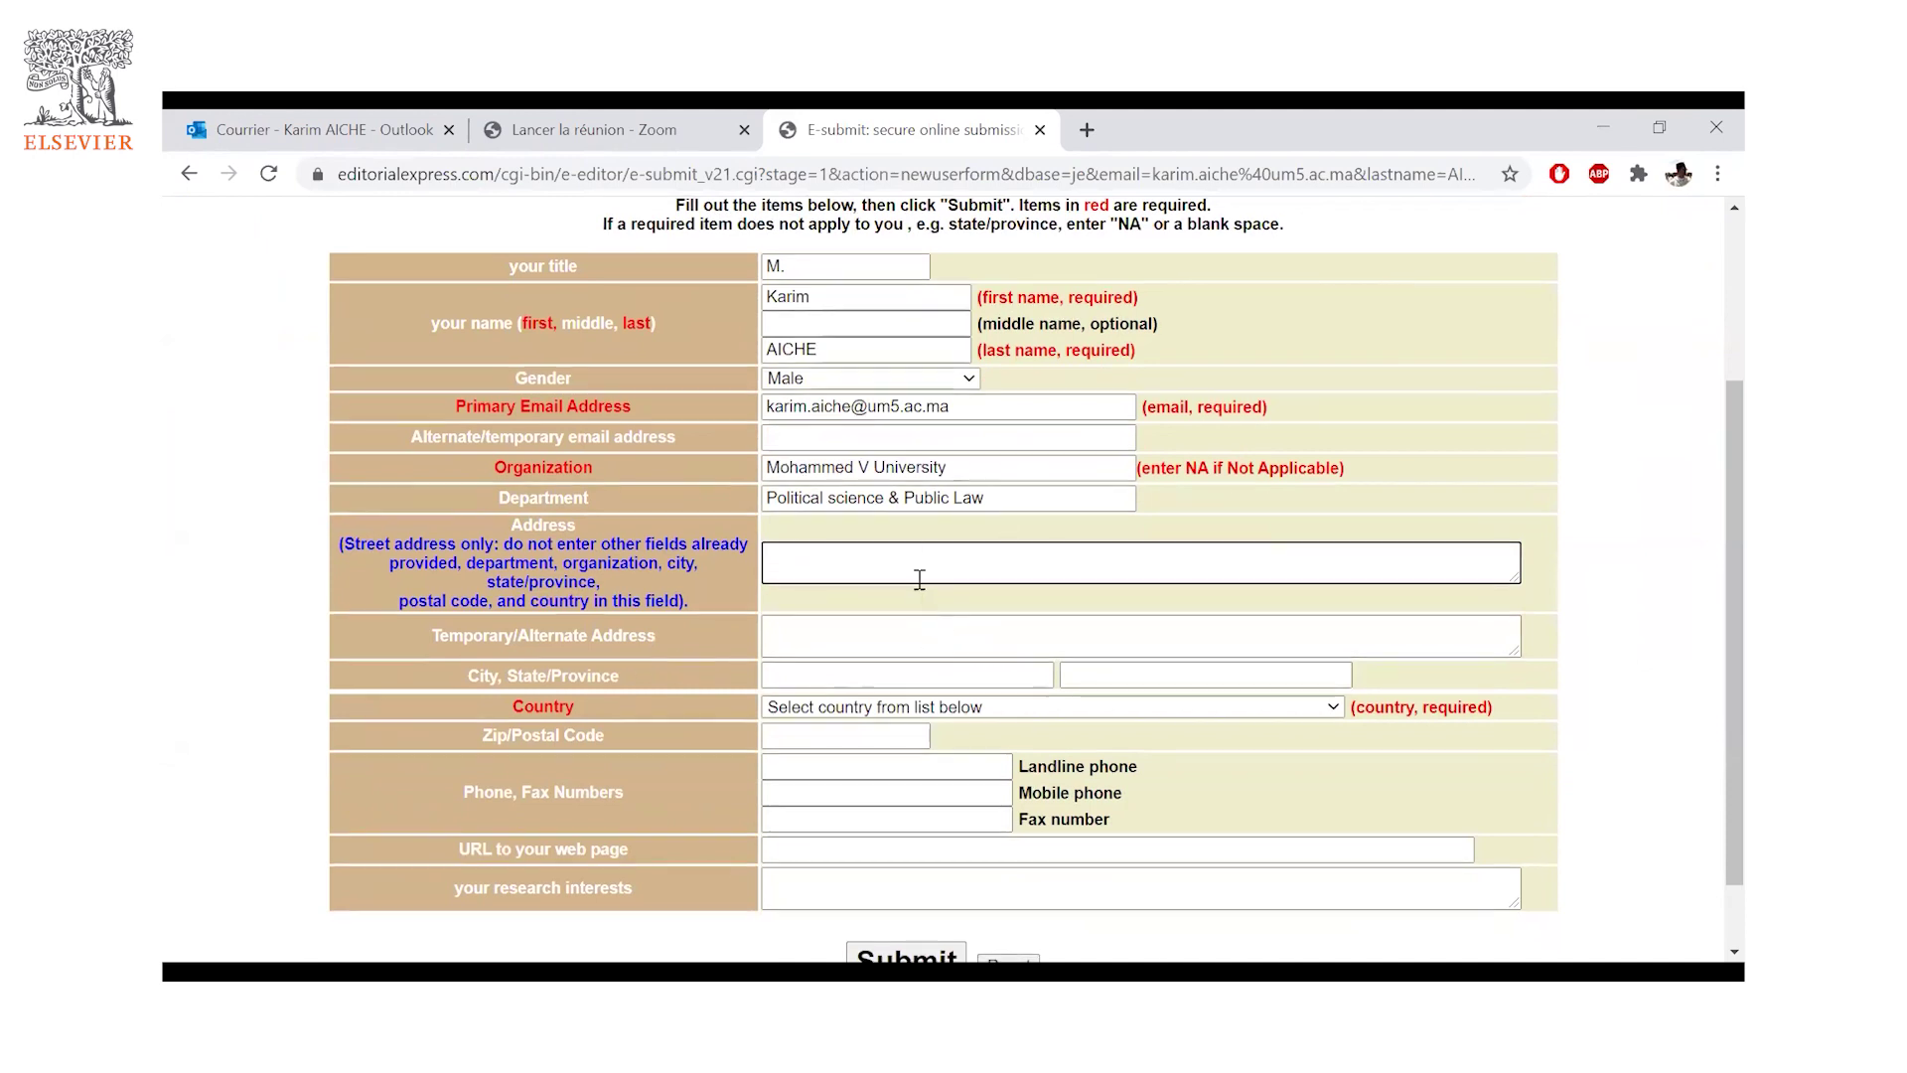
scroll(1271, 642, "down", 1)
left_click(1332, 620)
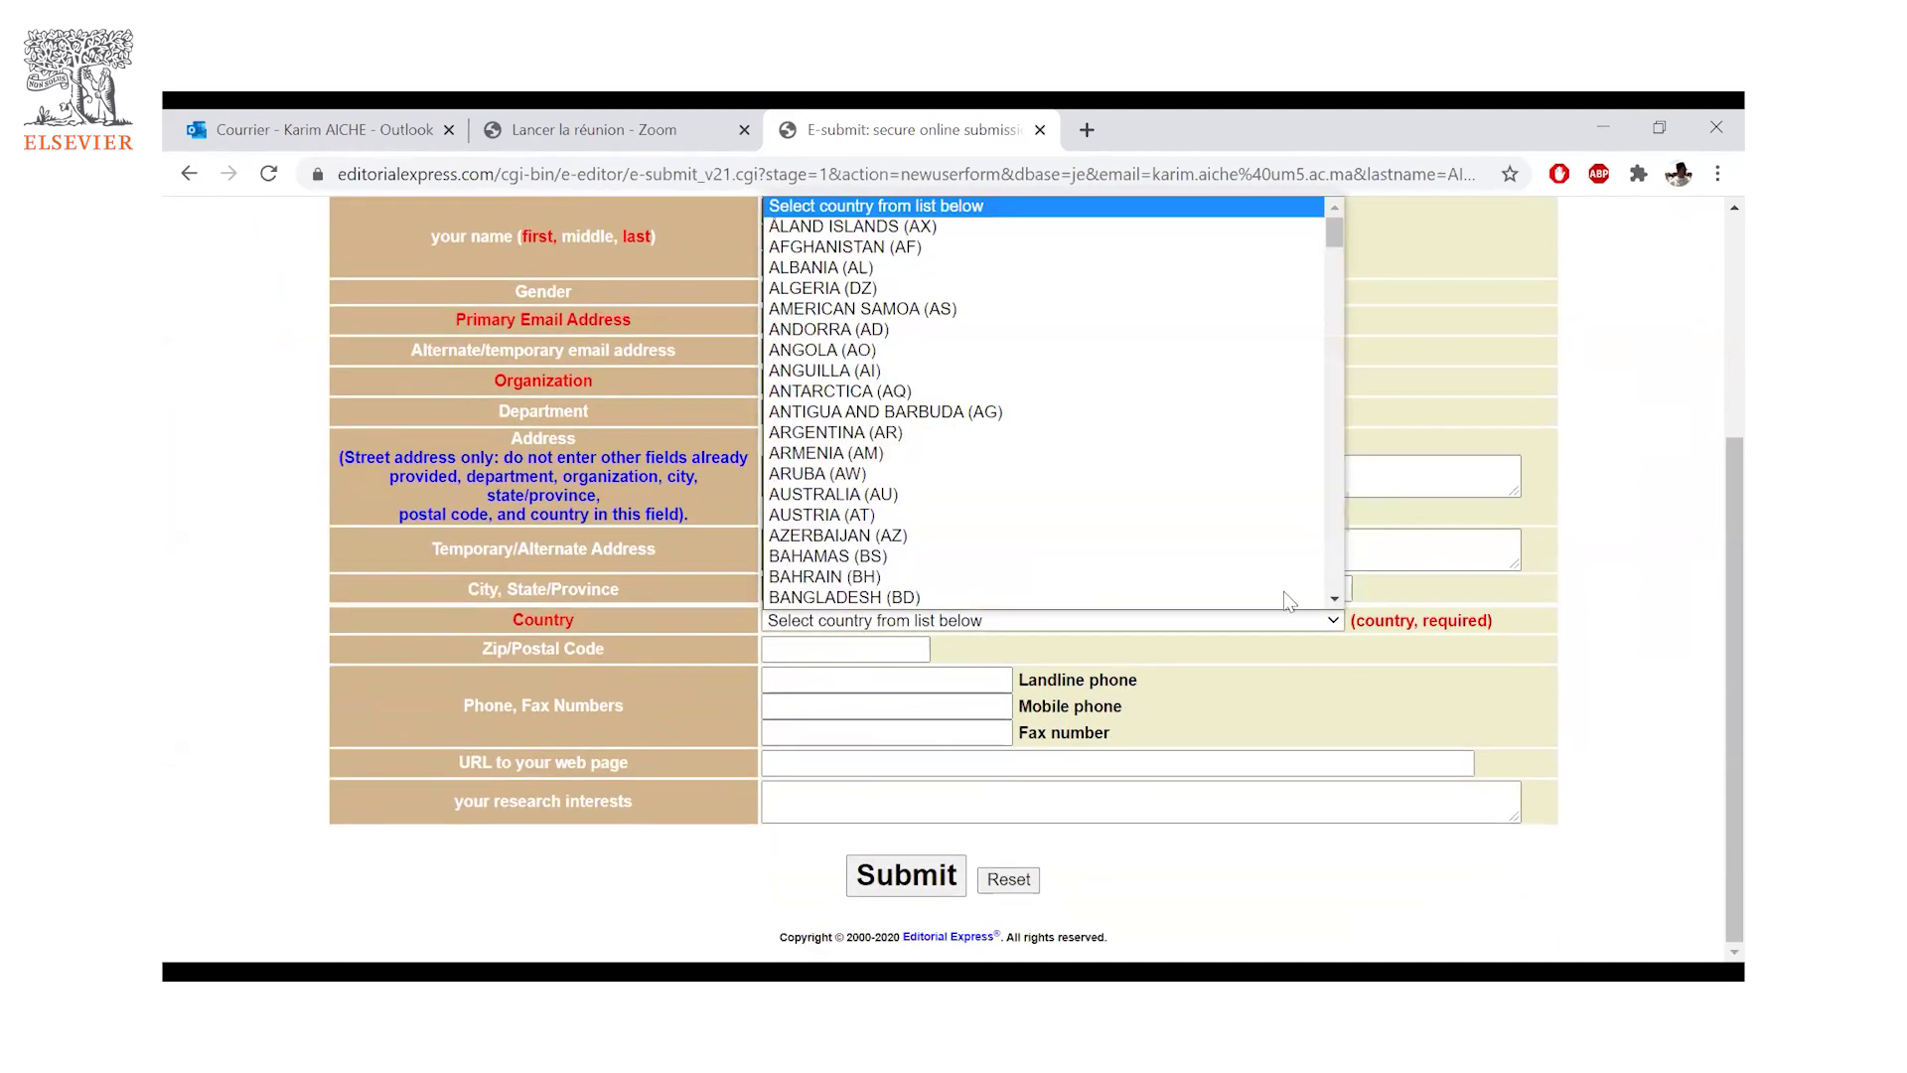
left_click(1259, 622)
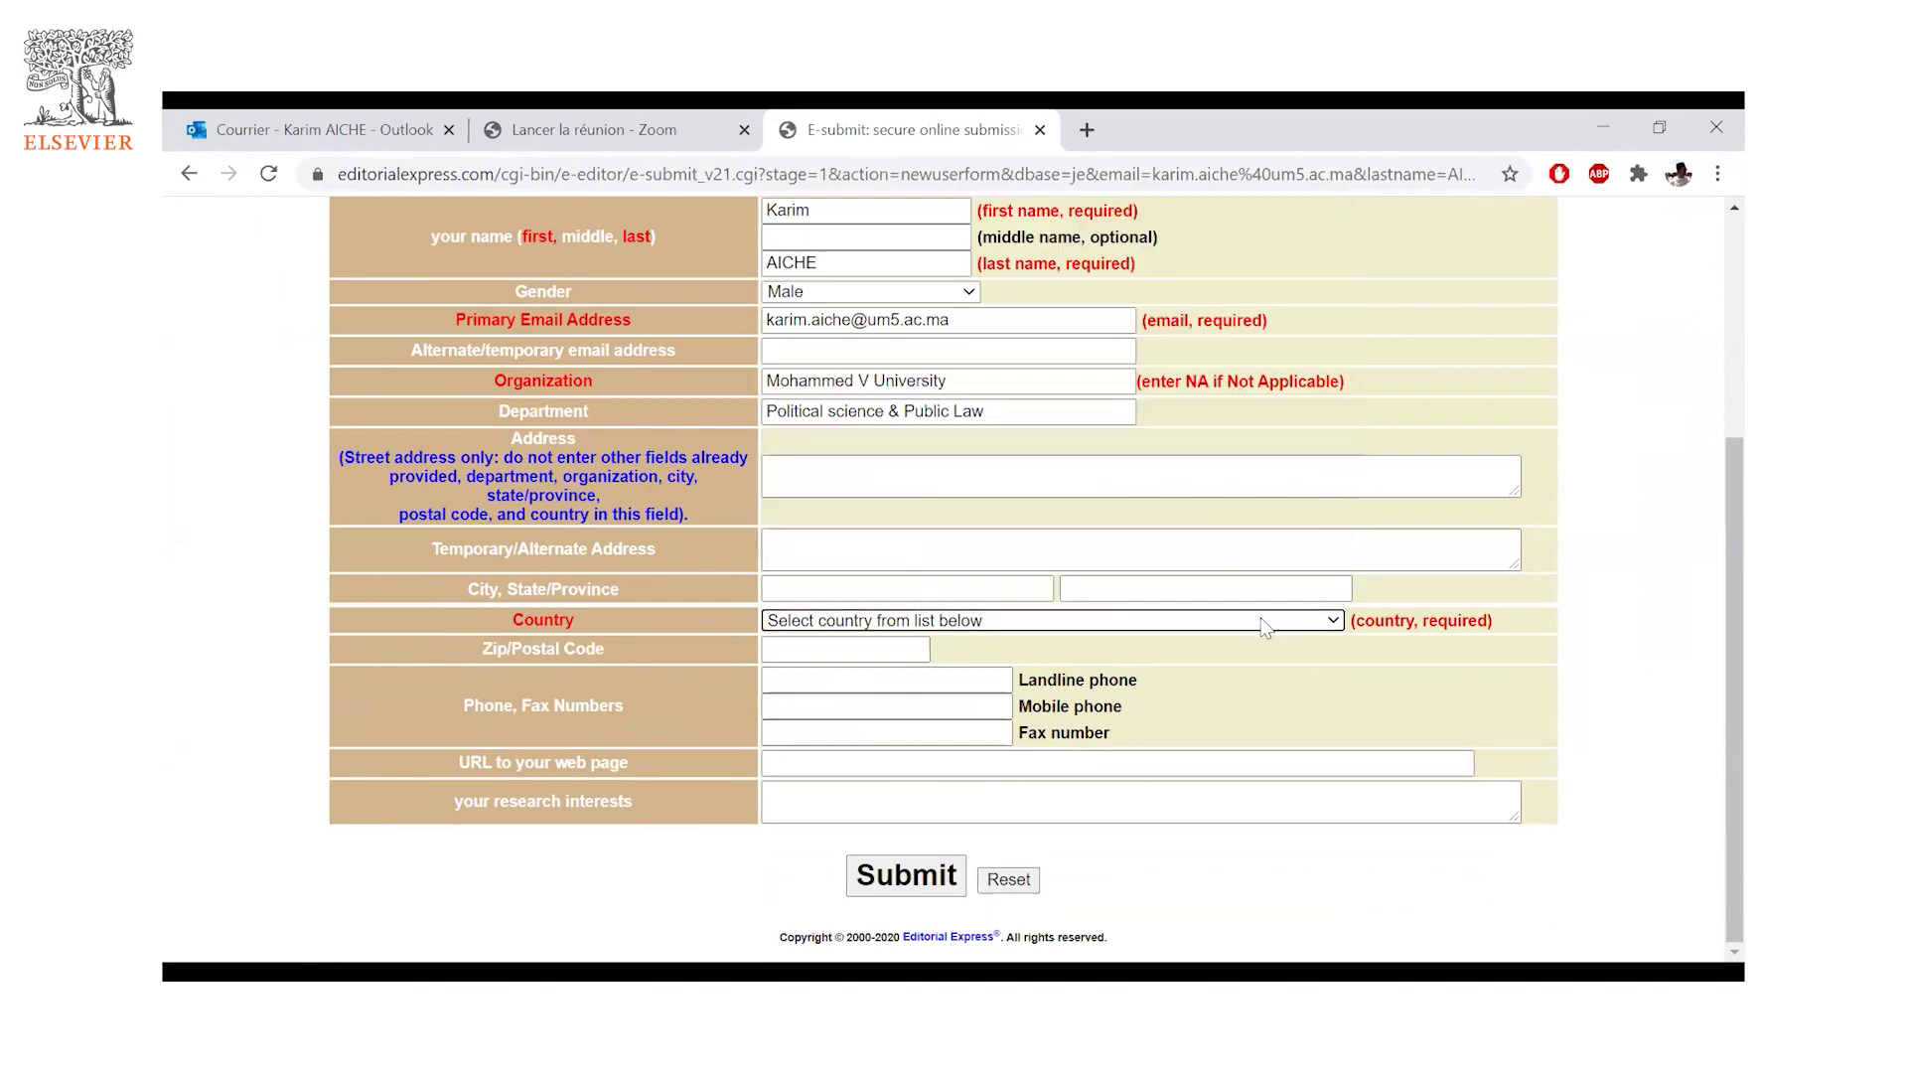
left_click(1259, 622)
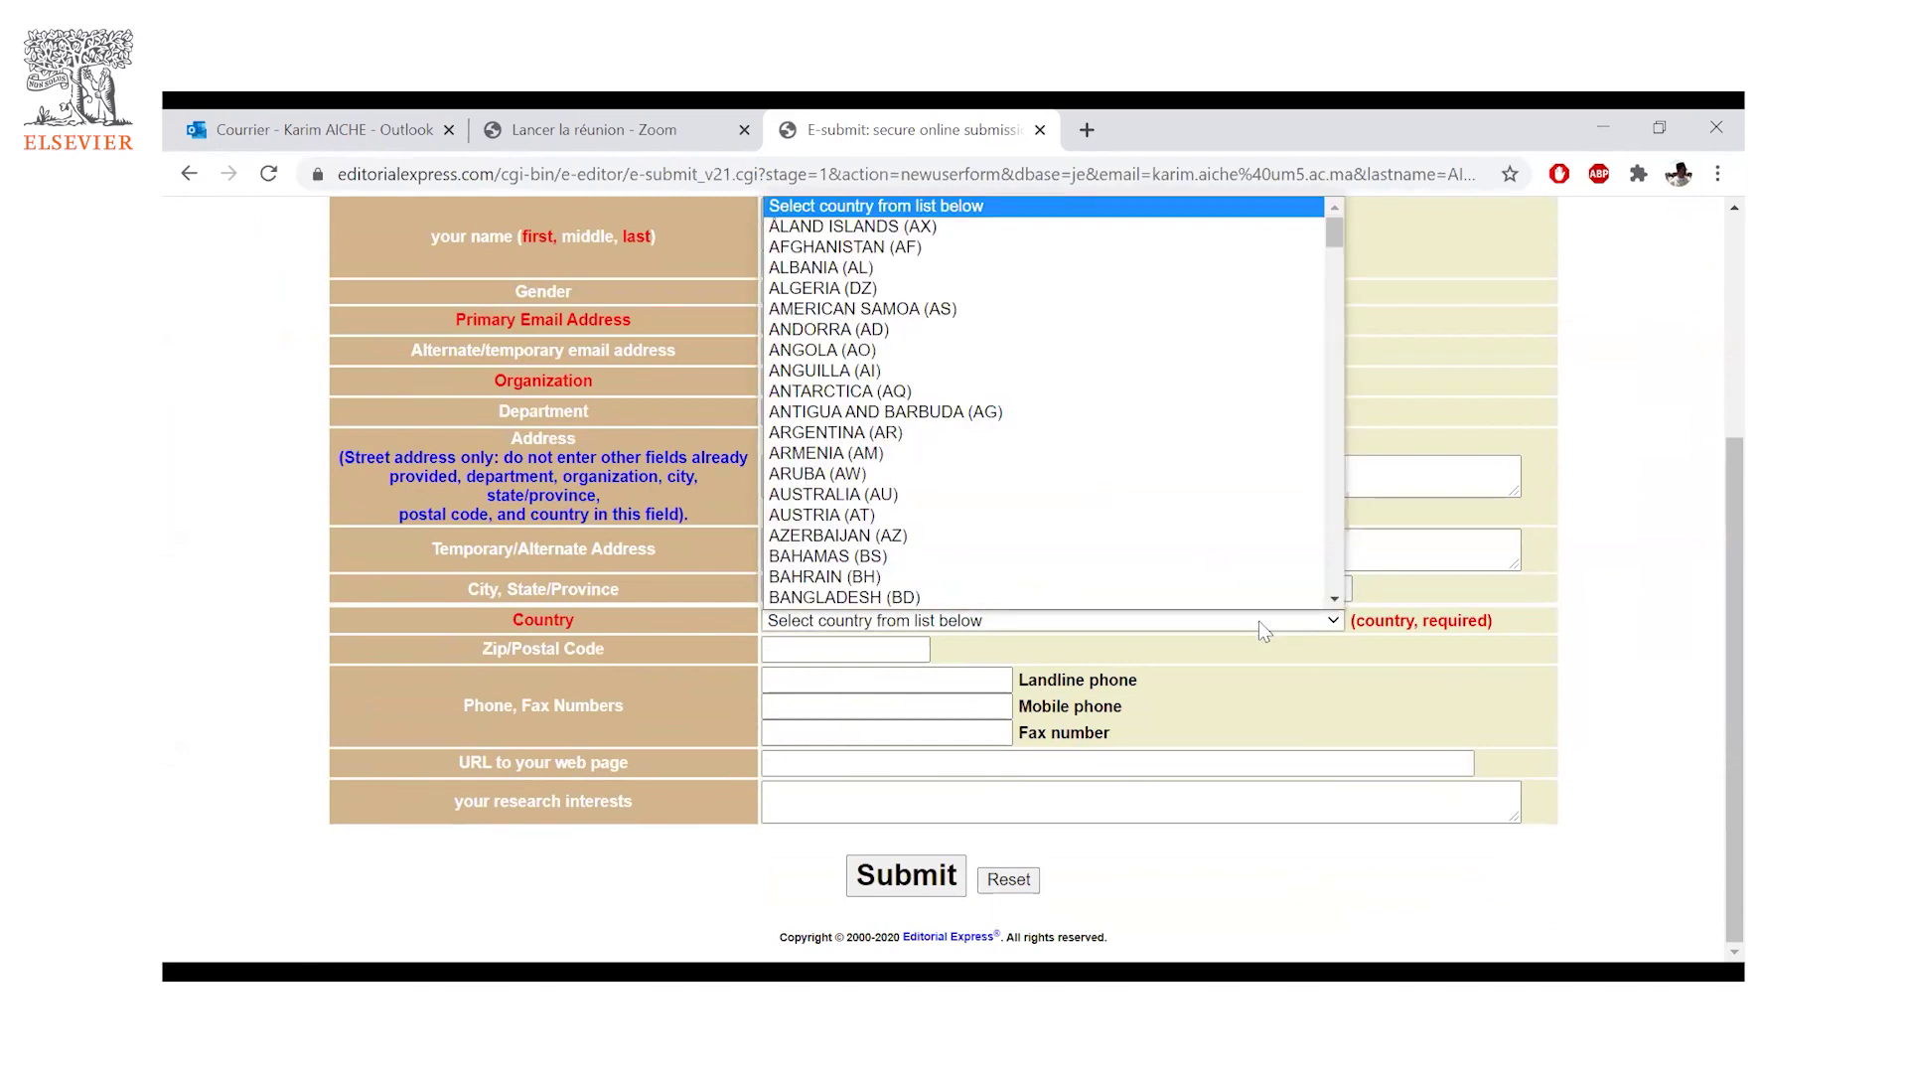
type("mor")
key("Return")
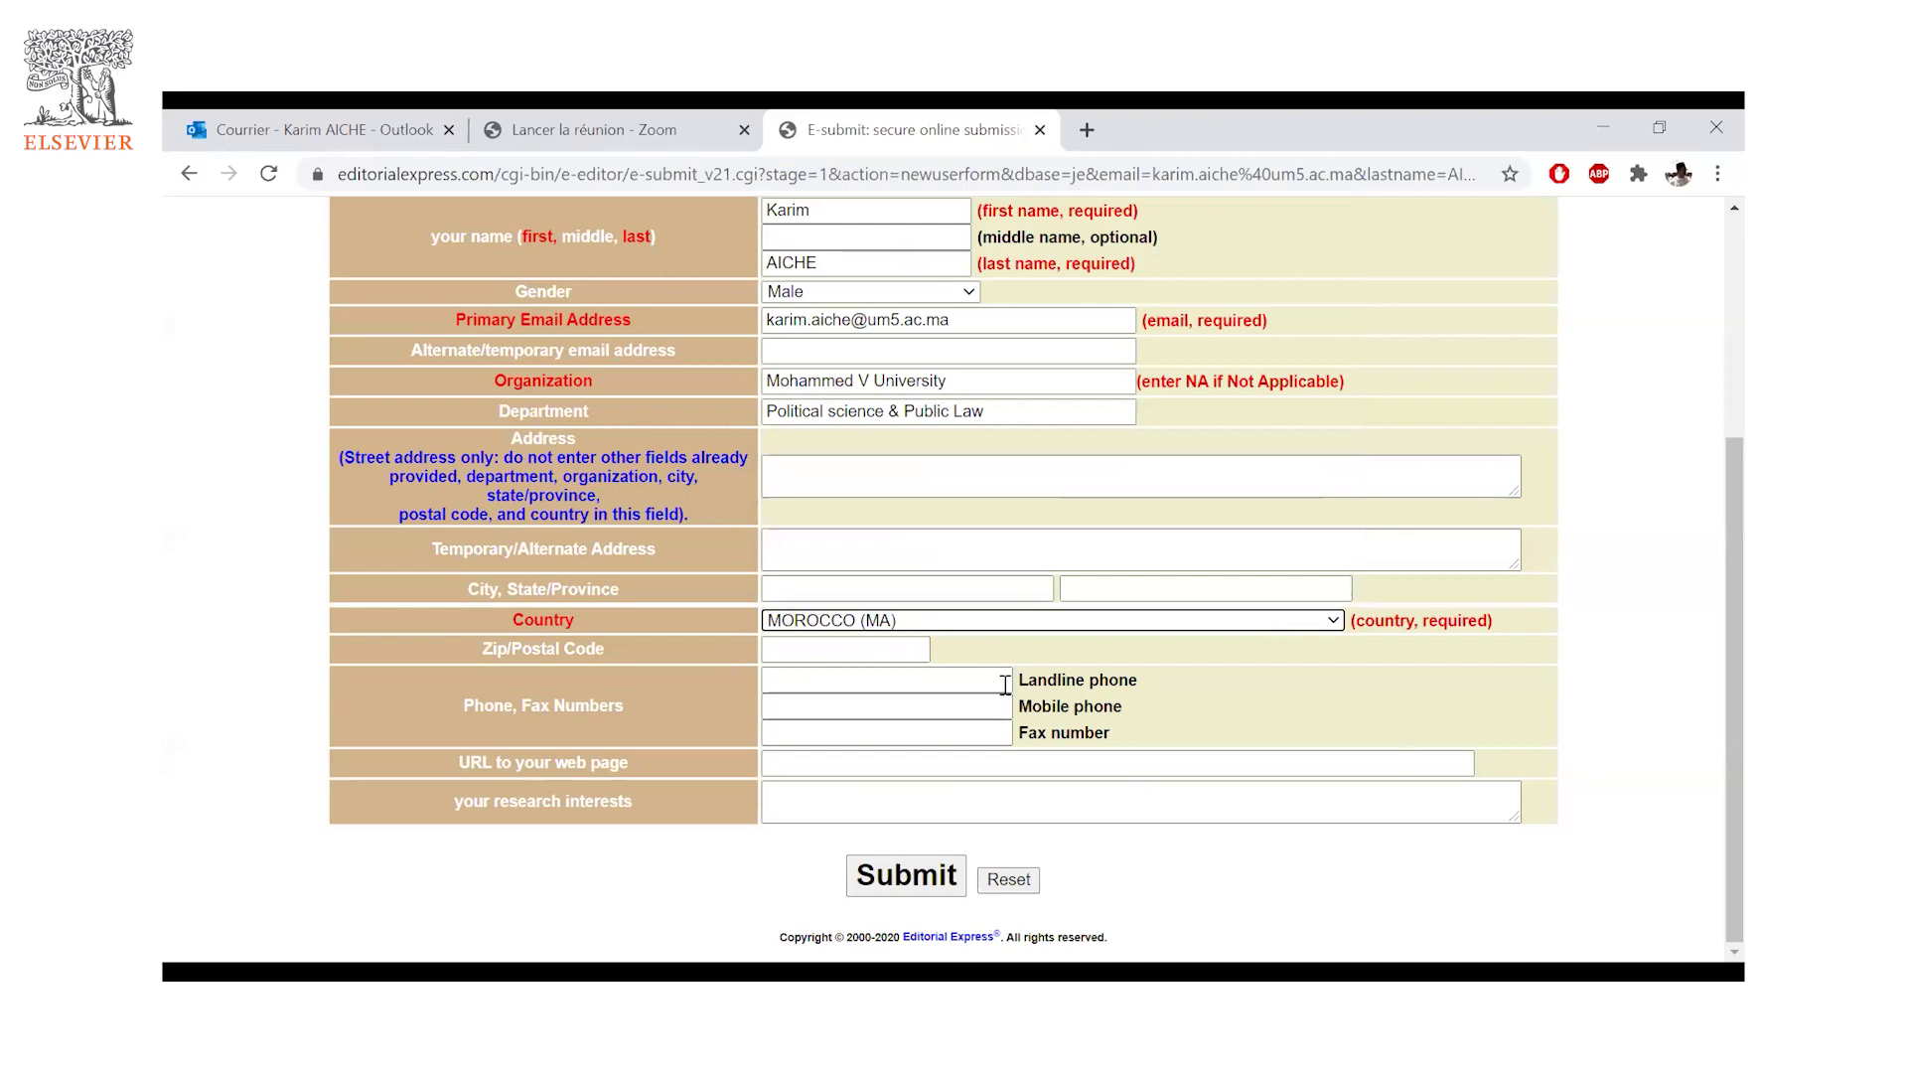
left_click(906, 876)
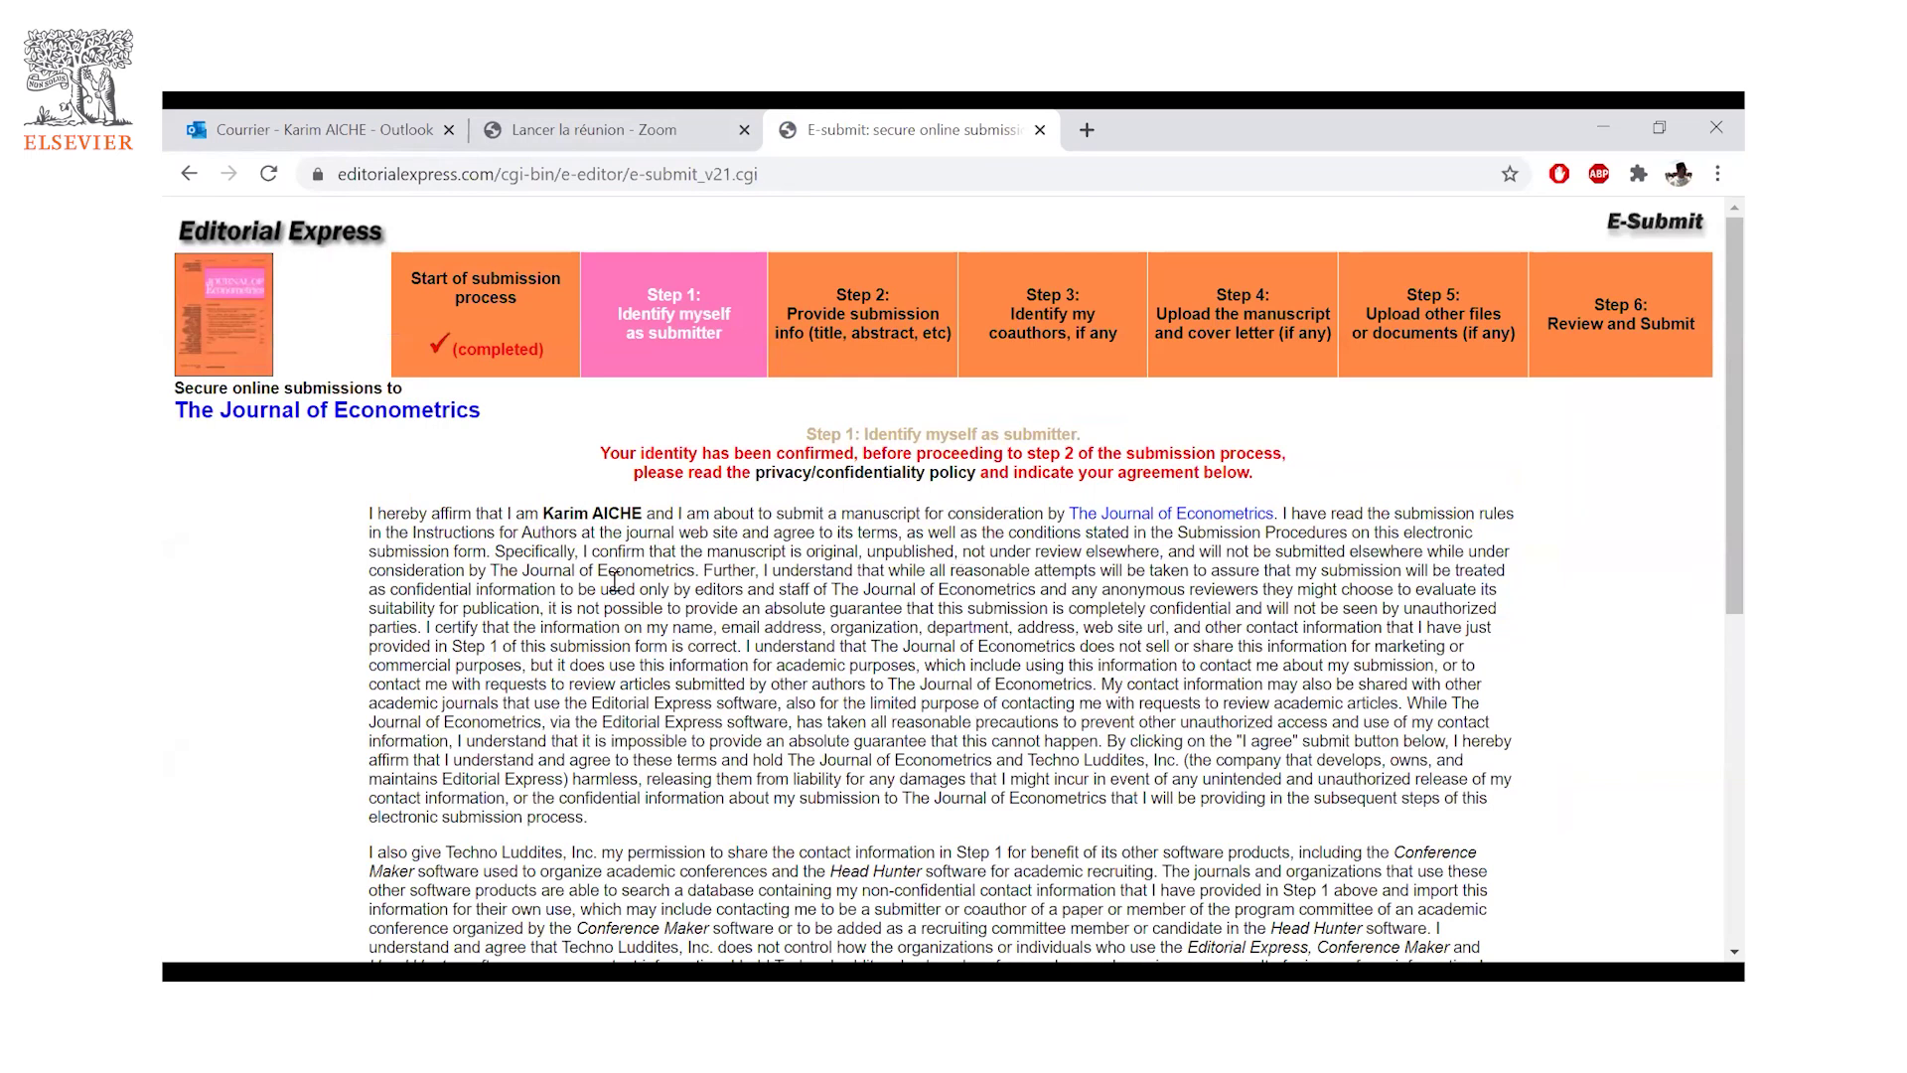
scroll(663, 504, "down", 1)
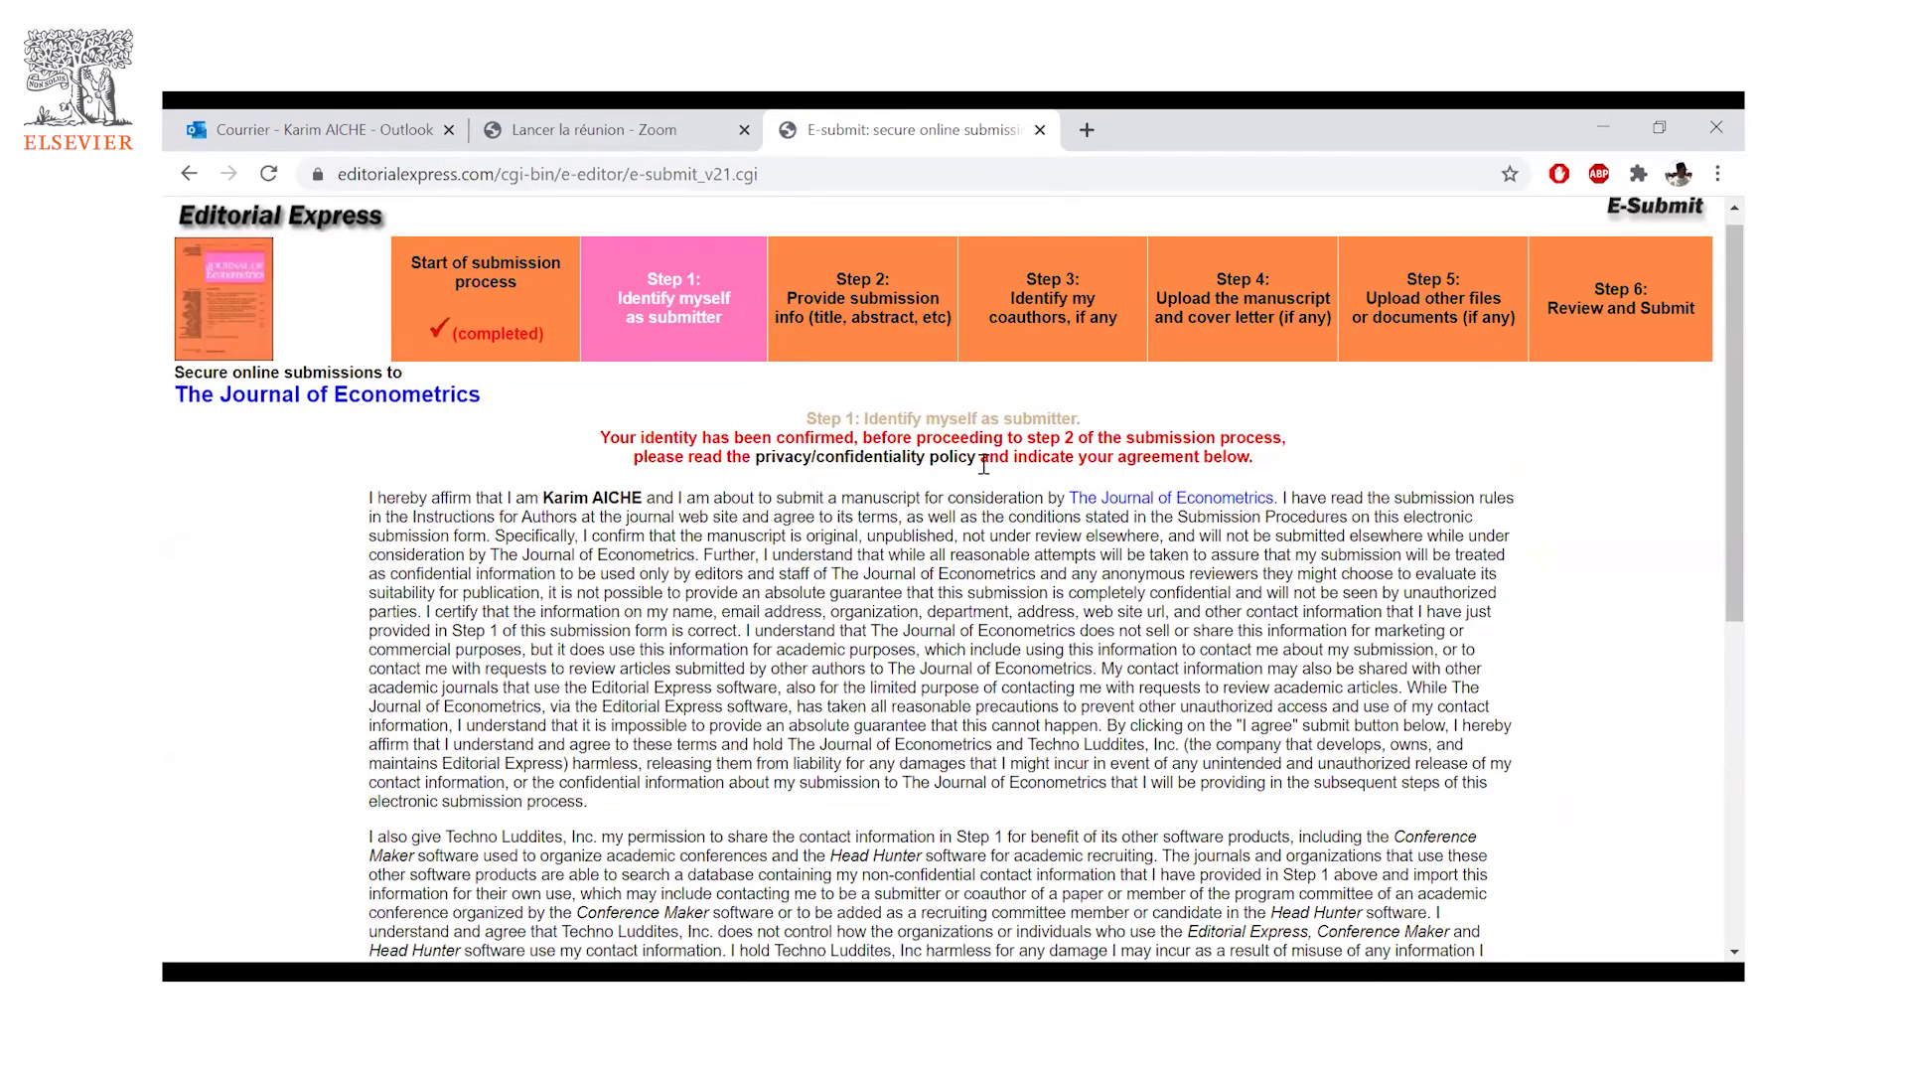
left_click_drag(841, 463, 931, 462)
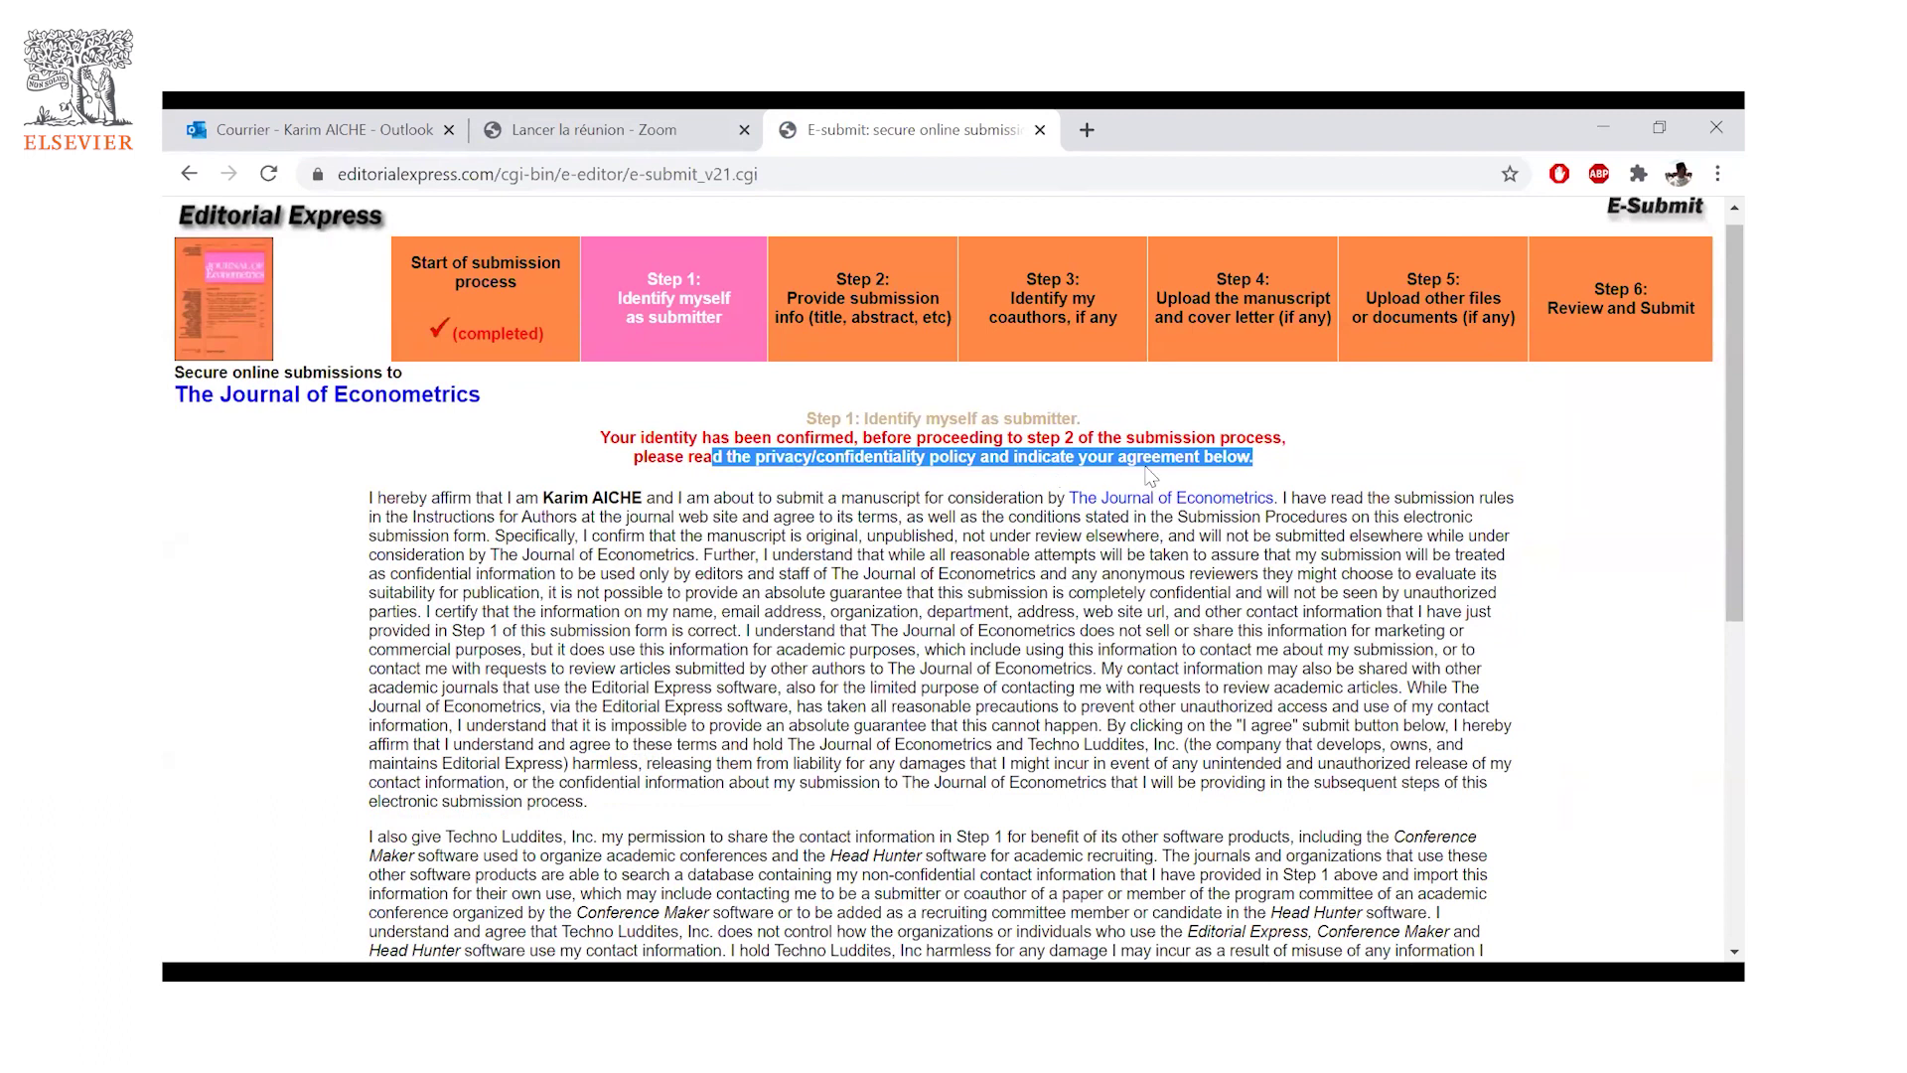
left_click(1208, 452)
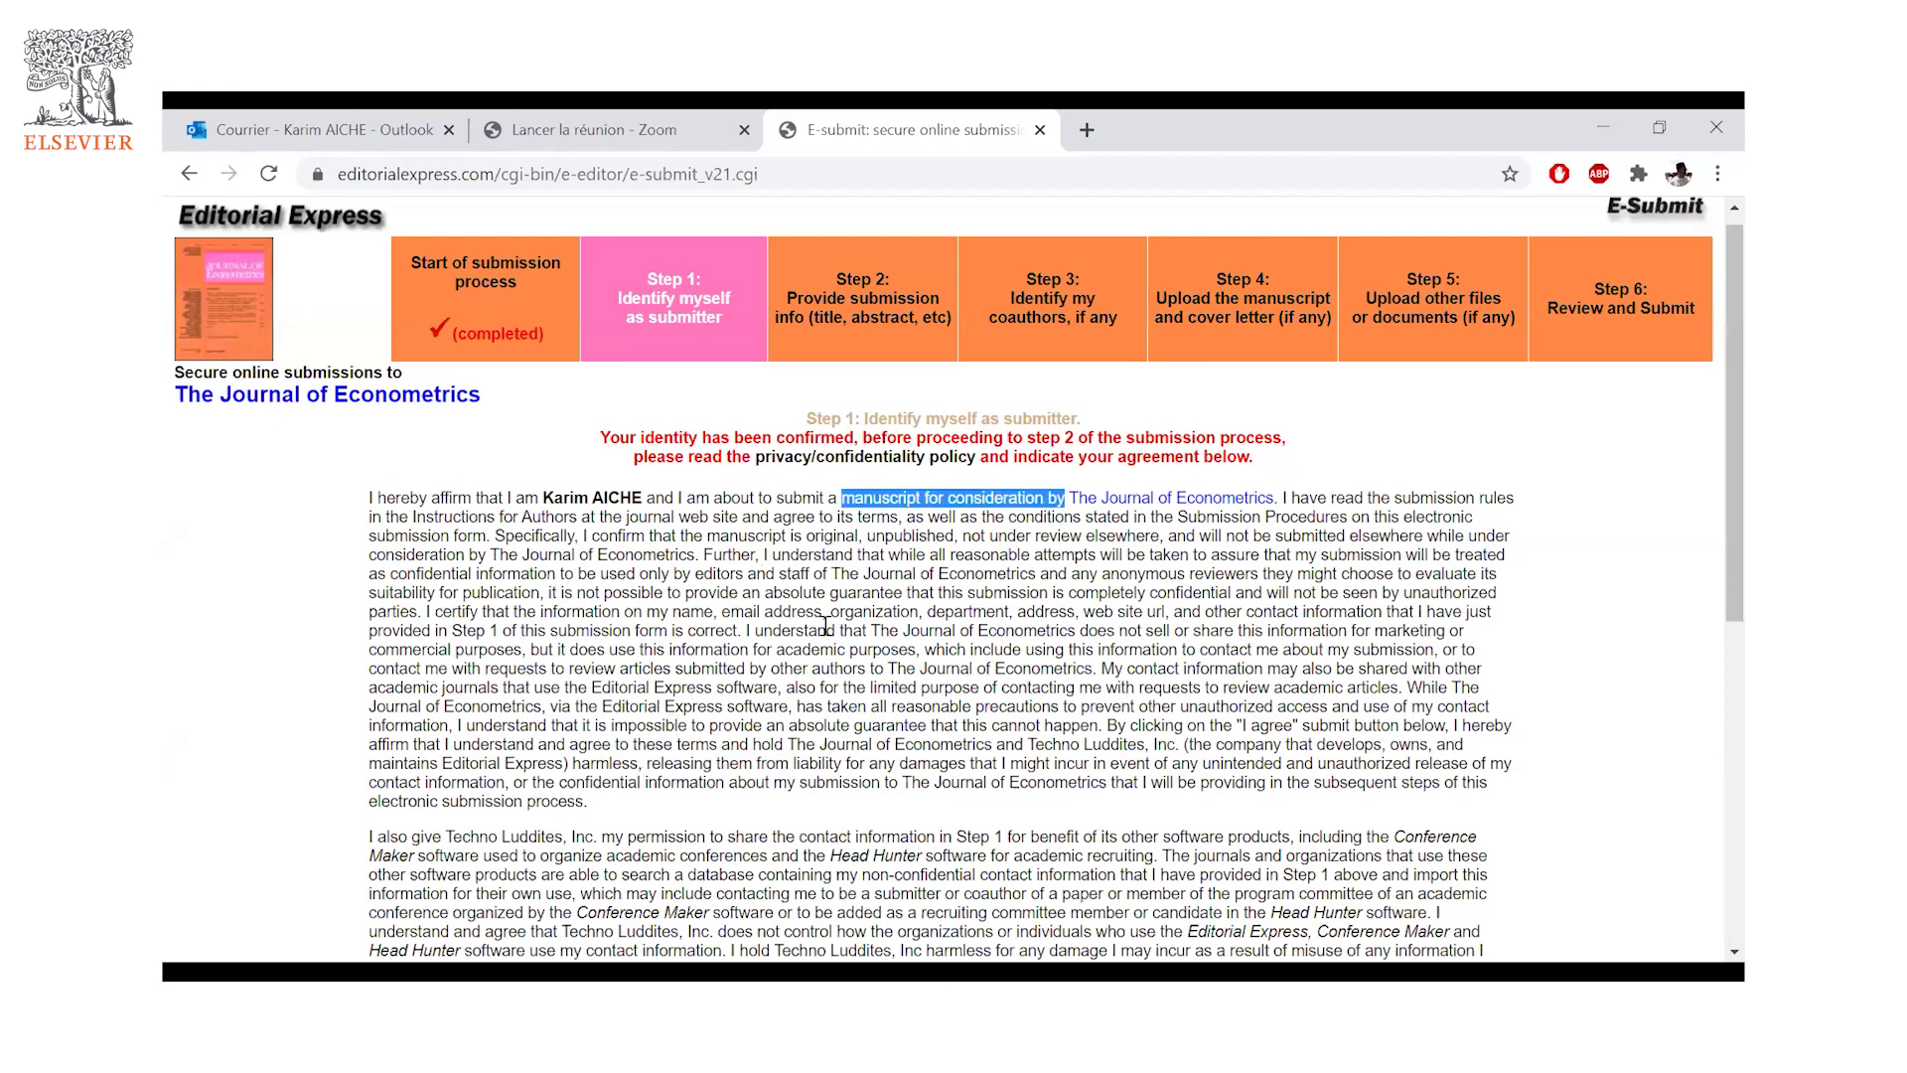
scroll(826, 628, "down", 1)
scroll(825, 628, "down", 1)
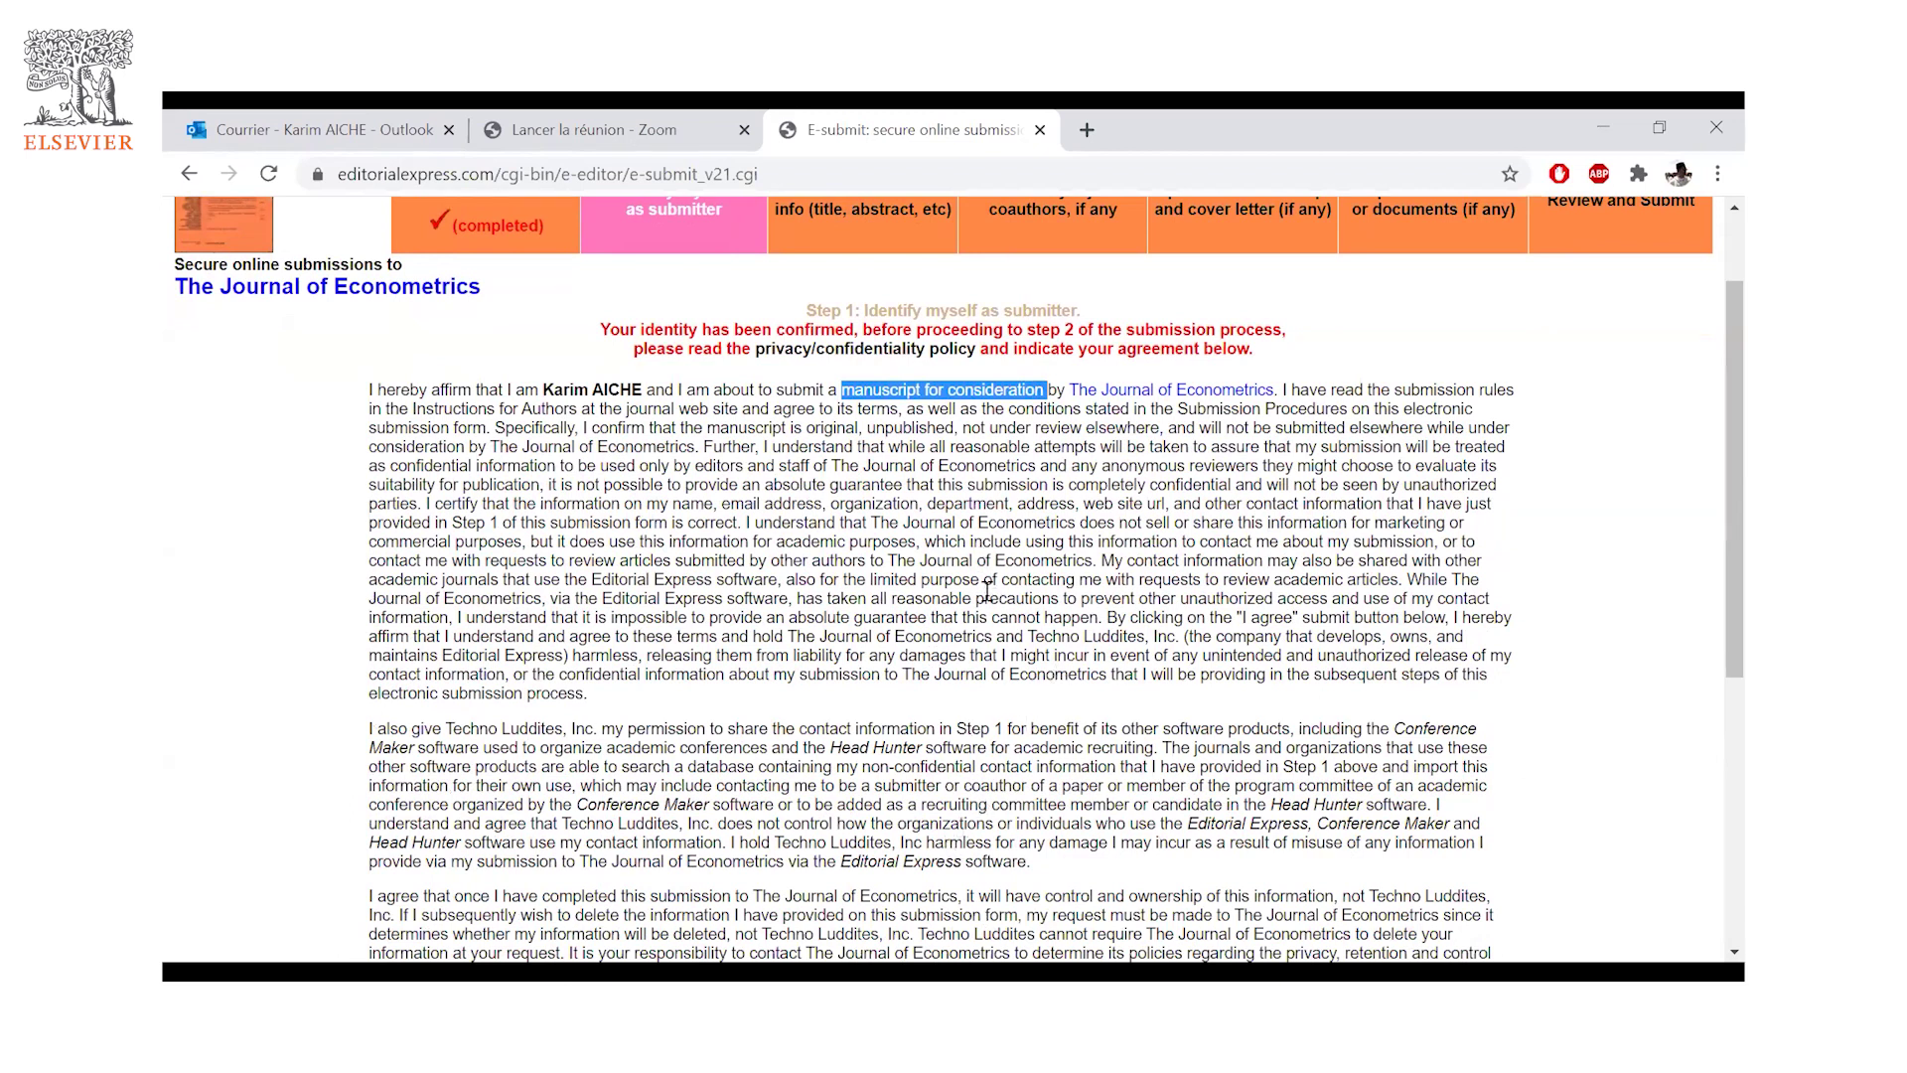
scroll(907, 650, "down", 5)
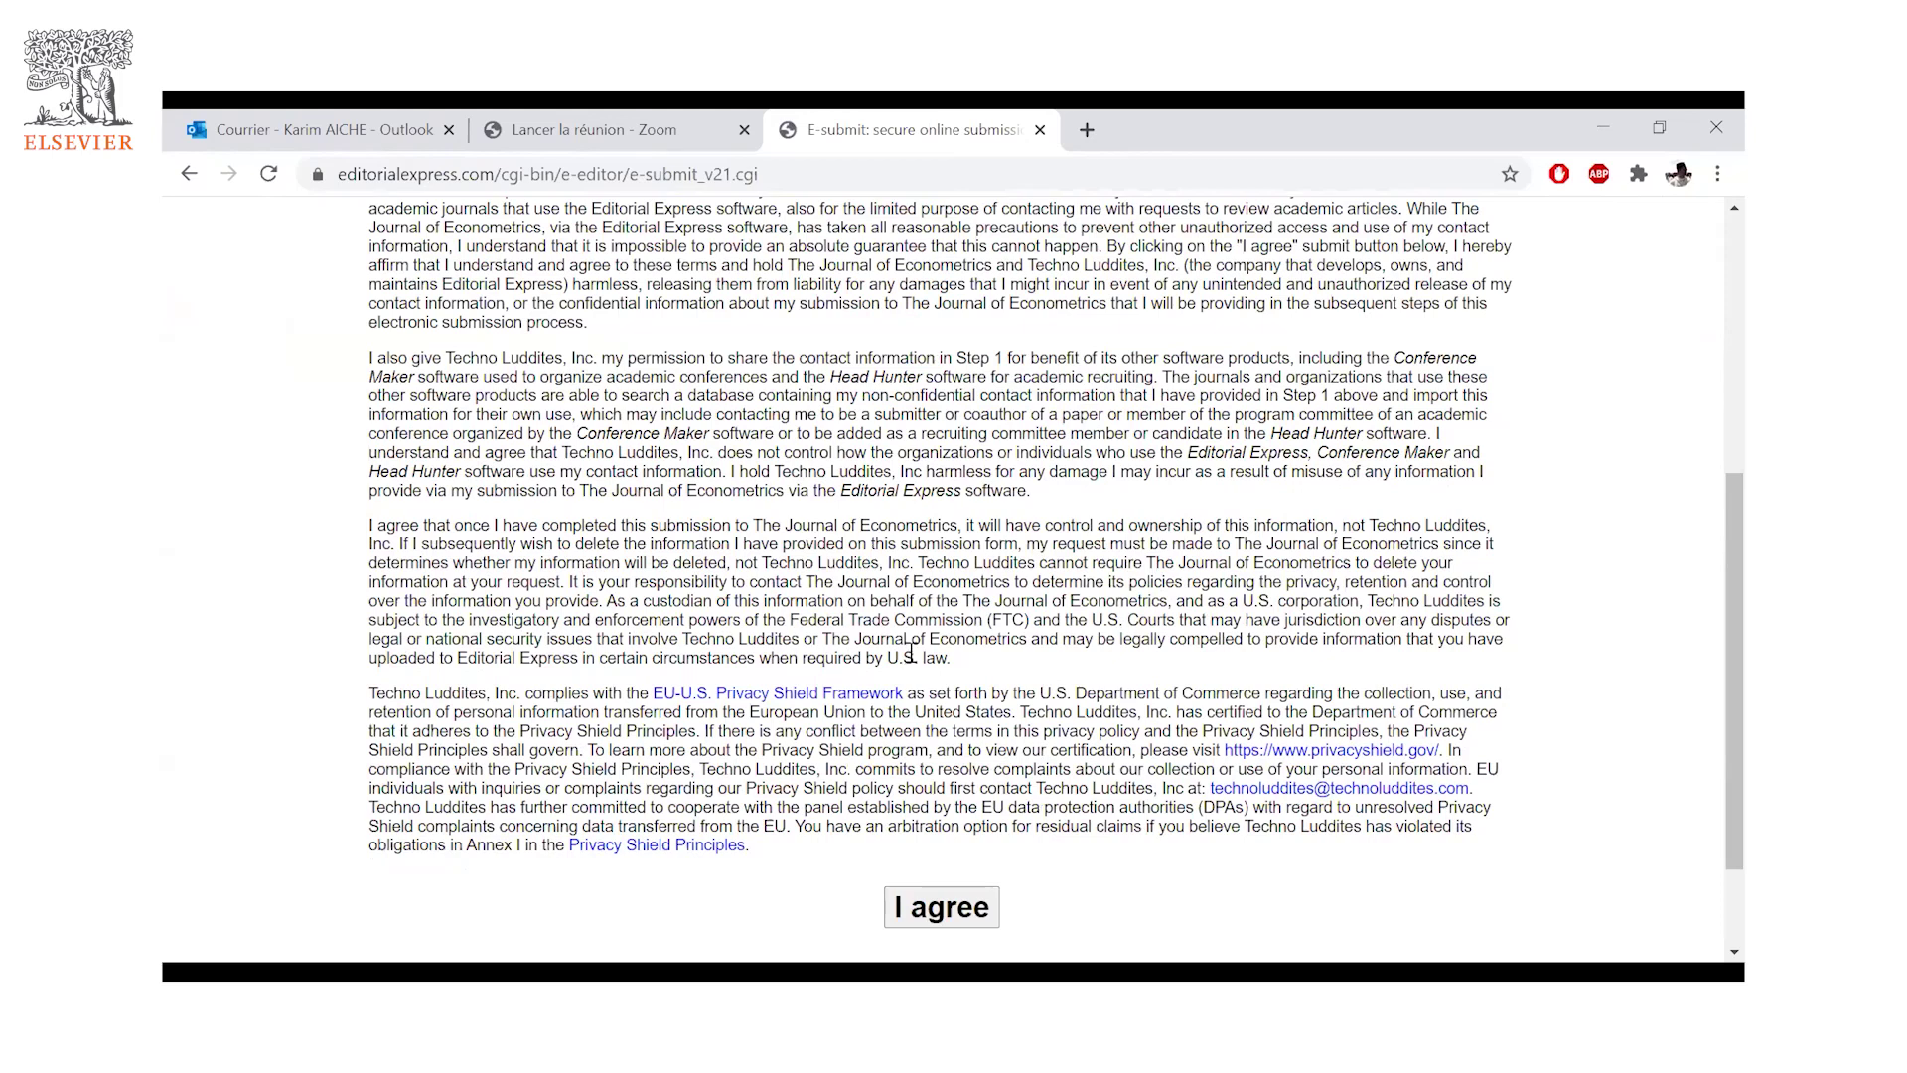
scroll(1031, 698, "up", 1)
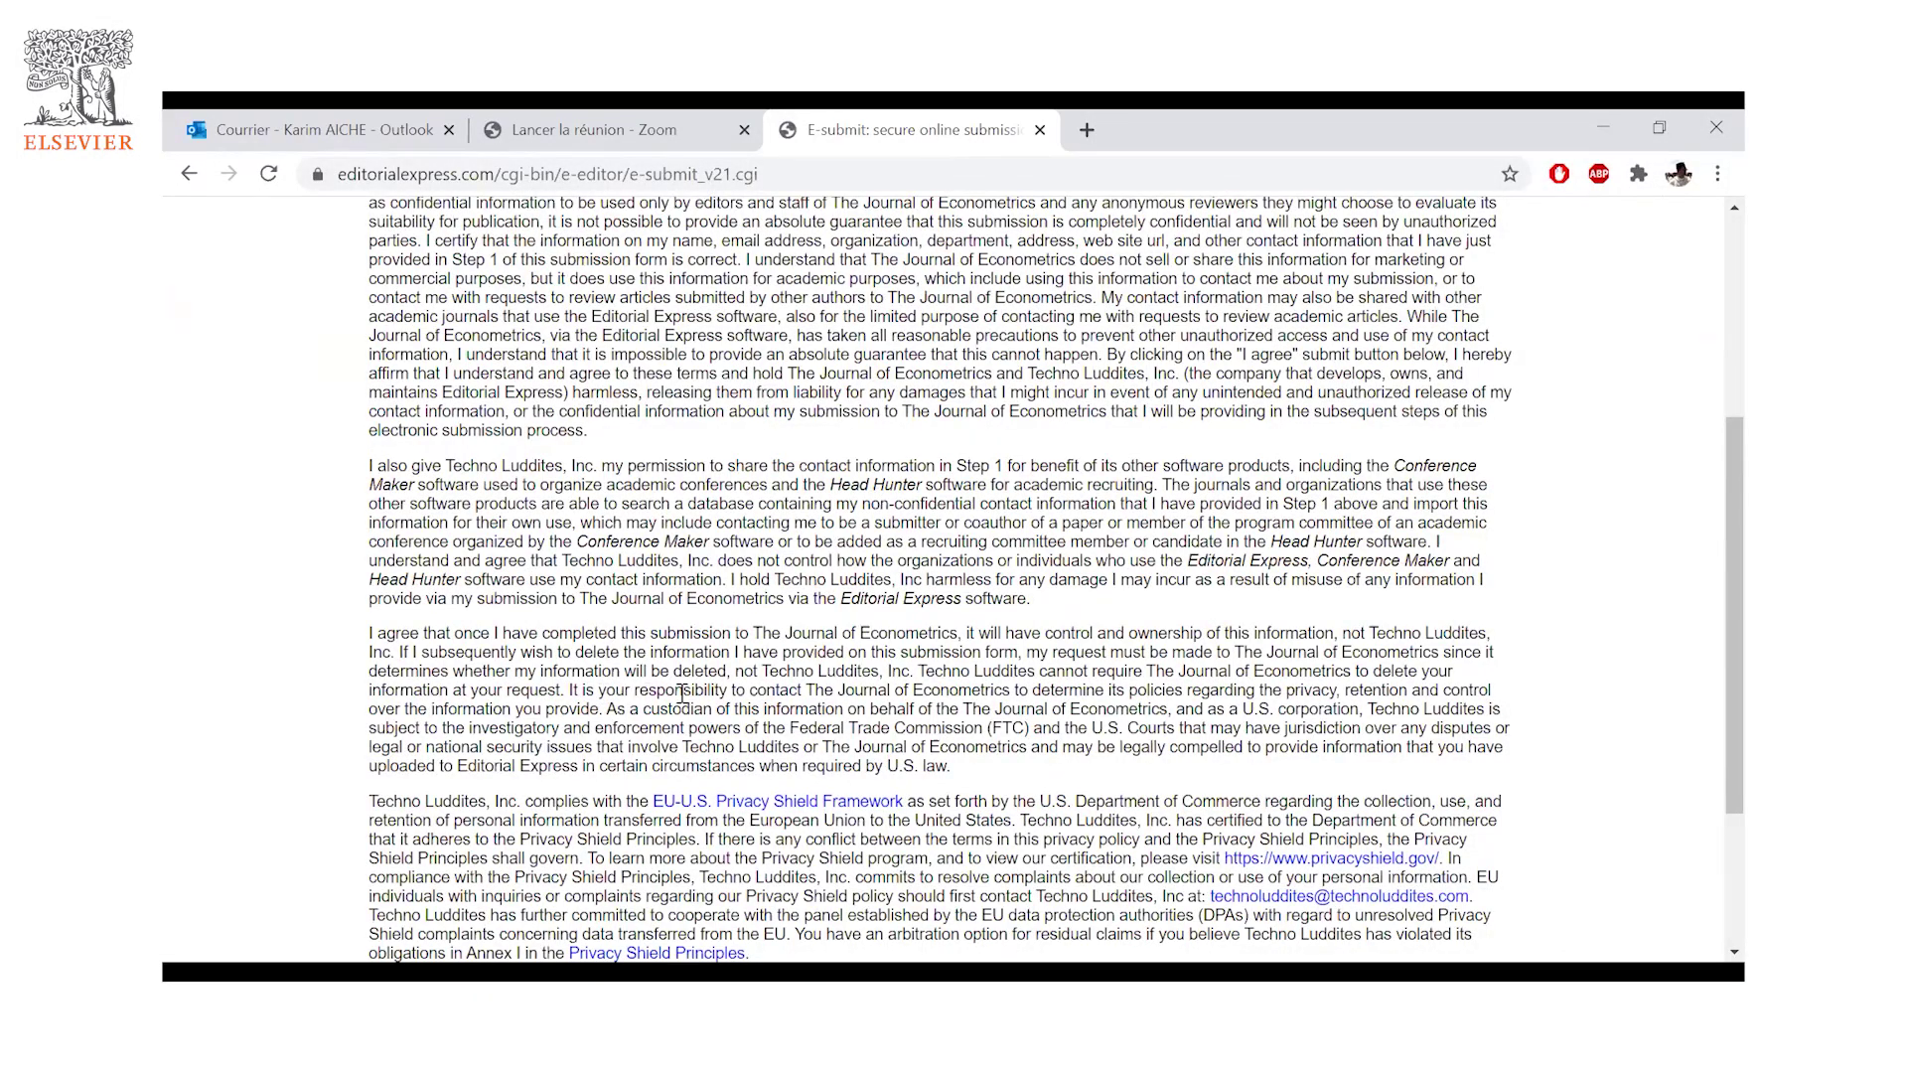
scroll(683, 696, "down", 1)
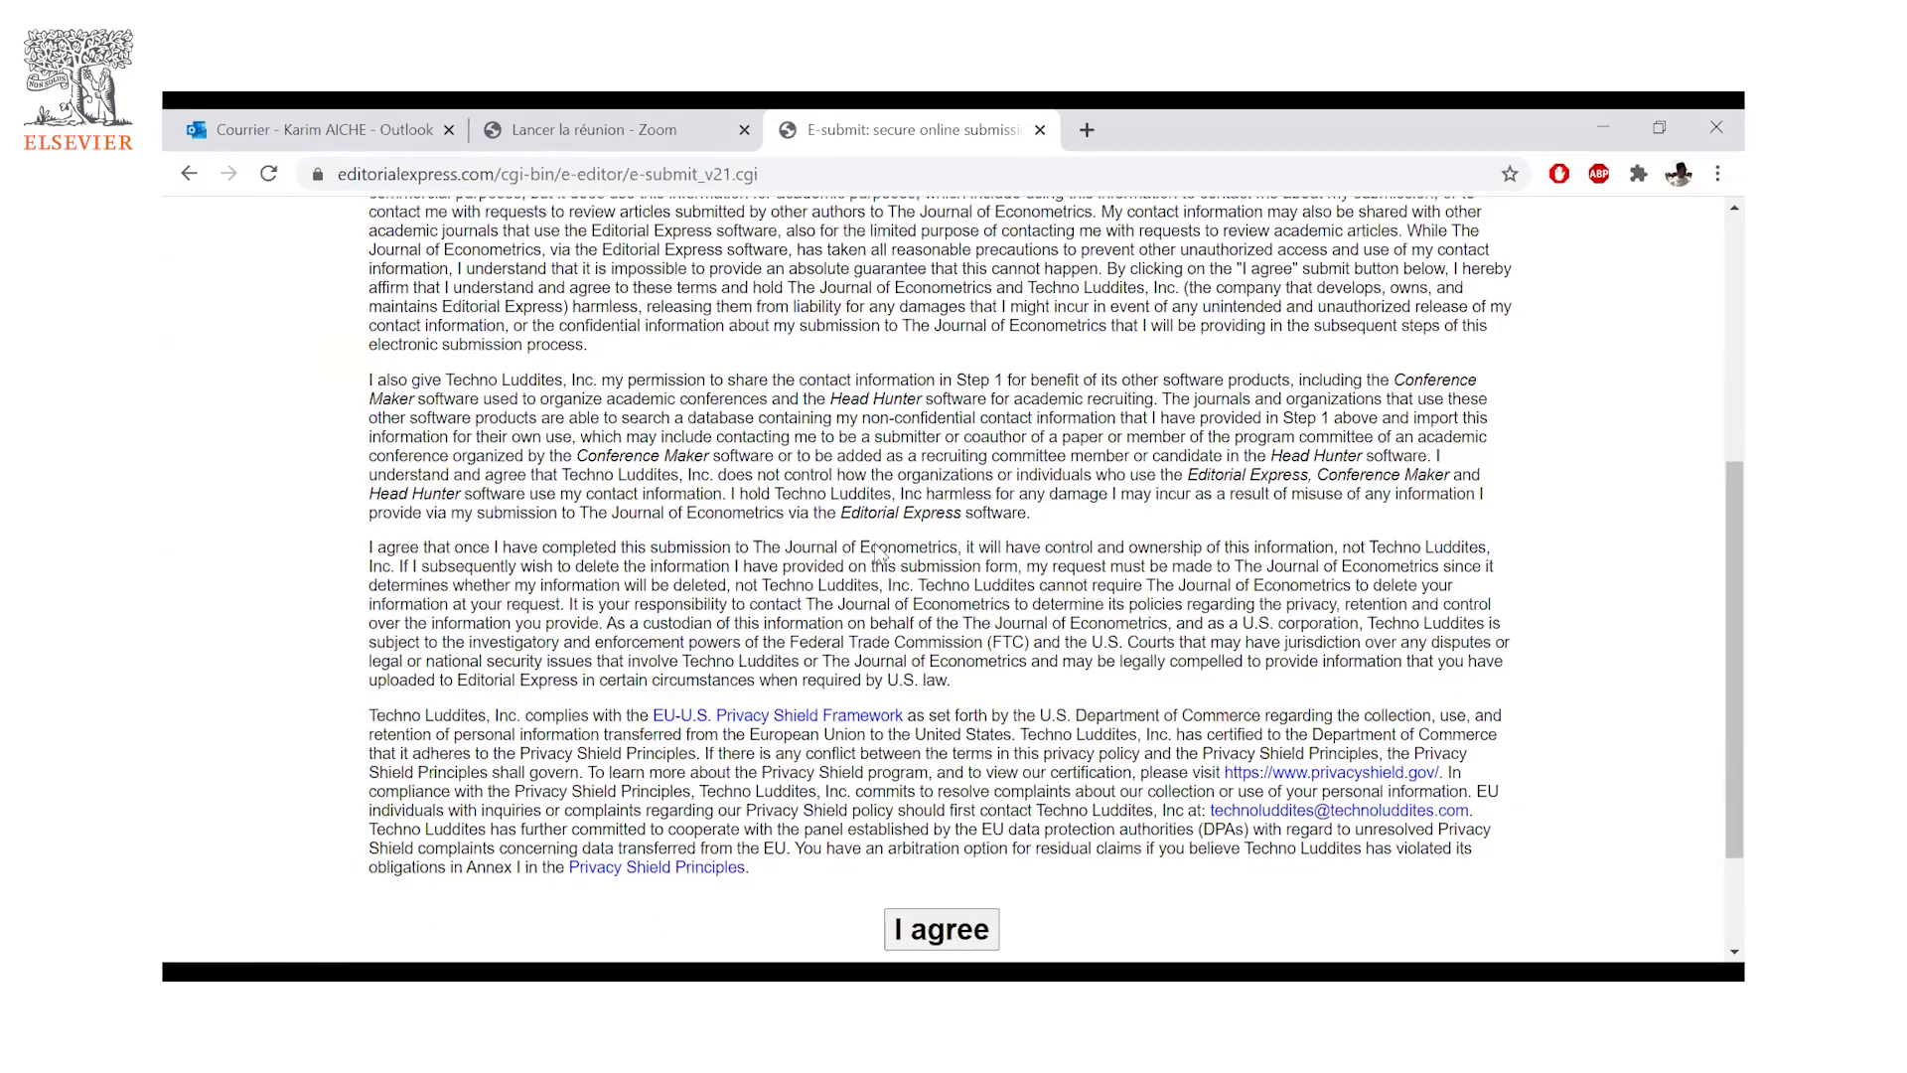
scroll(652, 421, "down", 1)
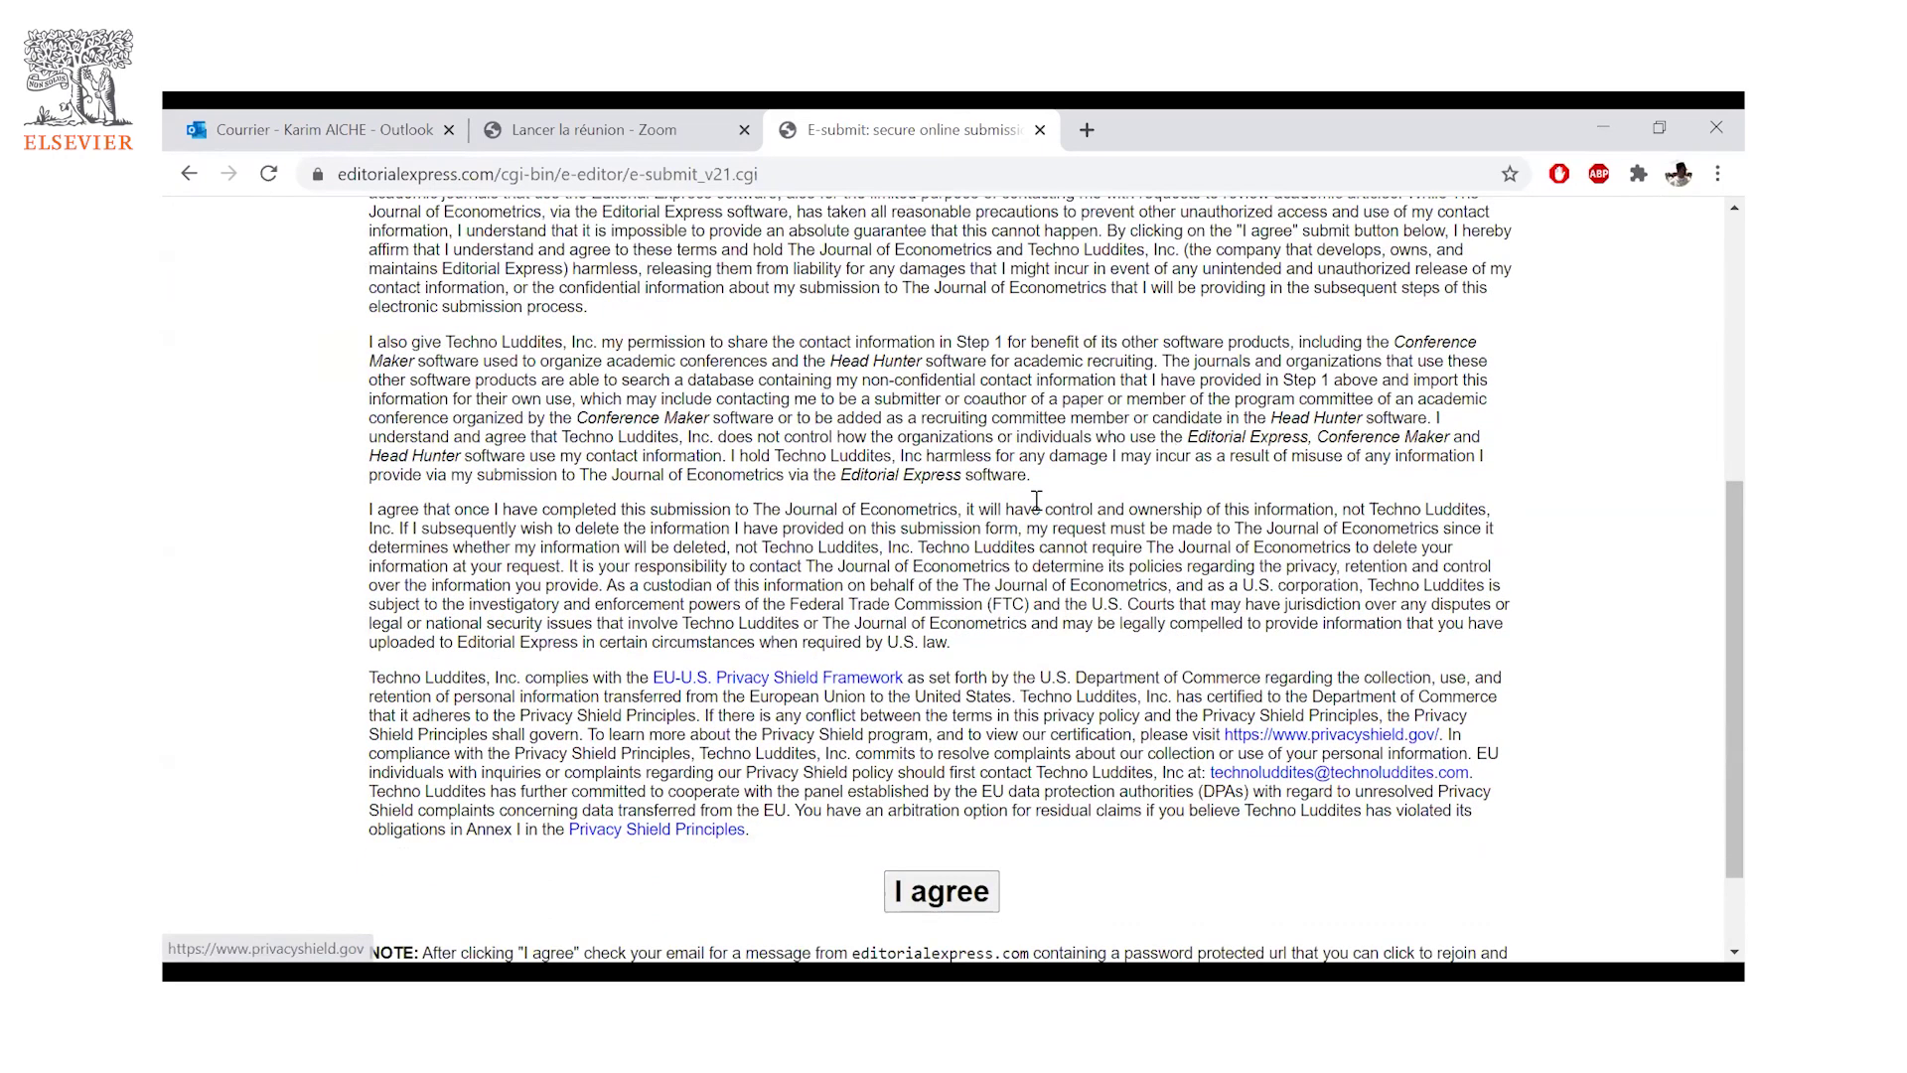
scroll(652, 549, "down", 1)
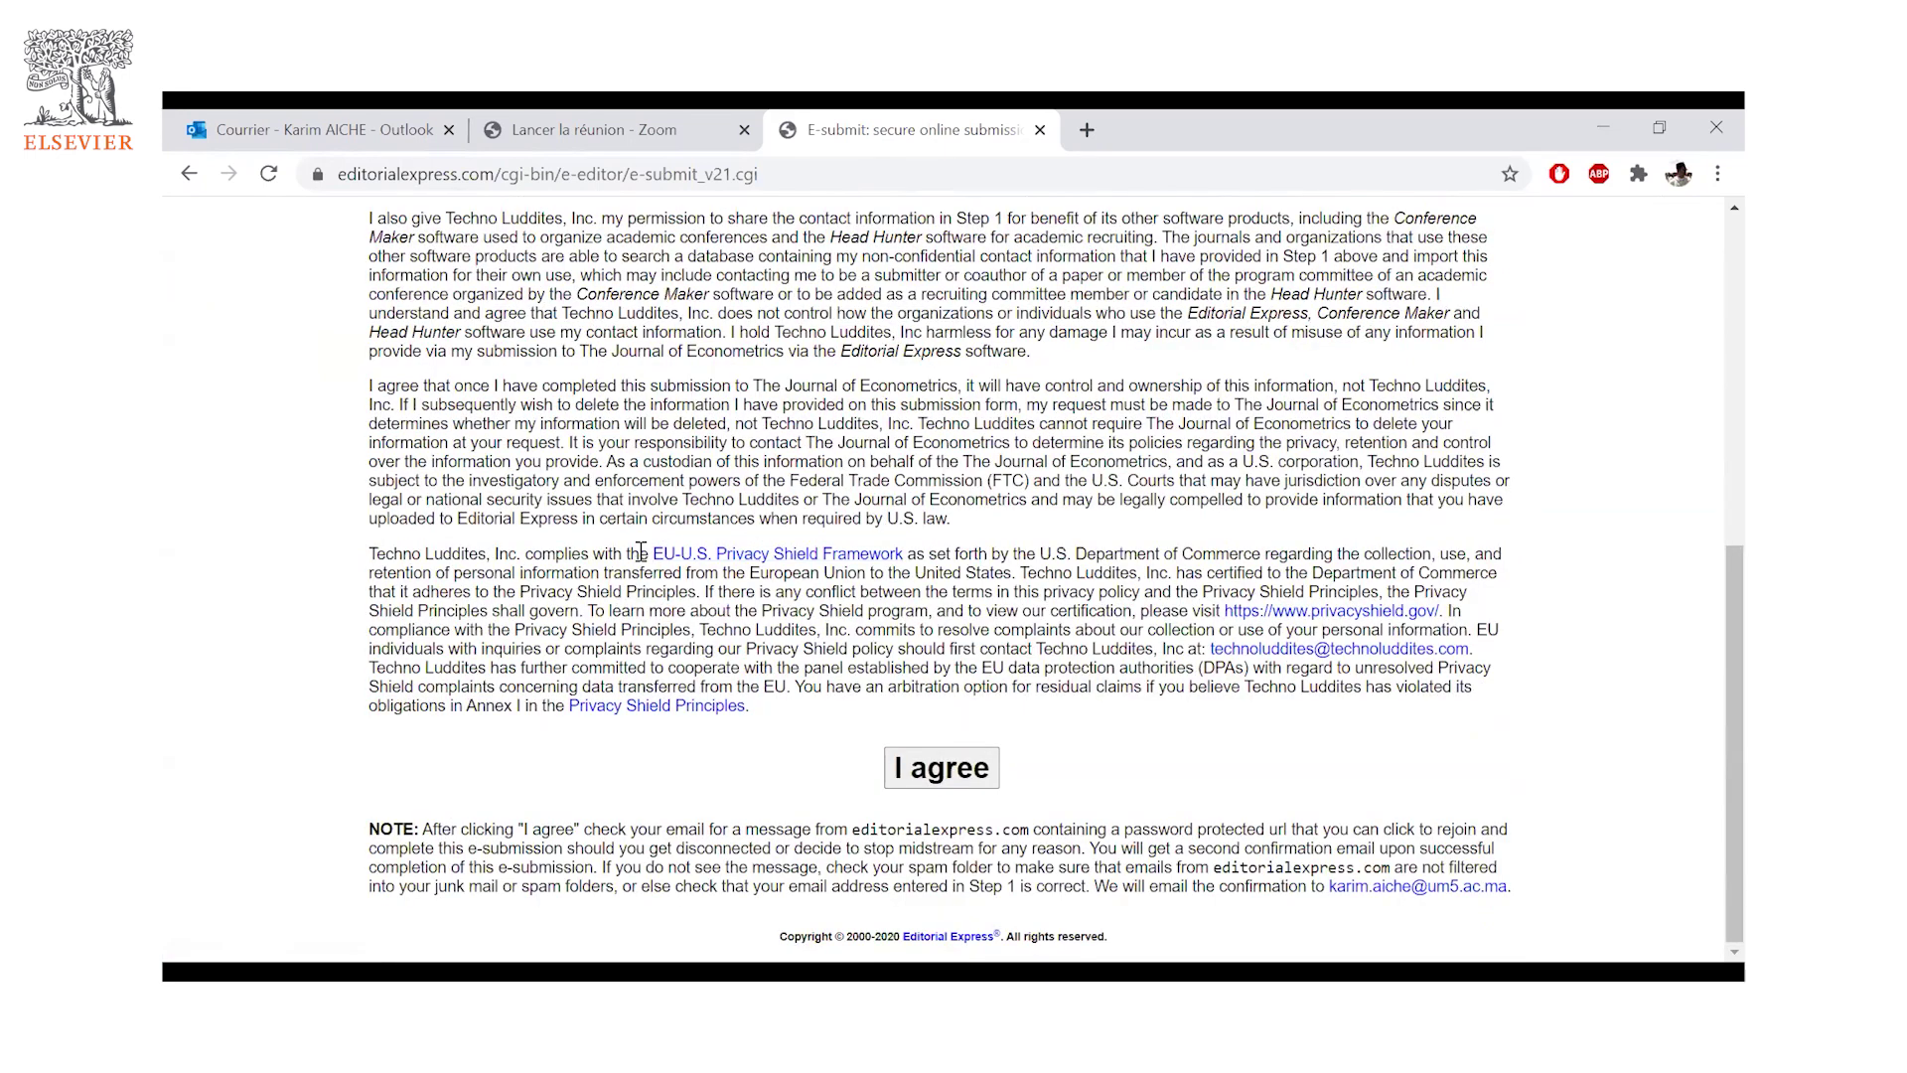
left_click_drag(640, 554, 792, 547)
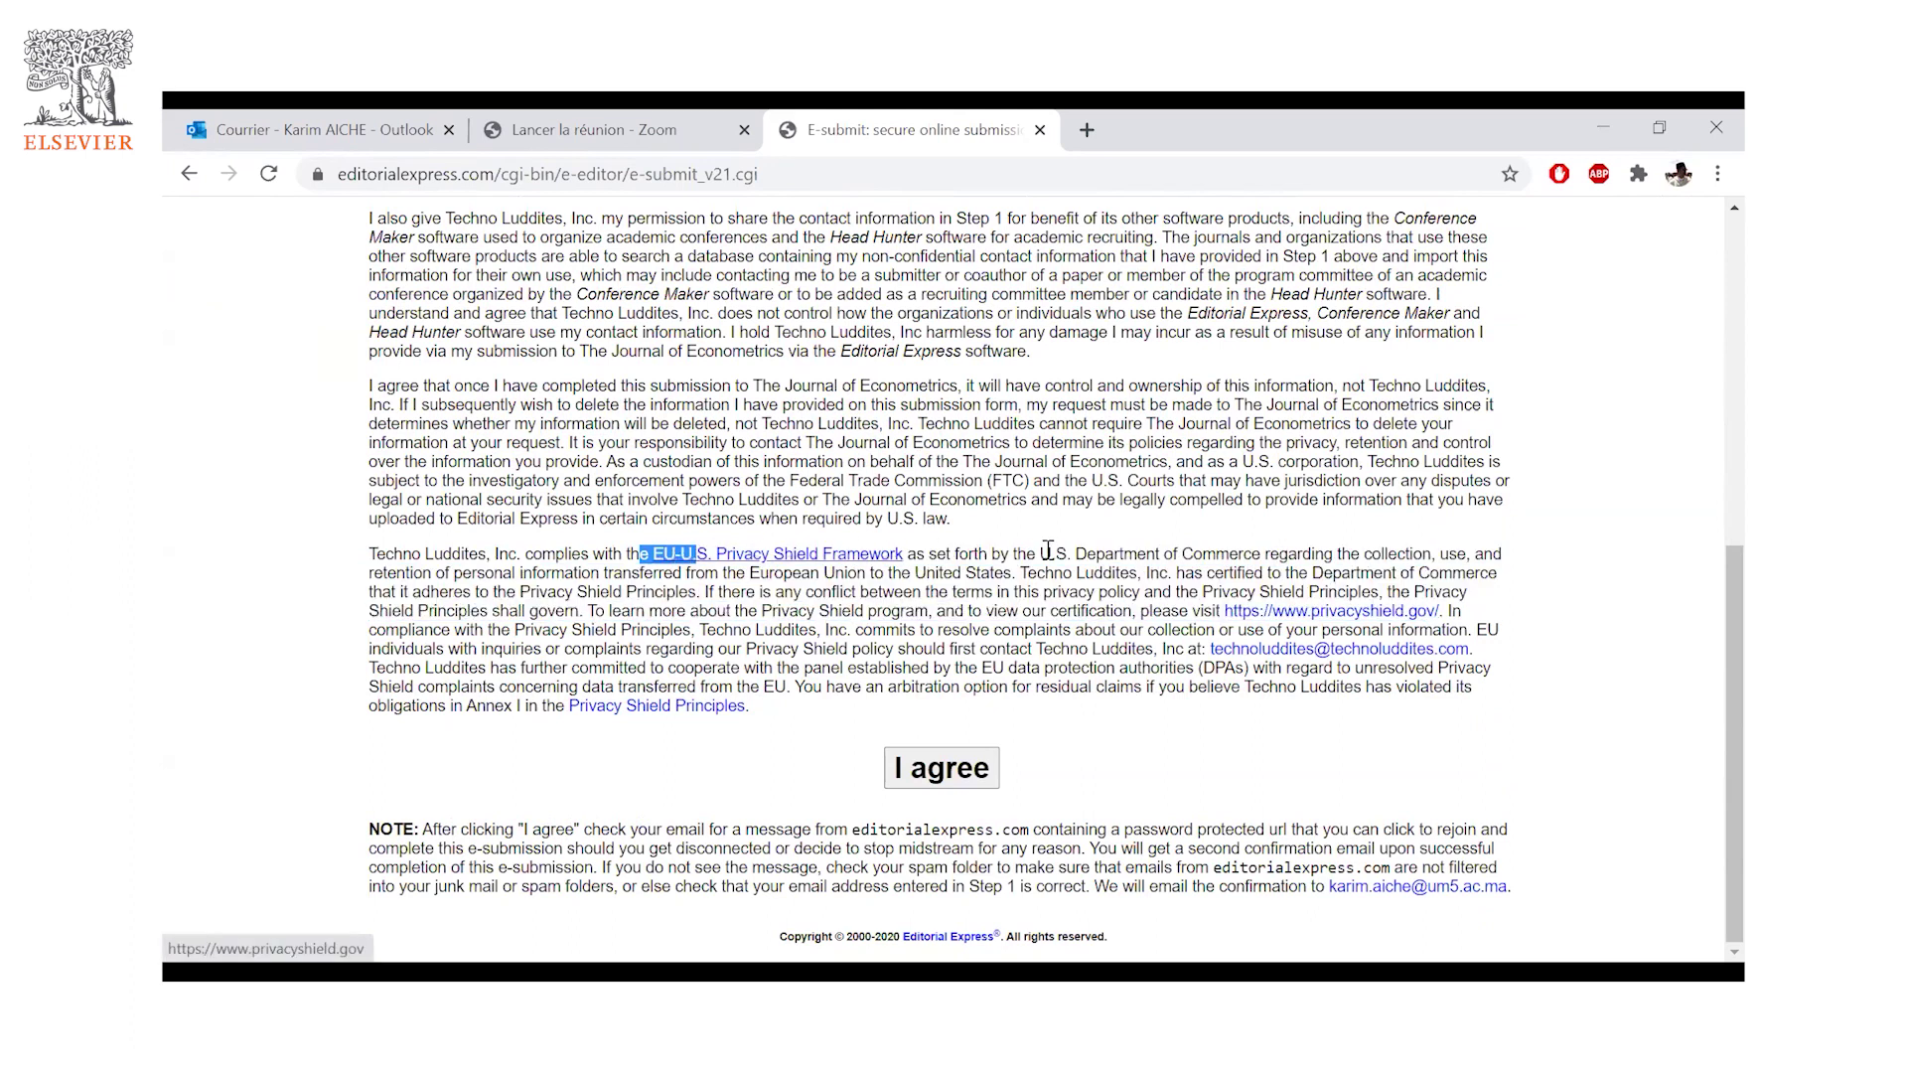
left_click(1337, 556, "shift")
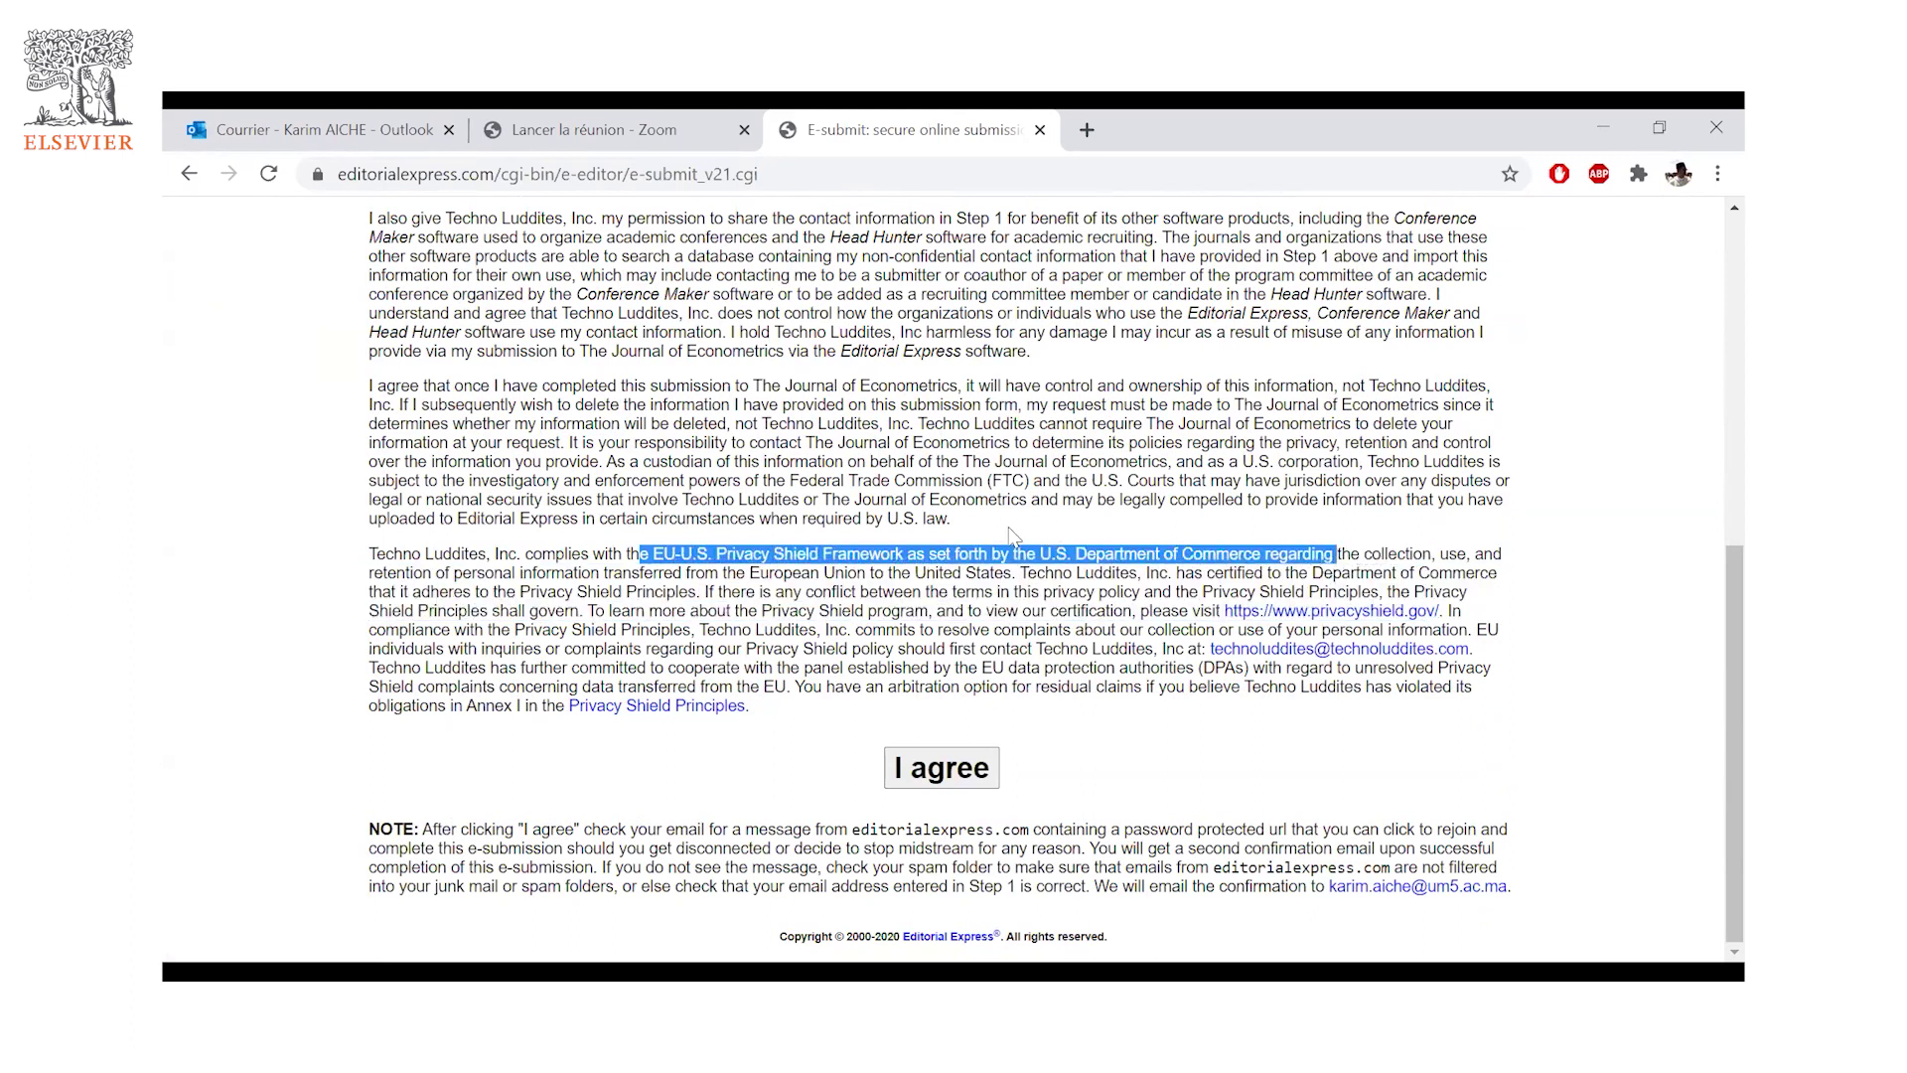
left_click(1622, 519)
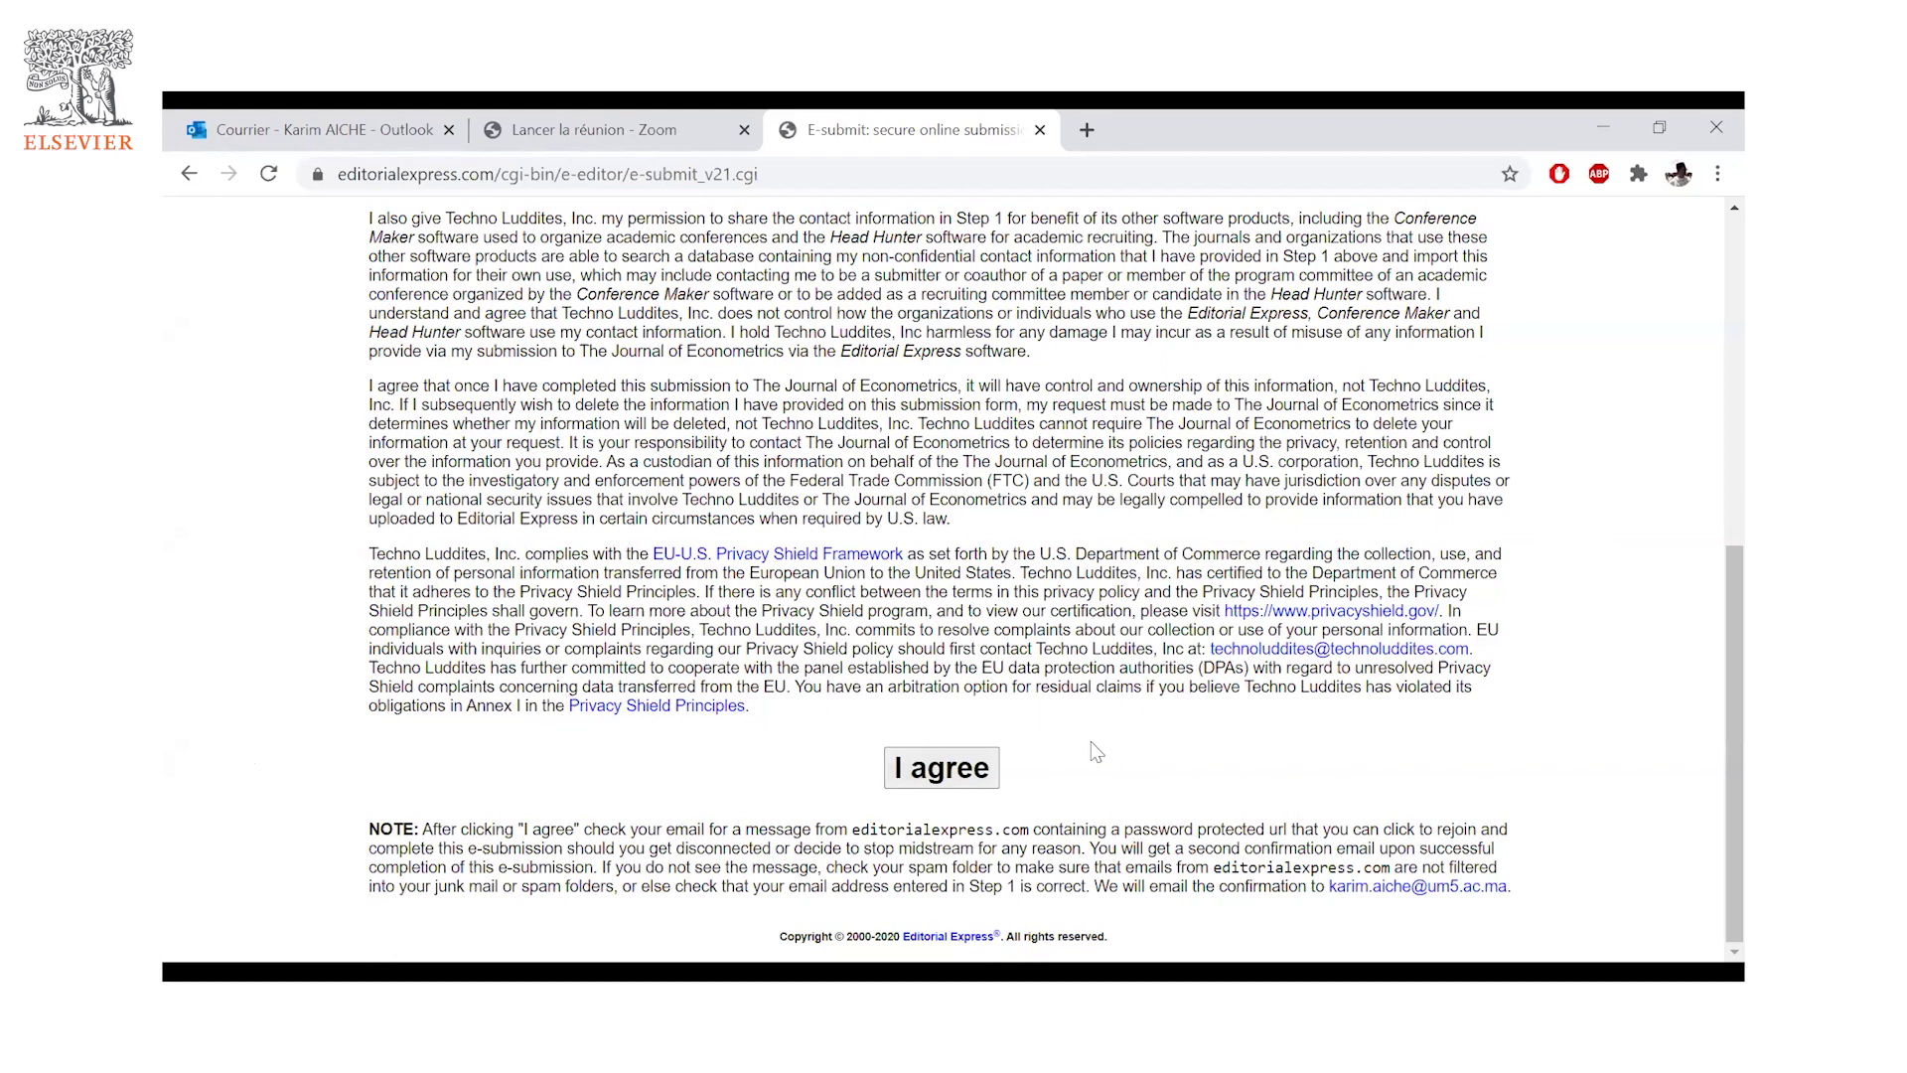
scroll(1092, 760, "up", 1)
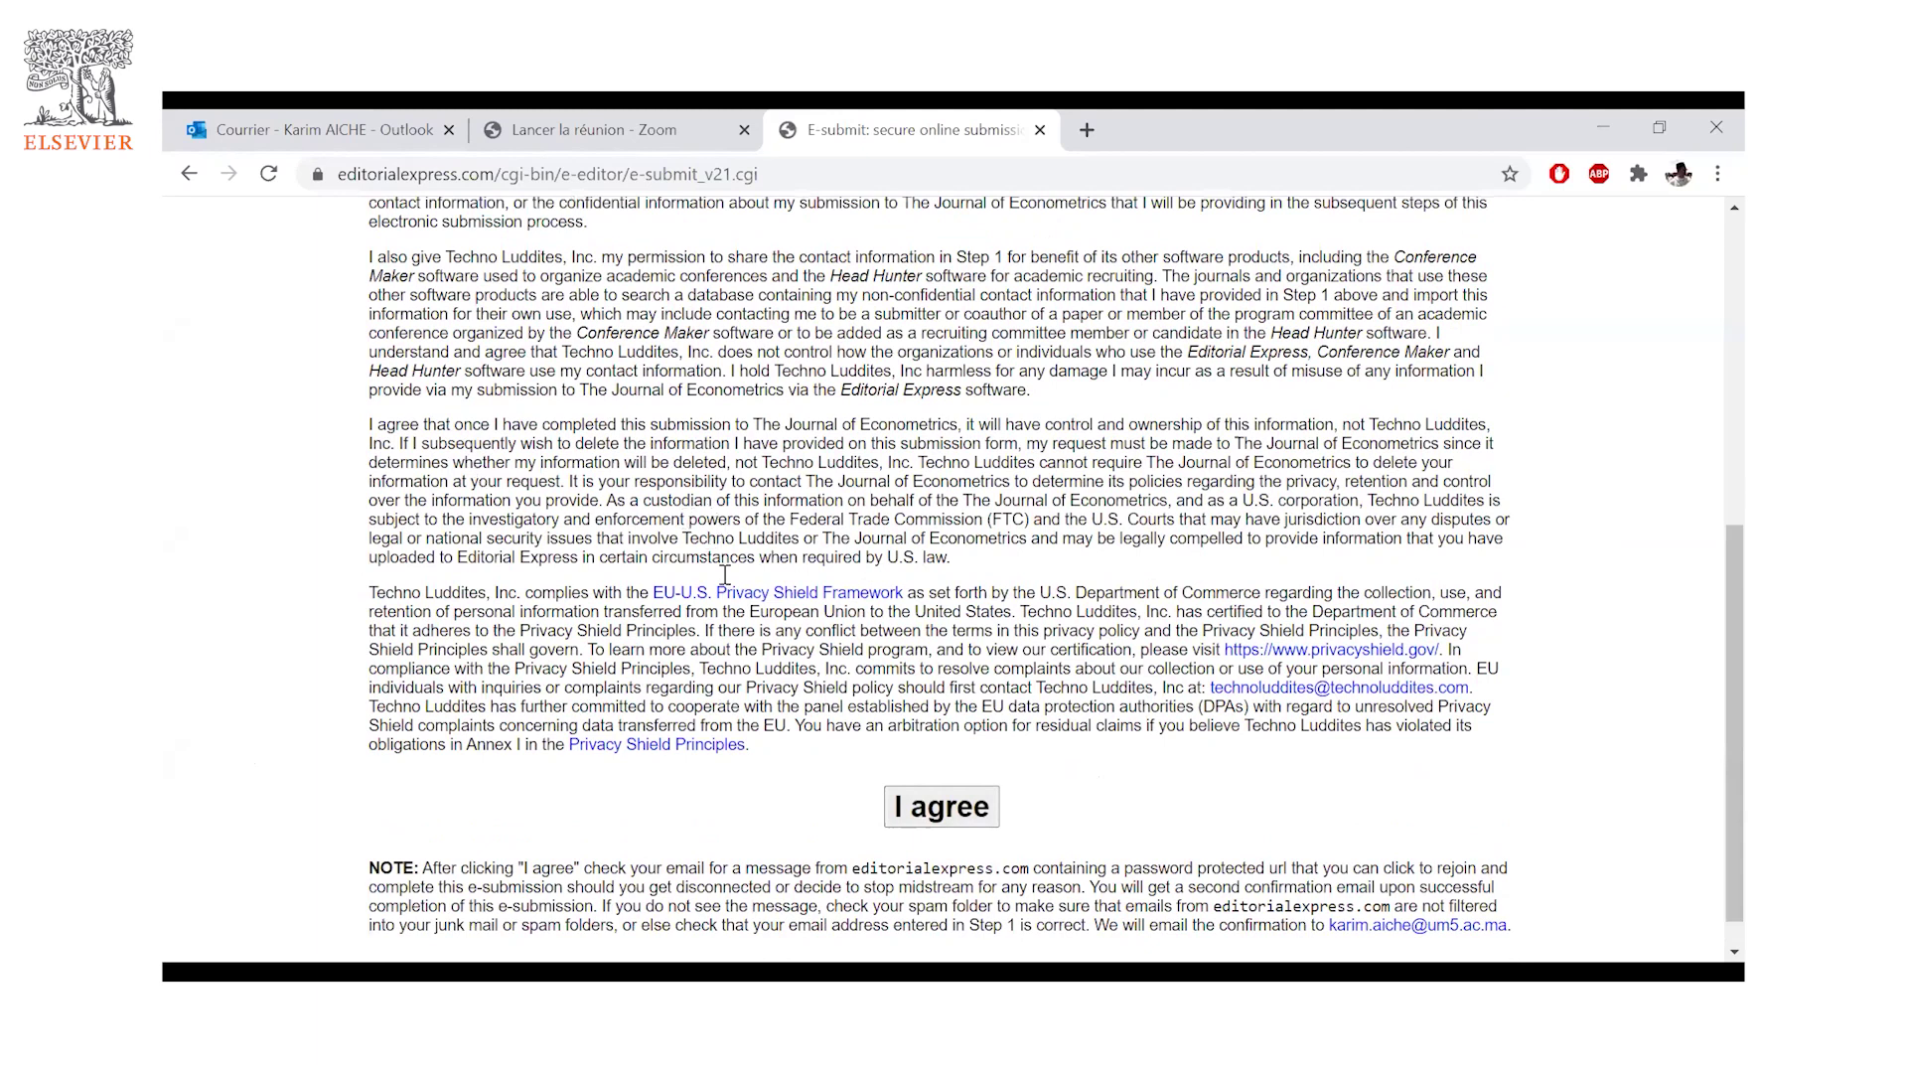
scroll(725, 581, "up", 3)
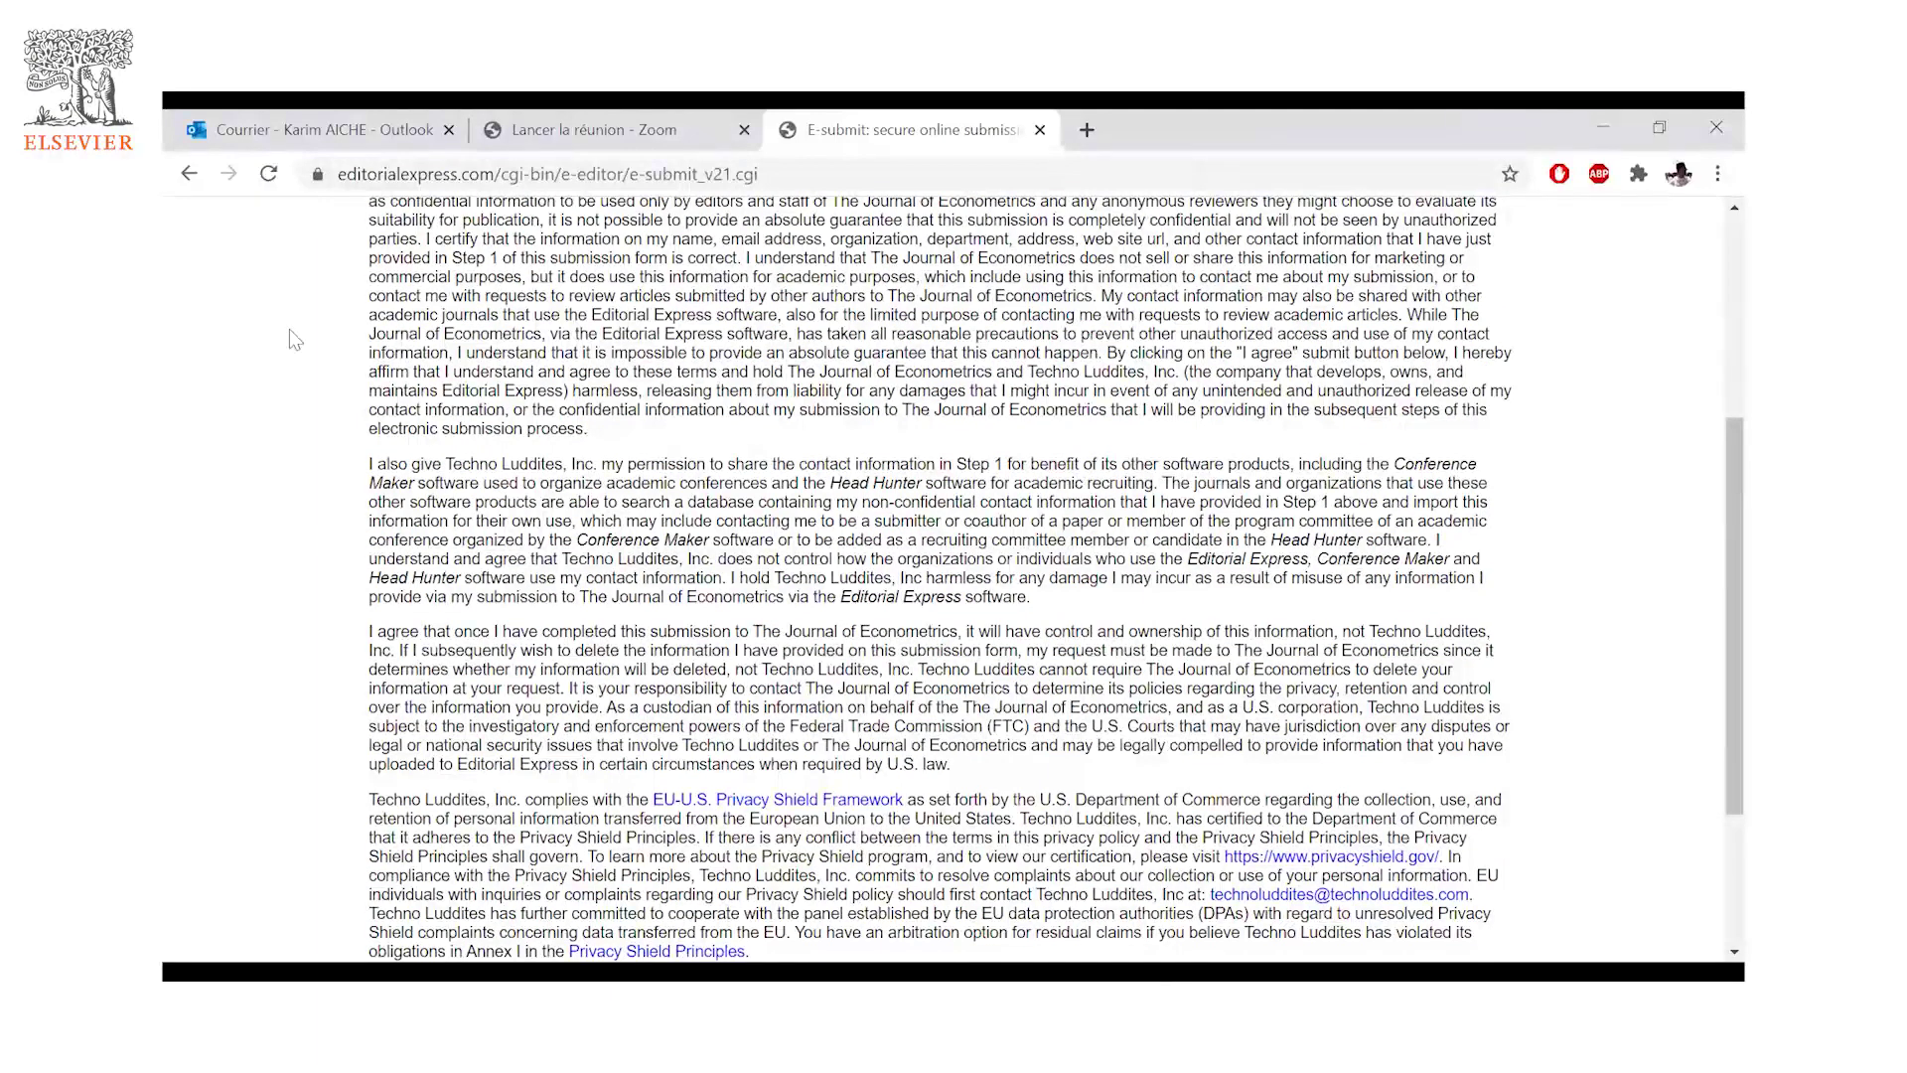
scroll(728, 524, "up", 2)
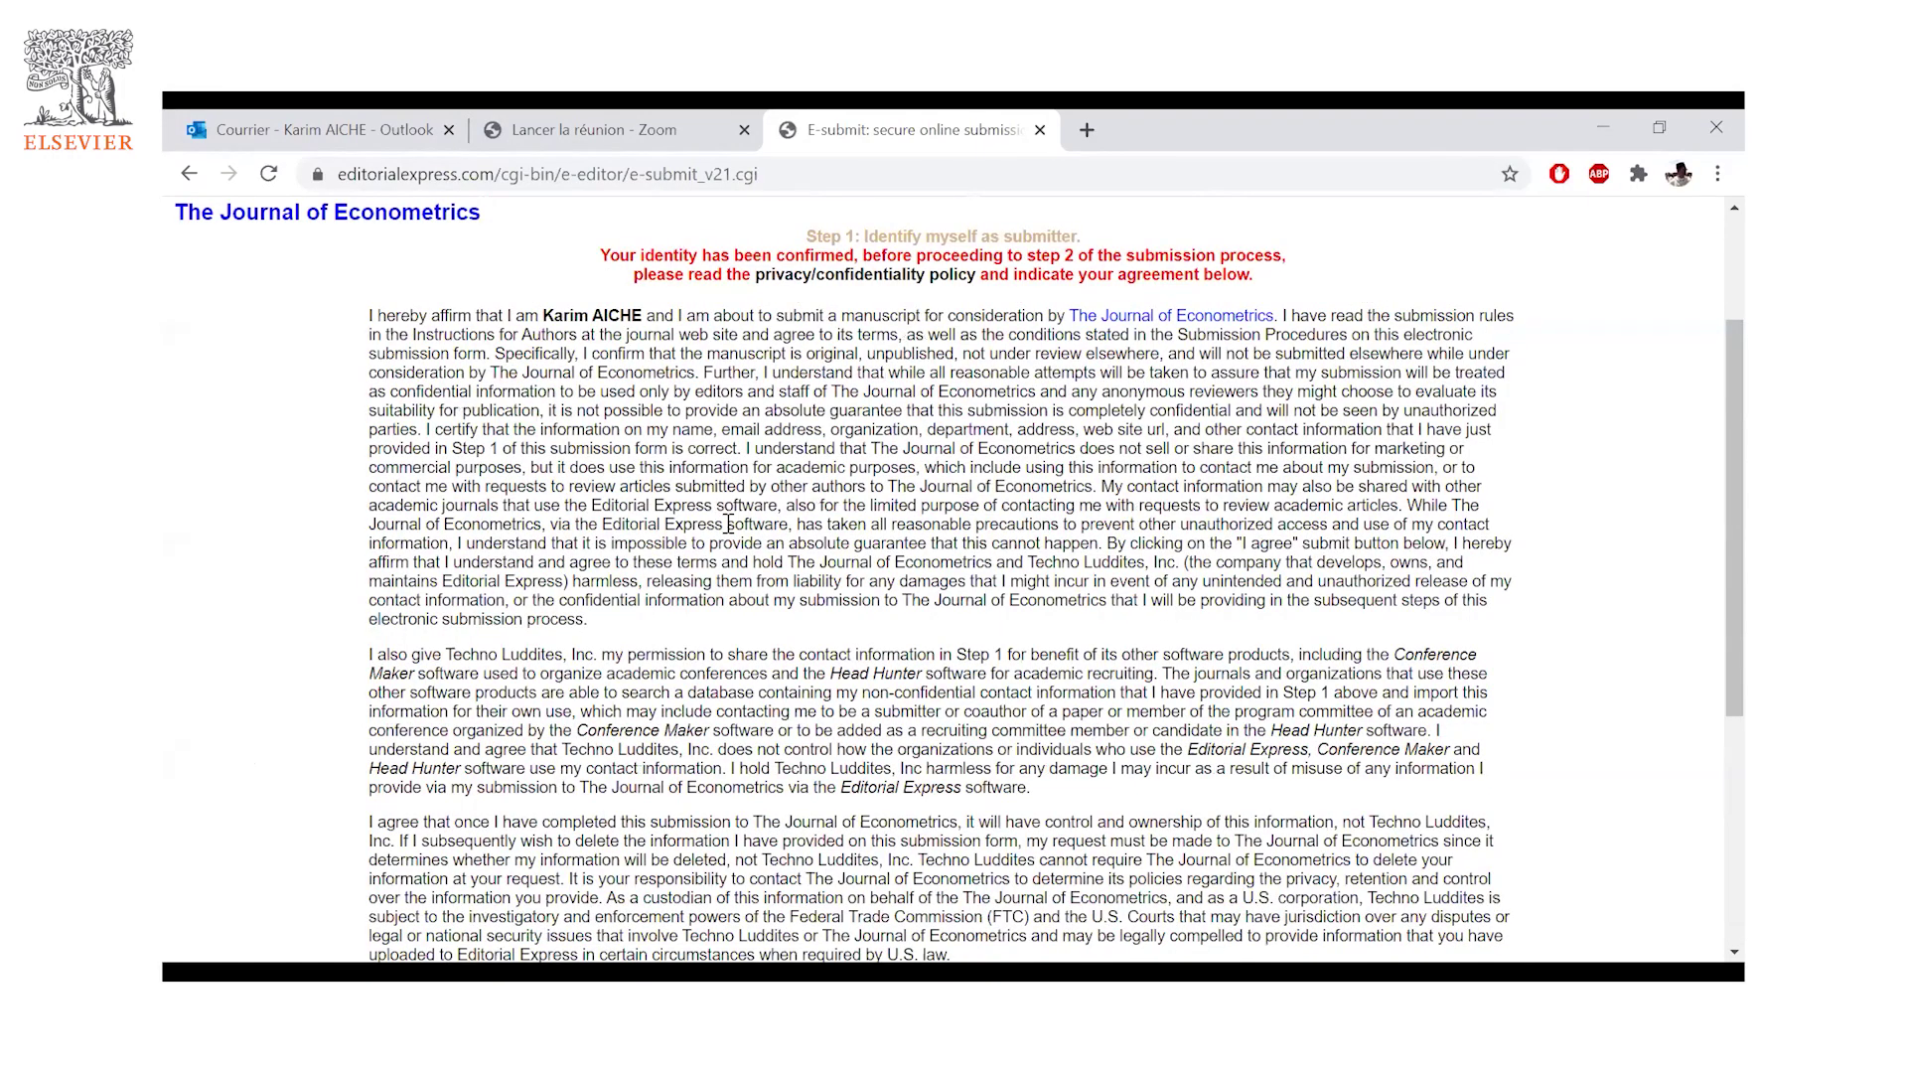
scroll(728, 523, "down", 4)
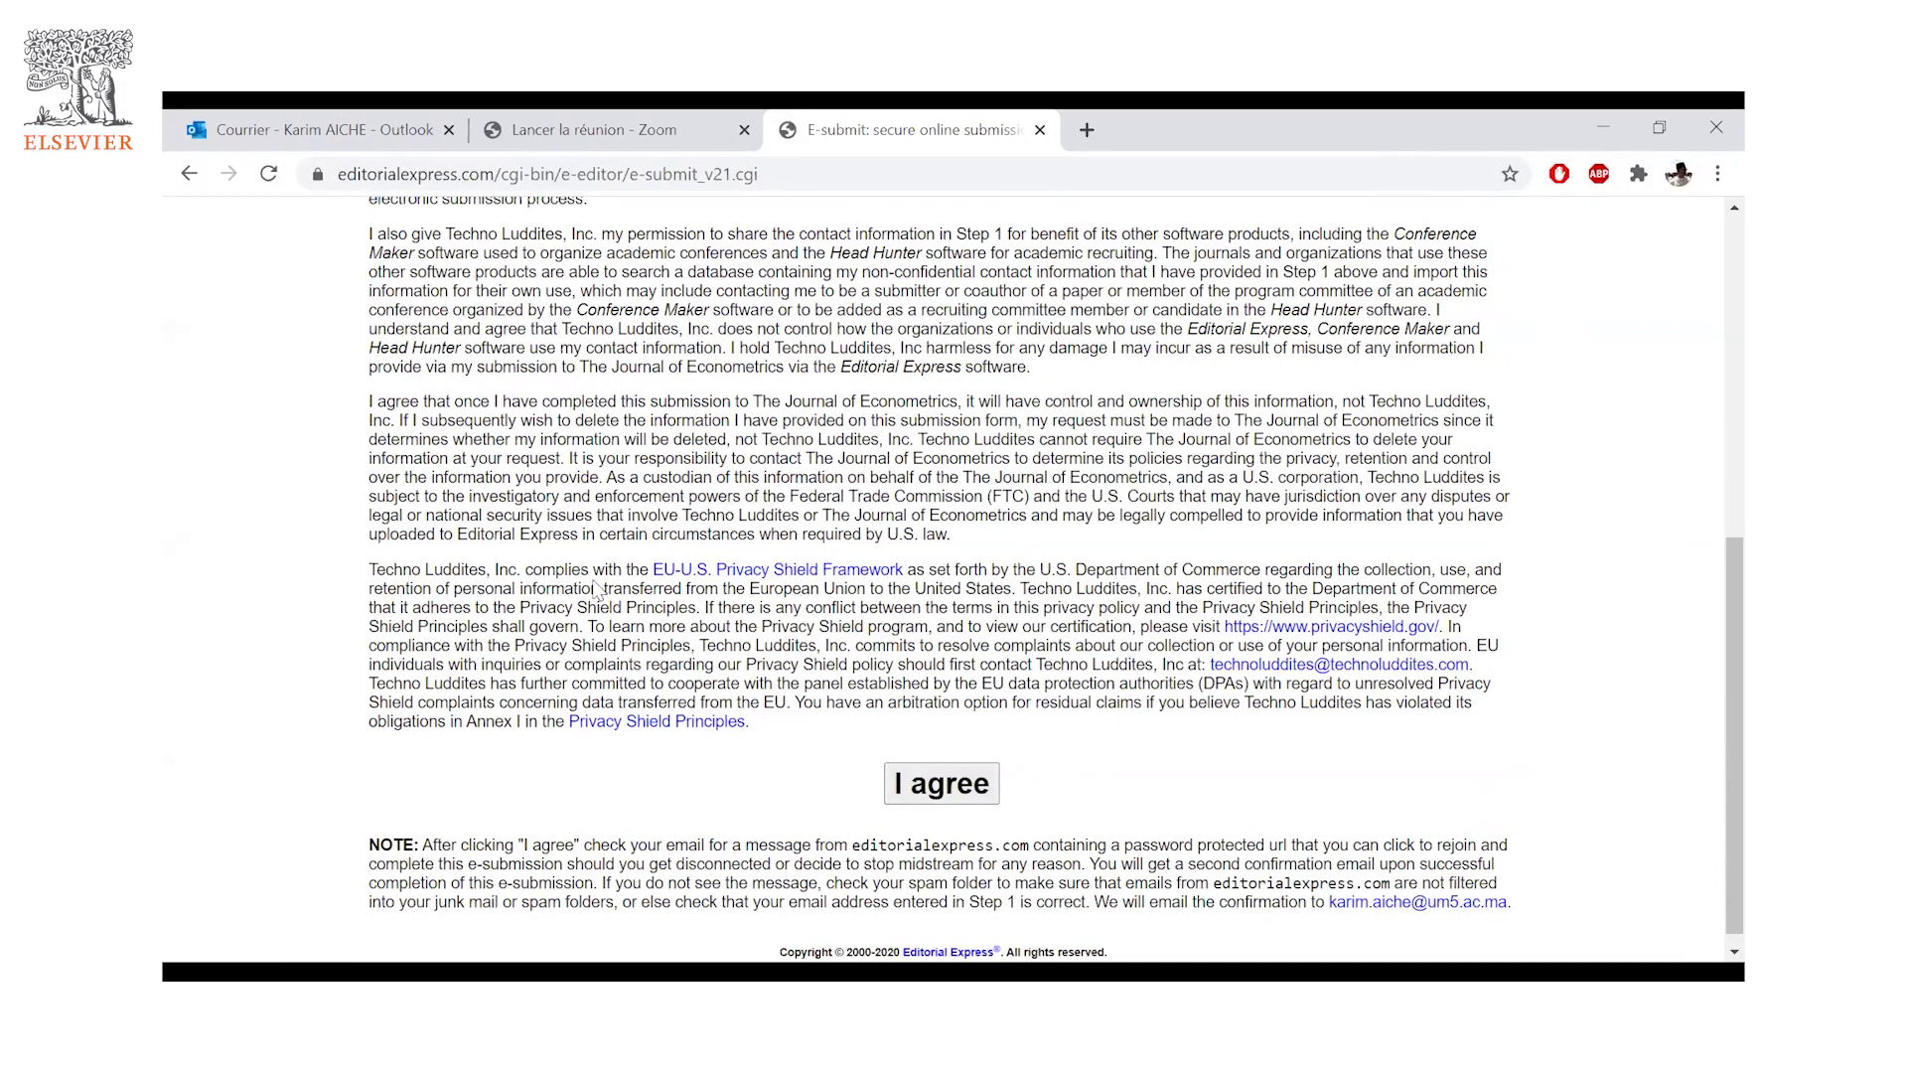
scroll(588, 584, "up", 1)
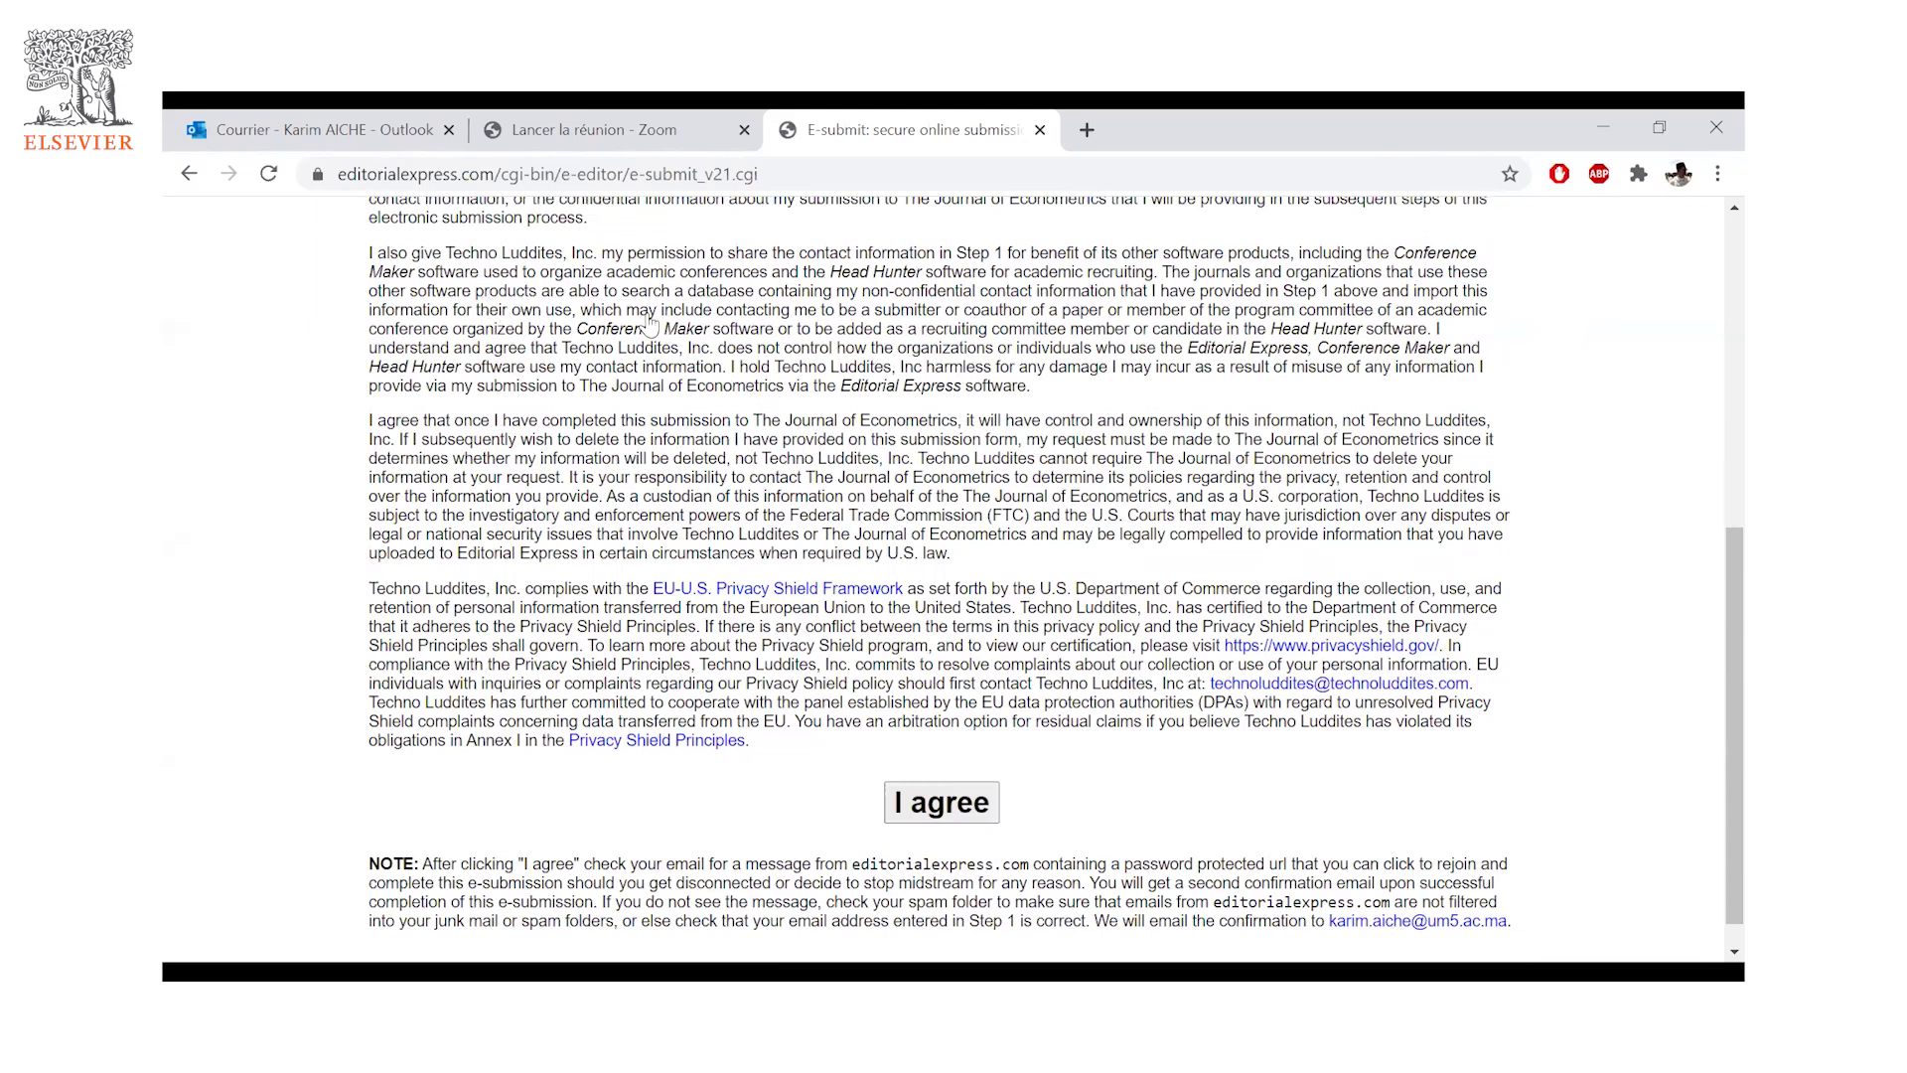
scroll(993, 328, "up", 1)
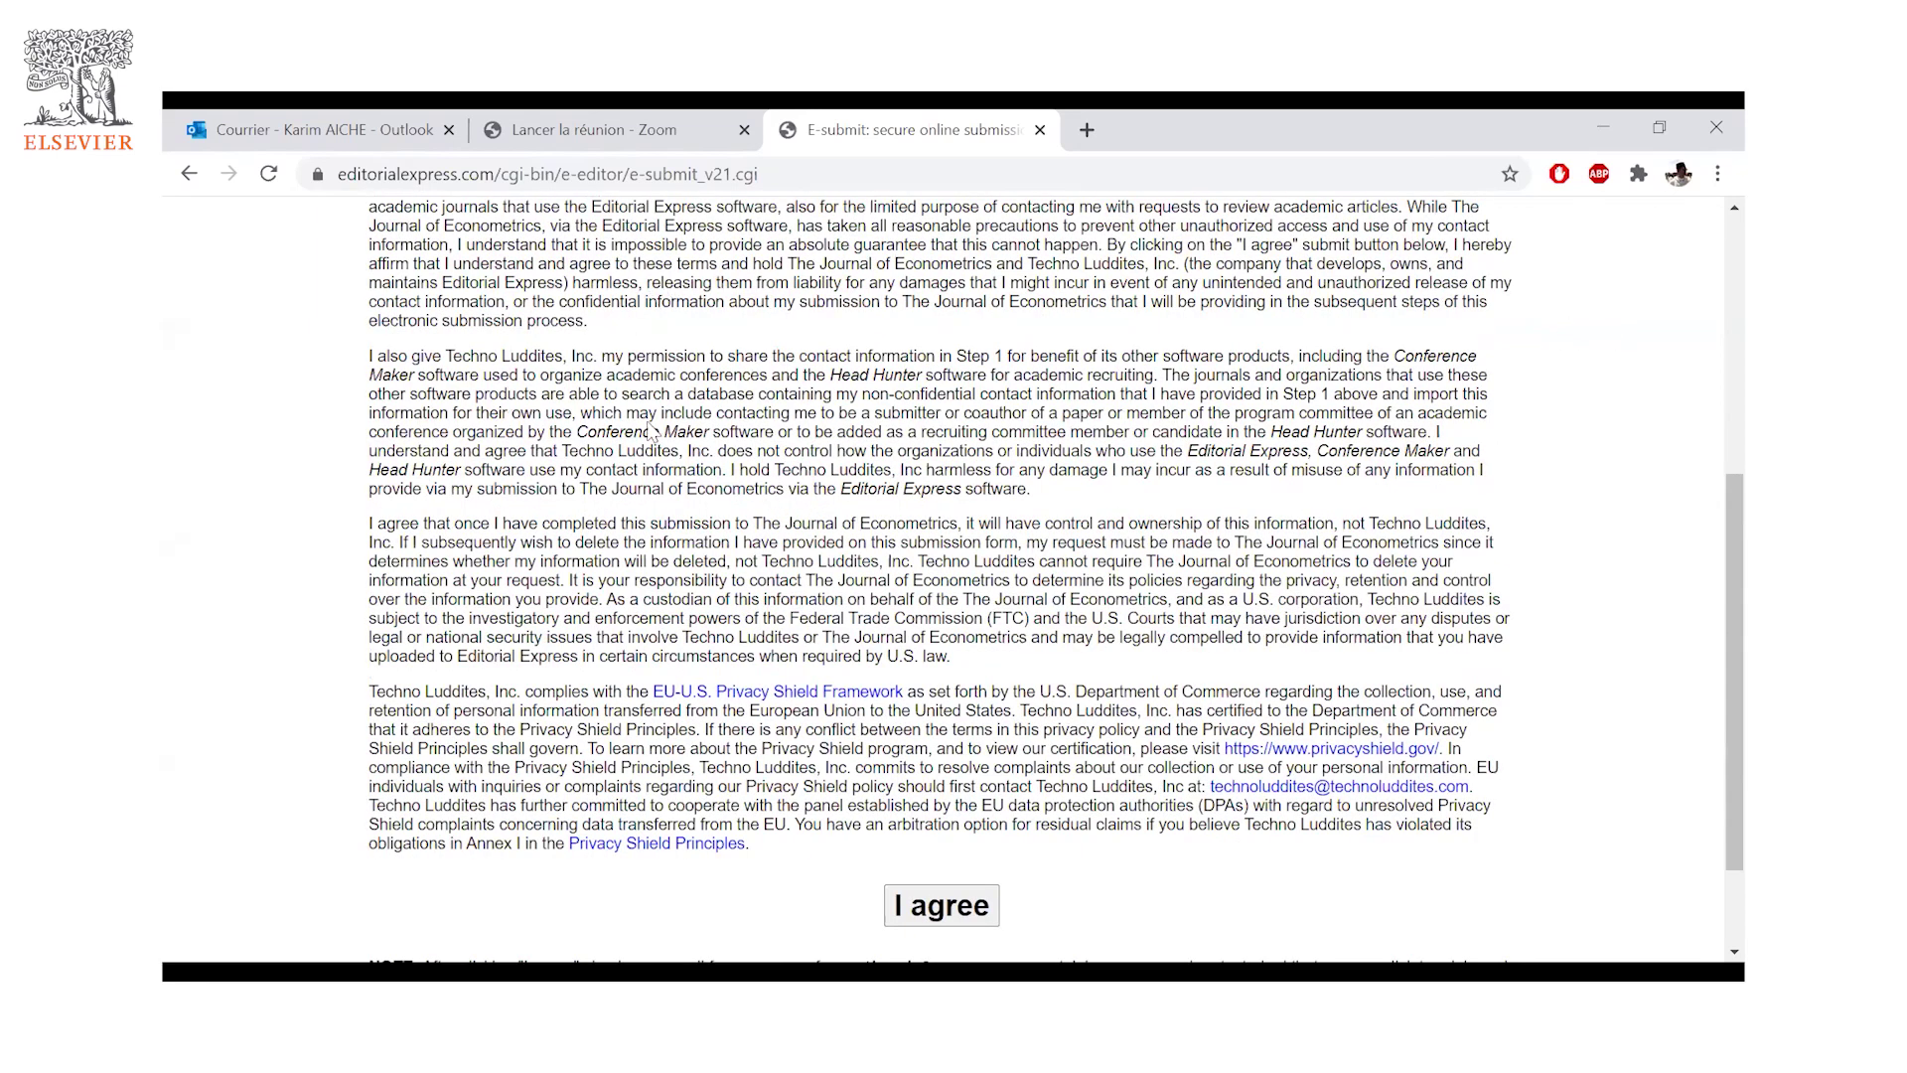
scroll(614, 337, "up", 5)
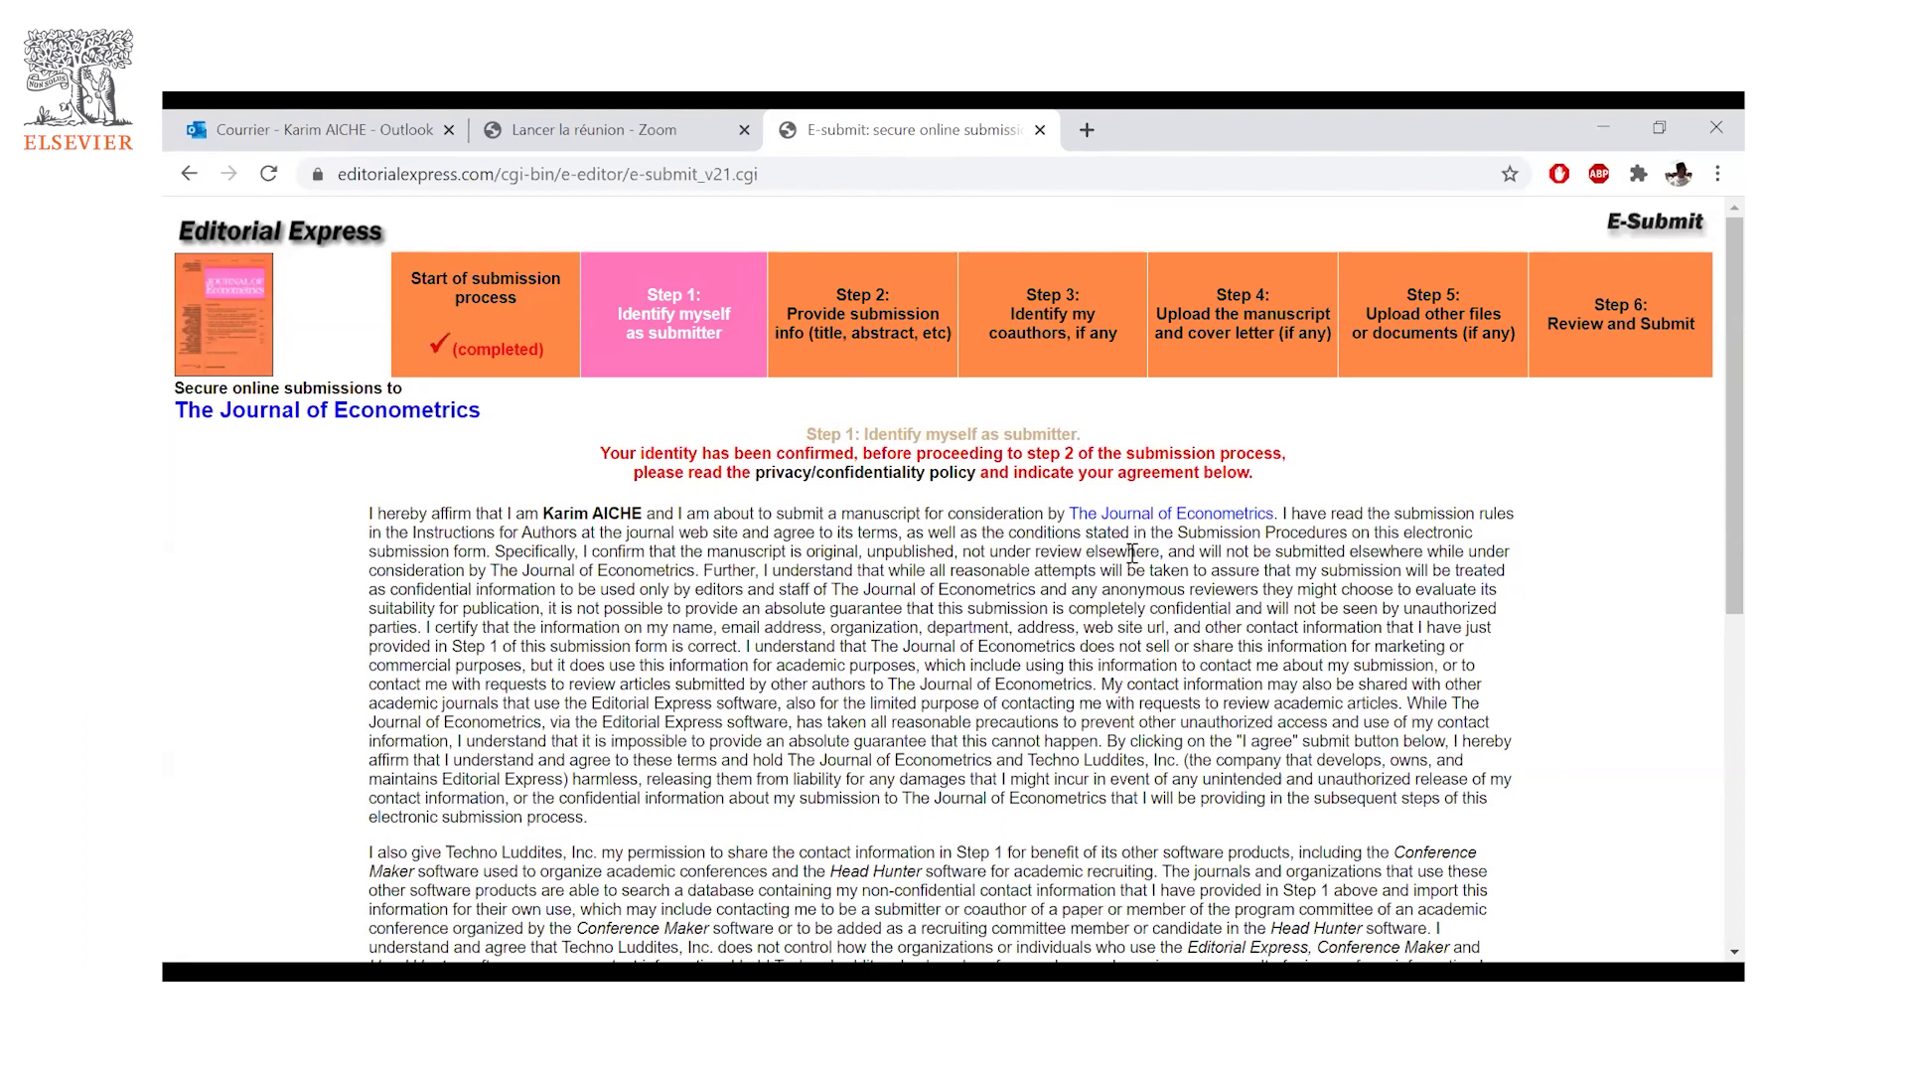
- Use the browser Back button's history list to return to the Guide for Authors page
scroll(907, 717, "down", 1)
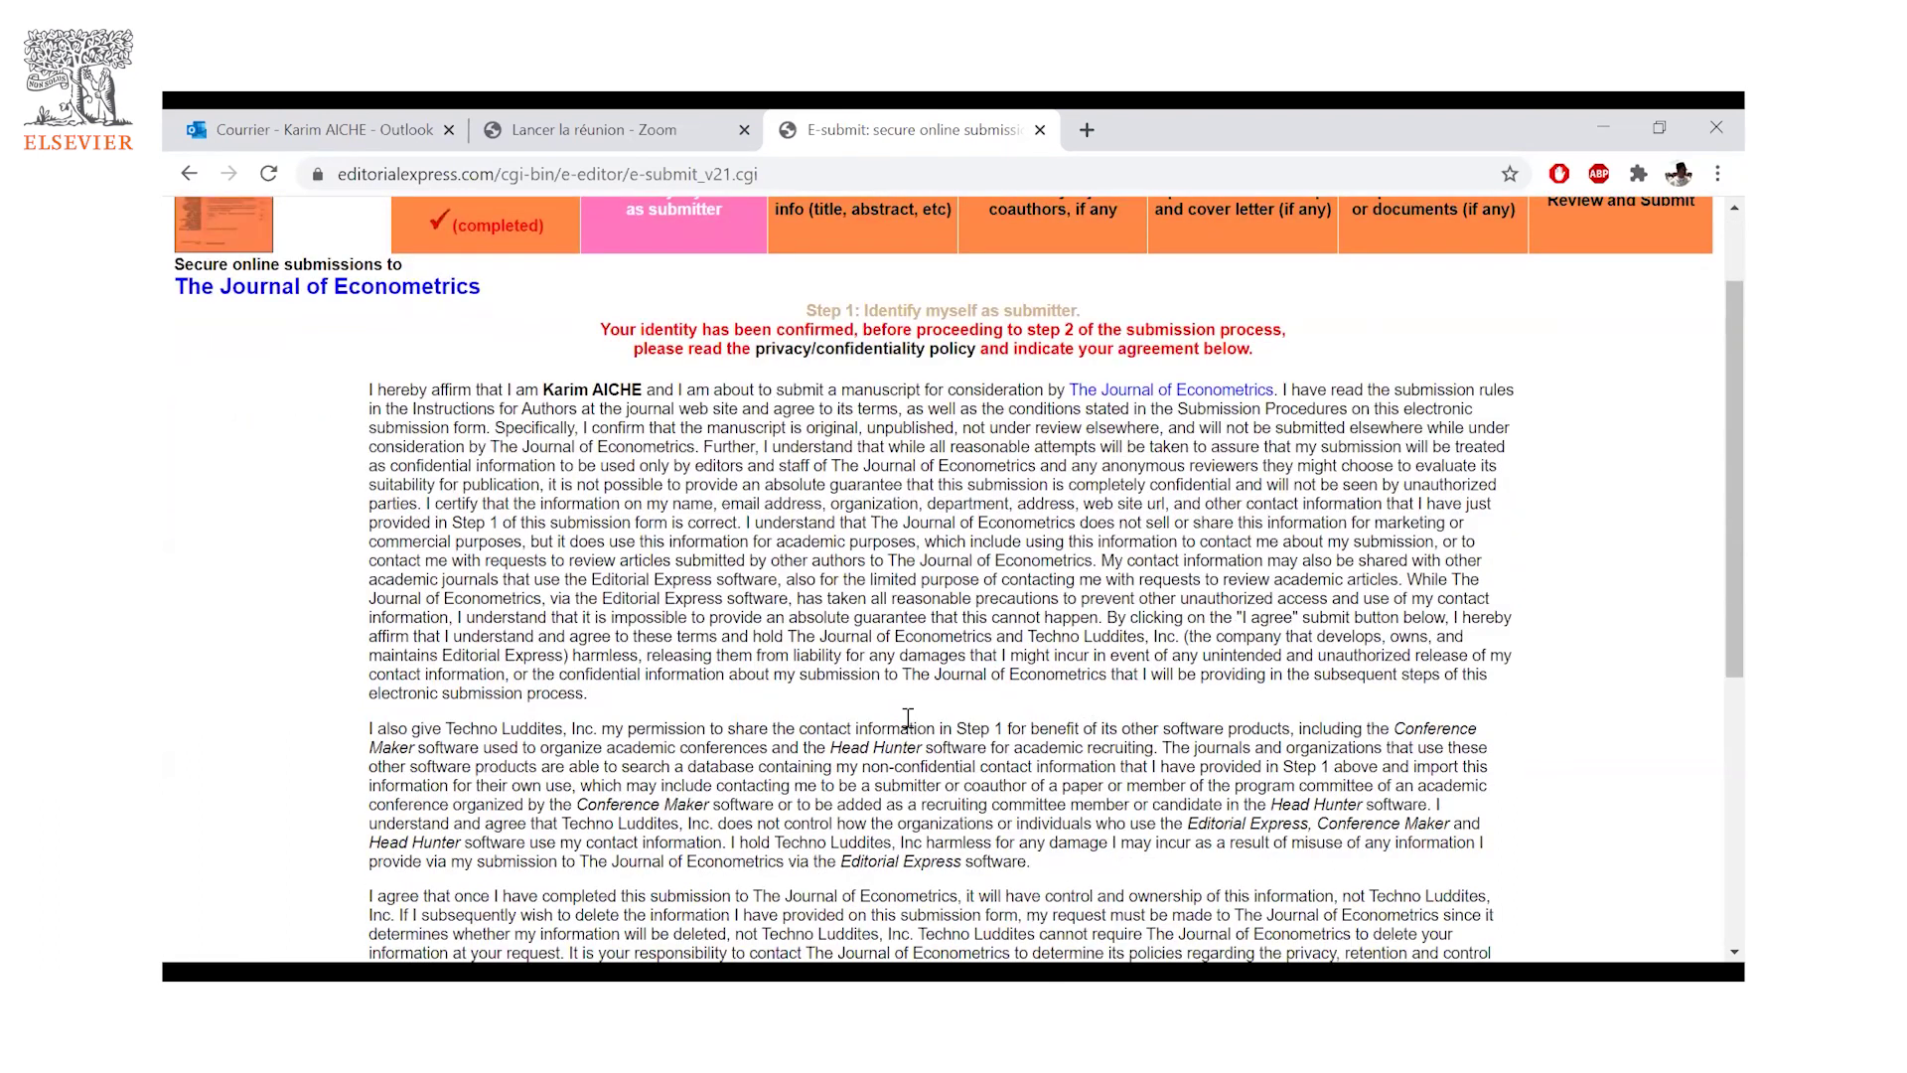
scroll(907, 717, "up", 1)
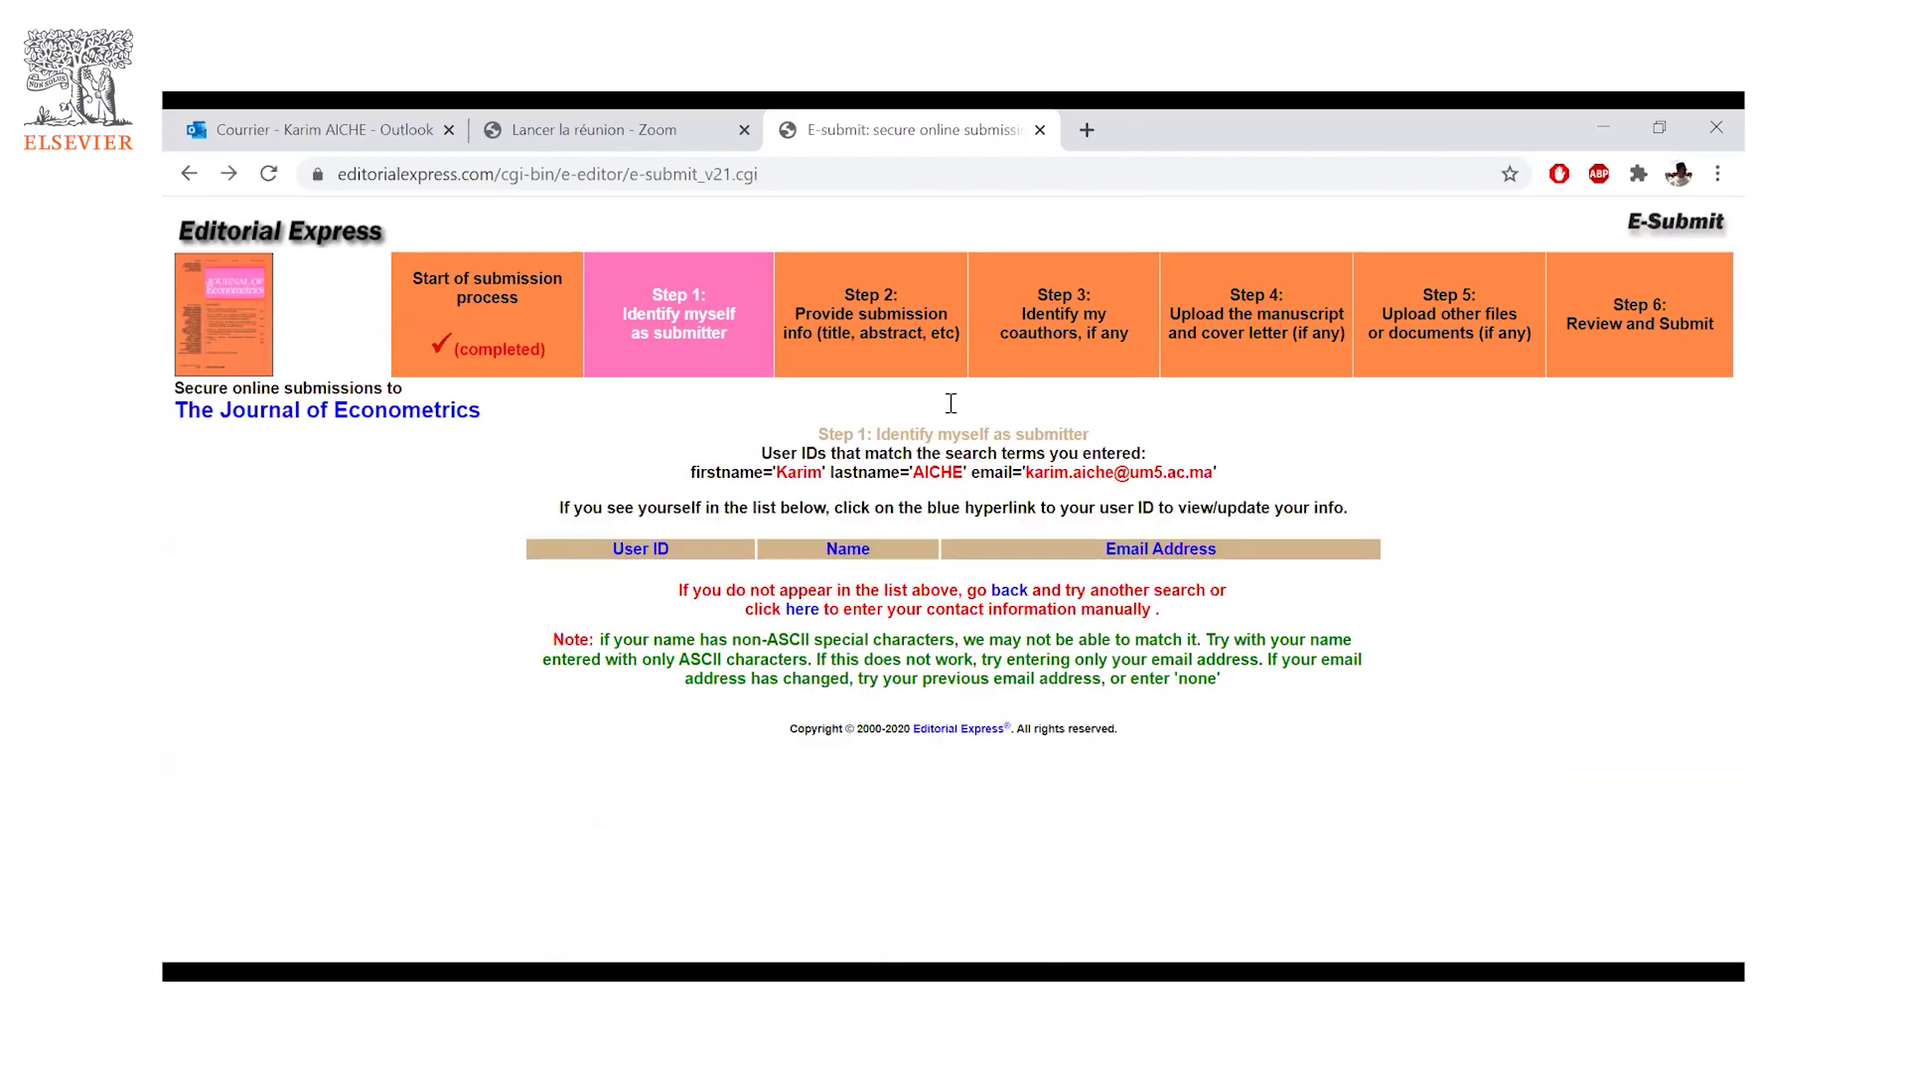
right_click(189, 173)
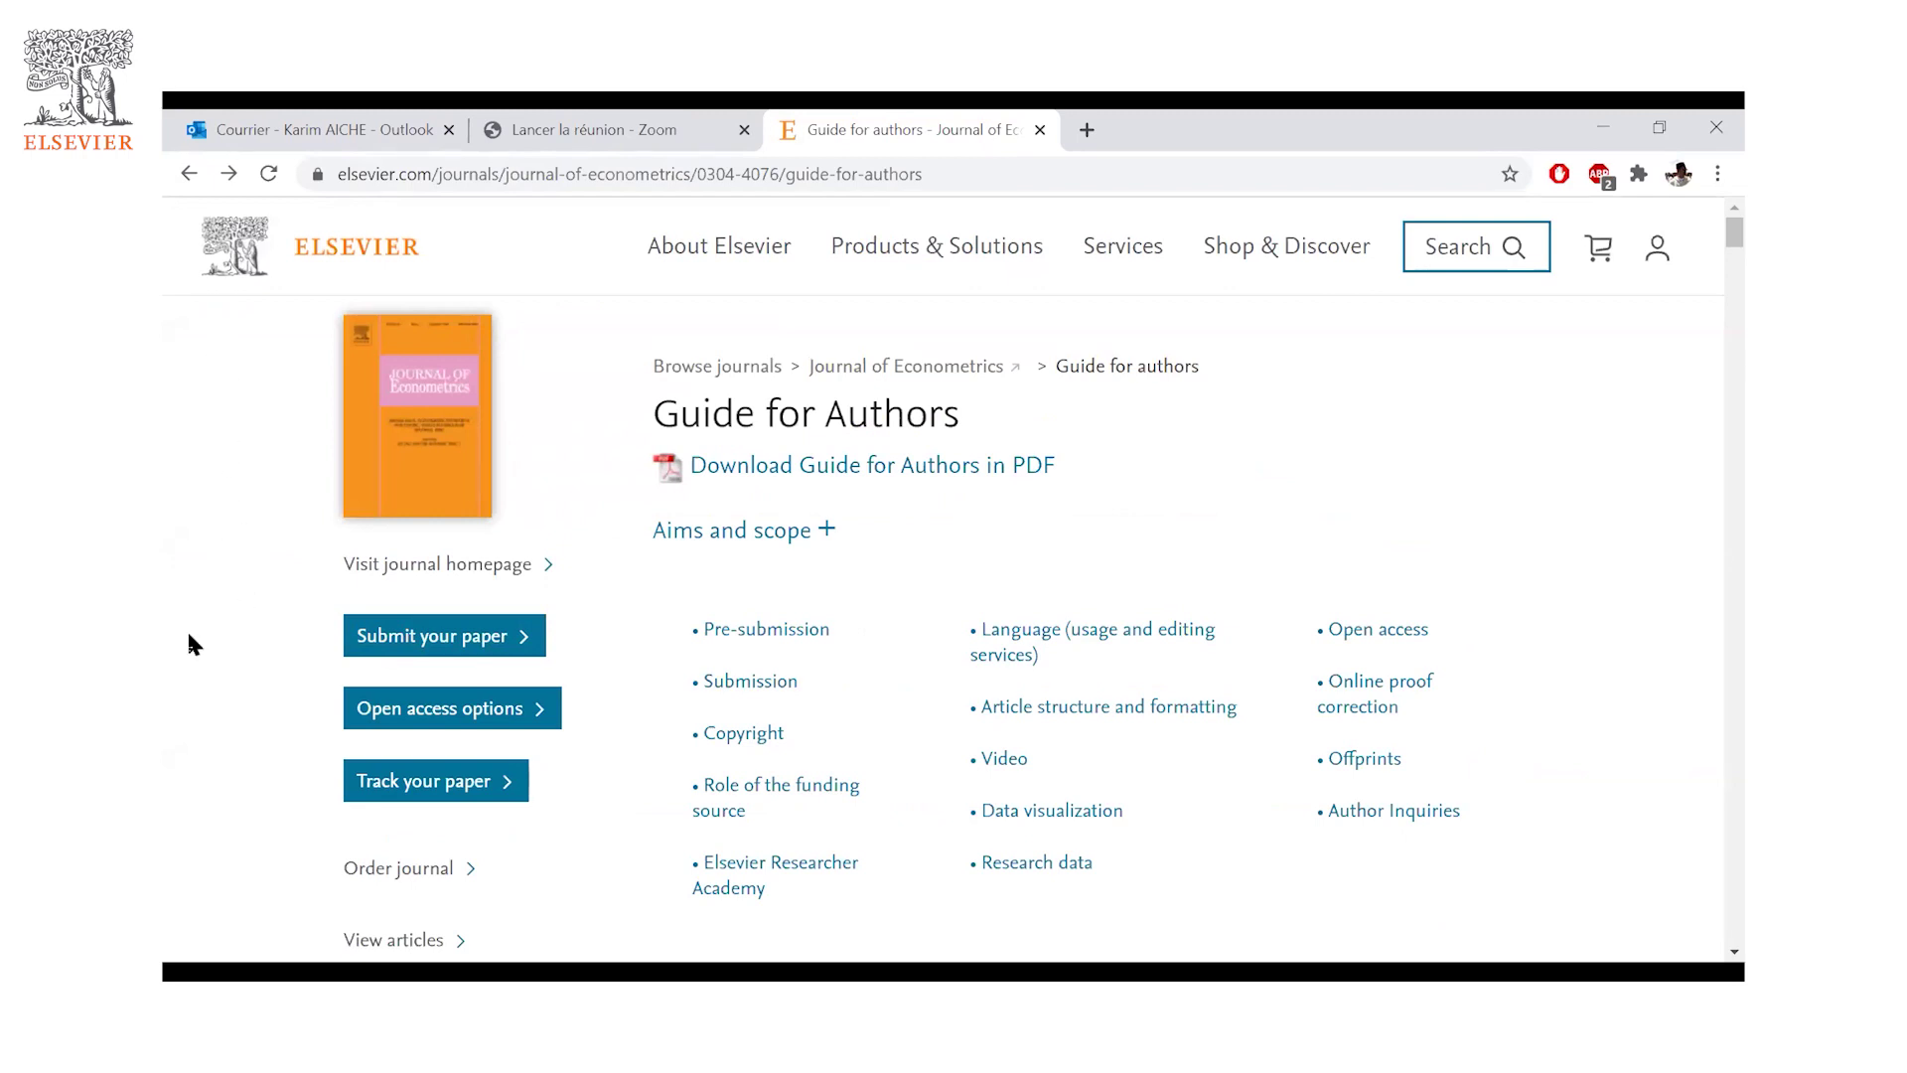
- Highlight the reference-number, direct-link and publication-status phrases in the Track your accepted paper section
left_click(460, 782)
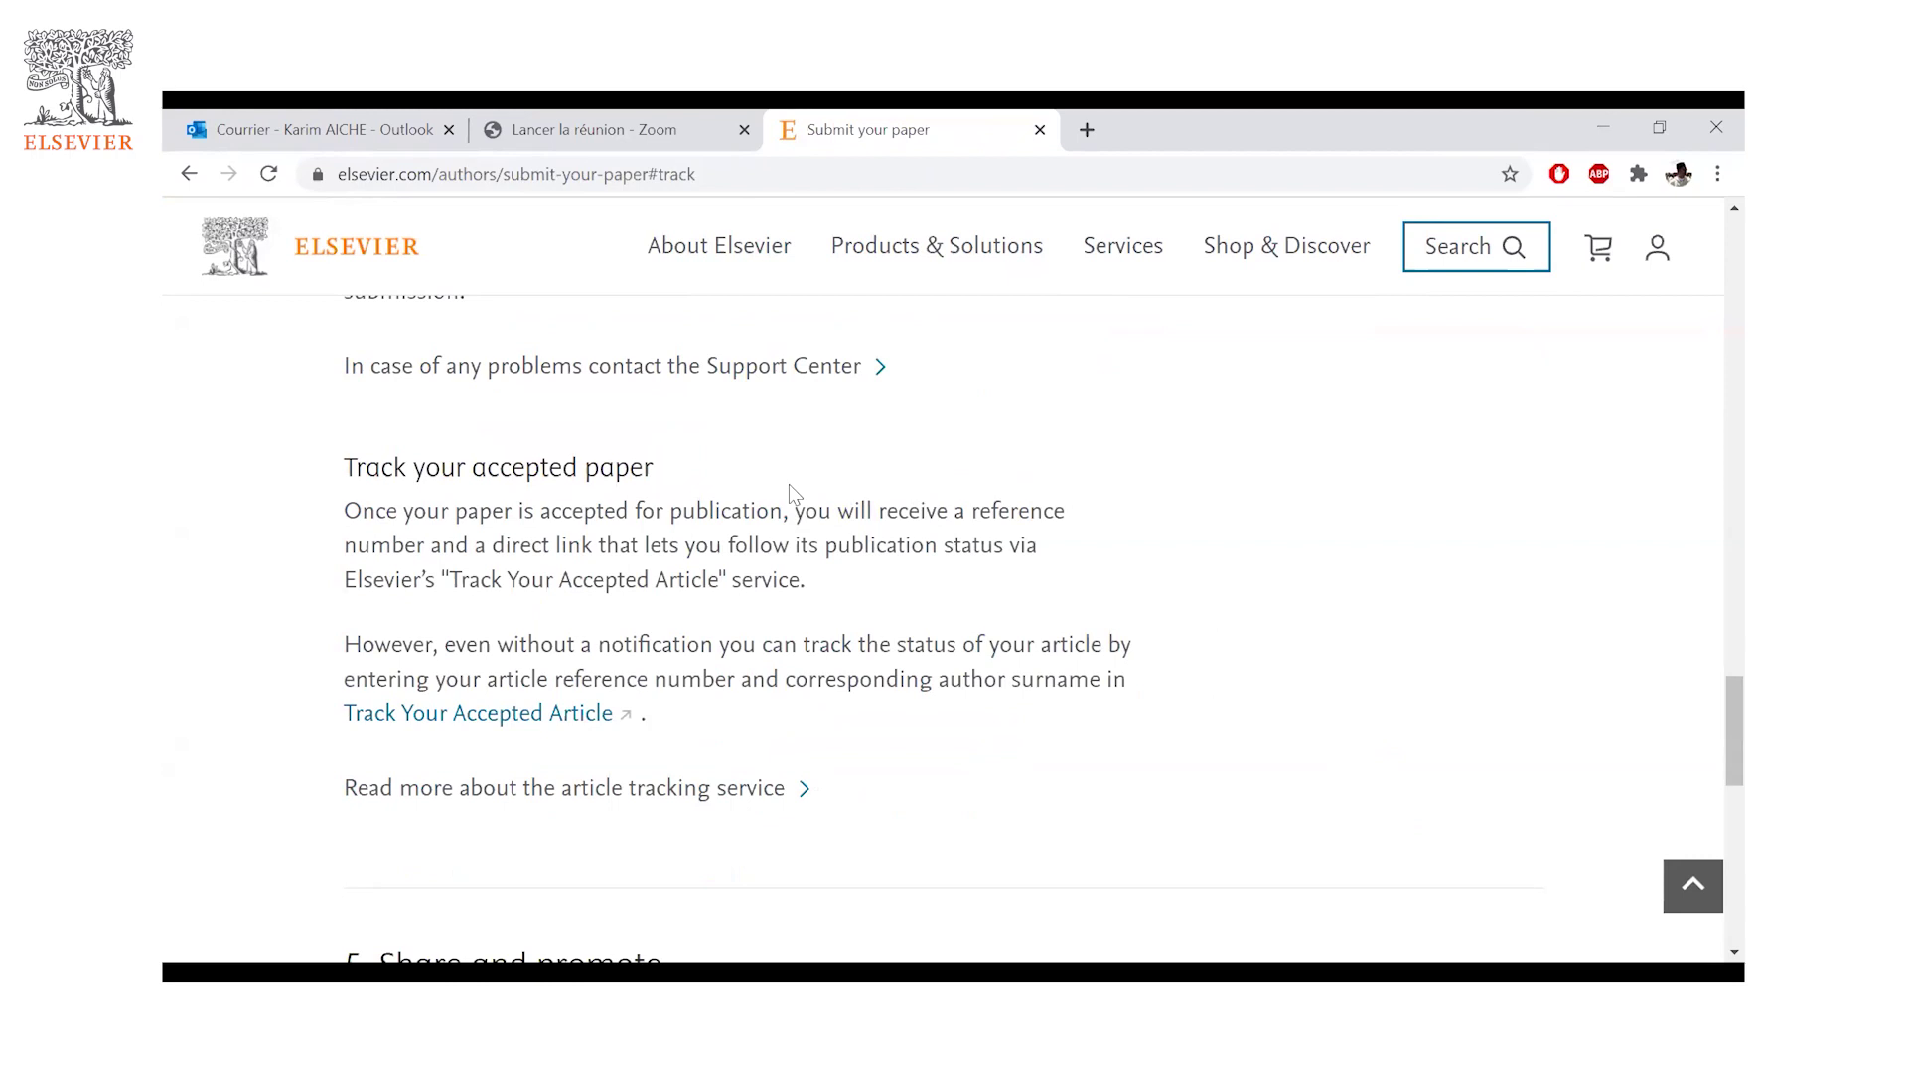
left_click_drag(357, 545, 476, 544)
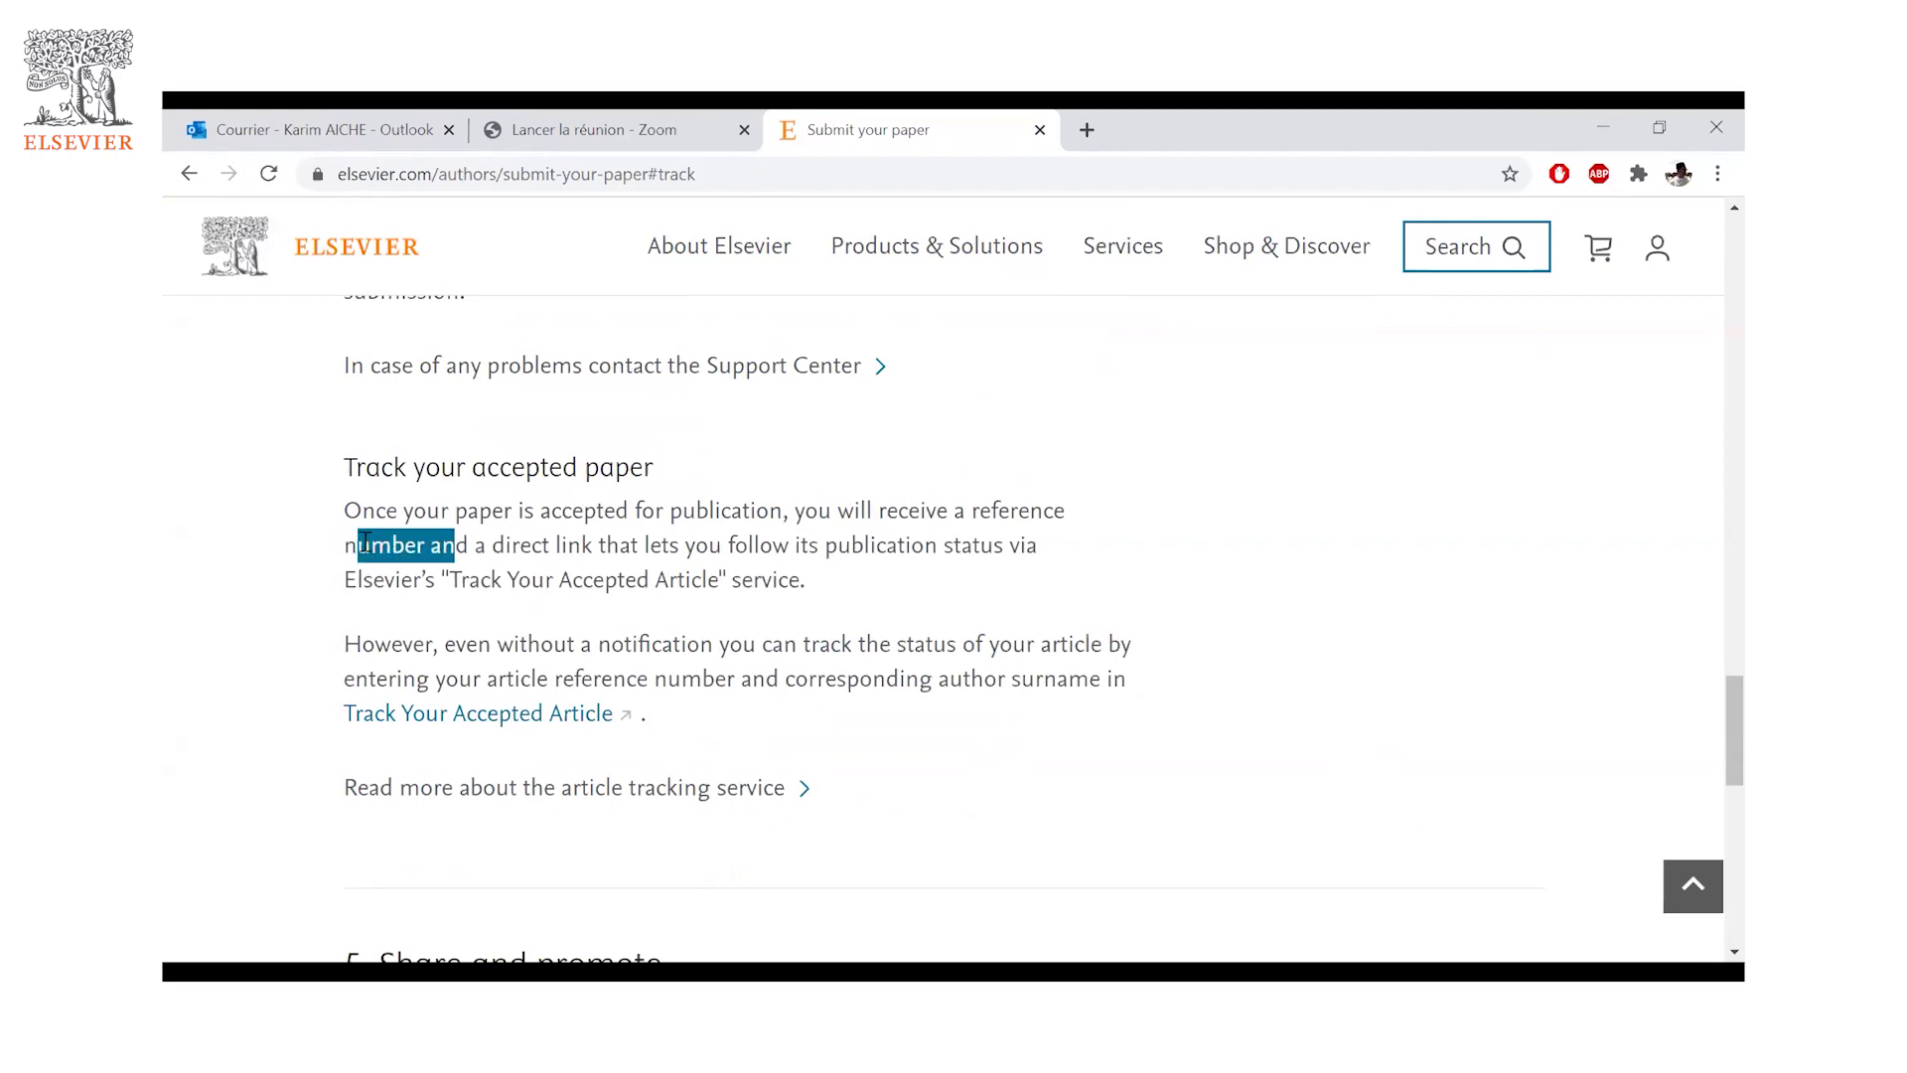
left_click(482, 552)
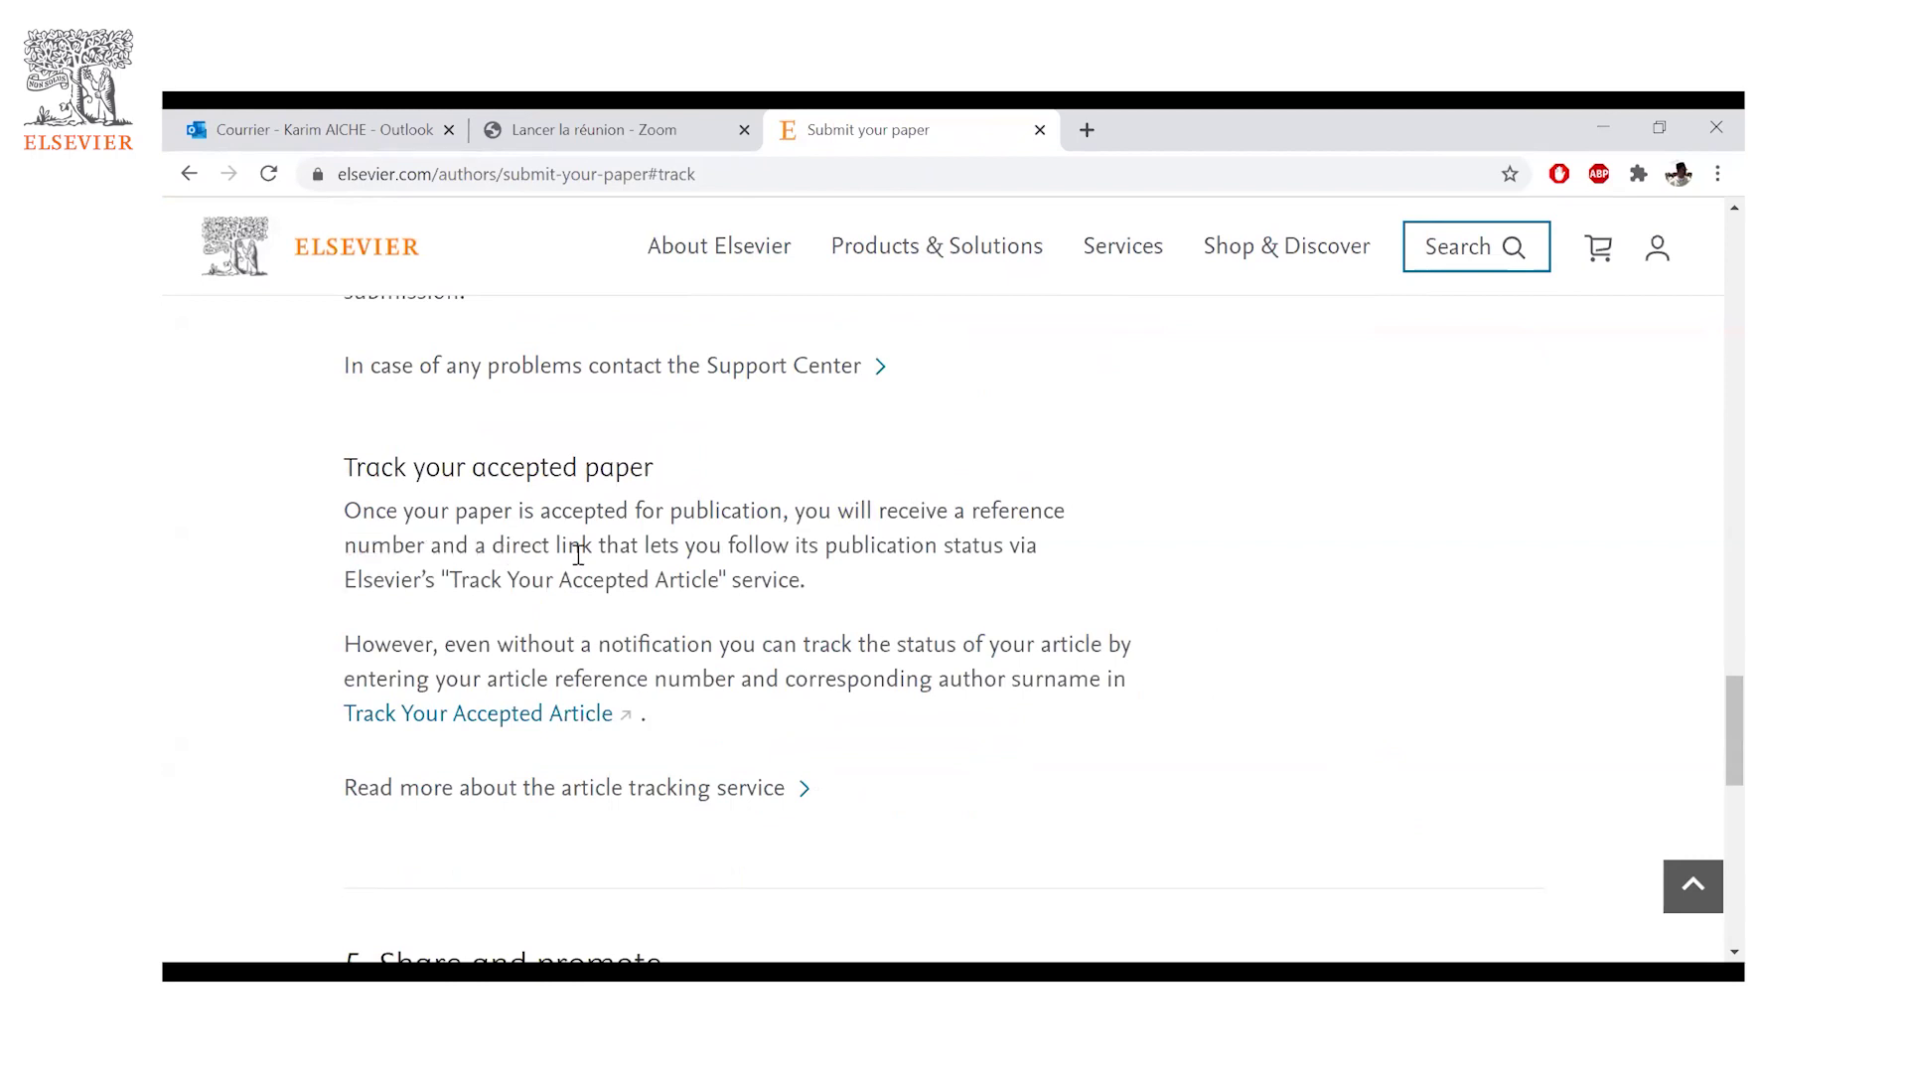
left_click_drag(345, 547, 441, 549)
left_click_drag(599, 551, 601, 548)
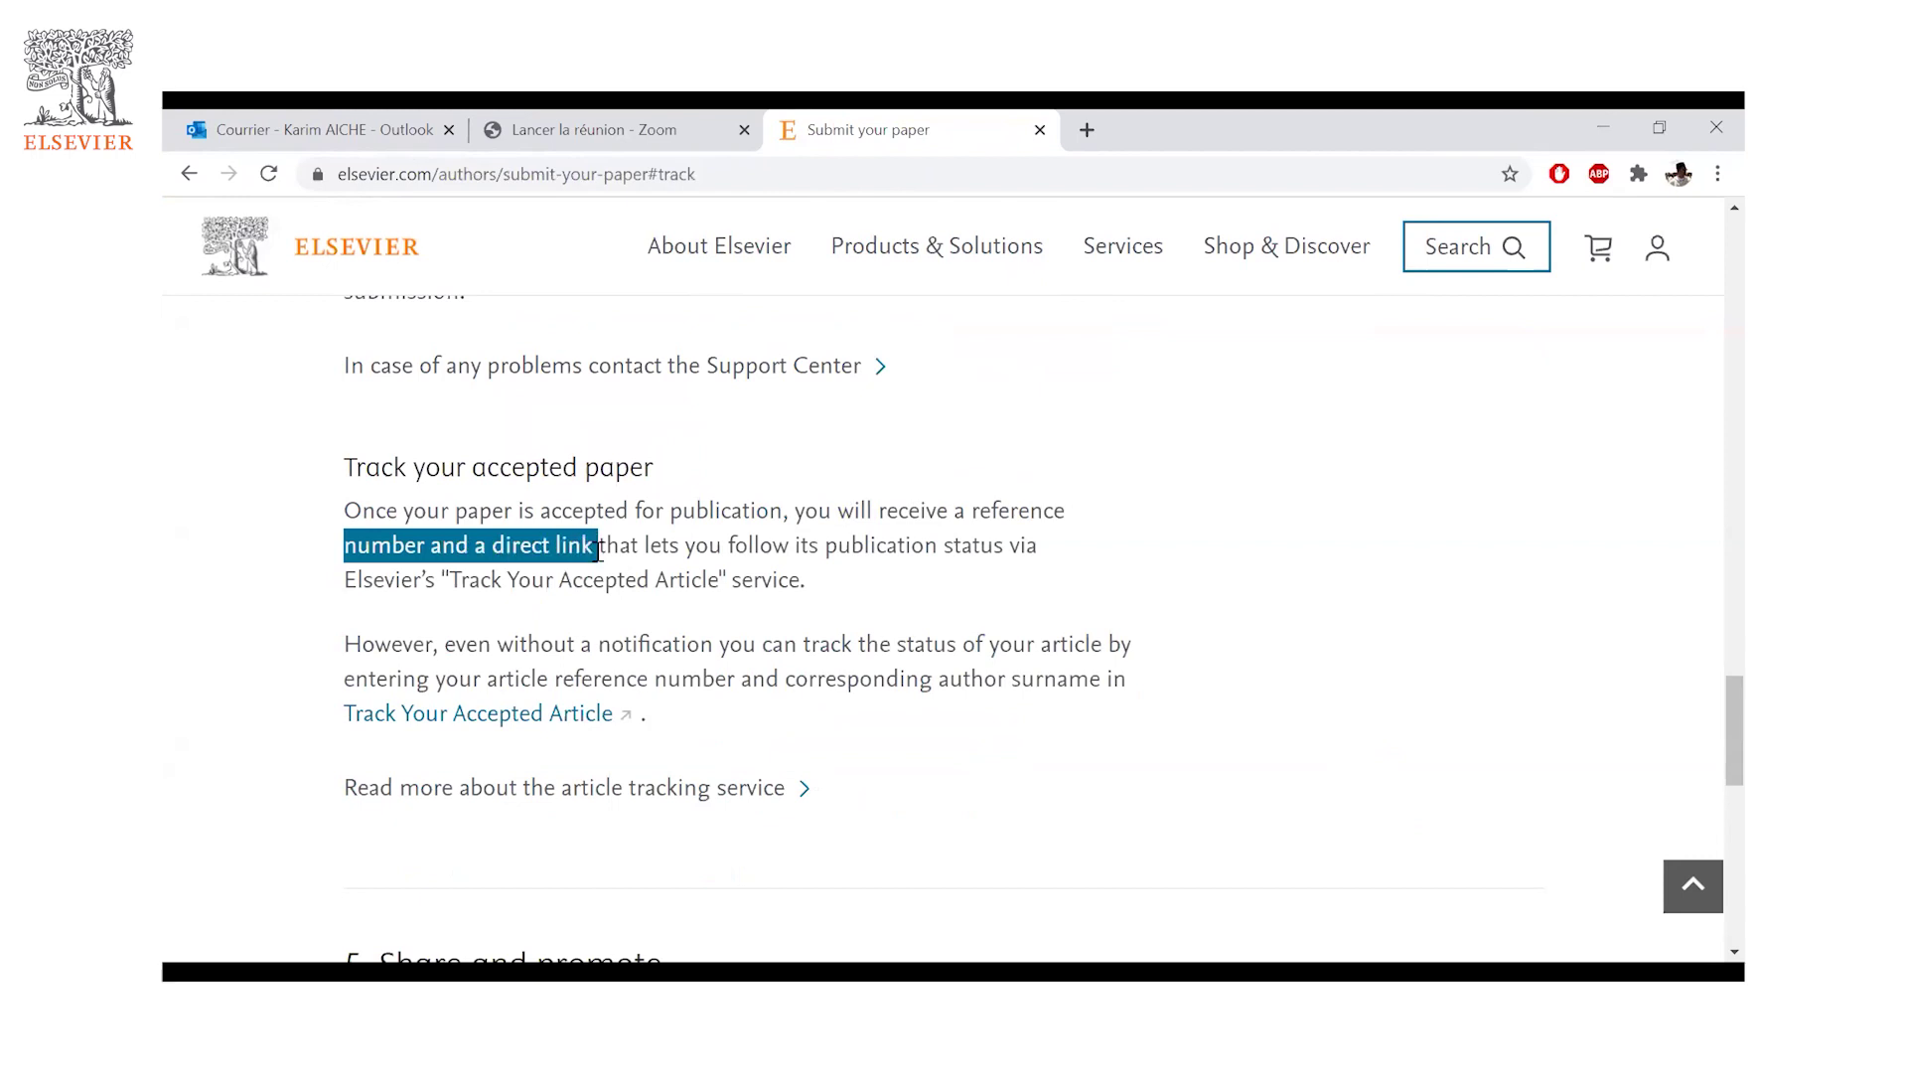
left_click(613, 539)
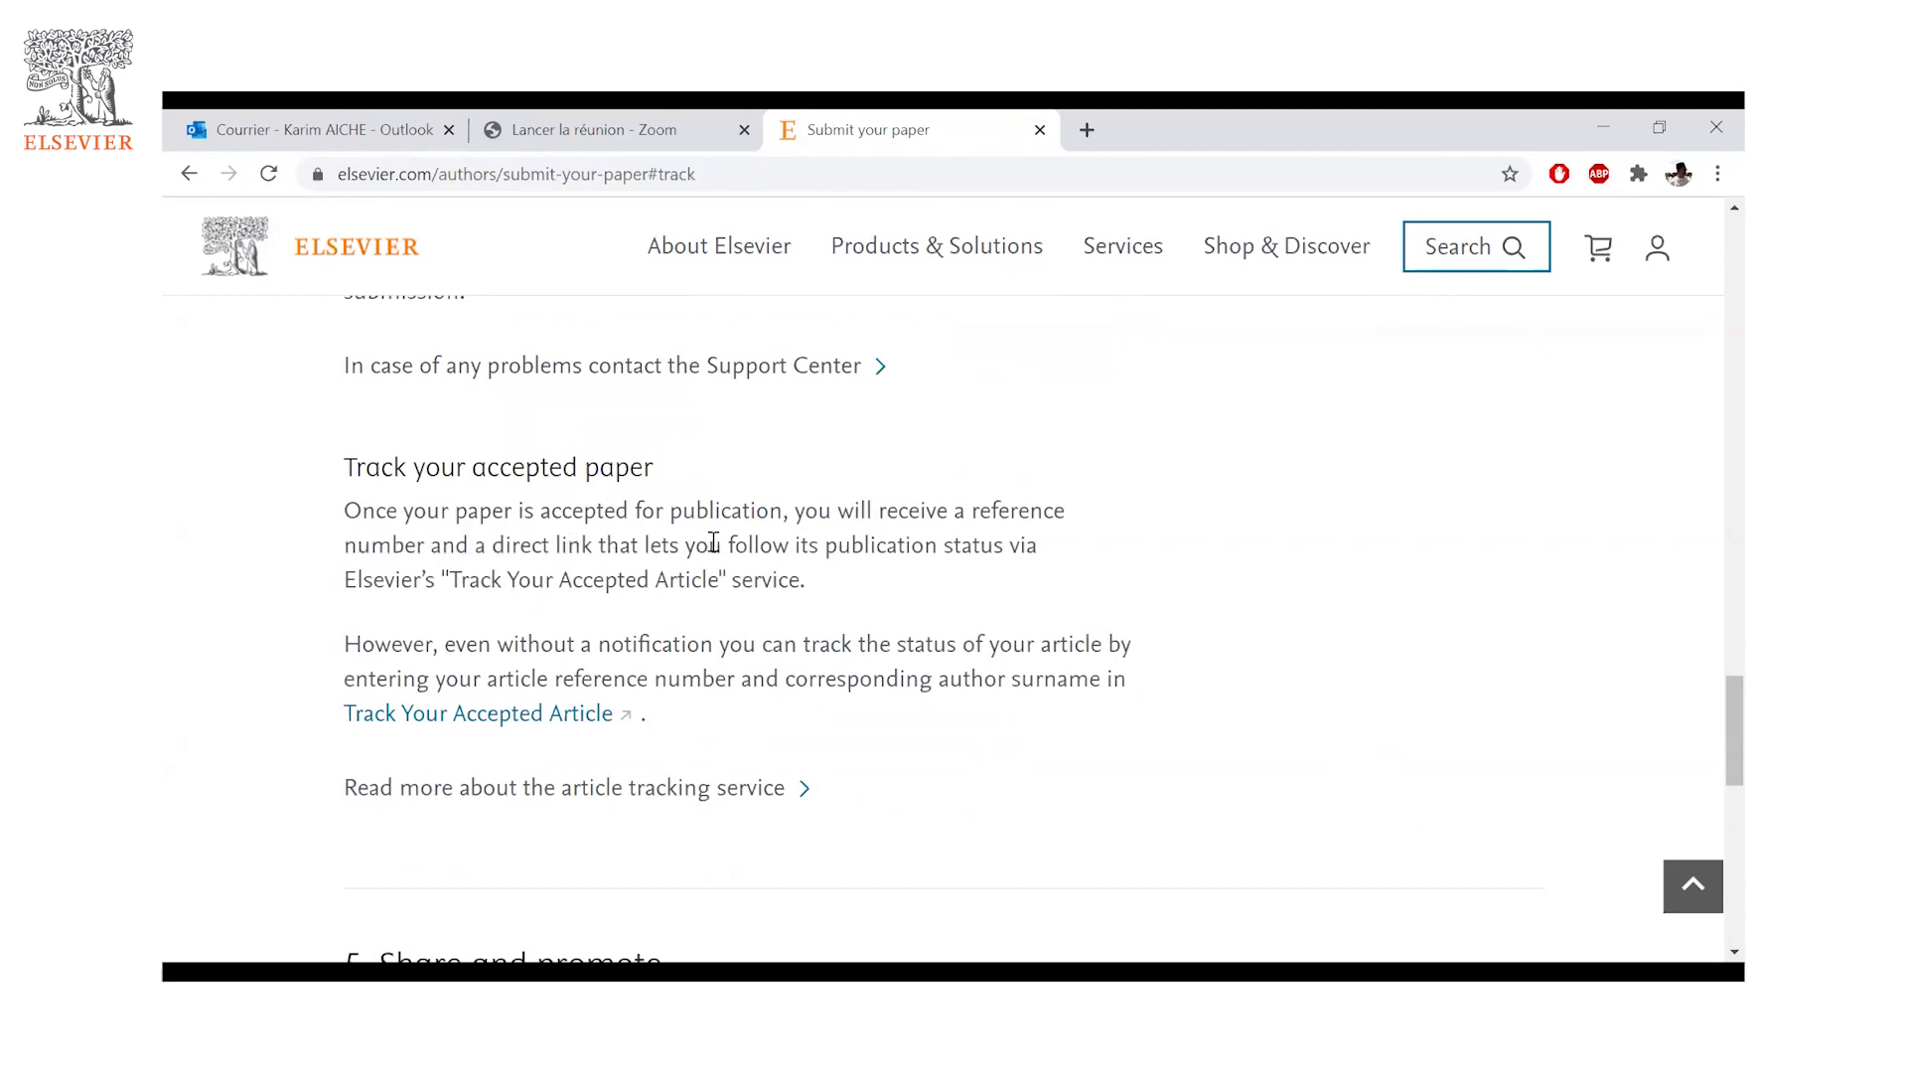
left_click_drag(735, 544, 1038, 557)
left_click(845, 559)
- Highlight the Track Your Accepted Article name and open its tracking page in a new tab
left_click_drag(441, 580, 732, 580)
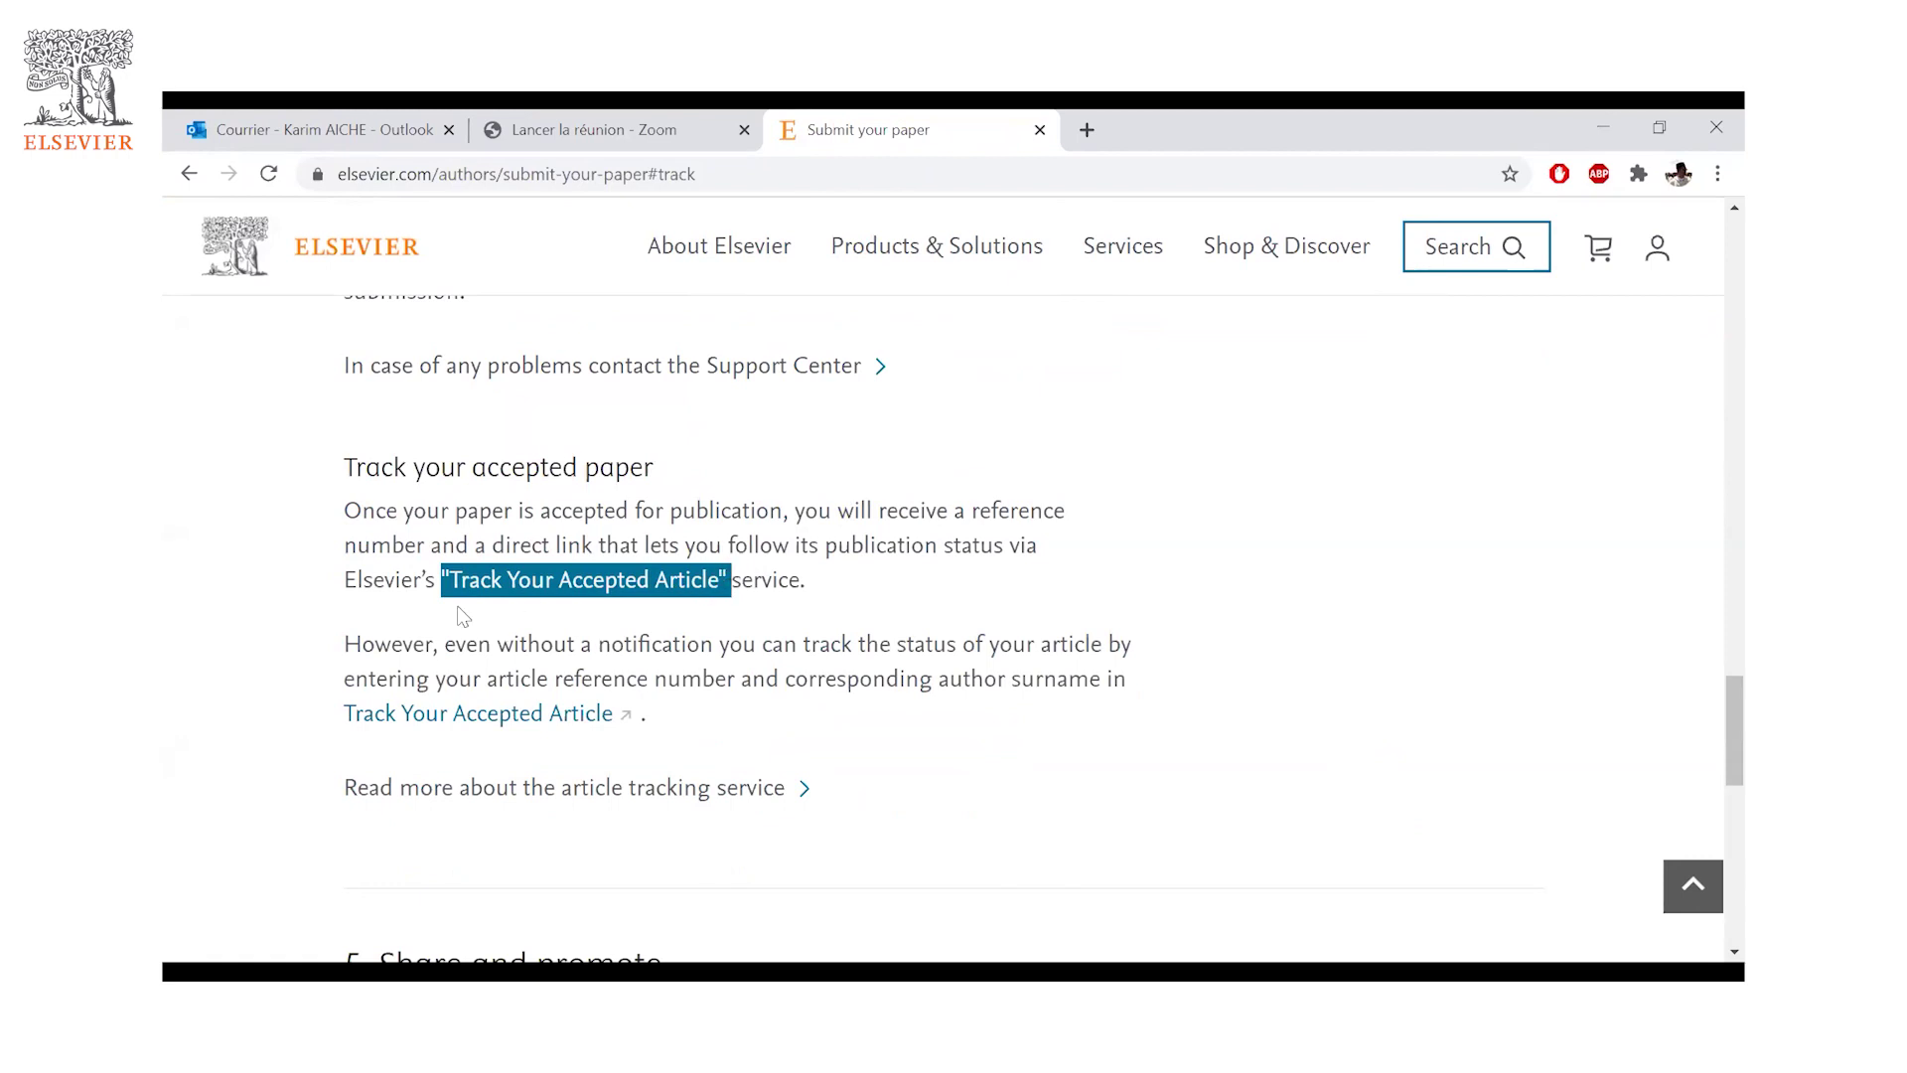
left_click(546, 580)
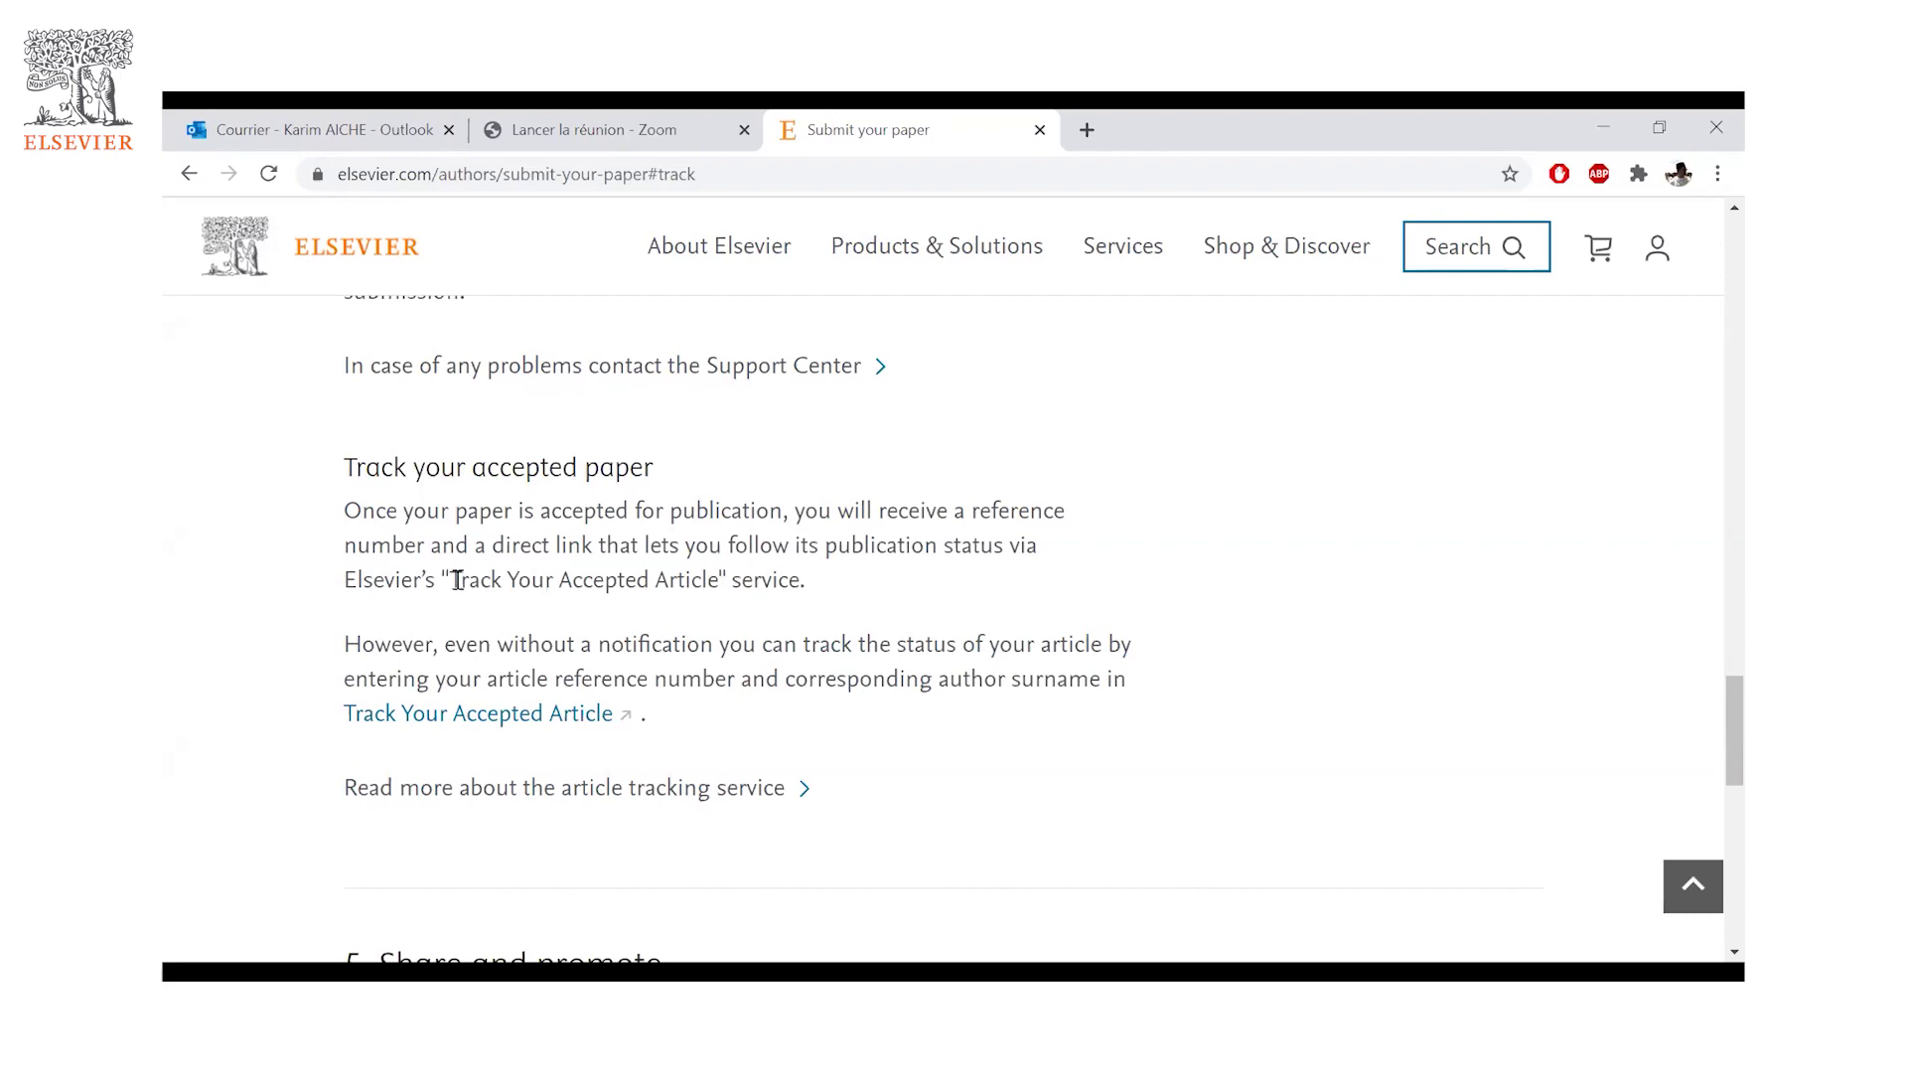
left_click_drag(450, 581, 721, 576)
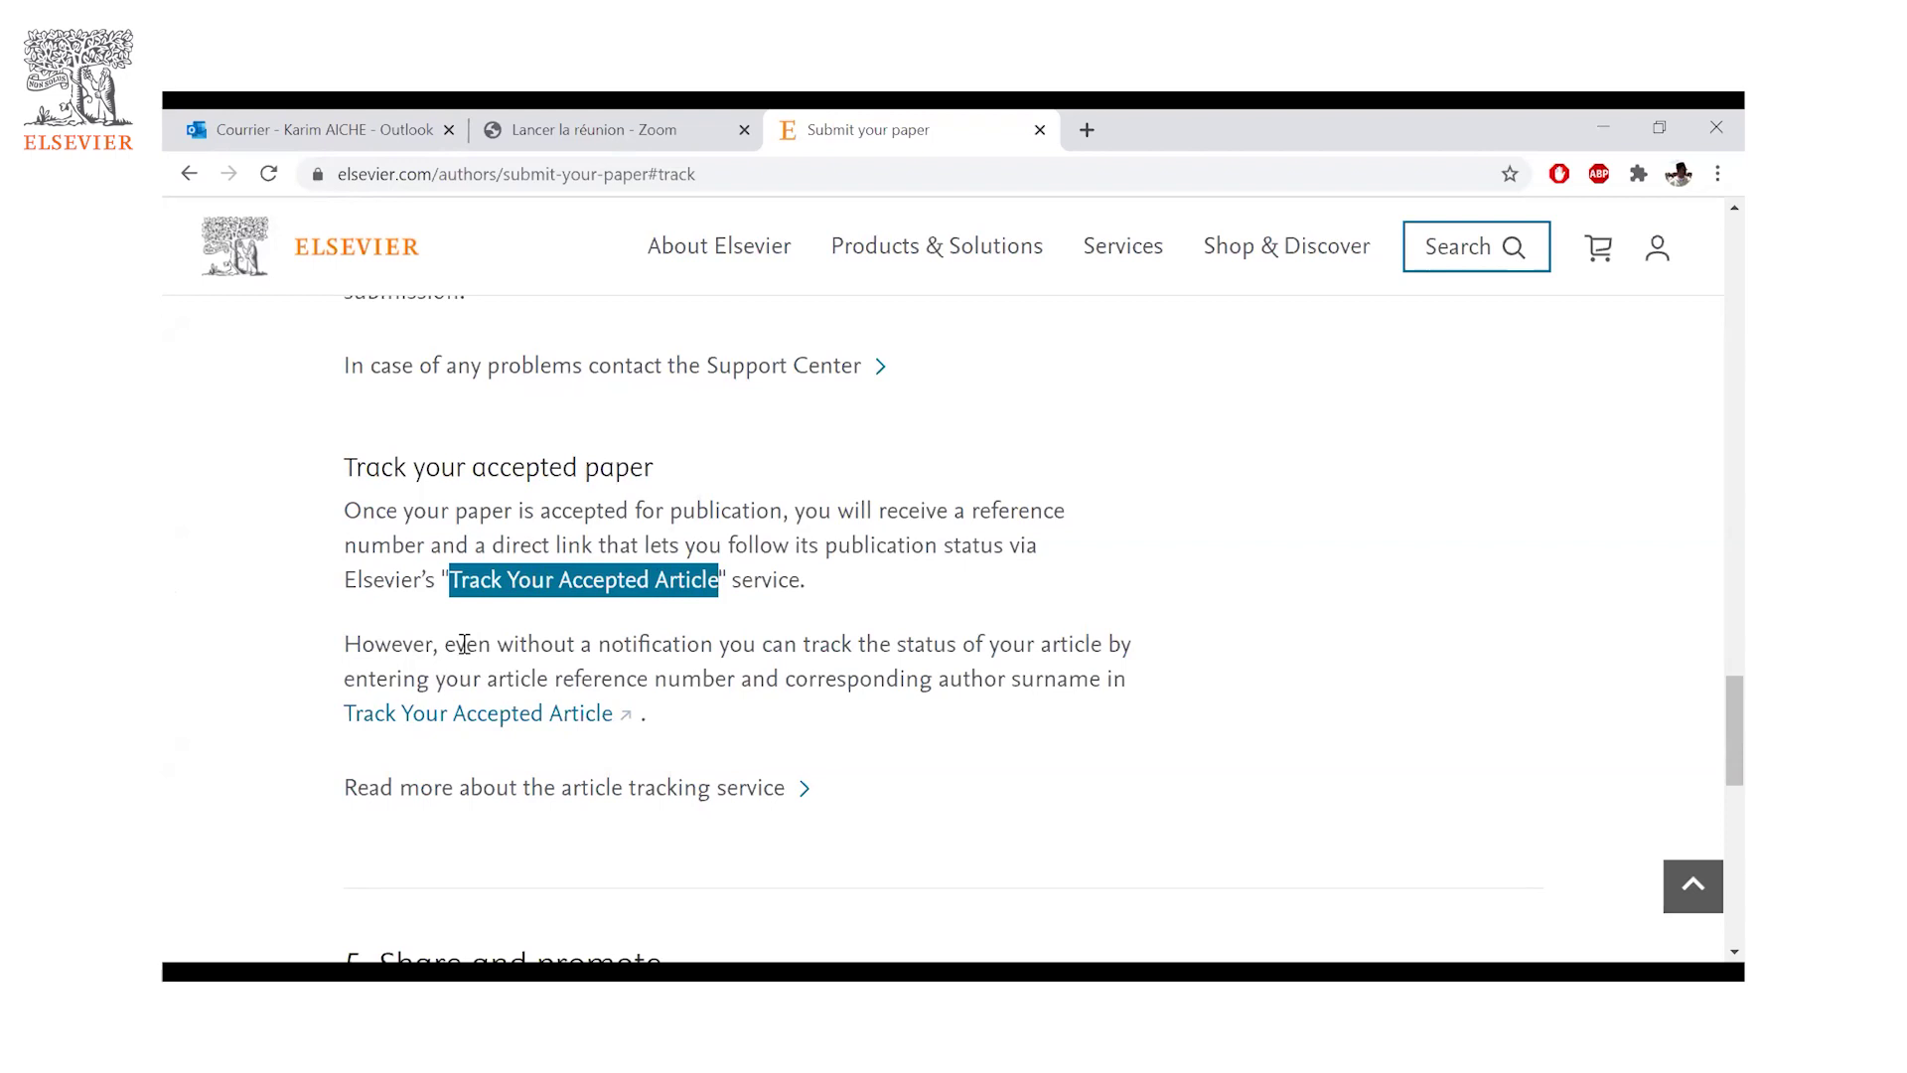
left_click(465, 645)
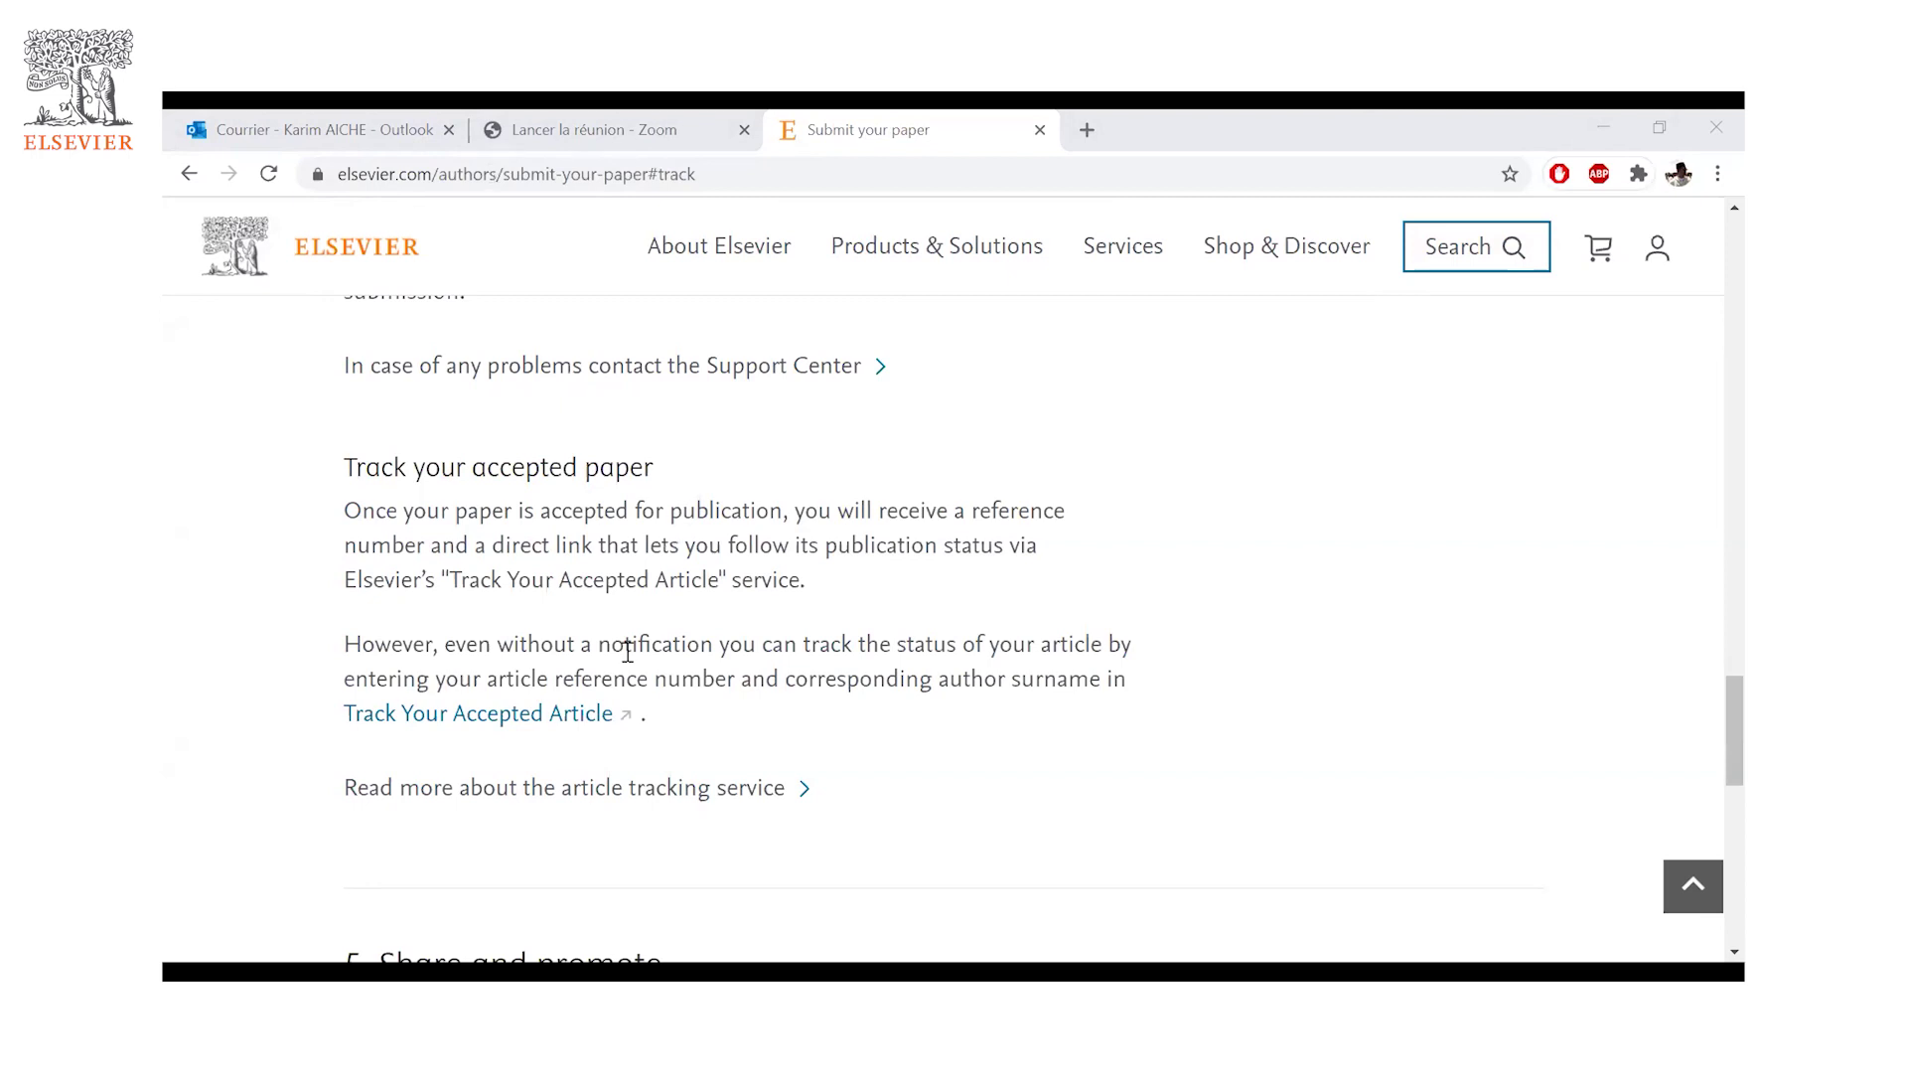
left_click(497, 714)
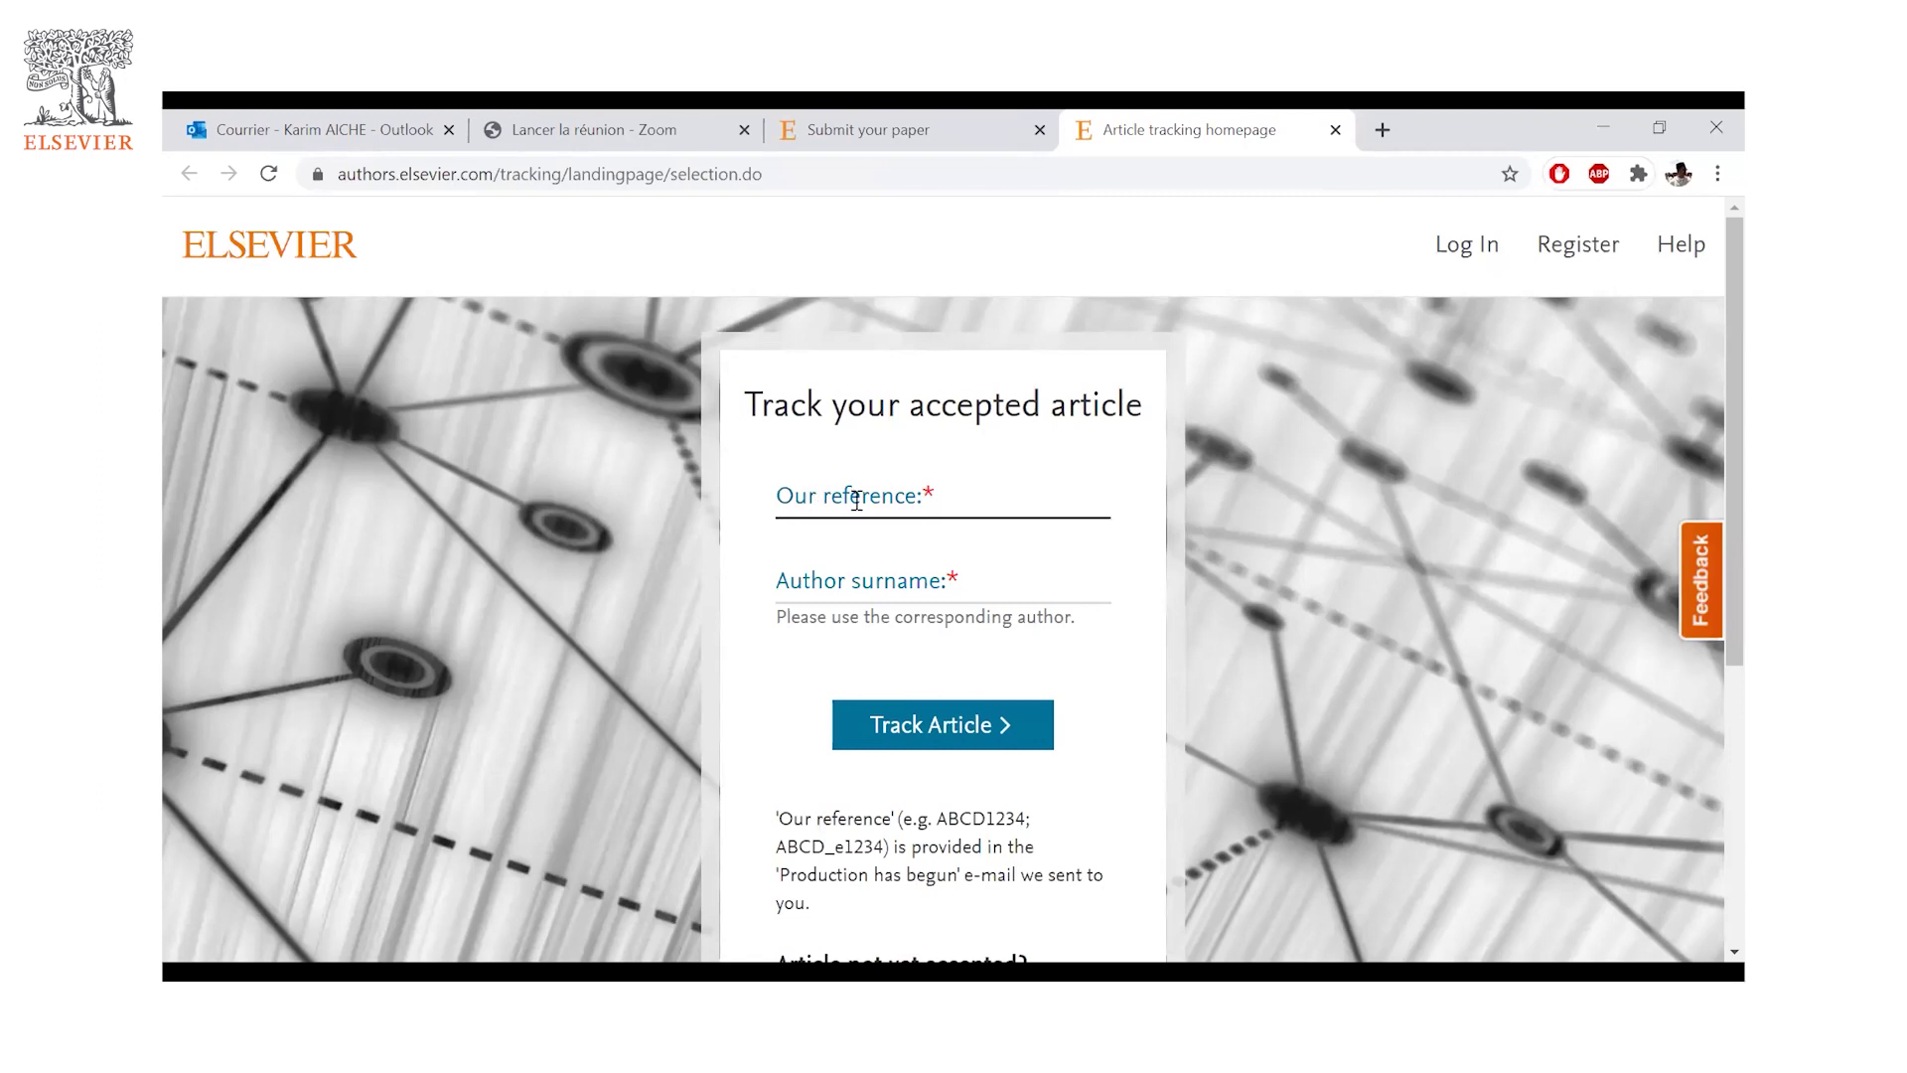
left_click(946, 492)
left_click(784, 581)
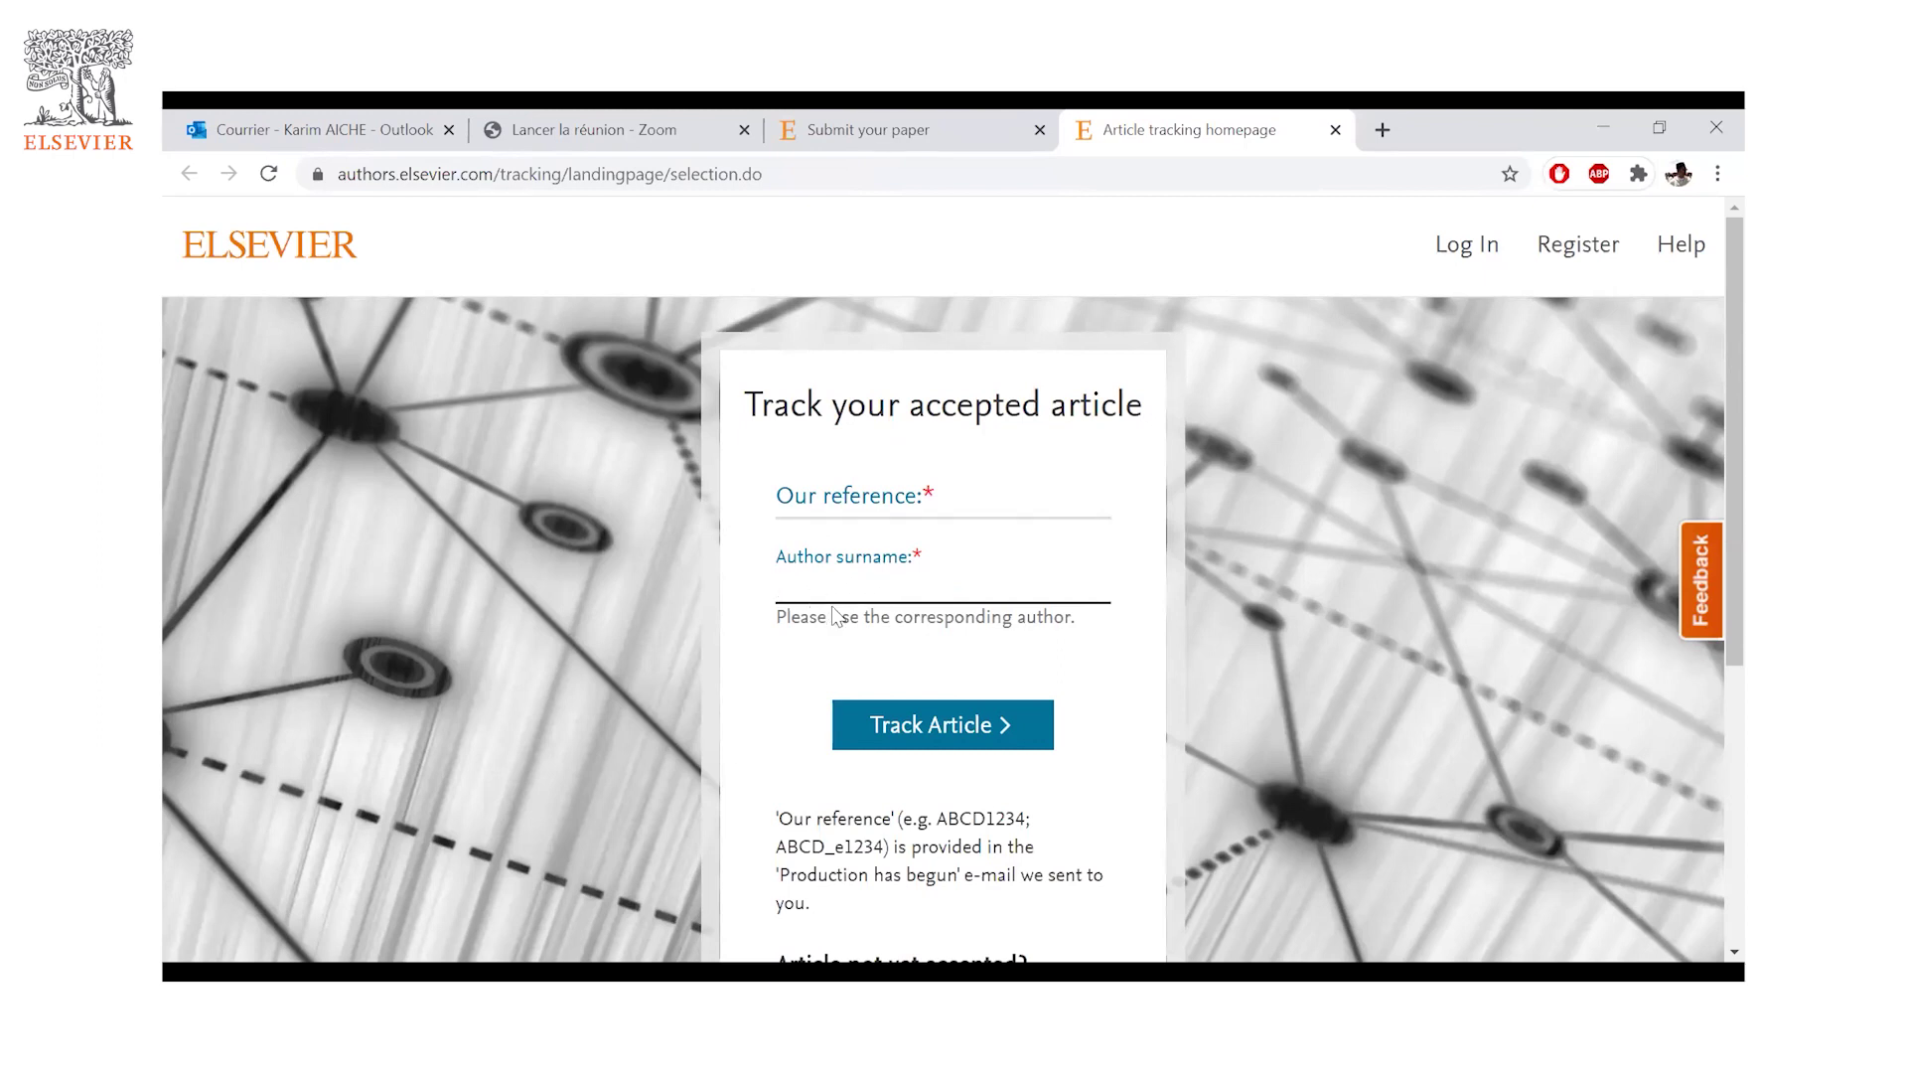
scroll(804, 711, "down", 1)
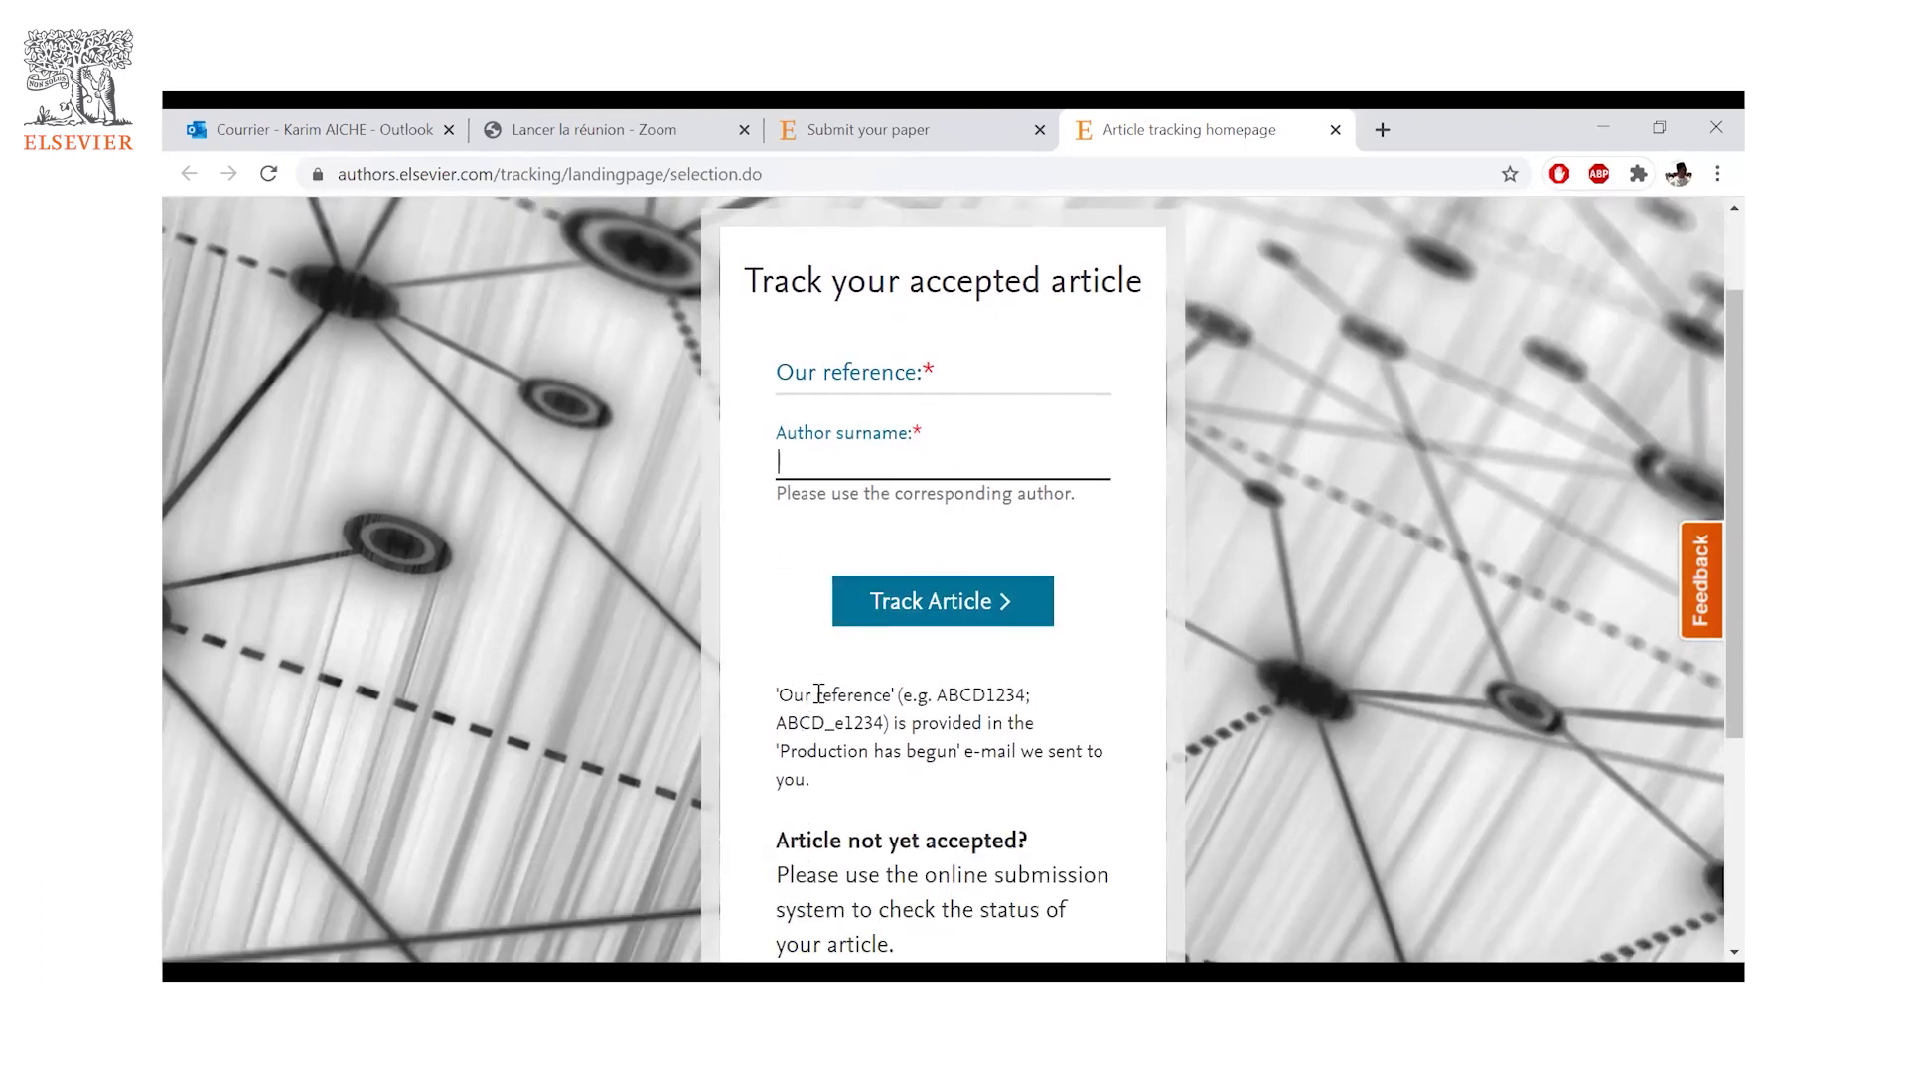
left_click_drag(938, 695, 1016, 695)
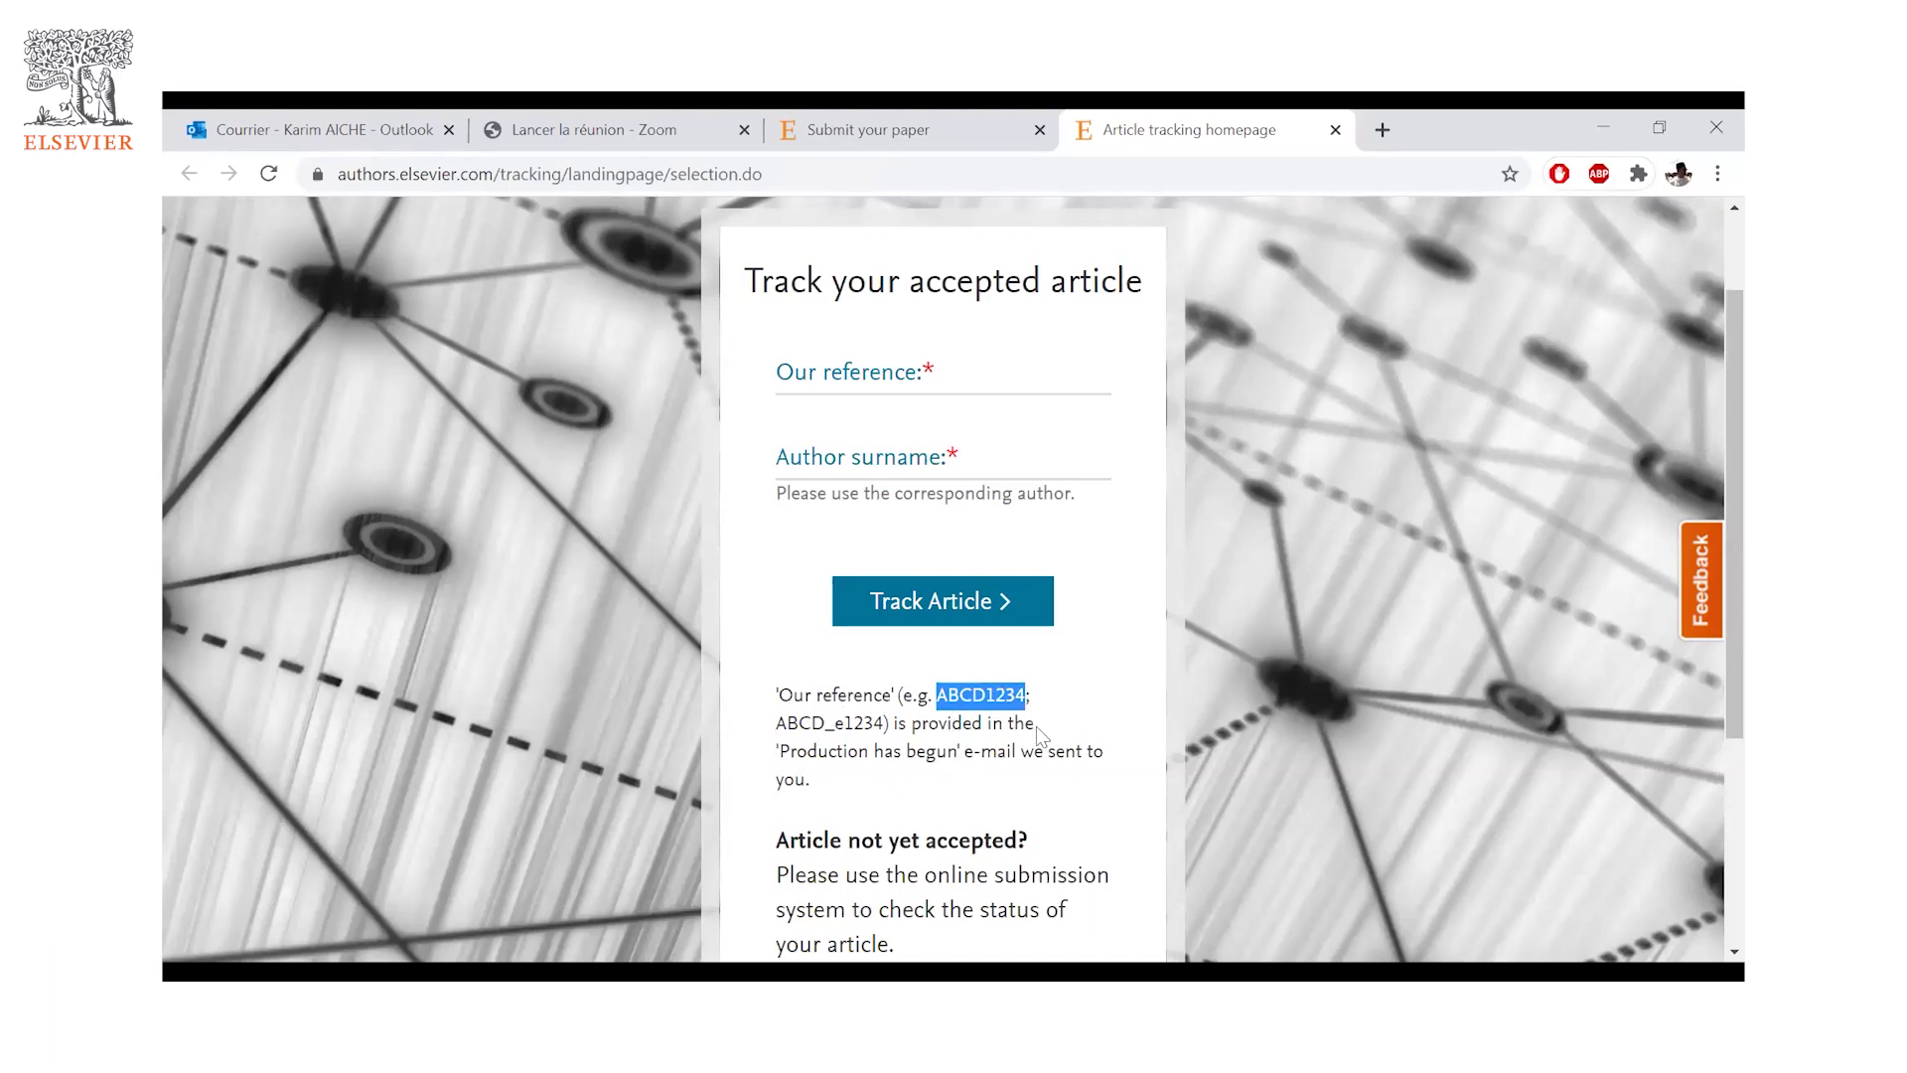
left_click(834, 755)
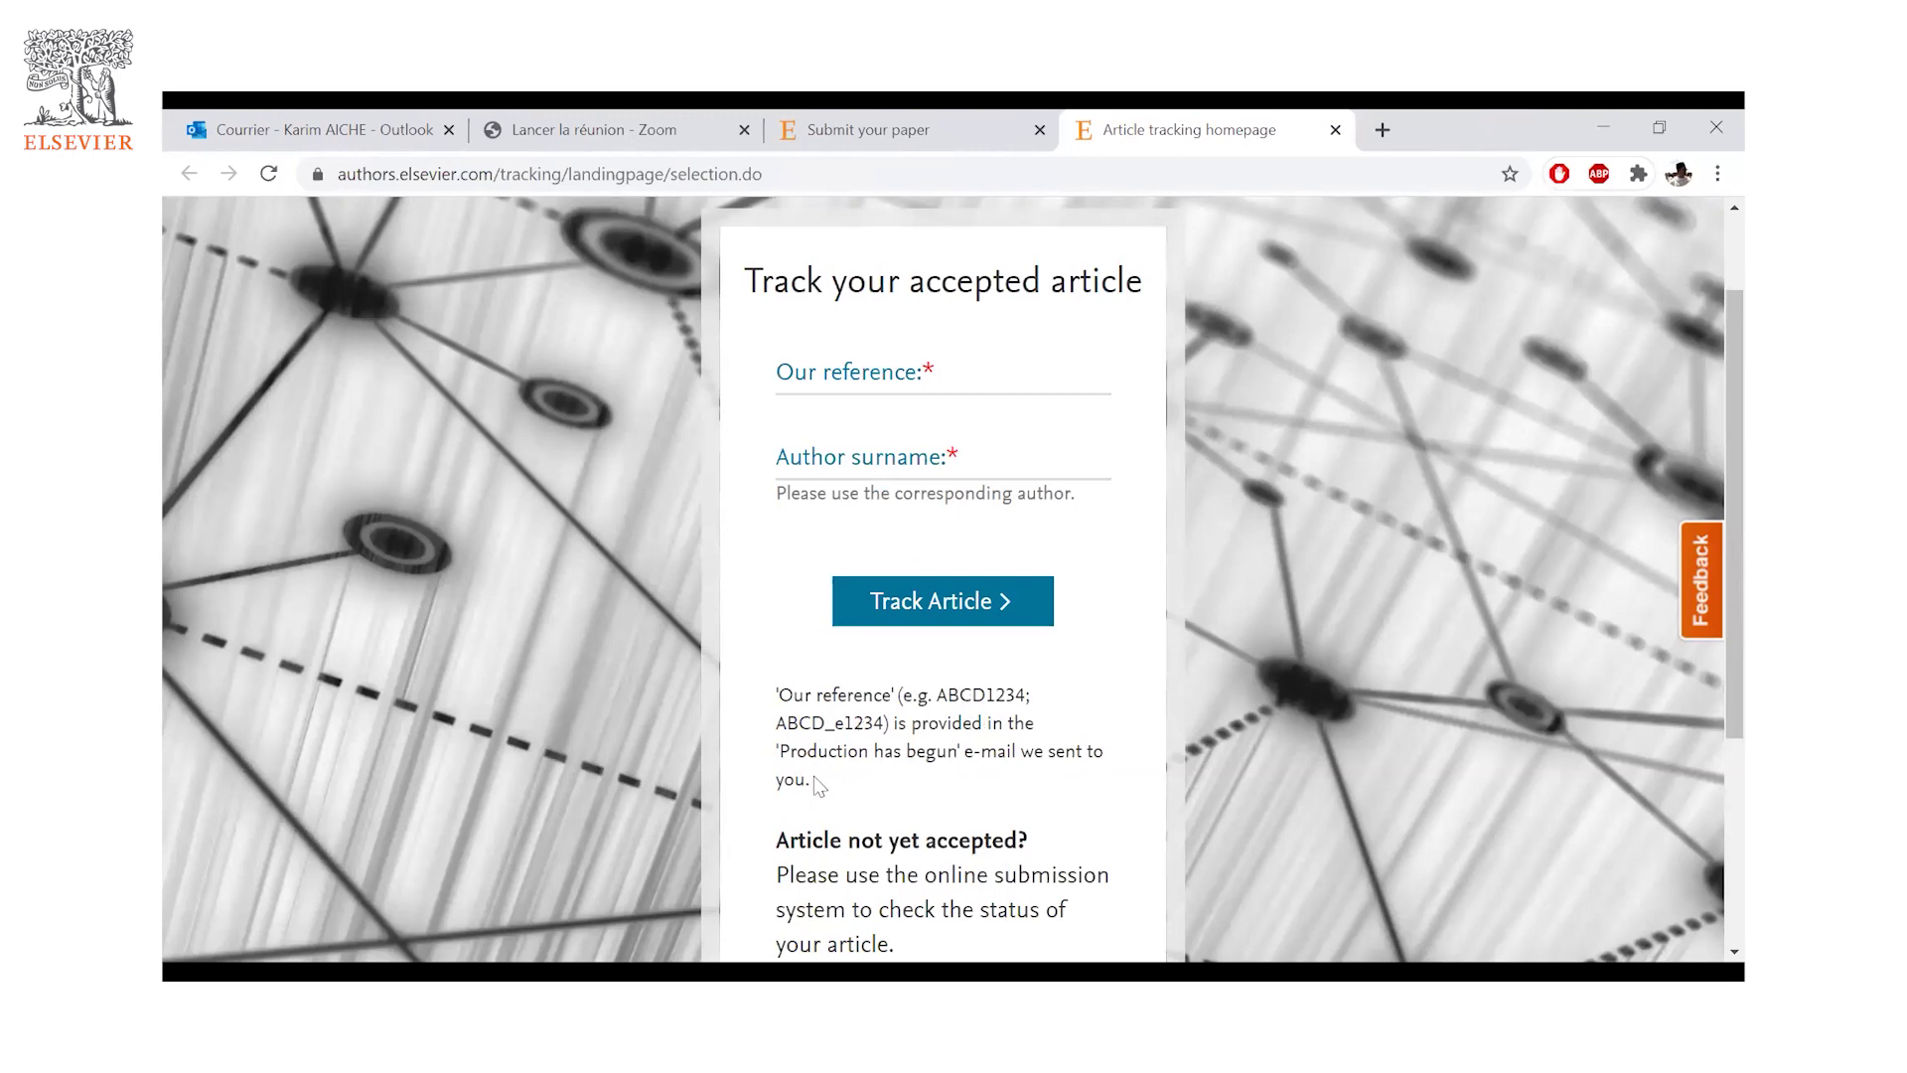
scroll(864, 813, "down", 2)
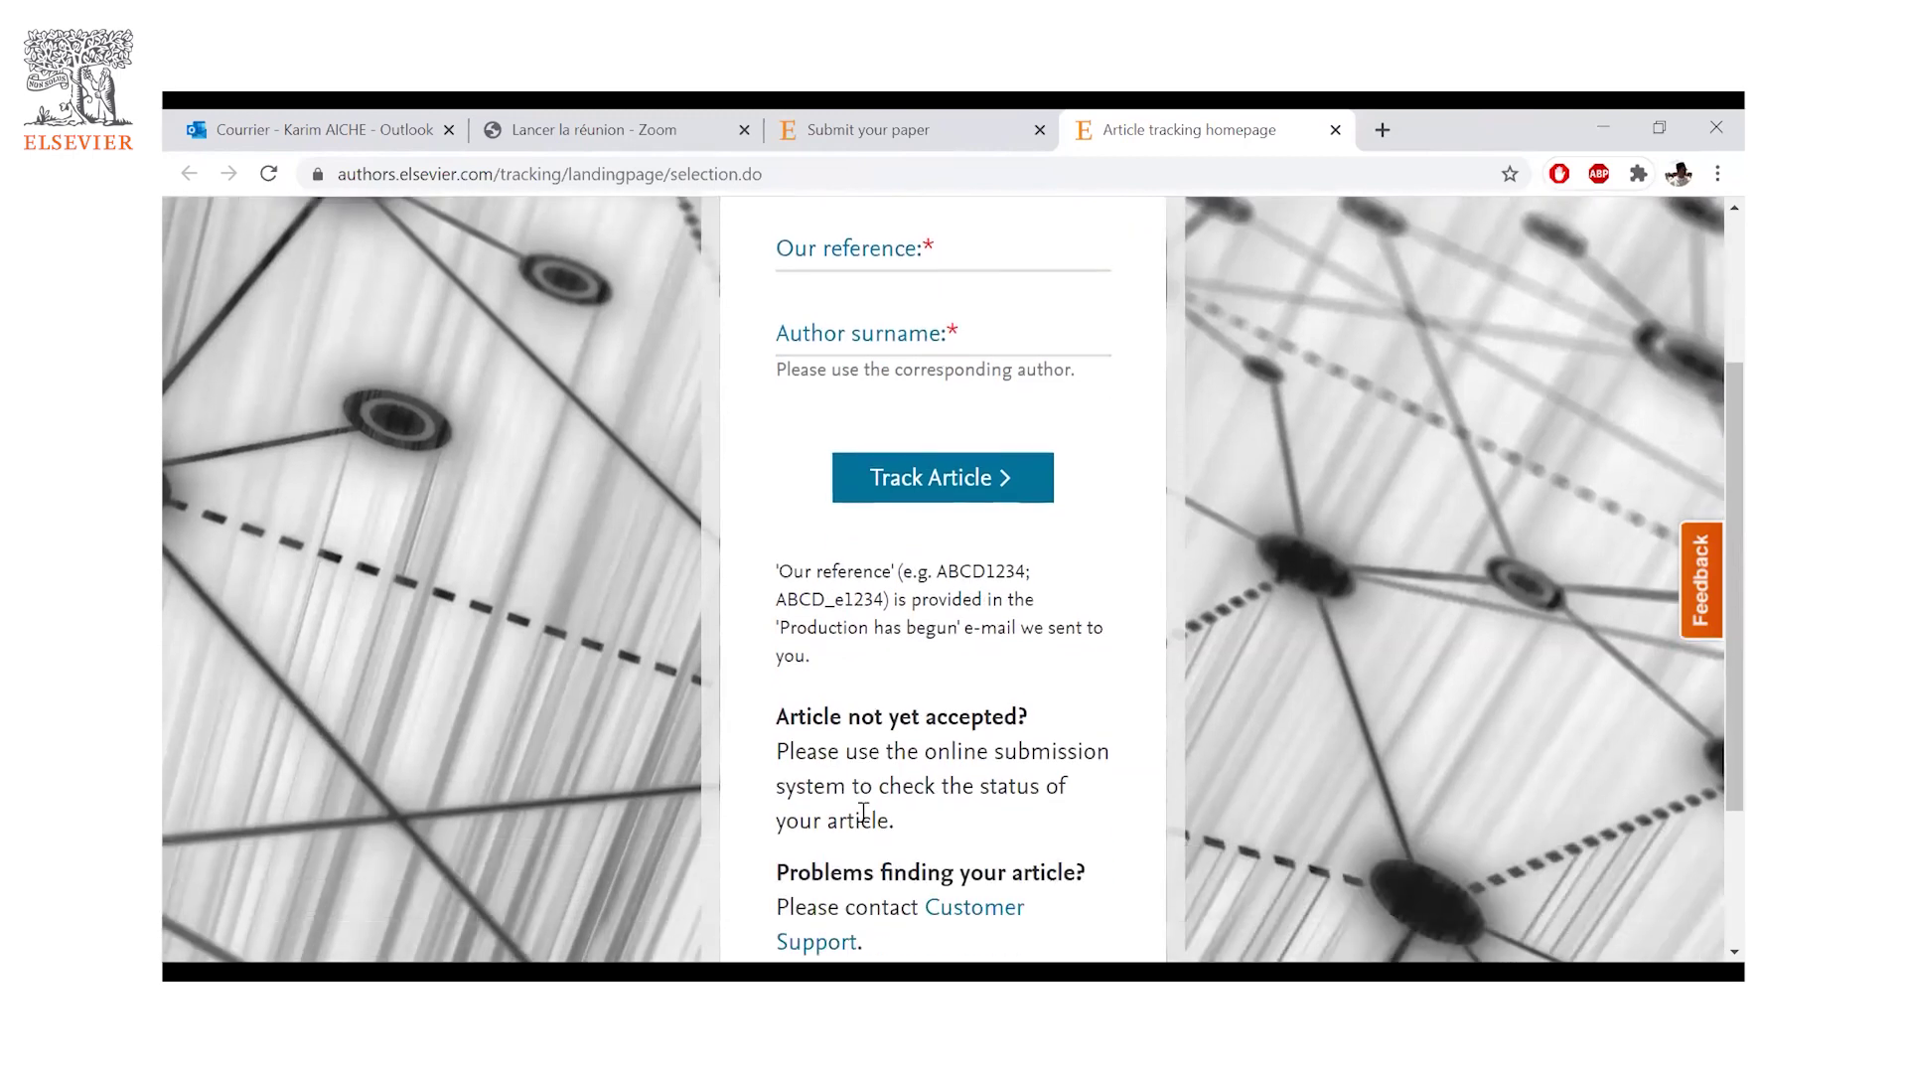
scroll(1008, 618, "down", 2)
left_click_drag(823, 593, 1004, 594)
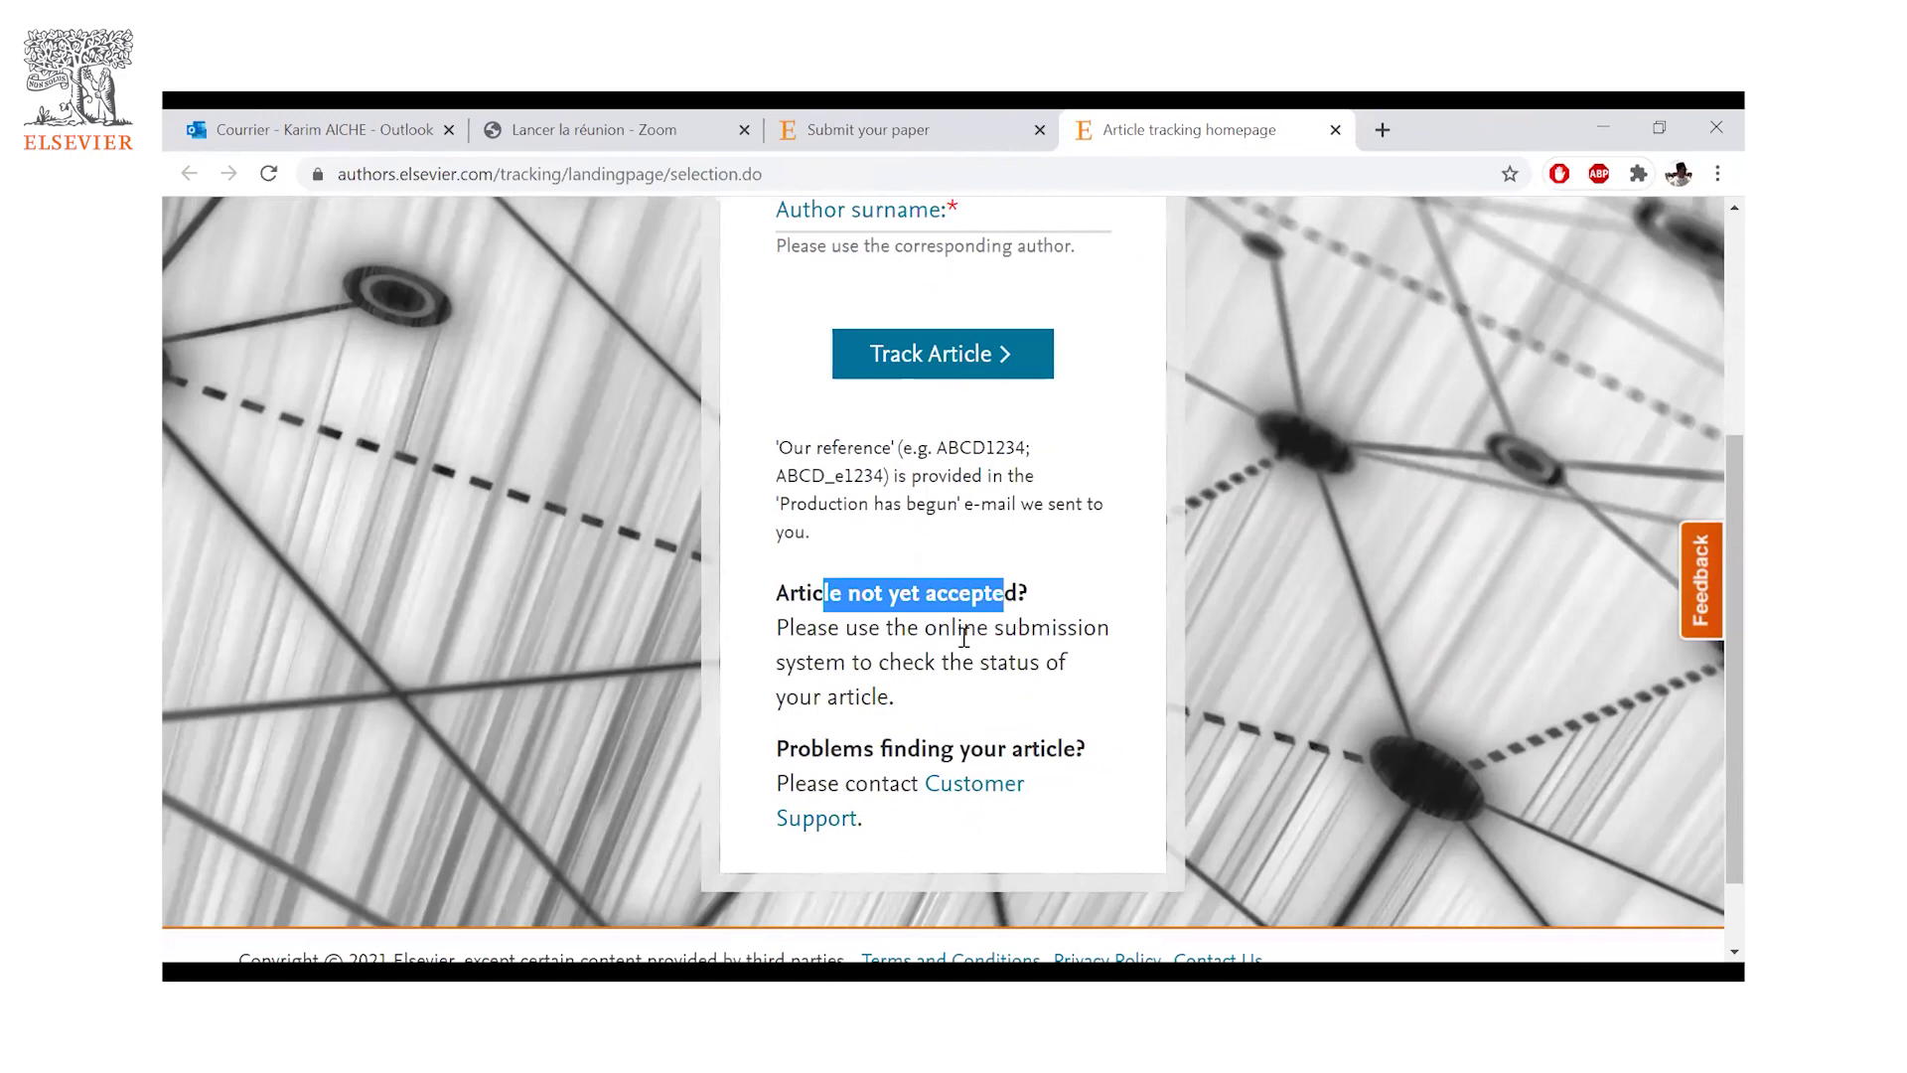
left_click(871, 622)
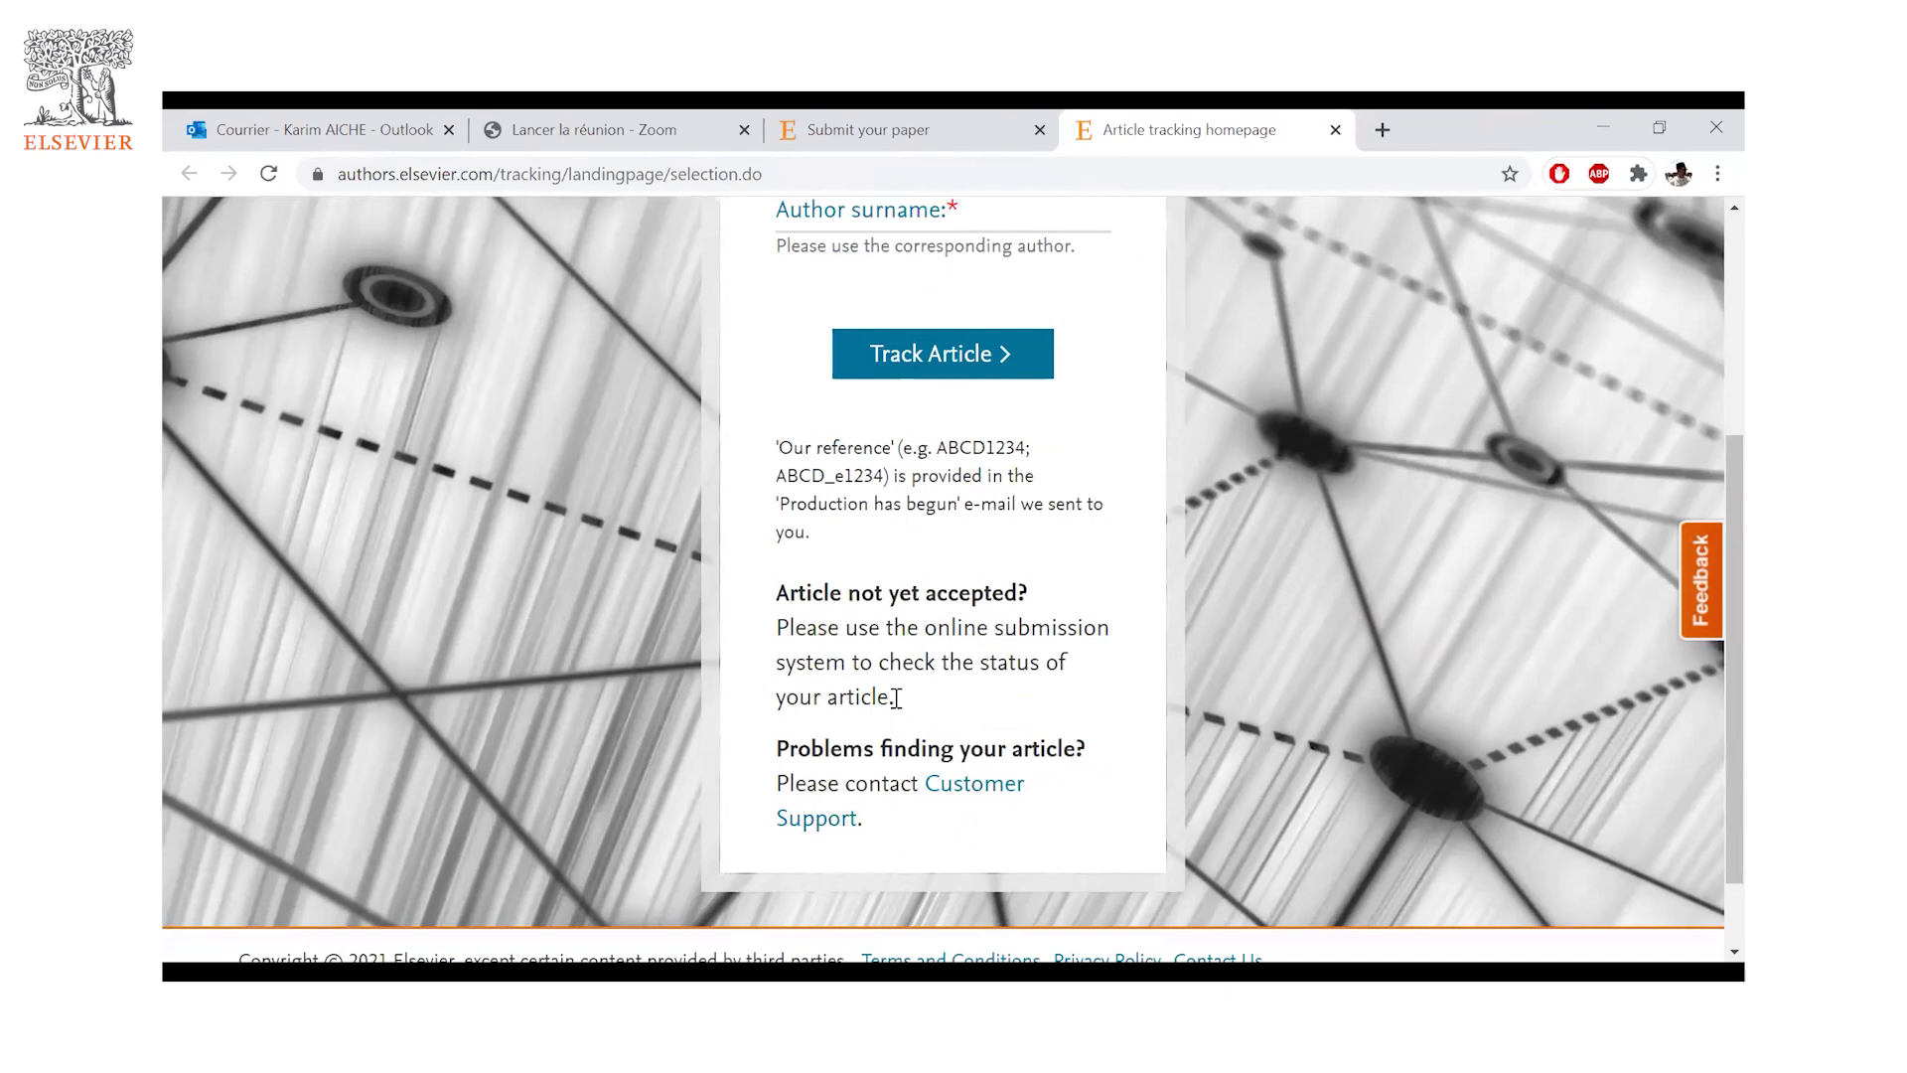
left_click_drag(889, 698, 860, 662)
left_click(780, 637, "shift")
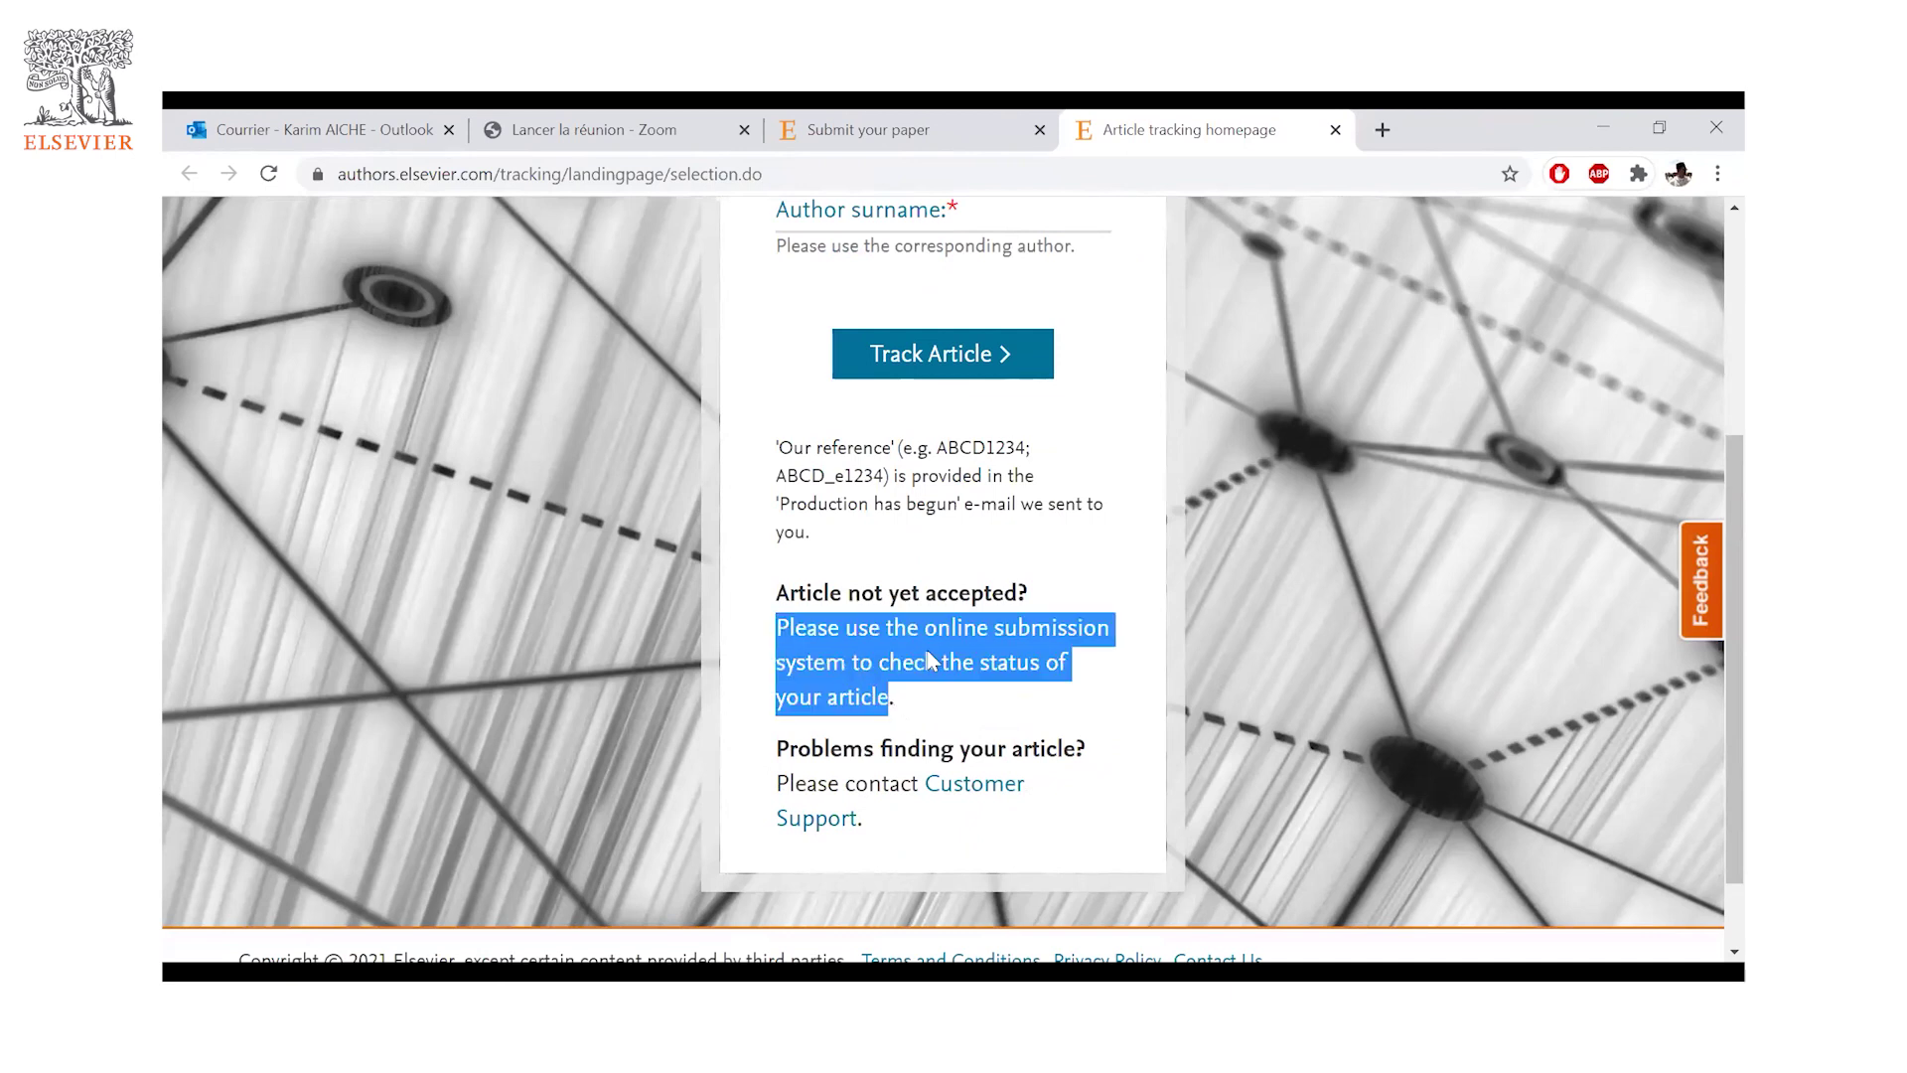
left_click(933, 660)
left_click_drag(842, 669, 1046, 676)
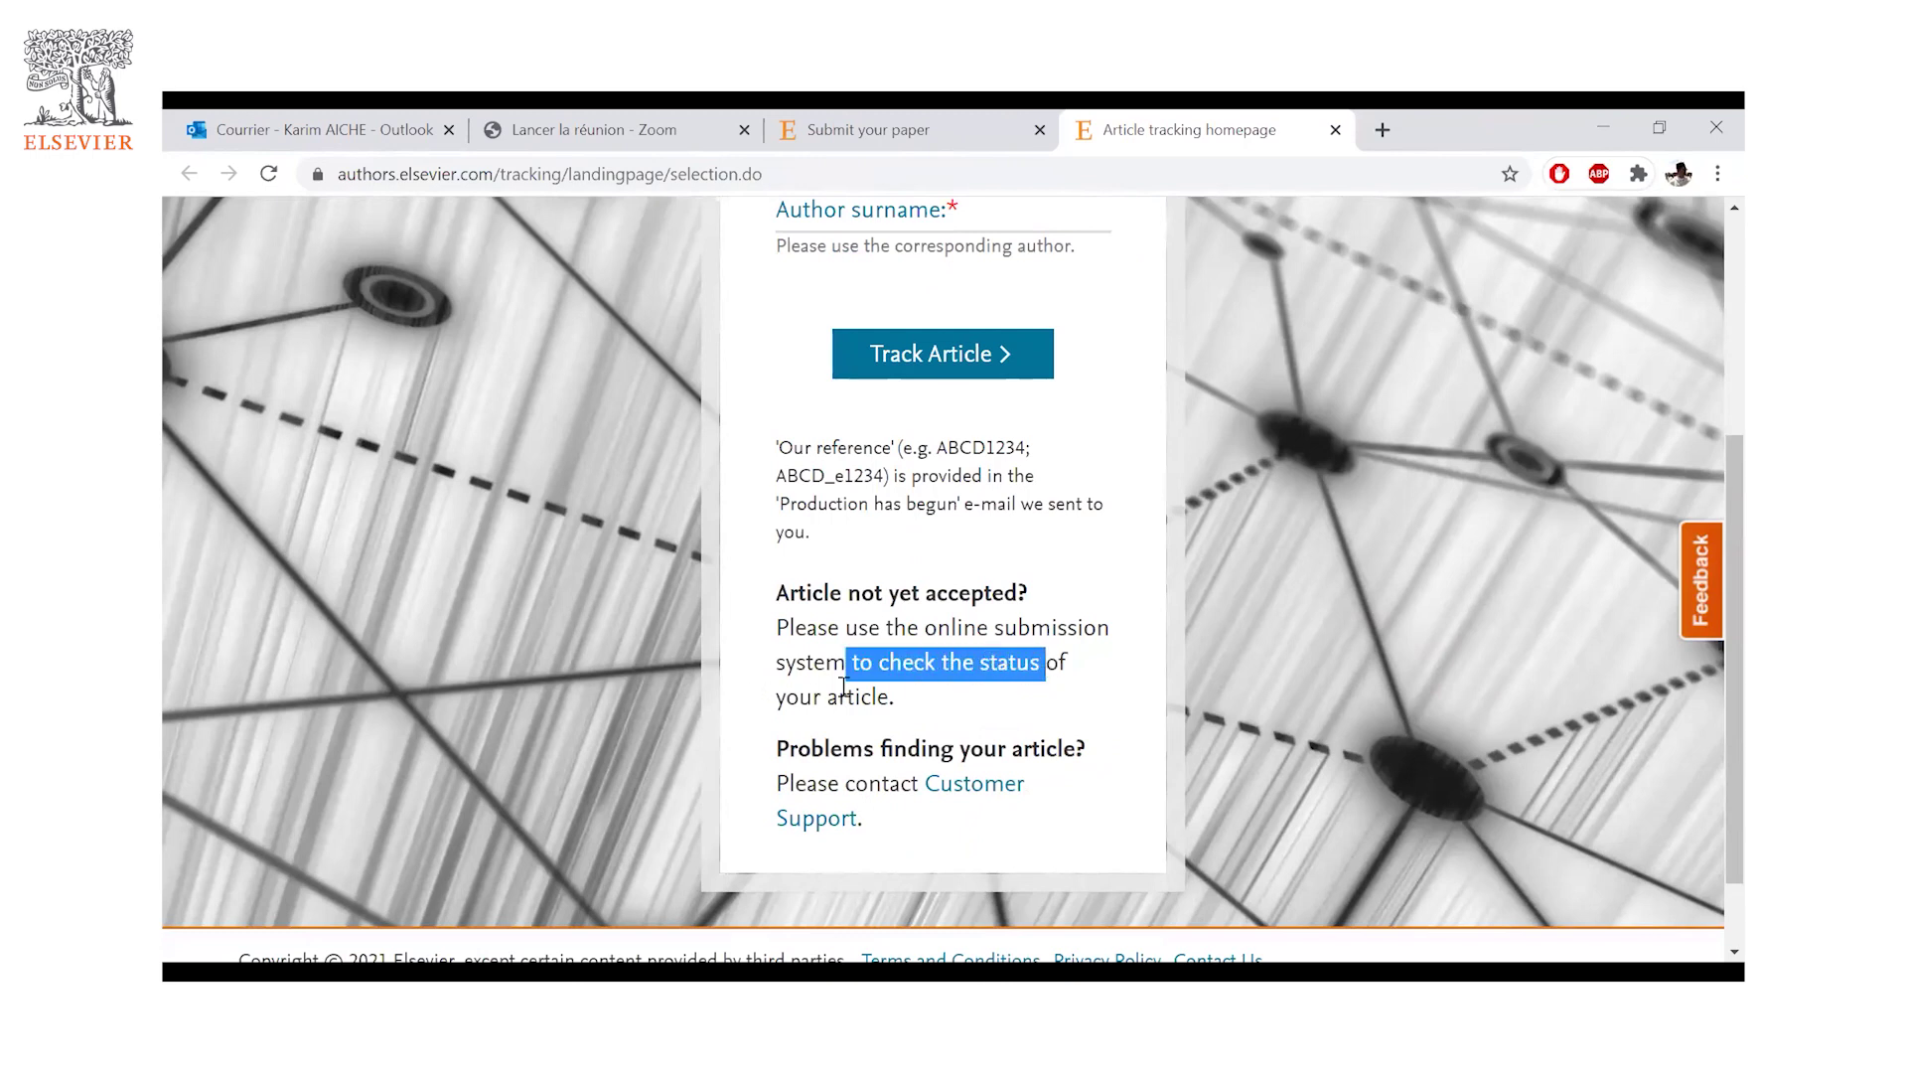
left_click(852, 623)
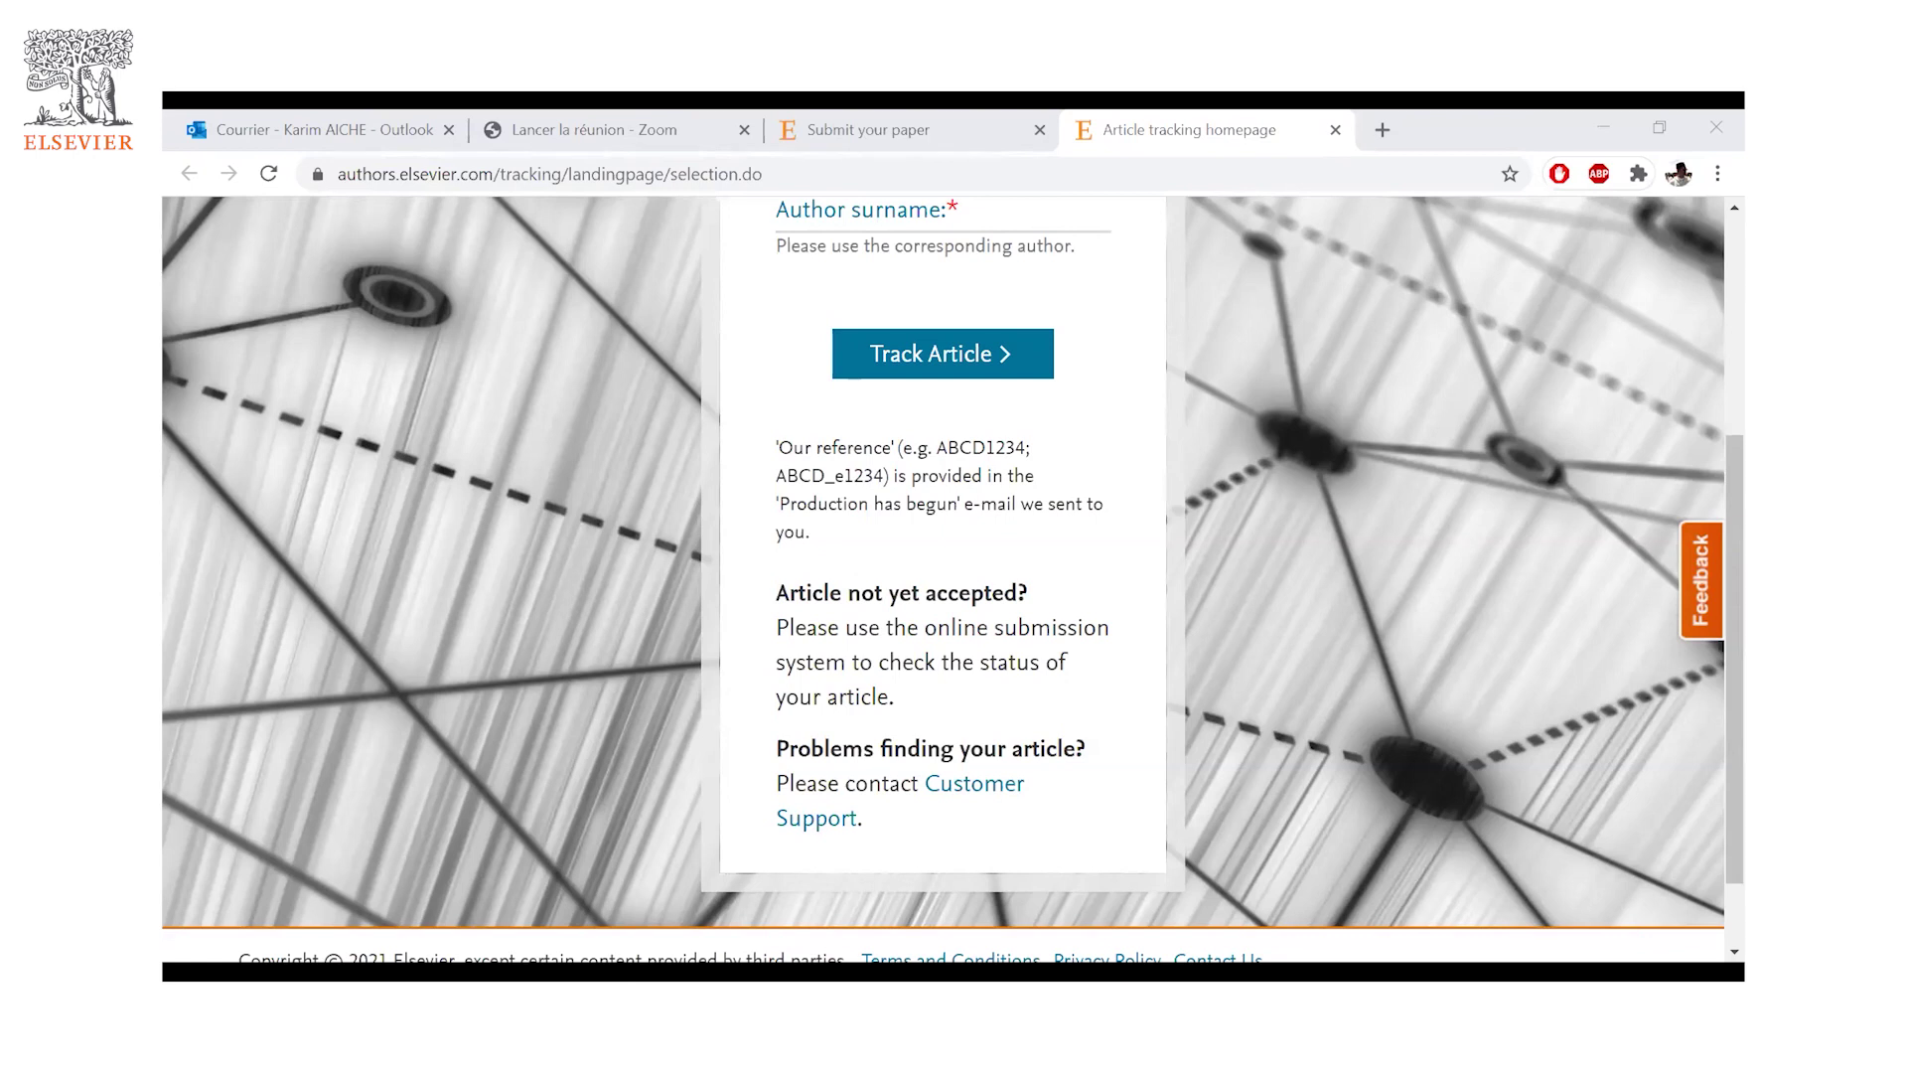
- Switch with Alt+Tab to the PowerPoint presentation at slide 12, 'Questions & Réponses'
key("alt+Tab")
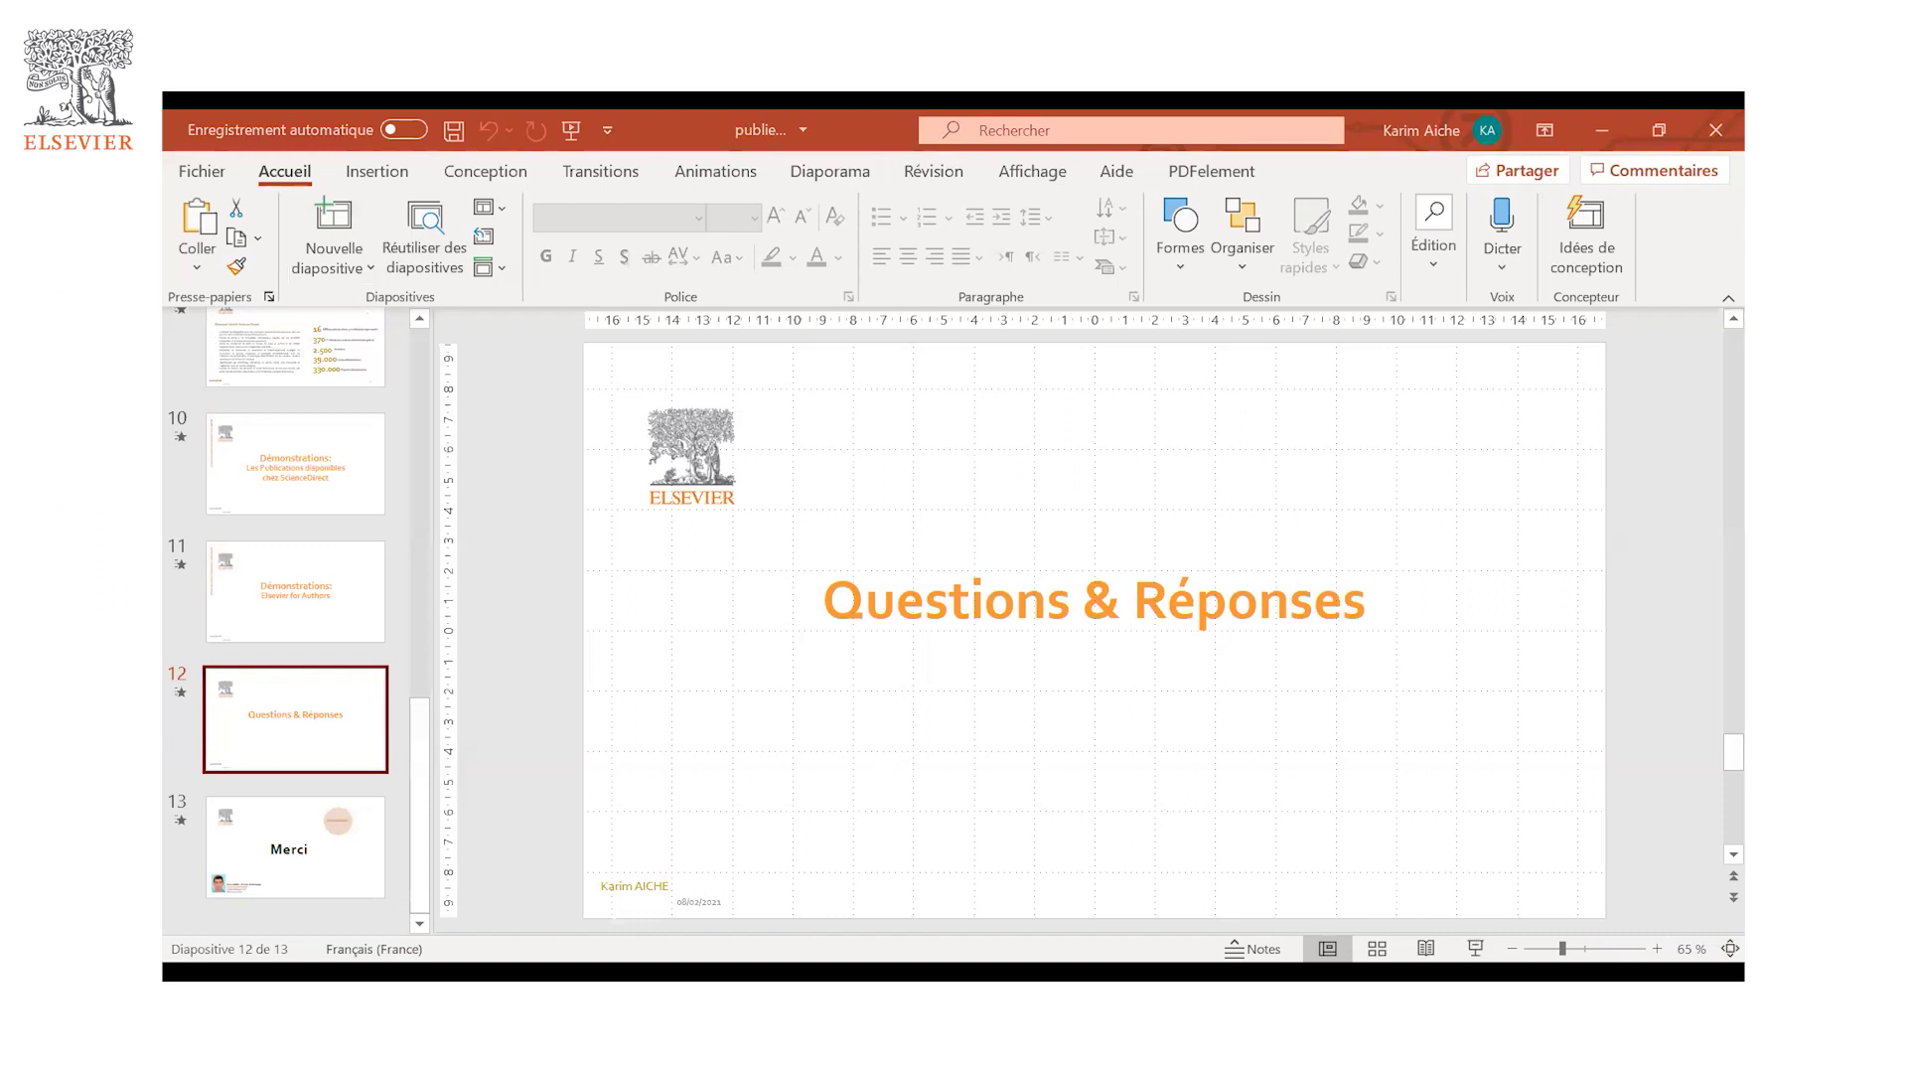
- Start the slideshow from the Slide Show button in PowerPoint's status bar
left_click(1480, 943)
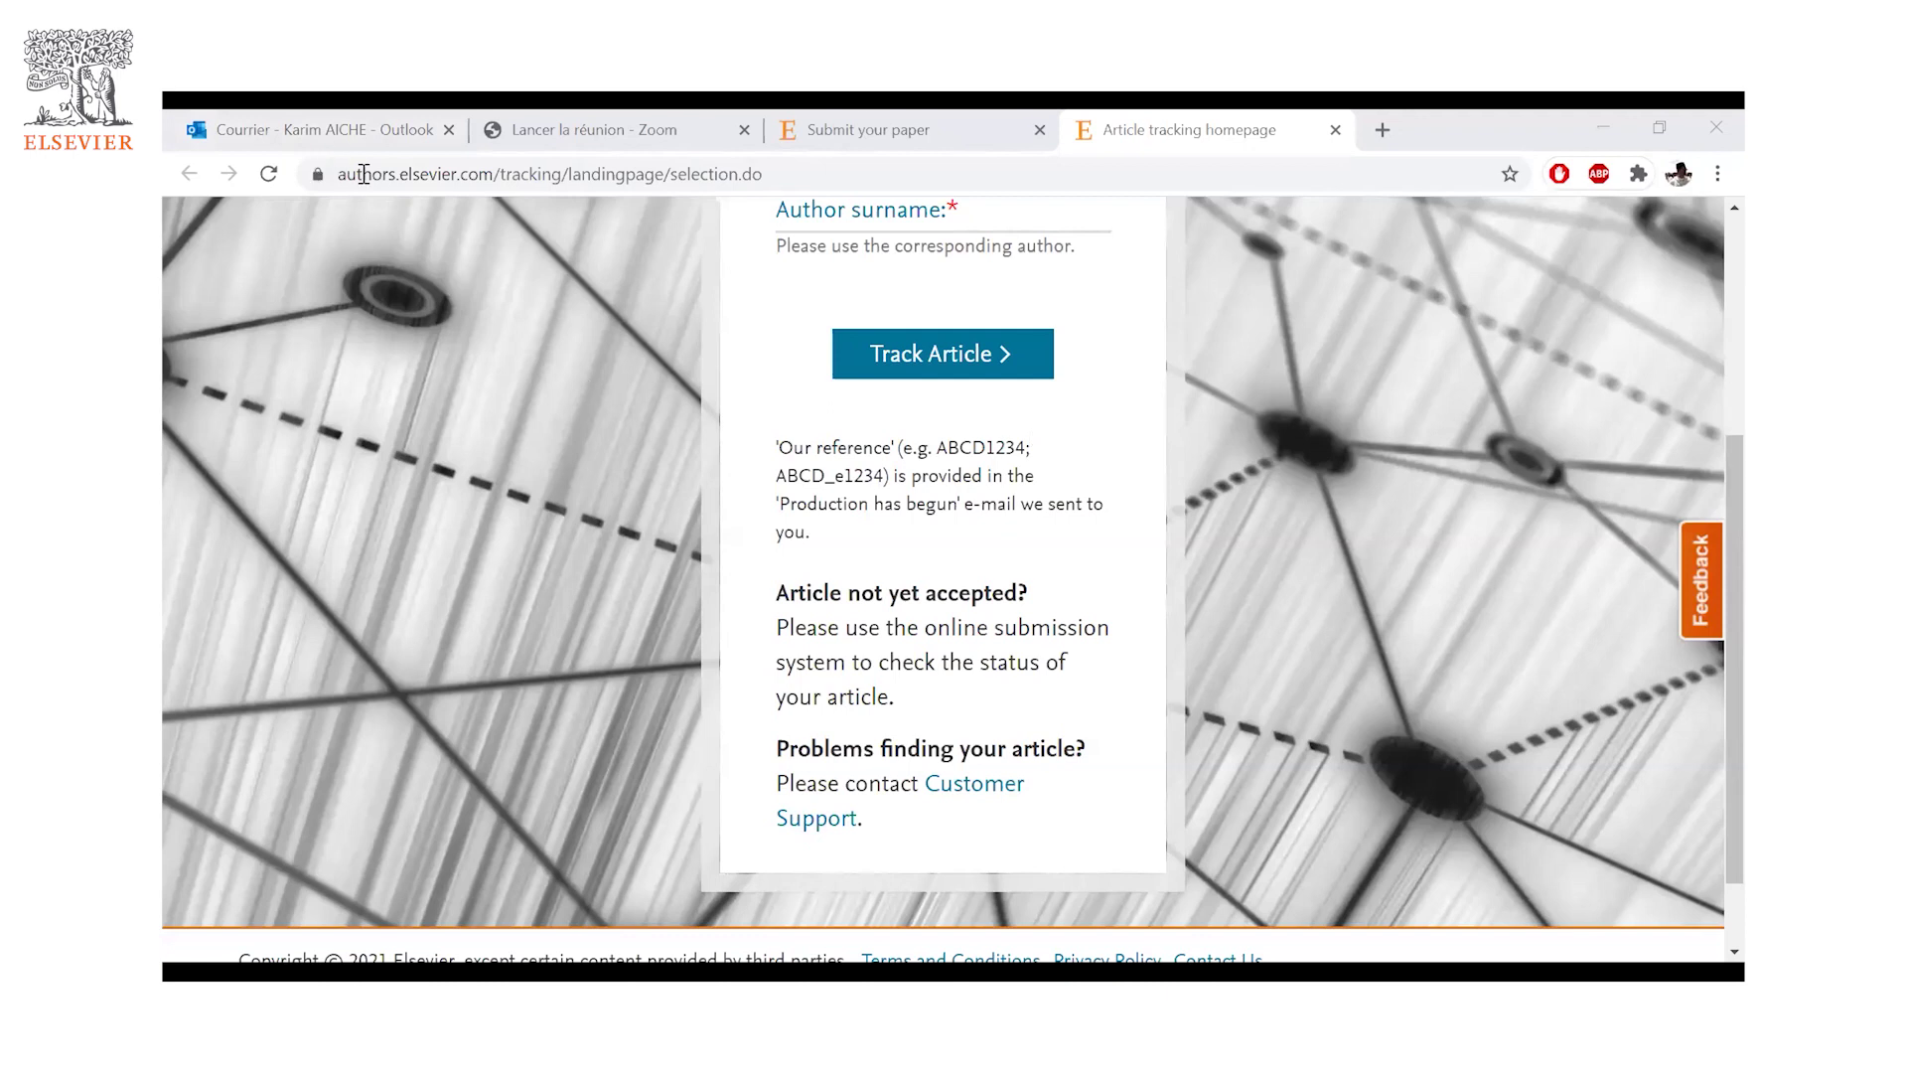
- Load sciencedirect.com from the address bar and scroll down through its subject sections
scroll(365, 181, "up", 4)
left_click(366, 180)
type("s")
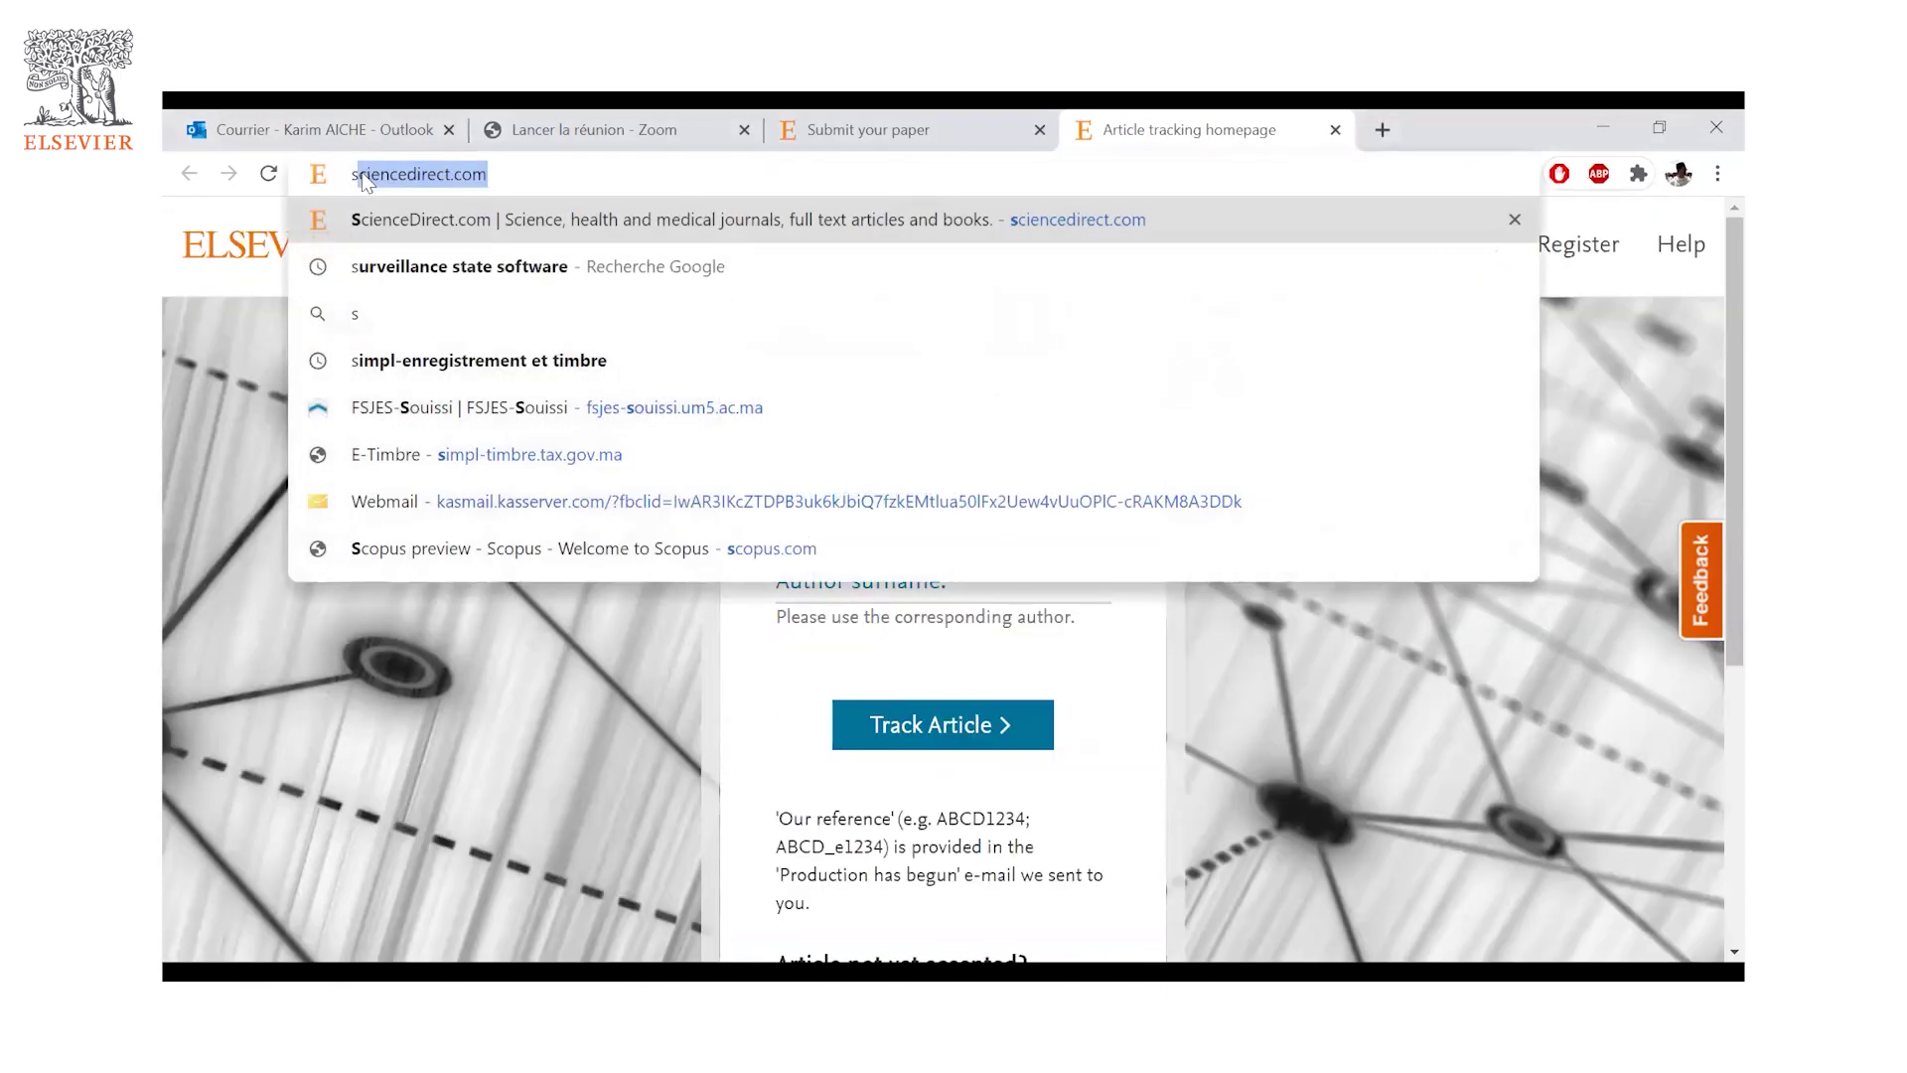
type("cie")
key("Return")
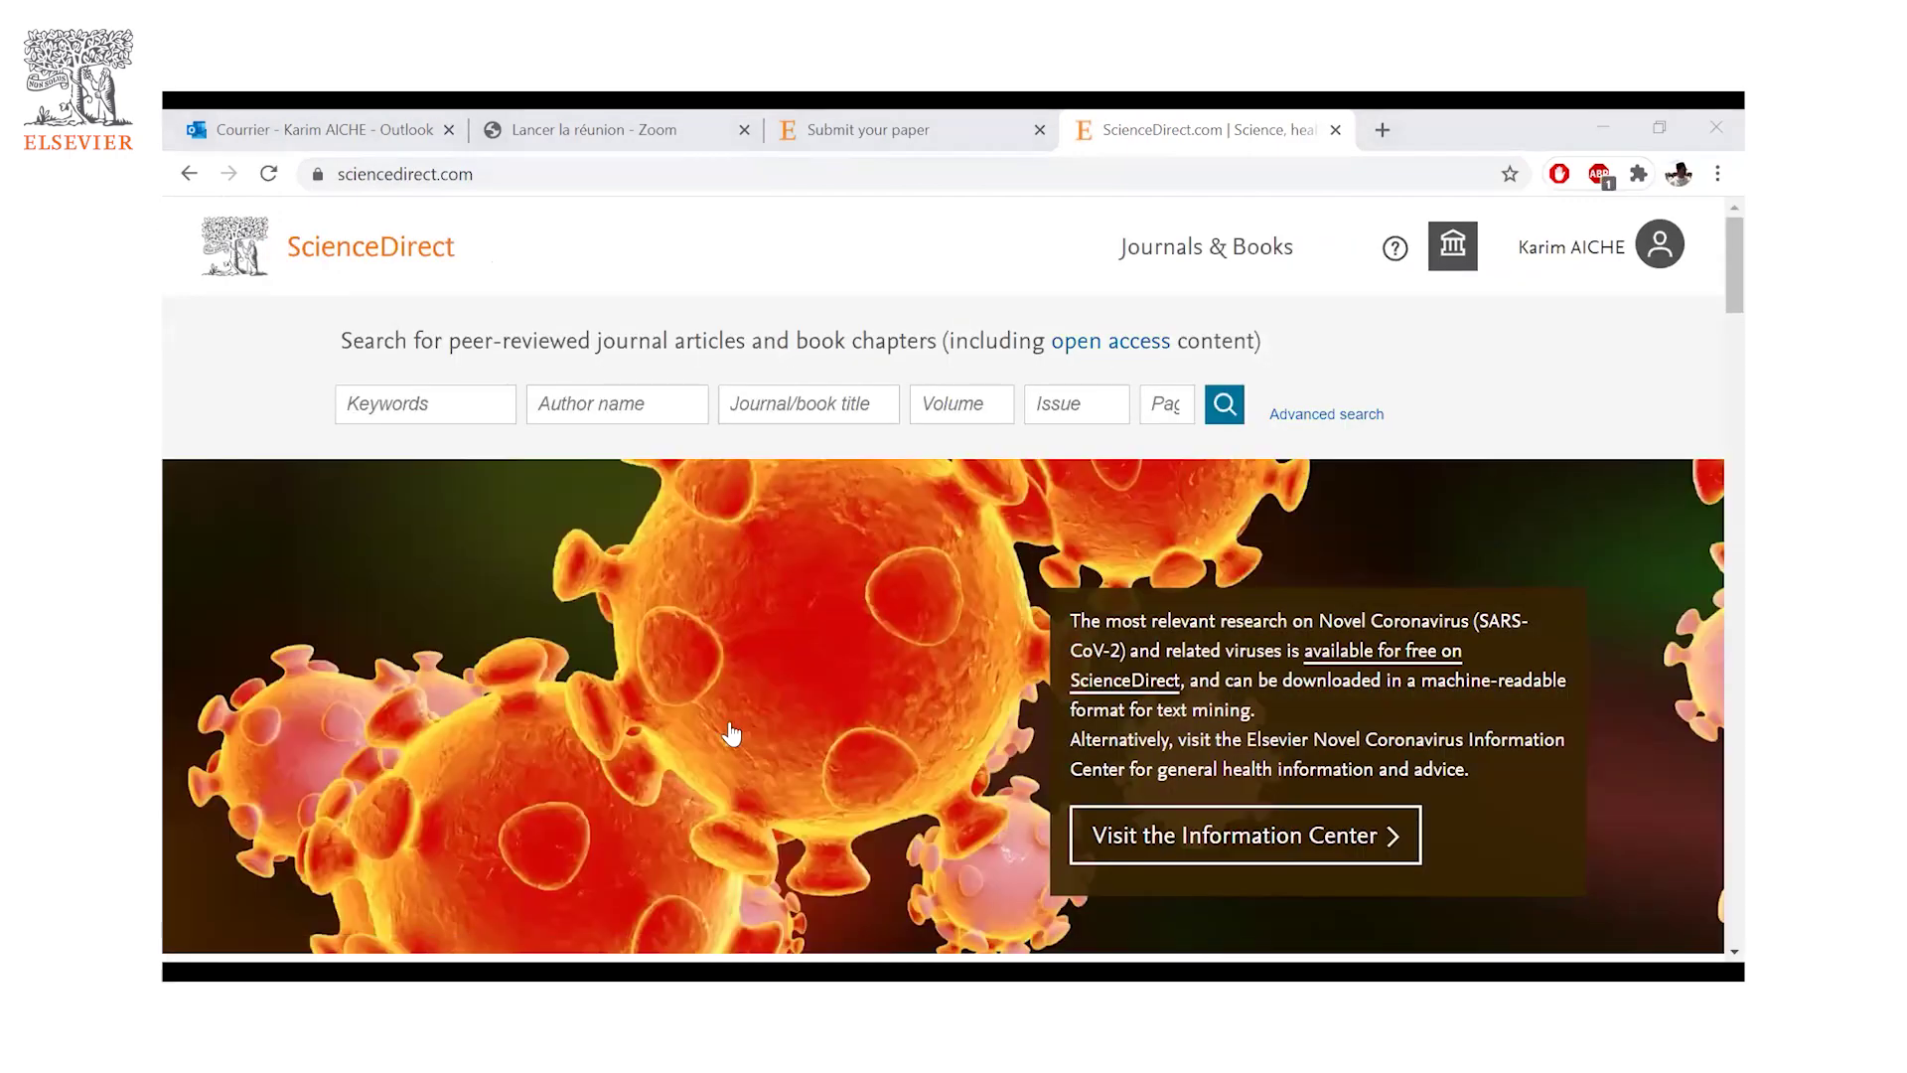
scroll(735, 732, "down", 10)
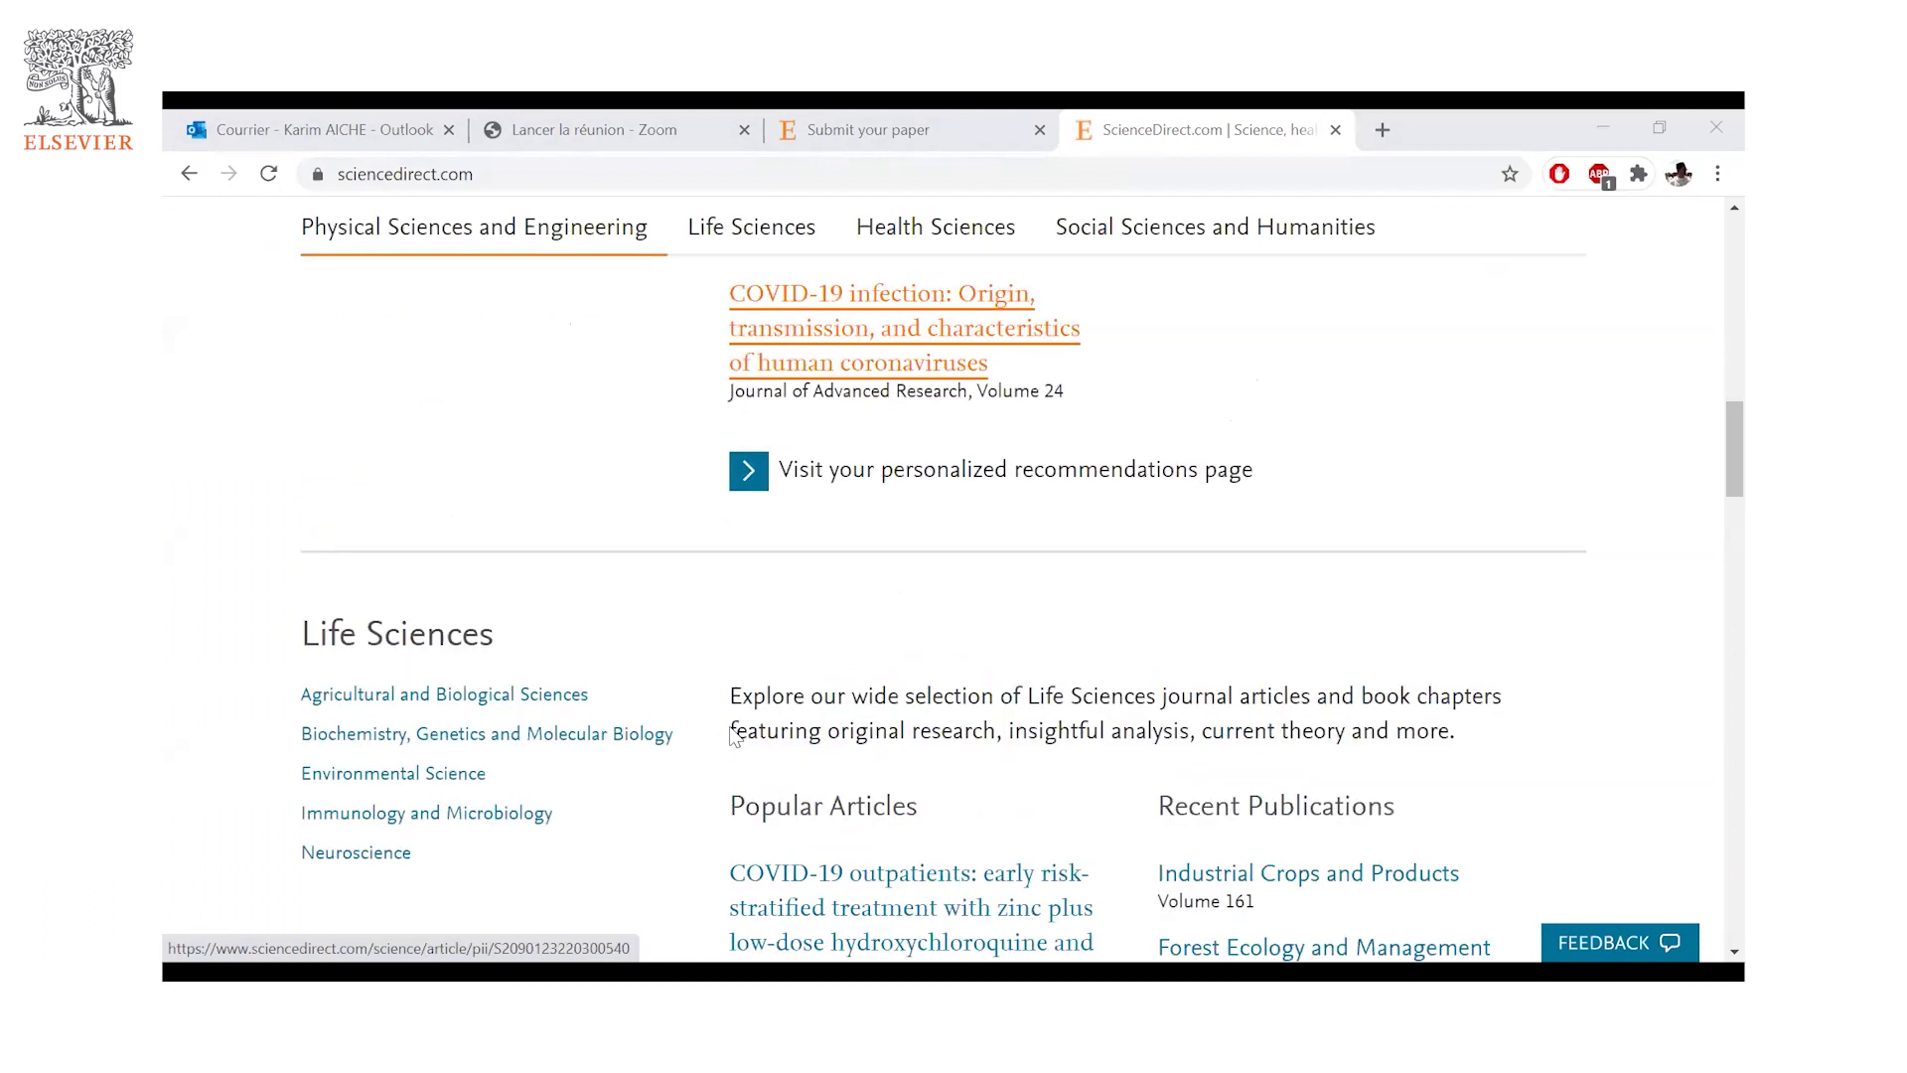
scroll(735, 735, "down", 6)
scroll(735, 736, "down", 5)
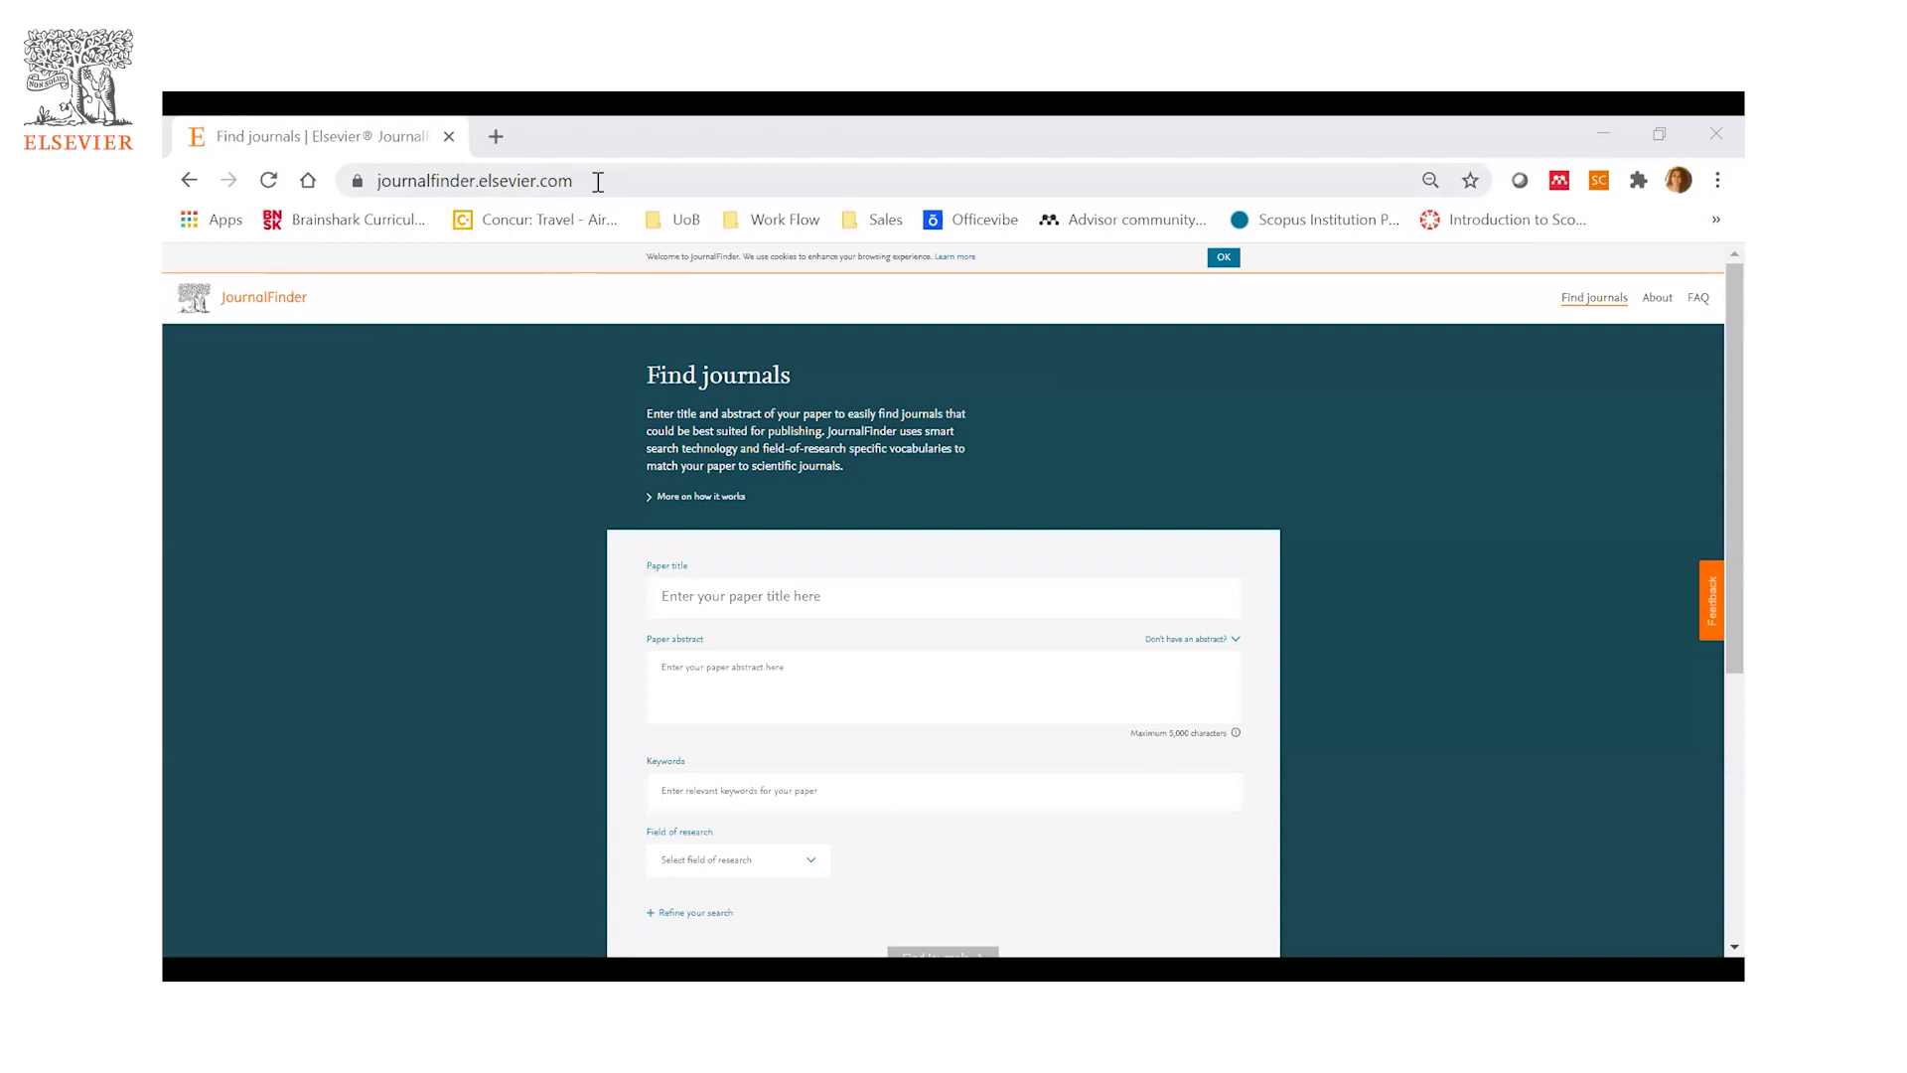
- Open Chrome's three-dot menu on the JournalFinder page to reach the Zoom controls
left_click(598, 182)
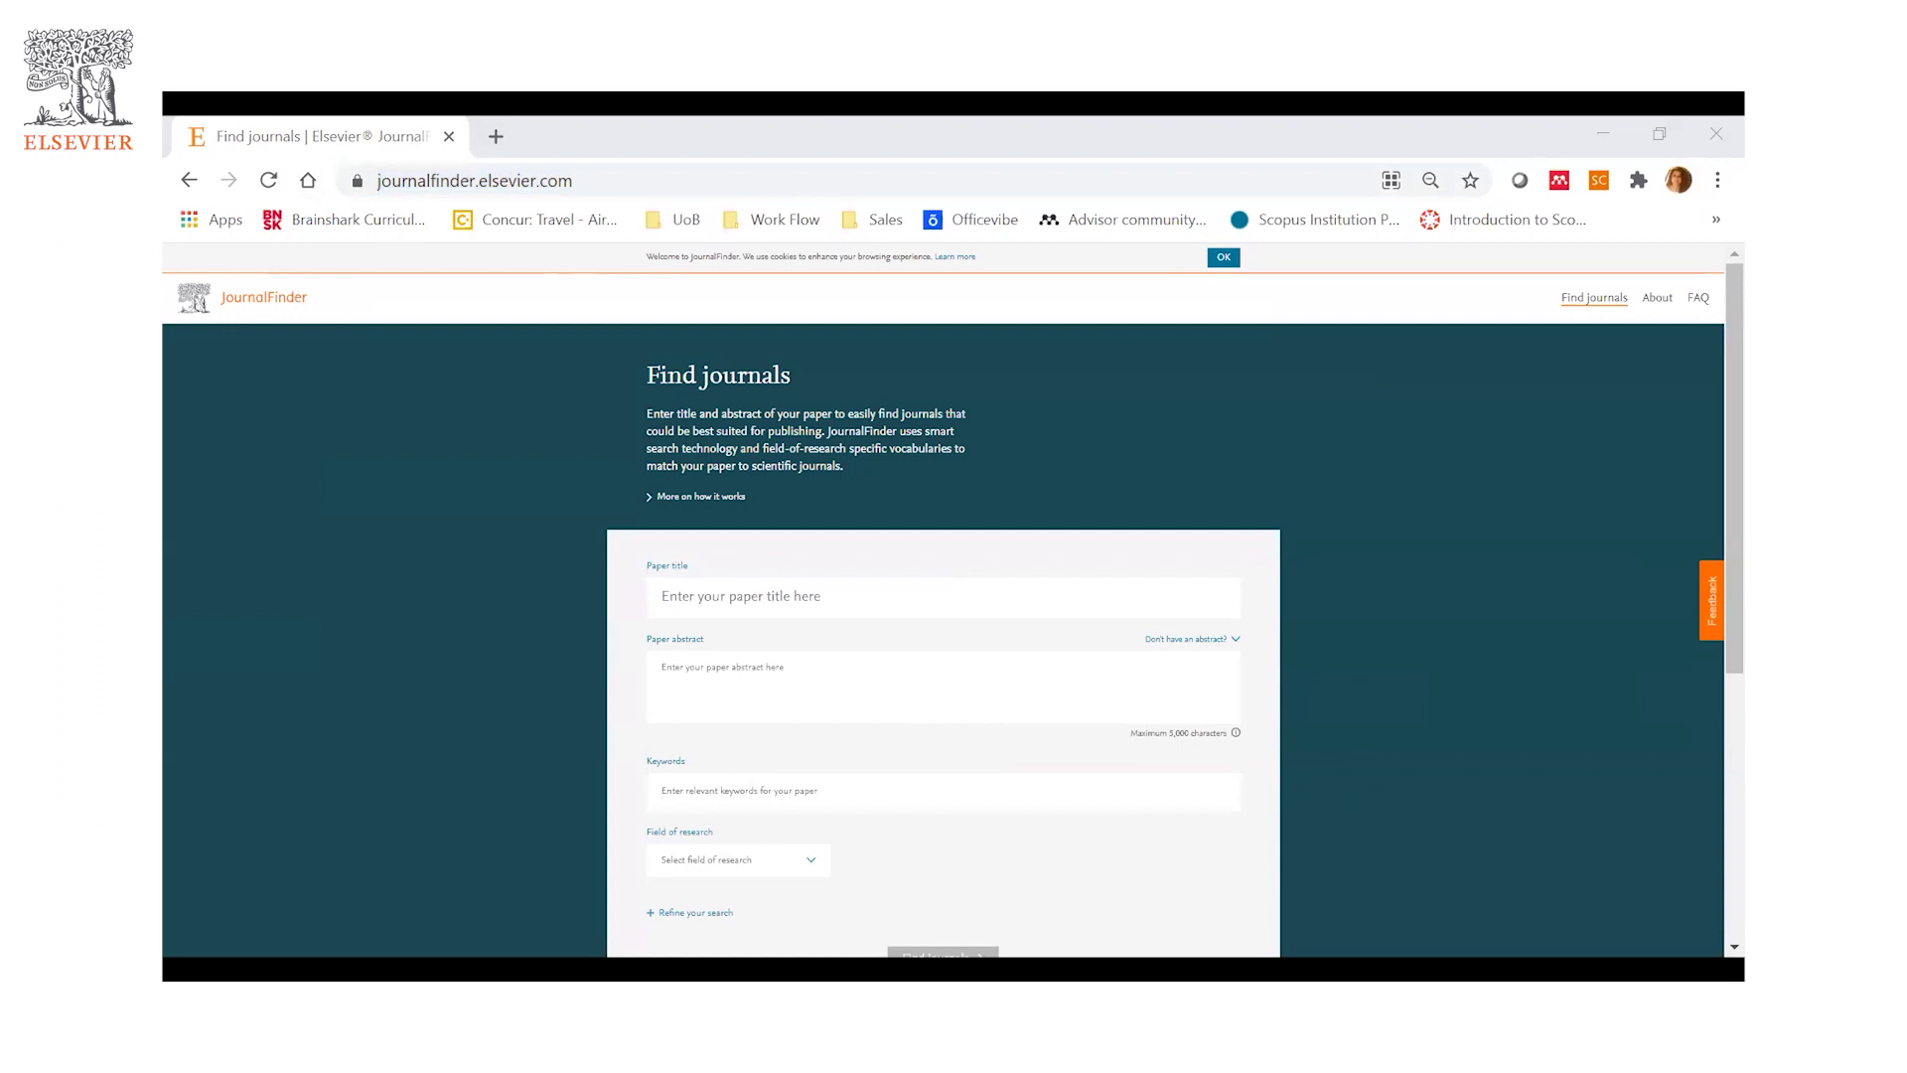
key("alt+Tab")
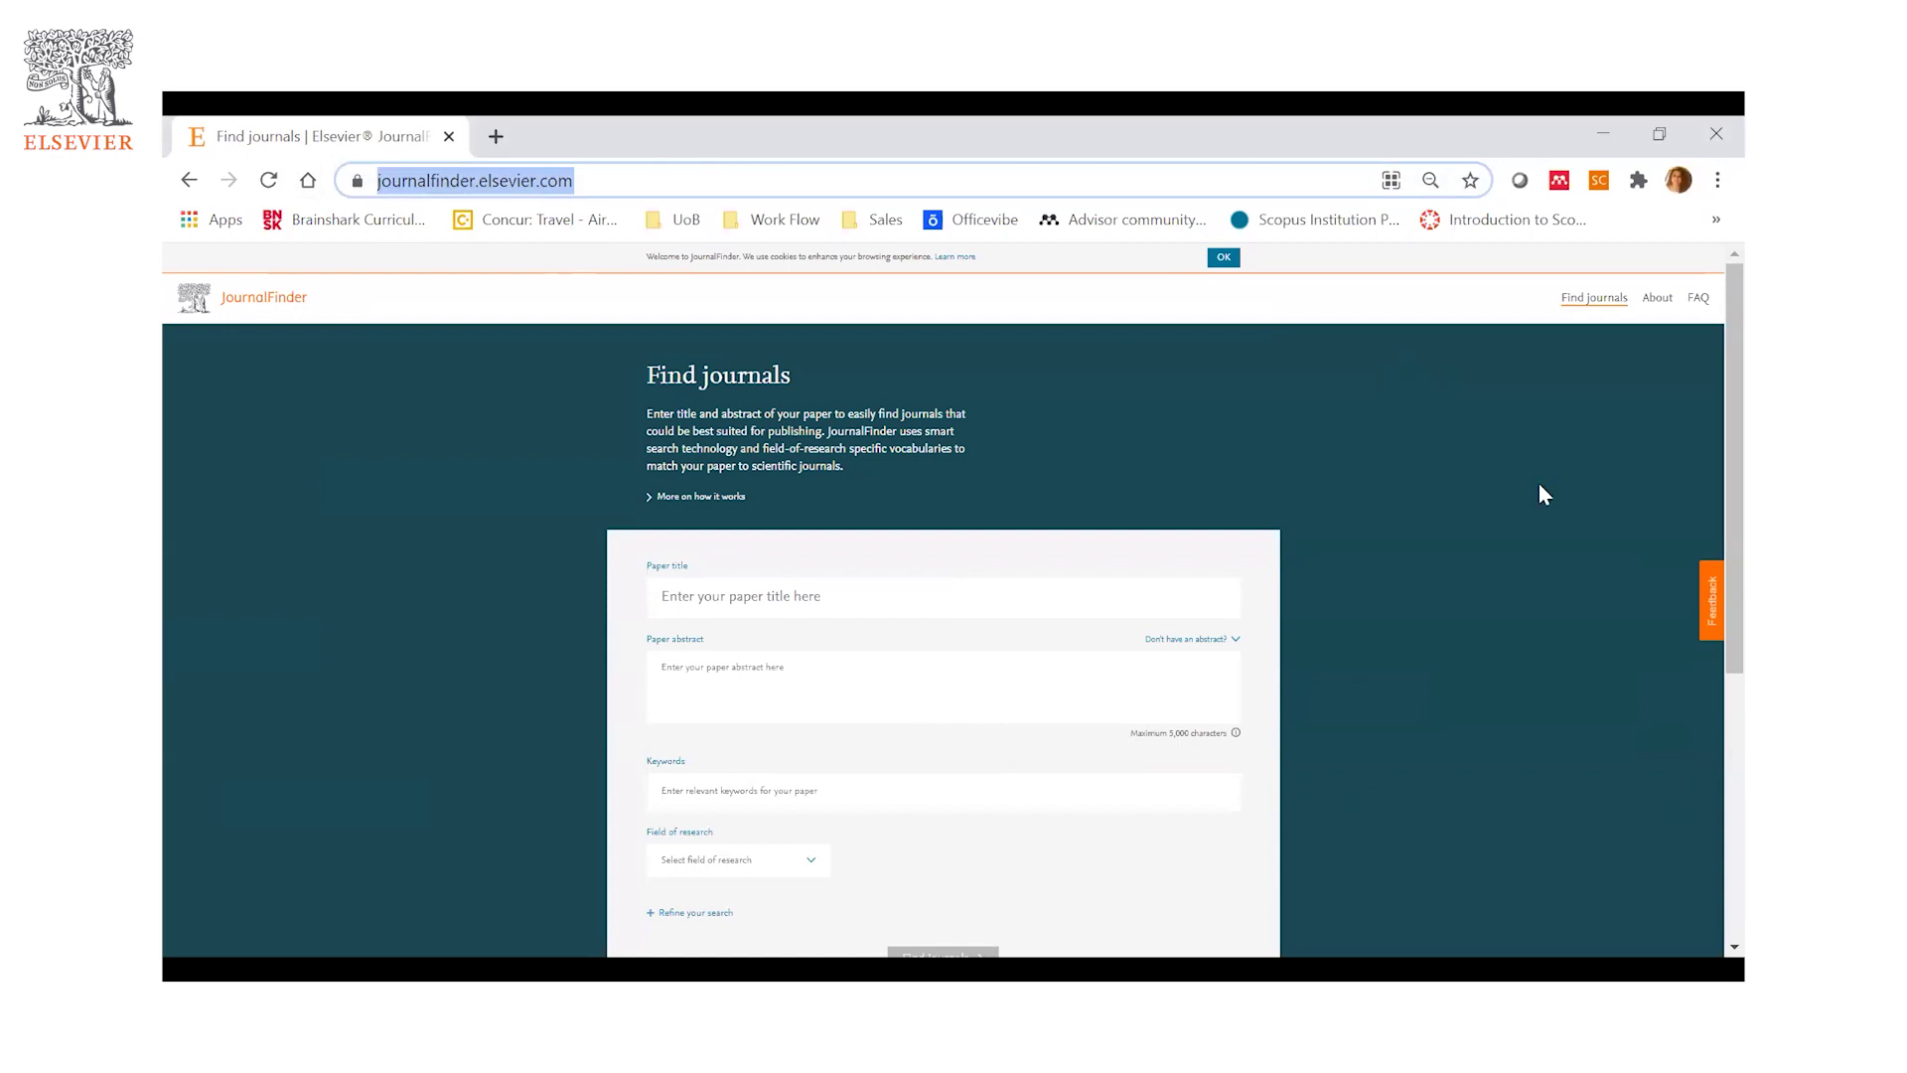
key("alt+Tab")
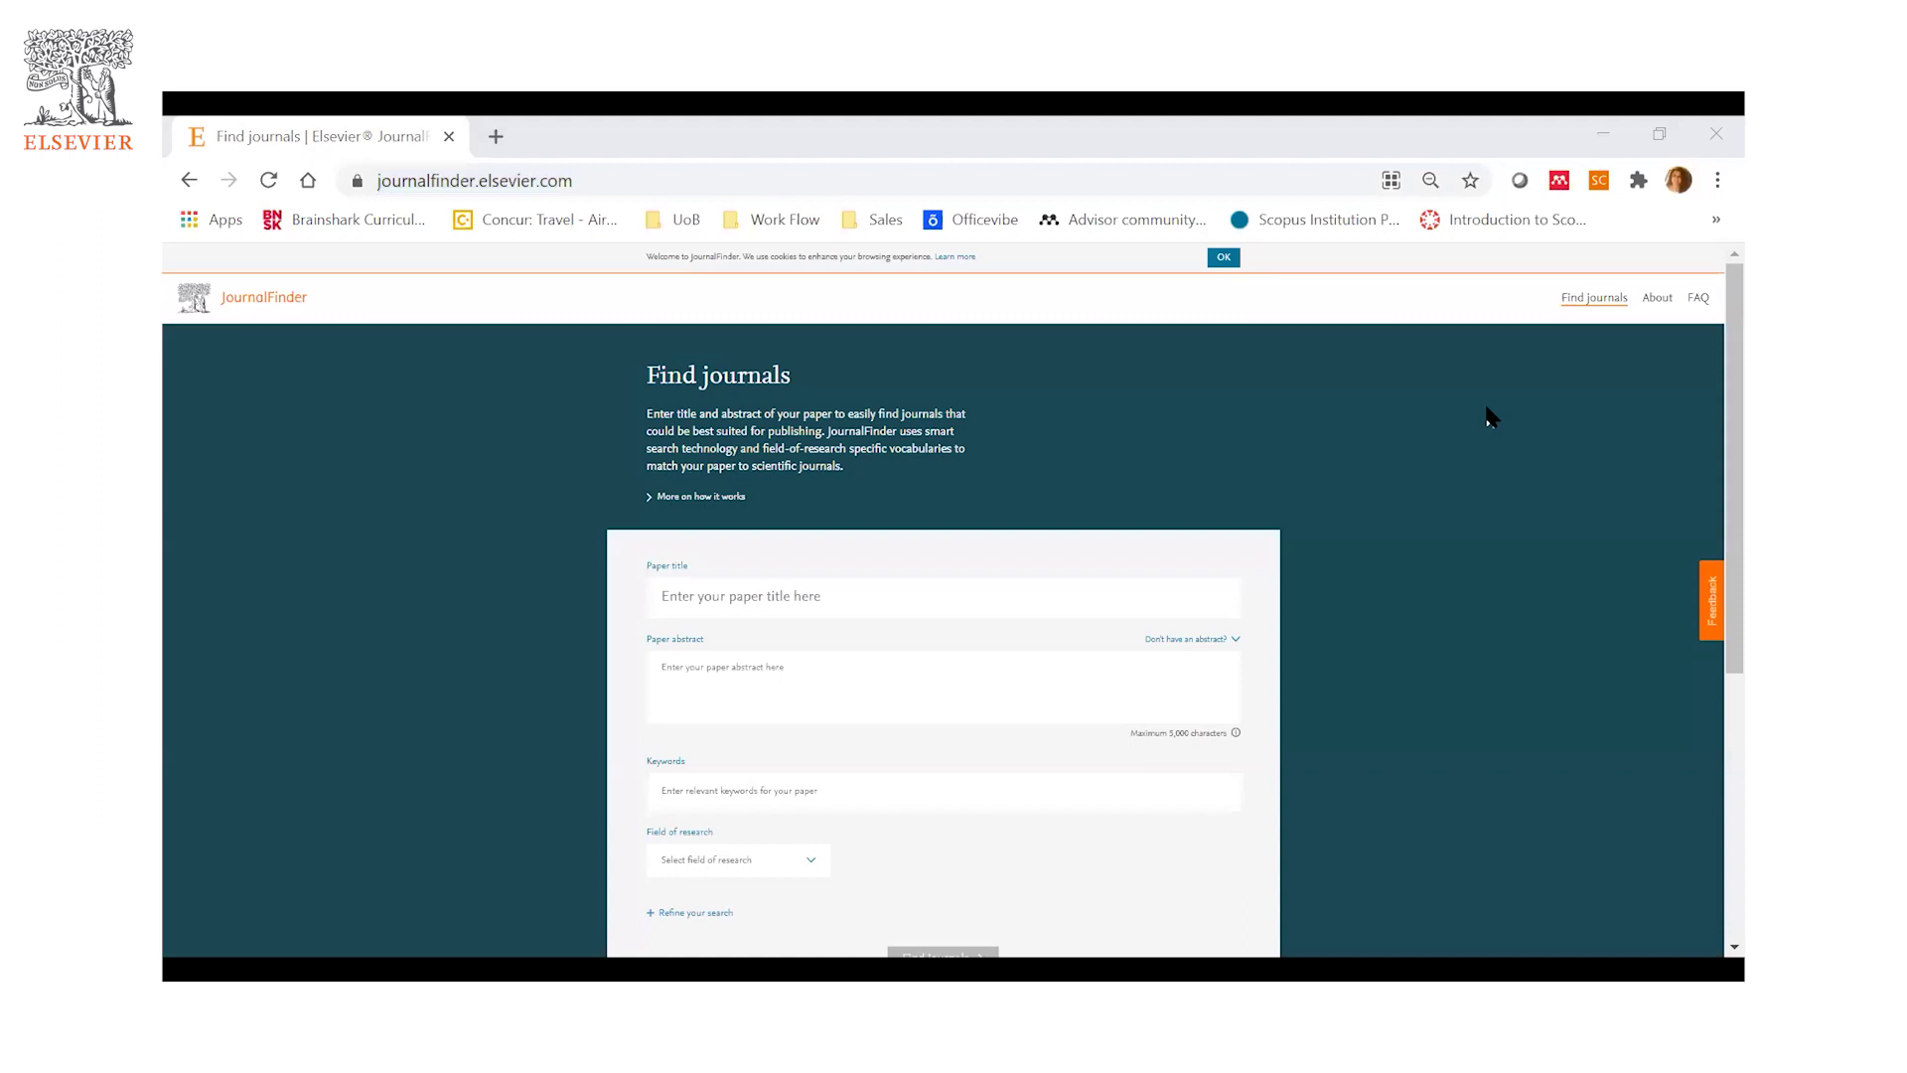
key("ctrl+l")
scroll(939, 738, "down", 1)
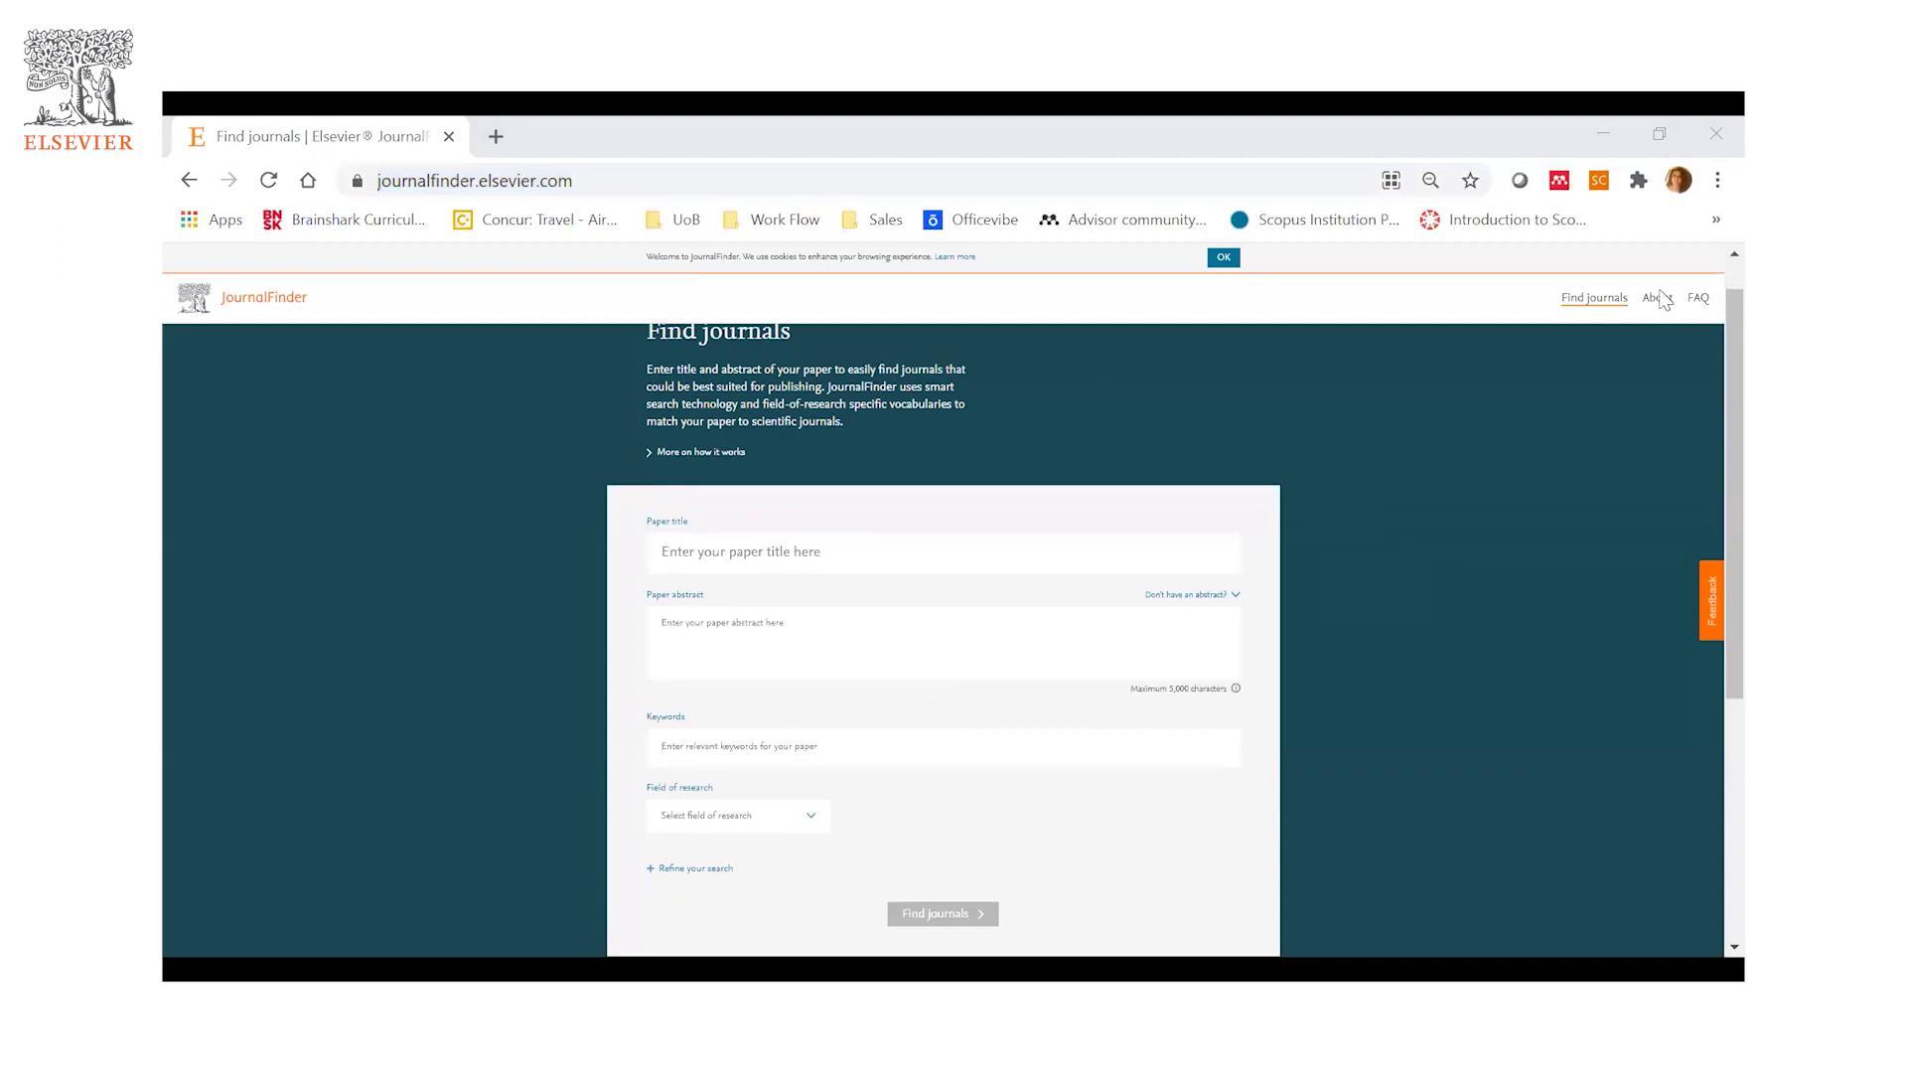
left_click(1717, 179)
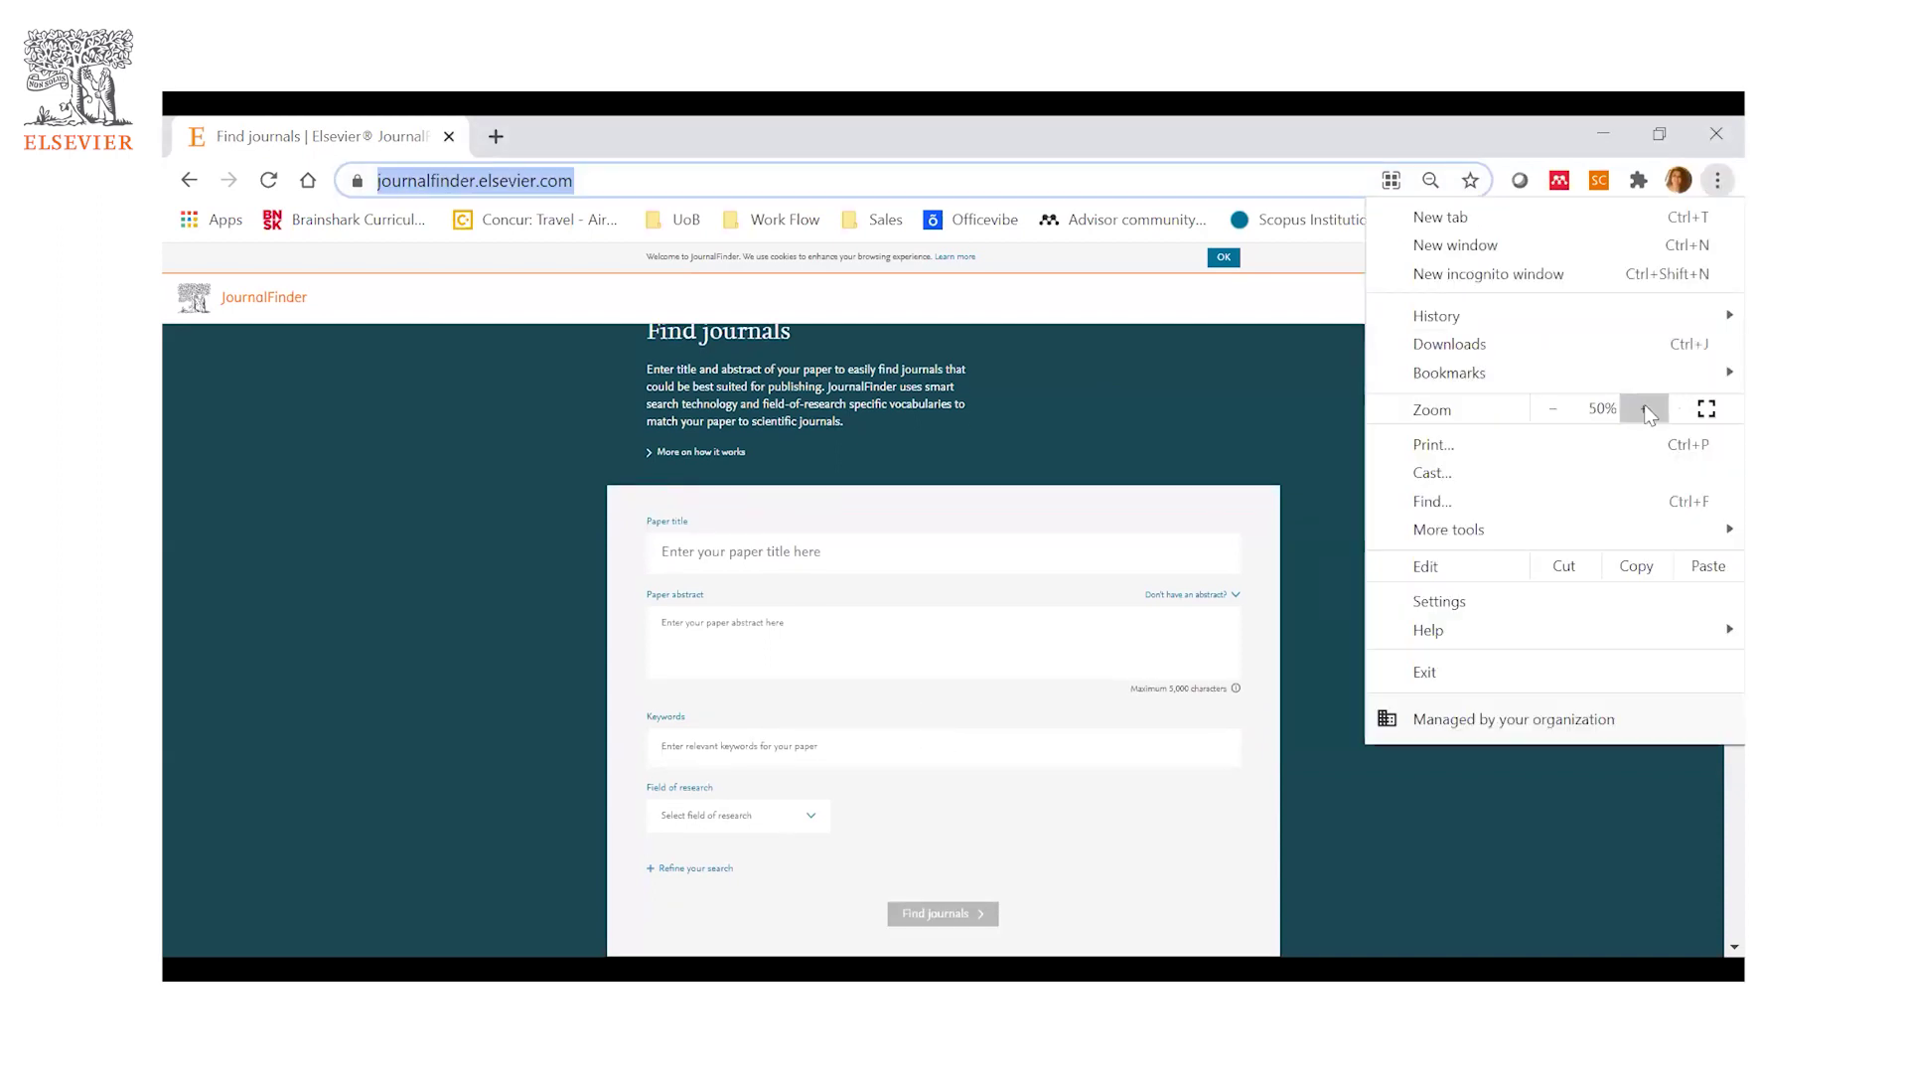
- Zoom the Find journals page in to 80% and close the browser menu
left_click(1644, 409)
left_click(1644, 409)
left_click(1644, 409)
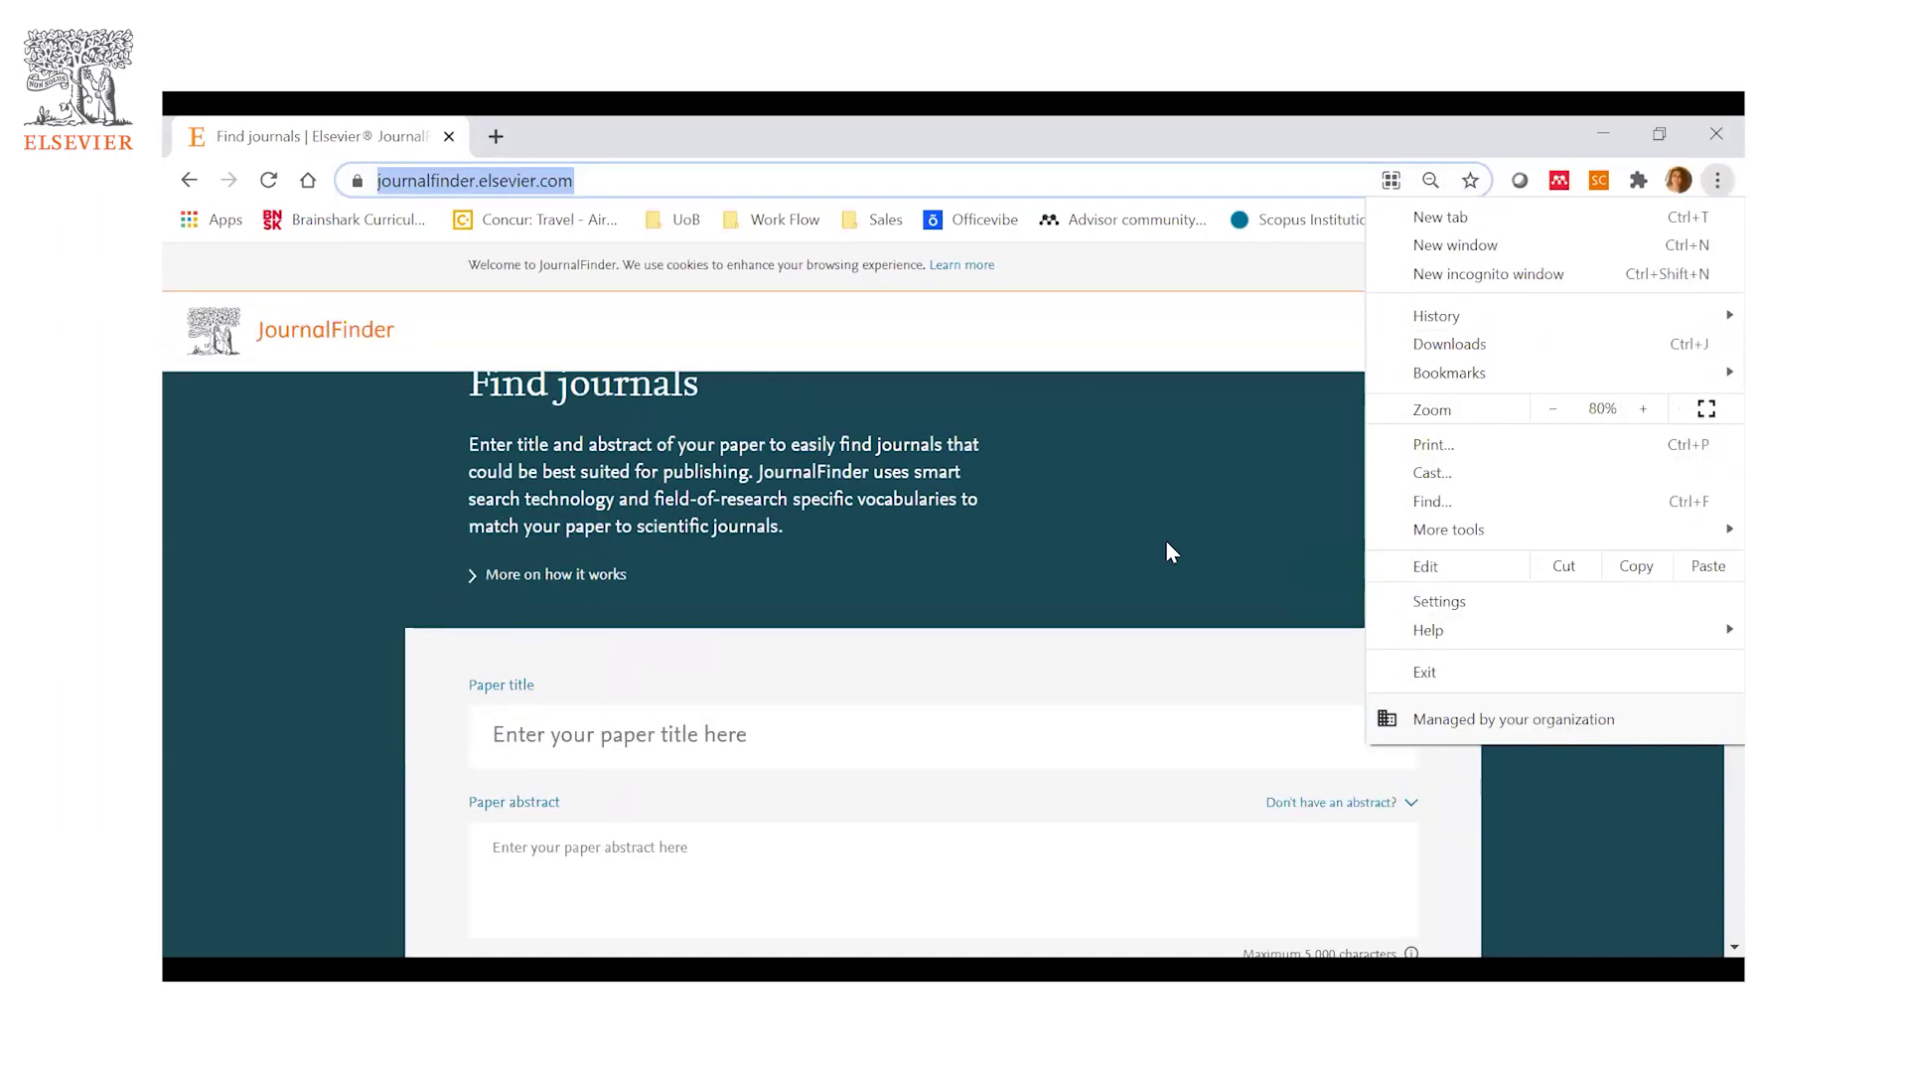
scroll(1166, 542, "up", 1)
scroll(1166, 541, "down", 1)
left_click(1167, 541)
left_click_drag(1166, 542, 1106, 529)
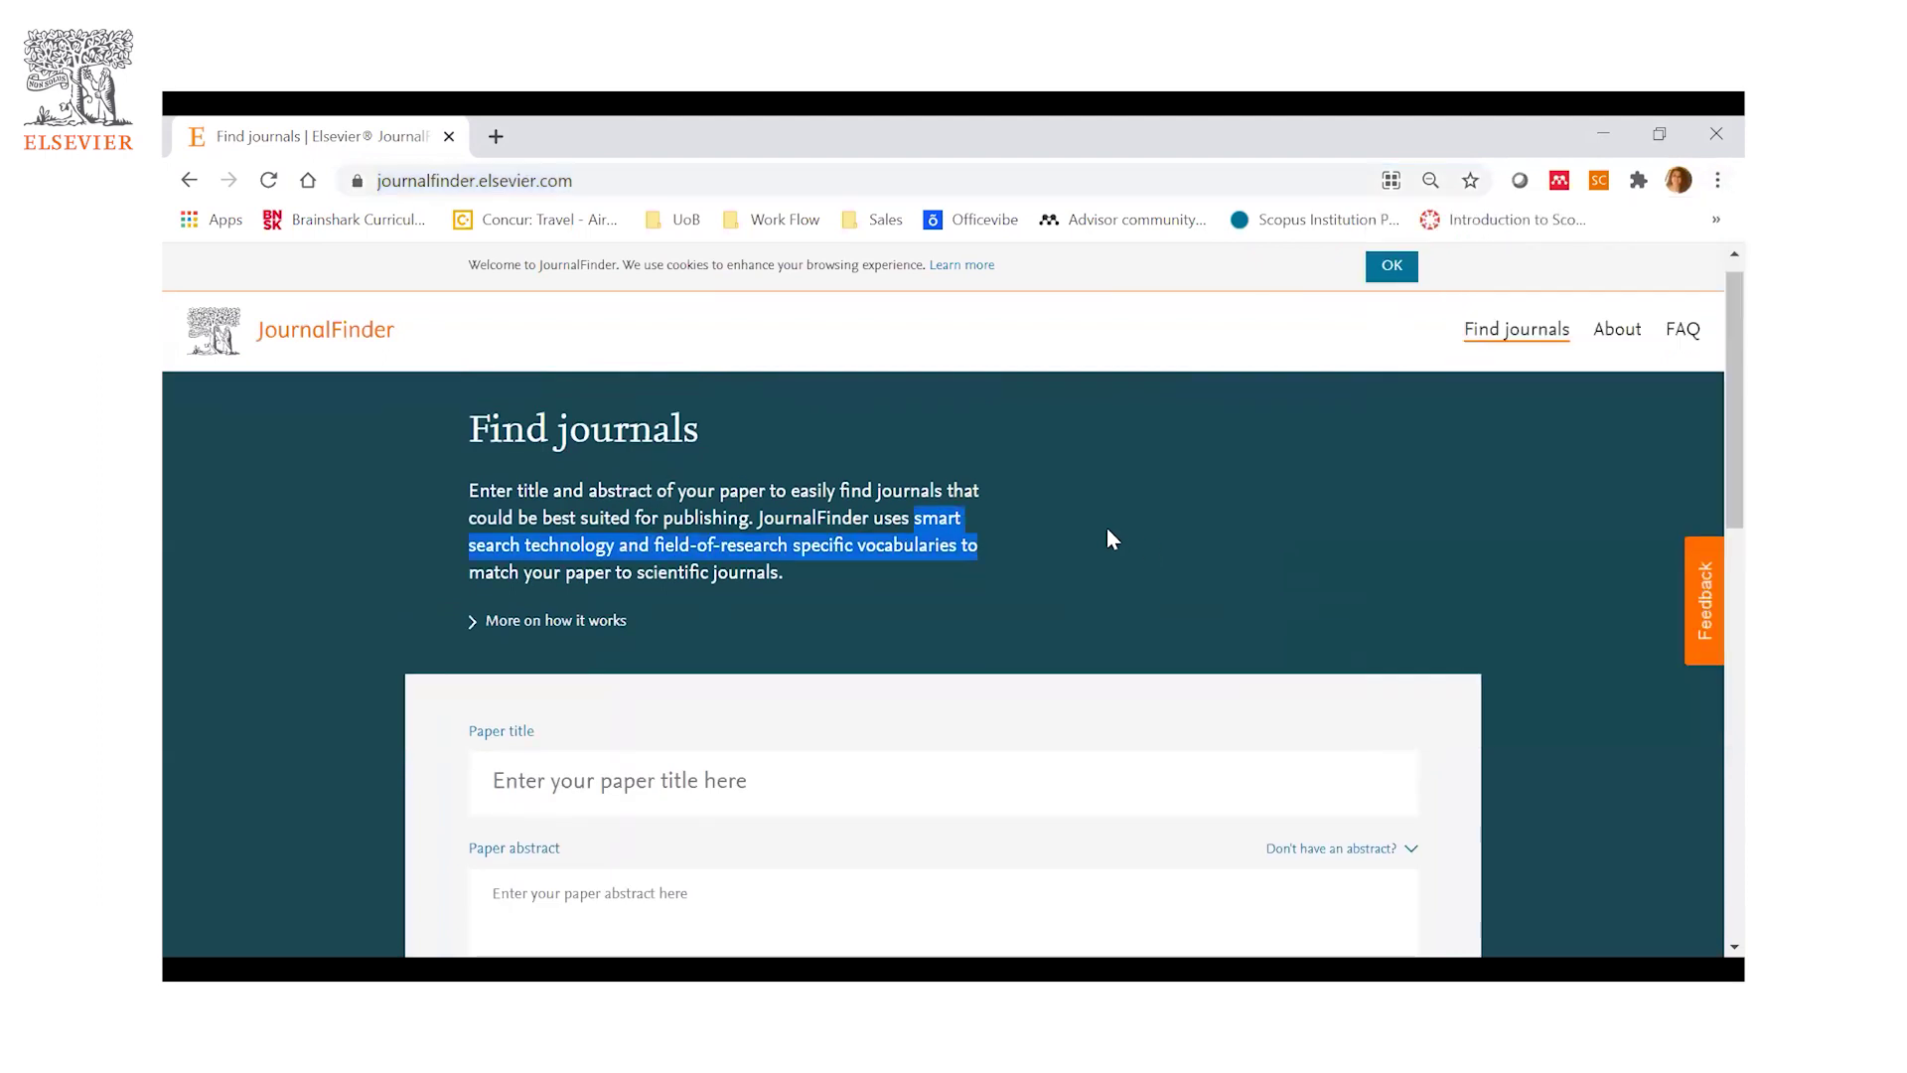
- Scroll down the form and place the cursor in the Paper title field
scroll(1241, 543, "down", 1)
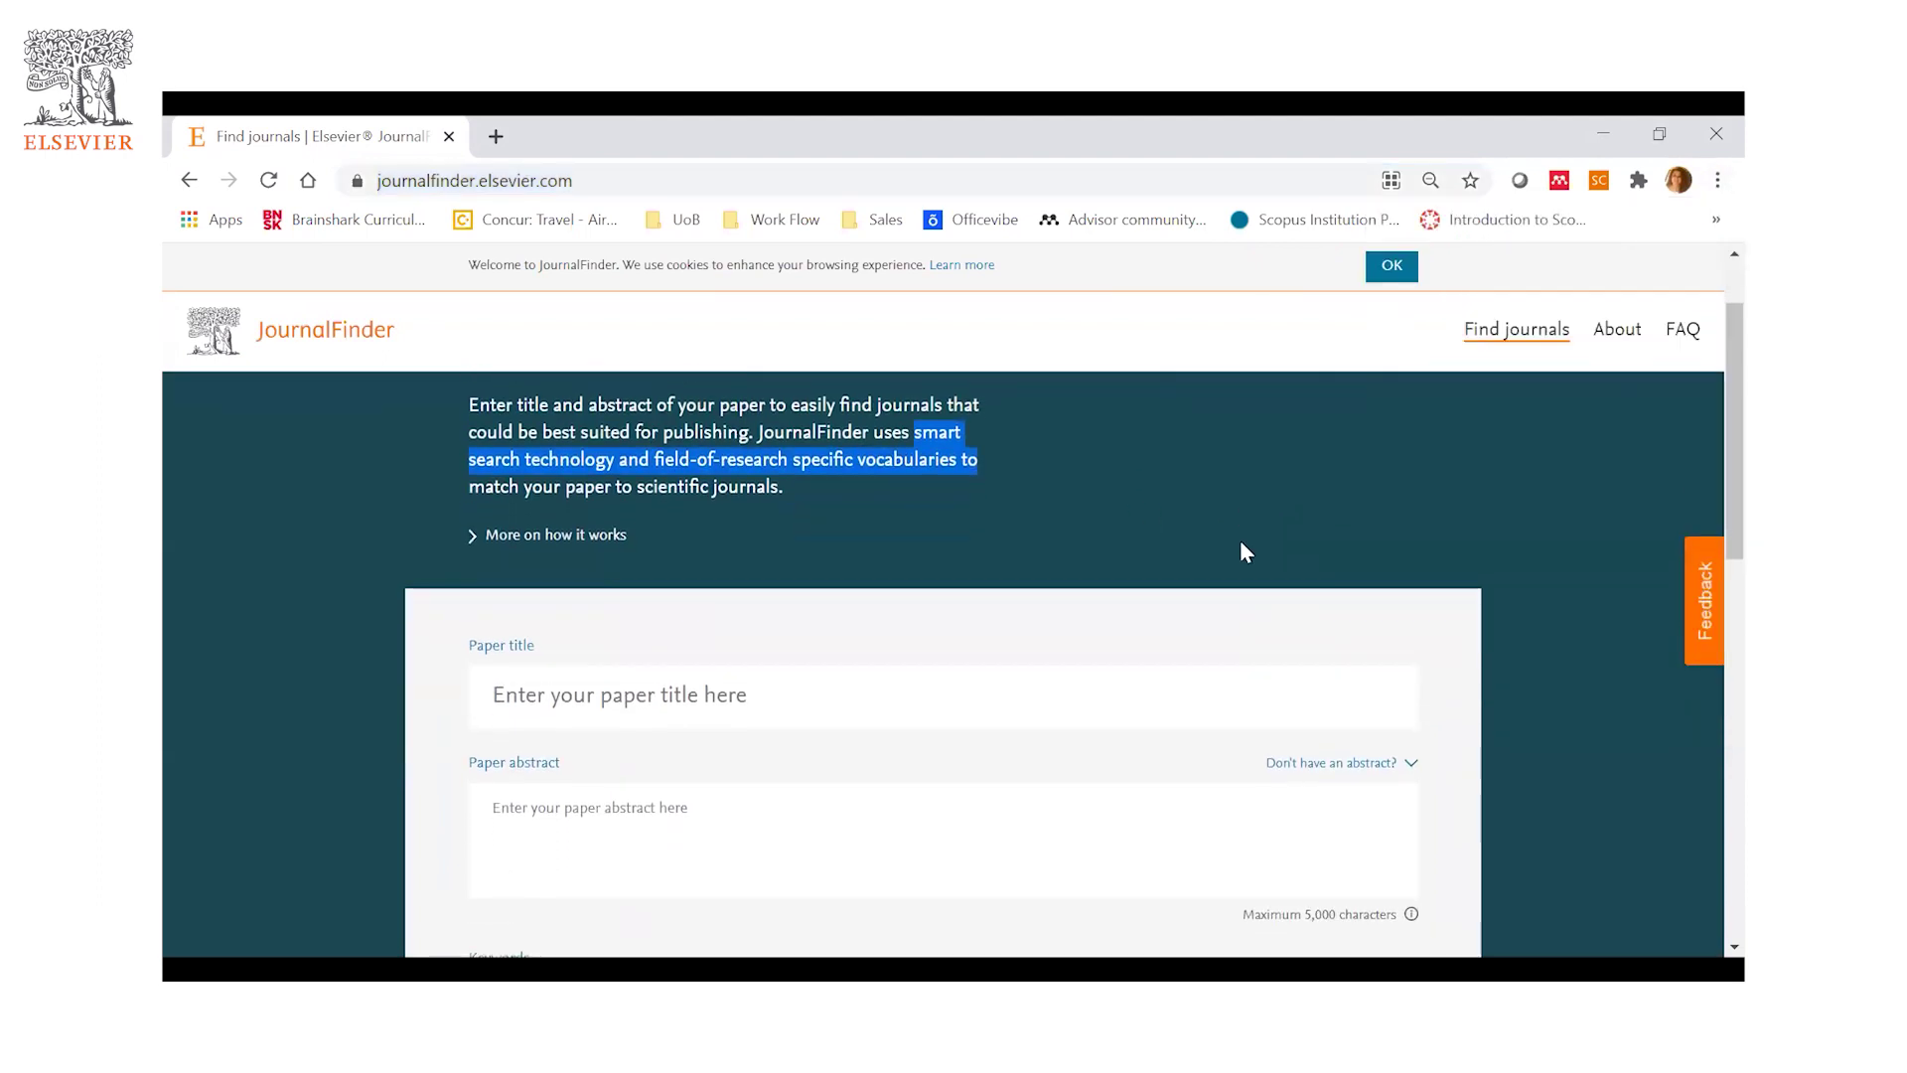
scroll(1242, 543, "down", 1)
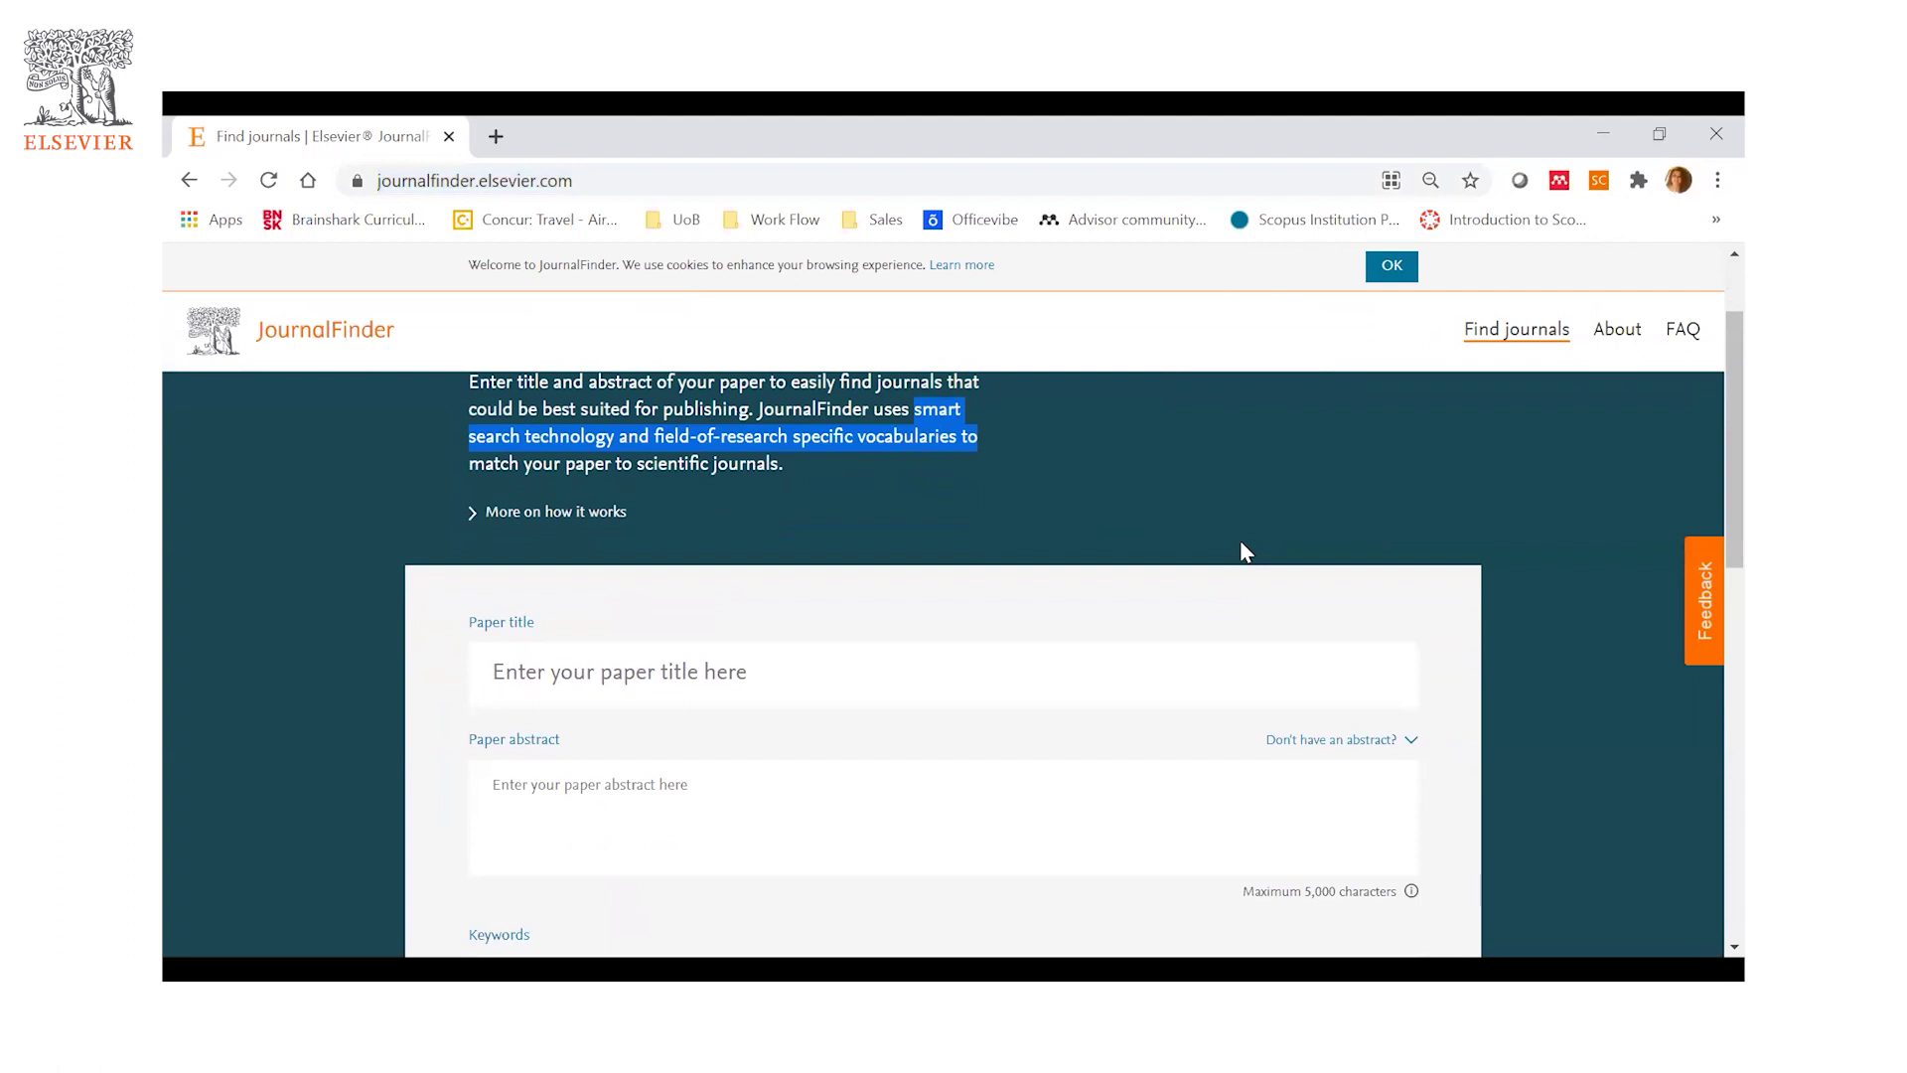
scroll(1051, 685, "down", 2)
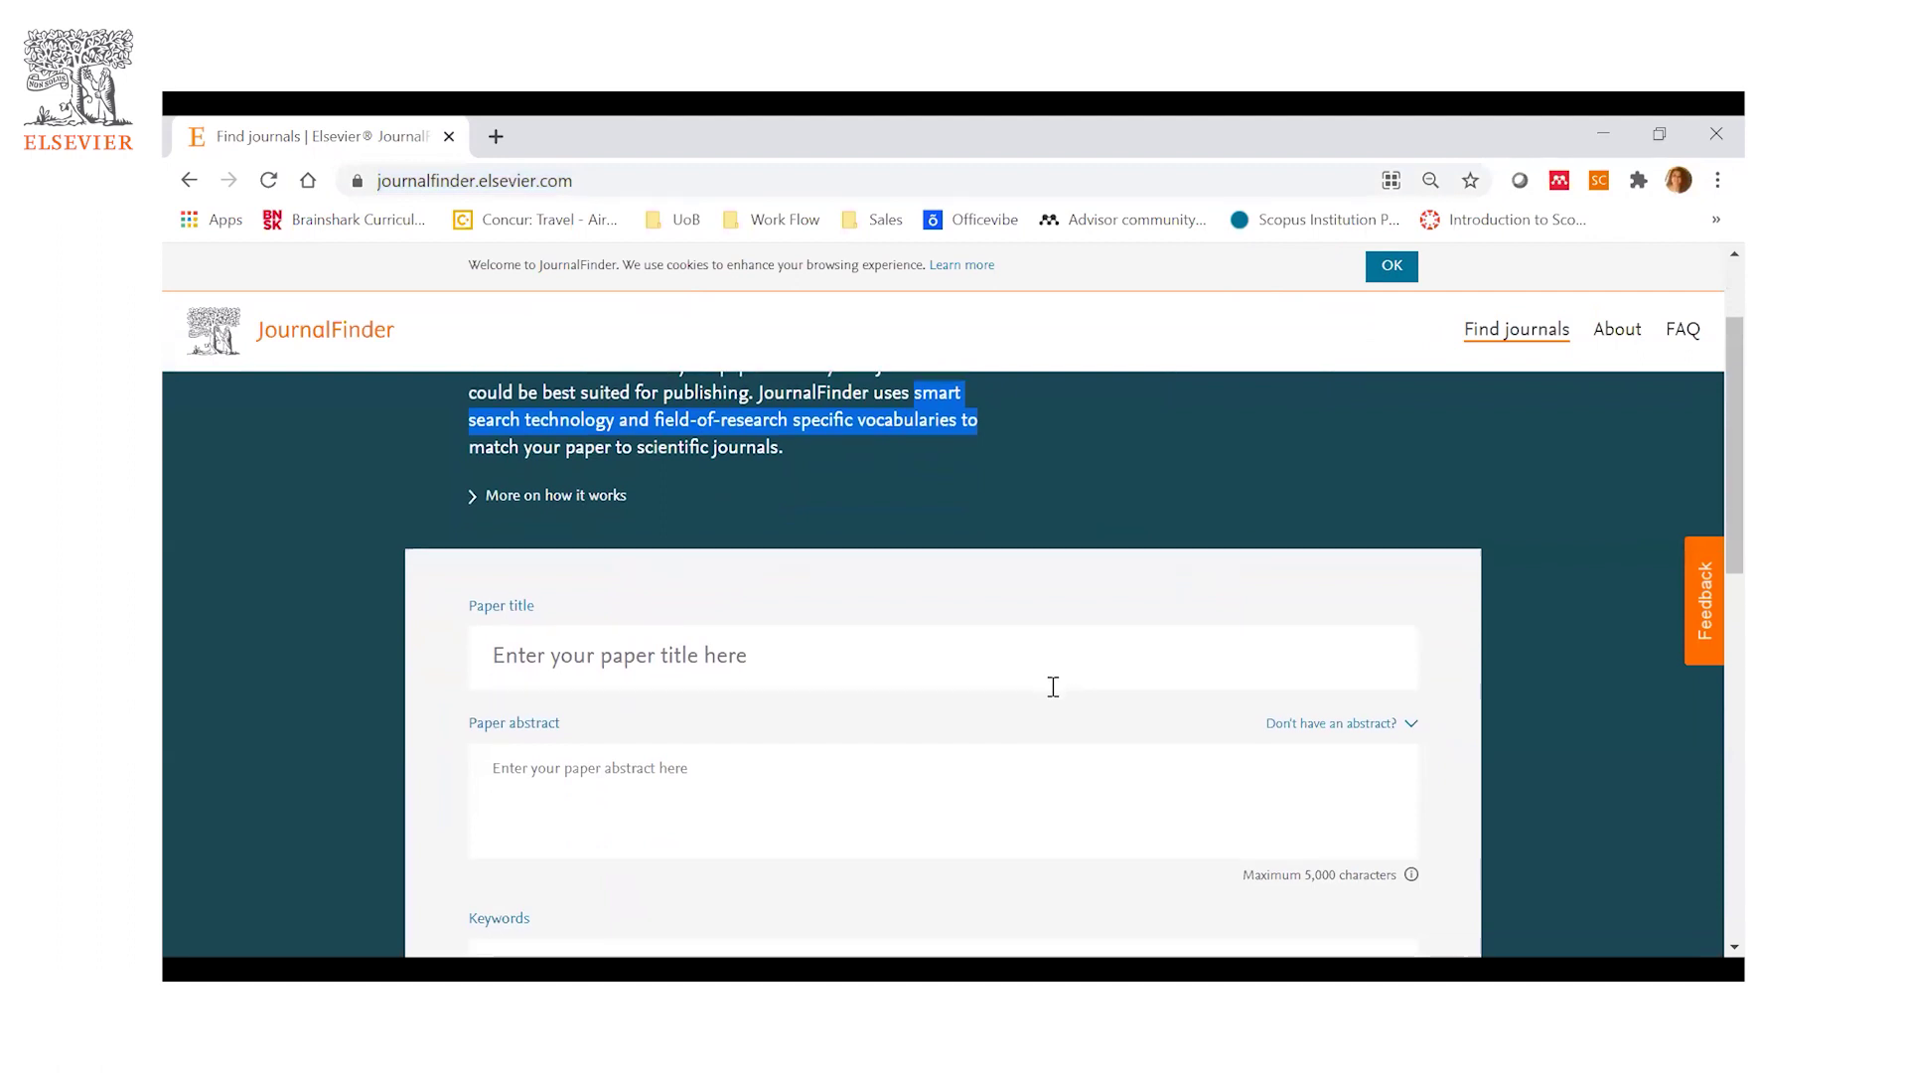
left_click(847, 630)
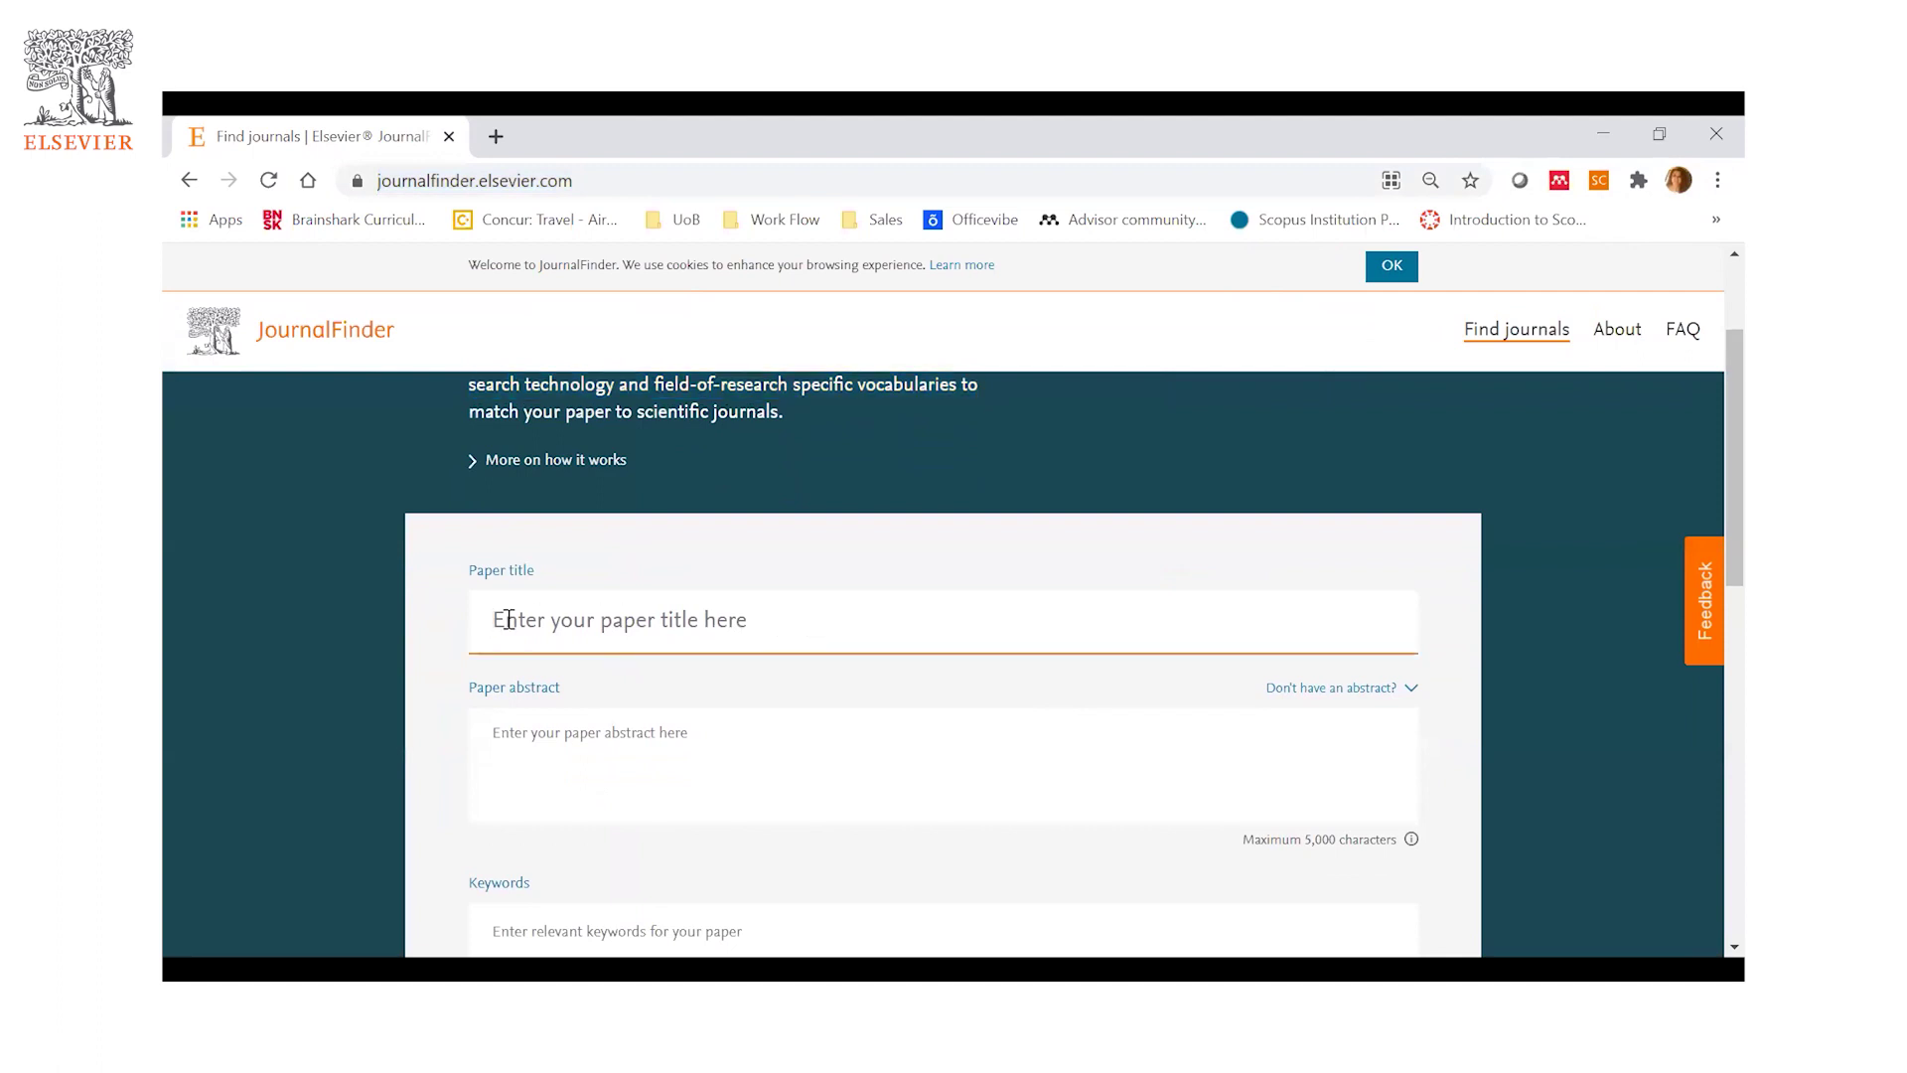
scroll(811, 632, "down", 1)
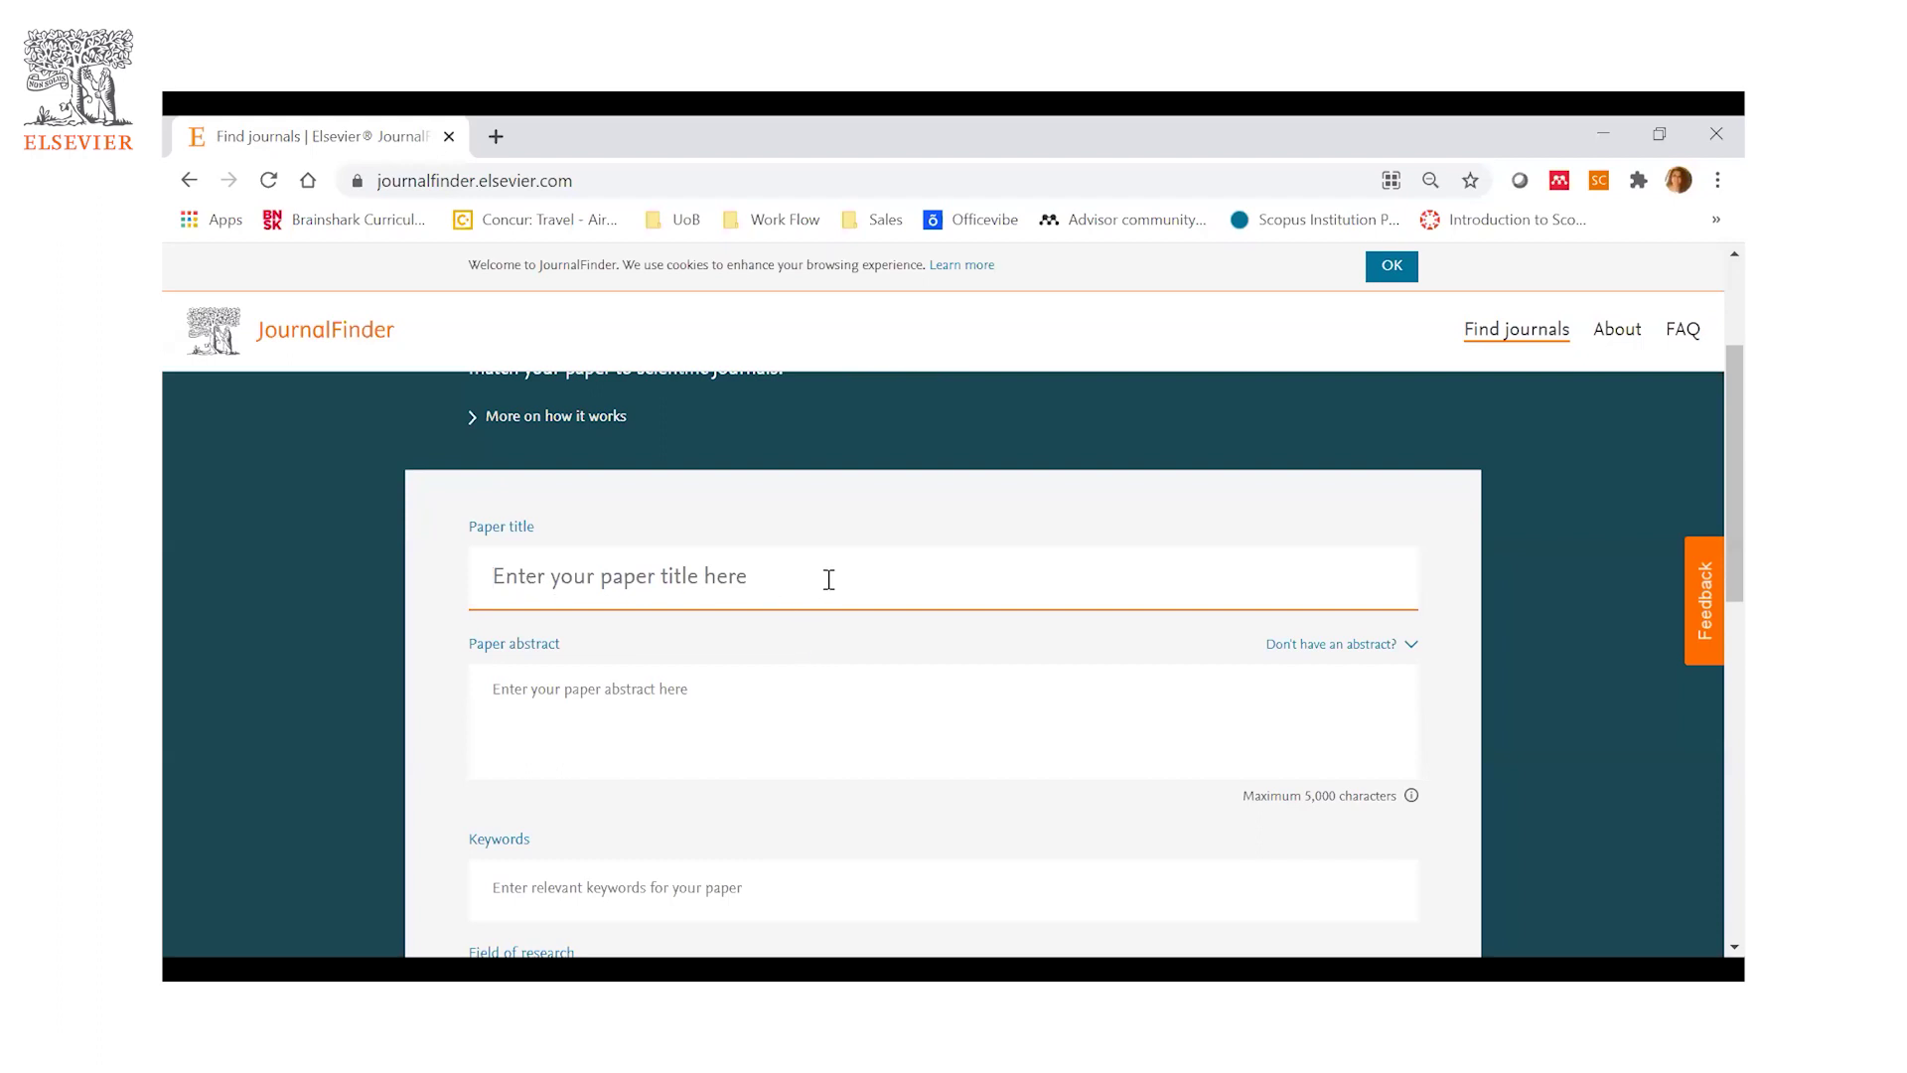
- Remove the stray letter 'c' from the Keywords field, leaving it empty
left_click(576, 695)
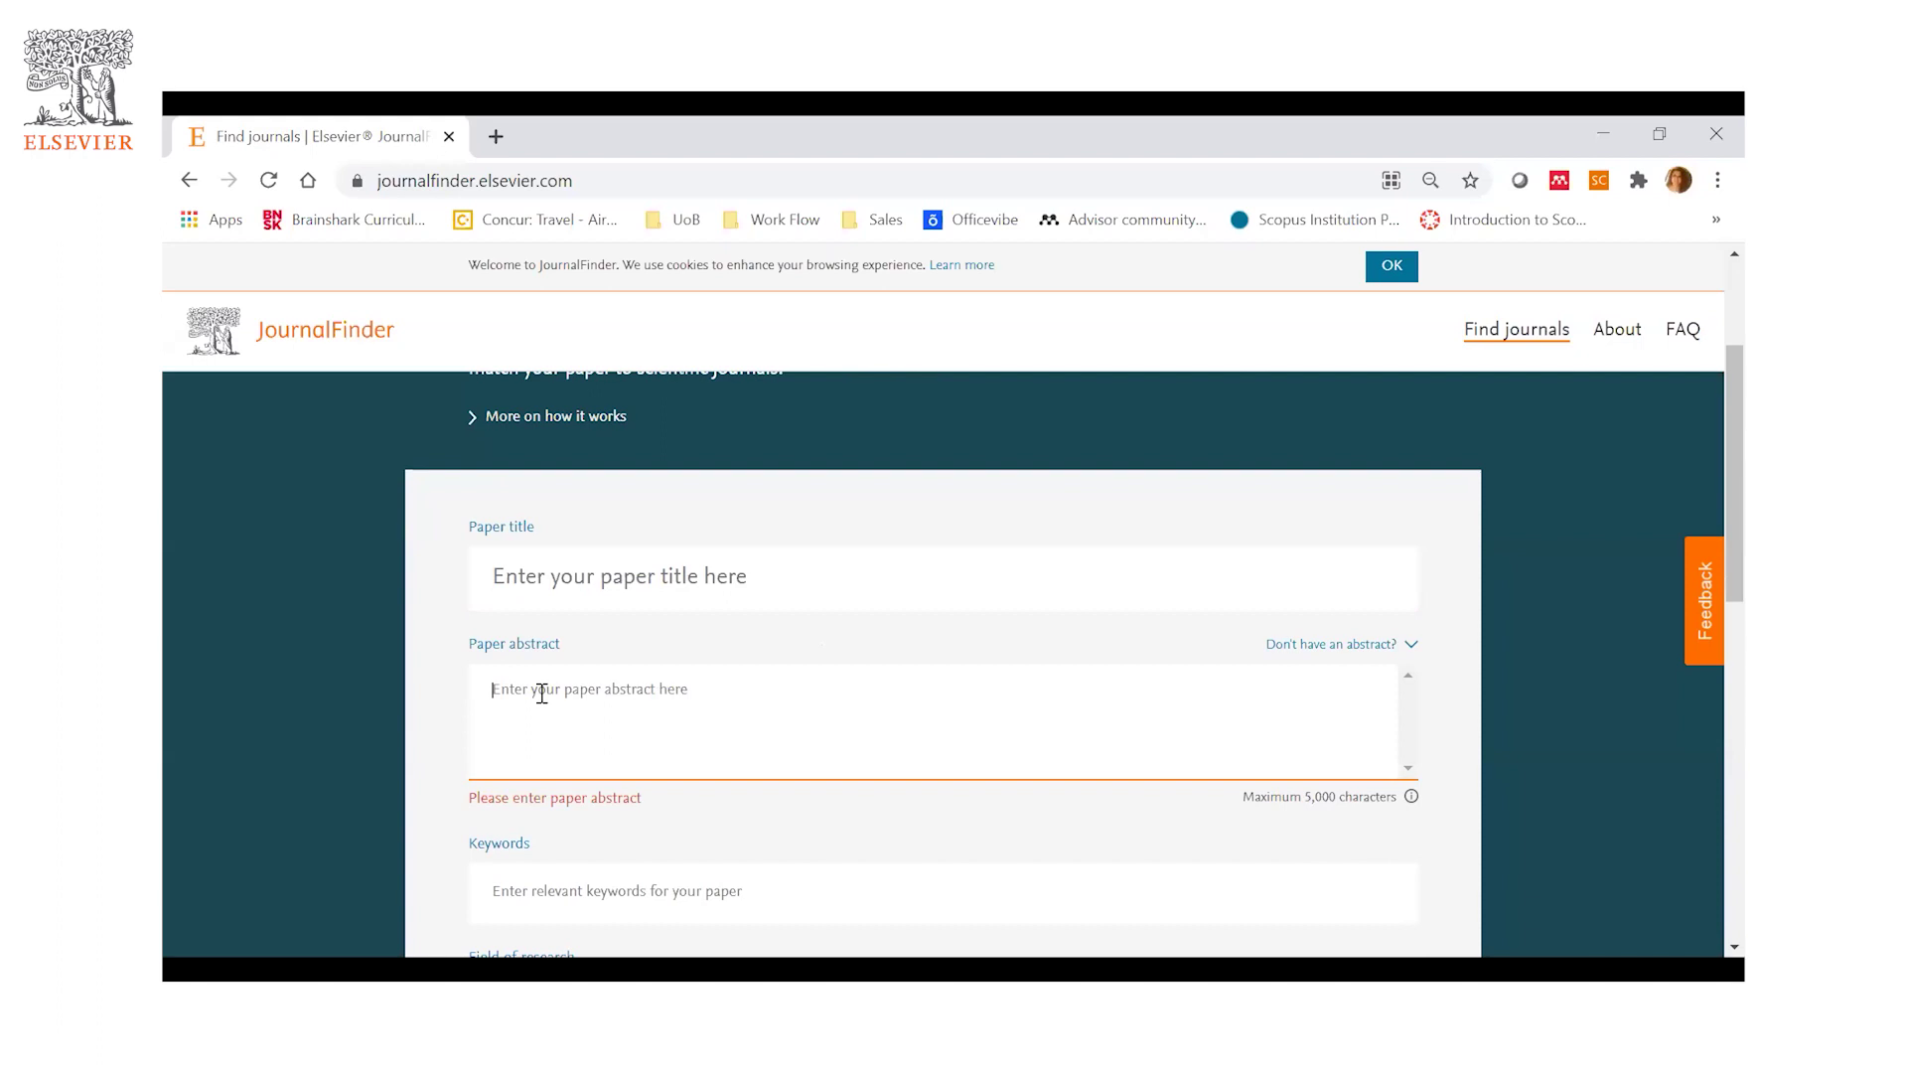
scroll(783, 683, "down", 1)
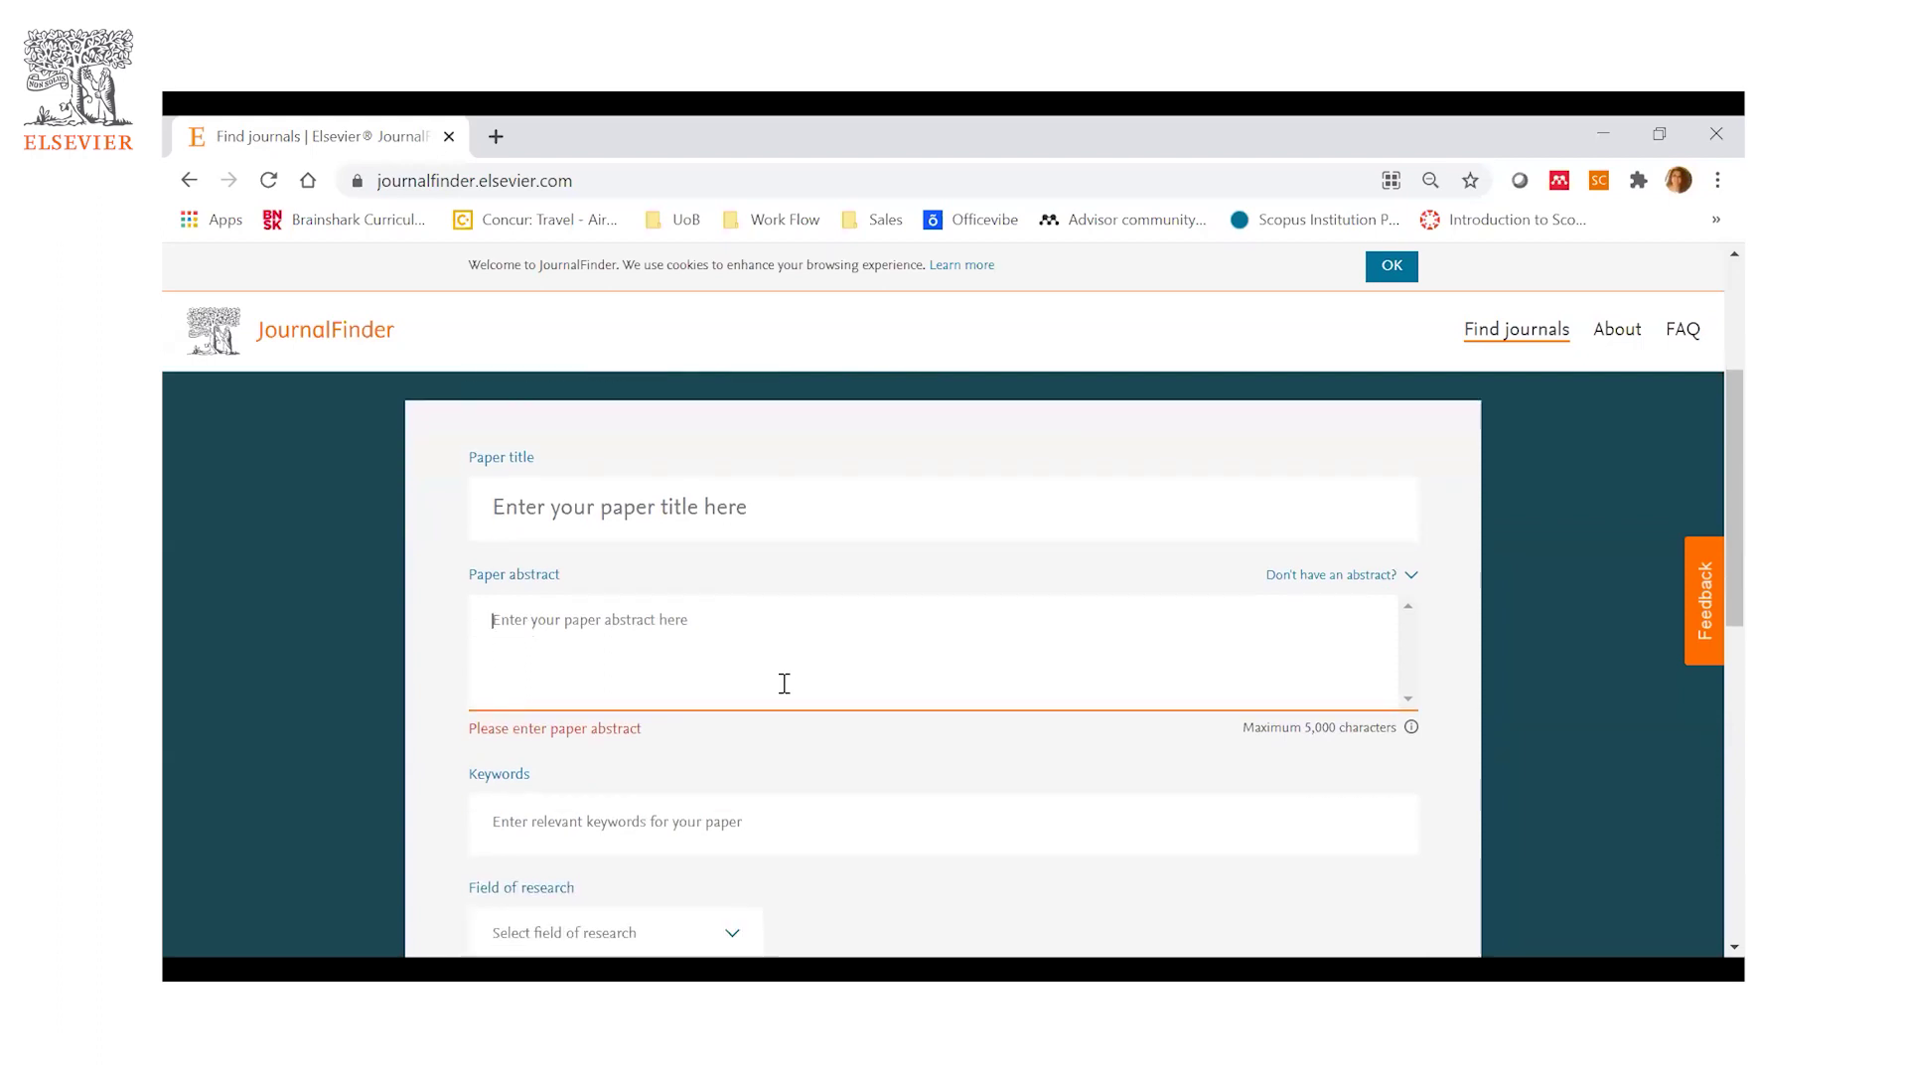
scroll(678, 562, "down", 2)
left_click(756, 579)
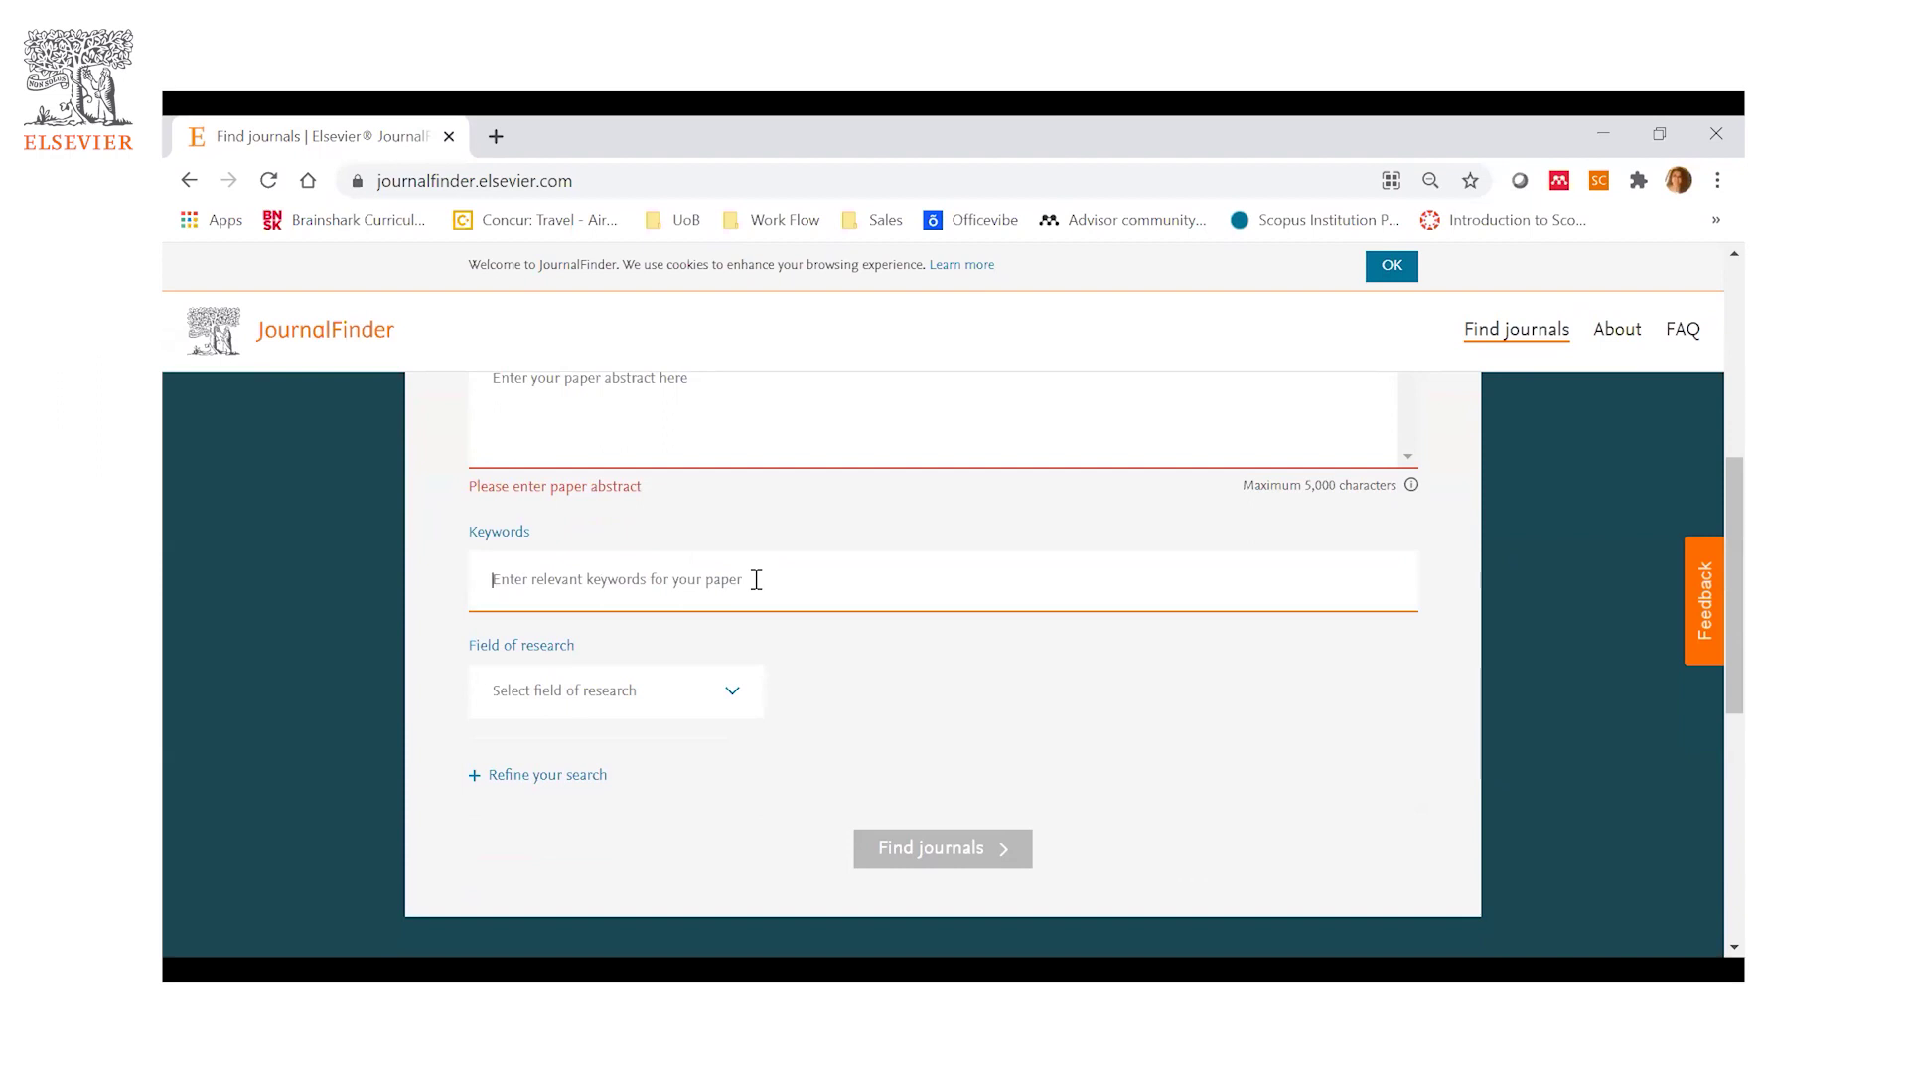
type("c")
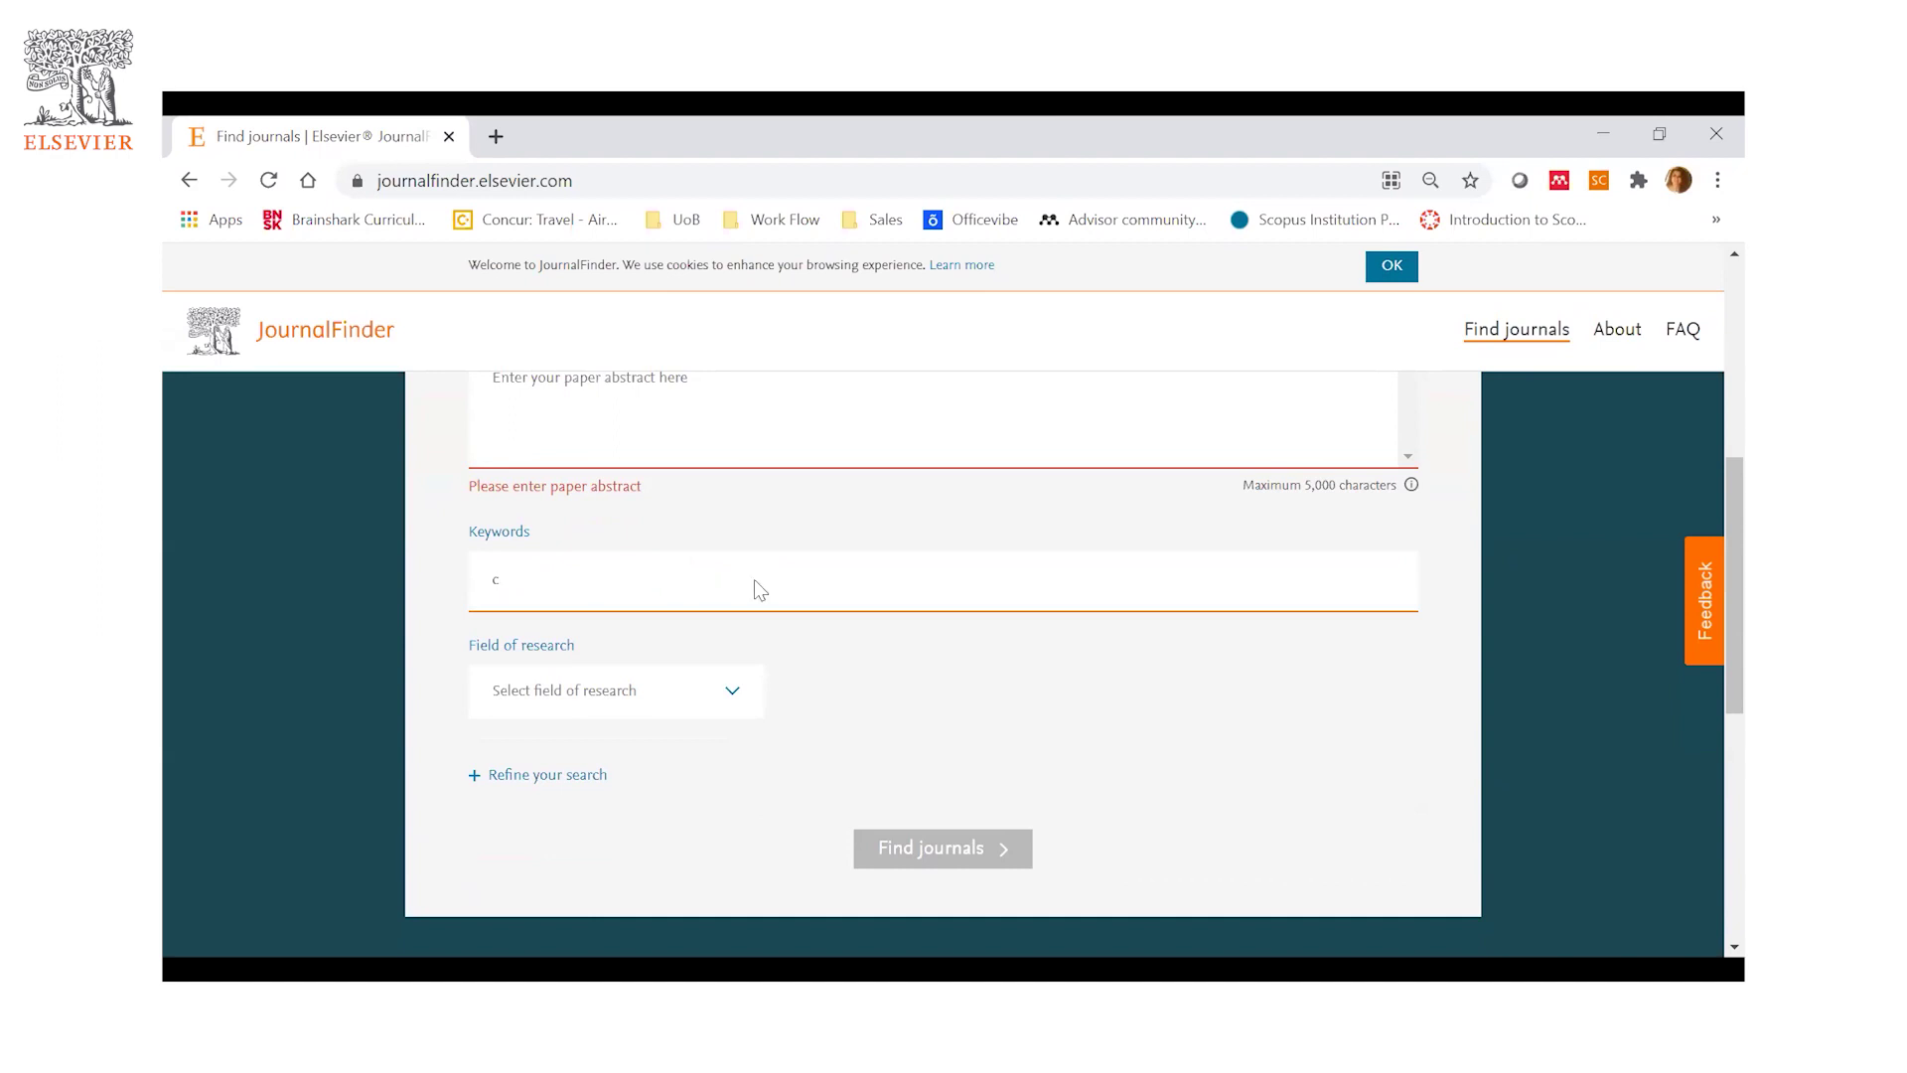
key("BackSpace")
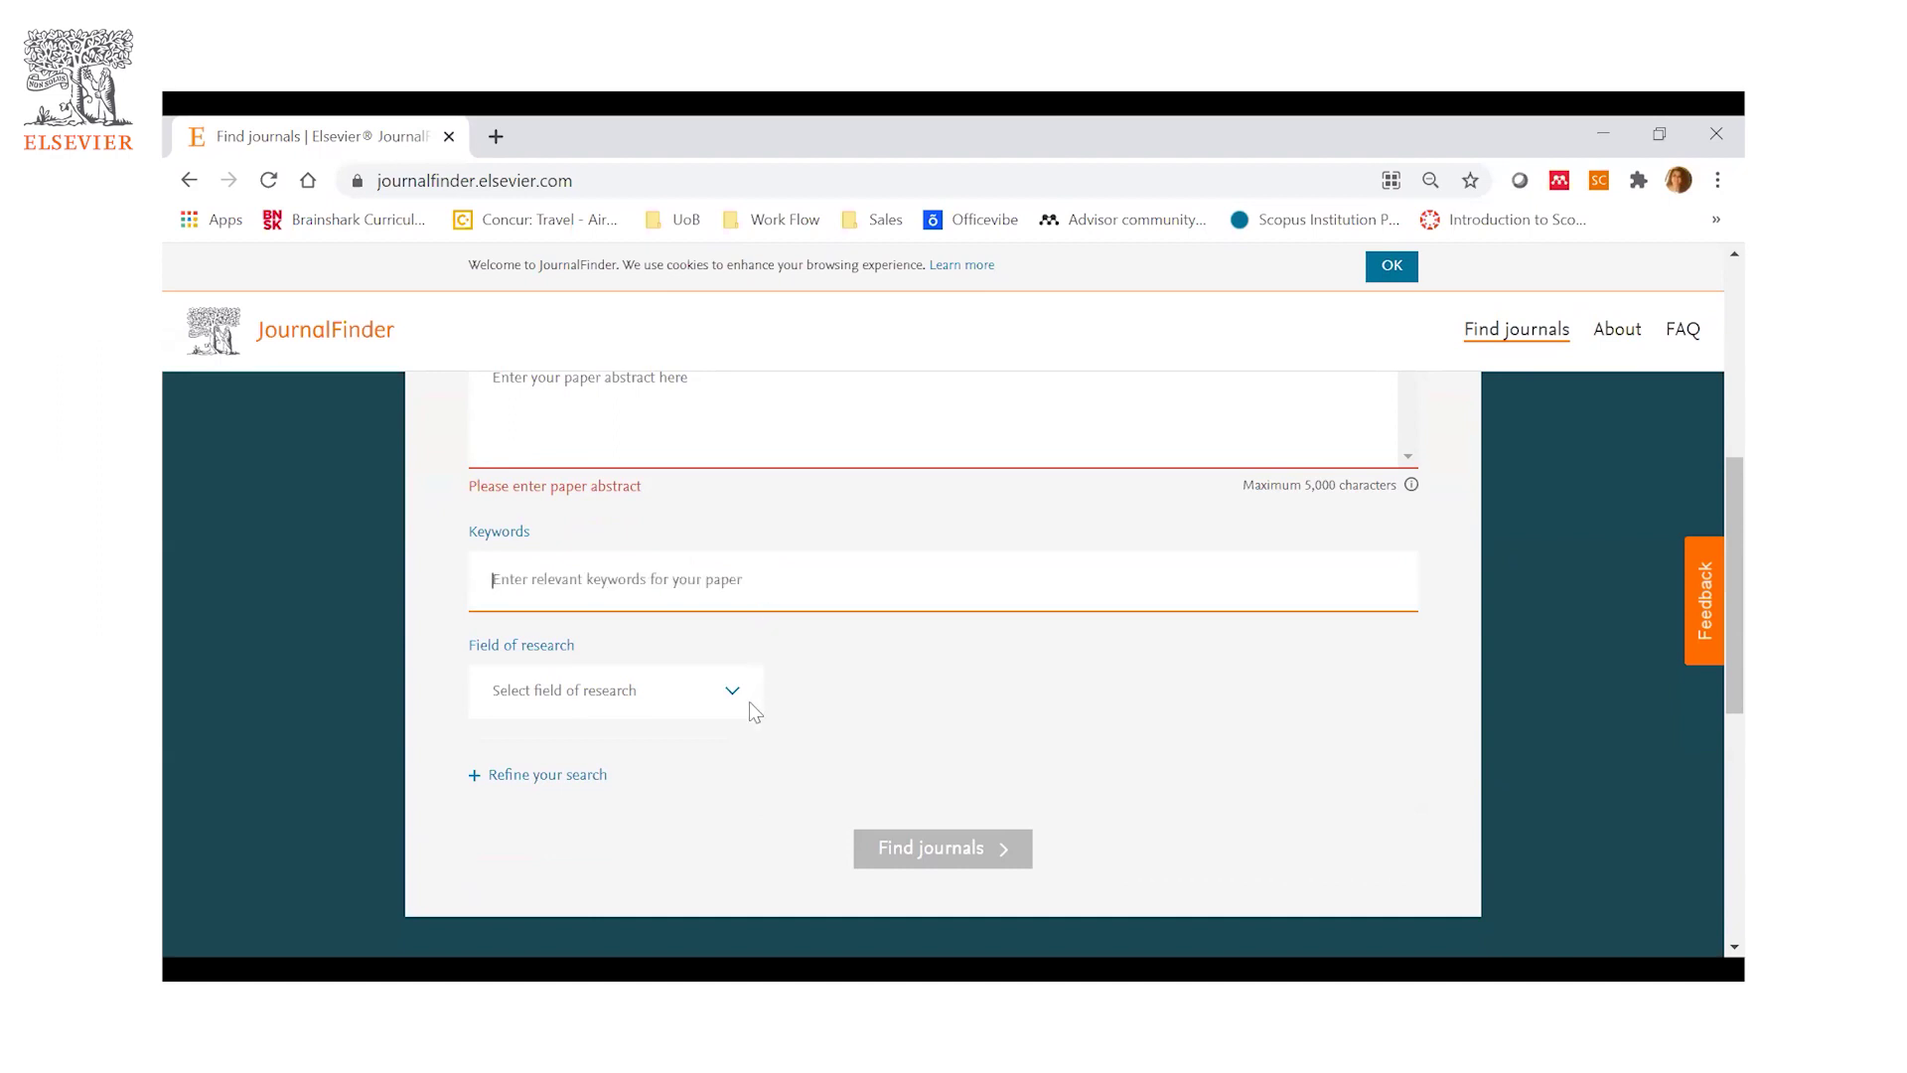
- Browse the Field of research dropdown list and close it without selecting a field
left_click(741, 689)
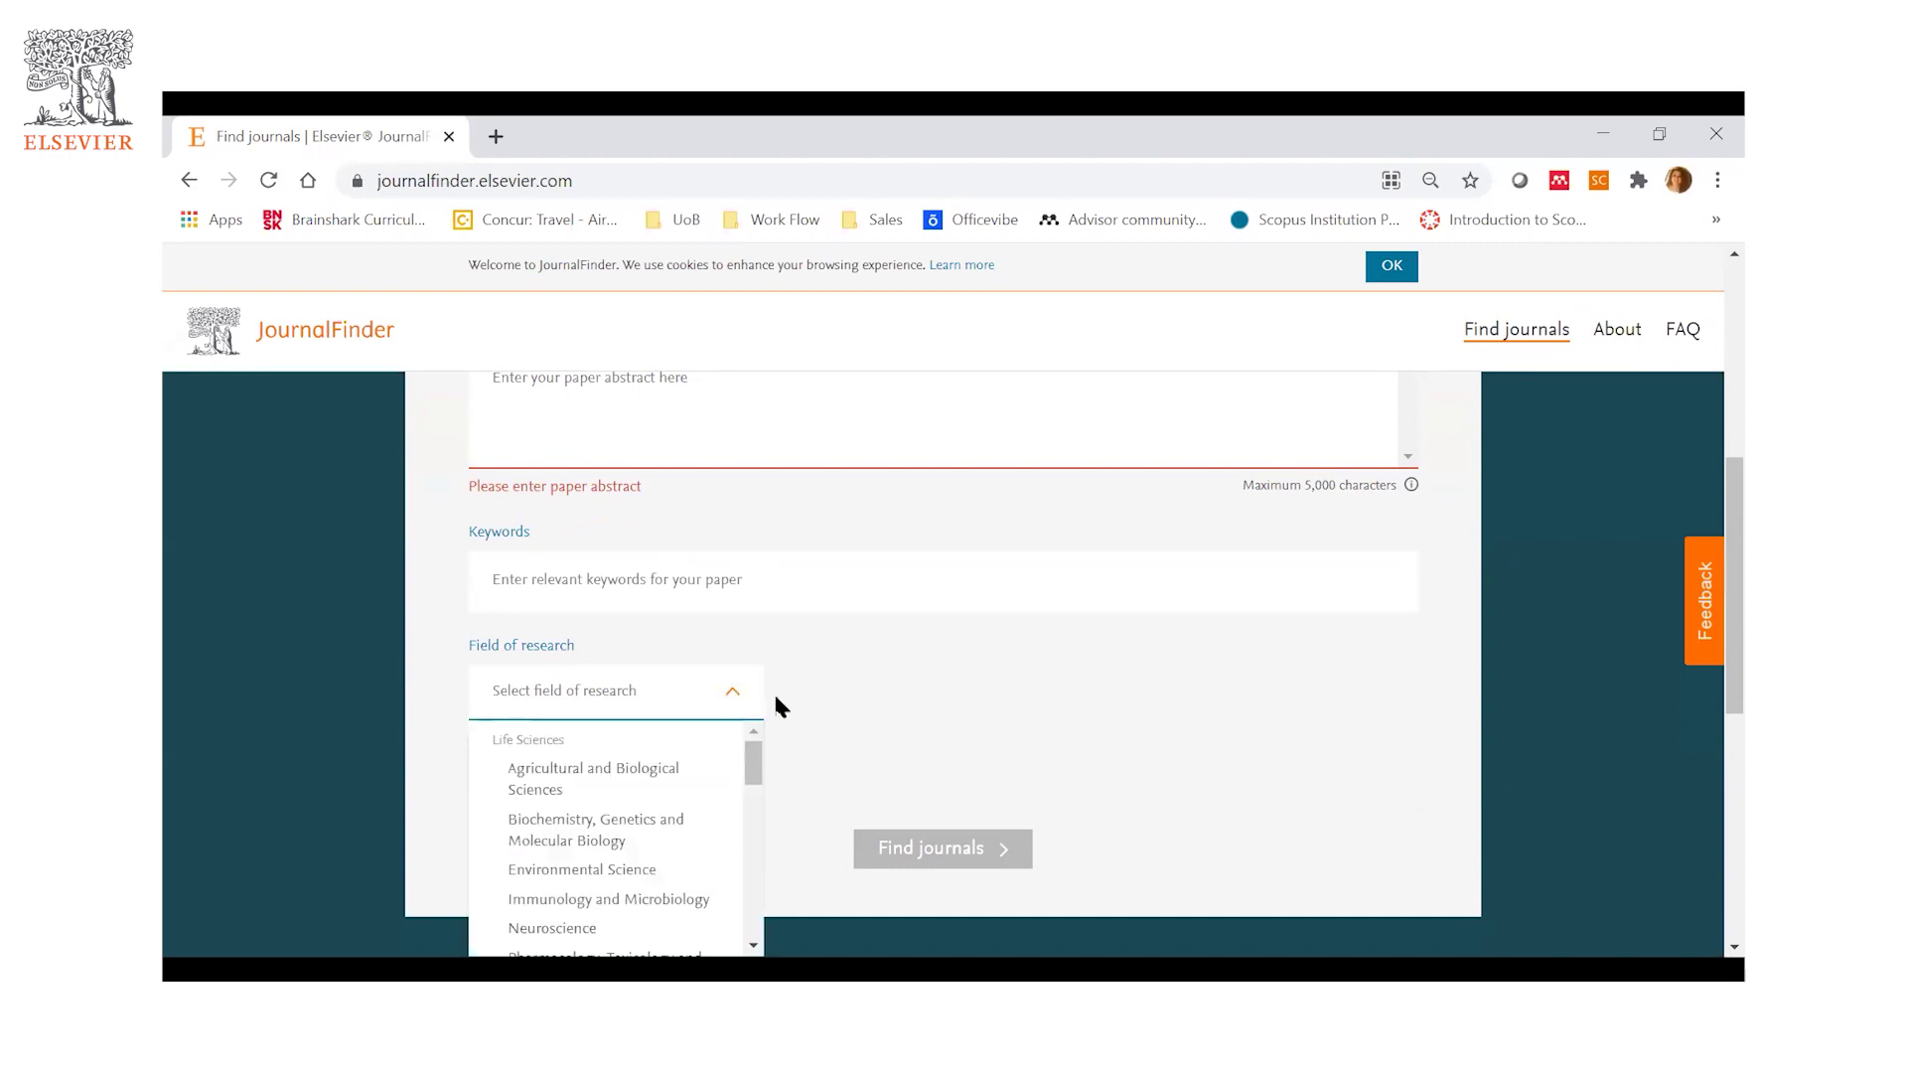
left_click_drag(747, 758, 752, 936)
left_click(833, 706)
scroll(833, 706, "down", 2)
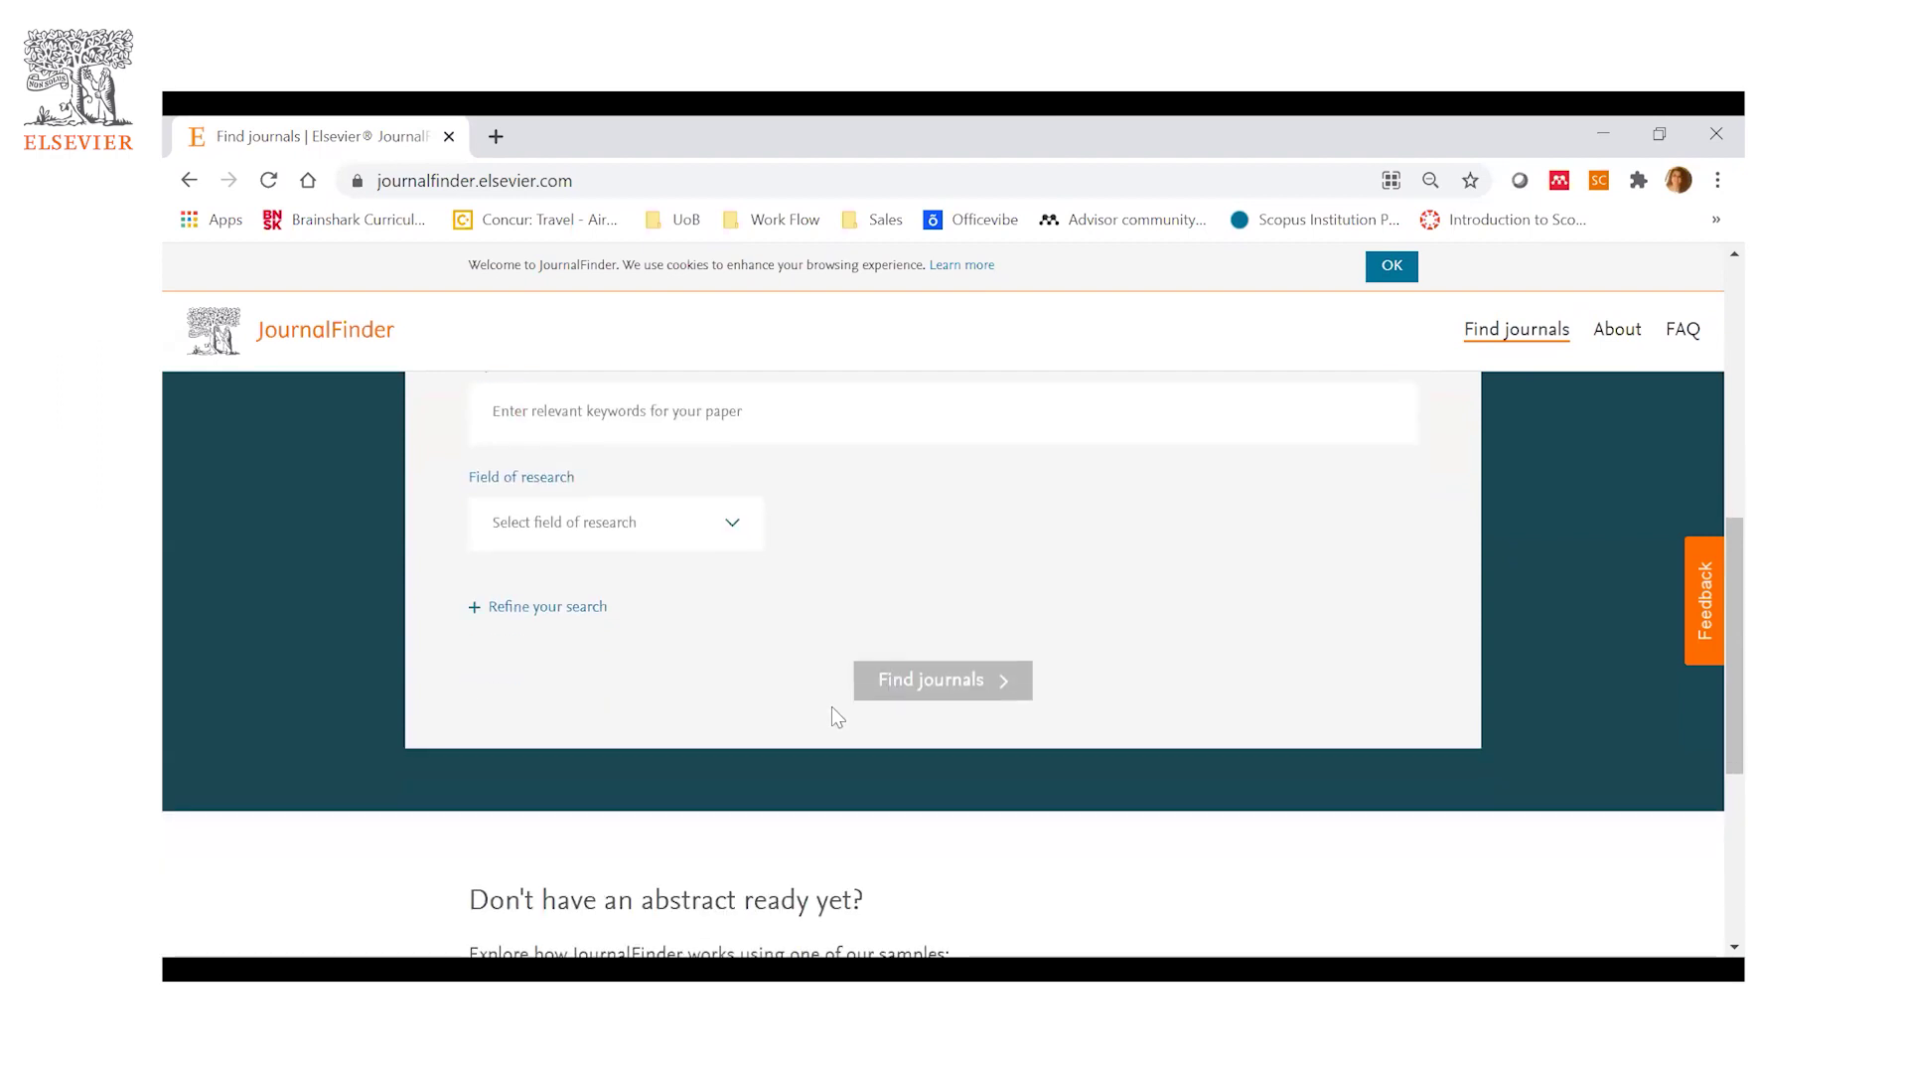
- Expand 'Refine your search' and review the Publication type, Journal impact and Review time filters
left_click(591, 608)
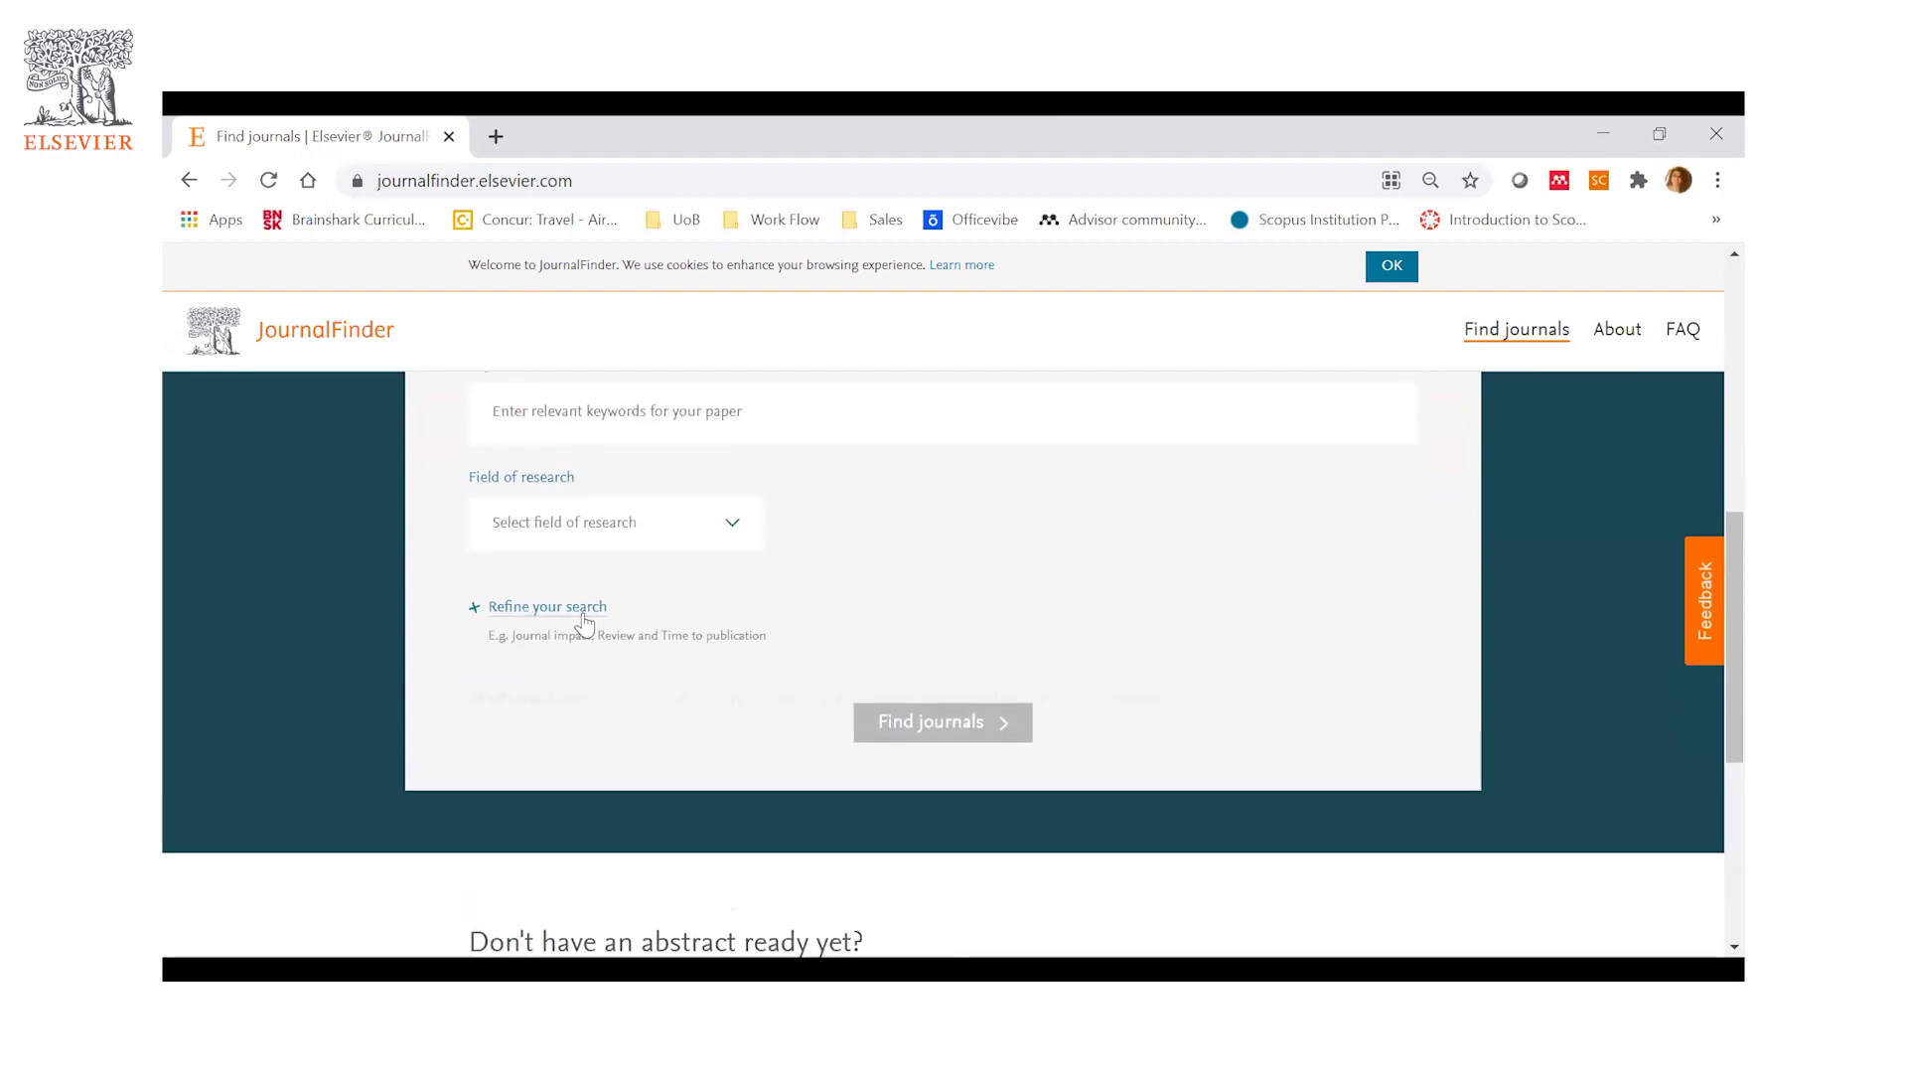
scroll(865, 641, "down", 3)
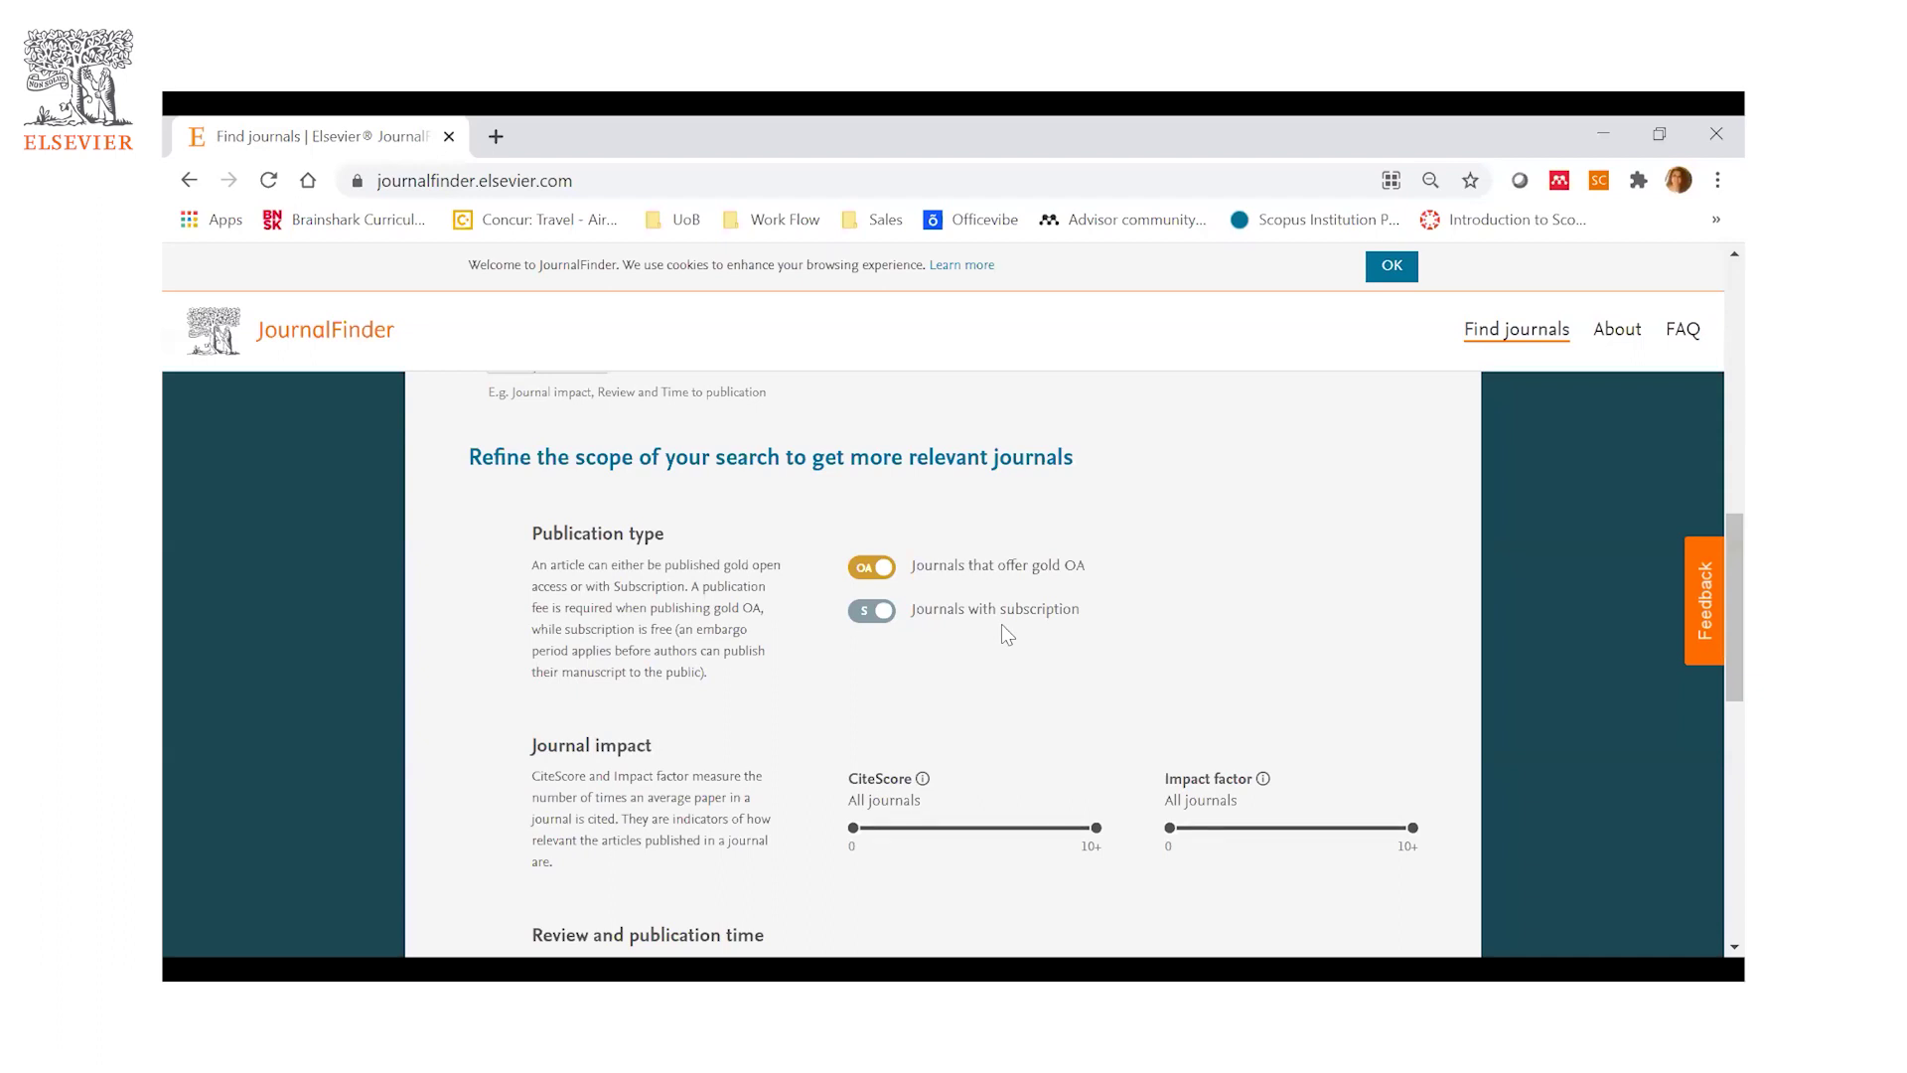
scroll(1095, 635, "down", 3)
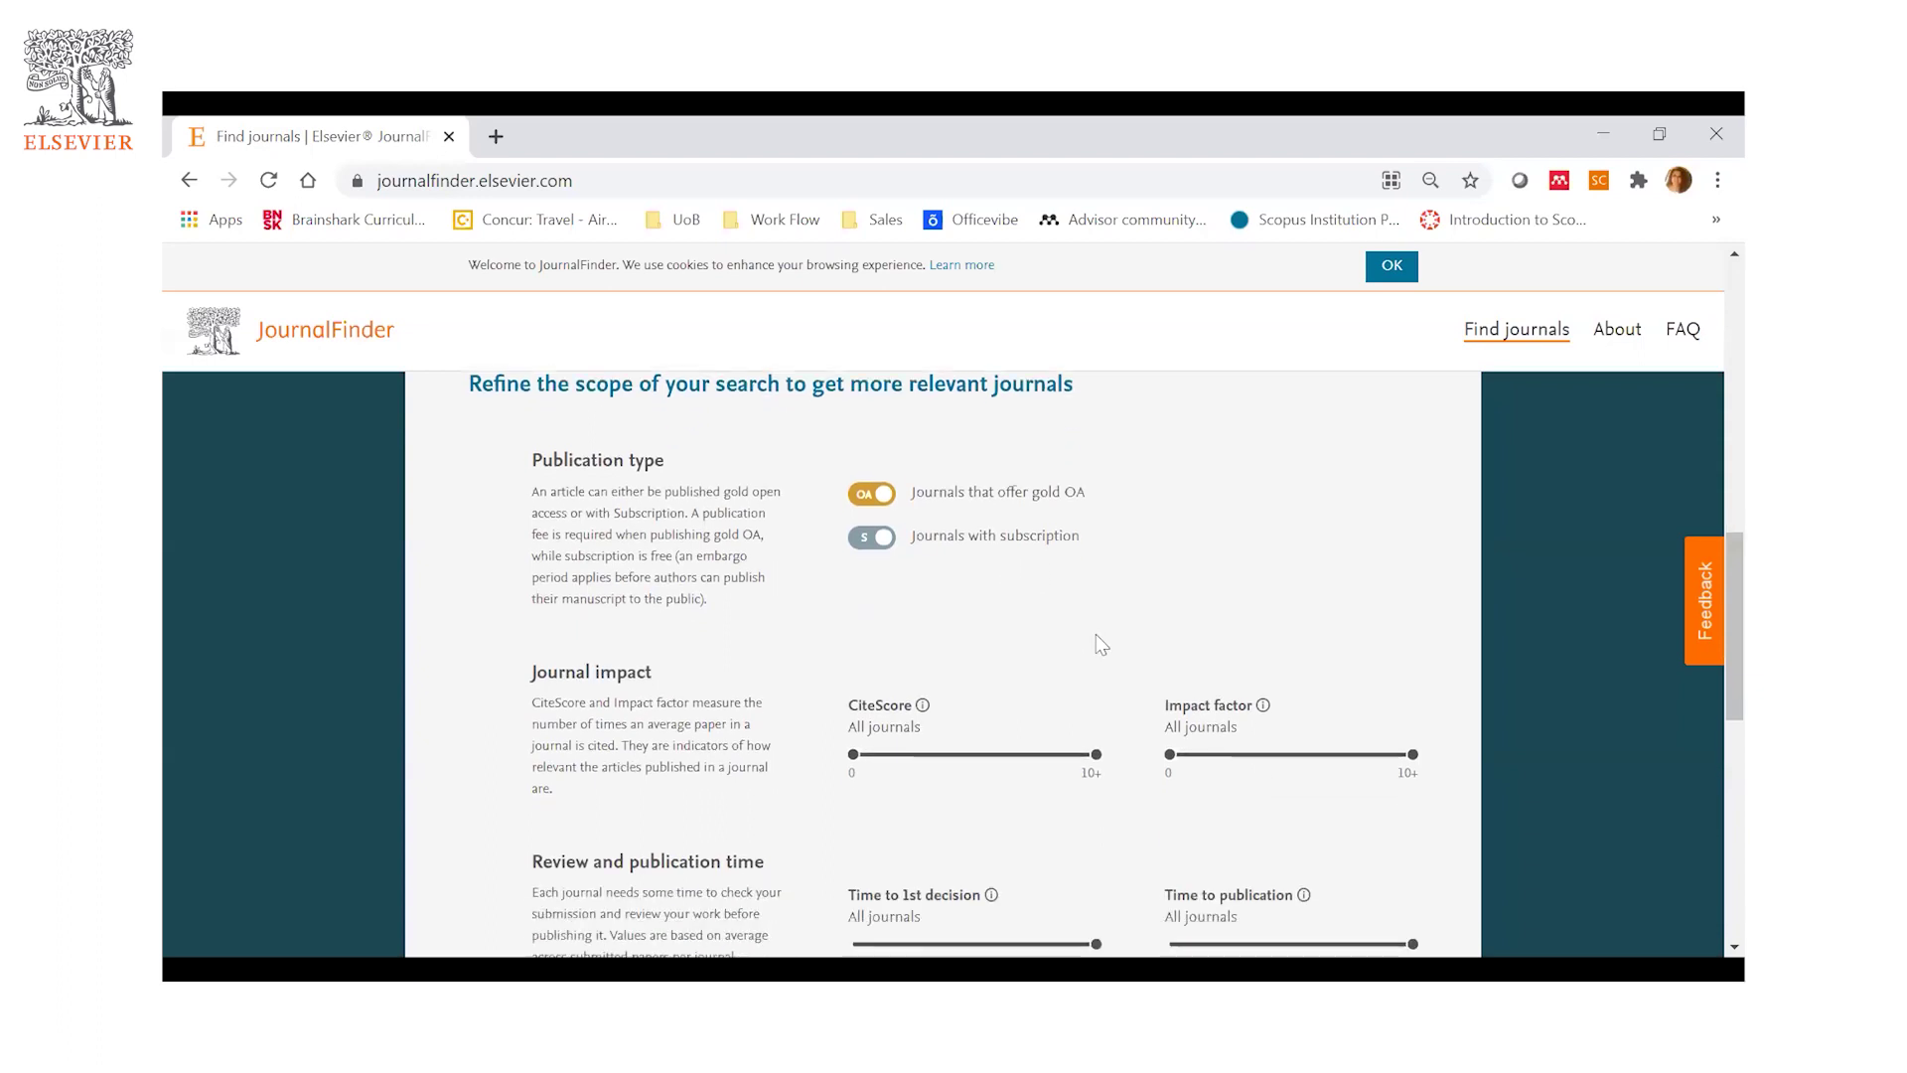
scroll(1100, 644, "down", 1)
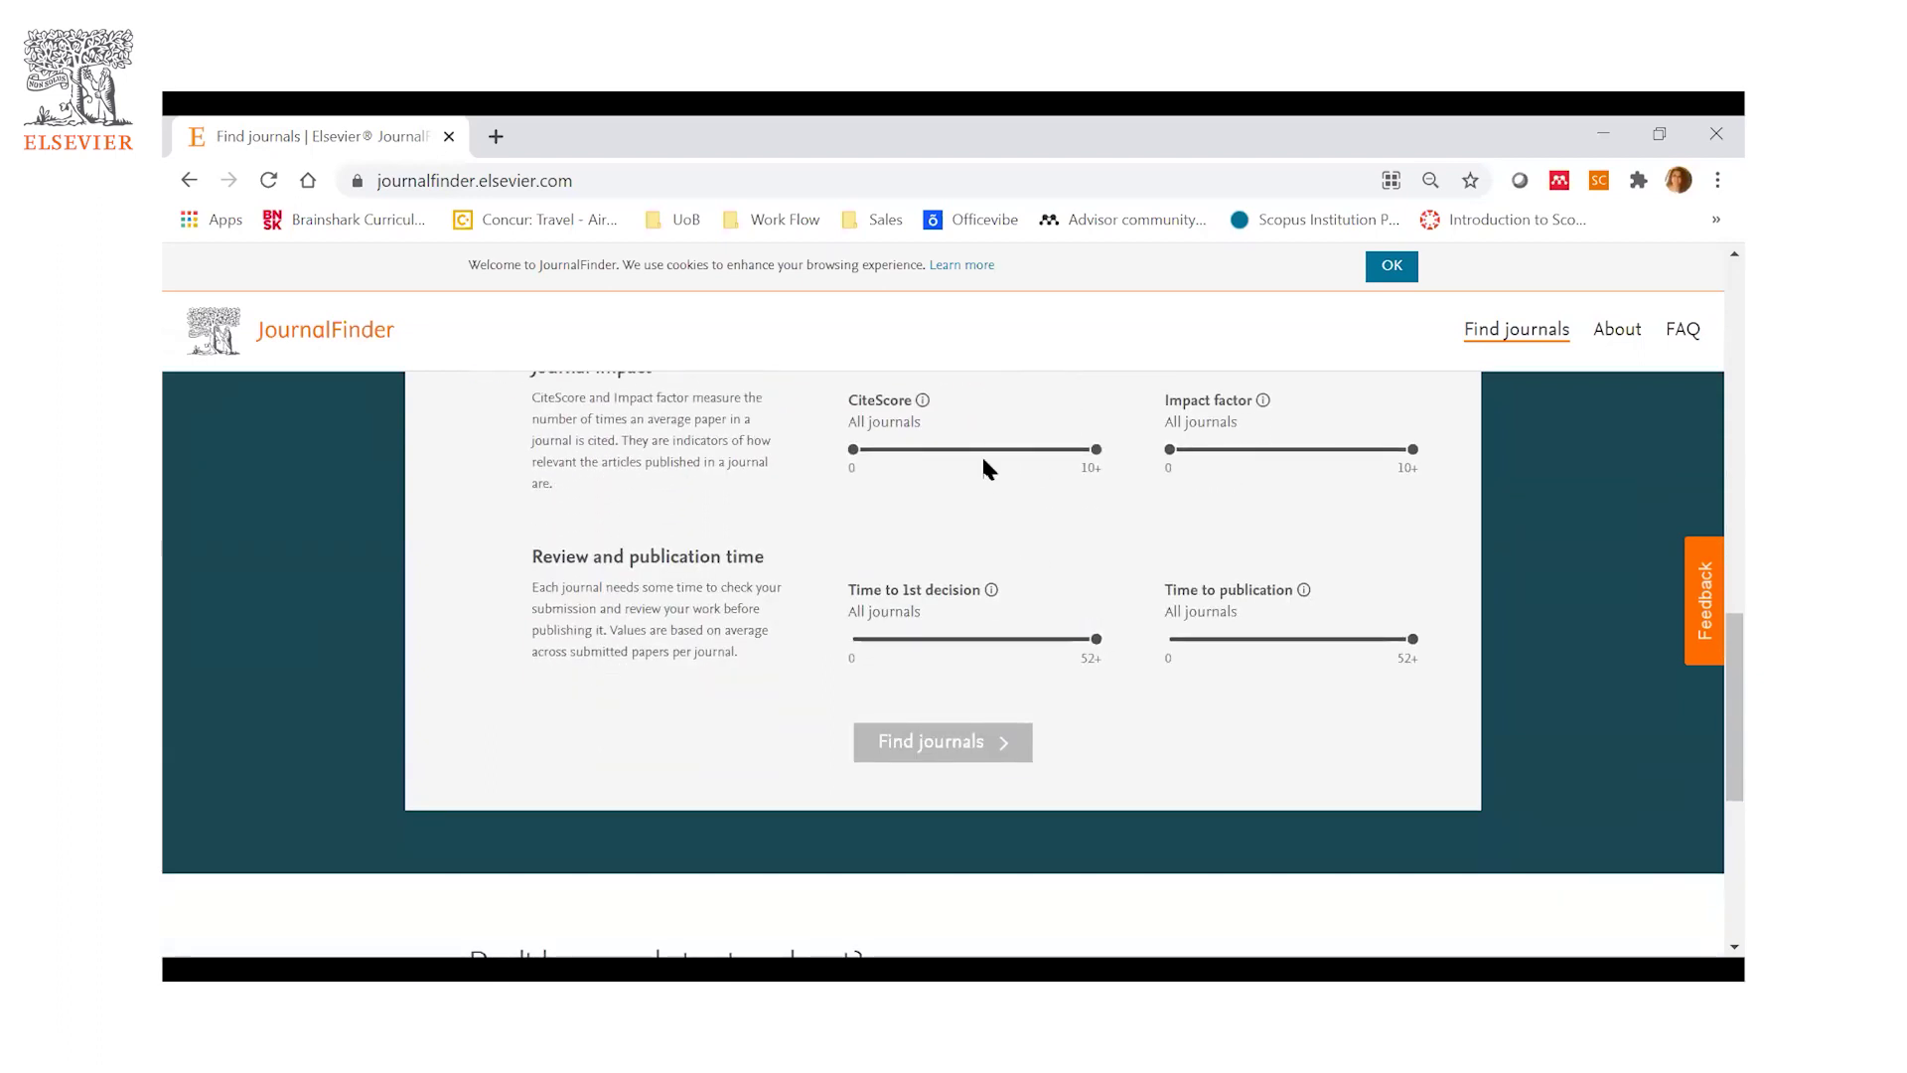
scroll(987, 479, "up", 1)
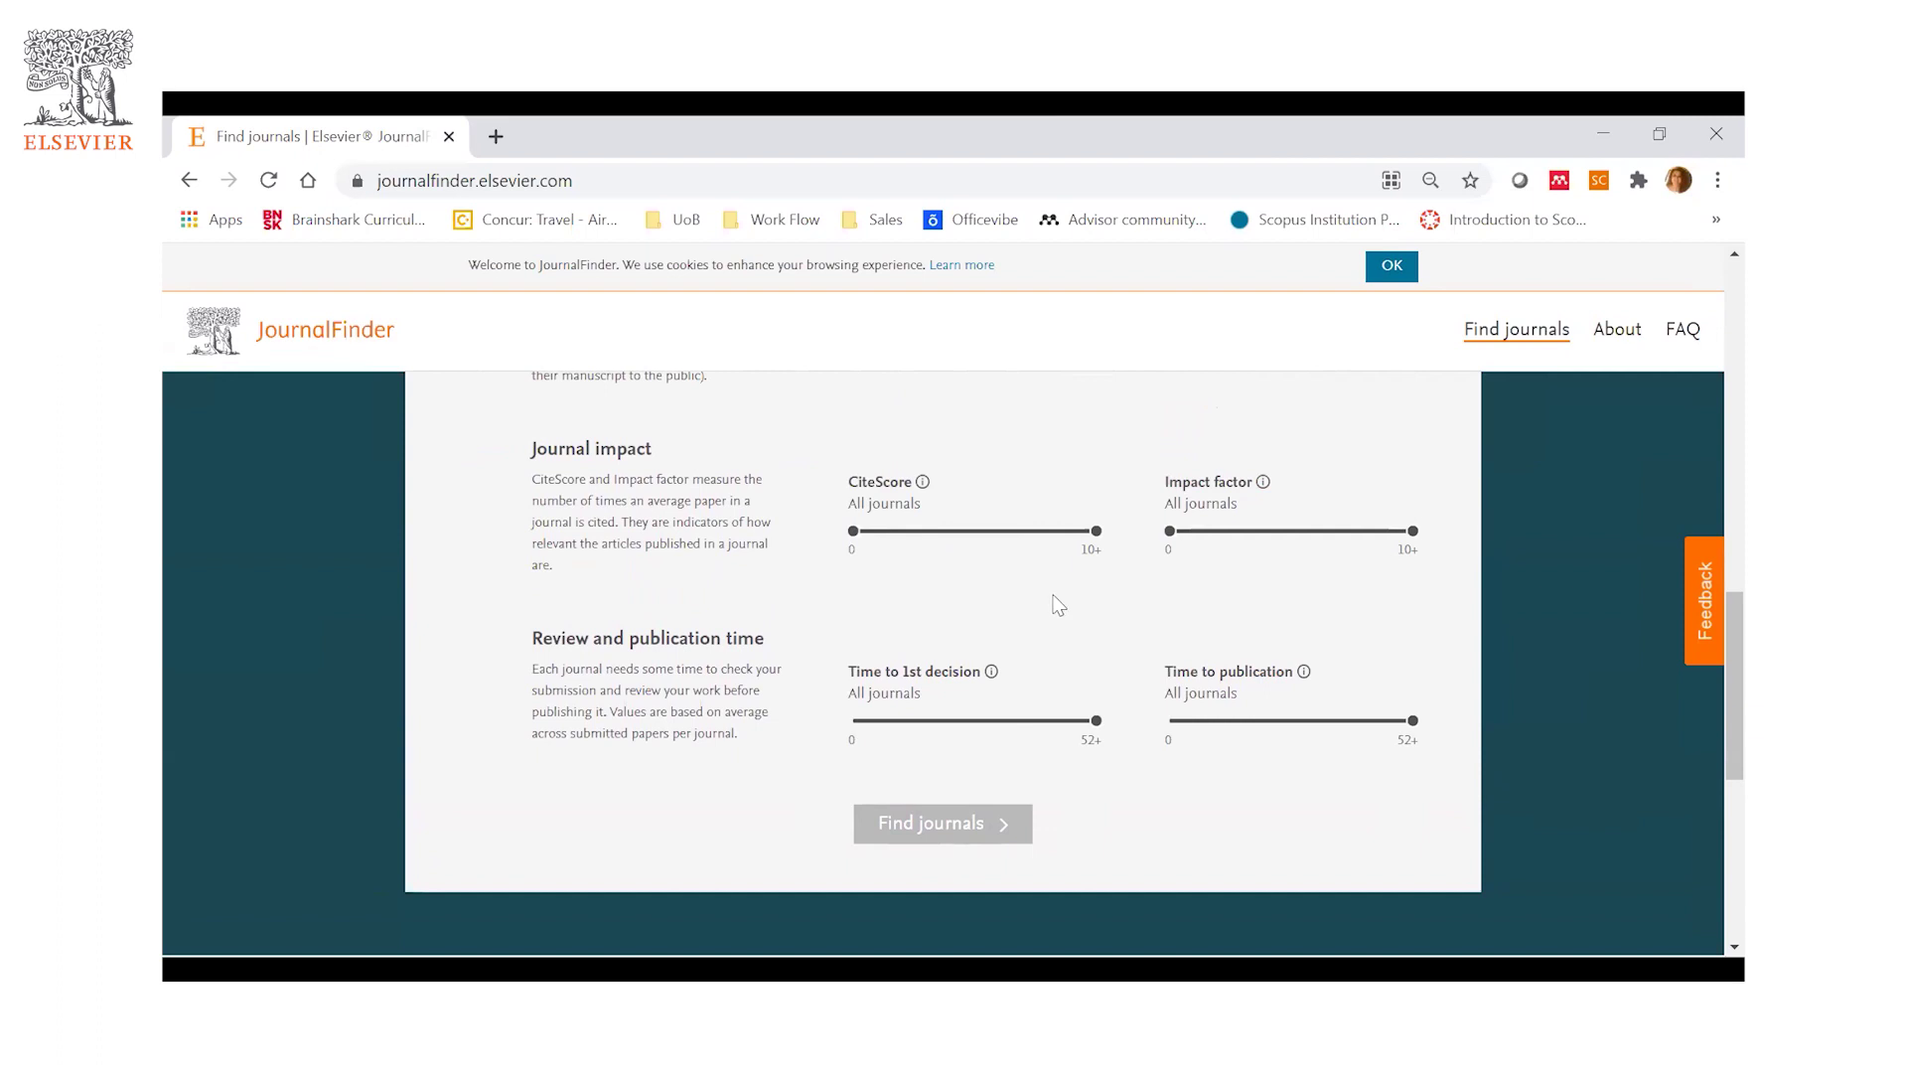
scroll(1057, 602, "down", 2)
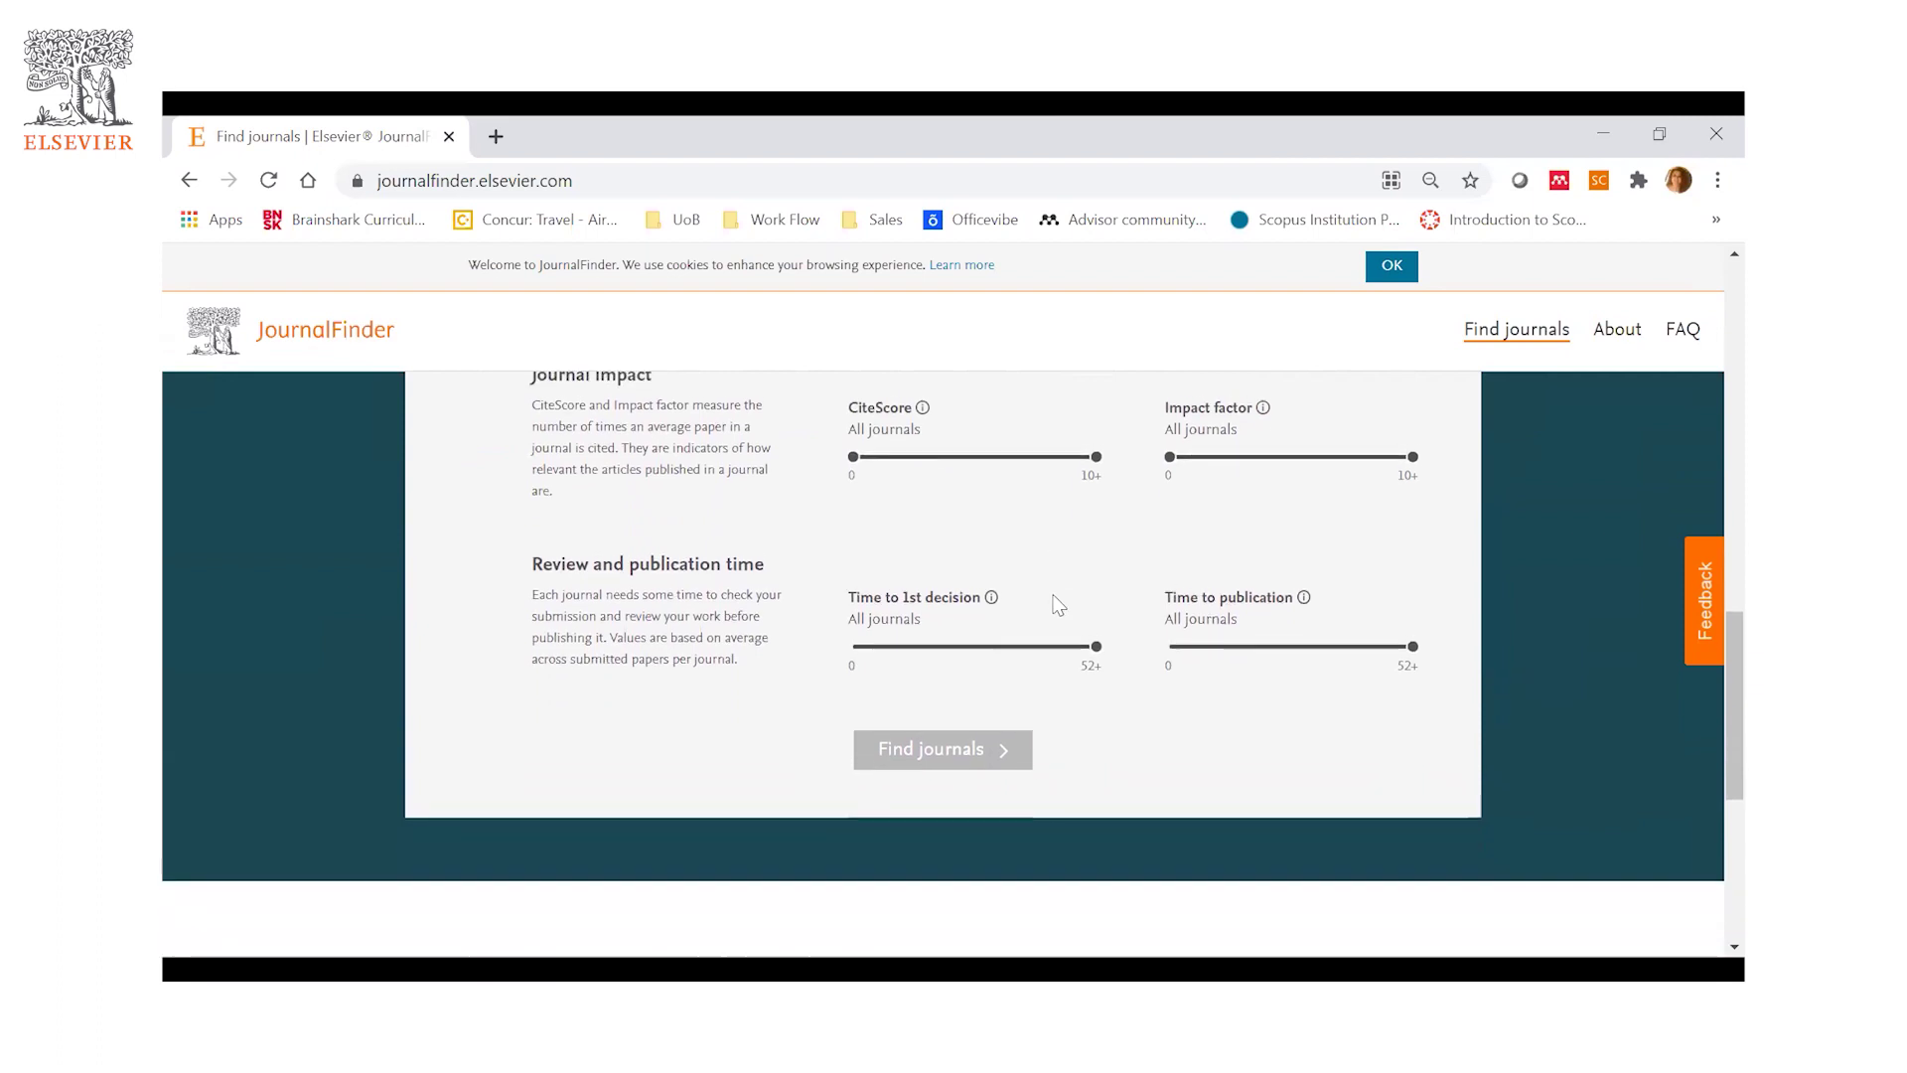
scroll(1056, 600, "up", 3)
scroll(934, 551, "up", 2)
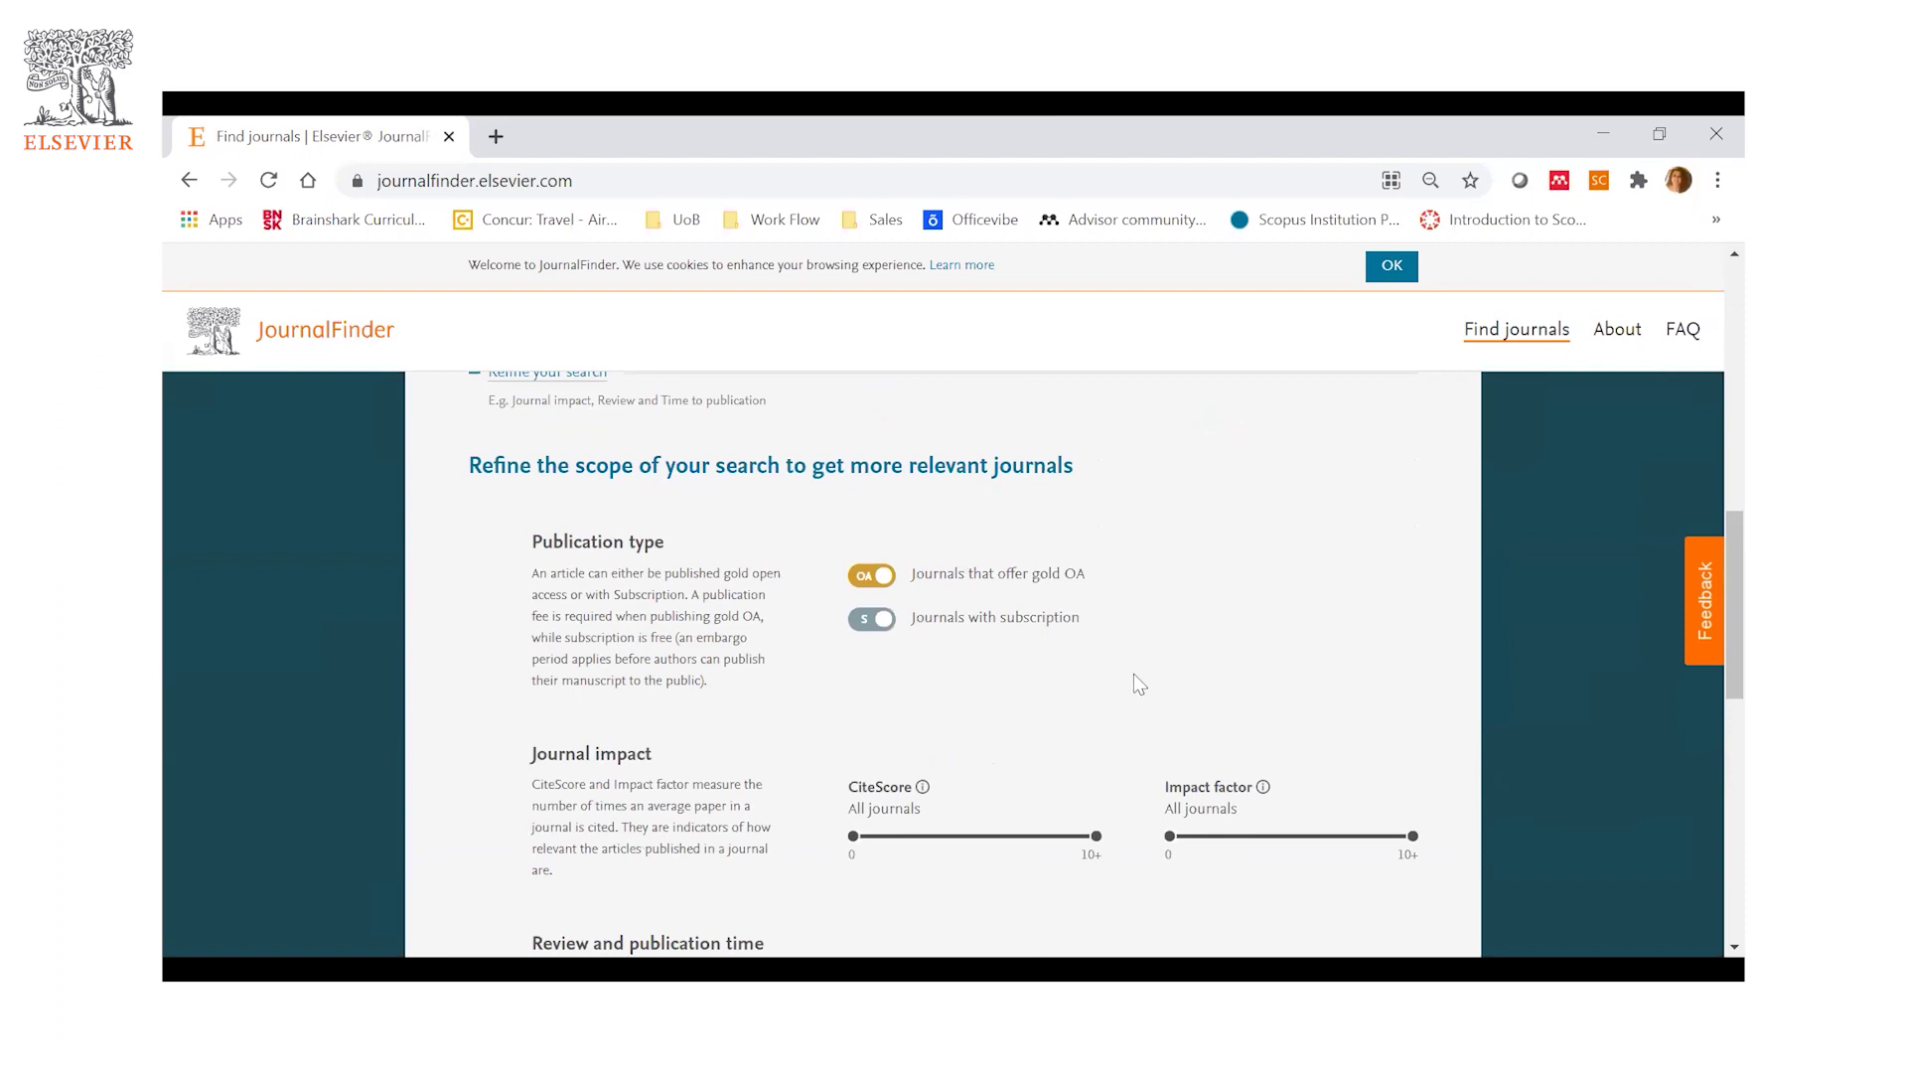
scroll(1135, 675, "down", 3)
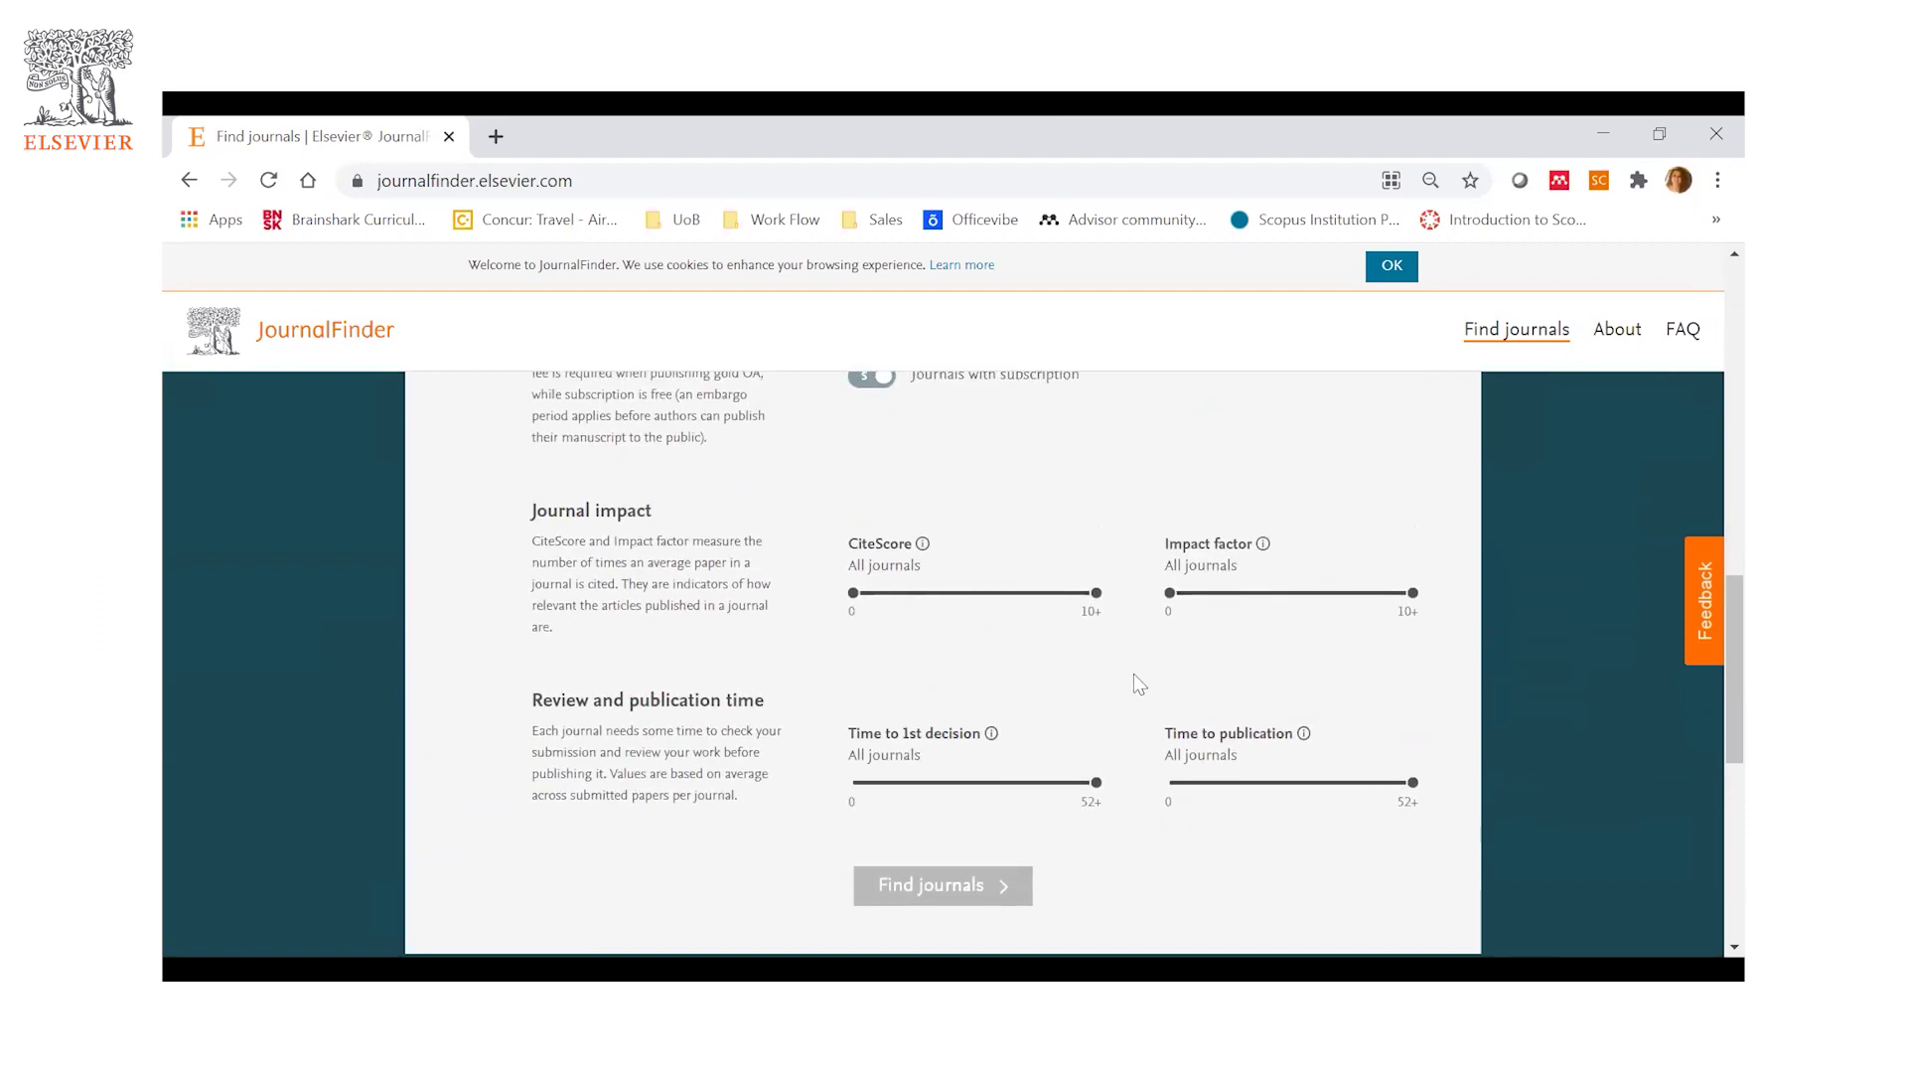
scroll(1134, 674, "down", 3)
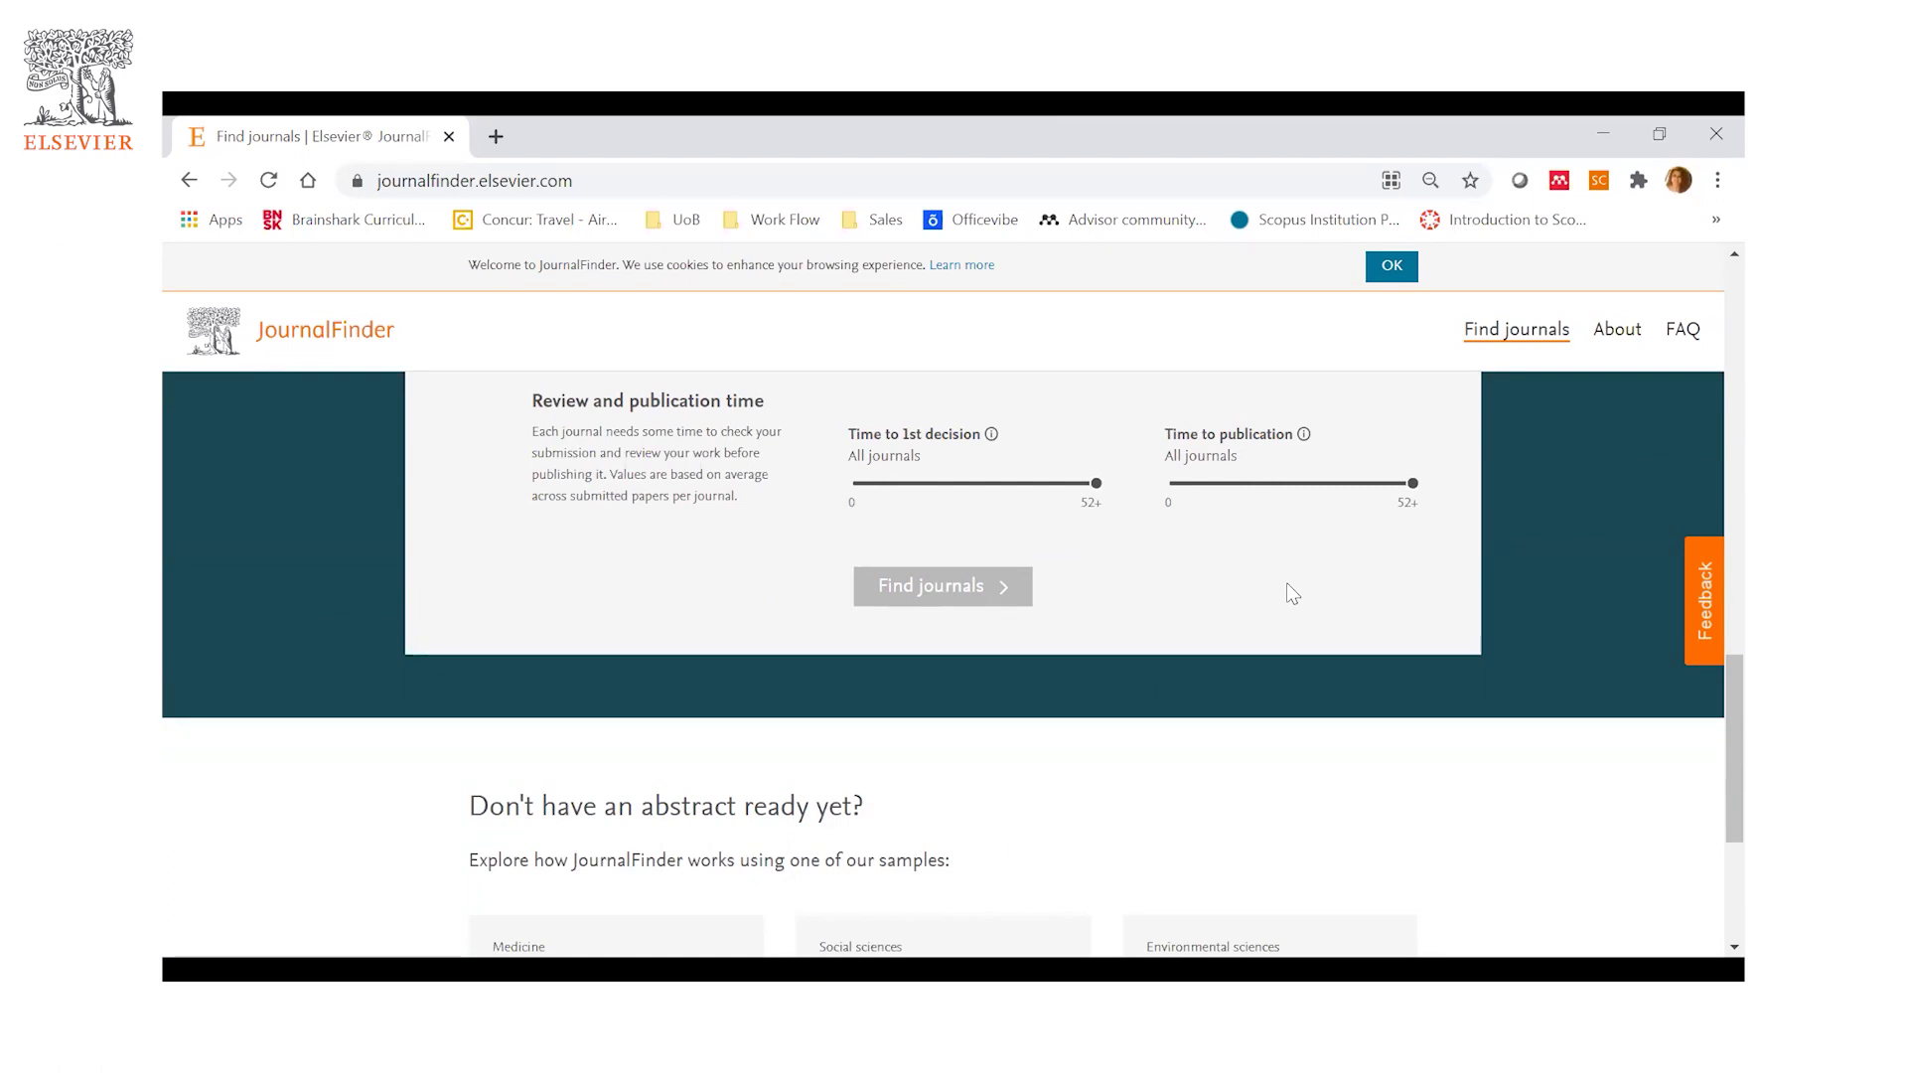
scroll(1288, 584, "up", 10)
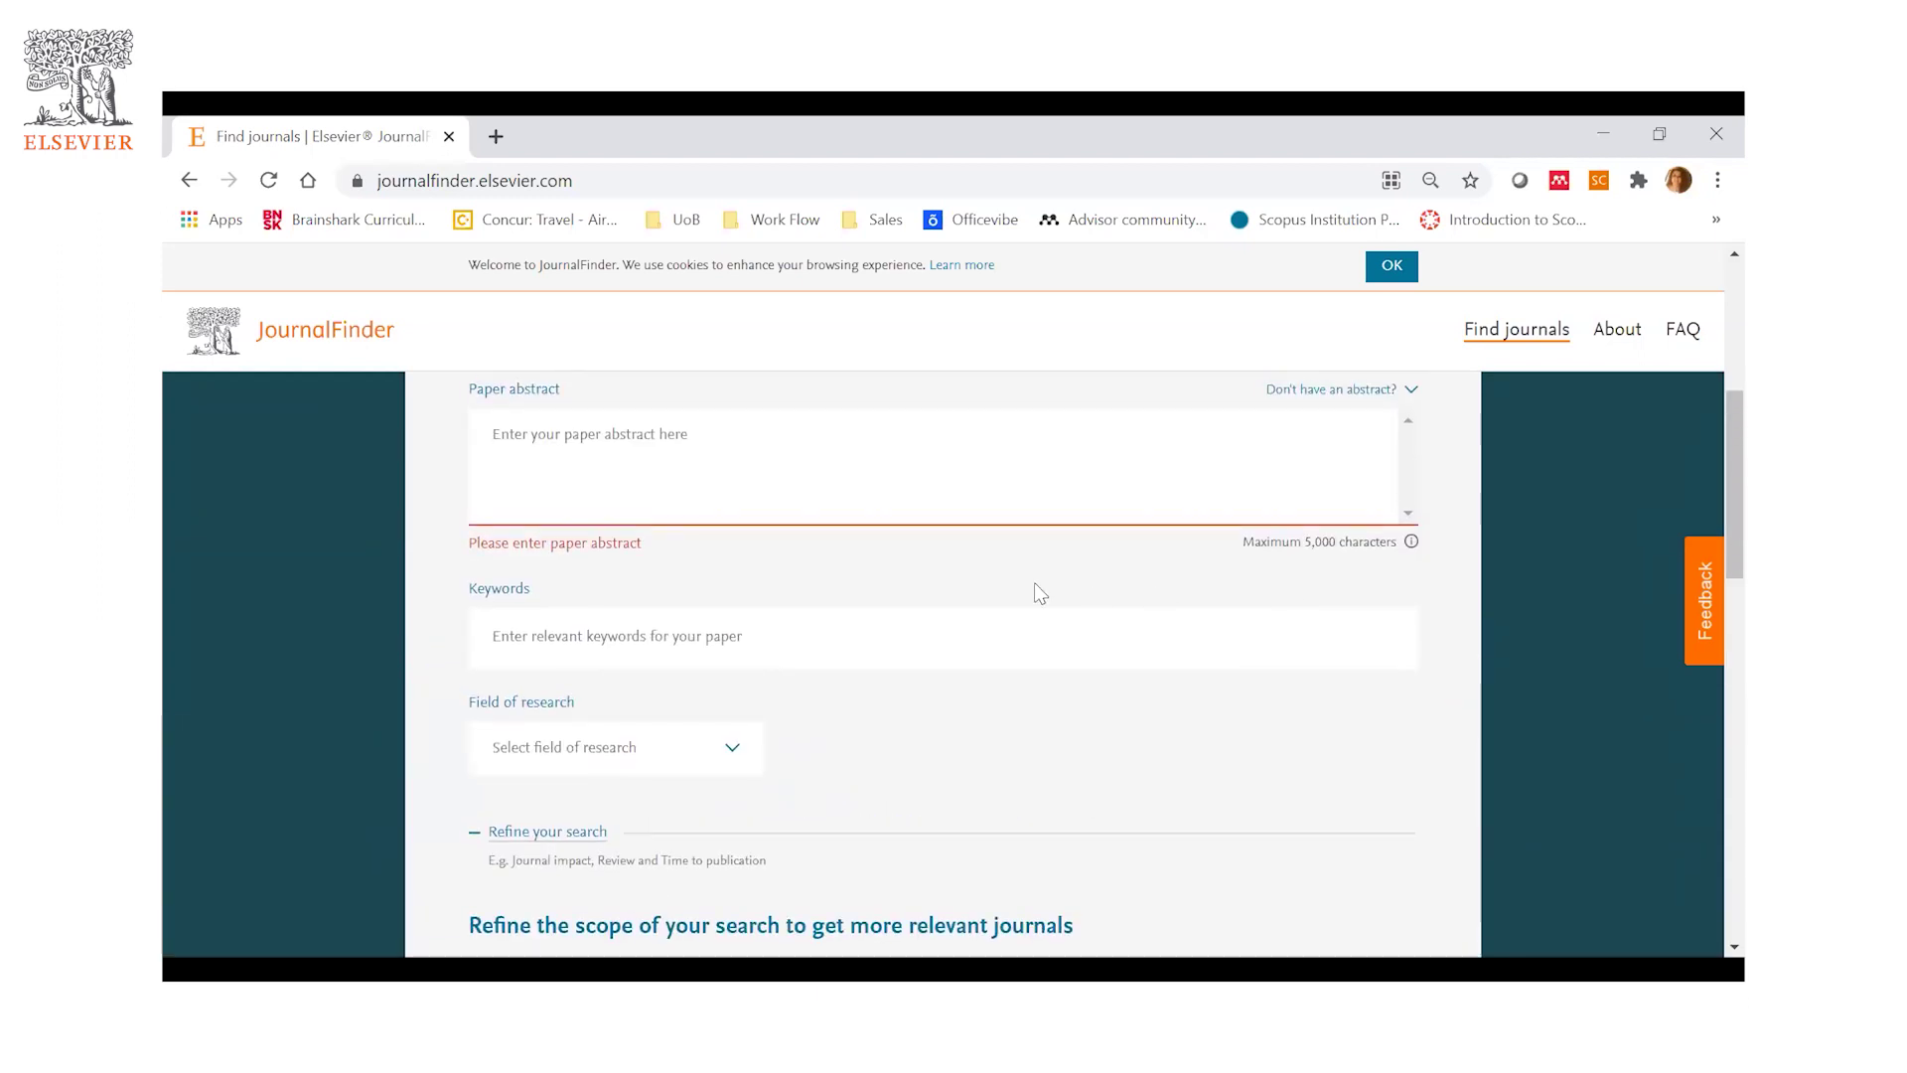
scroll(1034, 586, "up", 1)
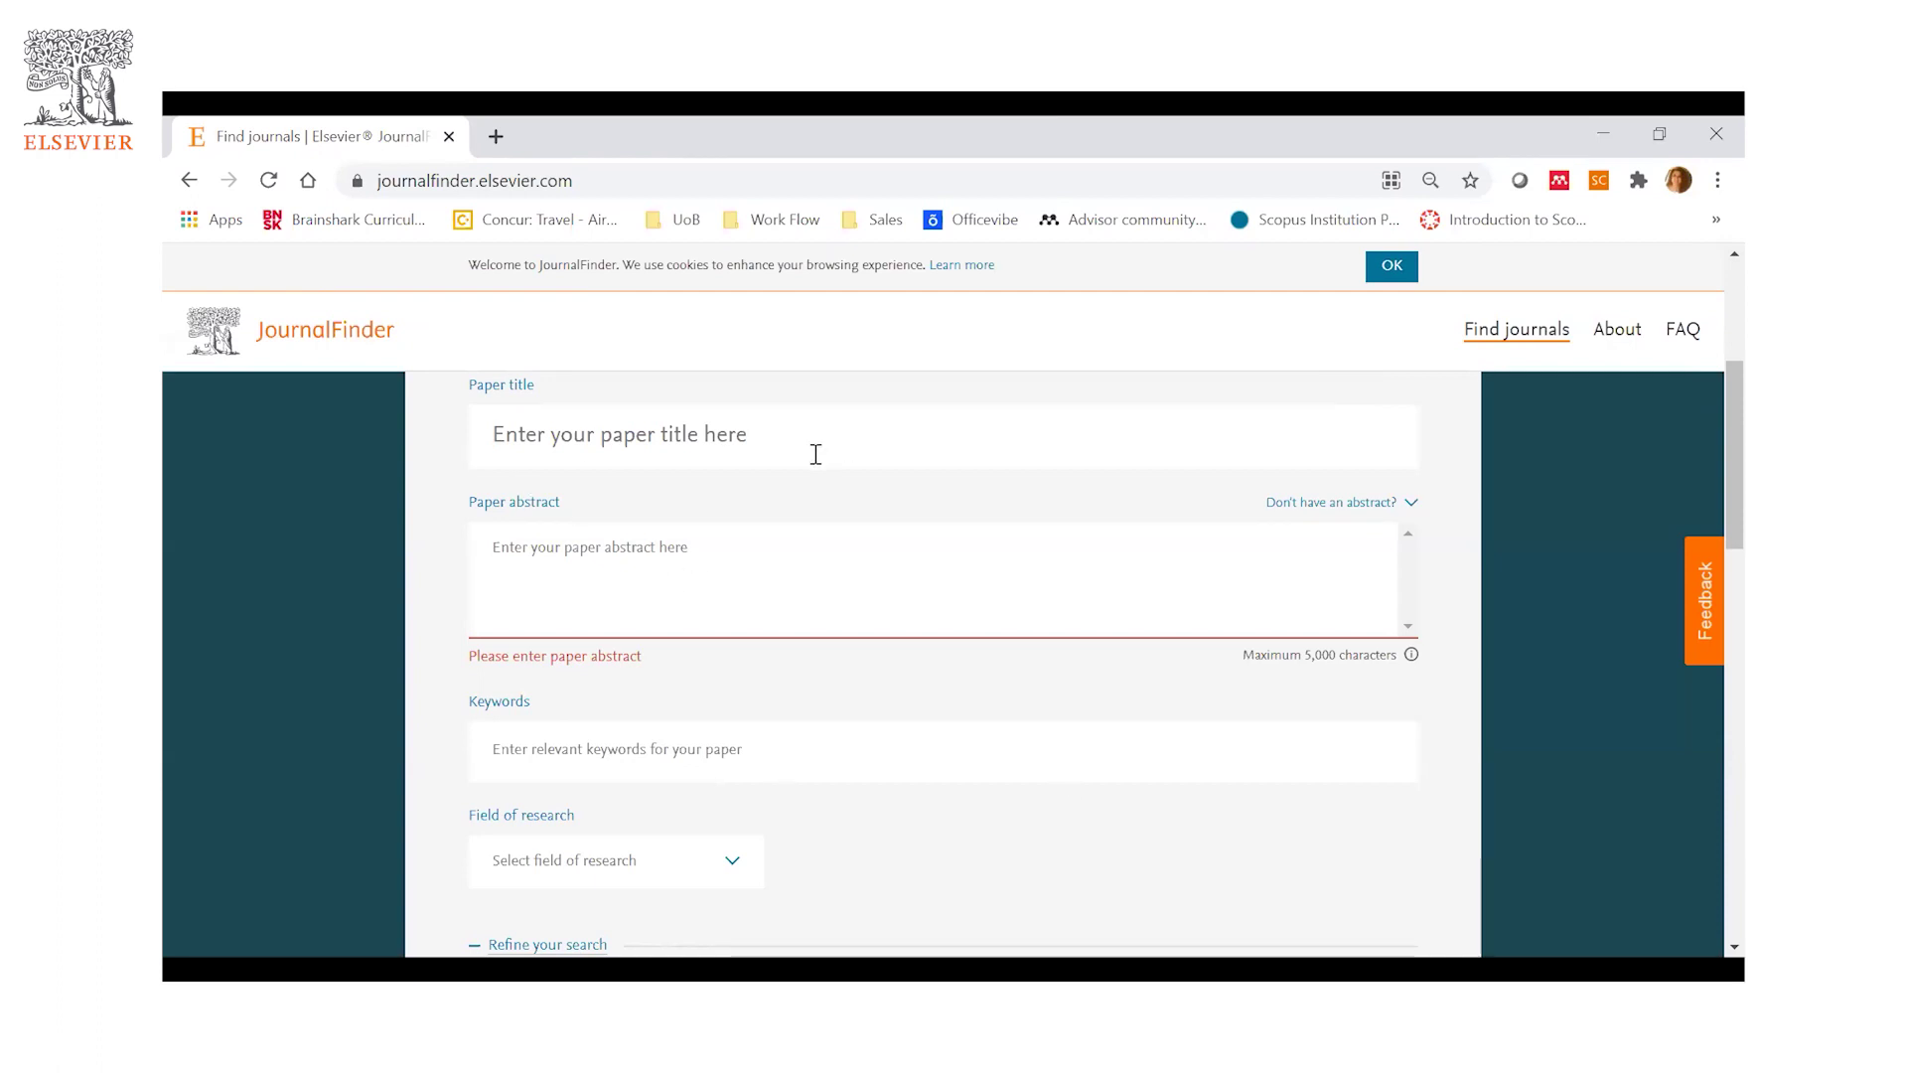
scroll(812, 455, "up", 4)
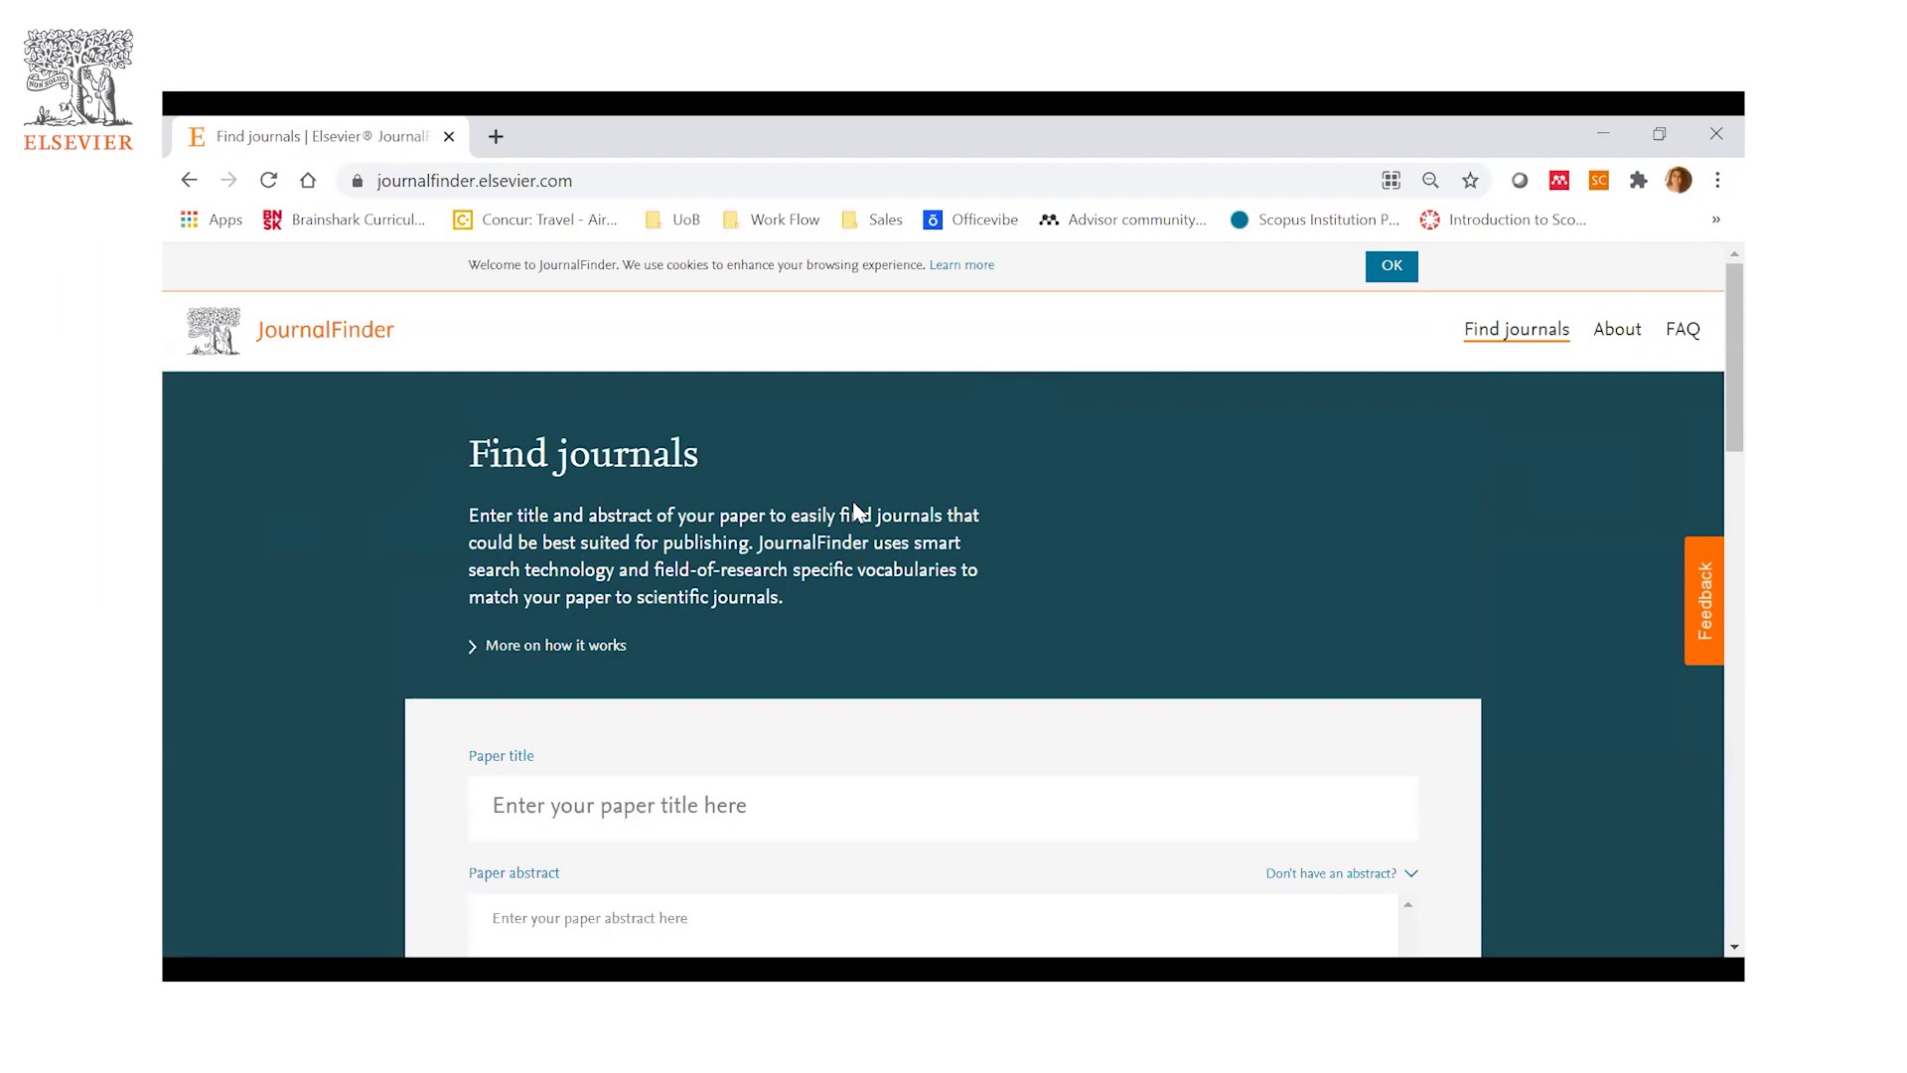
scroll(854, 509, "down", 1)
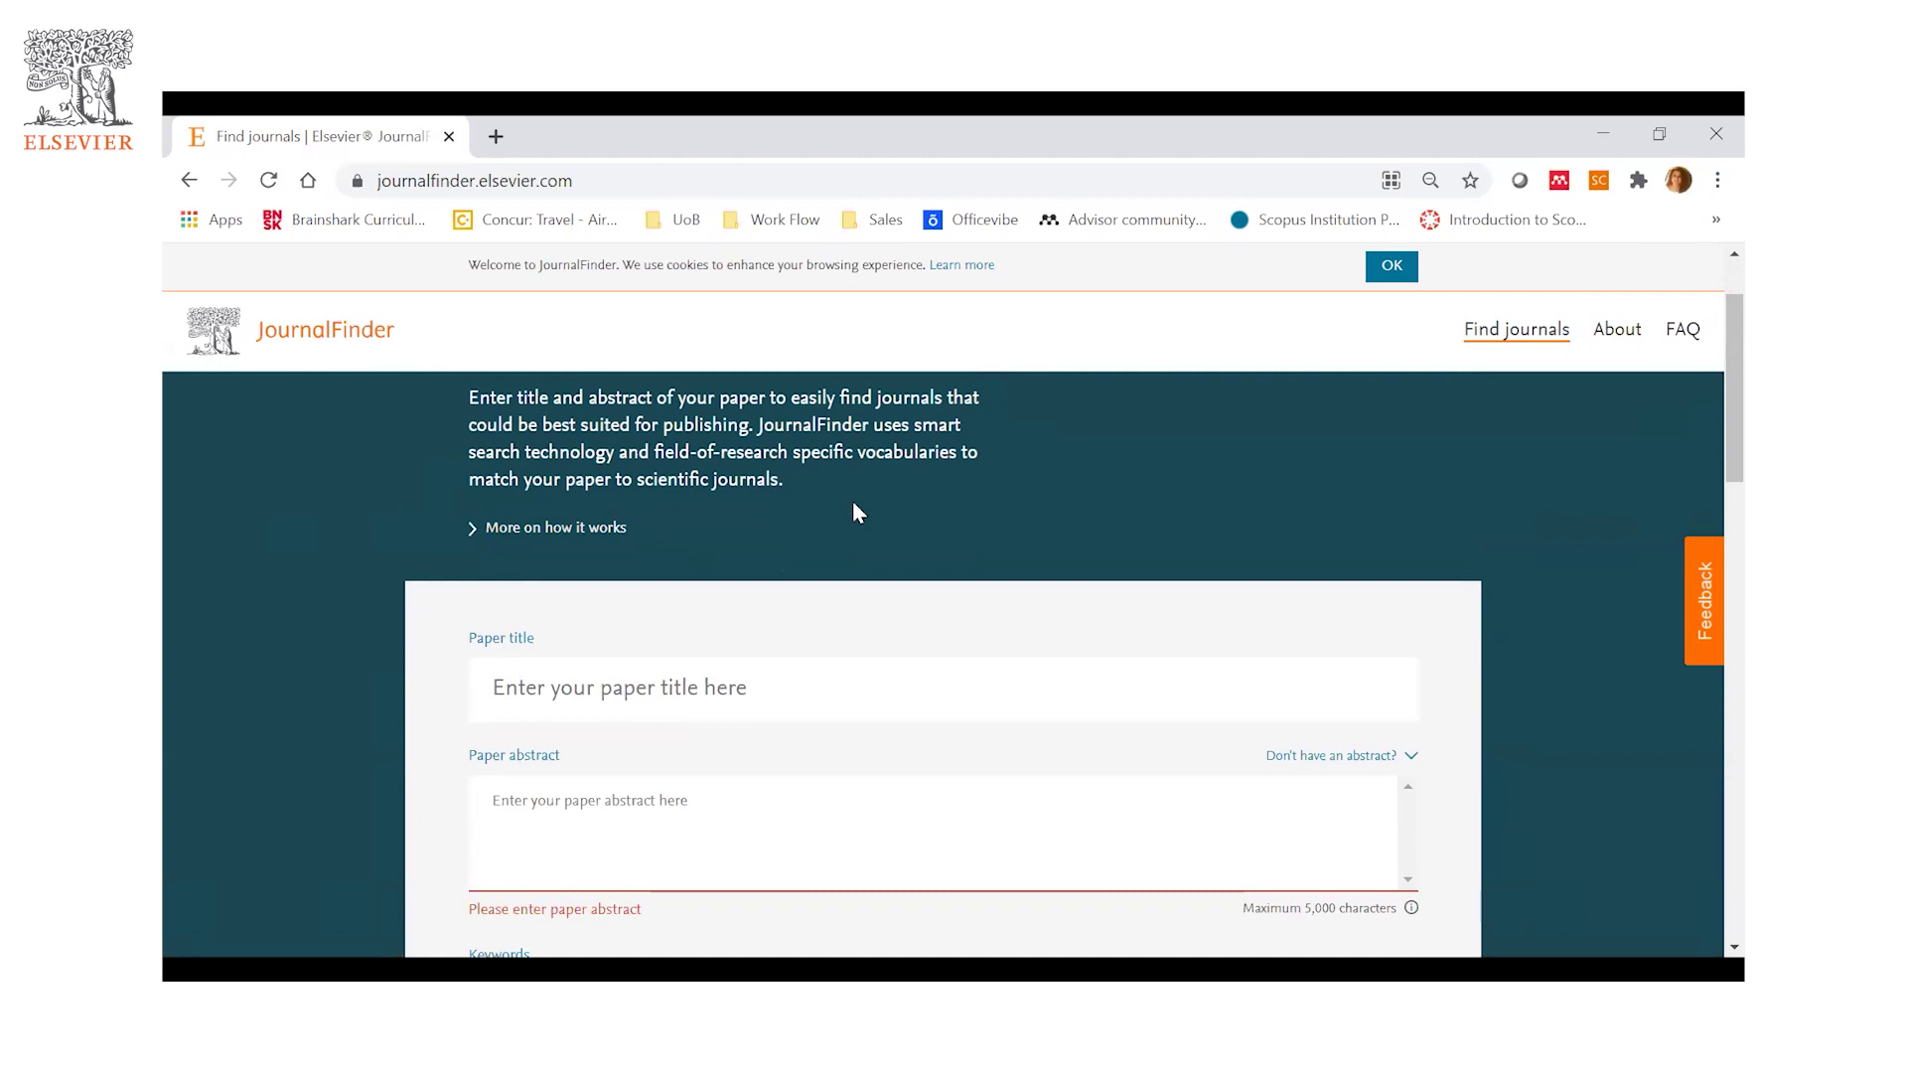
scroll(857, 511, "down", 1)
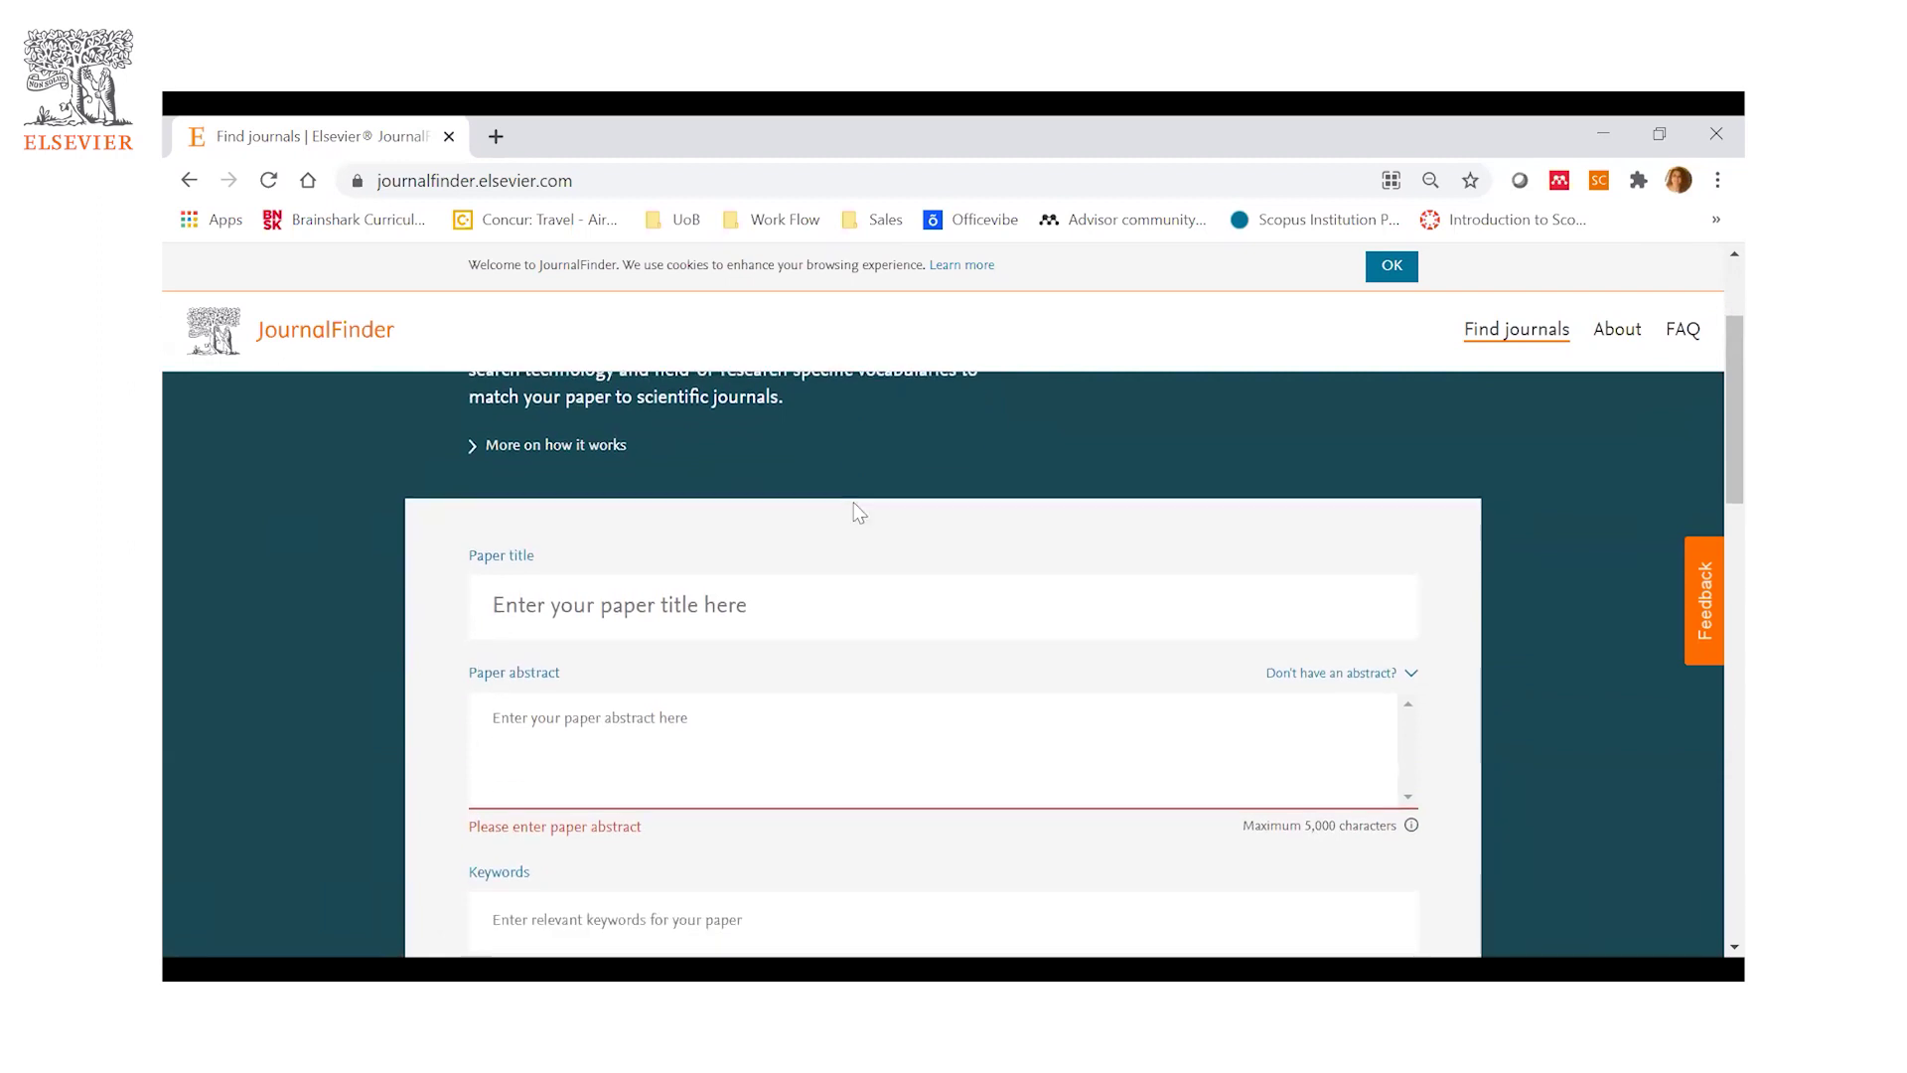